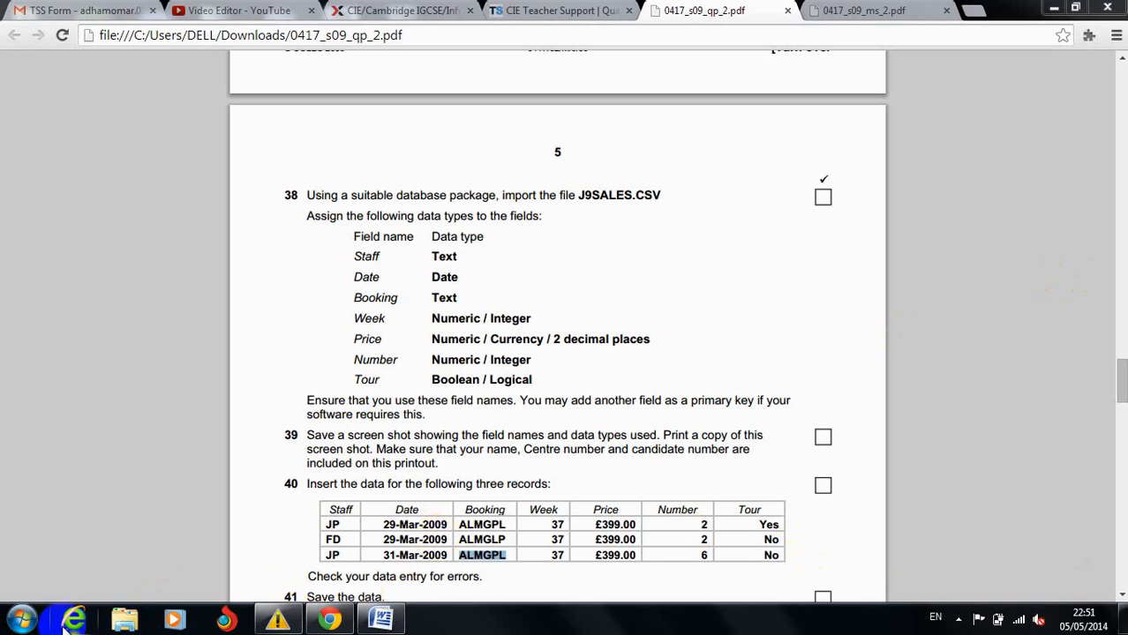
Switch to Microsoft Office Access 2007 and start a blank database with the file name J9sales.
{"action": "left_click", "coordinate": [22, 623]}
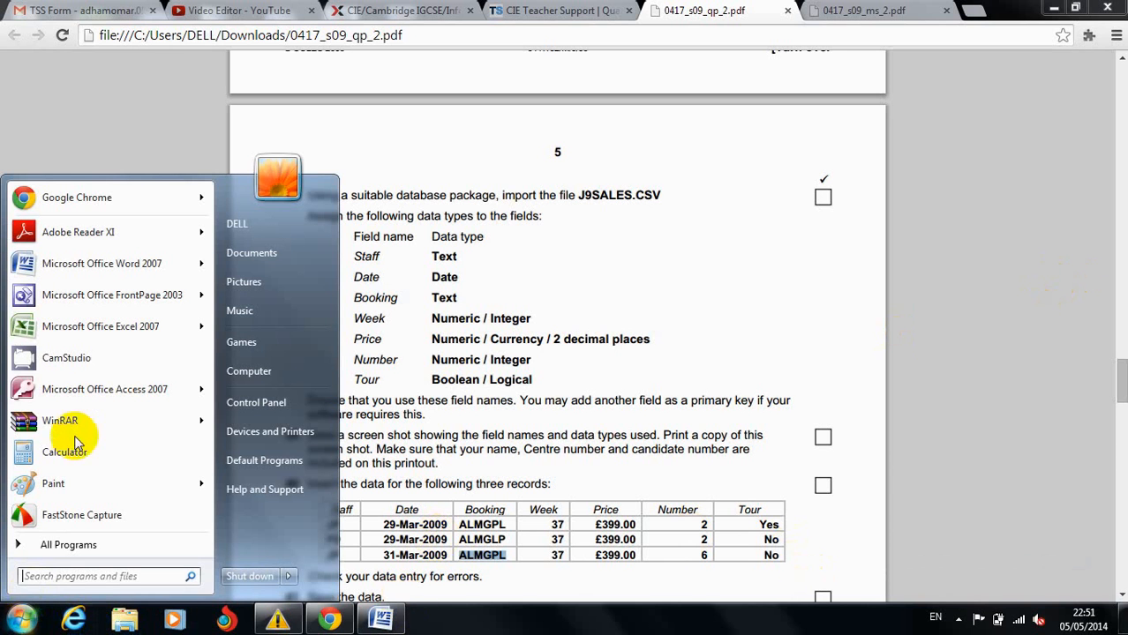
{"action": "left_click", "coordinate": [69, 391]}
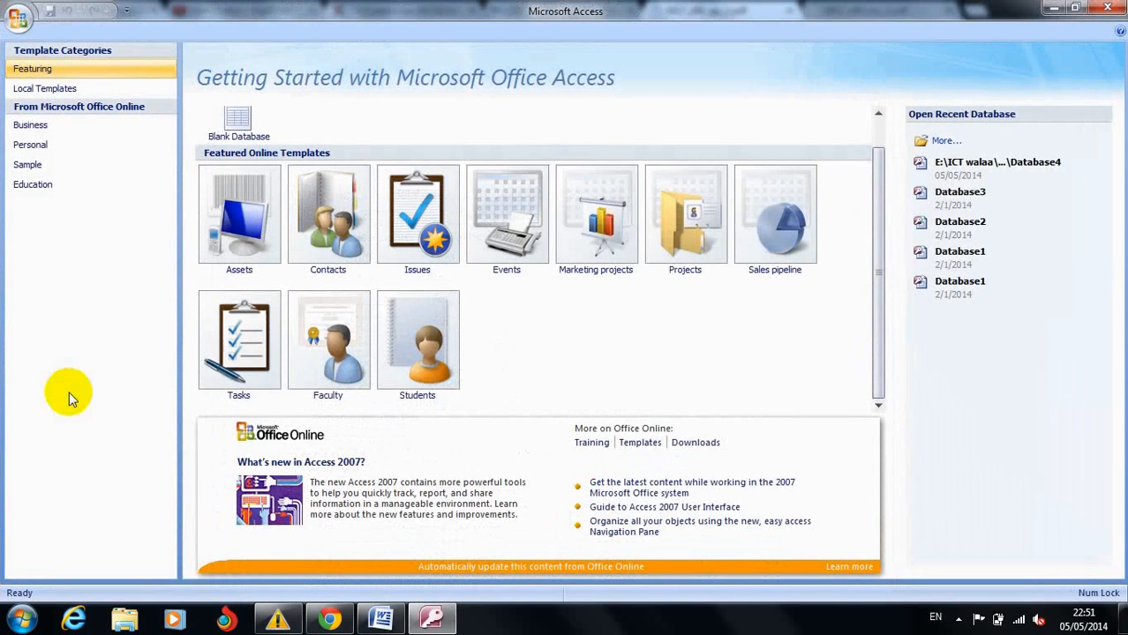
{"action": "left_click", "coordinate": [243, 119]}
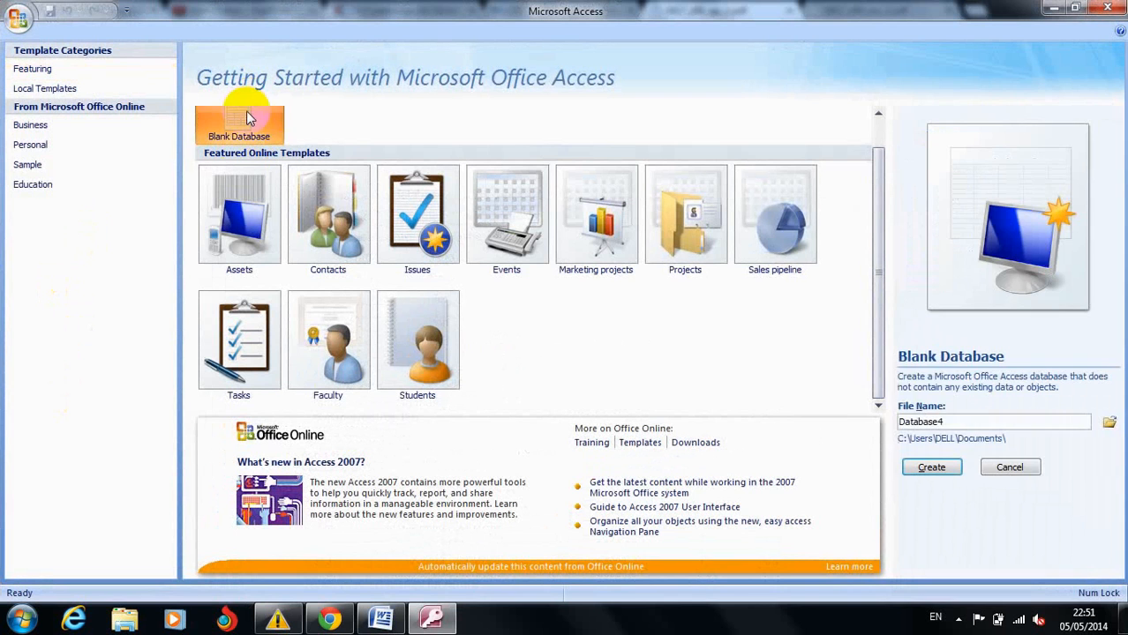
{"action": "double_click", "coordinate": [949, 421]}
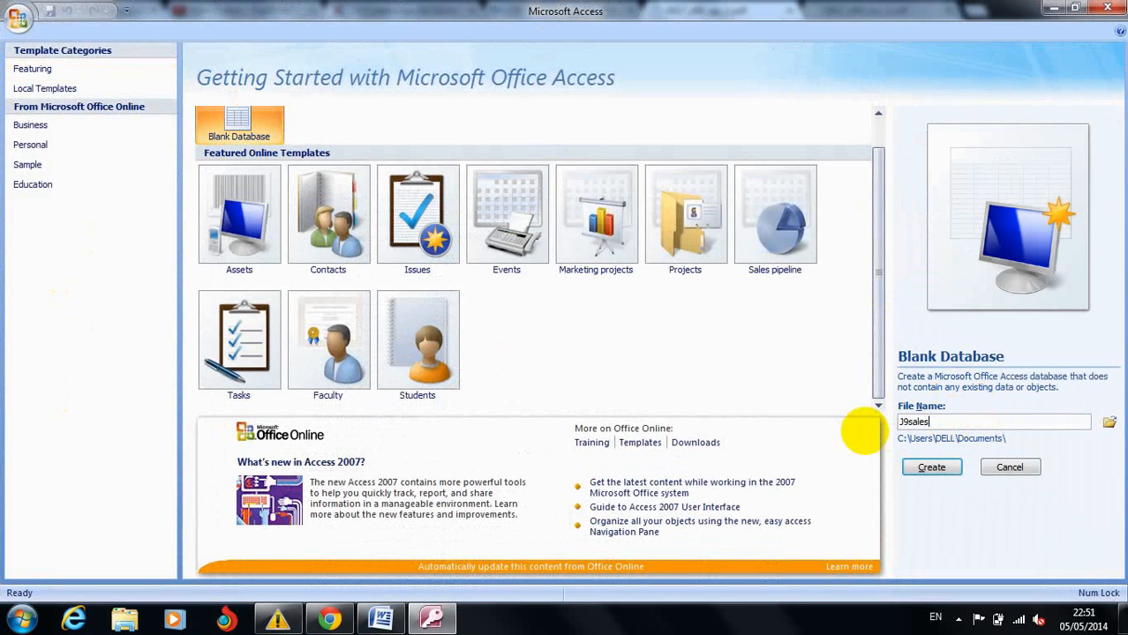
Set the new database's save location to the folder E:\ICT\0417_s09_sf_2.
{"action": "left_click", "coordinate": [1111, 421]}
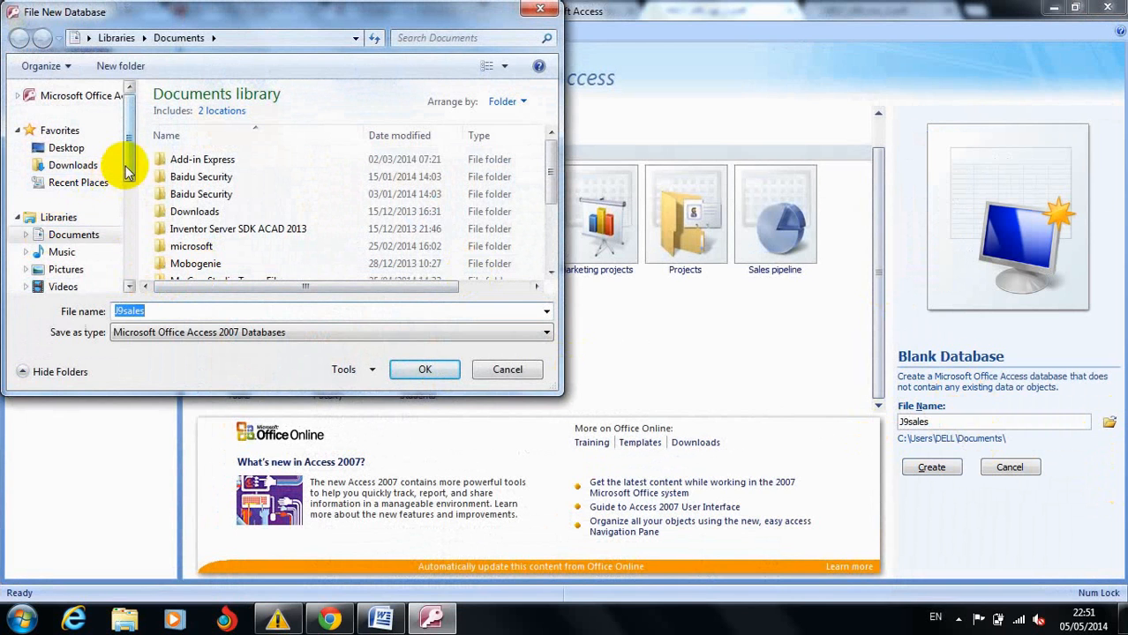
{"action": "left_click_drag", "start_coordinate": [127, 172], "coordinate": [129, 257]}
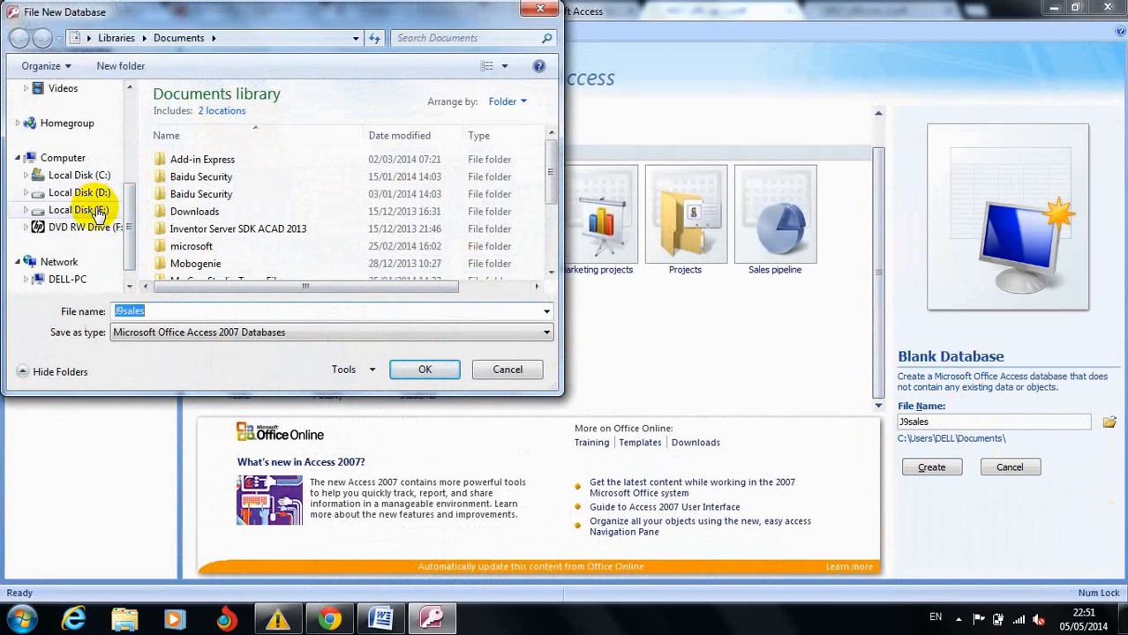
{"action": "left_click", "coordinate": [98, 214]}
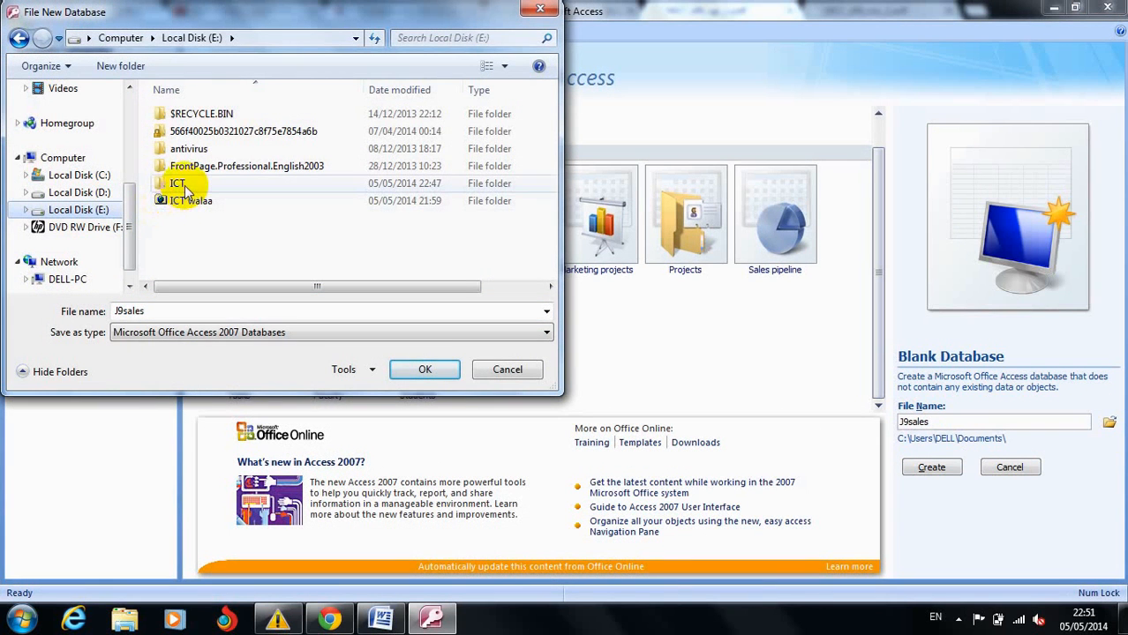
{"action": "double_click", "coordinate": [180, 184]}
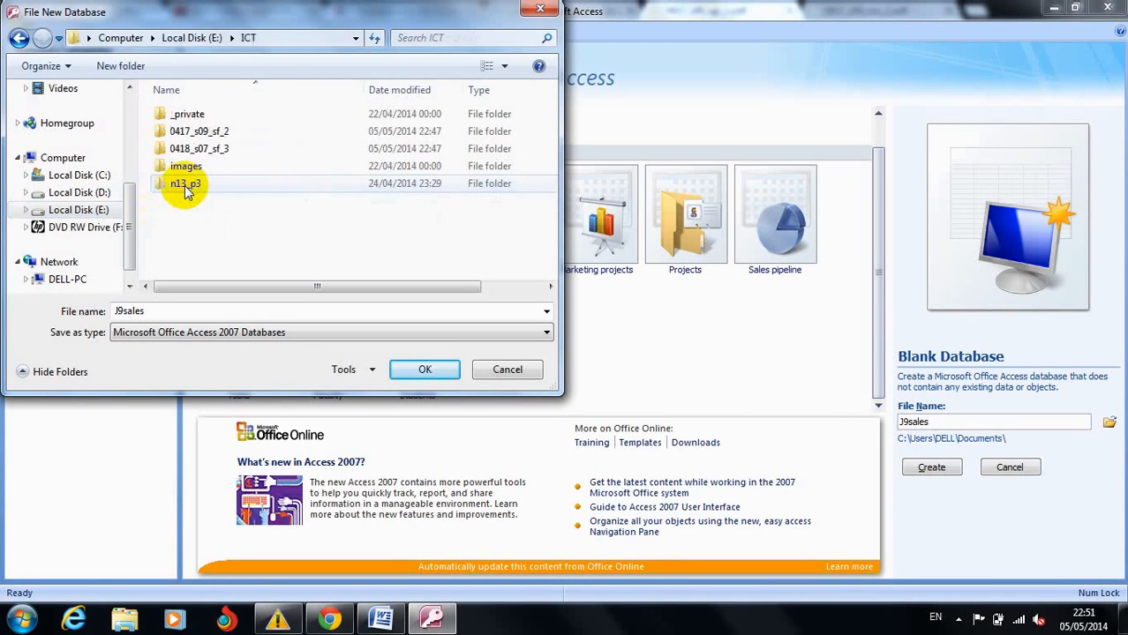
{"action": "double_click", "coordinate": [201, 132]}
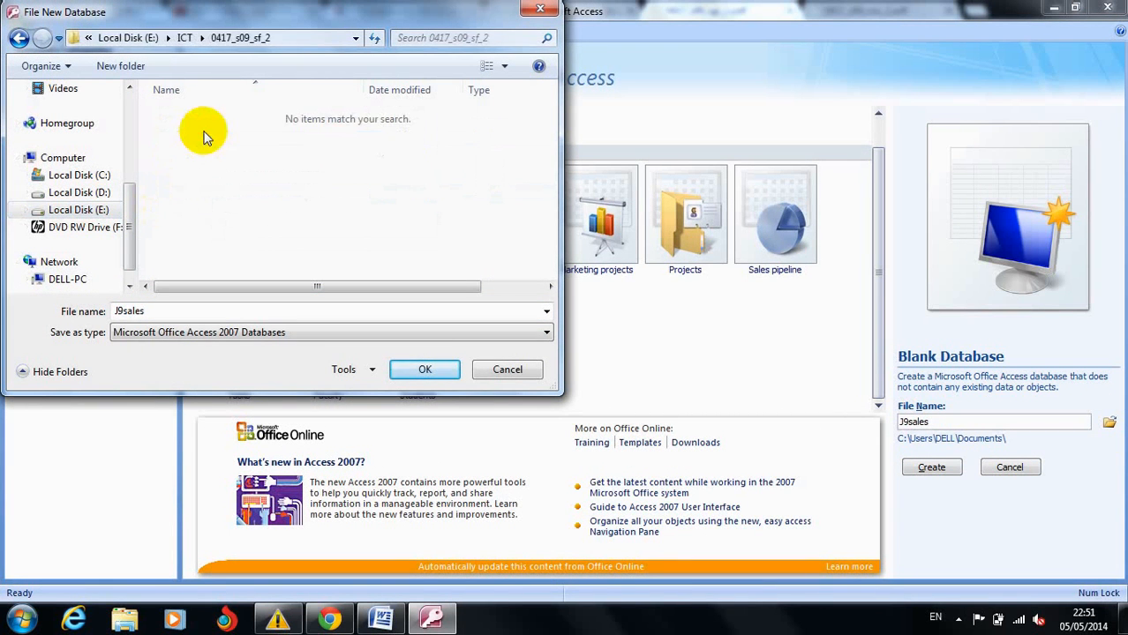
{"action": "left_click", "coordinate": [426, 366]}
{"action": "left_click", "coordinate": [427, 365]}
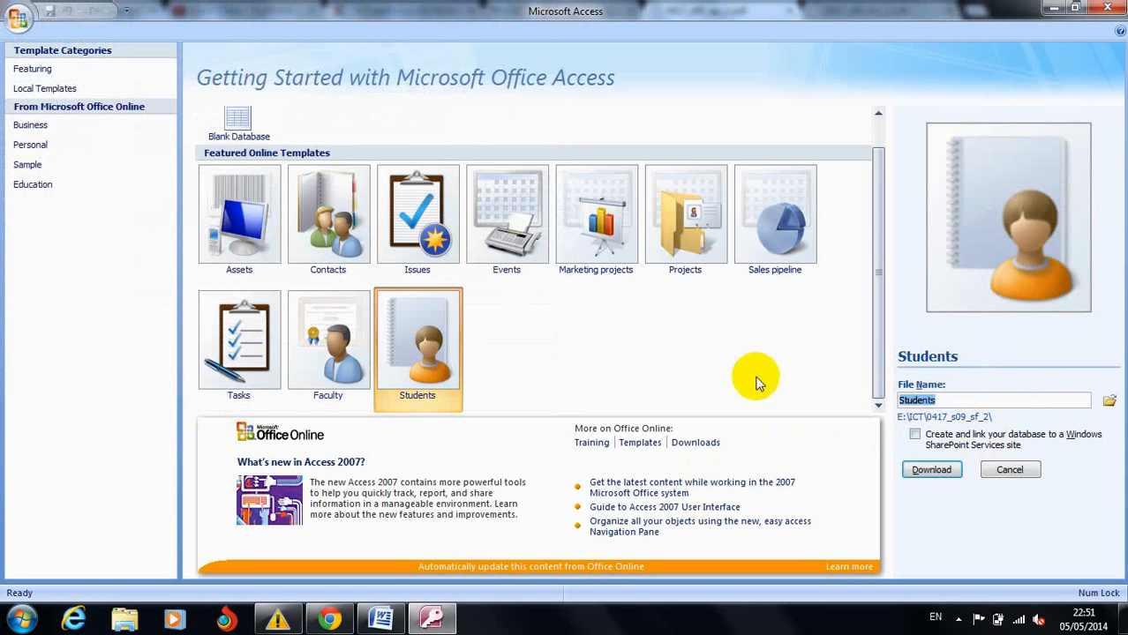
Create the blank database J9sales in the chosen folder and close its empty default table.
{"action": "left_click", "coordinate": [235, 131]}
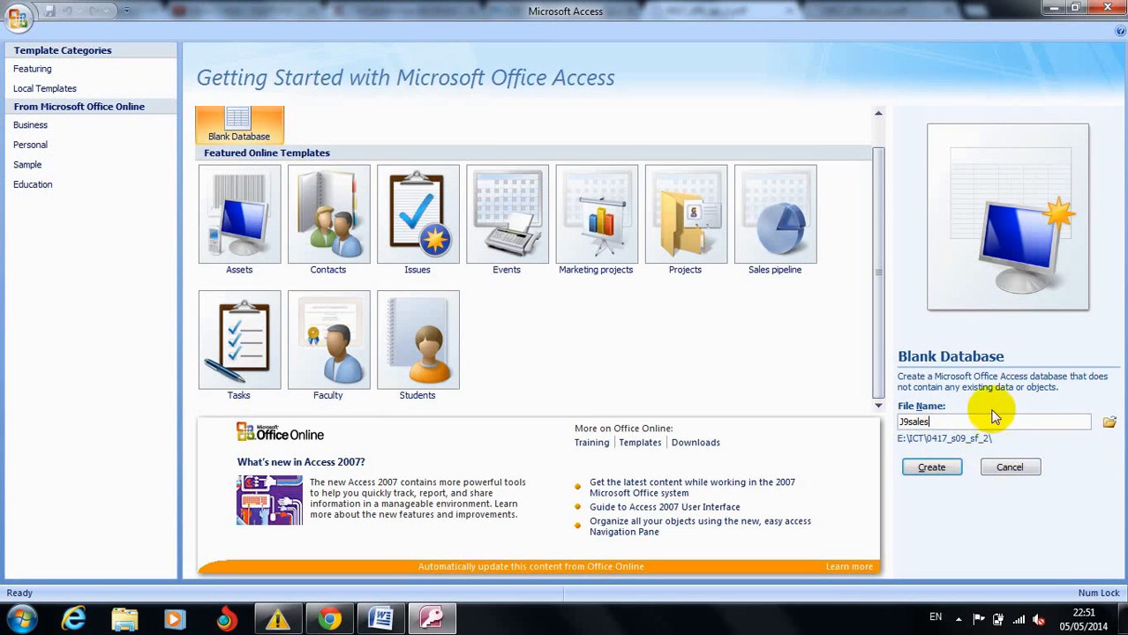
{"action": "left_click", "coordinate": [931, 468]}
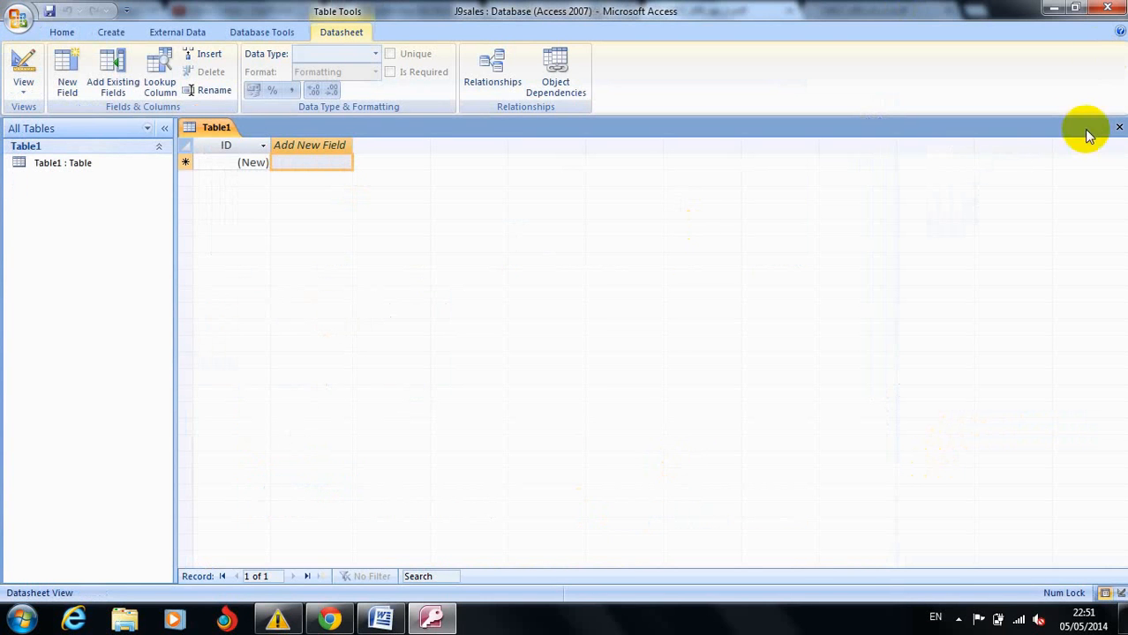
{"action": "left_click", "coordinate": [1119, 131]}
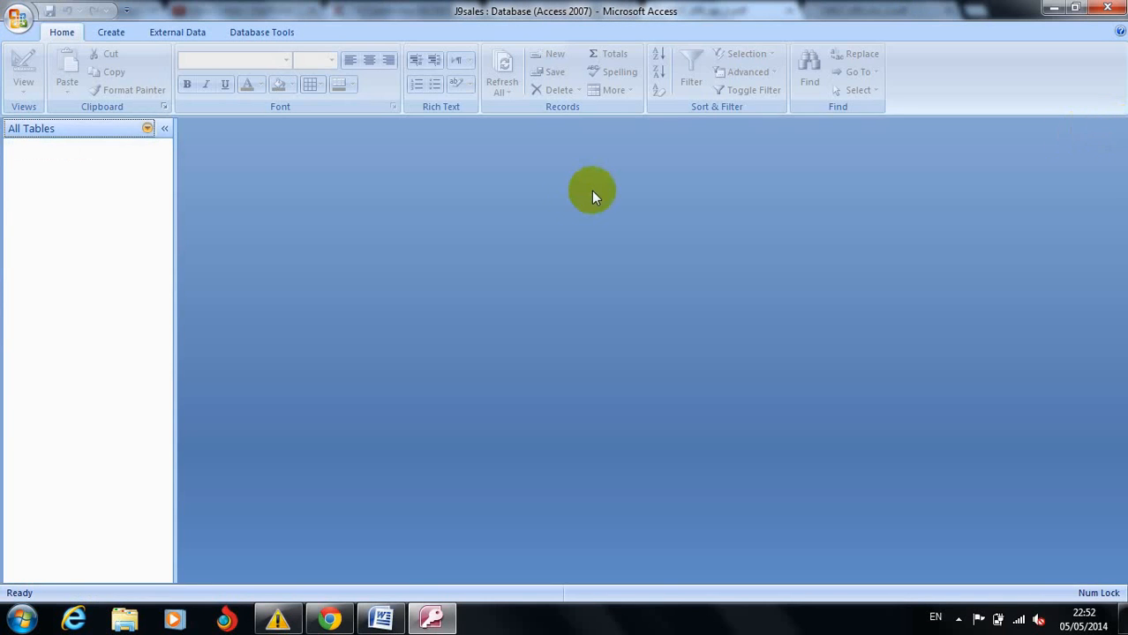
Start a text file import, browse for the source file, and check the question paper for the required file name.
{"action": "left_click", "coordinate": [172, 32]}
{"action": "left_click", "coordinate": [197, 57]}
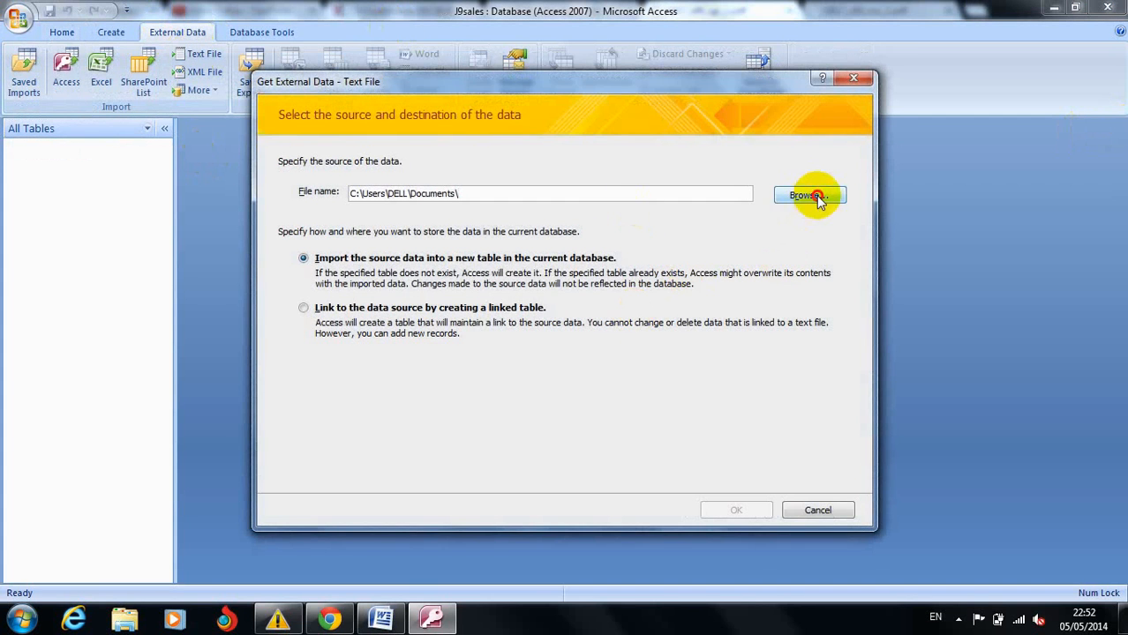
{"action": "left_click", "coordinate": [817, 198]}
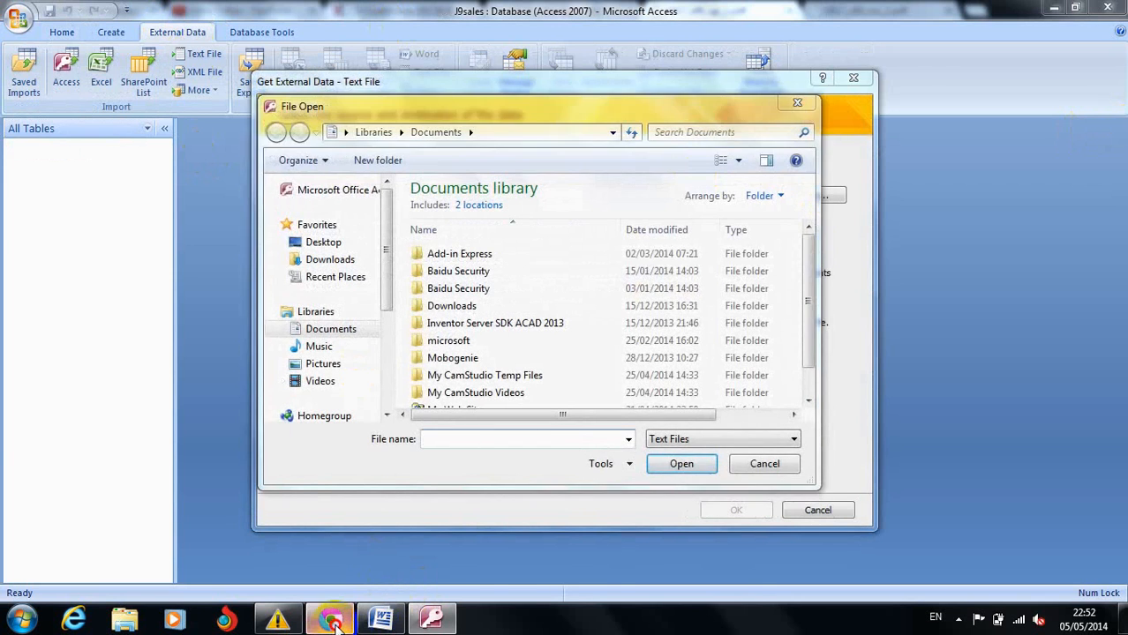
{"action": "left_click", "coordinate": [334, 621]}
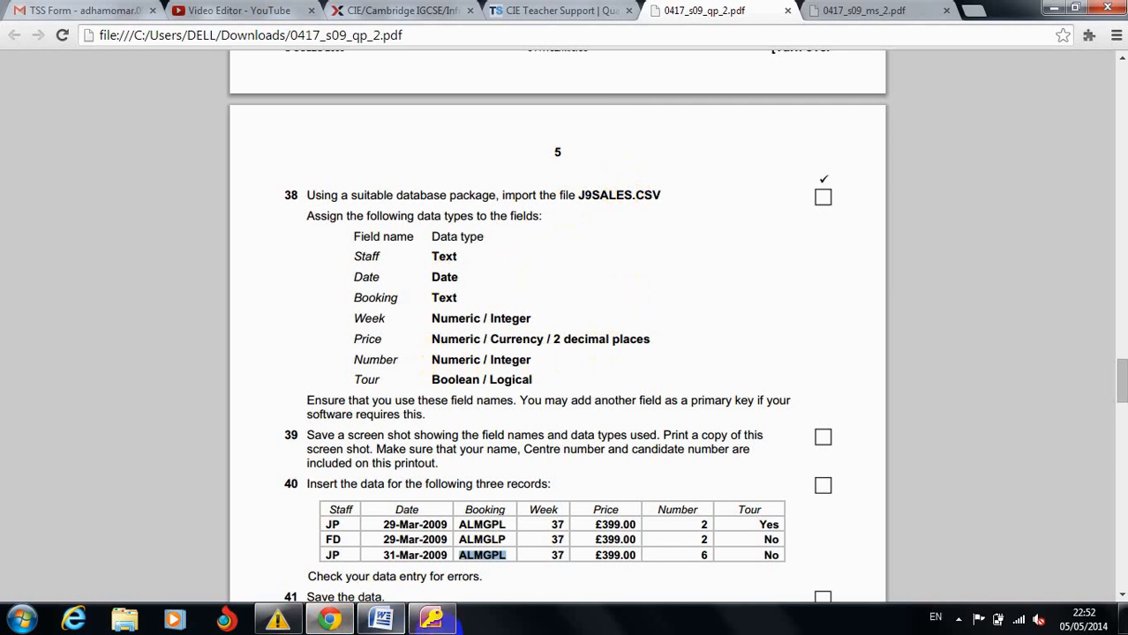
{"action": "left_click", "coordinate": [444, 621]}
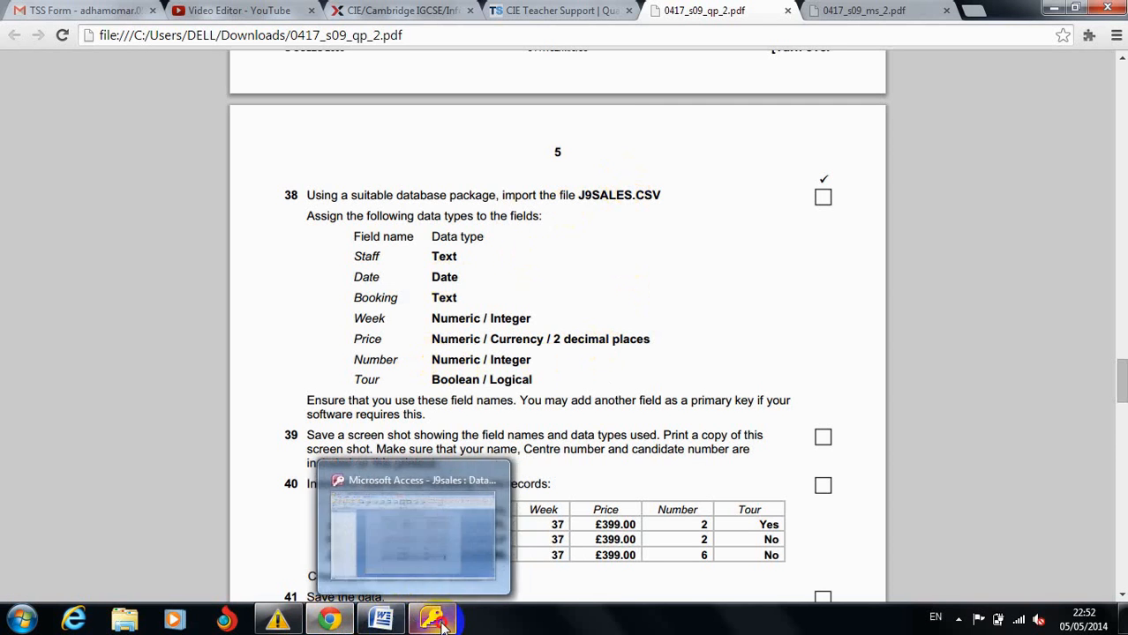
{"action": "left_click", "coordinate": [415, 521]}
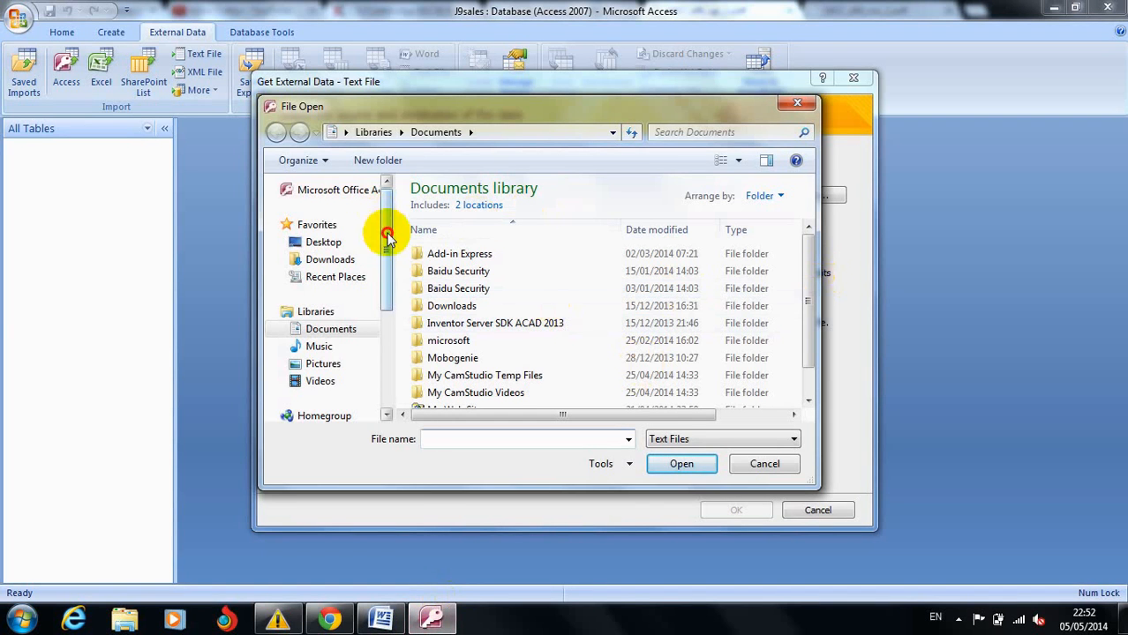
Choose j9sales.csv from E:\ICT\0417_s09_sf_2 as the source to import into a new table.
{"action": "scroll", "coordinate": [377, 227], "scroll_direction": "down", "scroll_amount": 3}
{"action": "left_click", "coordinate": [356, 342]}
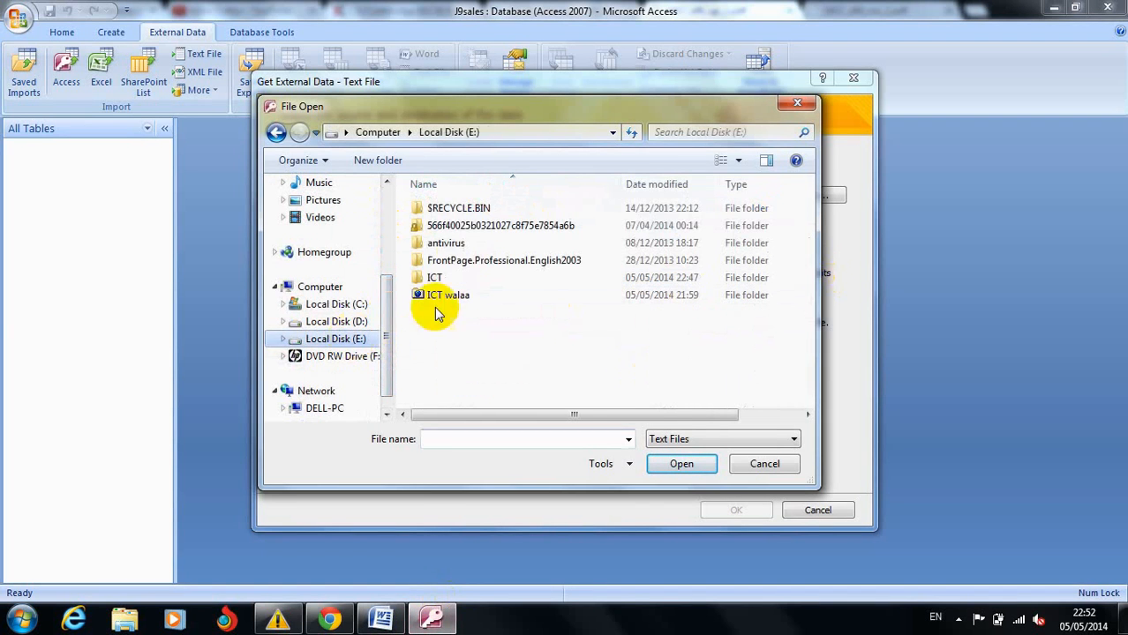
{"action": "left_click", "coordinate": [433, 279]}
{"action": "double_click", "coordinate": [433, 279]}
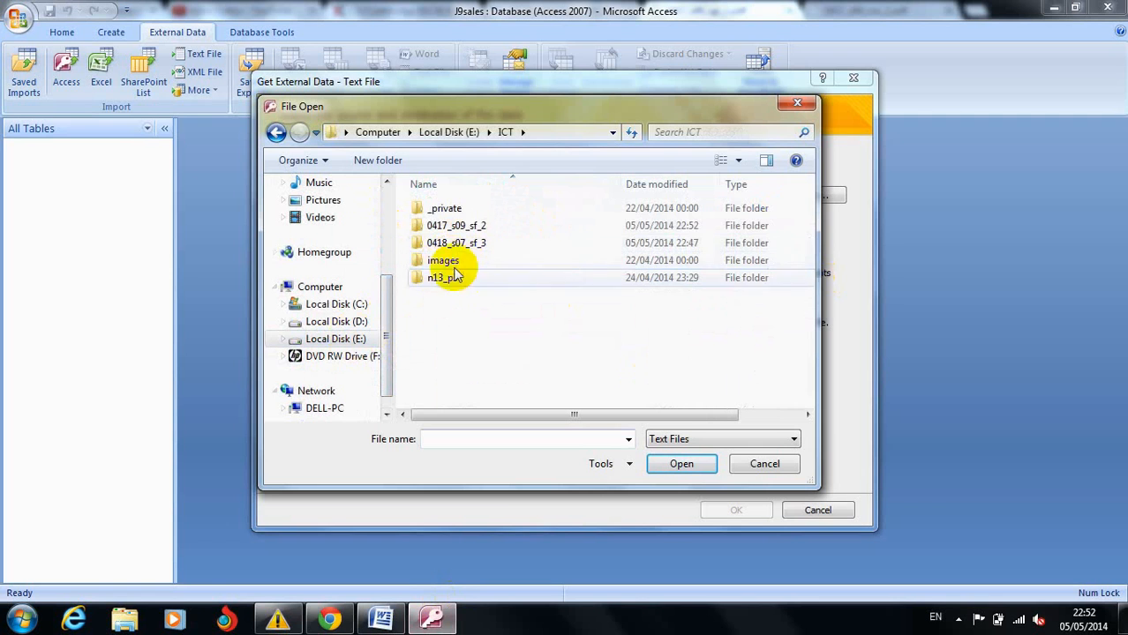
{"action": "left_click", "coordinate": [472, 226]}
{"action": "double_click", "coordinate": [472, 226]}
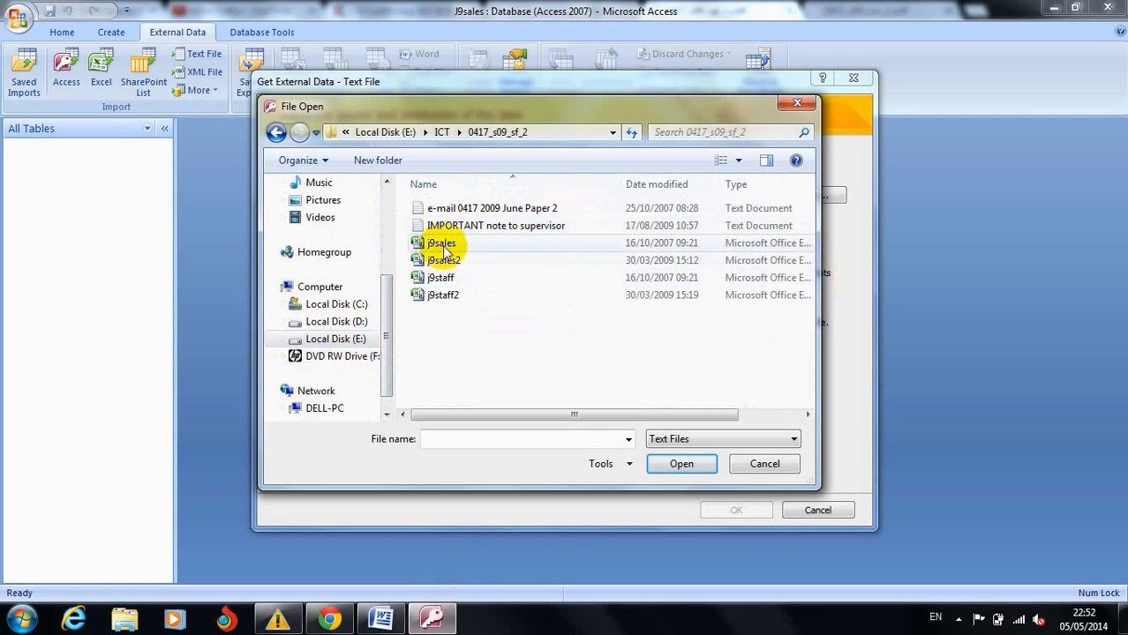
{"action": "double_click", "coordinate": [443, 243]}
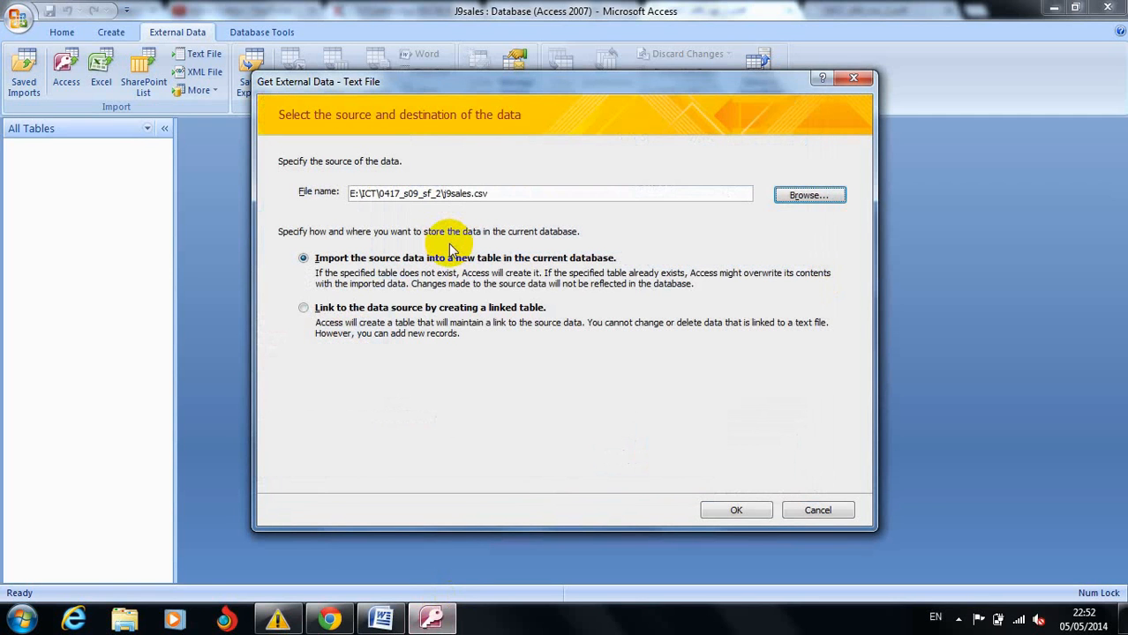
{"action": "left_click", "coordinate": [736, 509]}
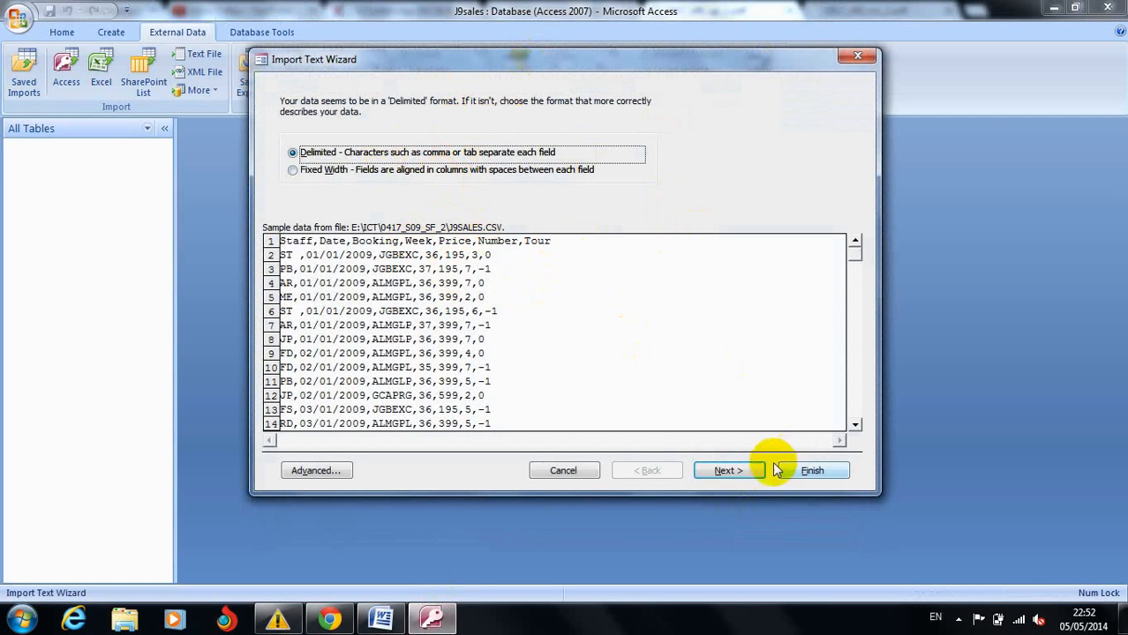
Import the data as comma-delimited text, with the first row containing the field names.
{"action": "left_click", "coordinate": [729, 471]}
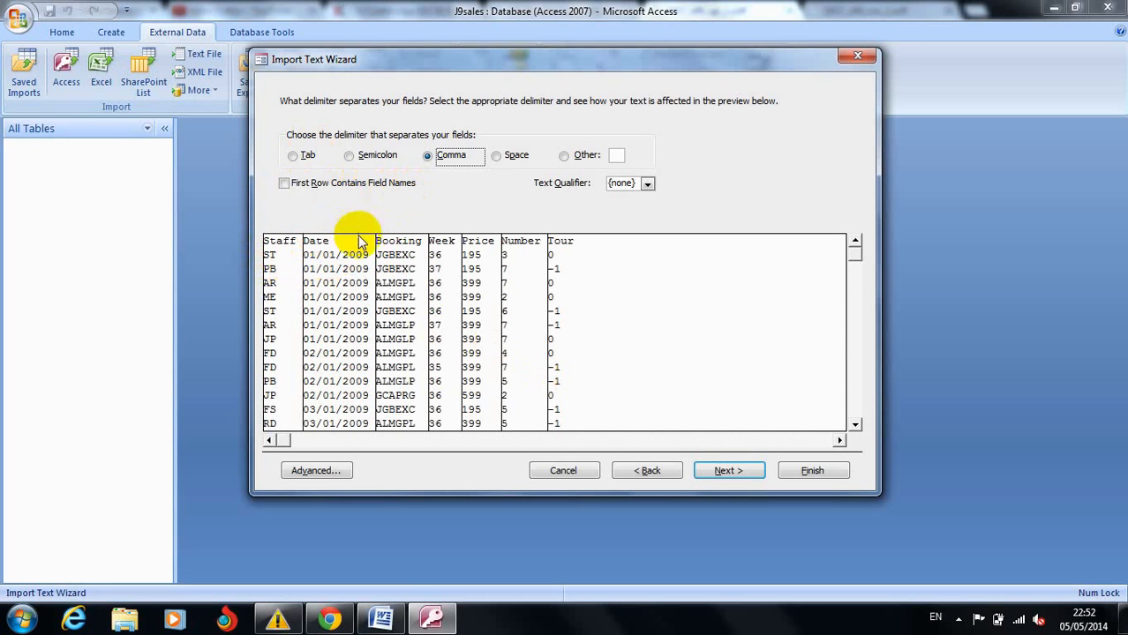
{"action": "left_click", "coordinate": [285, 184]}
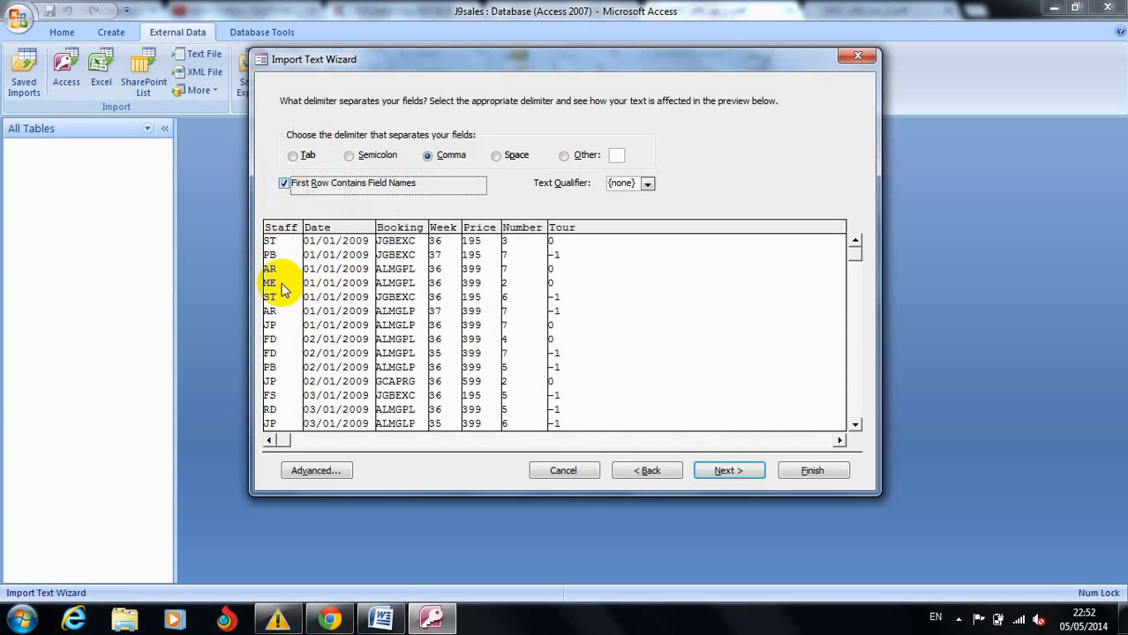
{"action": "left_click", "coordinate": [739, 474]}
{"action": "left_click", "coordinate": [738, 474]}
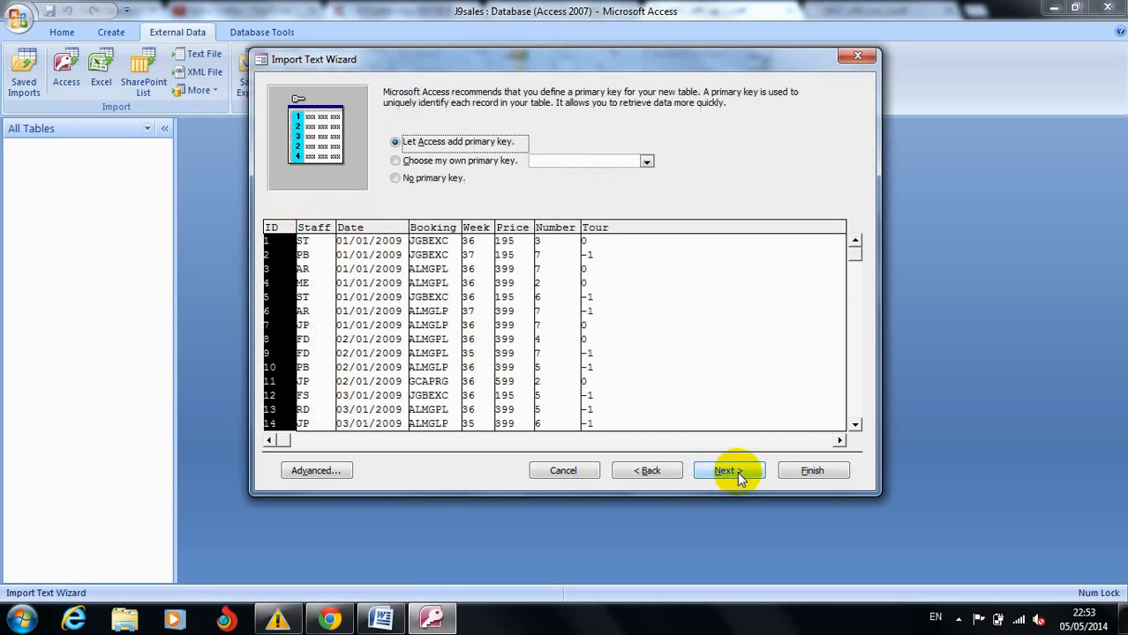
Finish the import into table J9sales with no primary key, without saving the import steps.
{"action": "left_click", "coordinate": [429, 184]}
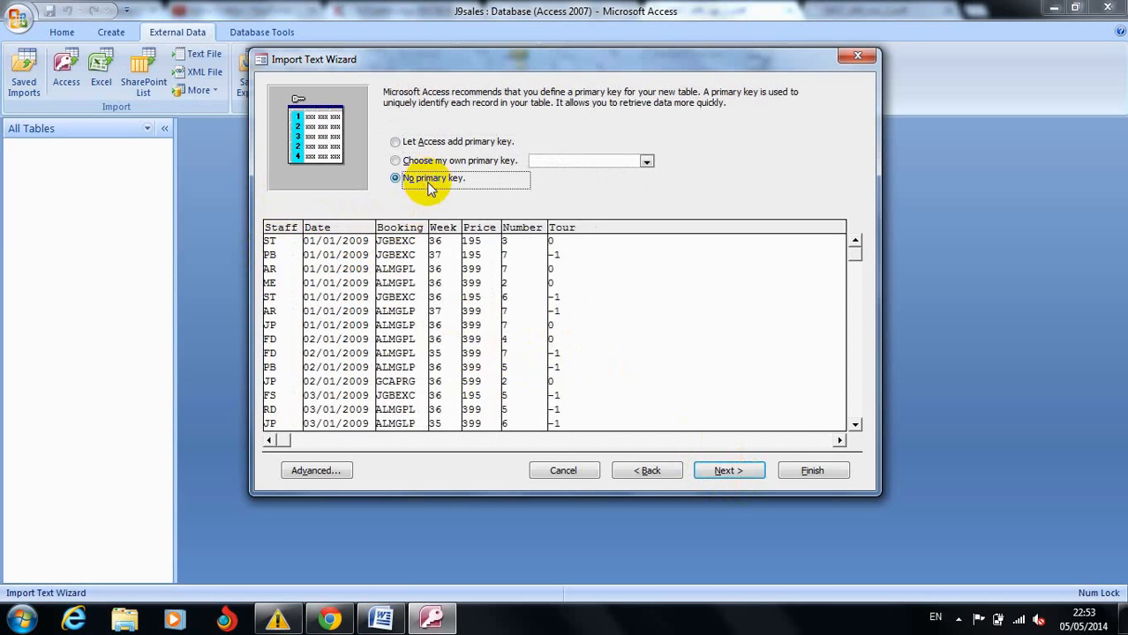
{"action": "left_click", "coordinate": [725, 472]}
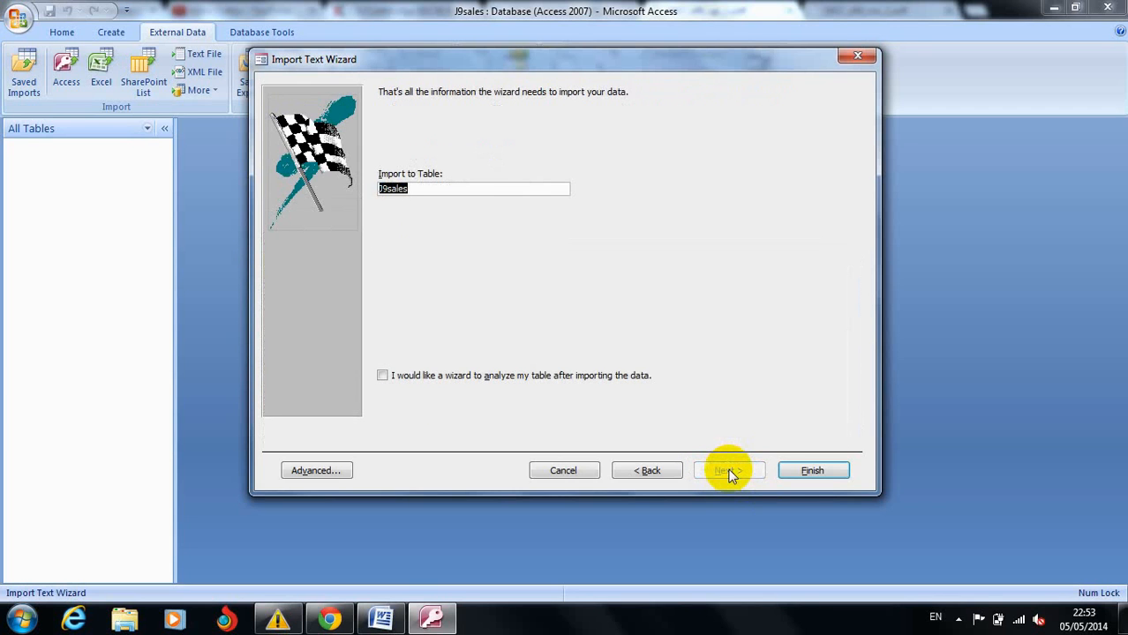
{"action": "left_click", "coordinate": [813, 472]}
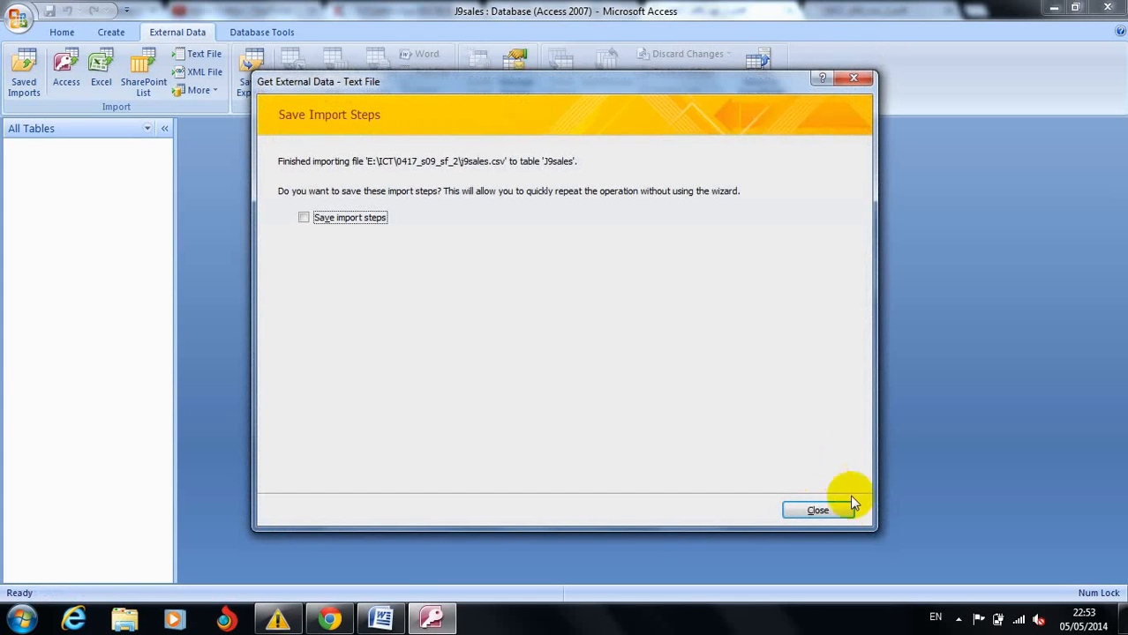
{"action": "left_click", "coordinate": [818, 512]}
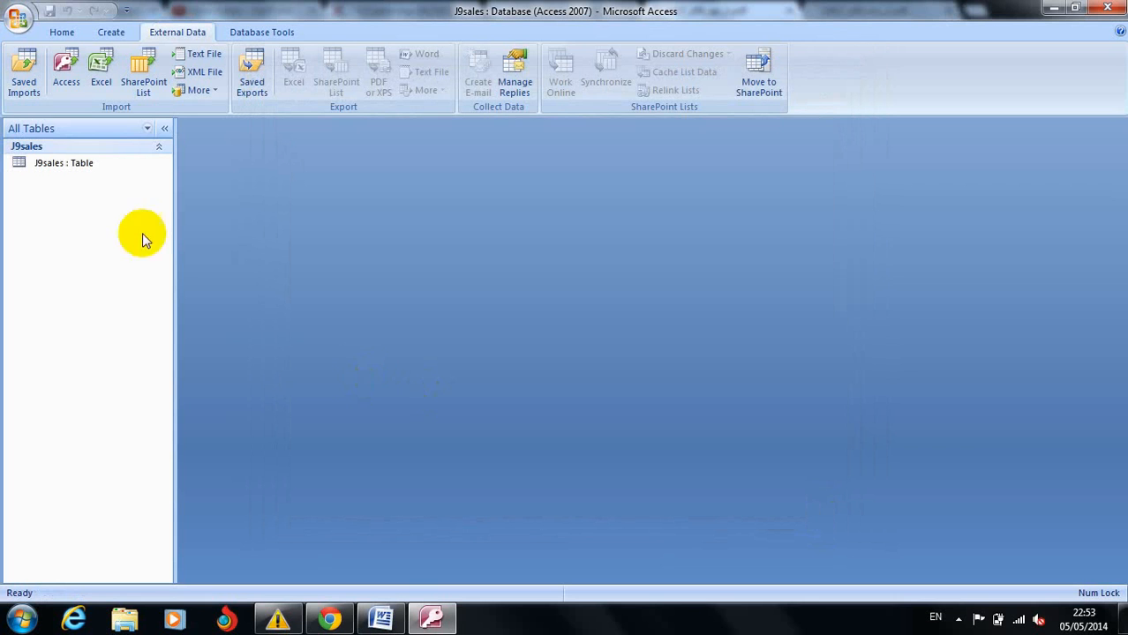
Open the J9sales table and compare its fields with the data types required in the question paper.
{"action": "double_click", "coordinate": [55, 166]}
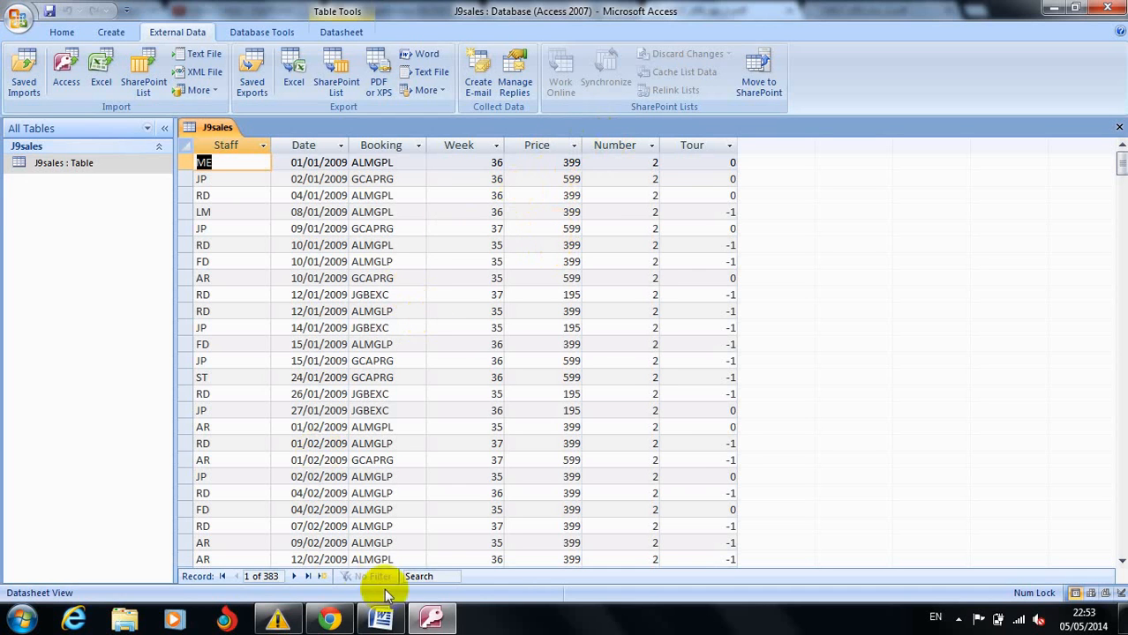
{"action": "left_click", "coordinate": [329, 620]}
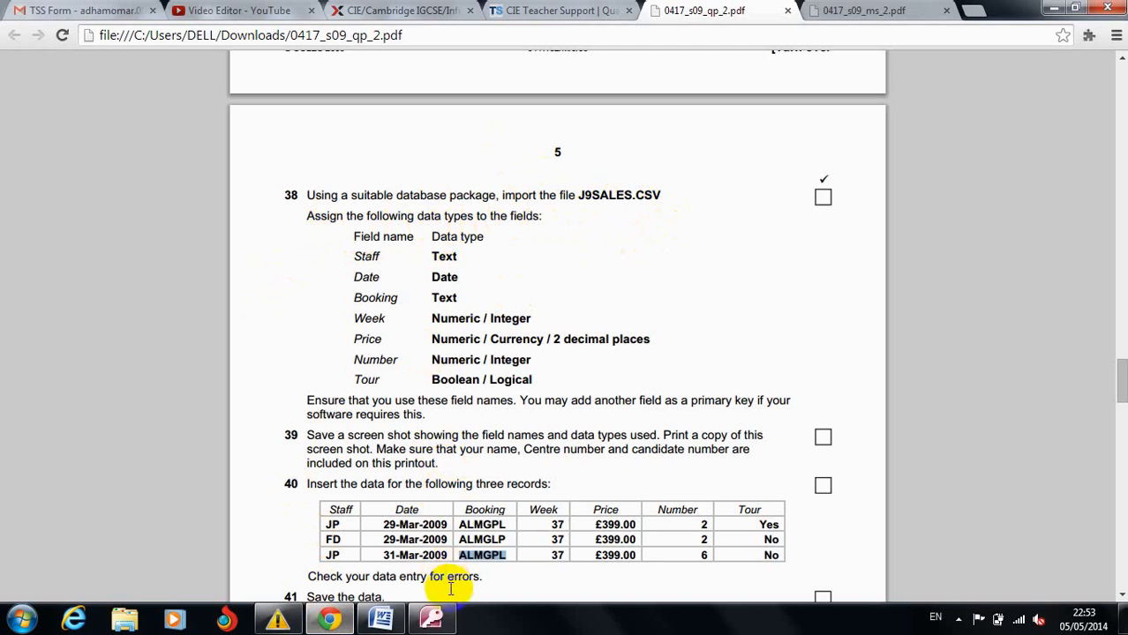
{"action": "left_click_drag", "start_coordinate": [431, 618], "coordinate": [174, 618]}
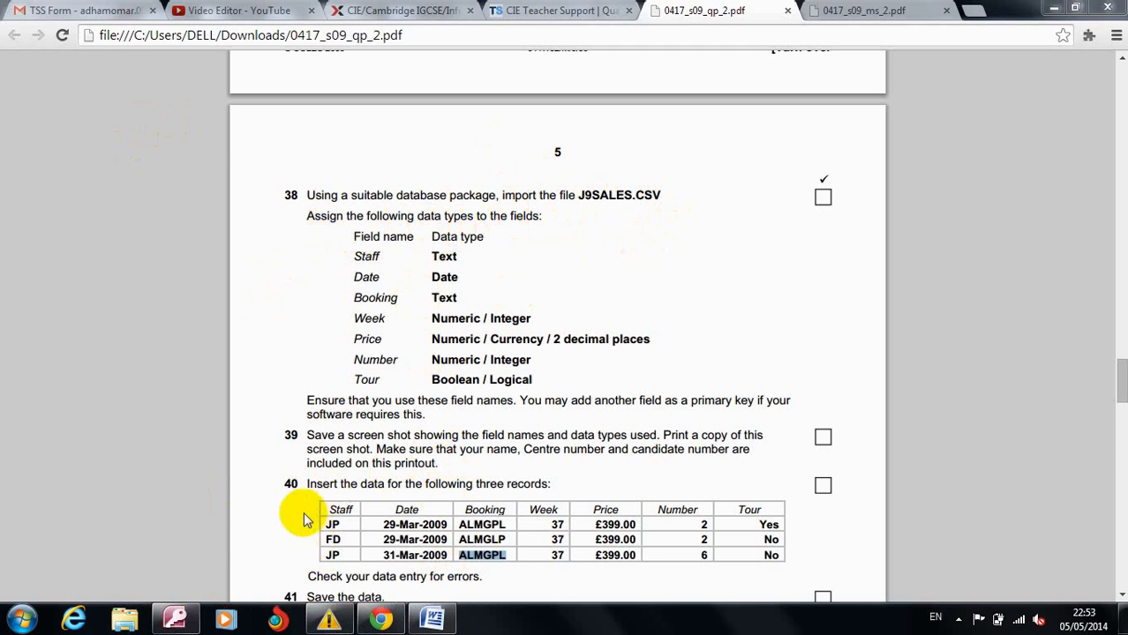
{"action": "left_click", "coordinate": [177, 621]}
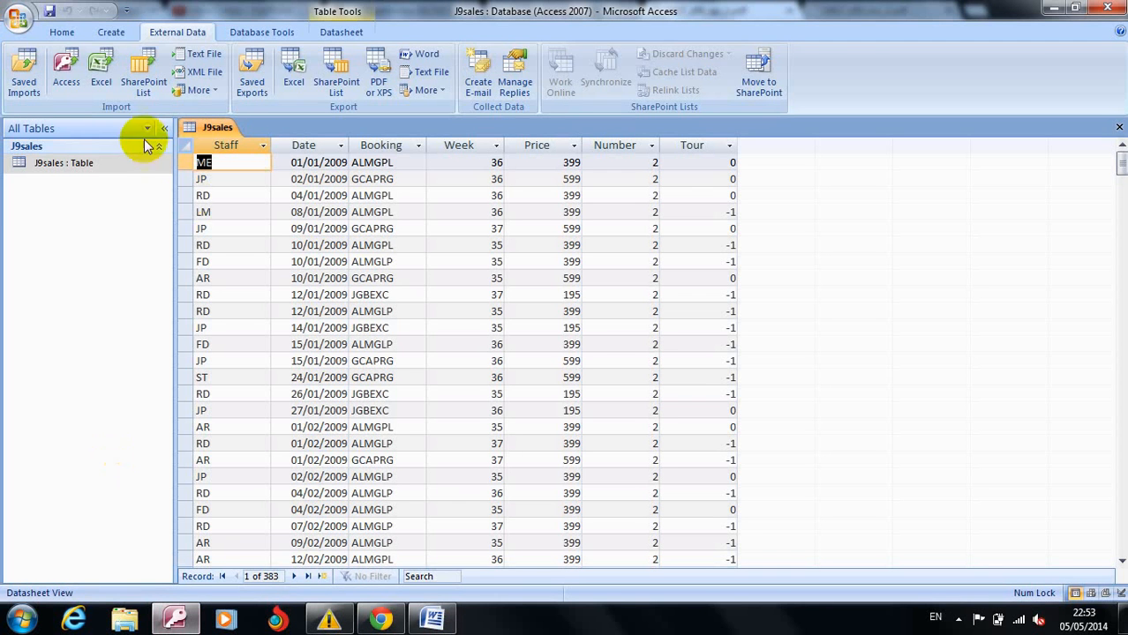
Show the J9sales table in Design View and check its fields against the data types in the question paper.
{"action": "left_click", "coordinate": [56, 32]}
{"action": "left_click", "coordinate": [27, 92]}
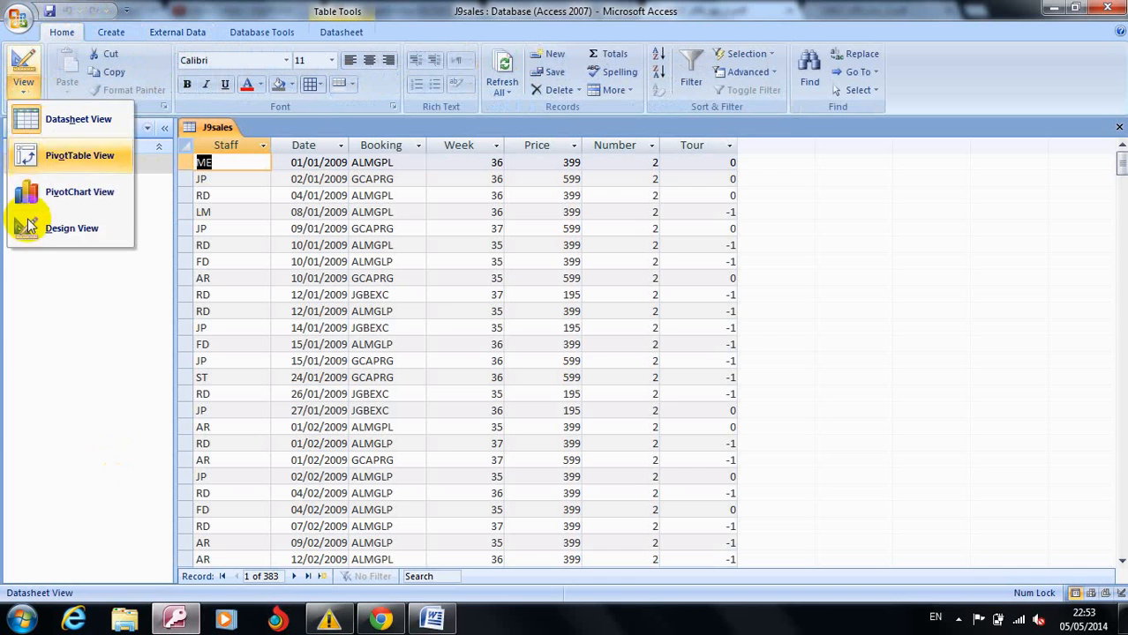
{"action": "left_click", "coordinate": [28, 222]}
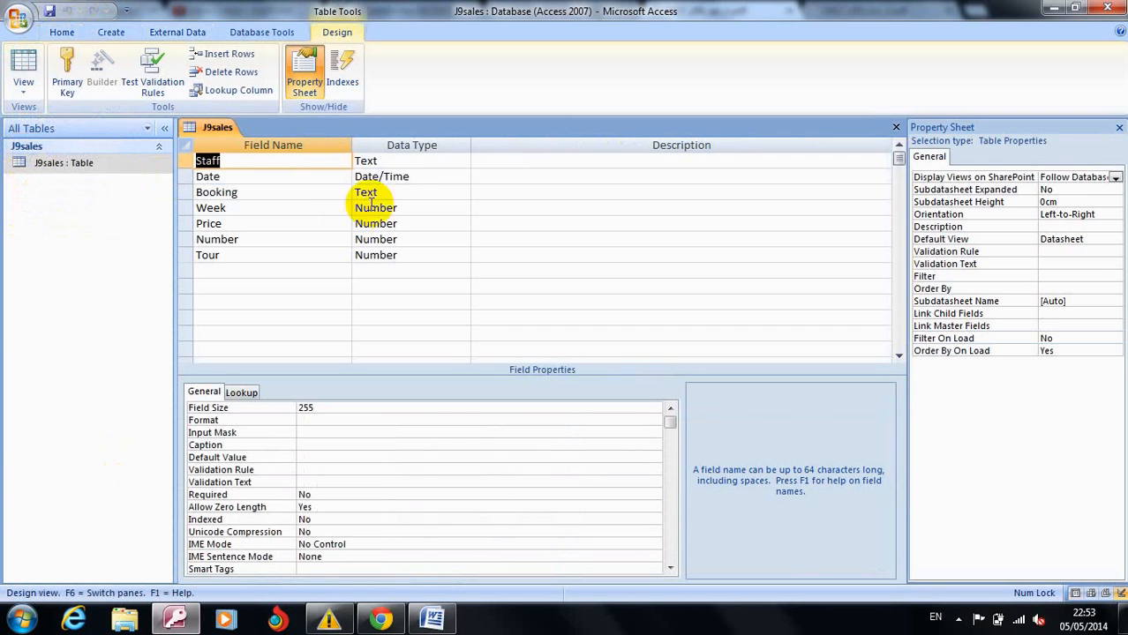
{"action": "left_click", "coordinate": [404, 161]}
{"action": "left_click", "coordinate": [381, 620]}
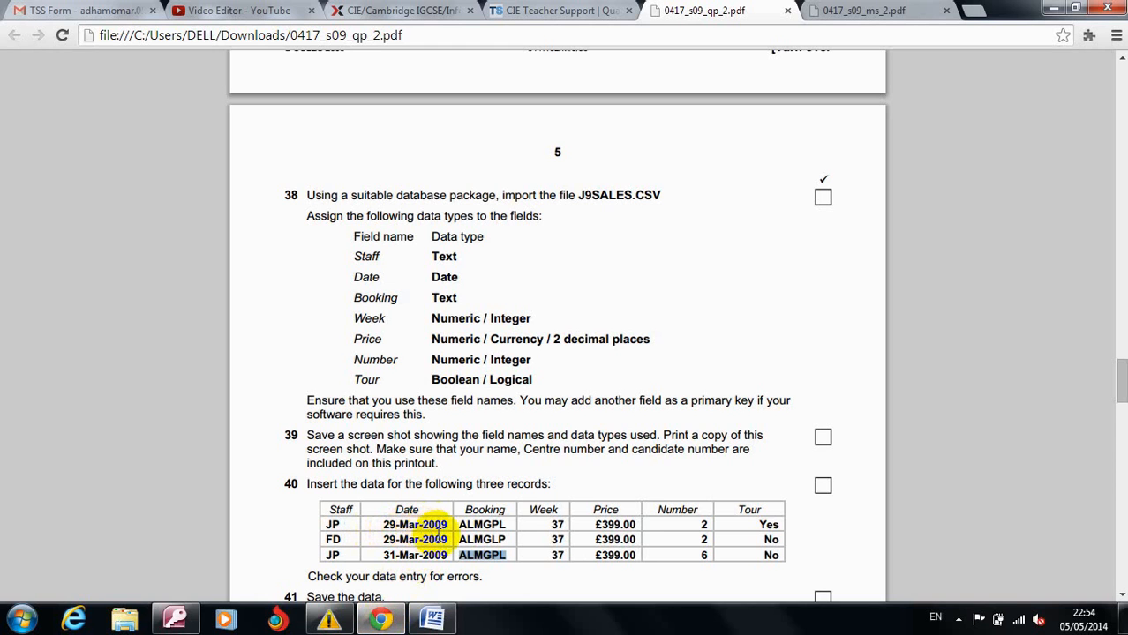
{"action": "left_click", "coordinate": [381, 621]}
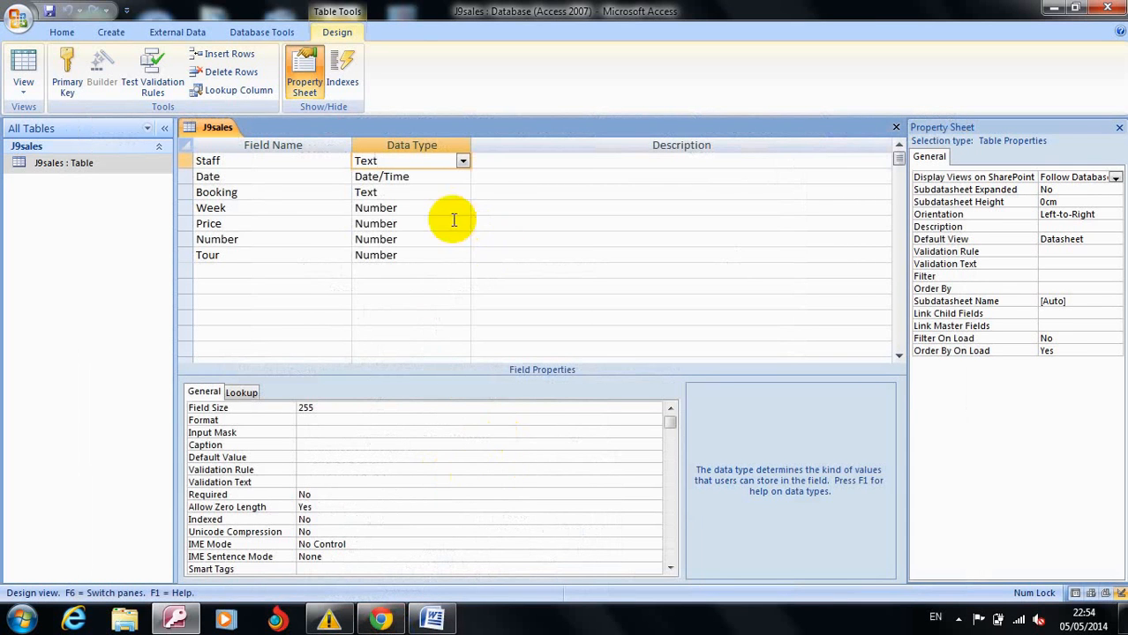
Set the display format of the Date field to Medium Date.
{"action": "left_click", "coordinate": [438, 175]}
{"action": "left_click", "coordinate": [345, 409]}
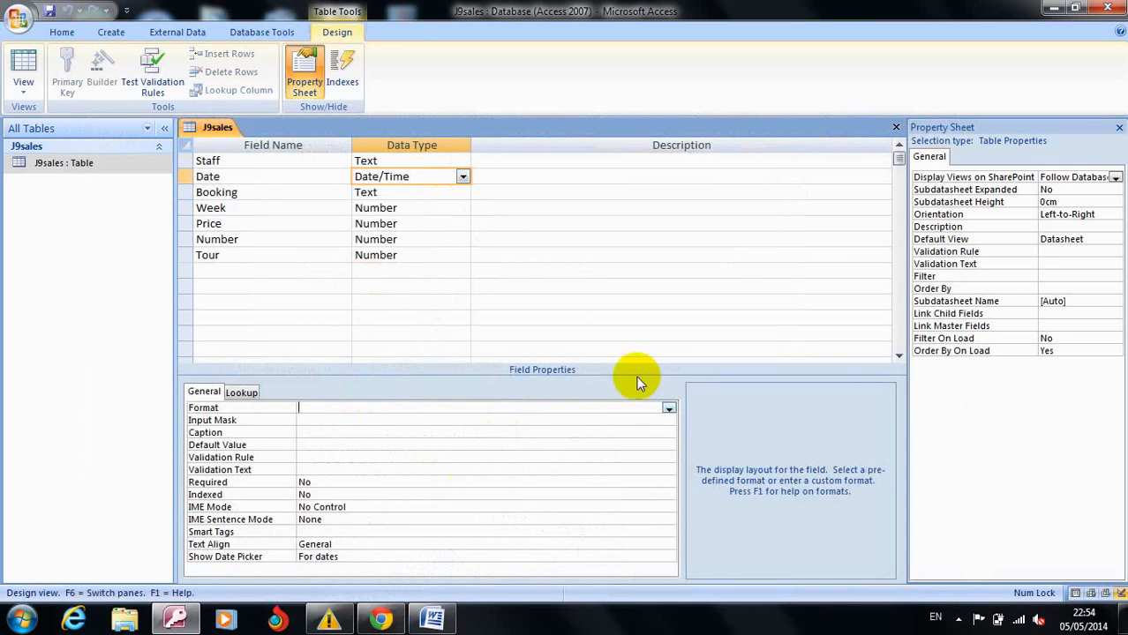
{"action": "left_click", "coordinate": [669, 410]}
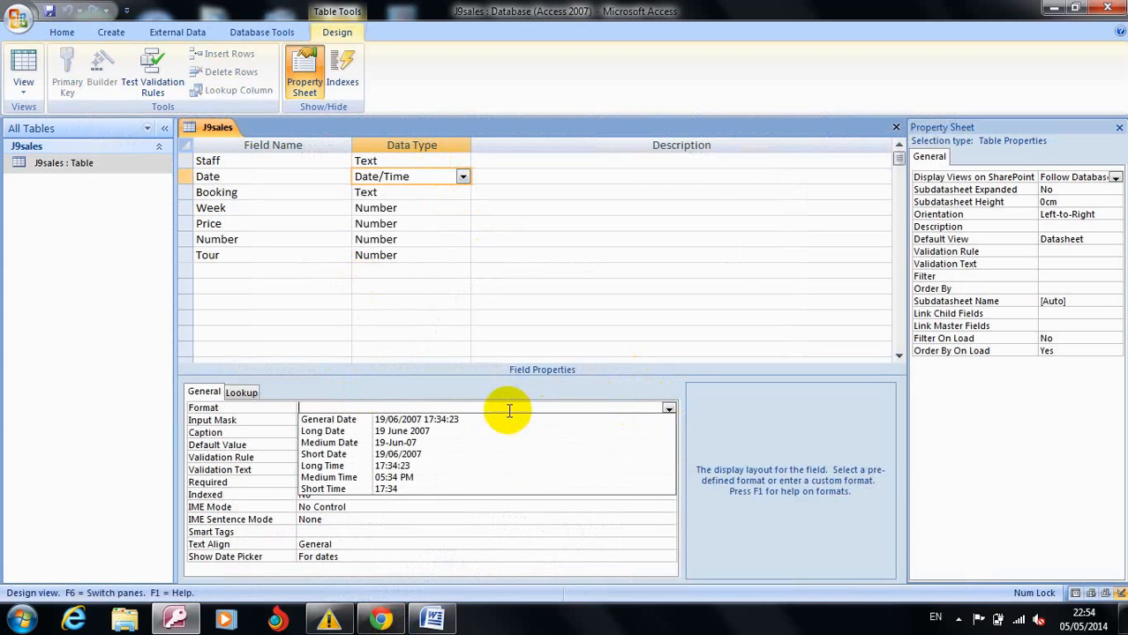
{"action": "left_click", "coordinate": [410, 442]}
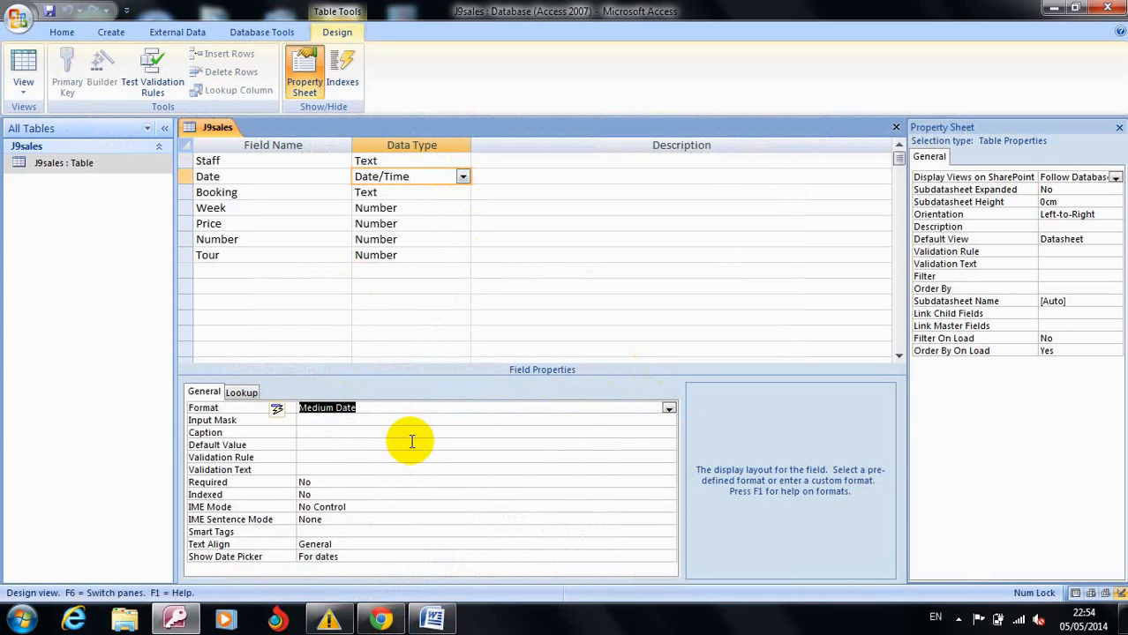
Check the remaining data types in the question paper and set the Week field's size to Integer.
{"action": "left_click", "coordinate": [380, 620]}
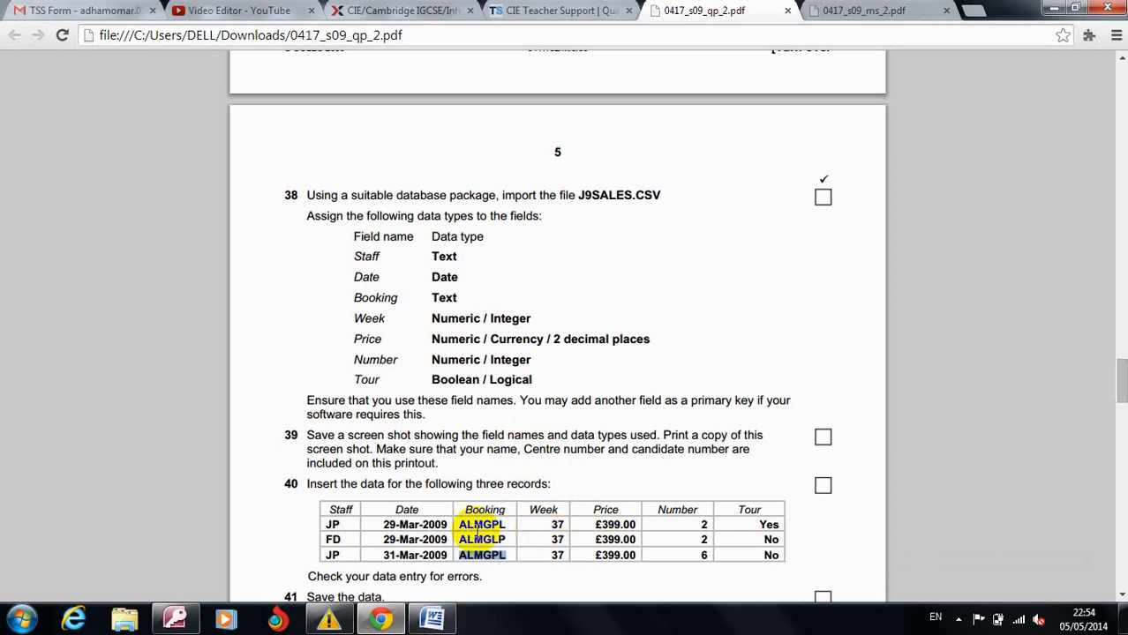
{"action": "left_click", "coordinate": [435, 622]}
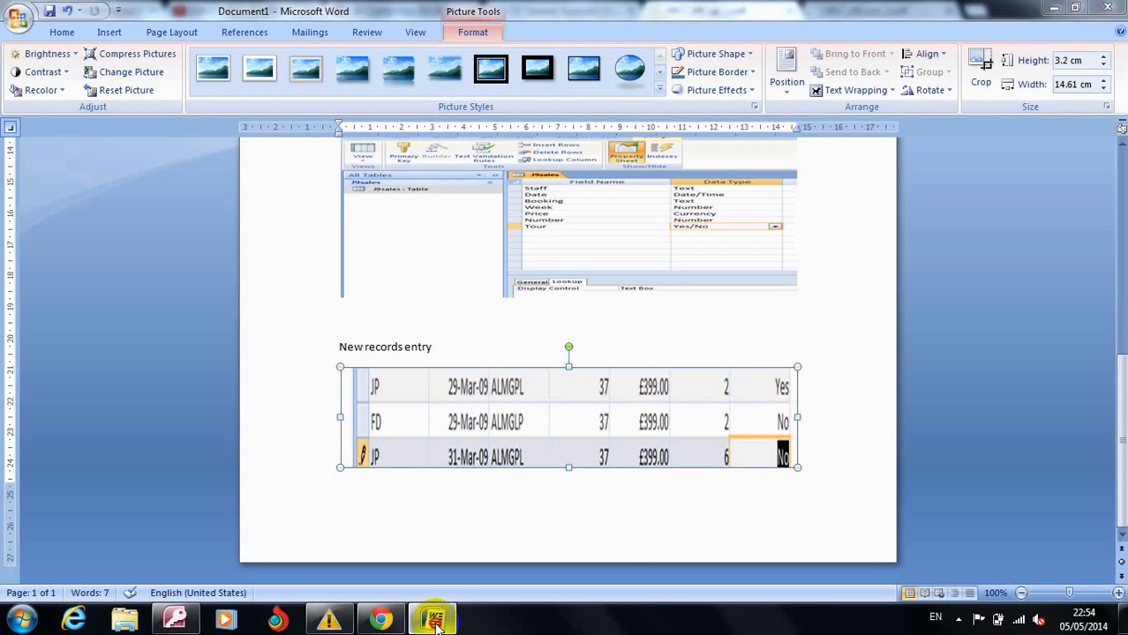
{"action": "left_click", "coordinate": [382, 620]}
{"action": "left_click", "coordinate": [382, 620]}
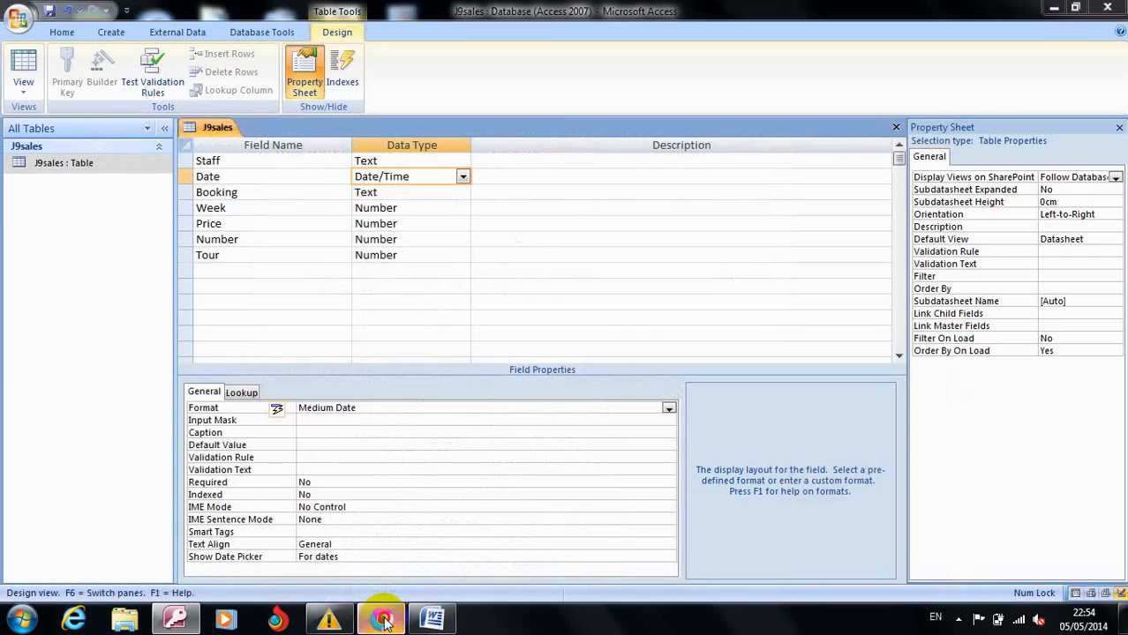
{"action": "left_click", "coordinate": [382, 621]}
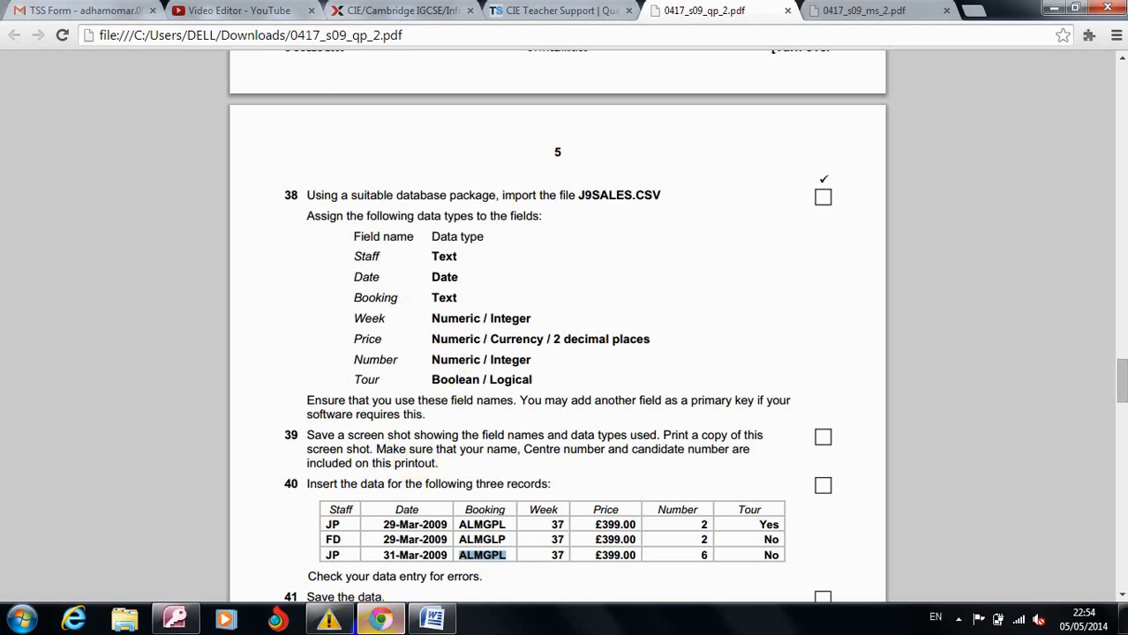
{"action": "left_click", "coordinate": [380, 621]}
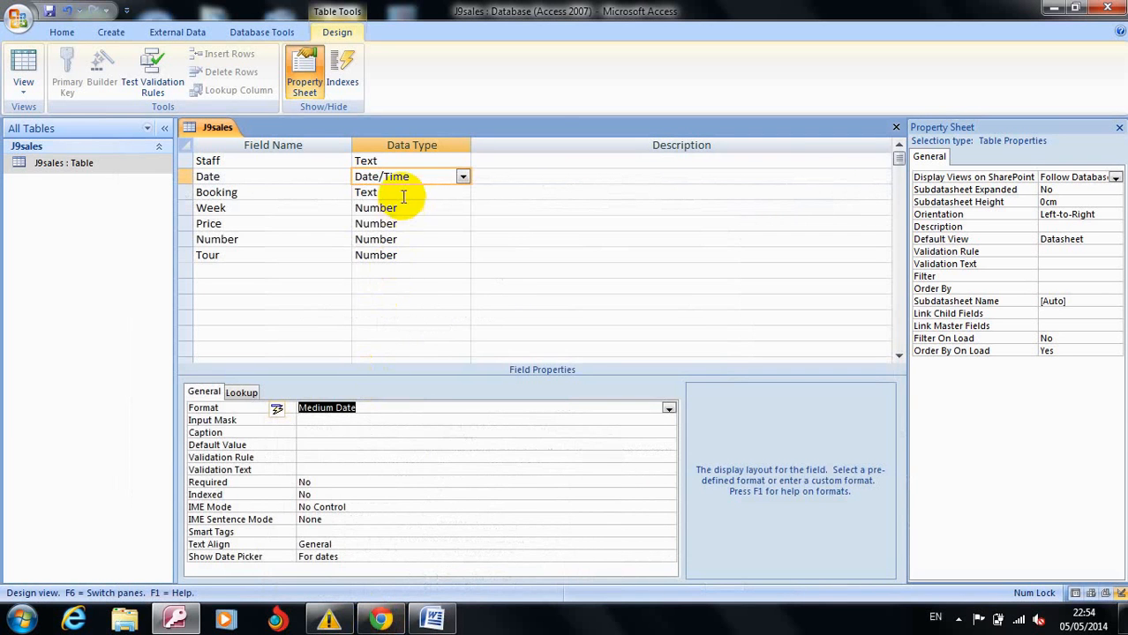
{"action": "left_click", "coordinate": [401, 193]}
{"action": "left_click", "coordinate": [404, 208]}
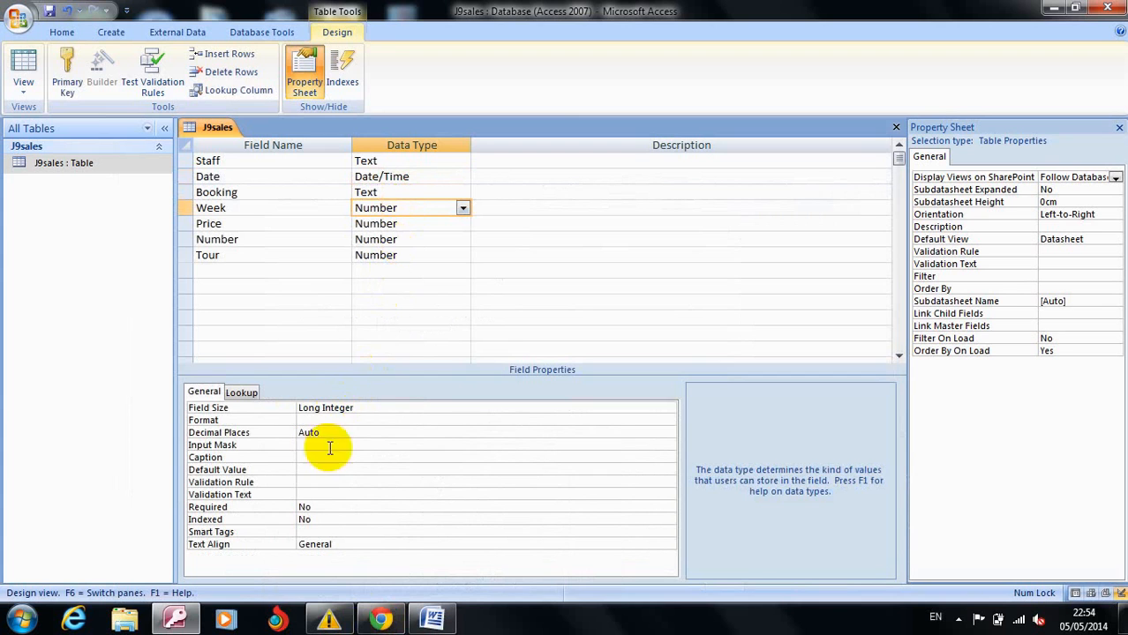
{"action": "left_click", "coordinate": [372, 407]}
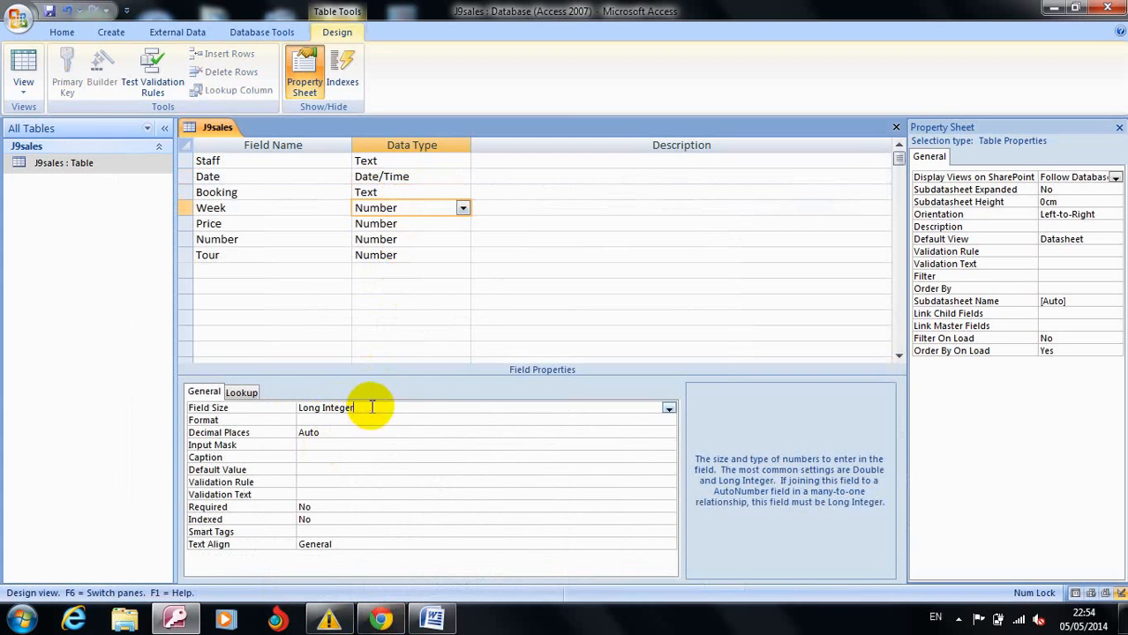
{"action": "left_click", "coordinate": [669, 409]}
{"action": "left_click", "coordinate": [534, 432]}
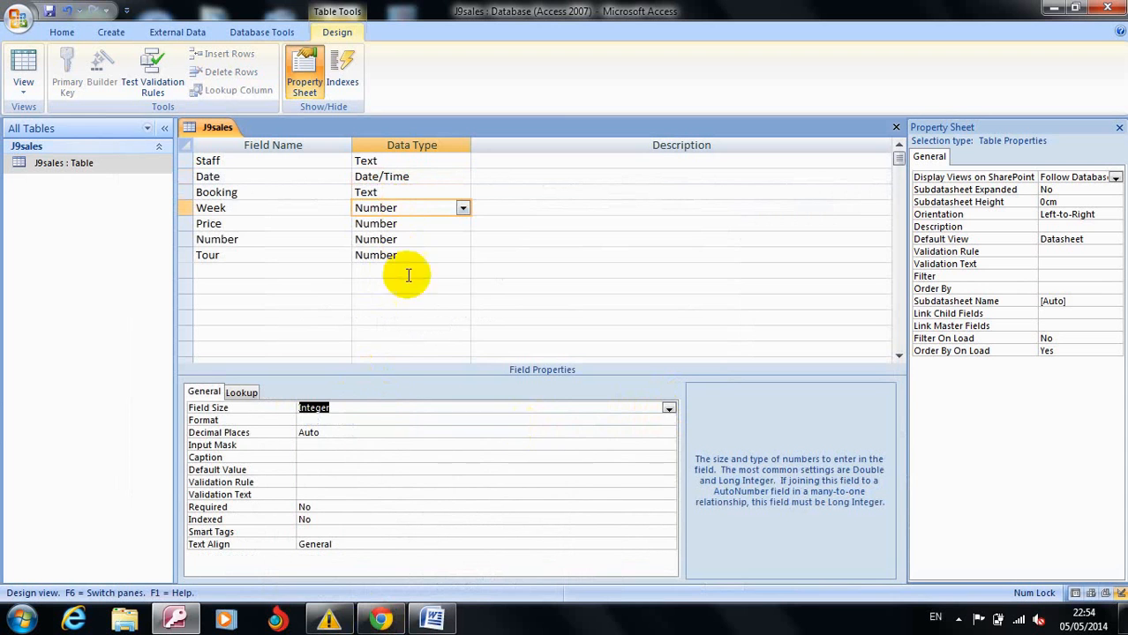
Check the Price requirement in the question paper and change the Price field's data type to Currency.
{"action": "left_click", "coordinate": [408, 227]}
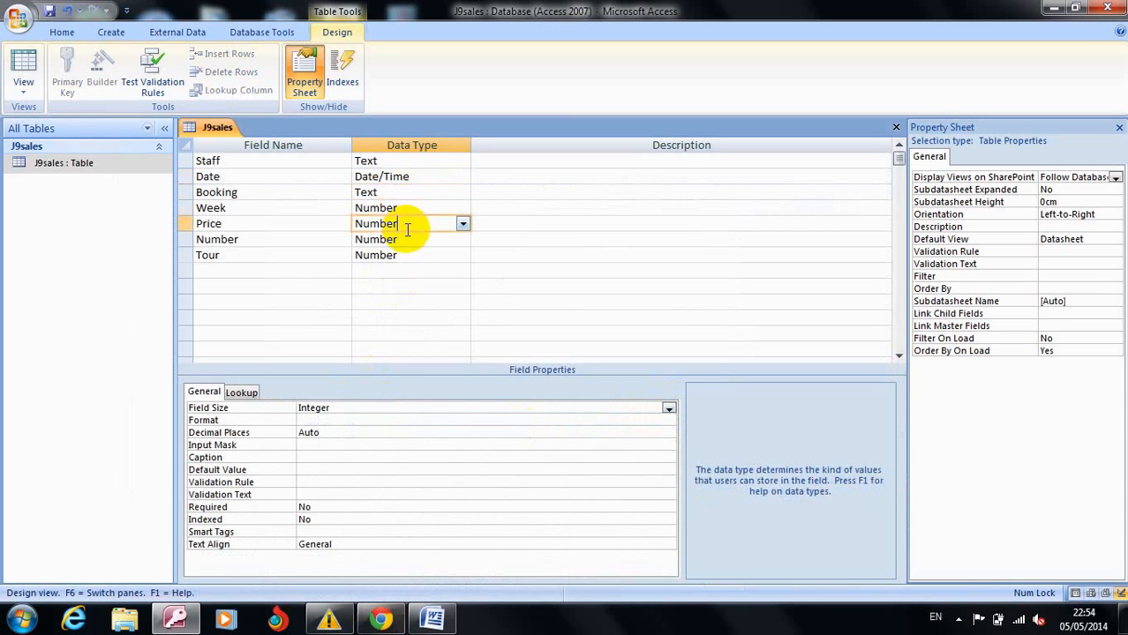
{"action": "left_click", "coordinate": [381, 621]}
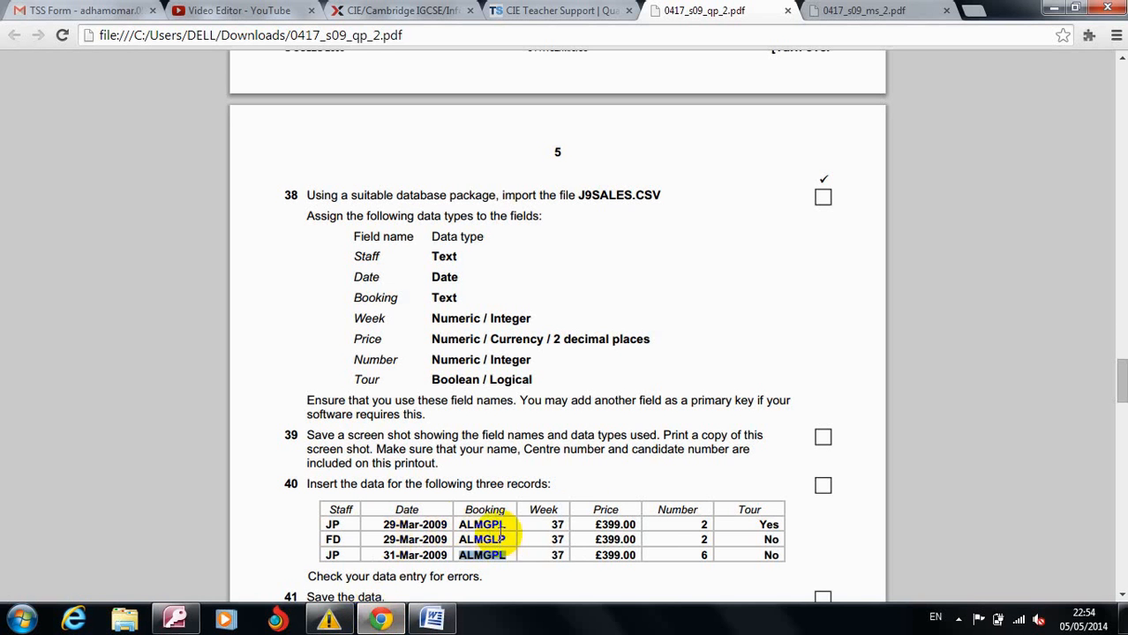
{"action": "left_click", "coordinate": [382, 622]}
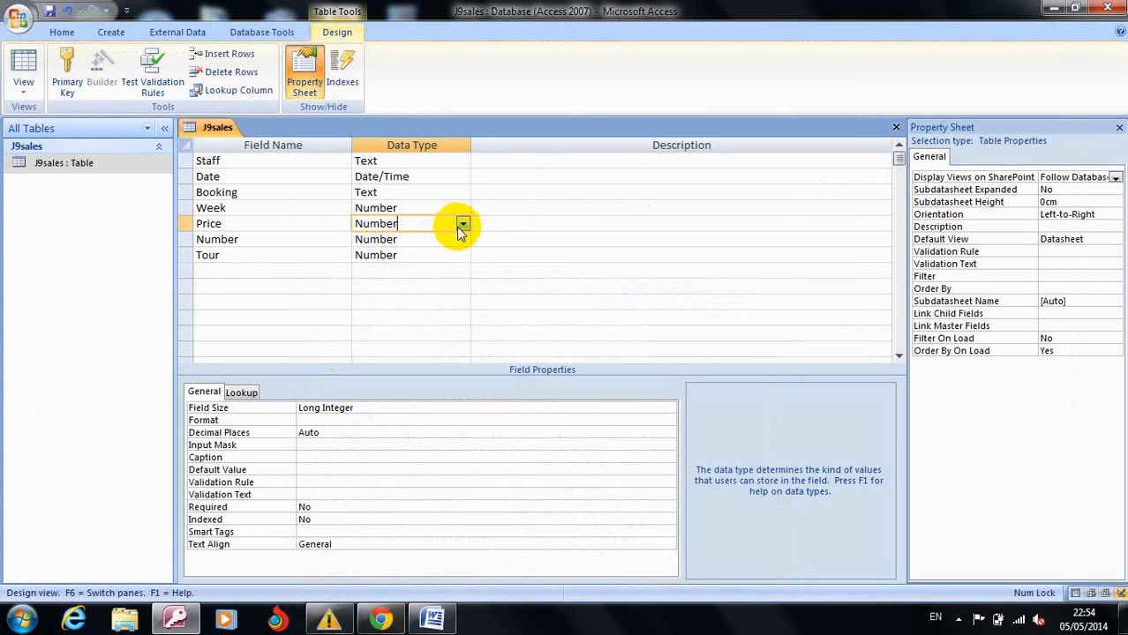
{"action": "left_click", "coordinate": [461, 226]}
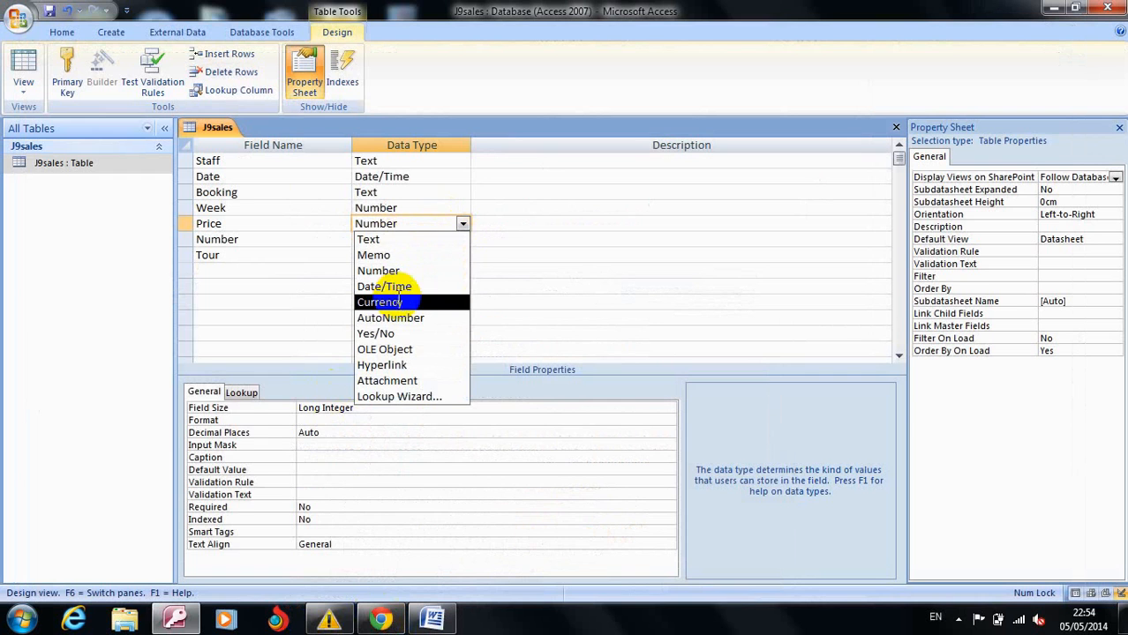
{"action": "left_click", "coordinate": [399, 302]}
Format the Price field as Currency with 2 decimal places, then save the table and show it in Datasheet View.
{"action": "left_click", "coordinate": [322, 406]}
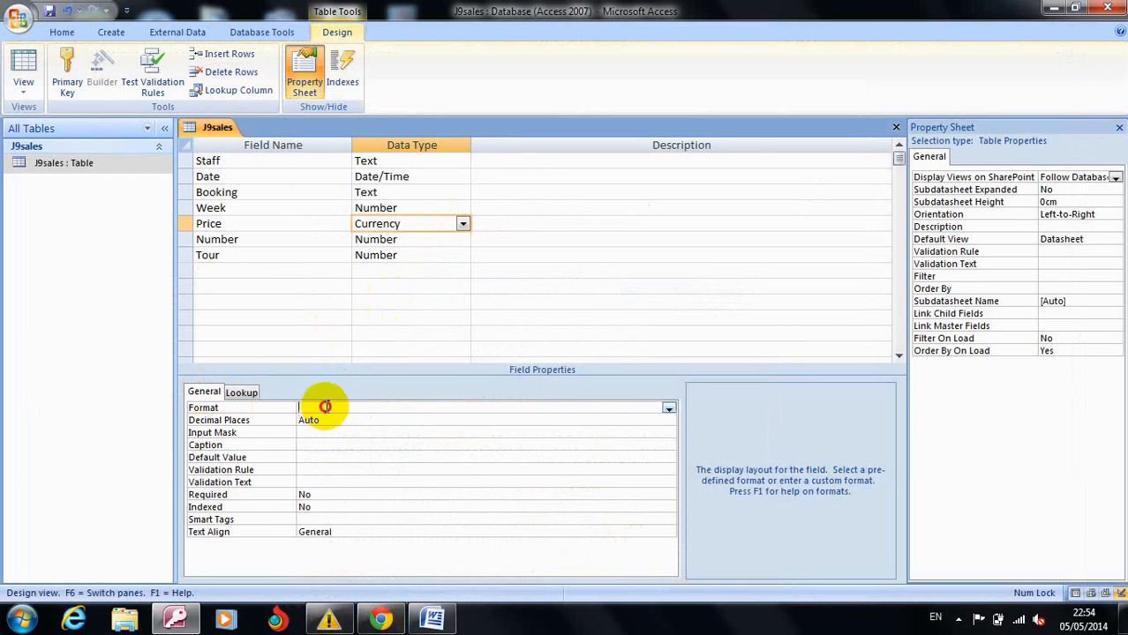
{"action": "left_click", "coordinate": [668, 407]}
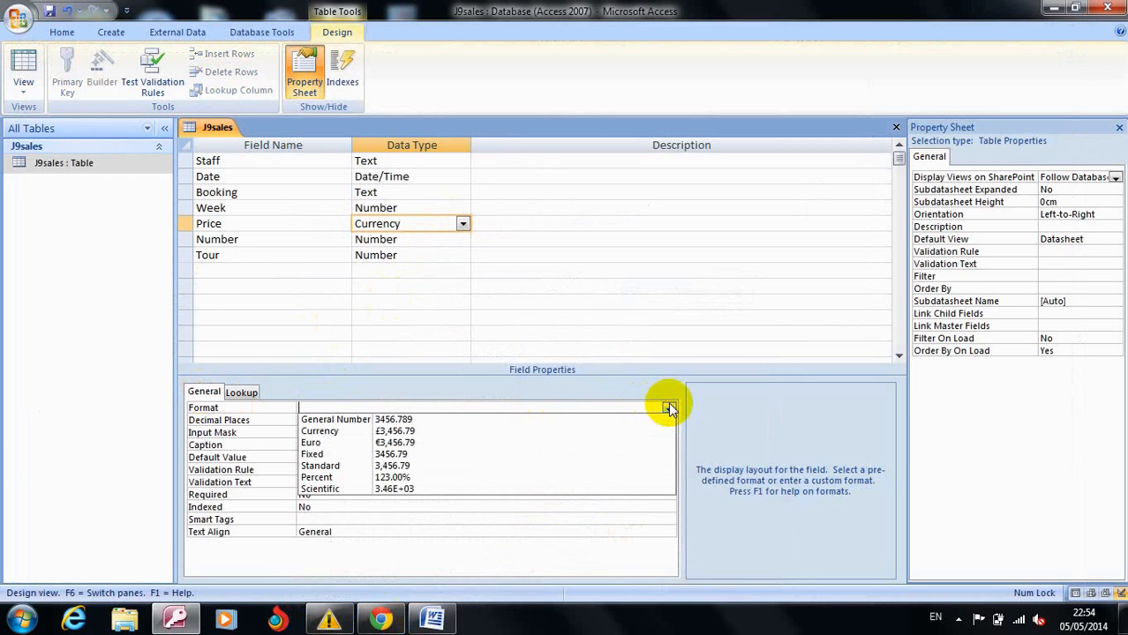
{"action": "left_click", "coordinate": [349, 432]}
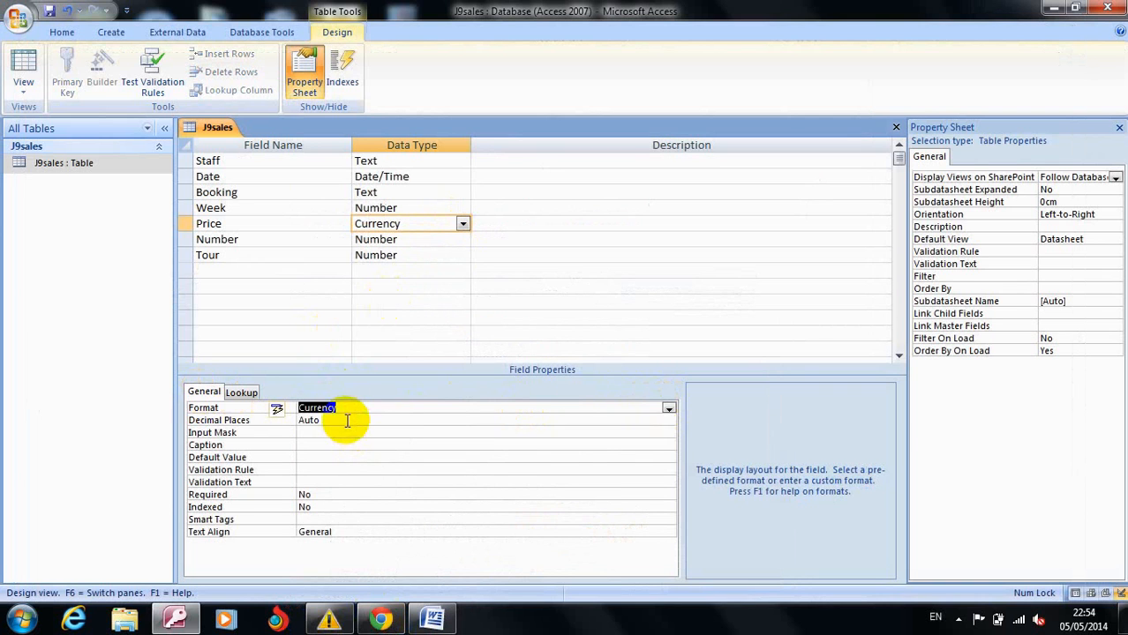
{"action": "left_click", "coordinate": [346, 421]}
{"action": "left_click", "coordinate": [668, 419]}
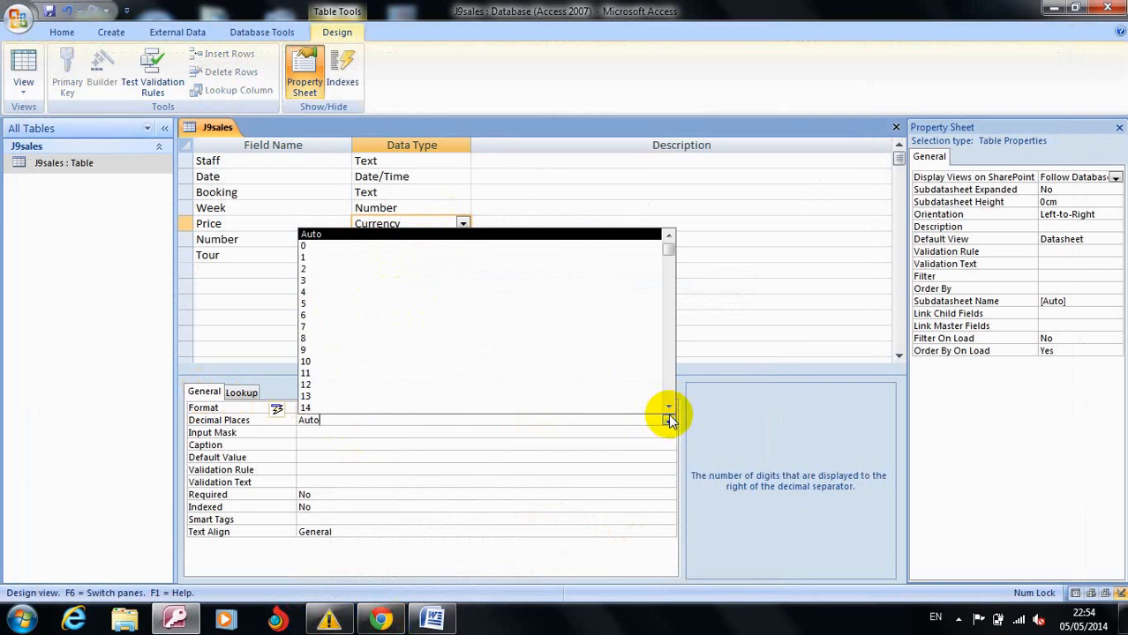
{"action": "left_click", "coordinate": [336, 268]}
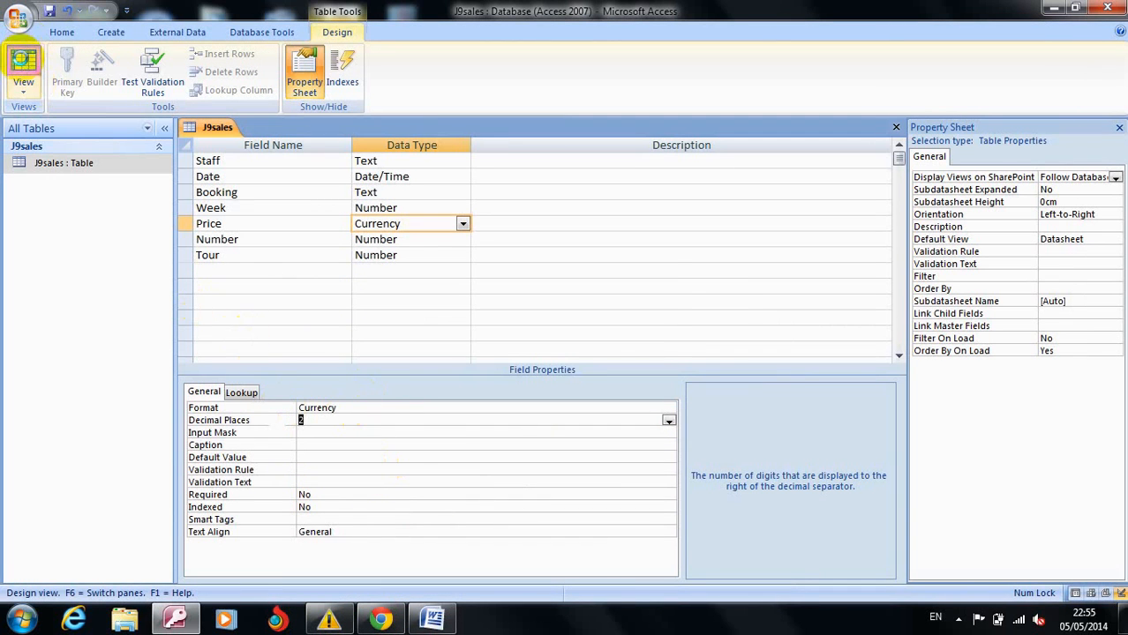
{"action": "left_click", "coordinate": [24, 62]}
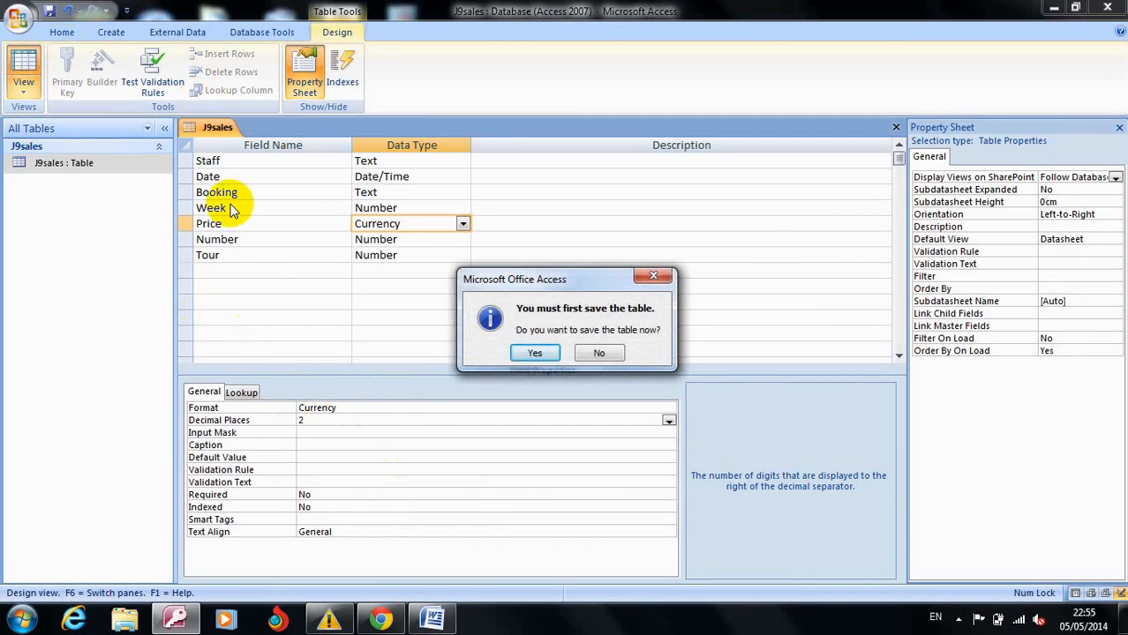
{"action": "key", "text": "Return"}
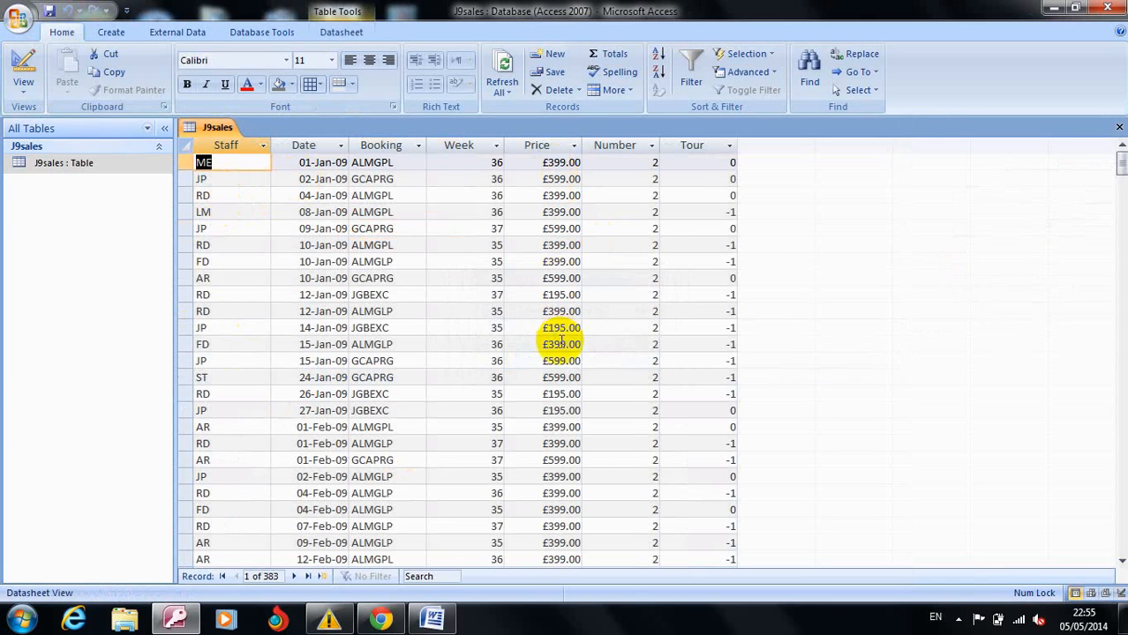
Switch to the Windows Control Panel and view the location and format settings under Region and Language.
{"action": "left_click", "coordinate": [24, 625]}
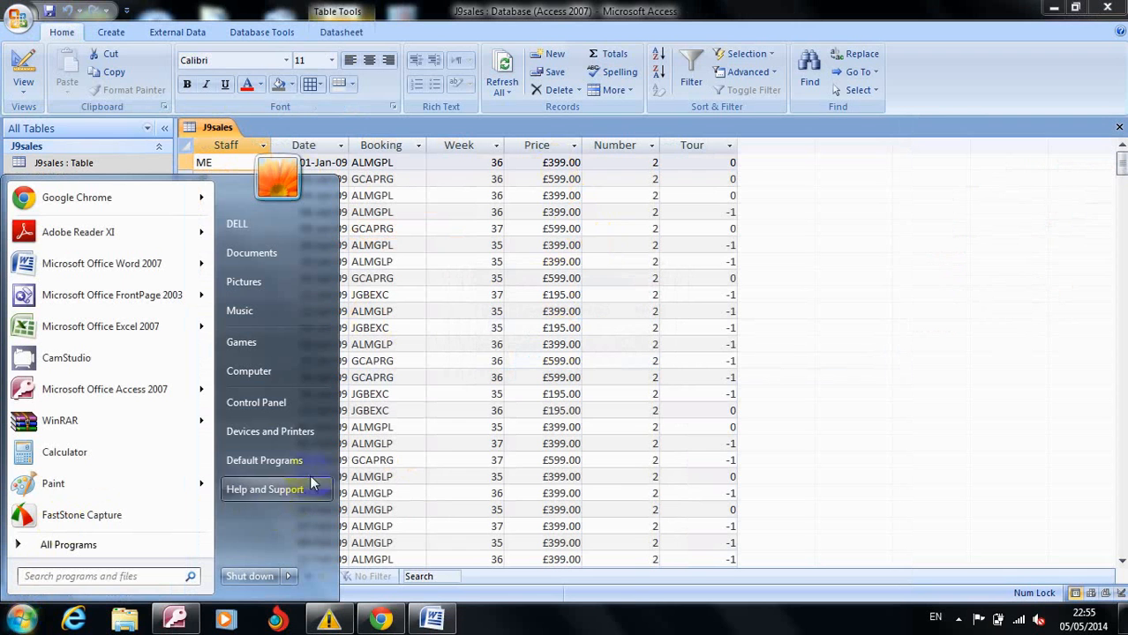
{"action": "left_click", "coordinate": [268, 405]}
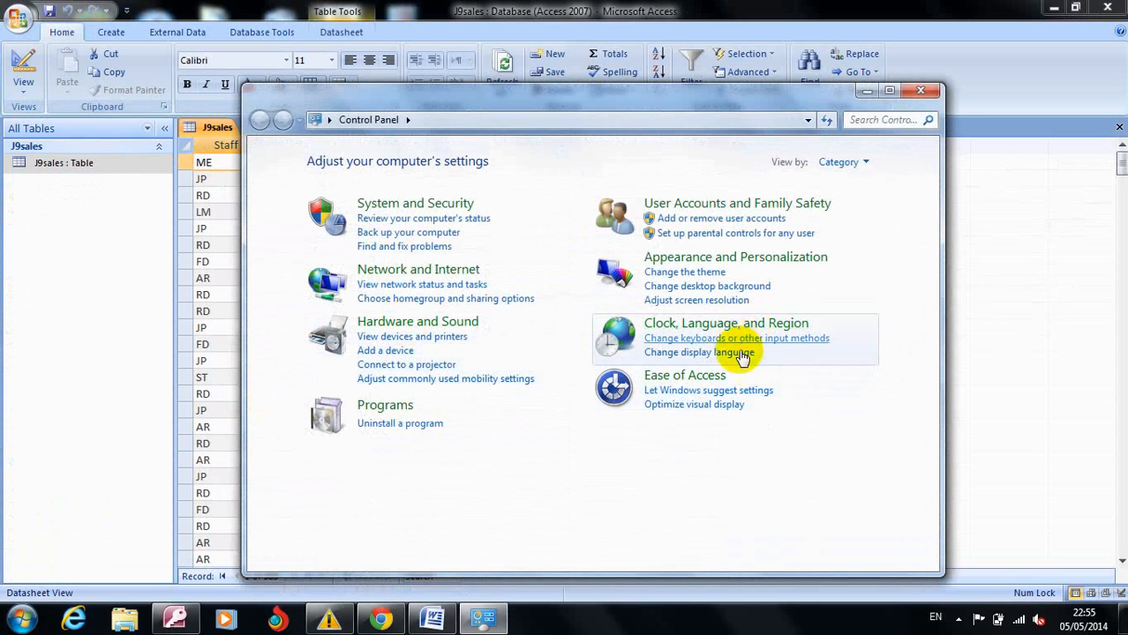
{"action": "left_click", "coordinate": [794, 326]}
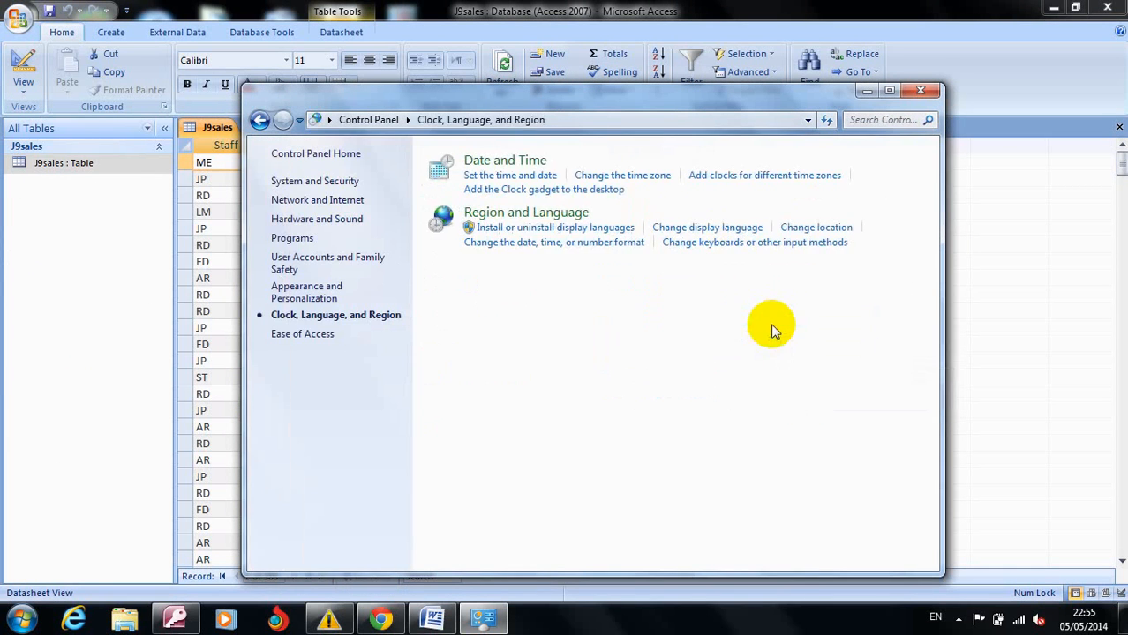
{"action": "left_click", "coordinate": [817, 228]}
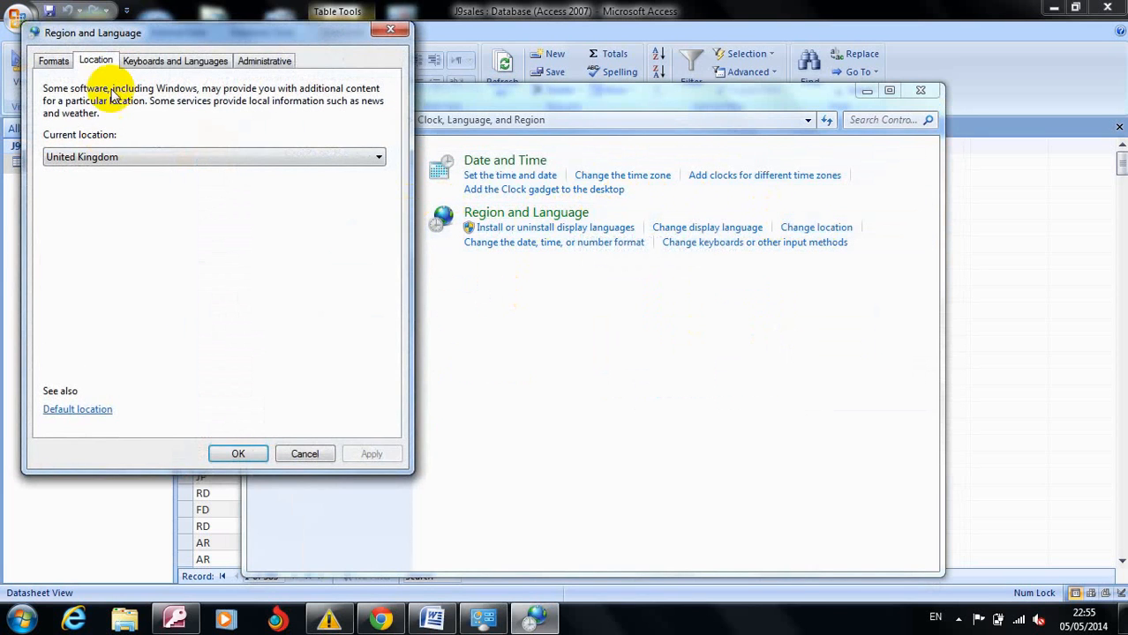
{"action": "left_click", "coordinate": [49, 62]}
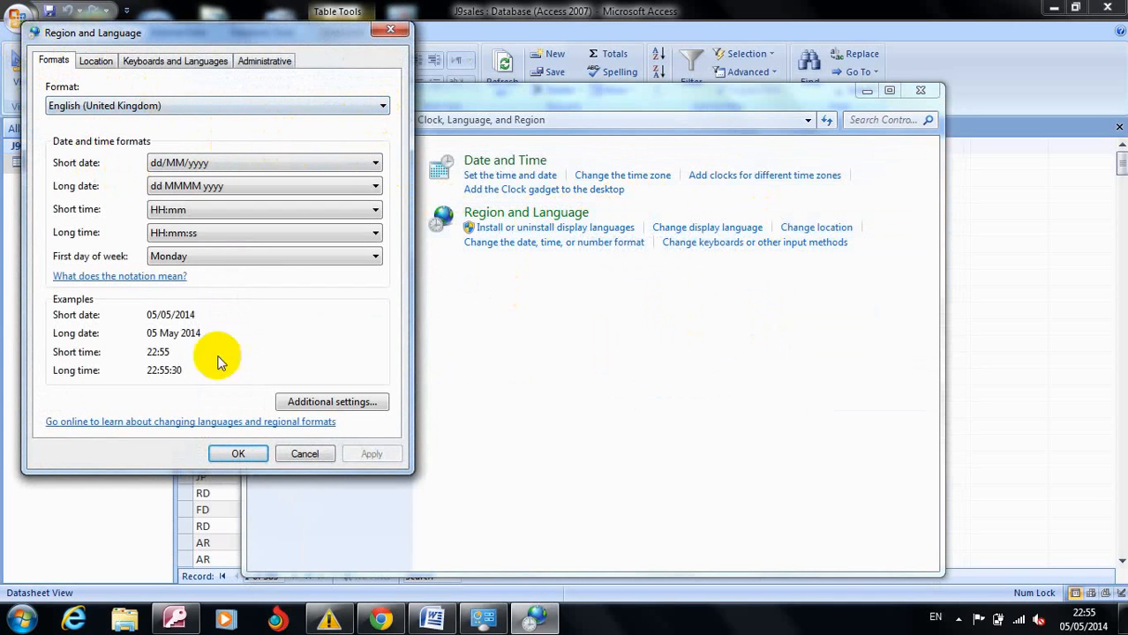
Examine the currency symbol in the additional regional format settings and close the Region and Language dialog.
{"action": "left_click", "coordinate": [318, 401]}
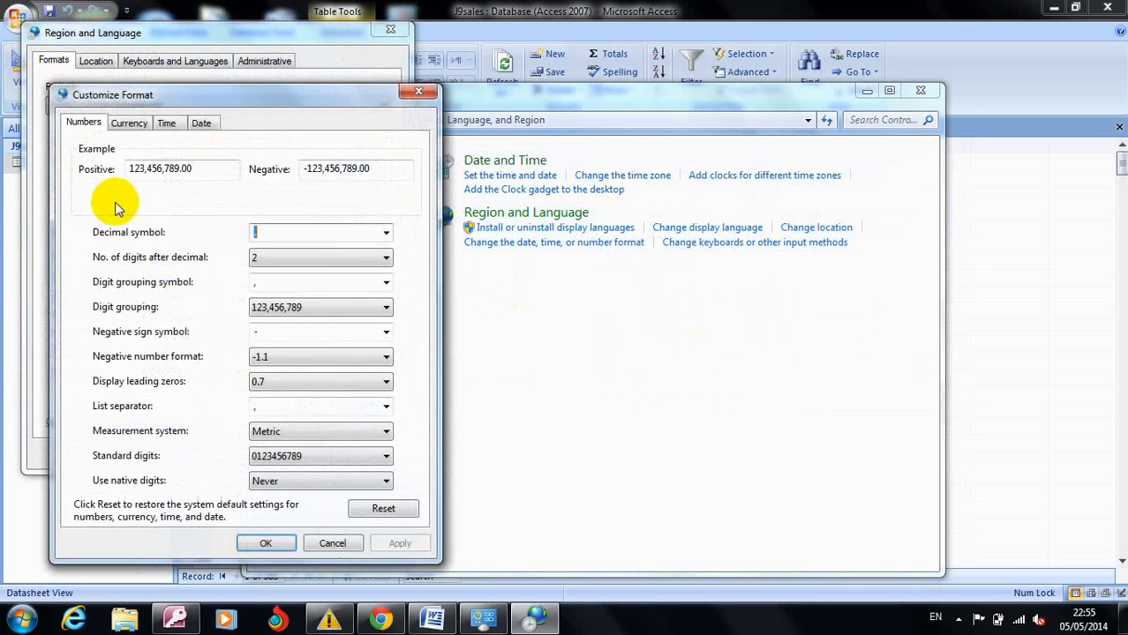
{"action": "left_click", "coordinate": [133, 123]}
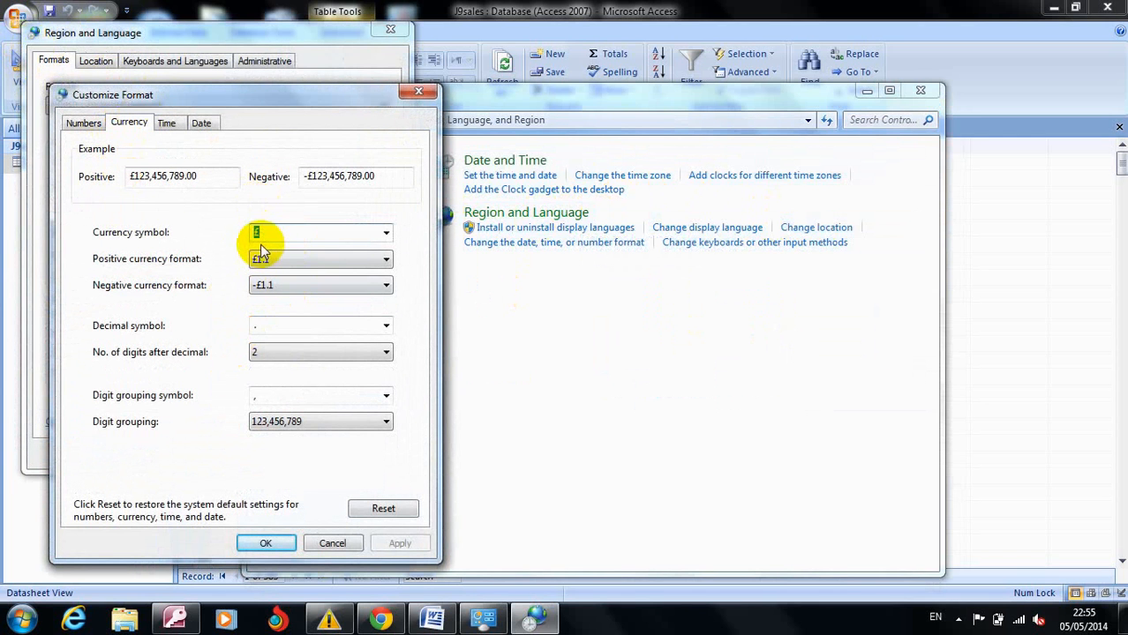
{"action": "left_click", "coordinate": [416, 94]}
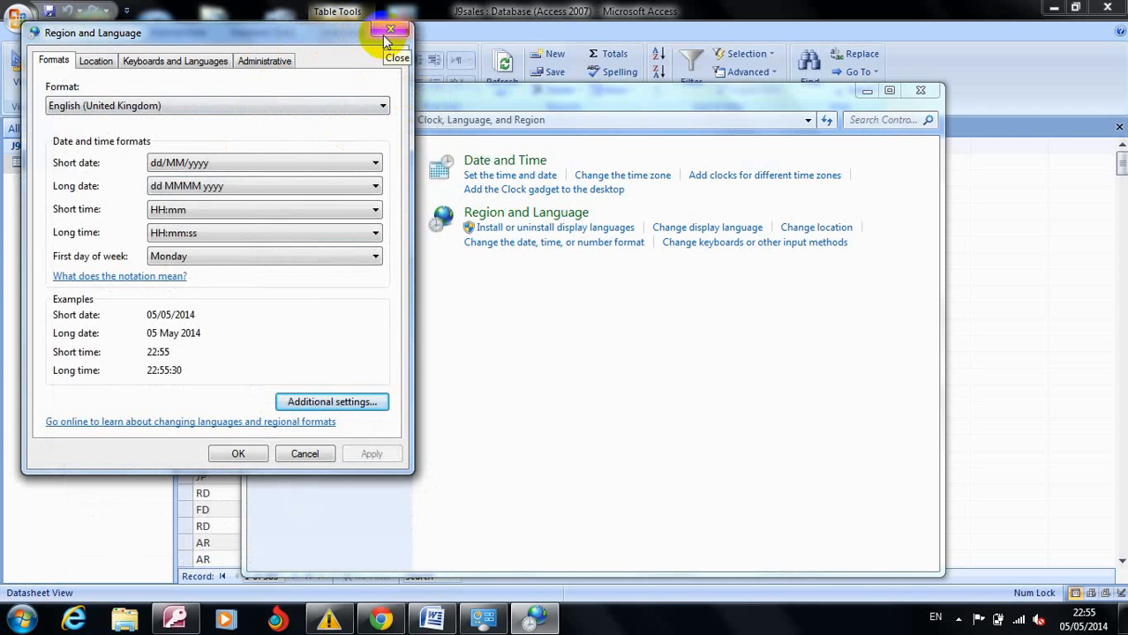
{"action": "left_click", "coordinate": [234, 452]}
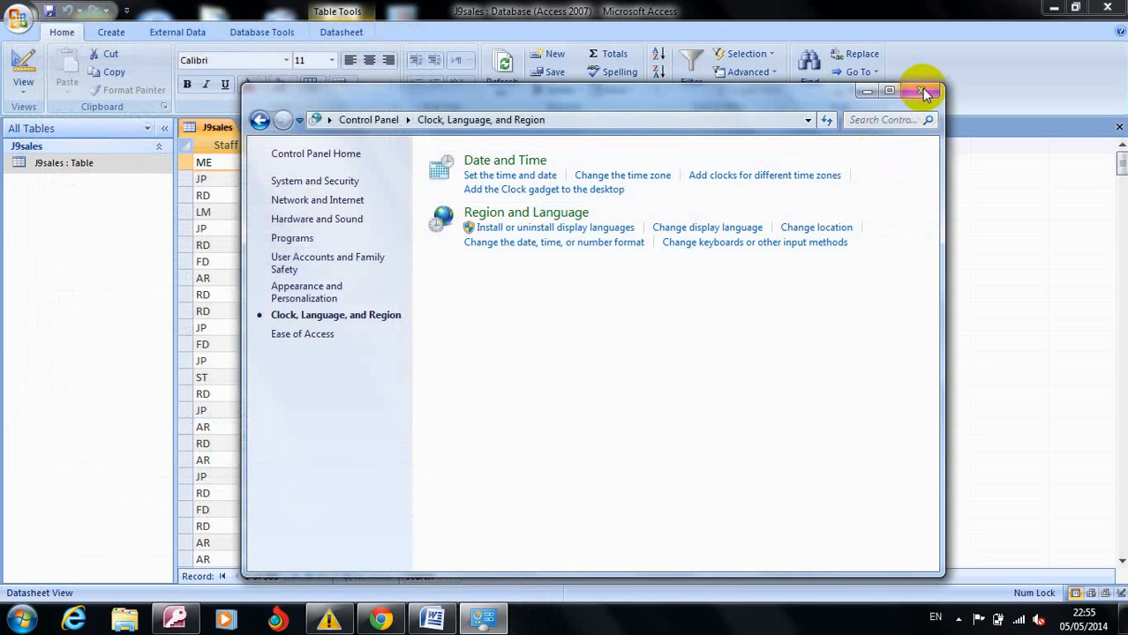
Close the Control Panel and show the J9sales table in Design View.
{"action": "left_click", "coordinate": [922, 92]}
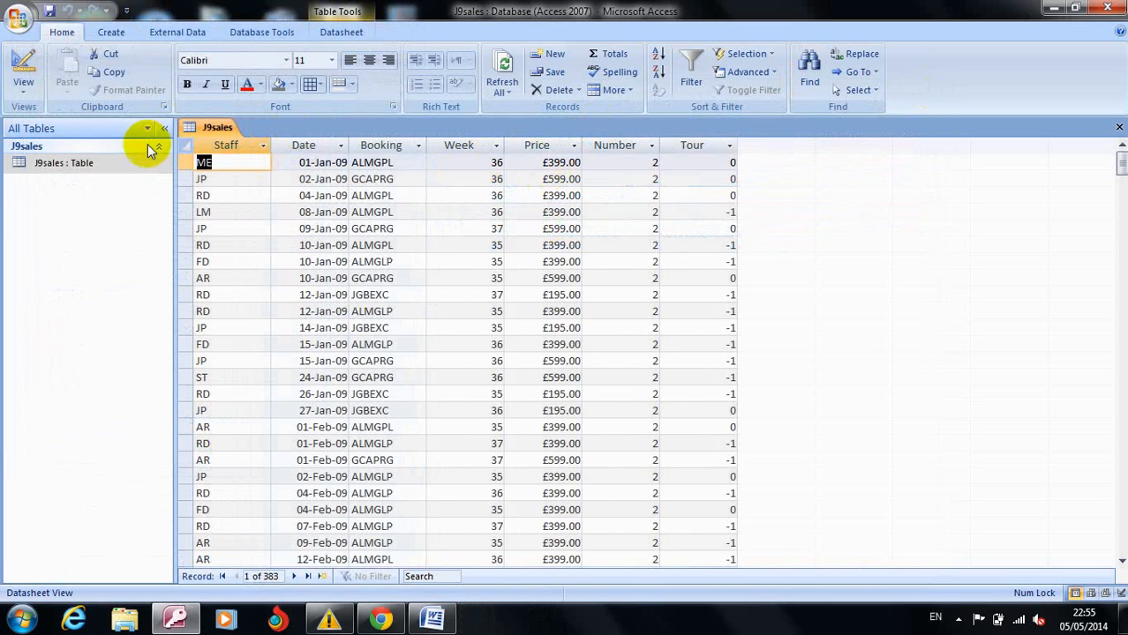
{"action": "right_click", "coordinate": [558, 164]}
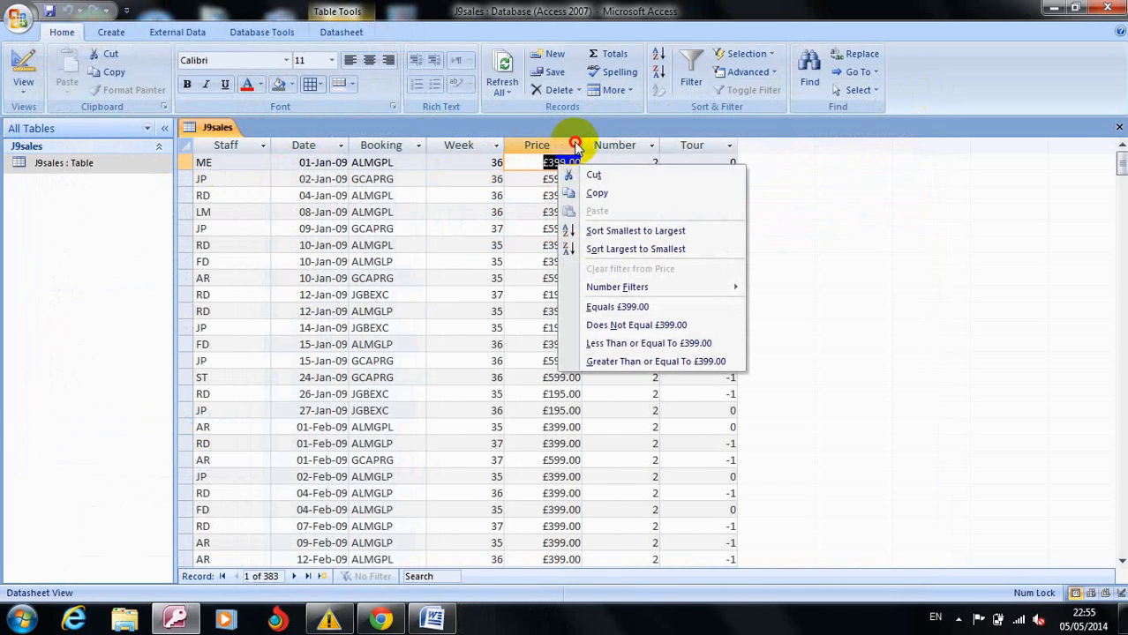
{"action": "left_click", "coordinate": [574, 145]}
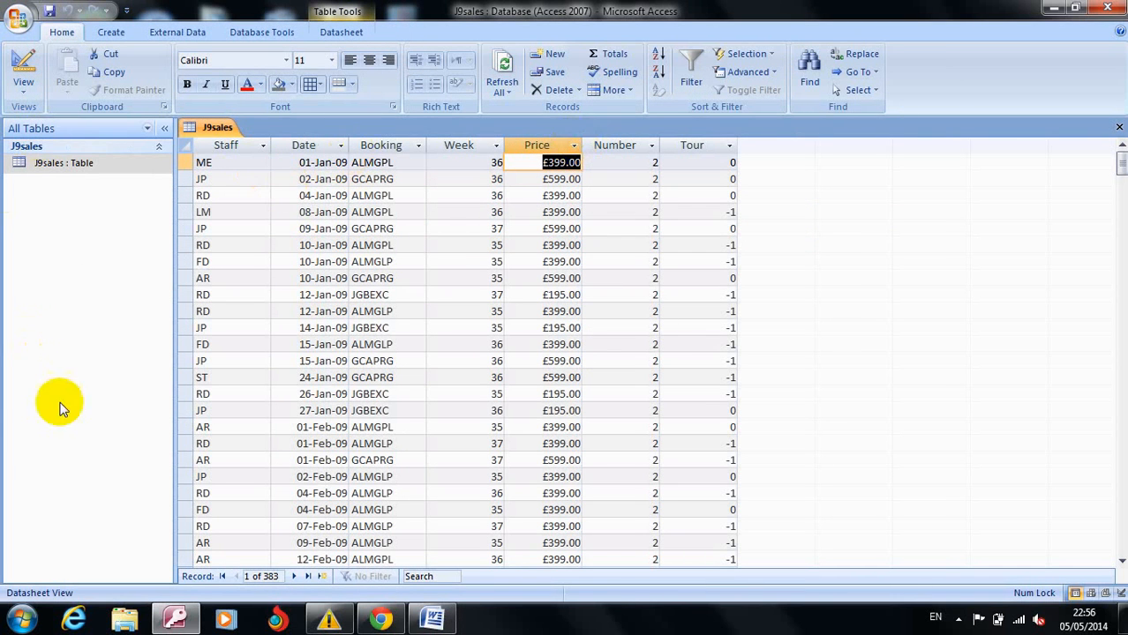
{"action": "left_click", "coordinate": [24, 86]}
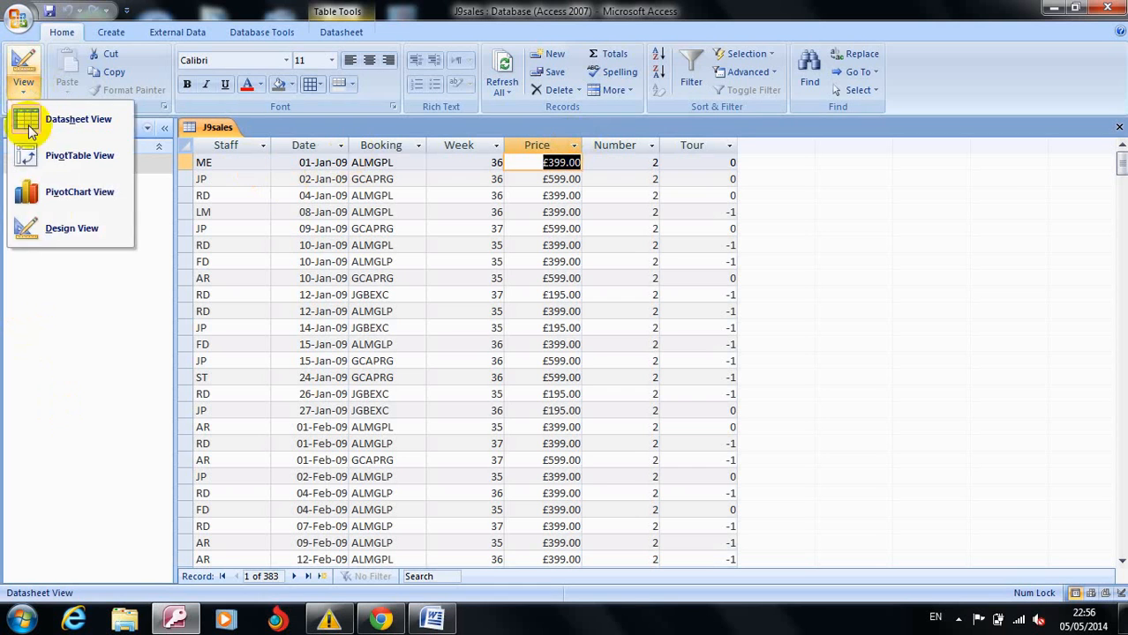
{"action": "left_click", "coordinate": [51, 232]}
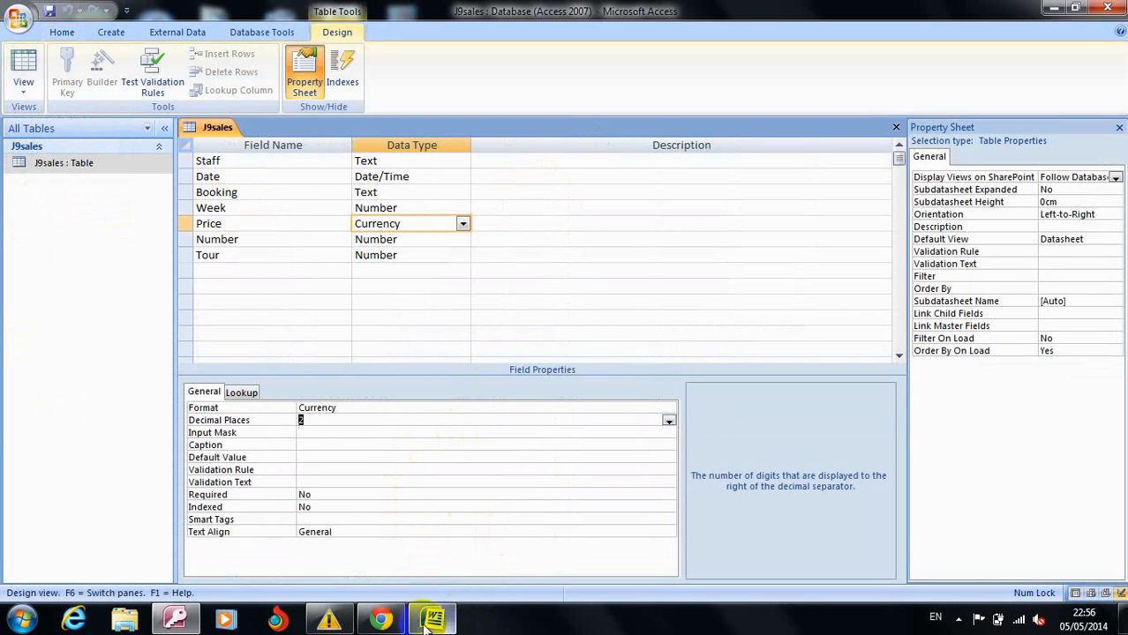
Check the Number field's requirement in the question paper and set its field size to Integer.
{"action": "left_click", "coordinate": [379, 623]}
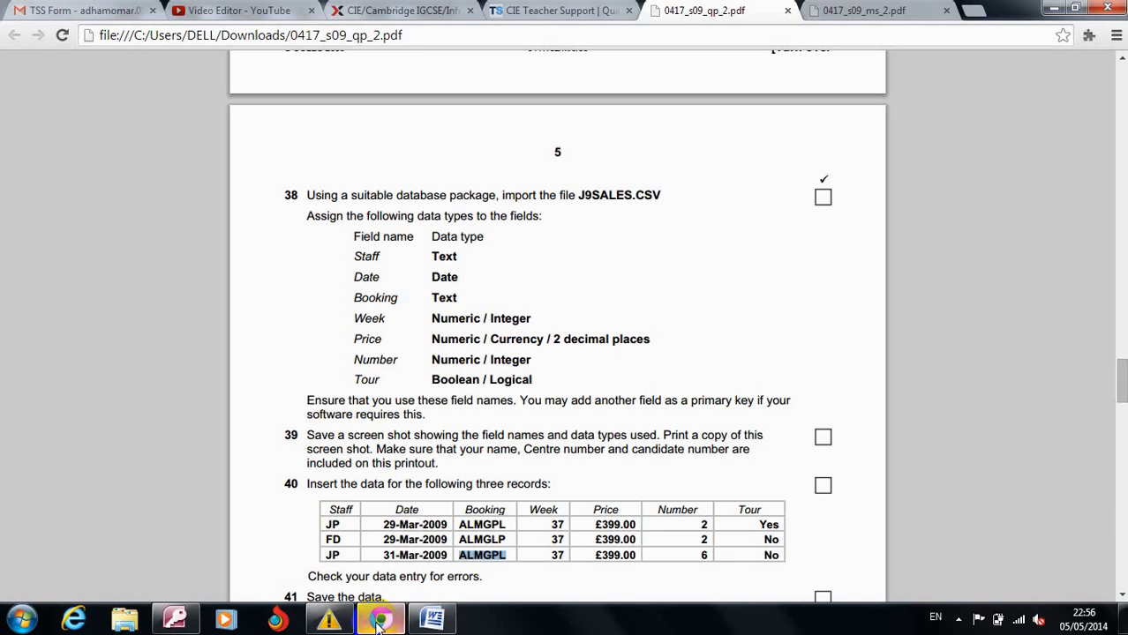
{"action": "left_click", "coordinate": [379, 622]}
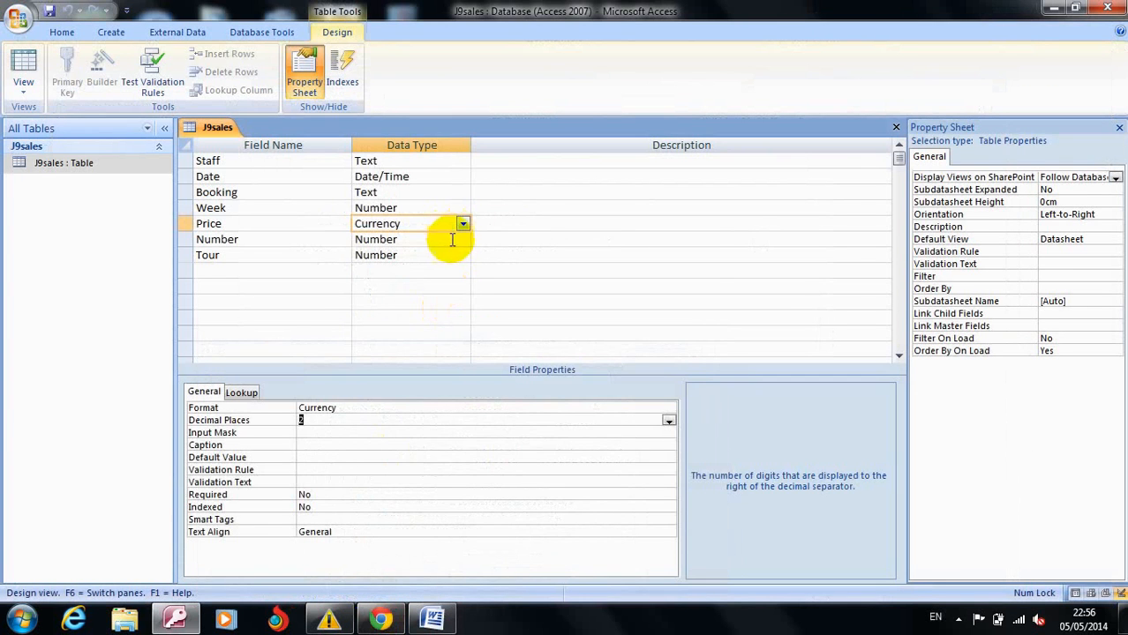
{"action": "left_click", "coordinate": [449, 241]}
{"action": "left_click", "coordinate": [538, 407]}
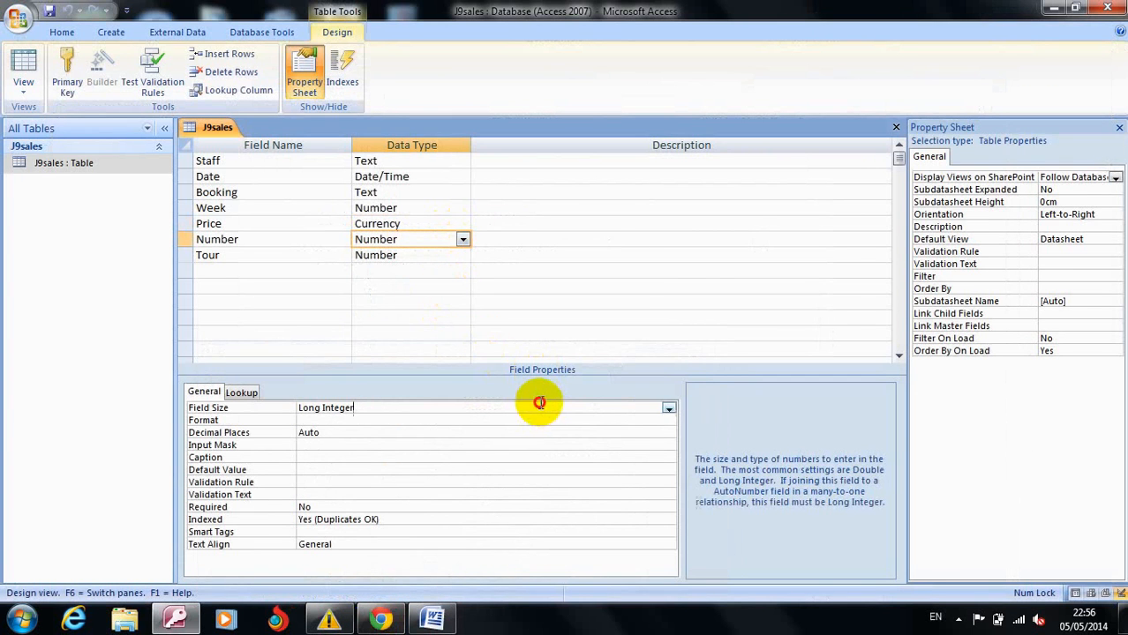
{"action": "left_click", "coordinate": [670, 420]}
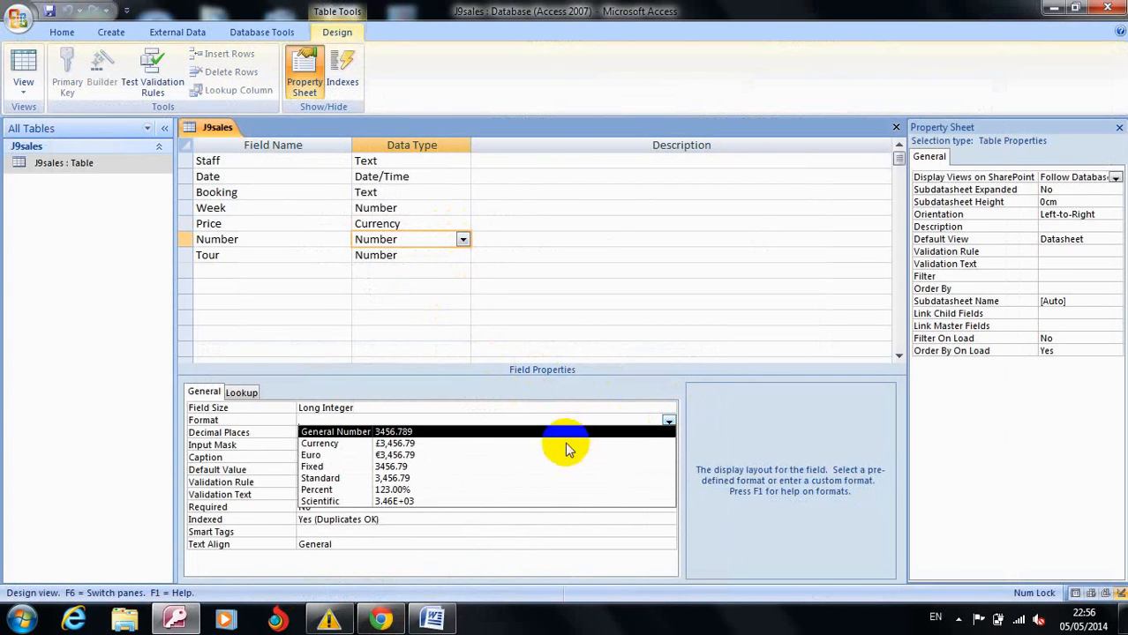
{"action": "left_click", "coordinate": [609, 409]}
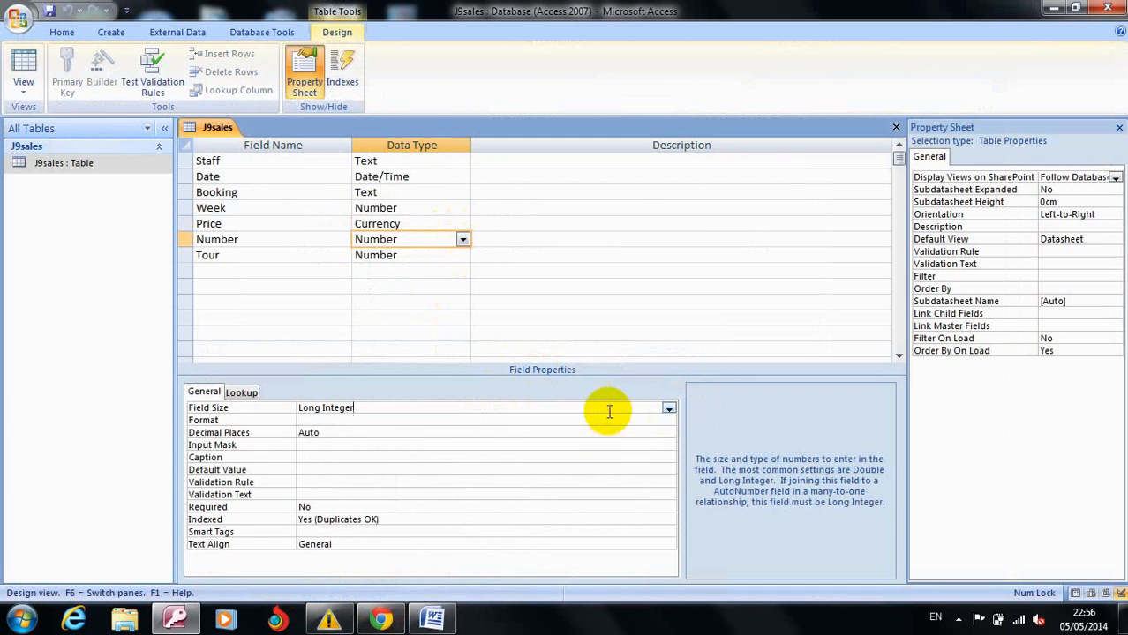
{"action": "left_click", "coordinate": [669, 410]}
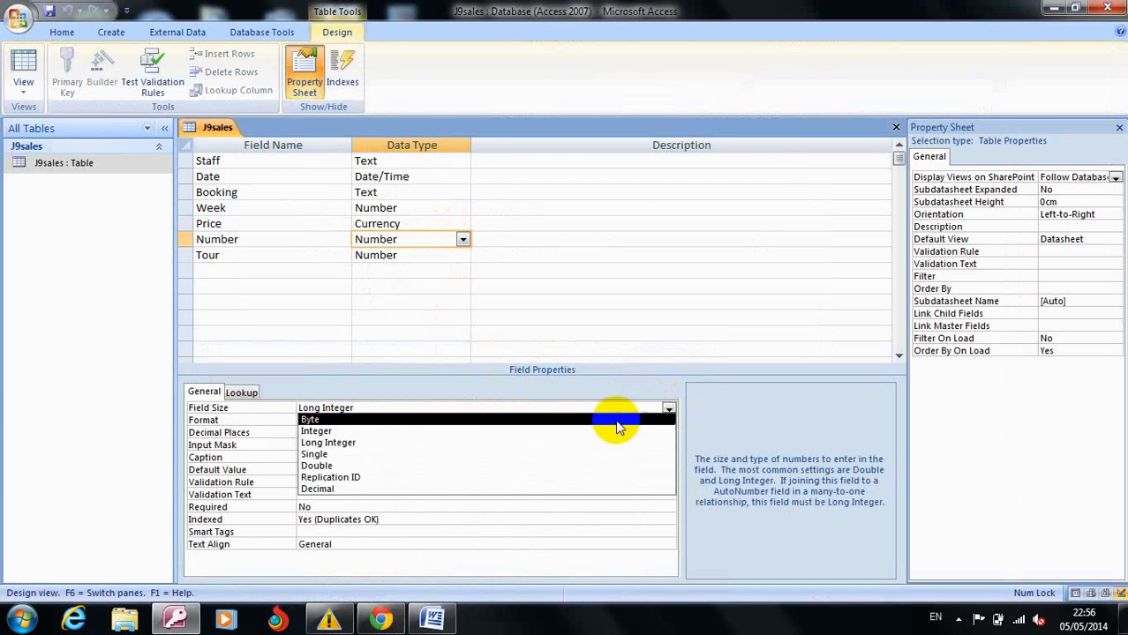
{"action": "left_click", "coordinate": [608, 432]}
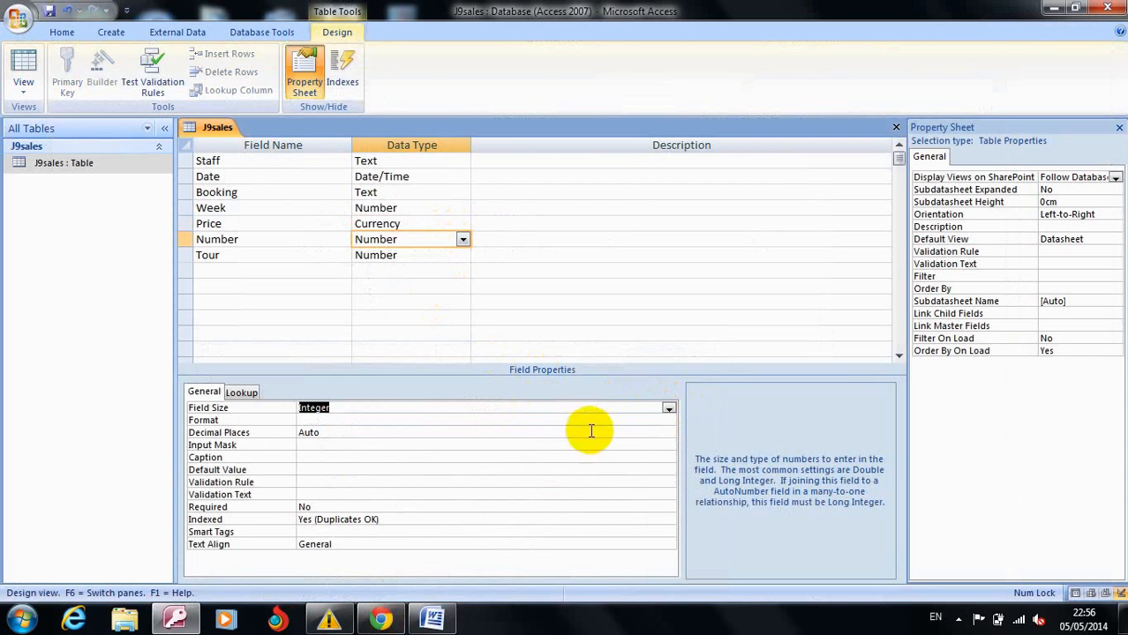
Change the Tour field's data type to Yes/No, keep the Yes/No format and compare it with the records in the question paper.
{"action": "left_click", "coordinate": [426, 255]}
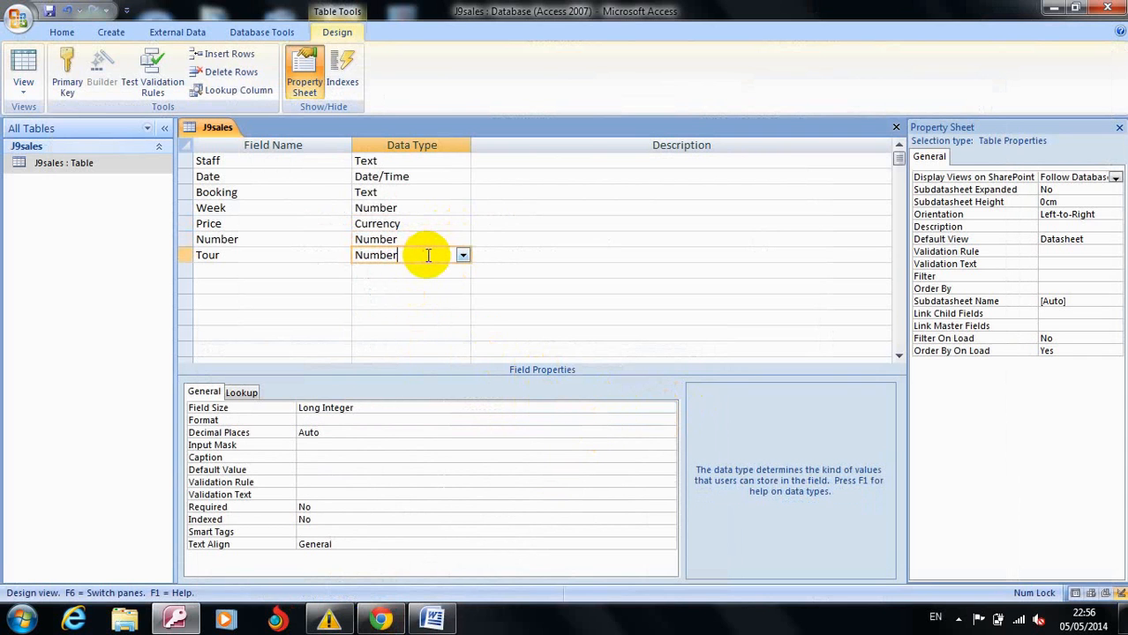
{"action": "left_click", "coordinate": [462, 256]}
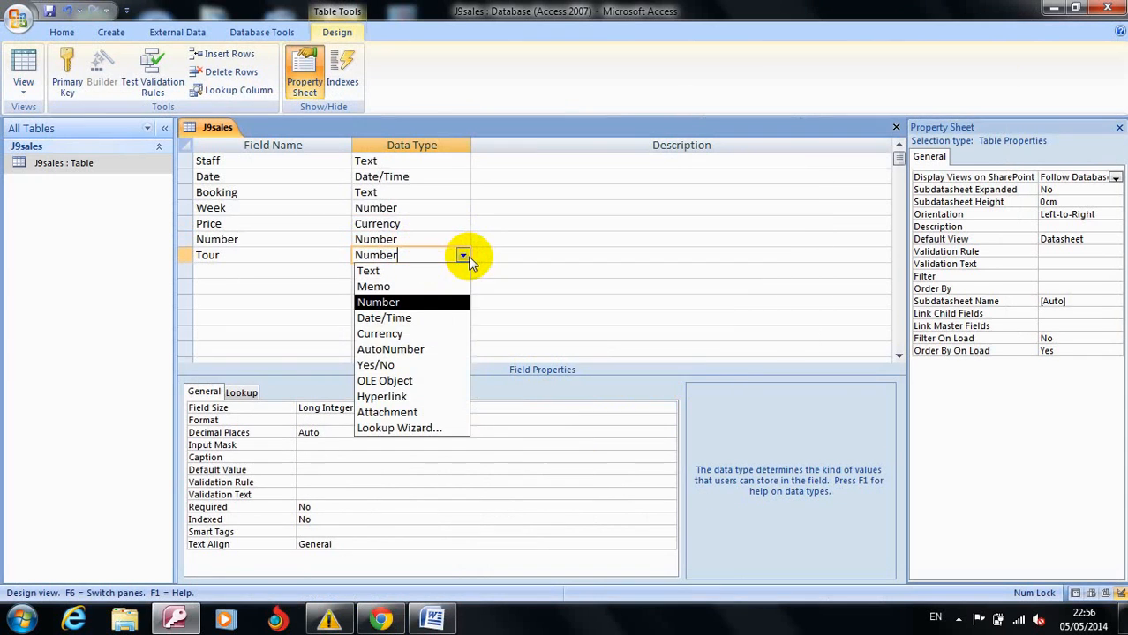
{"action": "left_click", "coordinate": [391, 363]}
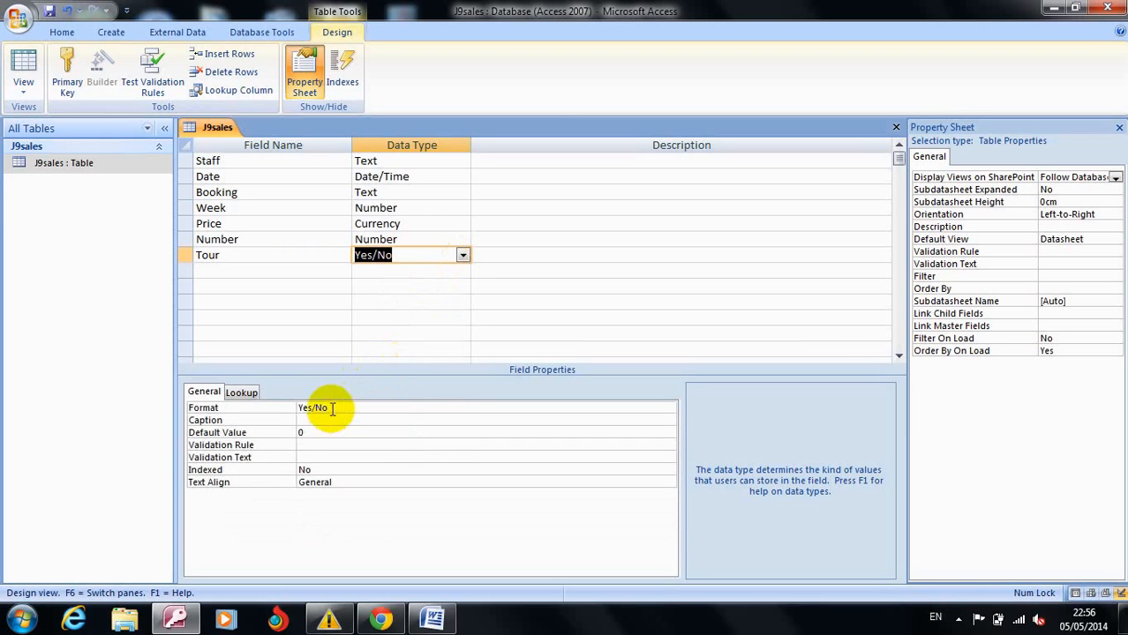
{"action": "left_click", "coordinate": [340, 407]}
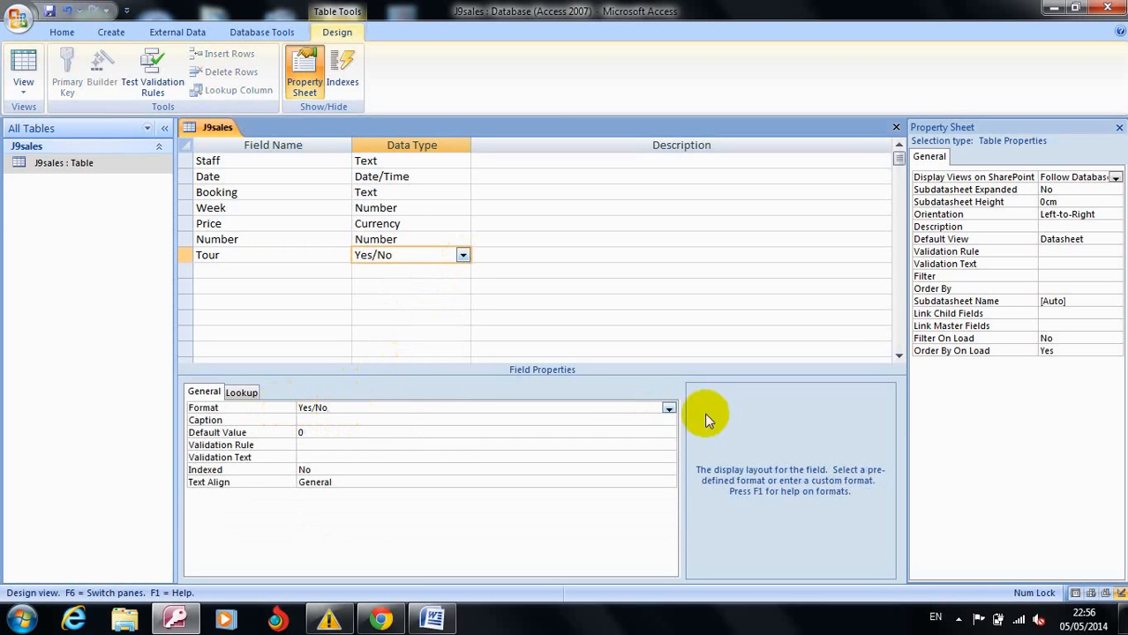
{"action": "left_click", "coordinate": [669, 409]}
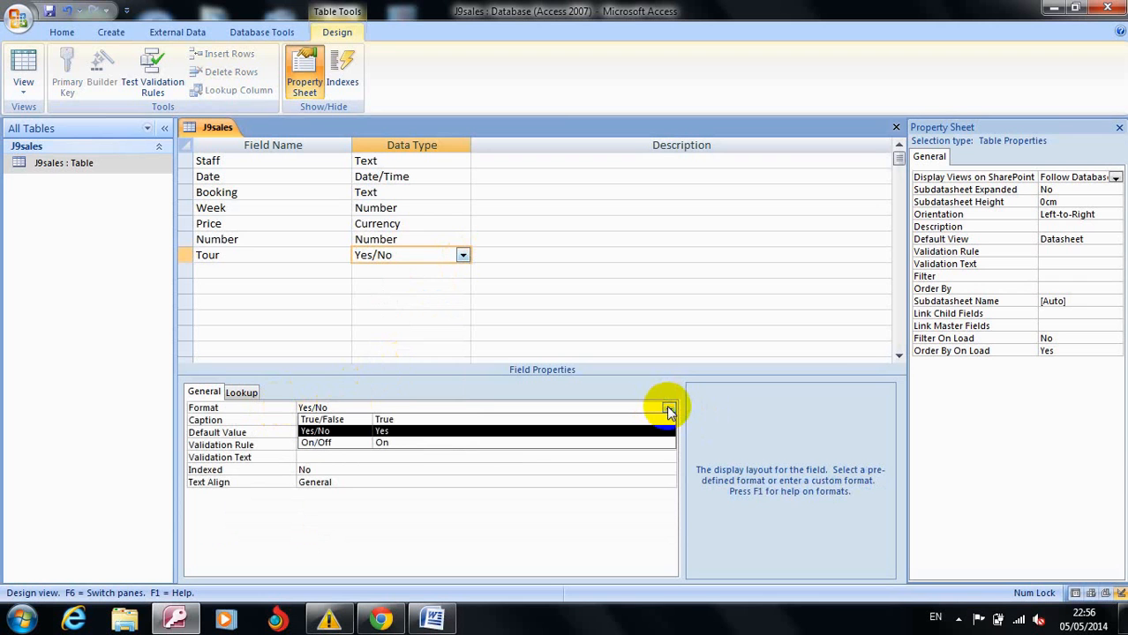
{"action": "left_click", "coordinate": [387, 621]}
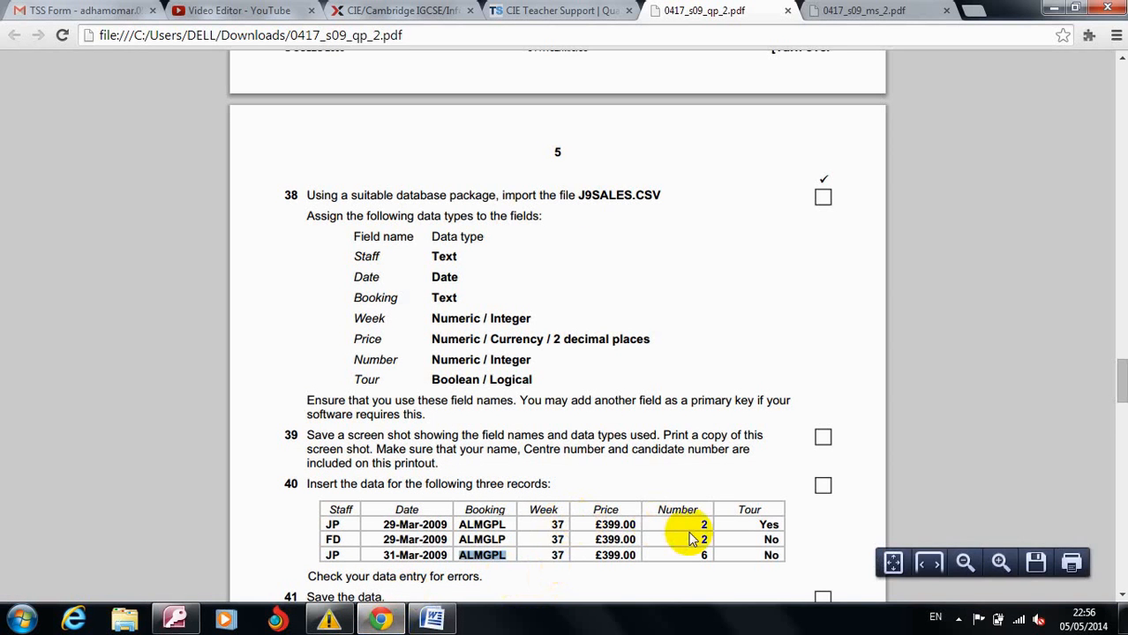
{"action": "left_click", "coordinate": [381, 621]}
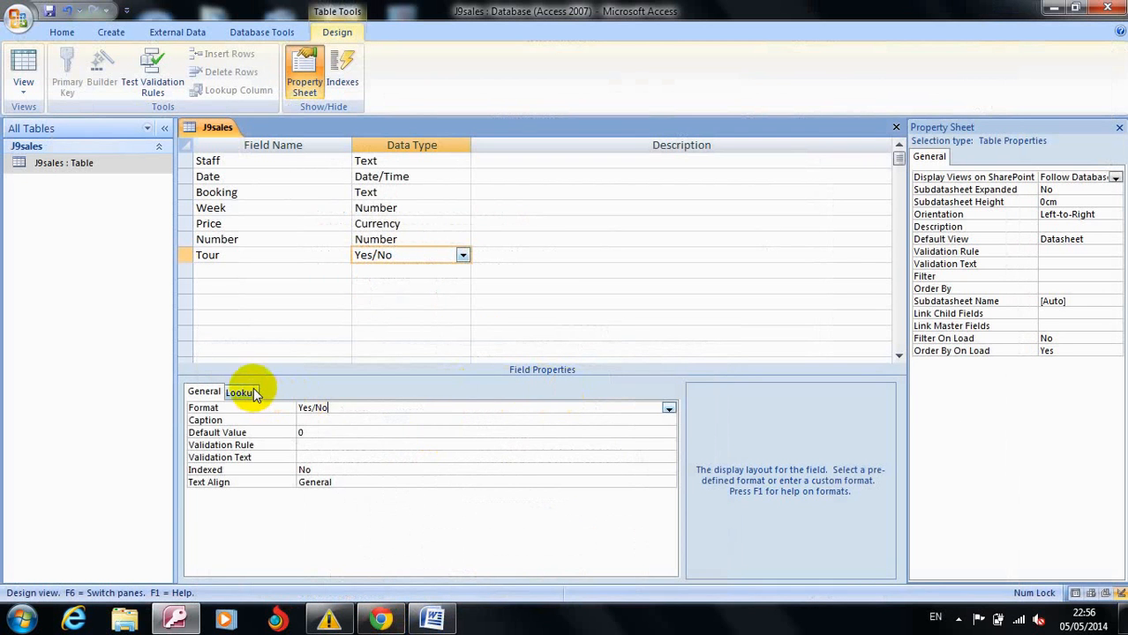
Set the Tour field's lookup display control to Text Box, checking the required Tour values in the question paper.
{"action": "left_click", "coordinate": [253, 389]}
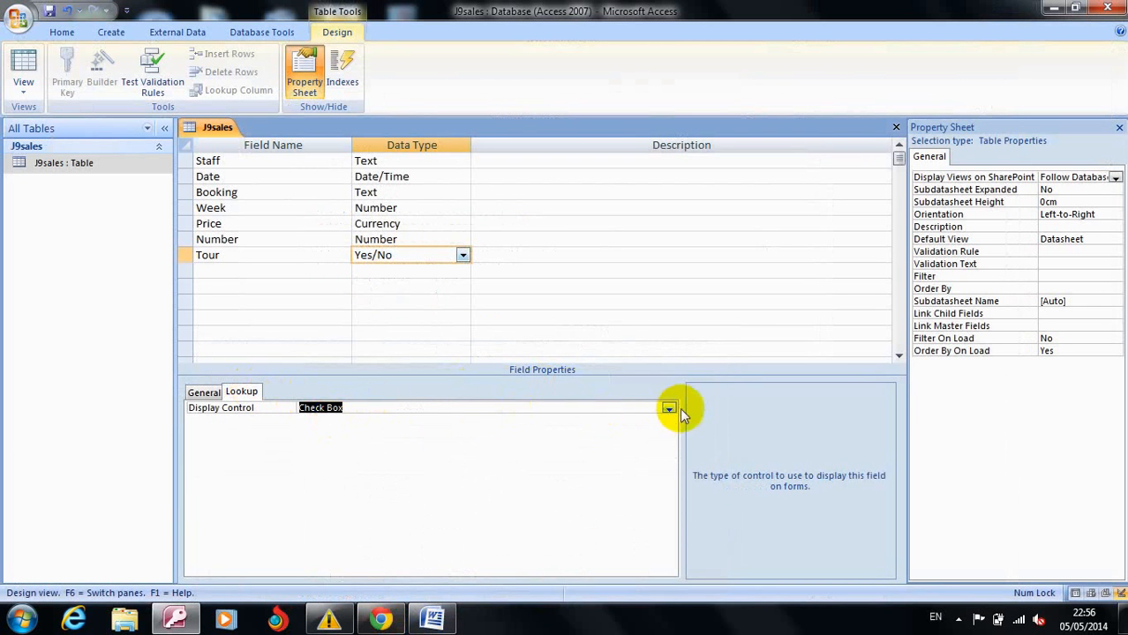
{"action": "left_click", "coordinate": [382, 621]}
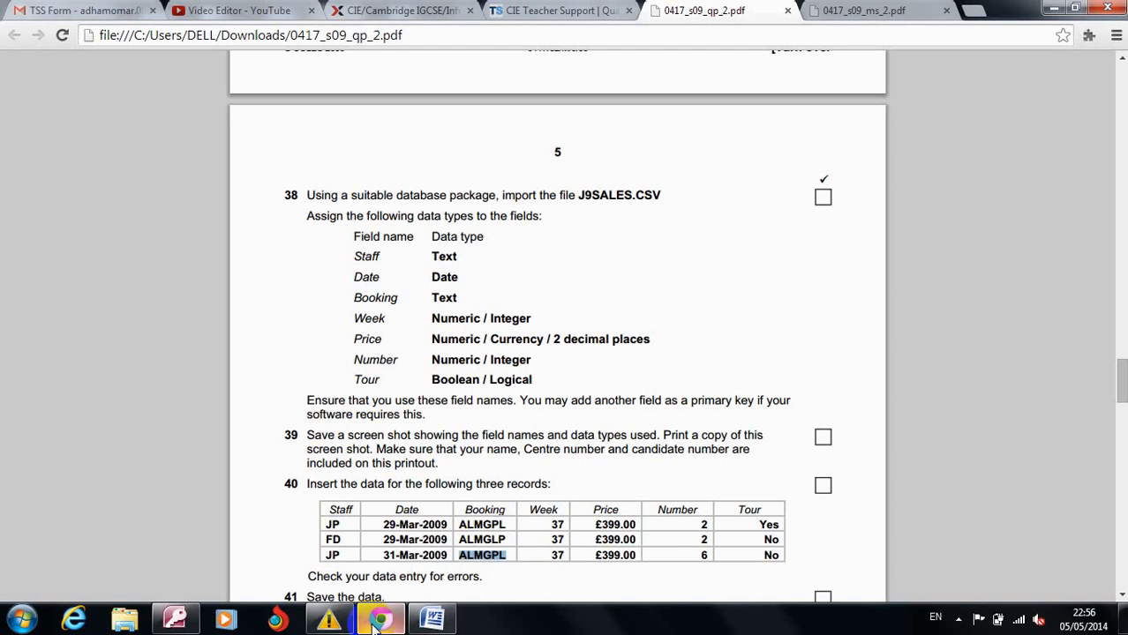
{"action": "left_click", "coordinate": [377, 621]}
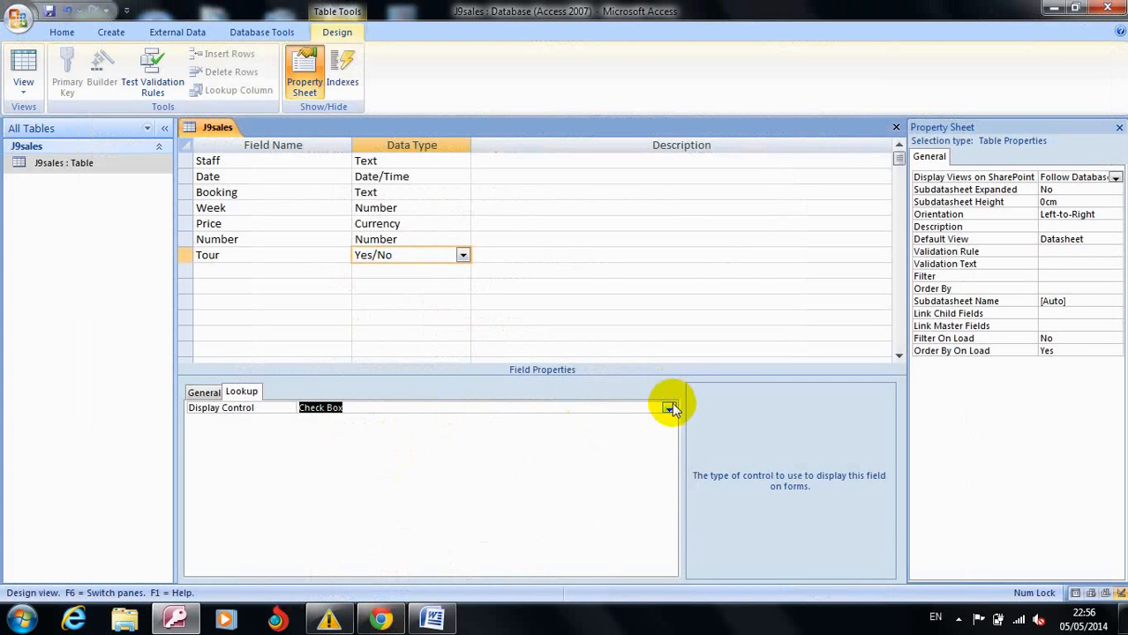
{"action": "left_click", "coordinate": [670, 409]}
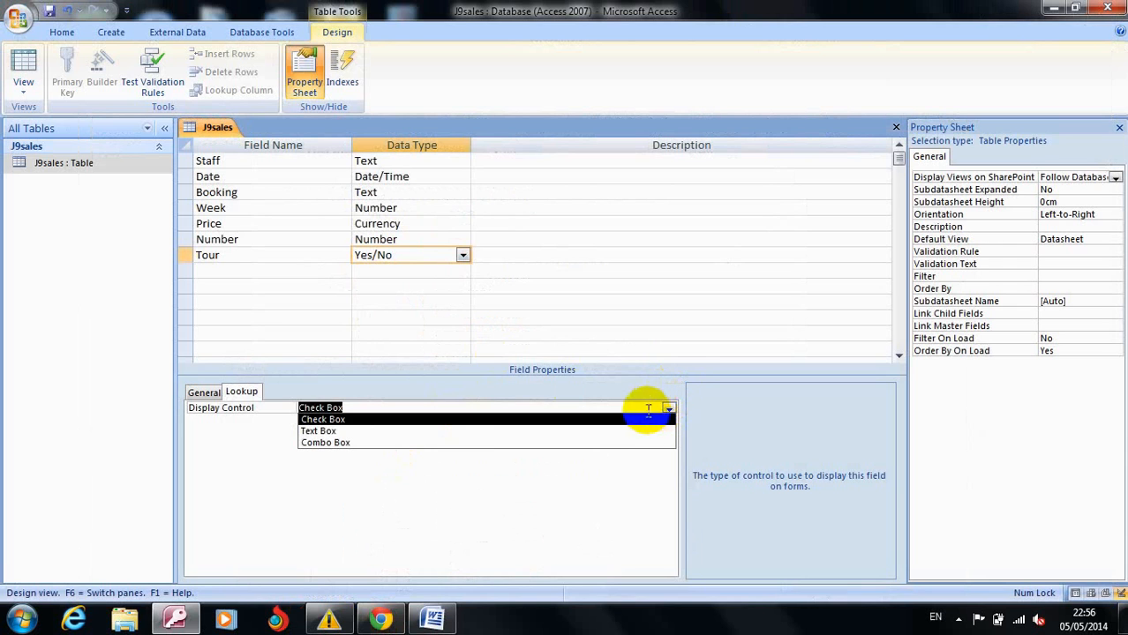
{"action": "left_click", "coordinate": [595, 433]}
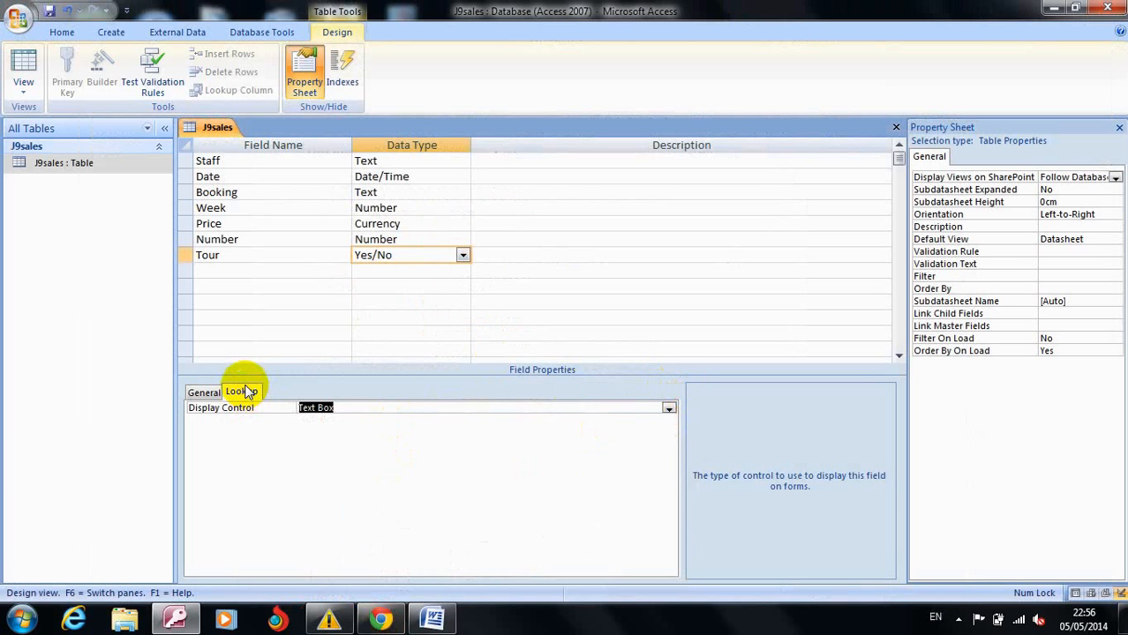
Save the table design, accept the shorter field size and show the table in Datasheet View.
{"action": "left_click", "coordinate": [27, 66]}
{"action": "key", "text": "Return"}
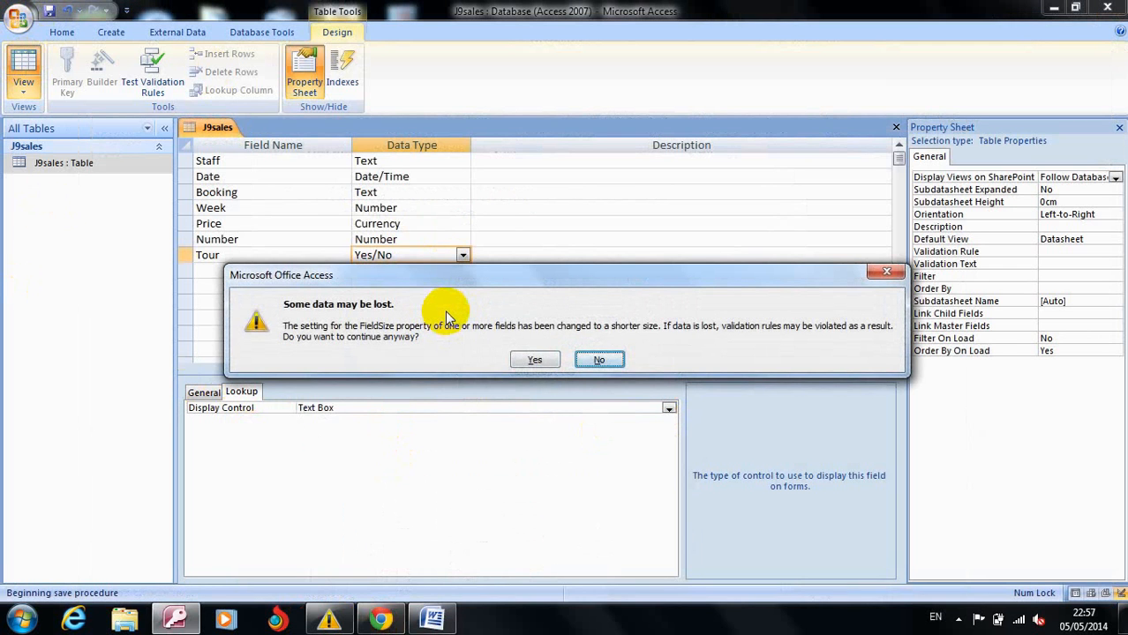
{"action": "left_click", "coordinate": [534, 360]}
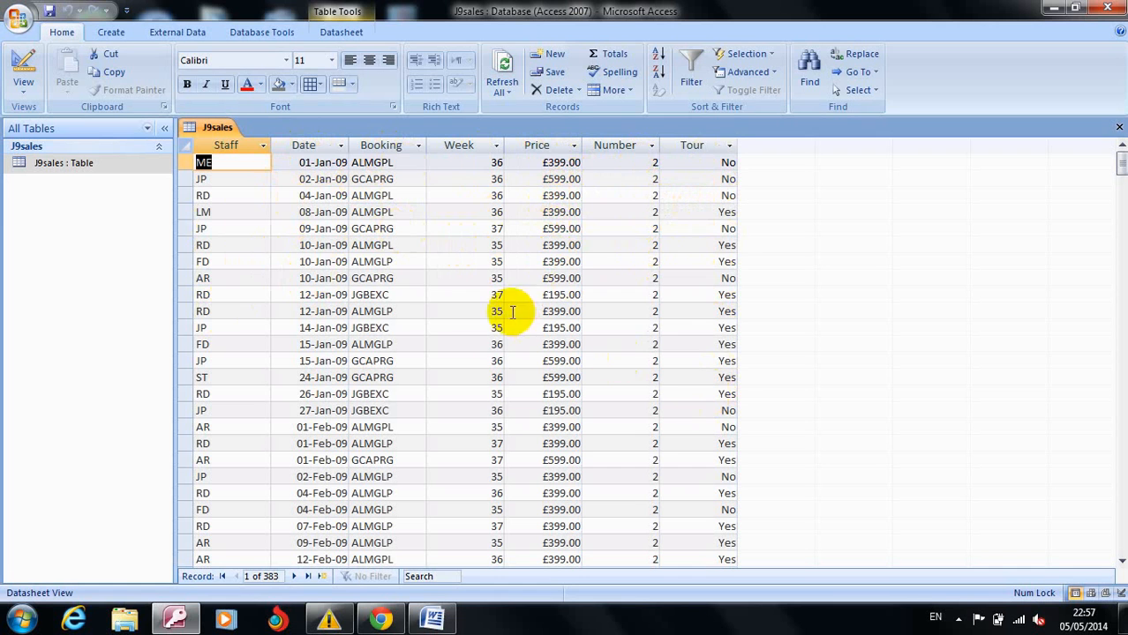
Read task 39 in the question paper and switch to Word to review the evidence document's header and data type screenshots.
{"action": "left_click", "coordinate": [382, 622]}
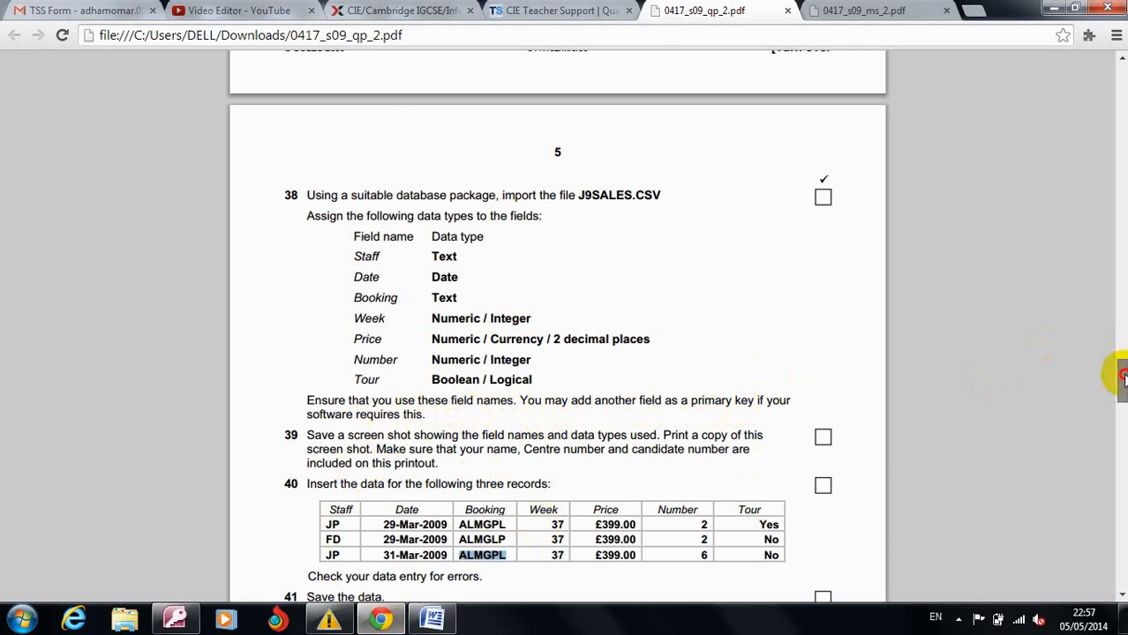
{"action": "scroll", "coordinate": [1123, 378], "scroll_direction": "down", "scroll_amount": 3}
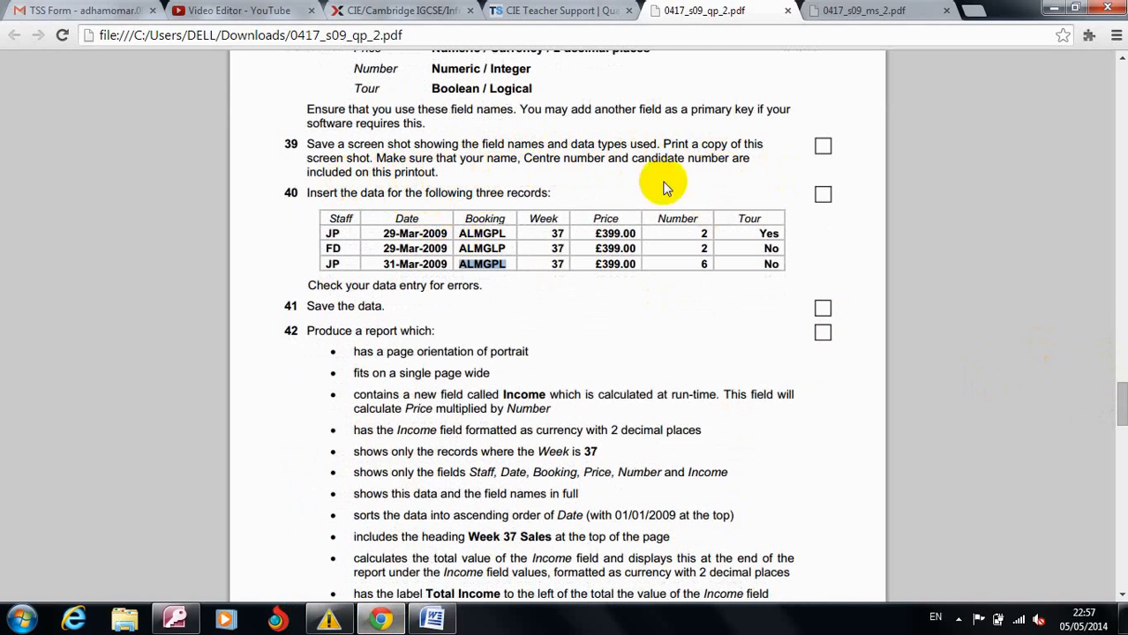
{"action": "left_click", "coordinate": [433, 620]}
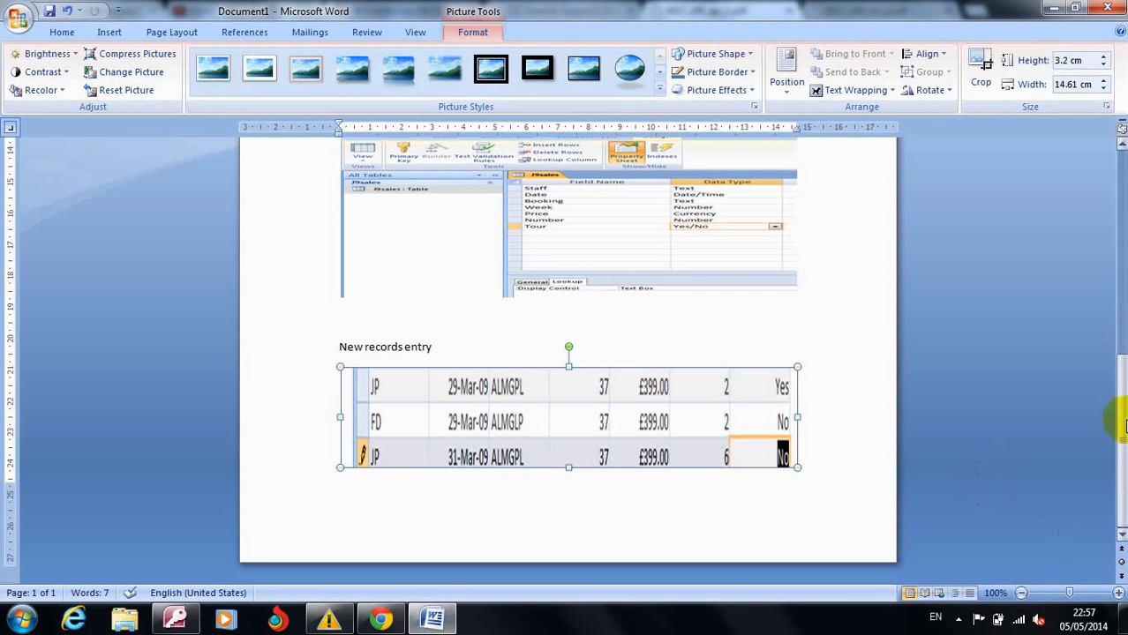
{"action": "left_click_drag", "start_coordinate": [1119, 415], "coordinate": [1116, 201]}
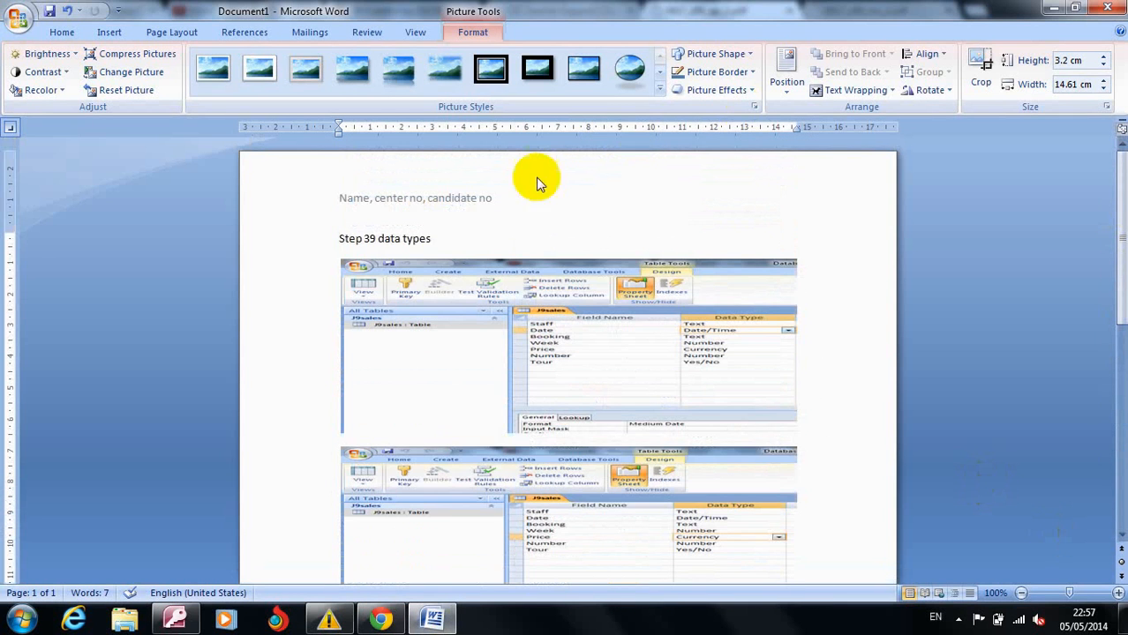
{"action": "double_click", "coordinate": [516, 198]}
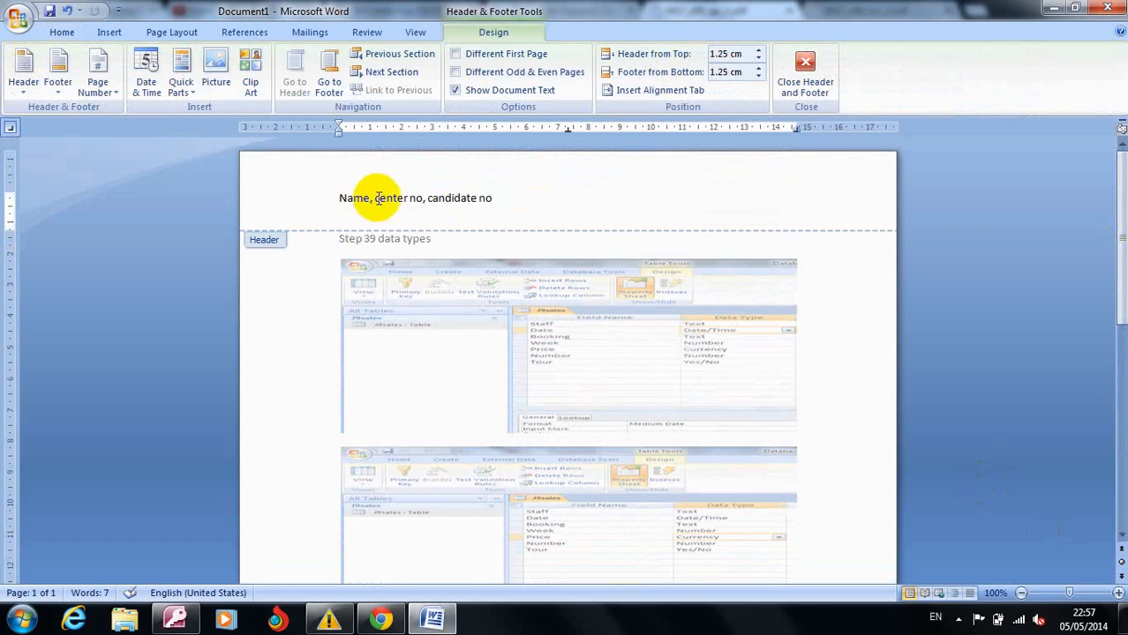
{"action": "double_click", "coordinate": [810, 305]}
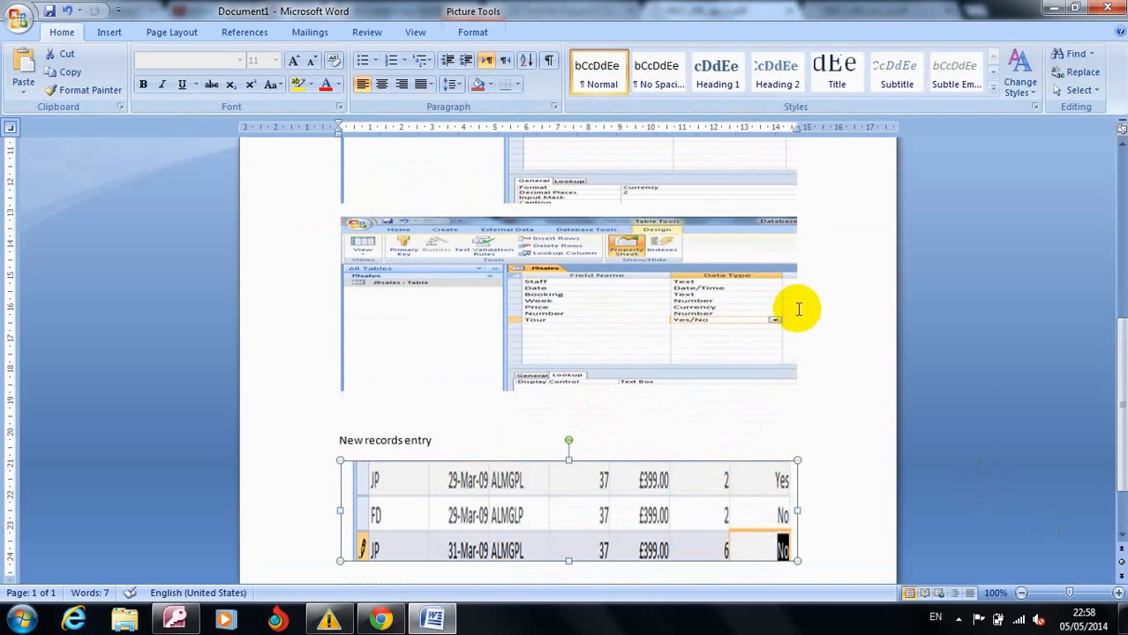
{"action": "left_click", "coordinate": [1125, 359]}
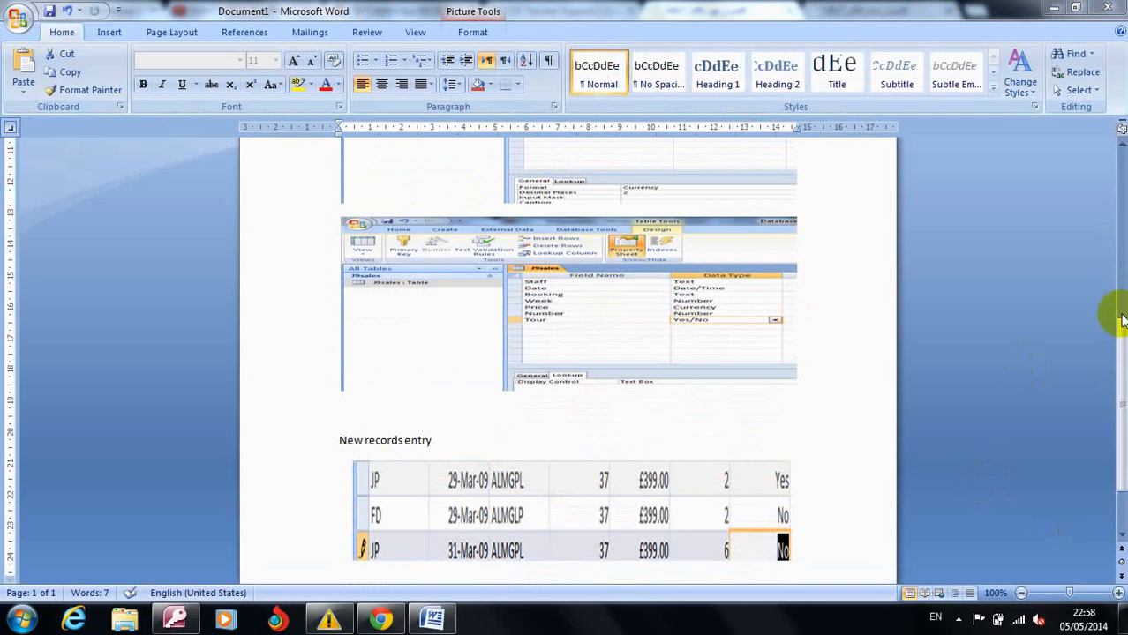
{"action": "left_click_drag", "start_coordinate": [1120, 340], "coordinate": [1114, 192]}
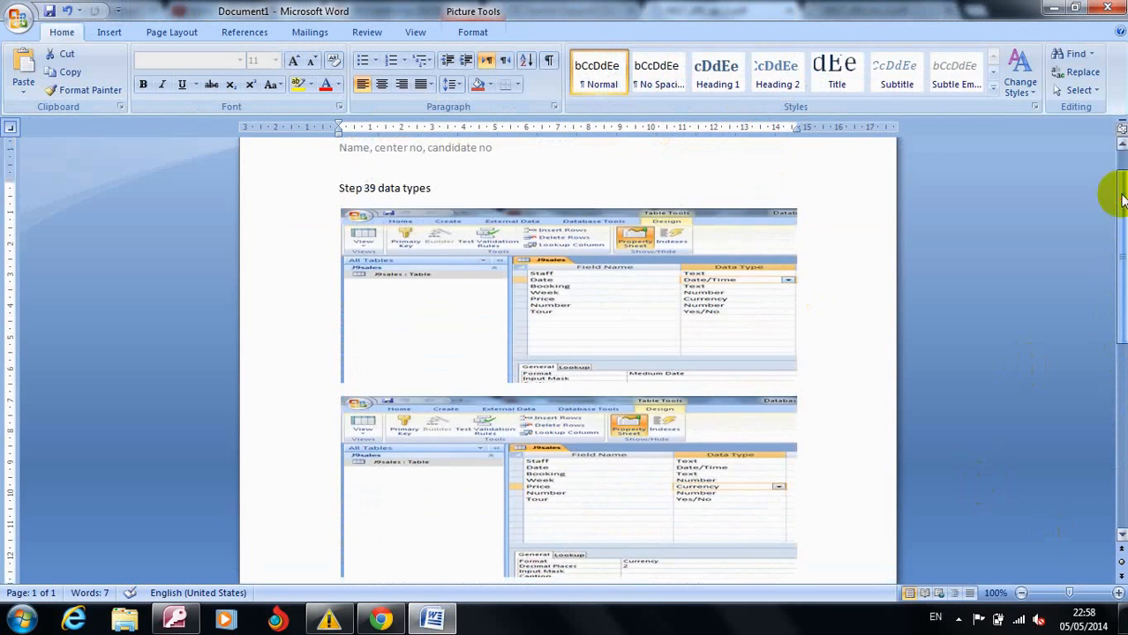
Switch to Access, show the J9sales table in Design View and review the properties of the Date, Week, Price and Tour fields.
{"action": "left_click", "coordinate": [174, 620]}
{"action": "left_click", "coordinate": [22, 89]}
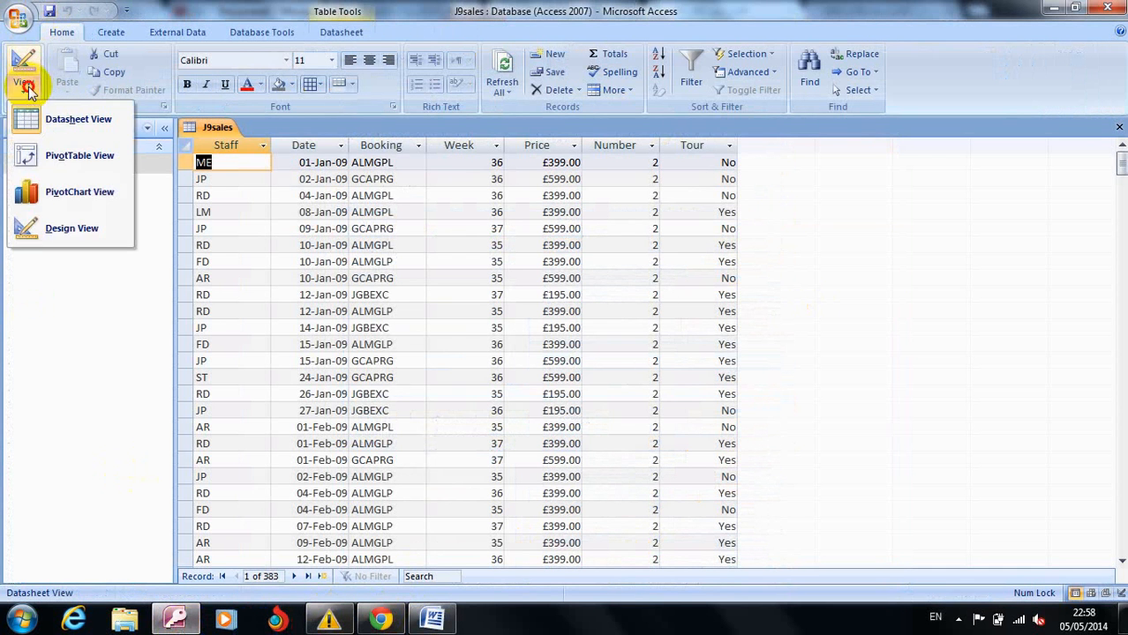
{"action": "left_click", "coordinate": [35, 228]}
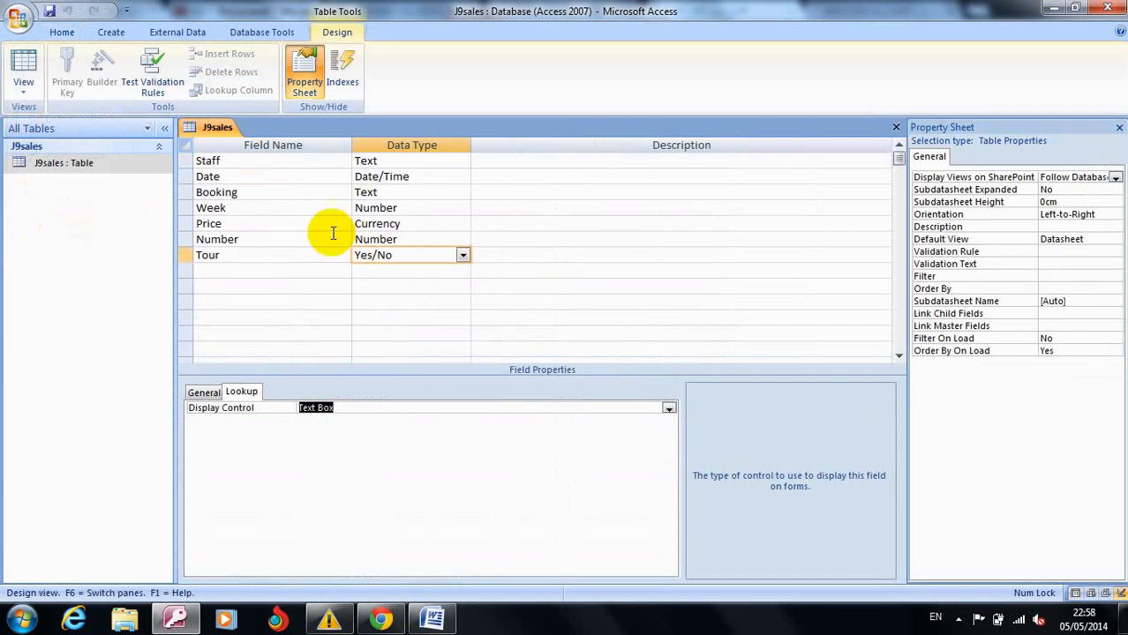
{"action": "left_click", "coordinate": [415, 175]}
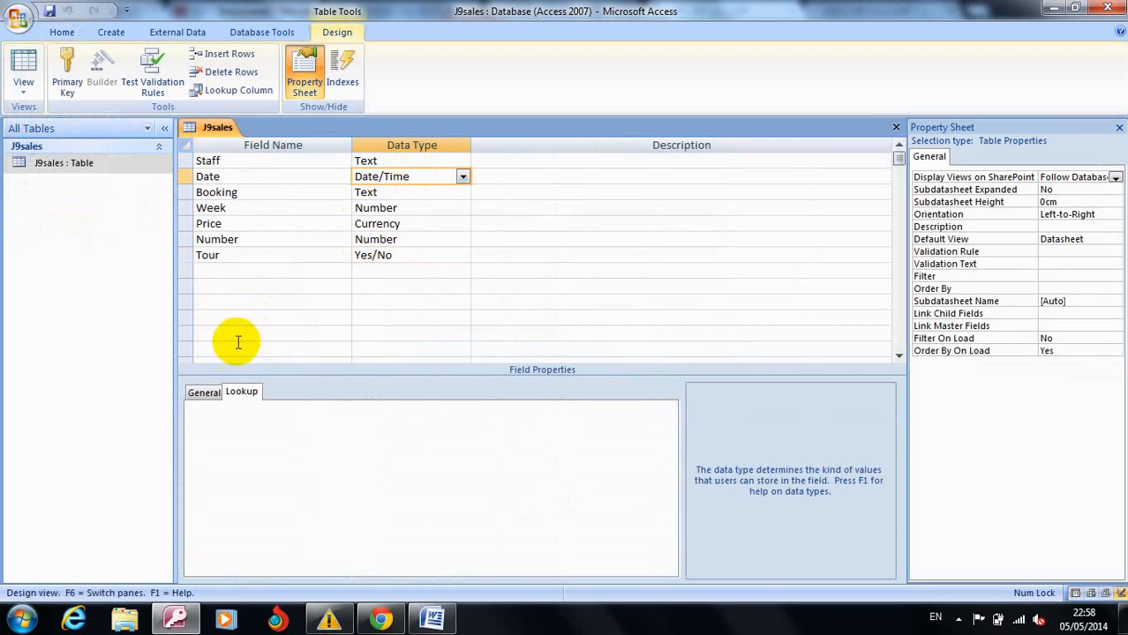
{"action": "left_click", "coordinate": [210, 403]}
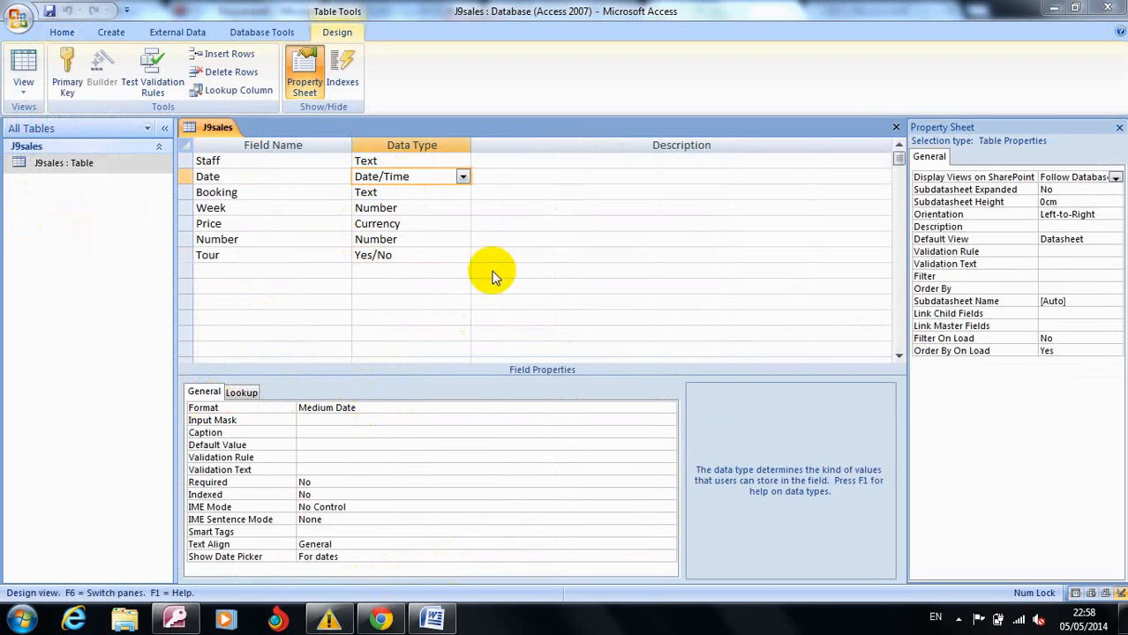
{"action": "left_click", "coordinate": [420, 207]}
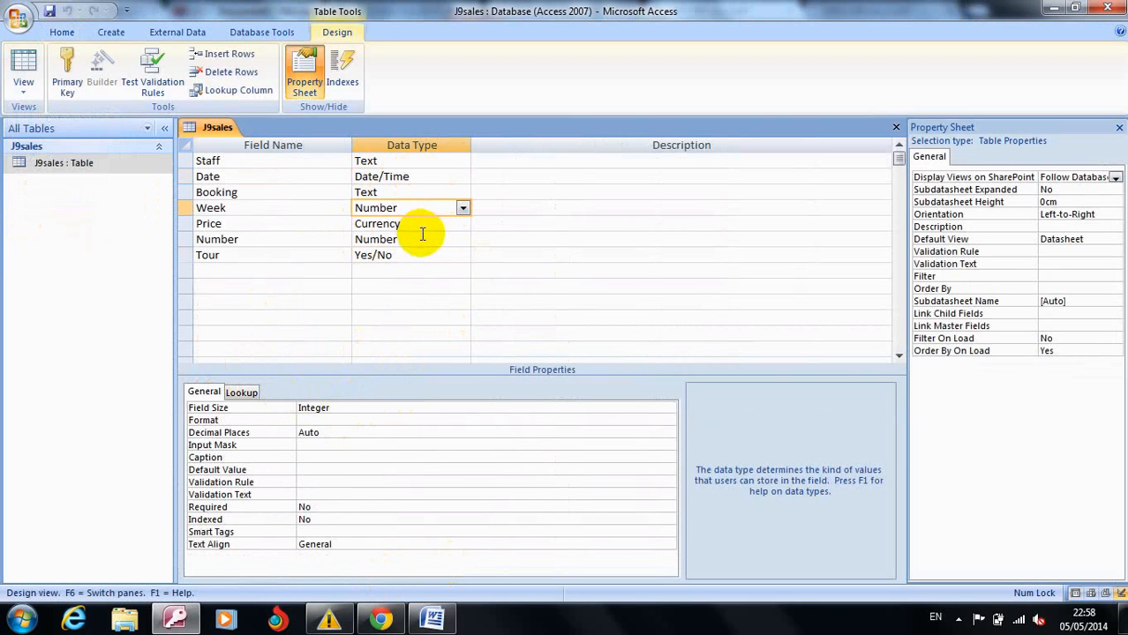
{"action": "left_click", "coordinate": [422, 233]}
{"action": "left_click", "coordinate": [422, 223]}
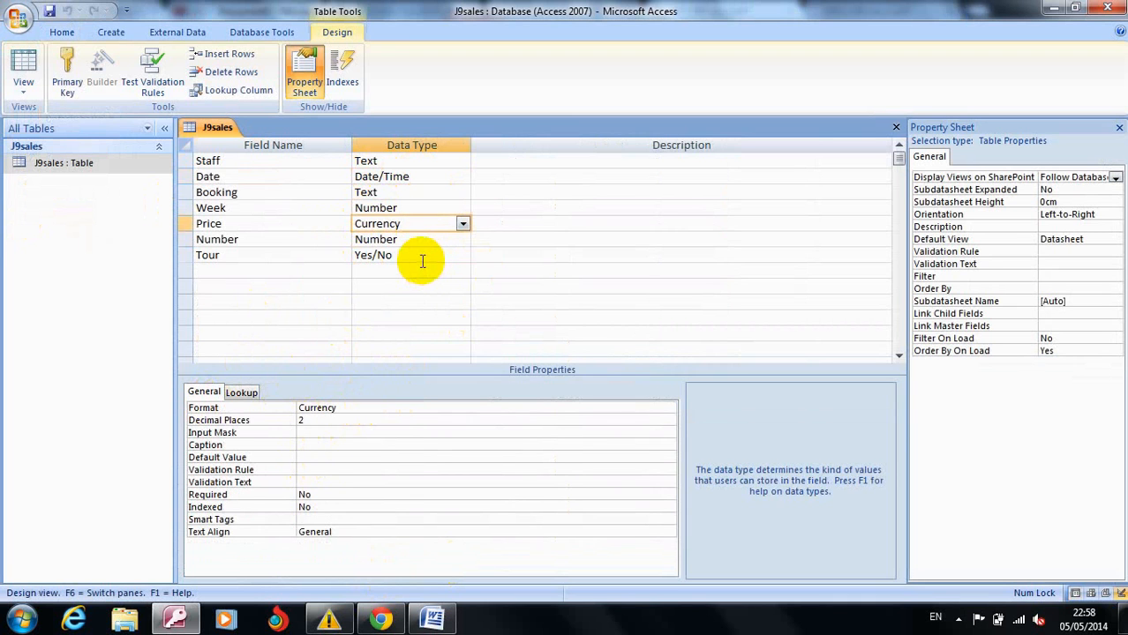
{"action": "left_click", "coordinate": [422, 257]}
{"action": "left_click", "coordinate": [243, 392]}
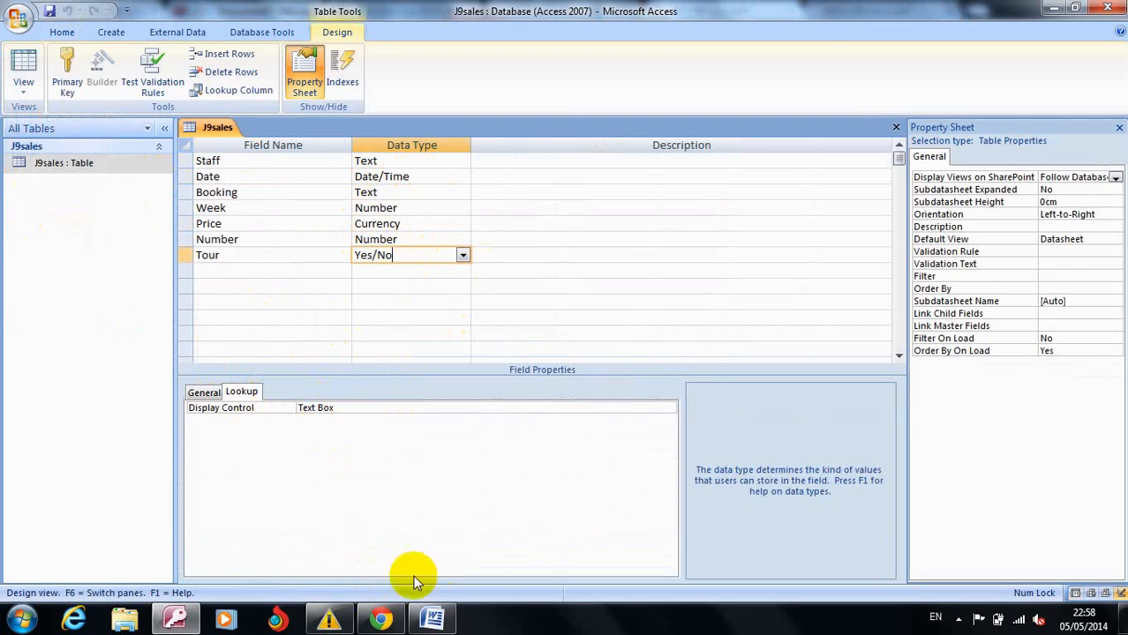
Switch to Word and review the three Step 39 screenshots documenting the Date, Price and Tour field settings.
{"action": "left_click", "coordinate": [433, 621]}
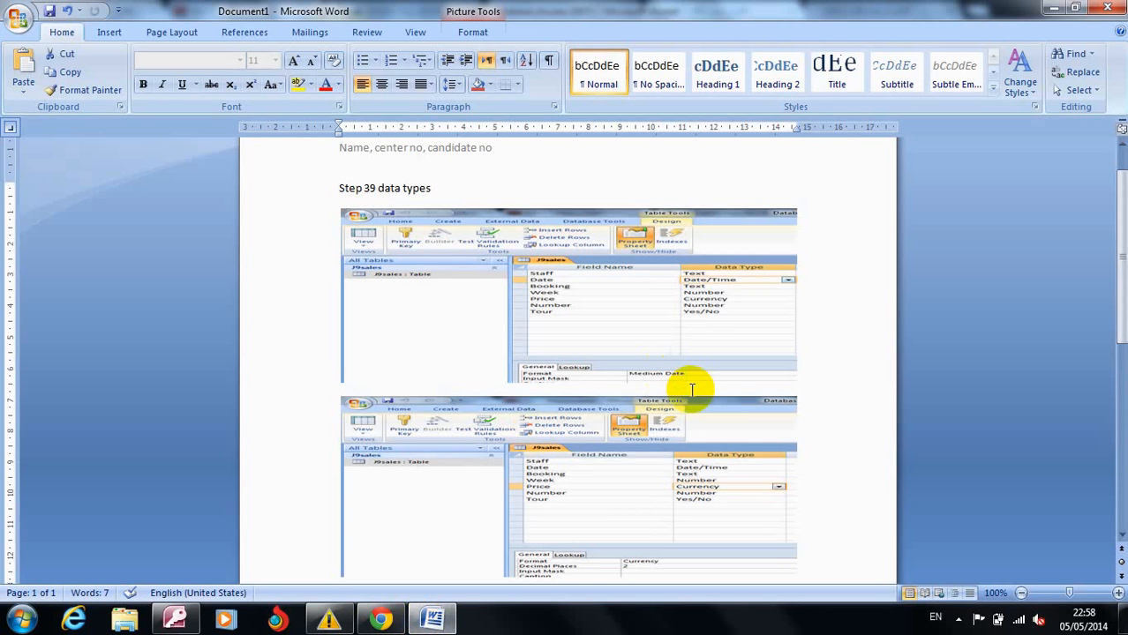
{"action": "left_click", "coordinate": [716, 295]}
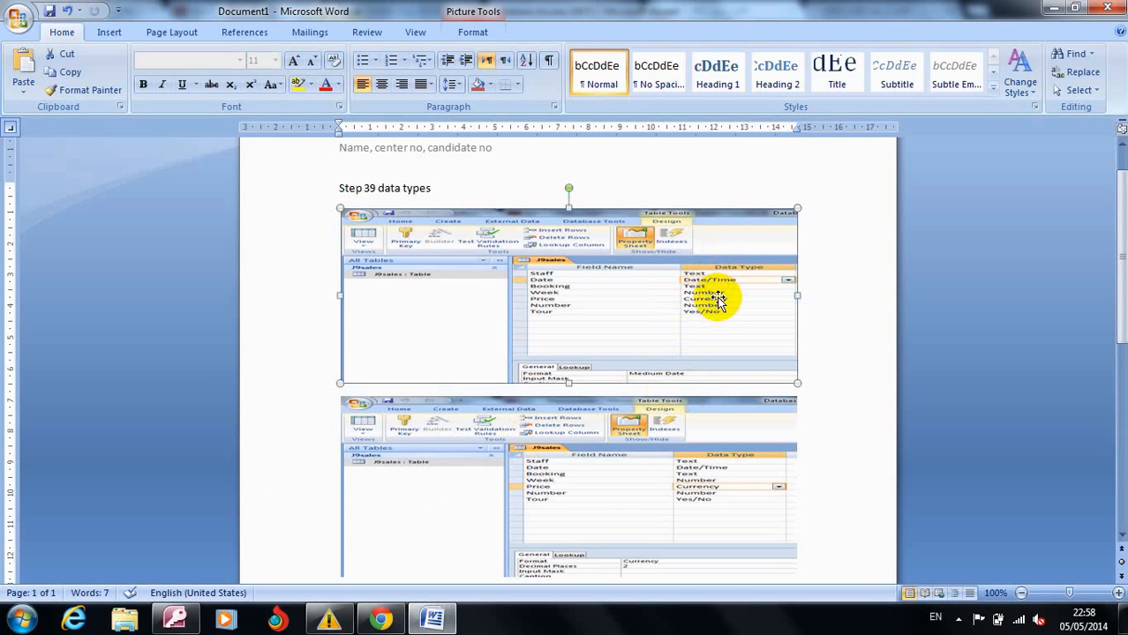
{"action": "left_click", "coordinate": [703, 473]}
{"action": "left_click_drag", "start_coordinate": [1114, 281], "coordinate": [1122, 389]}
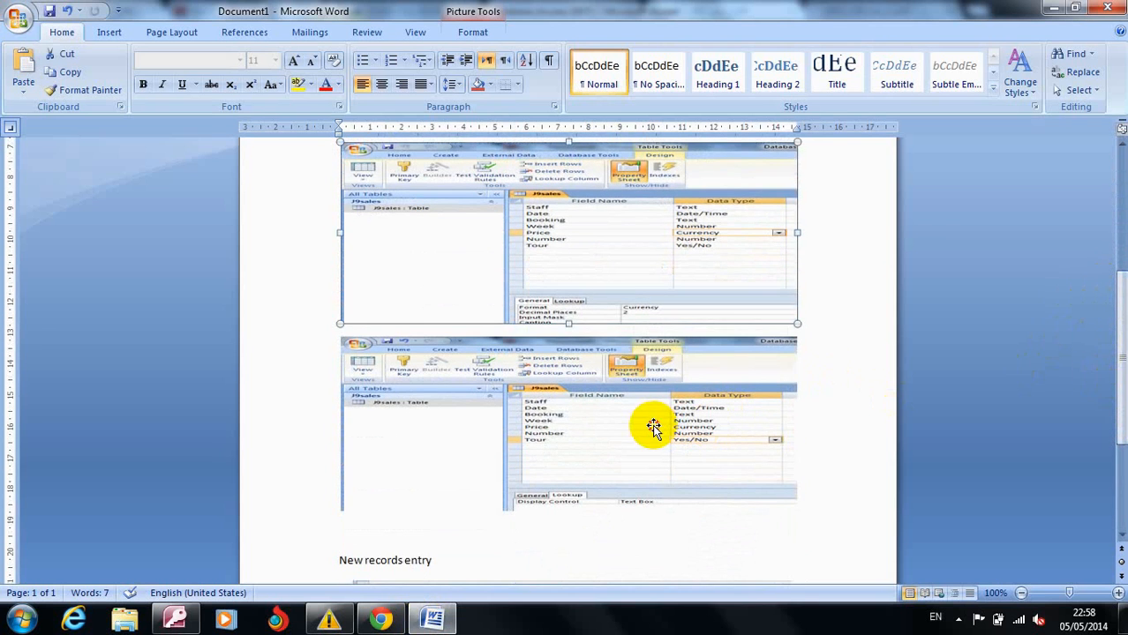
{"action": "left_click", "coordinate": [653, 427]}
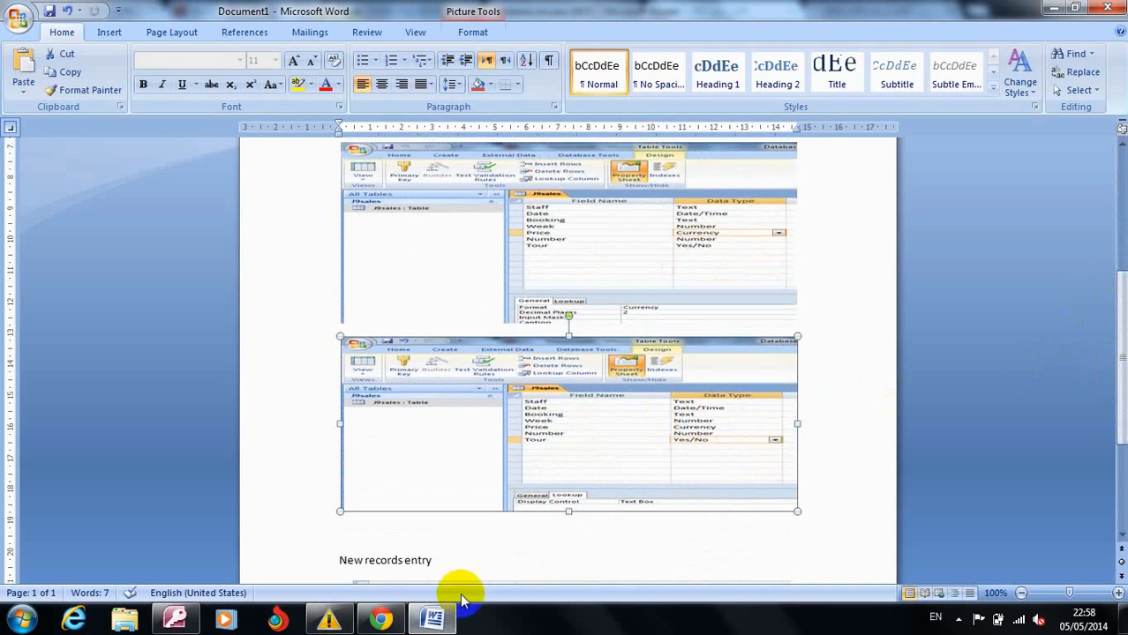
Read task 40 in the question paper, return to Access and browse the J9sales records in Datasheet View.
{"action": "left_click", "coordinate": [381, 622]}
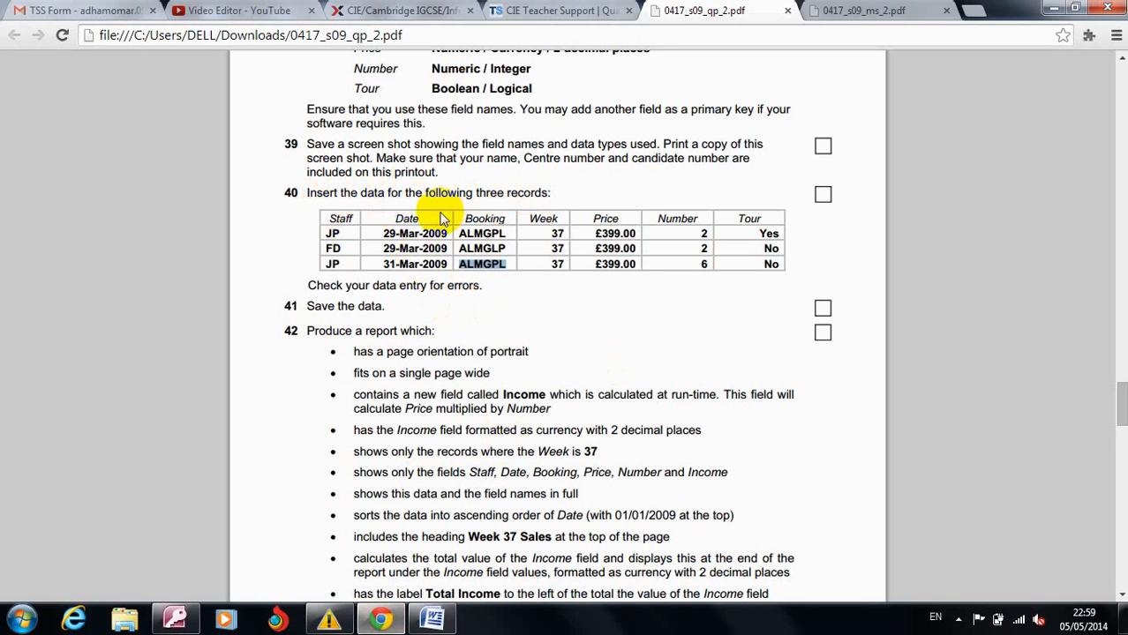
{"action": "left_click", "coordinate": [190, 624]}
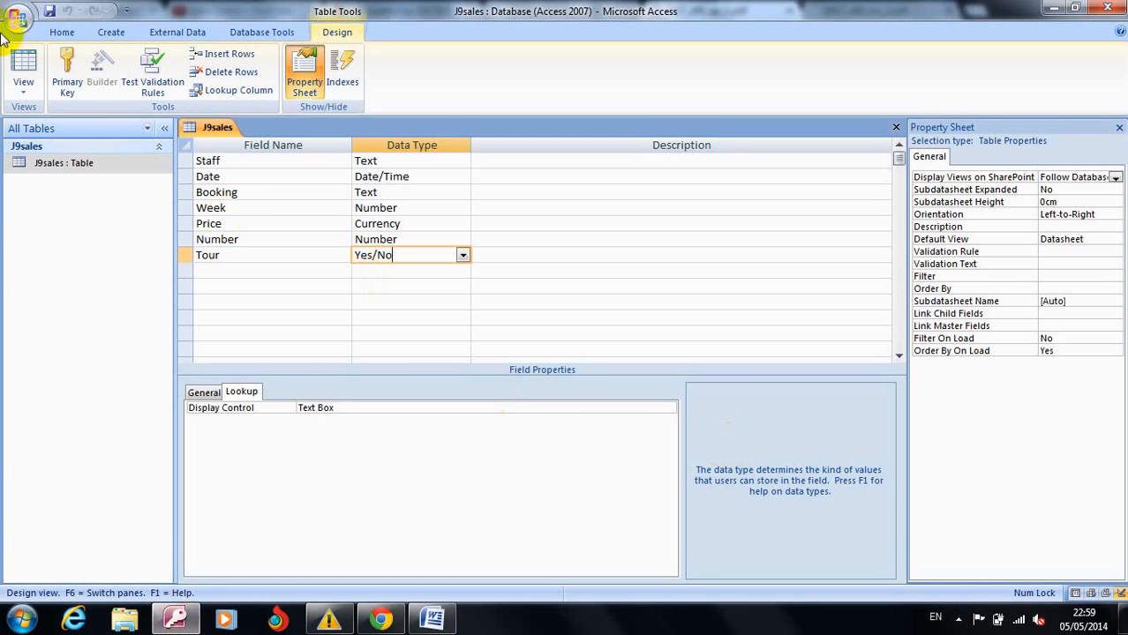
{"action": "left_click", "coordinate": [24, 62]}
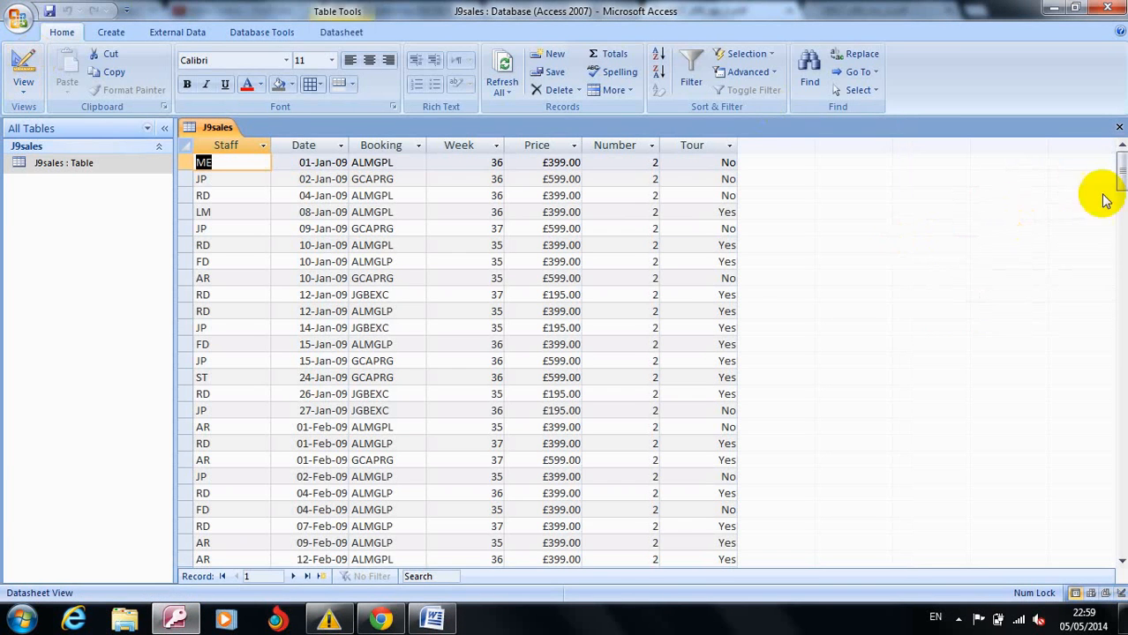
{"action": "left_click_drag", "start_coordinate": [1117, 160], "coordinate": [1122, 284]}
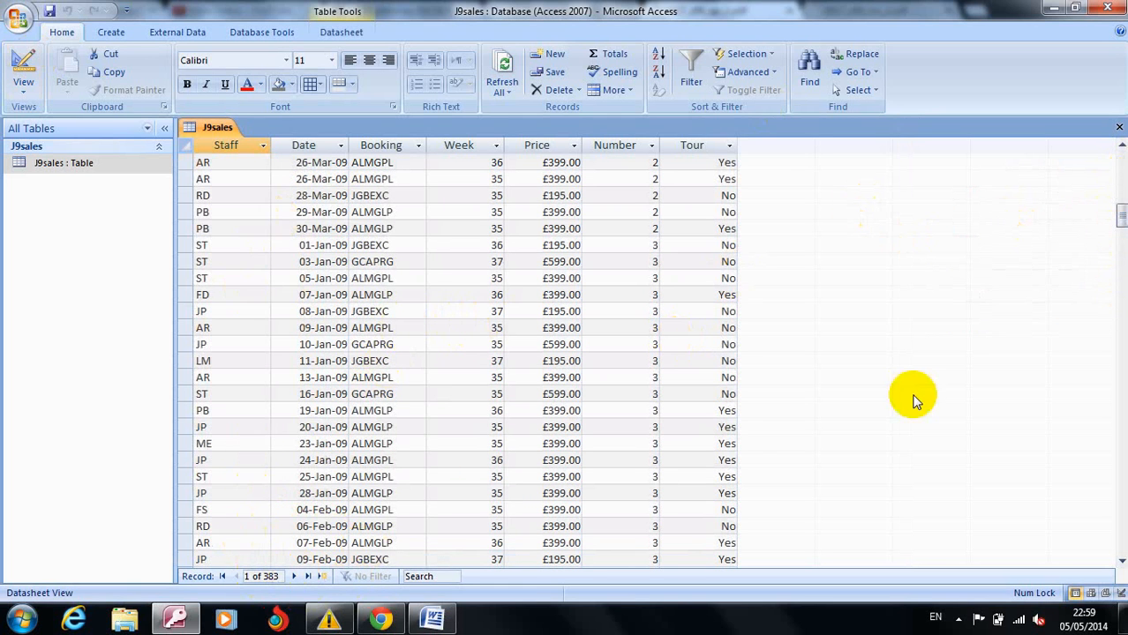
{"action": "left_click_drag", "start_coordinate": [1117, 219], "coordinate": [1117, 160]}
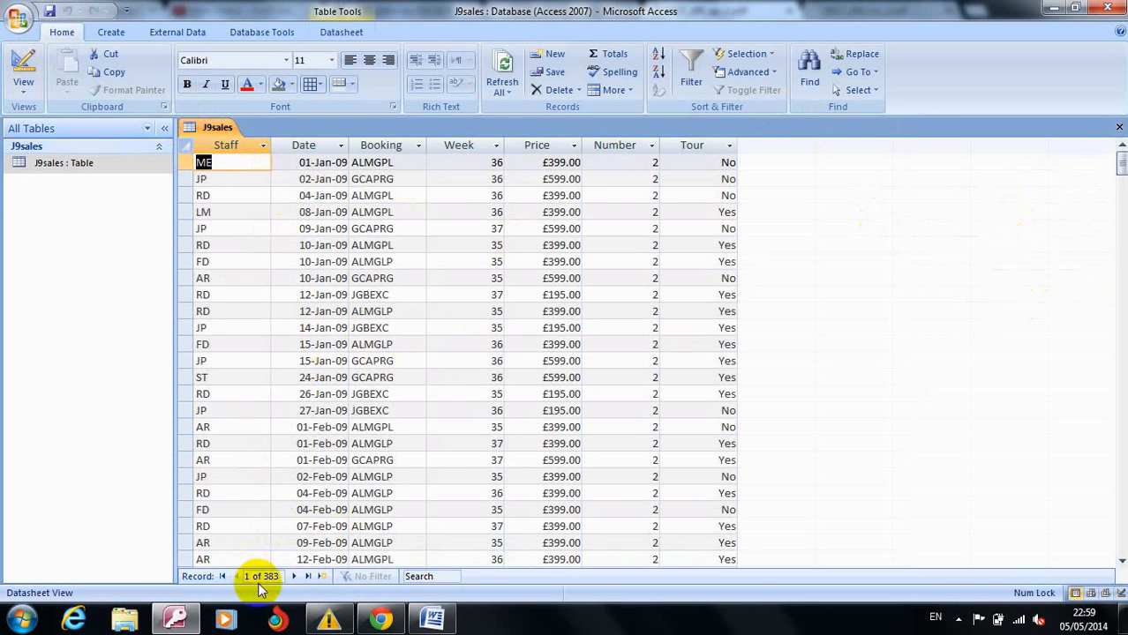
Go to the last record of the J9sales table and select the Staff field of the blank new record below it.
{"action": "left_click", "coordinate": [310, 579]}
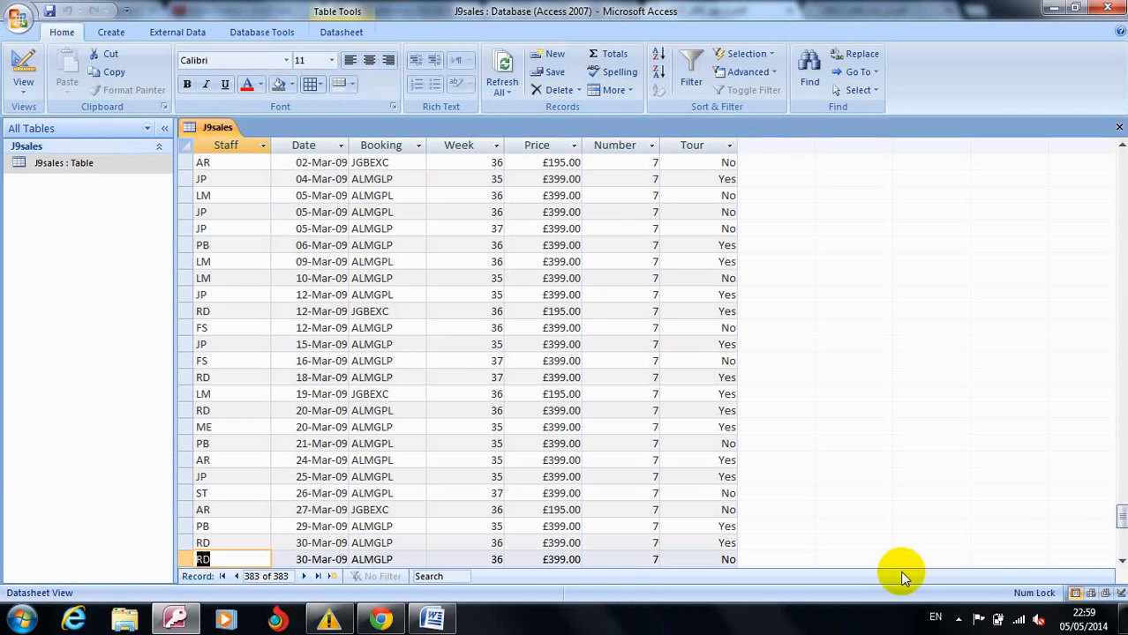
{"action": "left_click", "coordinate": [1121, 556]}
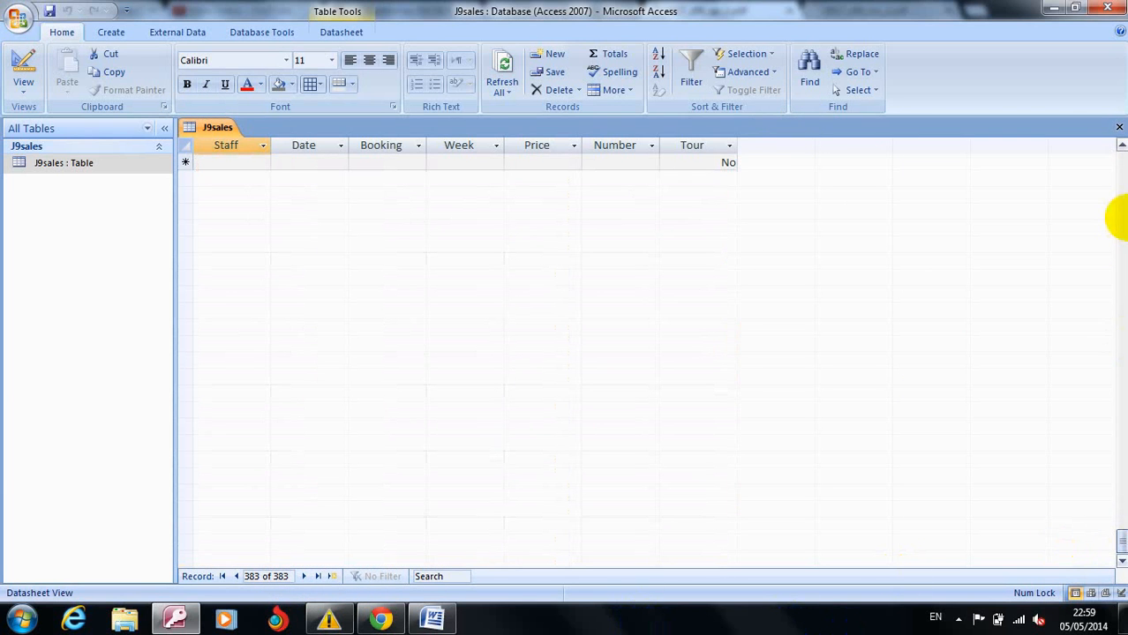
{"action": "left_click", "coordinate": [1120, 145]}
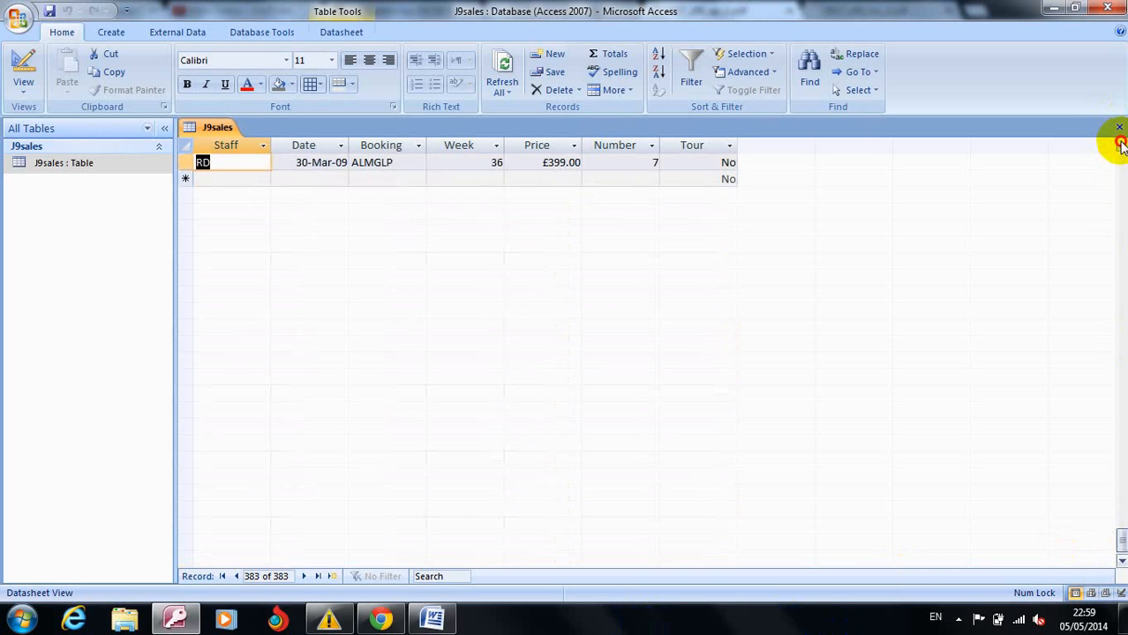
{"action": "left_click", "coordinate": [1121, 145]}
{"action": "left_click", "coordinate": [1121, 145]}
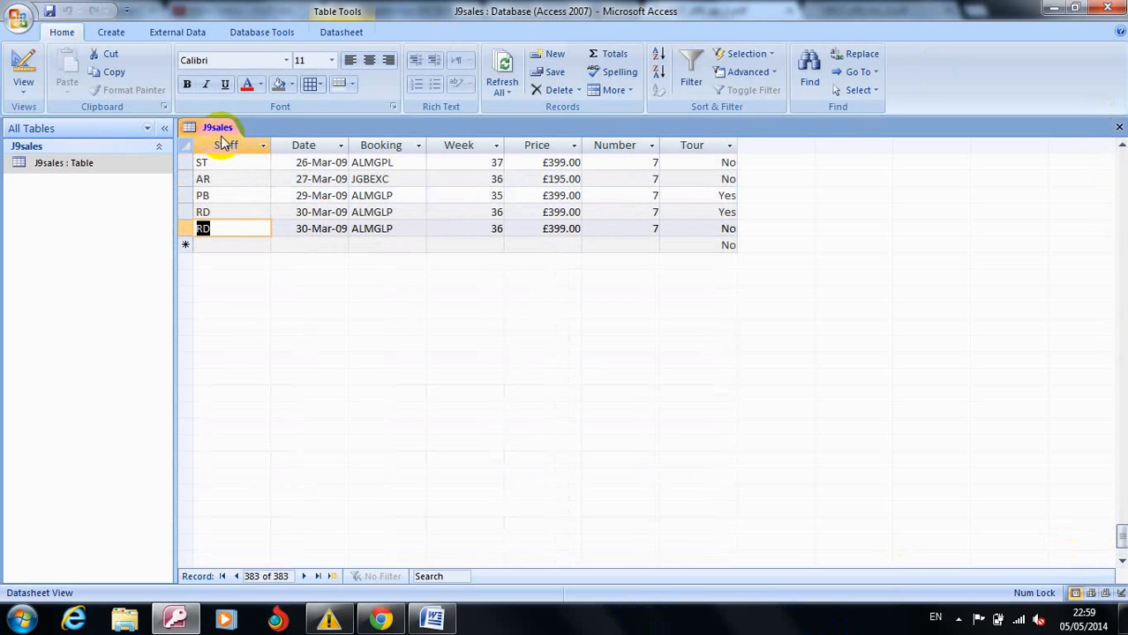
{"action": "left_click", "coordinate": [214, 244]}
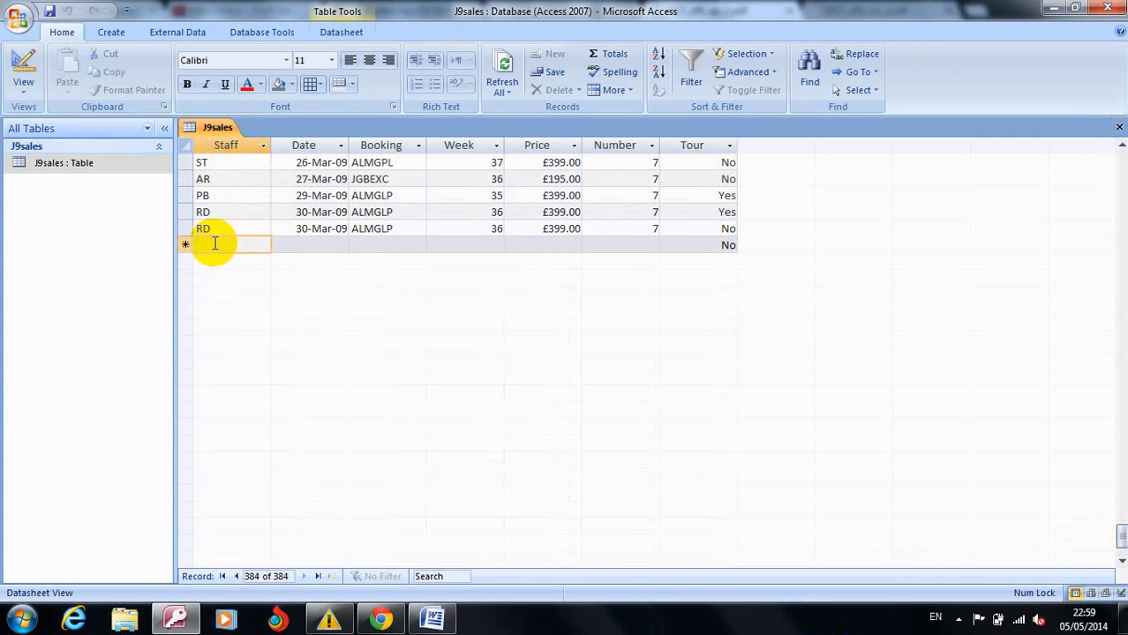
Copy the staff code JP from the first task 40 record in the question paper into the new record's Staff field.
{"action": "left_click", "coordinate": [380, 619]}
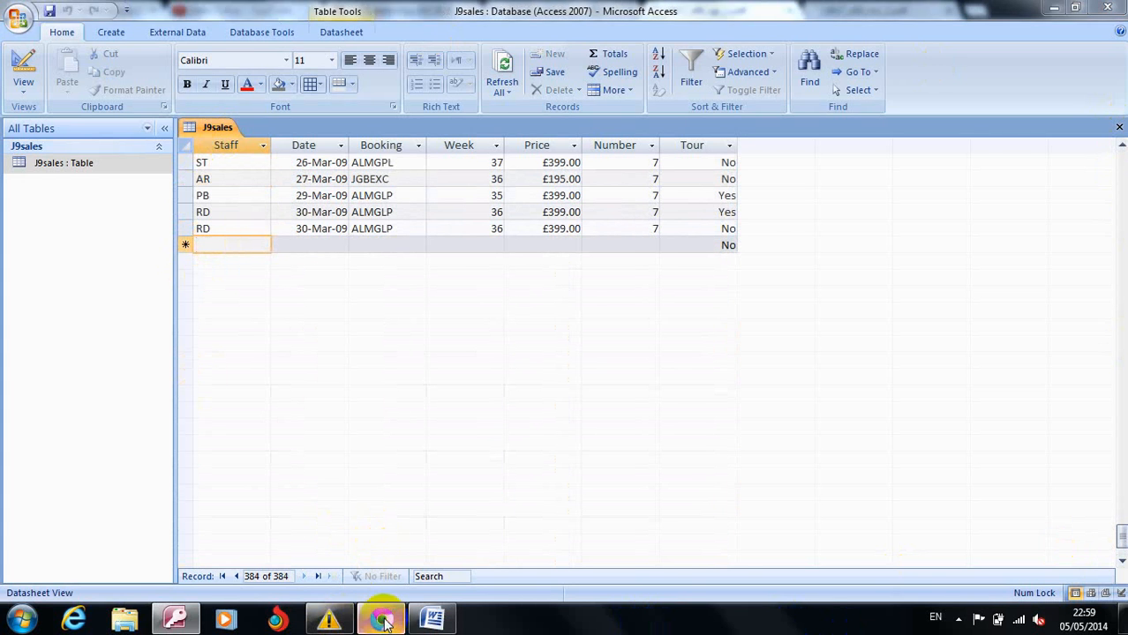
{"action": "double_click", "coordinate": [334, 233]}
{"action": "key", "text": "ctrl+c"}
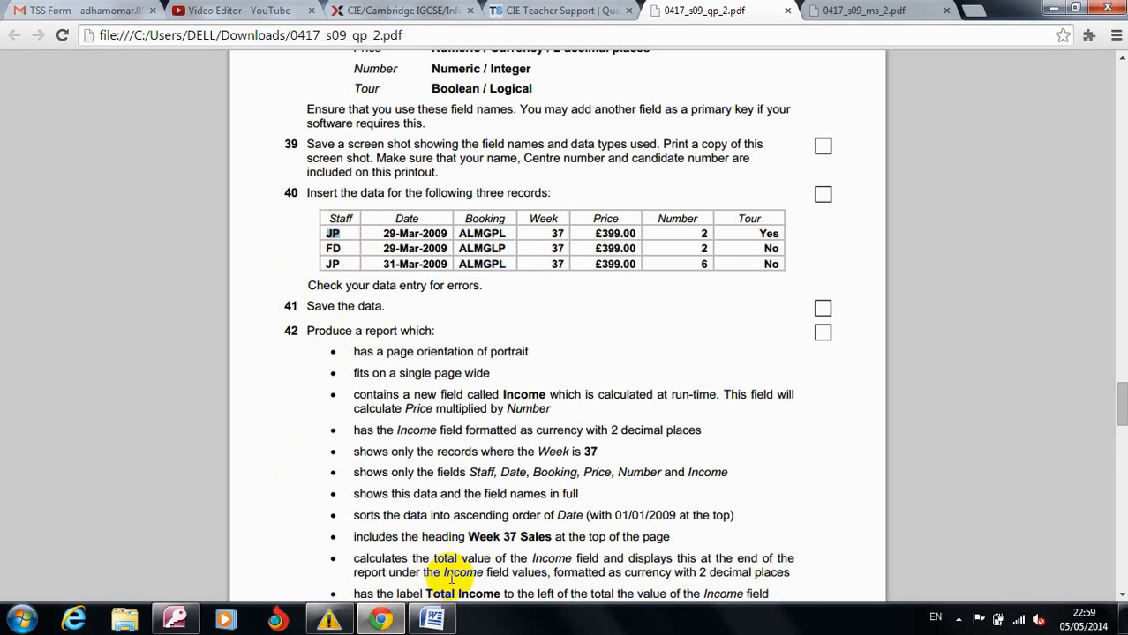
{"action": "left_click", "coordinate": [380, 619]}
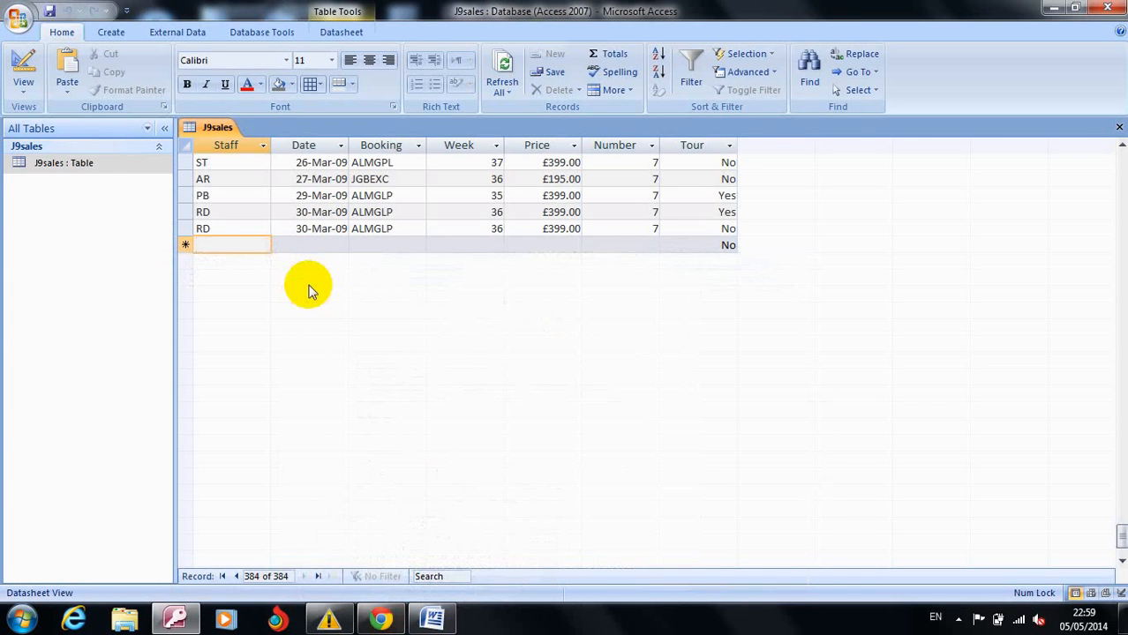
{"action": "key", "text": "ctrl+v"}
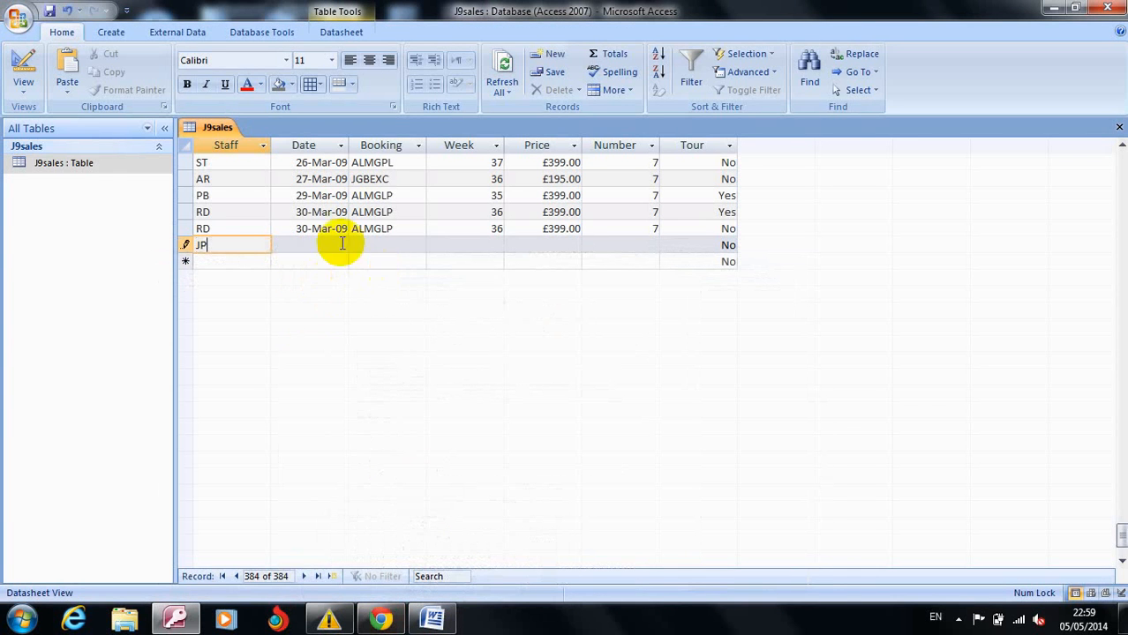
Enter 29/3/2009 as the new record's Date, checking it against the first task 40 record in the question paper.
{"action": "left_click", "coordinate": [325, 242]}
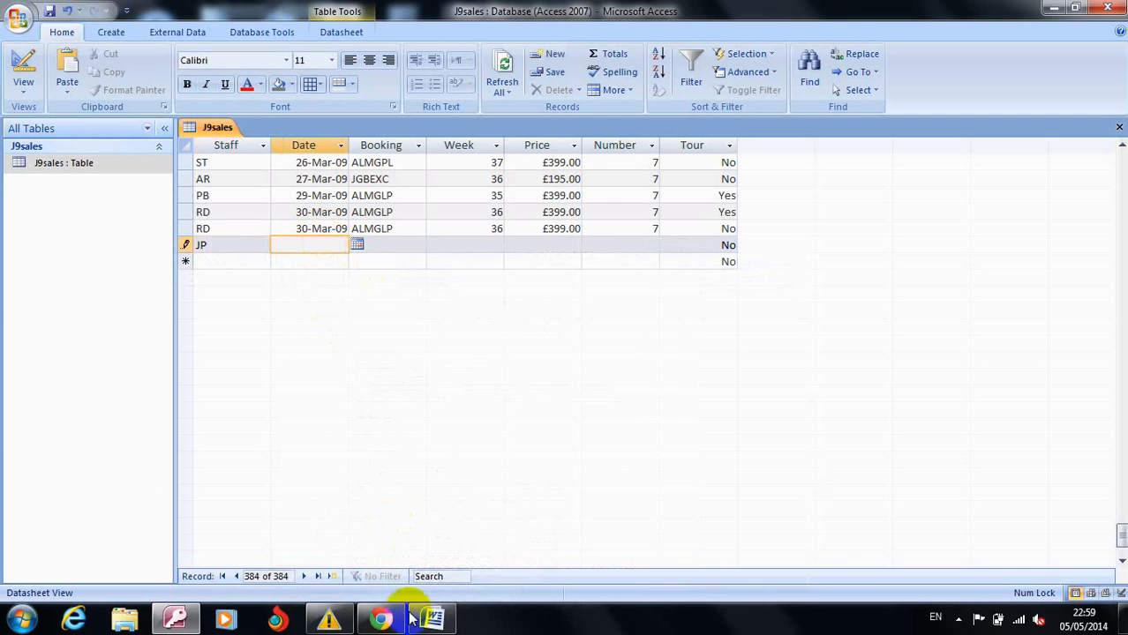
{"action": "left_click", "coordinate": [377, 620]}
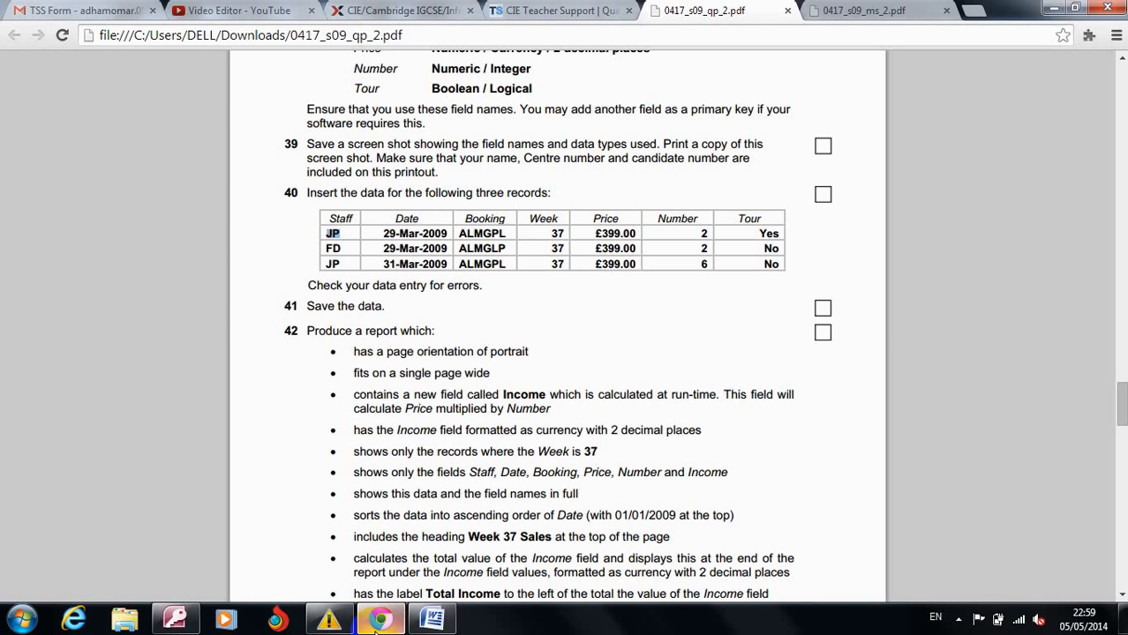
{"action": "left_click", "coordinate": [378, 620]}
{"action": "type", "text": "2"}
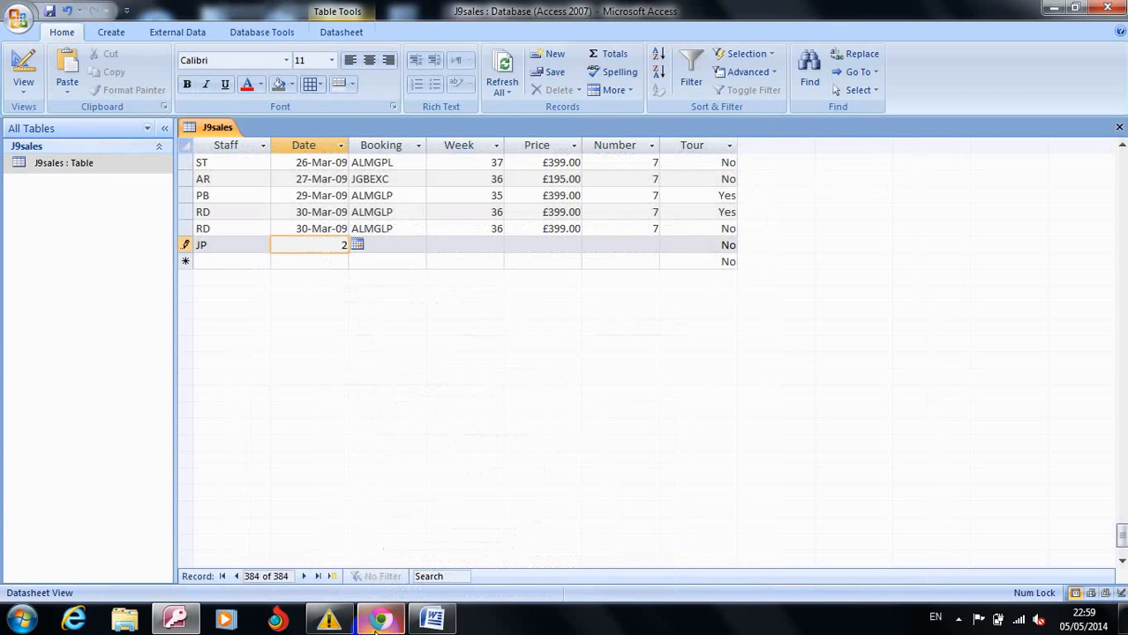
{"action": "type", "text": "9/3/2009"}
{"action": "key", "text": "Tab"}
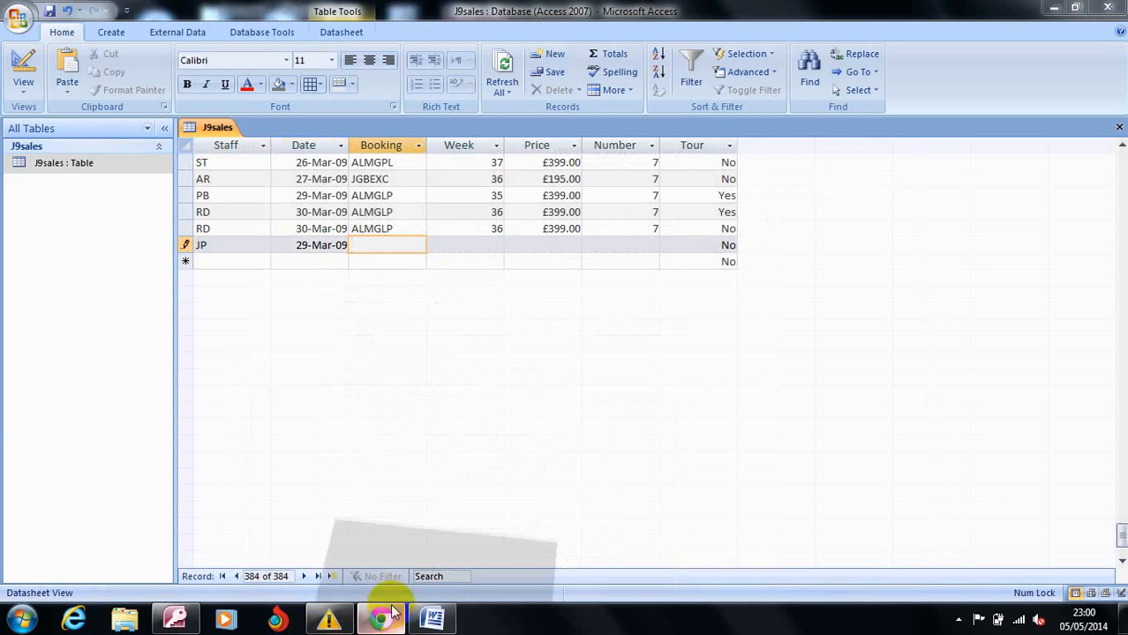
Copy the booking code ALMGPL from the first task 40 record in the question paper into the new record's Booking field.
{"action": "left_click", "coordinate": [379, 619]}
{"action": "double_click", "coordinate": [491, 236]}
{"action": "key", "text": "ctrl+c"}
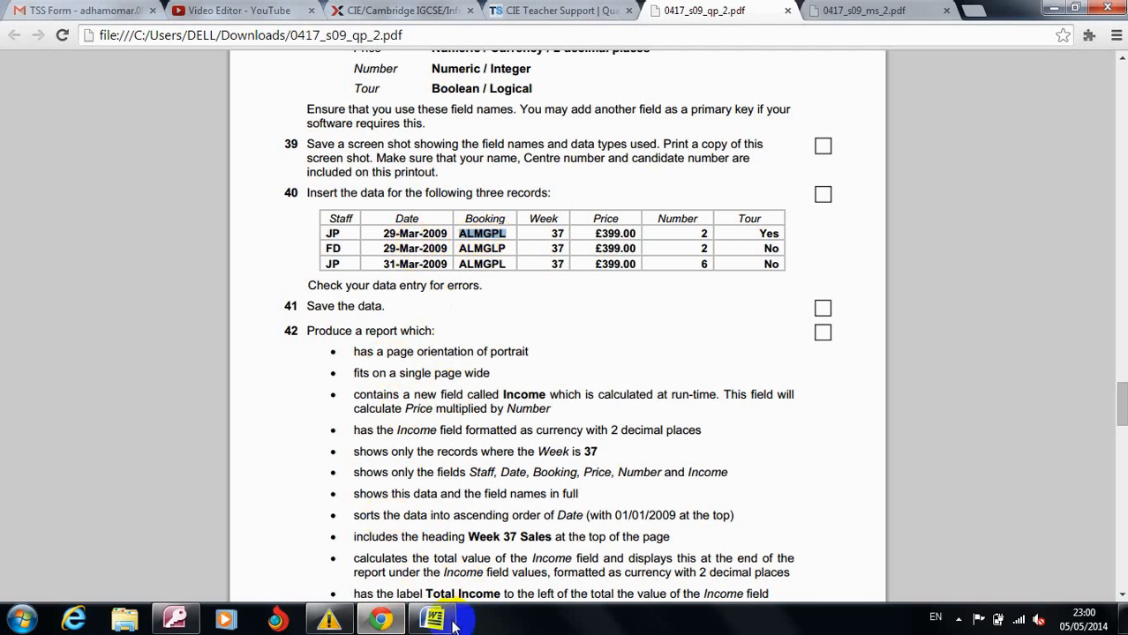
{"action": "left_click", "coordinate": [200, 622]}
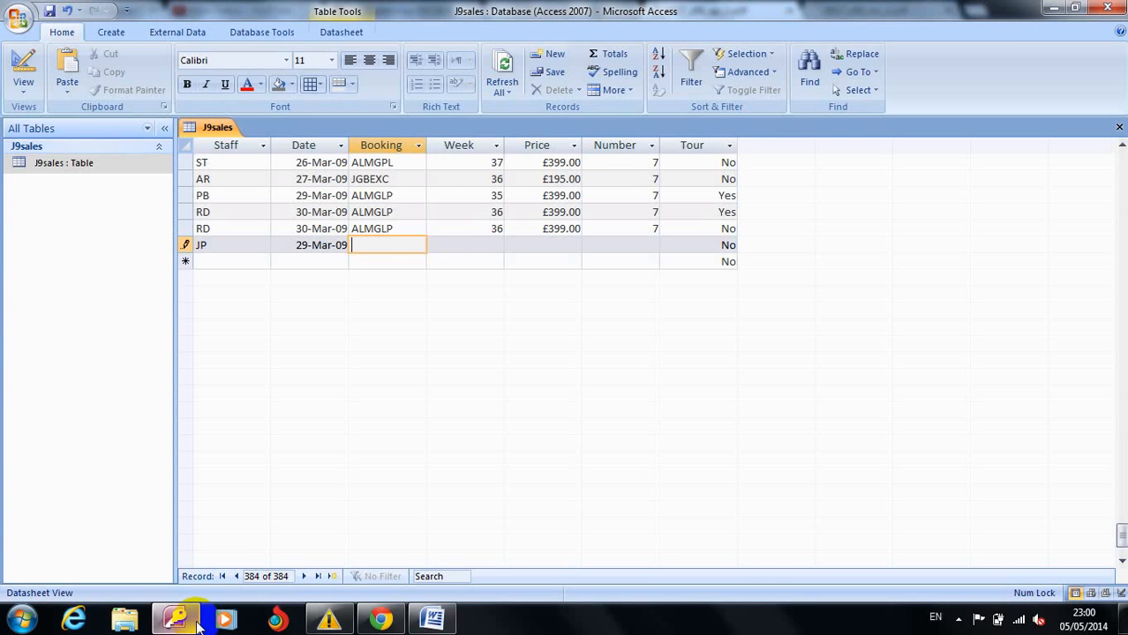
{"action": "key", "text": "ctrl+v"}
{"action": "key", "text": "Tab"}
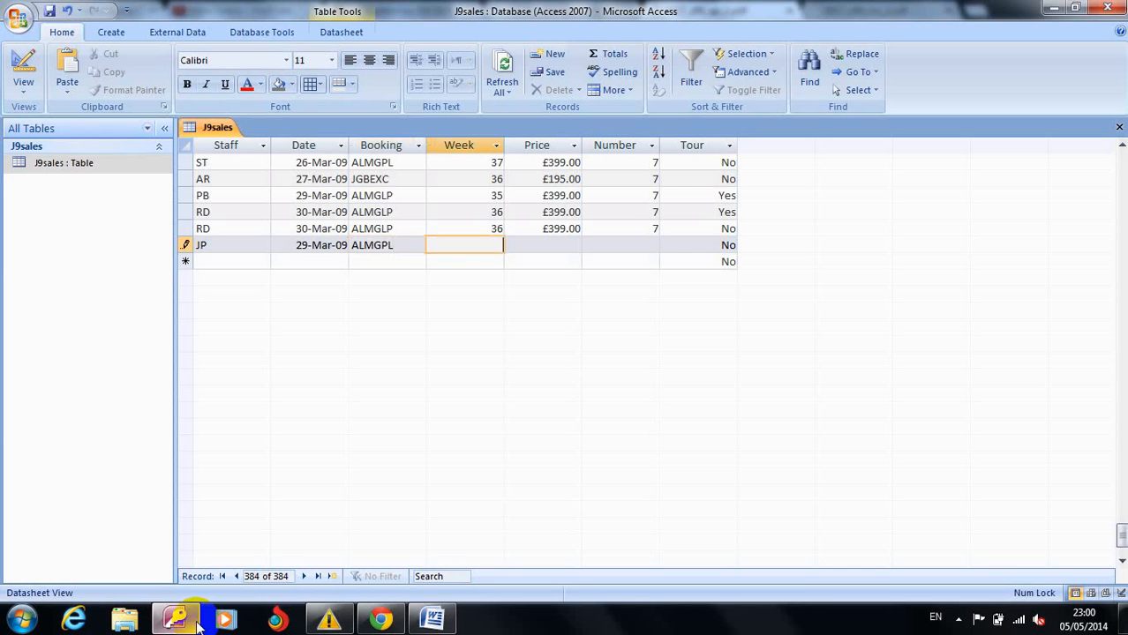
Set the new JP record's Week to 37 and Price to 399, as given in the first task 40 record.
{"action": "left_click", "coordinate": [383, 622]}
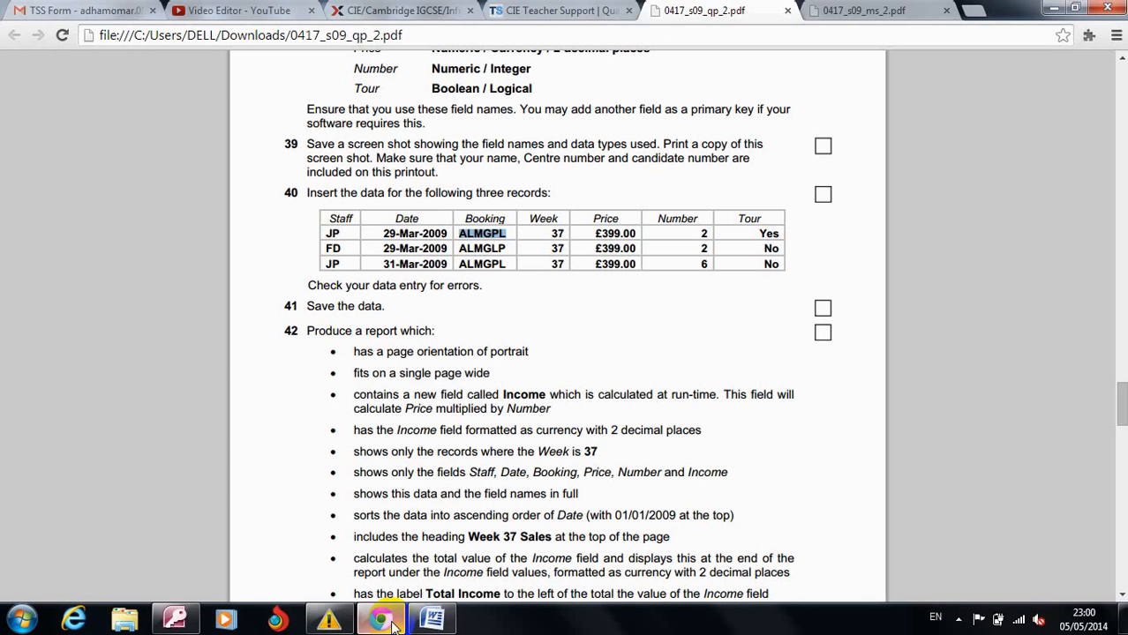
{"action": "left_click", "coordinate": [393, 621]}
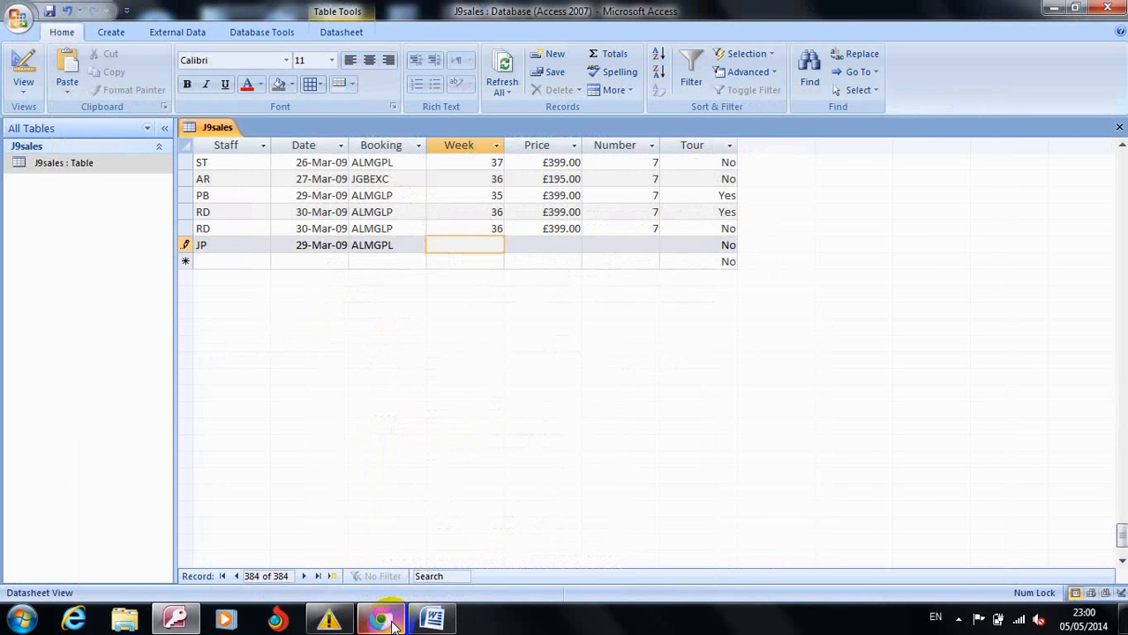
{"action": "key", "text": "Tab"}
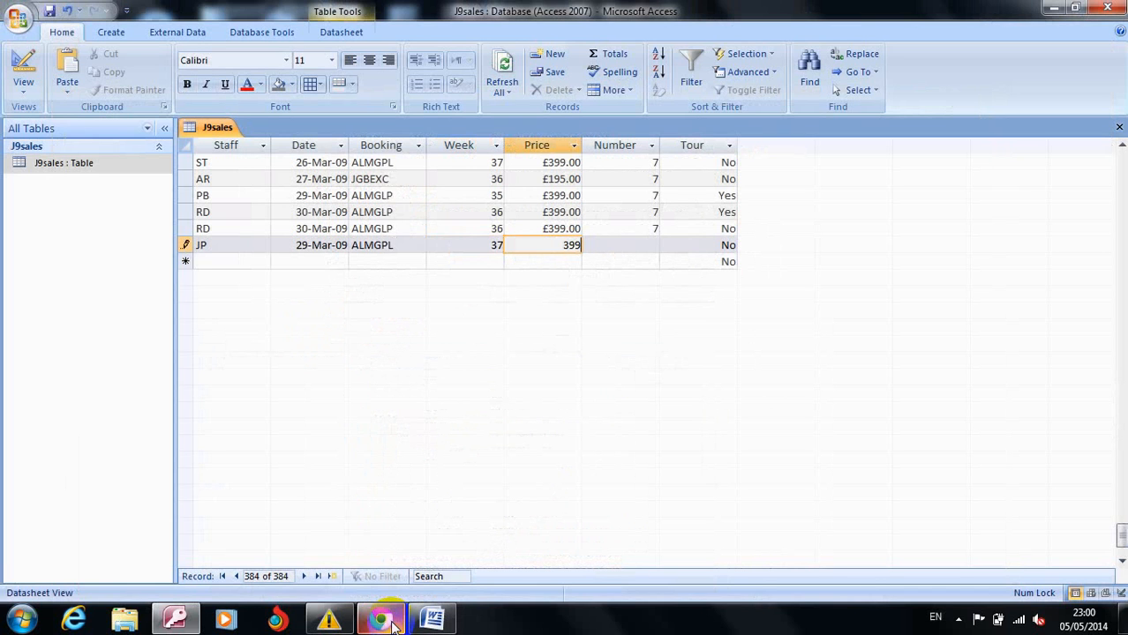
{"action": "key", "text": "Tab"}
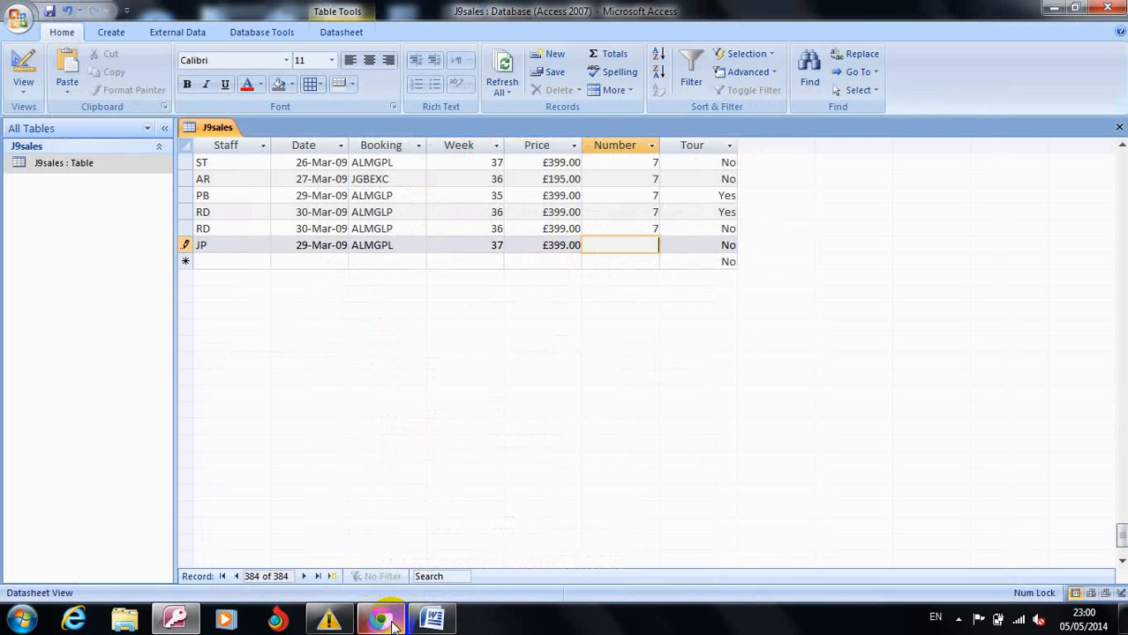
Complete the JP record with Number 2 and Tour Yes, checking against the first task 40 record.
{"action": "left_click", "coordinate": [394, 624]}
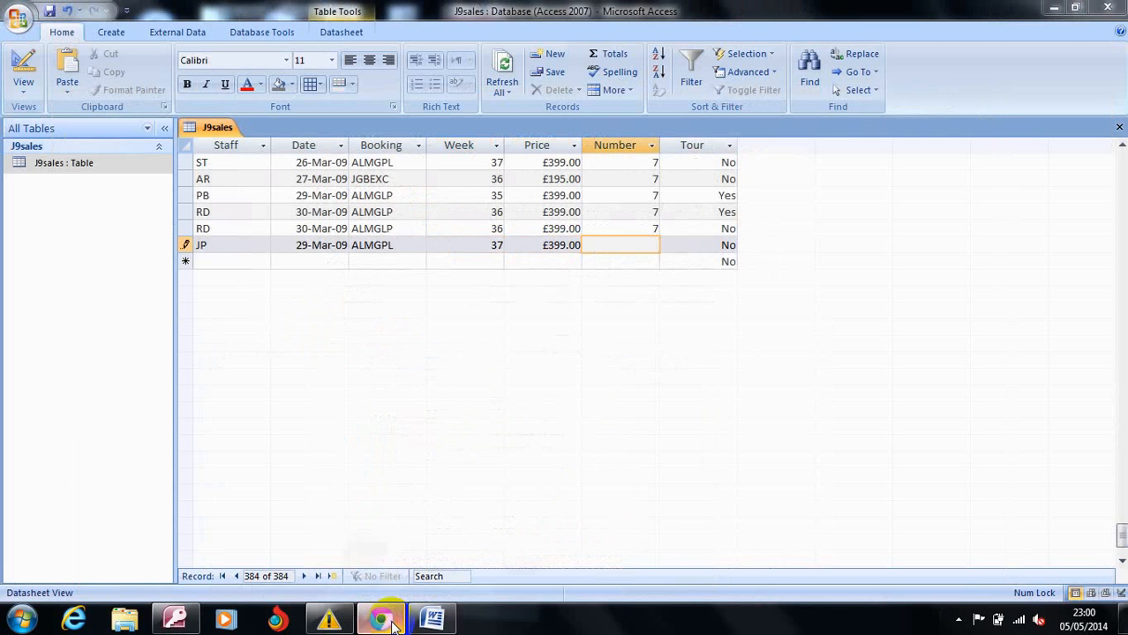
{"action": "left_click", "coordinate": [395, 624]}
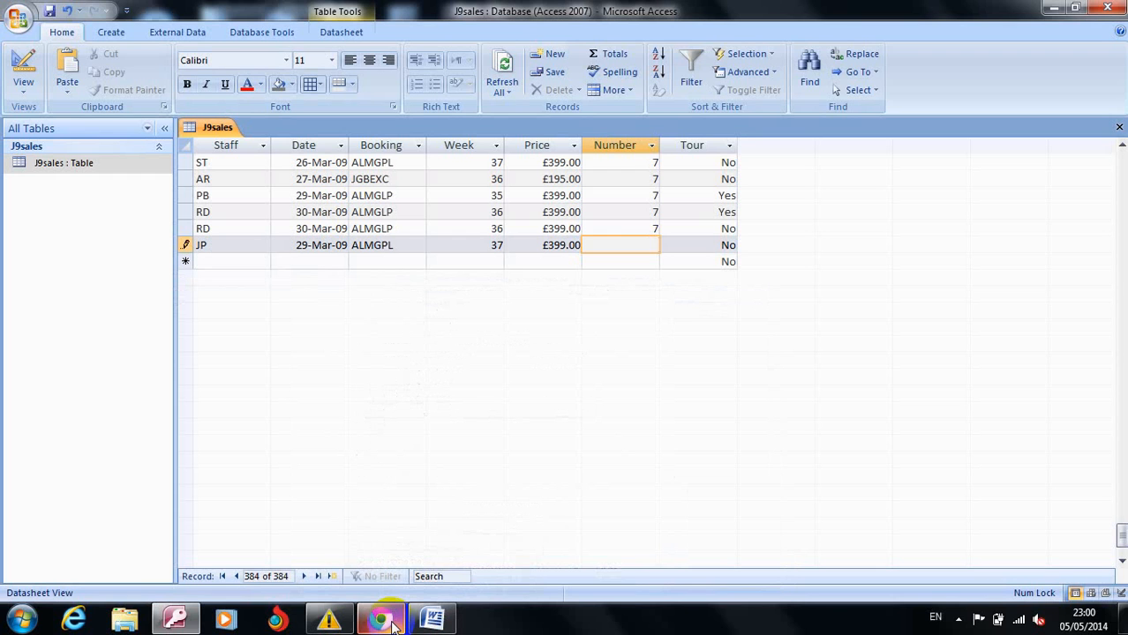
{"action": "key", "text": "Tab"}
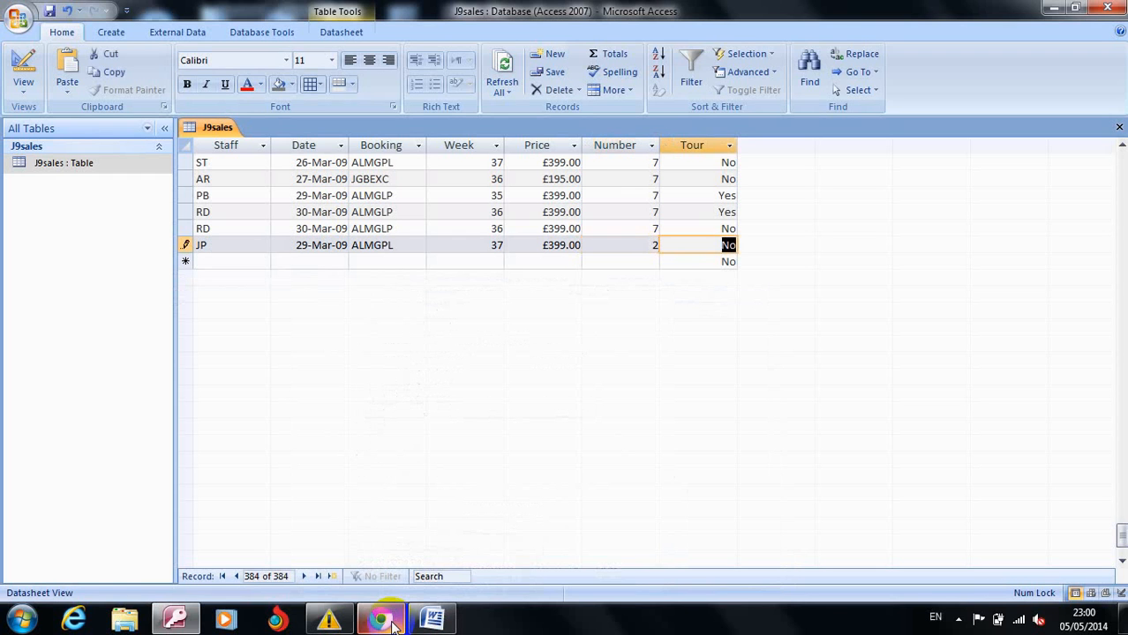
{"action": "type", "text": "yes"}
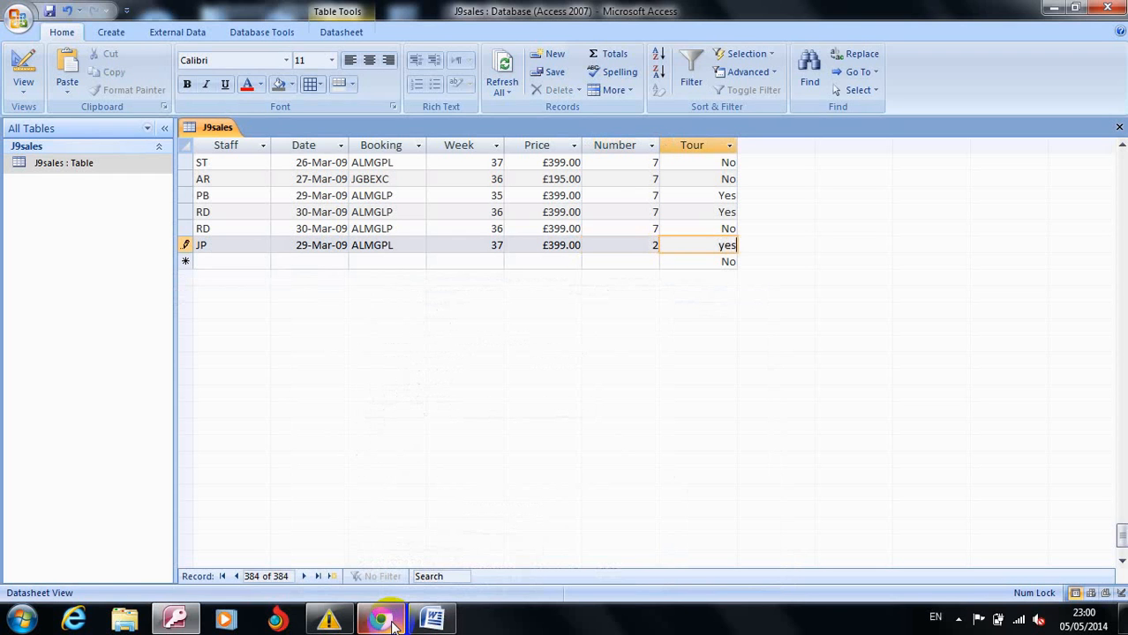
Start the second task 40 record in the next blank row with Staff FD and Date 29/3/2009.
{"action": "left_click", "coordinate": [205, 263]}
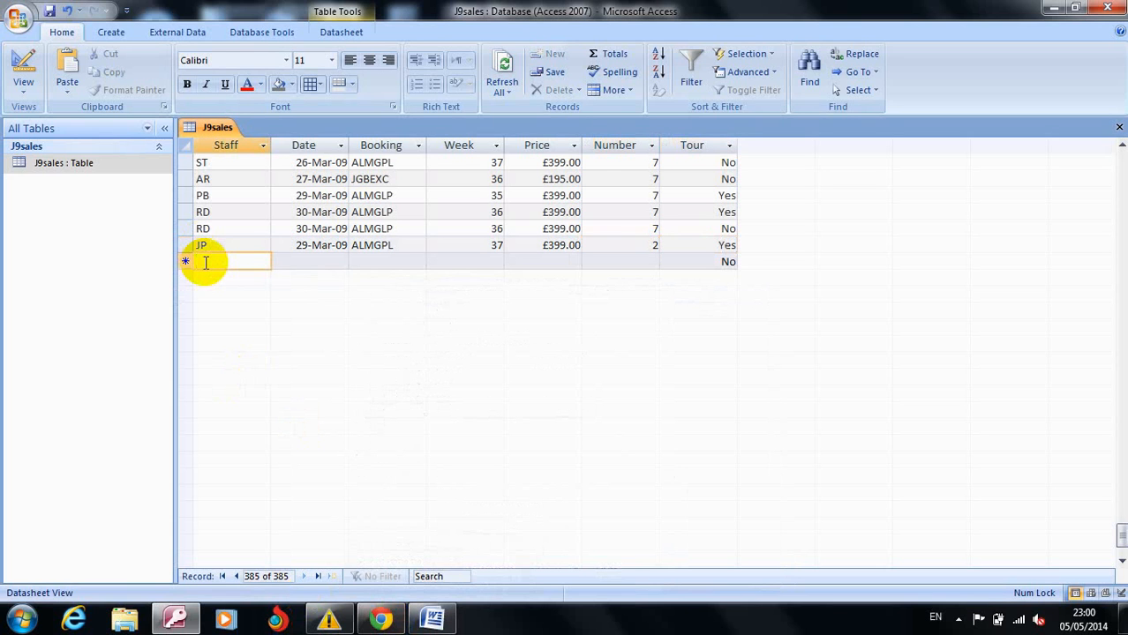
{"action": "type", "text": "FD"}
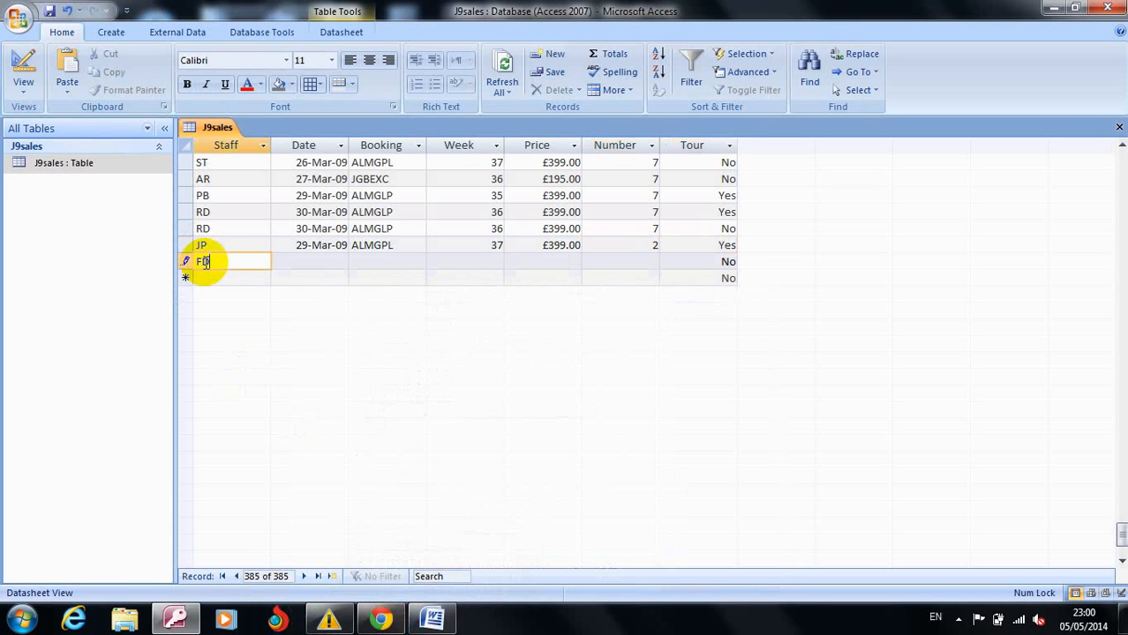
{"action": "key", "text": "Tab"}
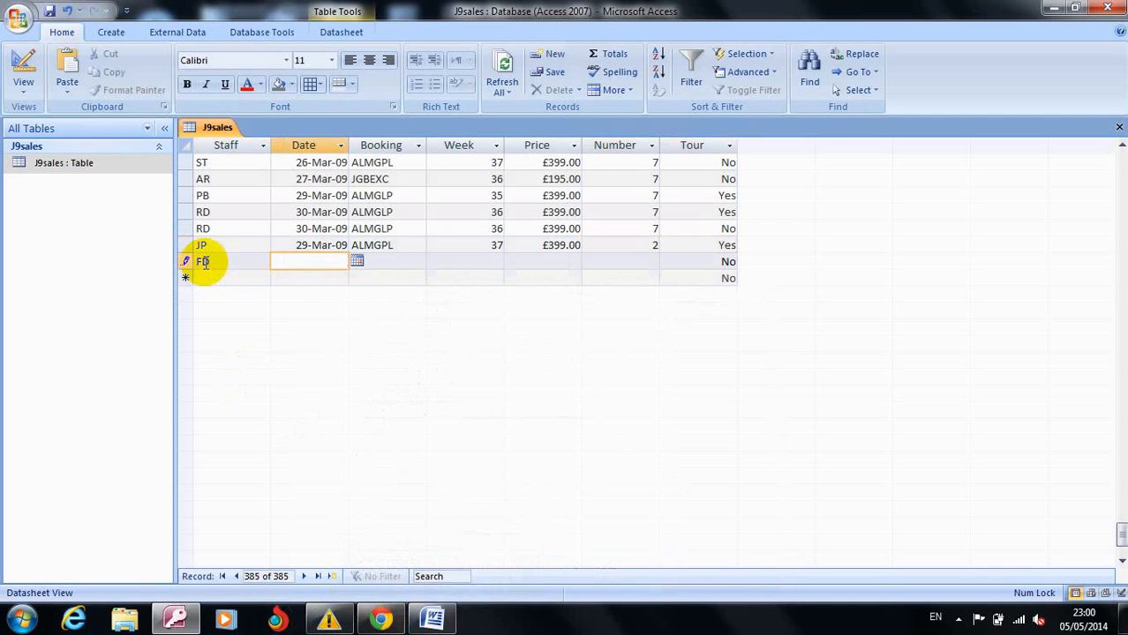
{"action": "type", "text": "29/"}
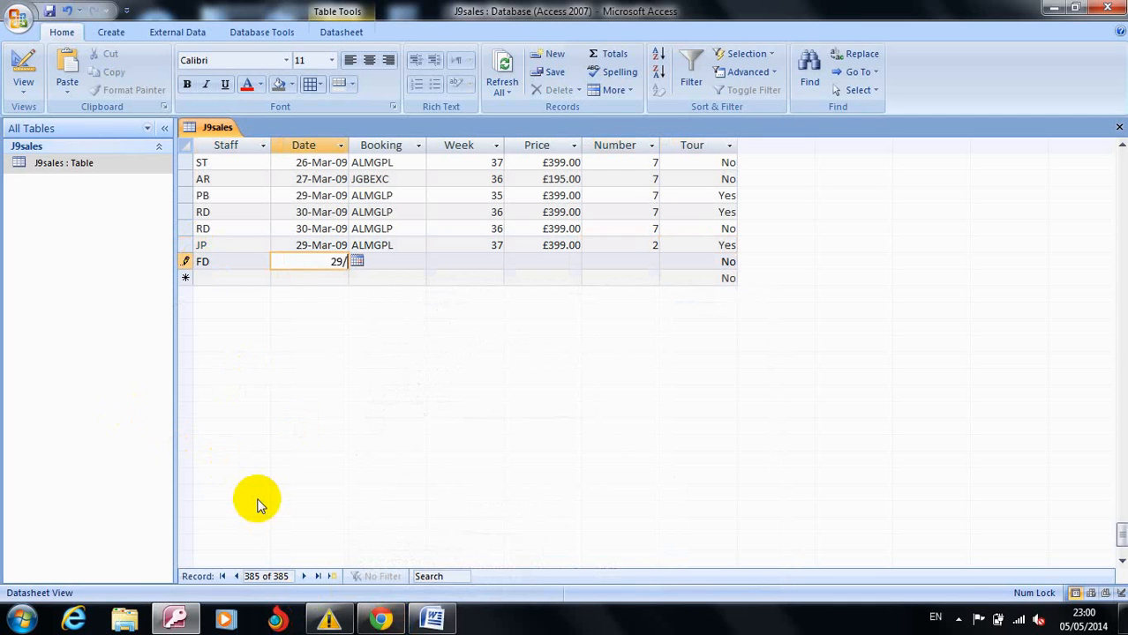
{"action": "type", "text": "3/2009"}
{"action": "key", "text": "Tab"}
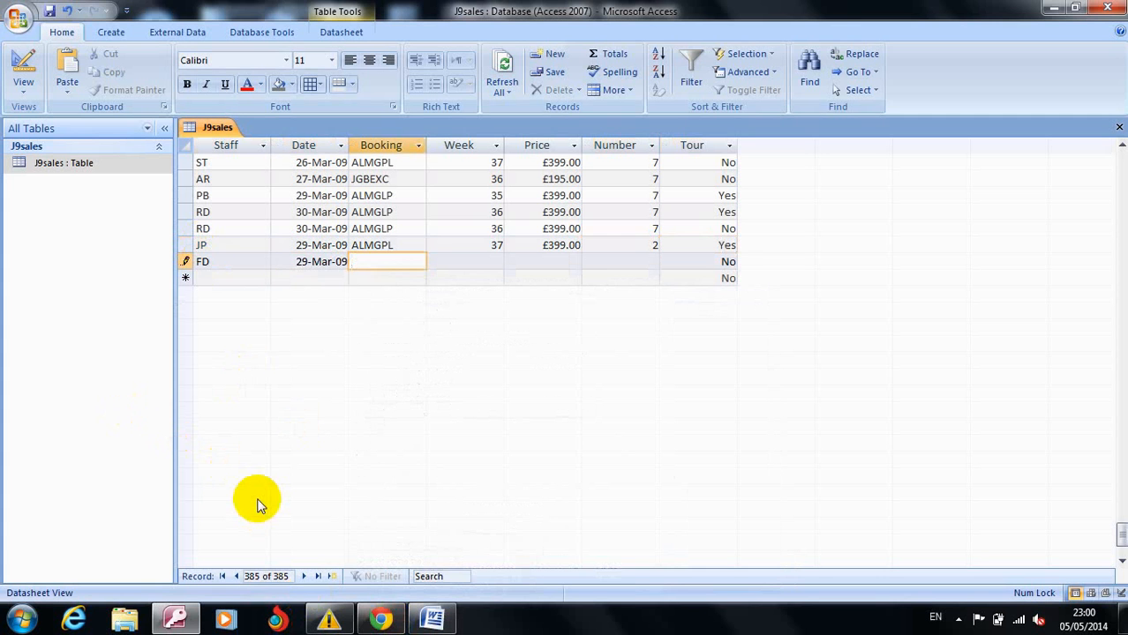
Copy the booking code ALMGLP from the second task 40 record in the question paper into the FD record's Booking field.
{"action": "left_click", "coordinate": [381, 618]}
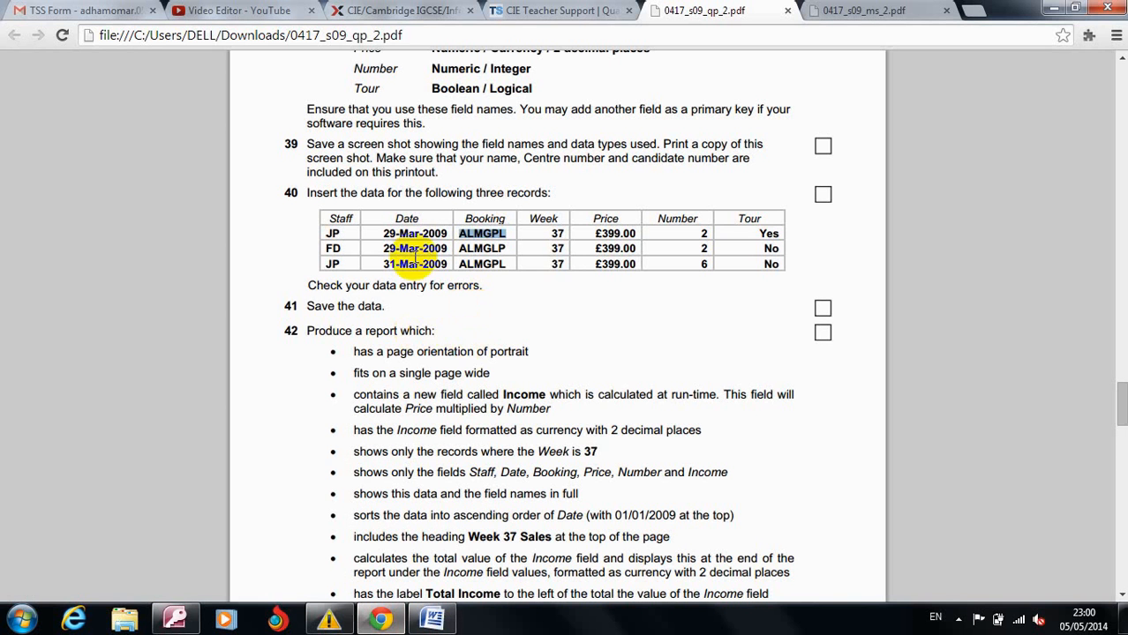
{"action": "double_click", "coordinate": [478, 248]}
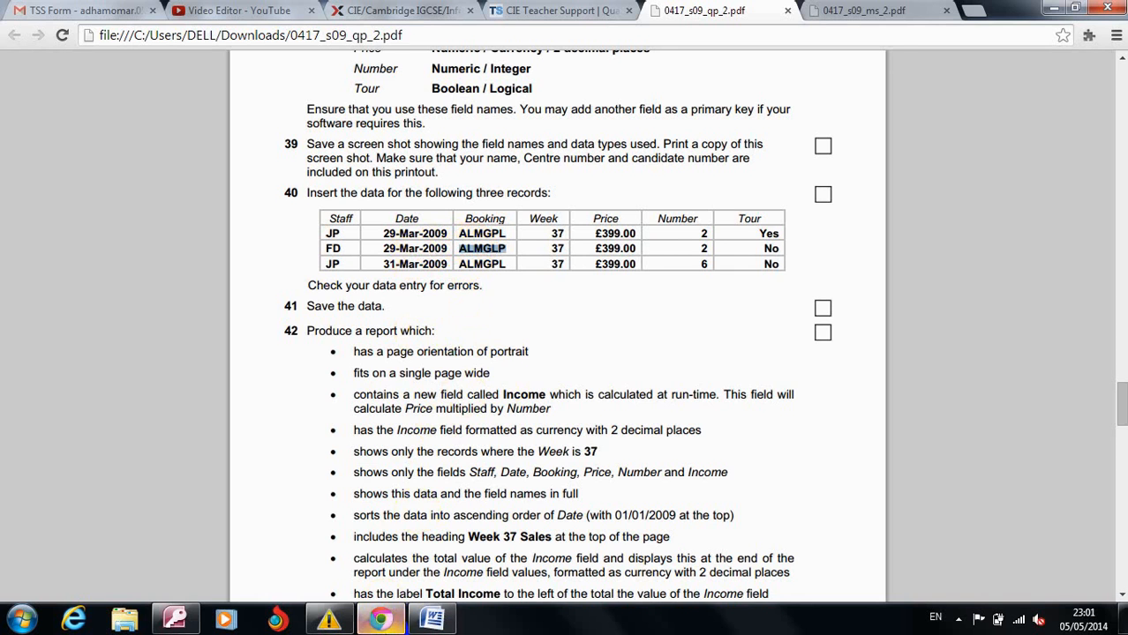
{"action": "left_click", "coordinate": [380, 620]}
{"action": "type", "text": "ALMGLP"}
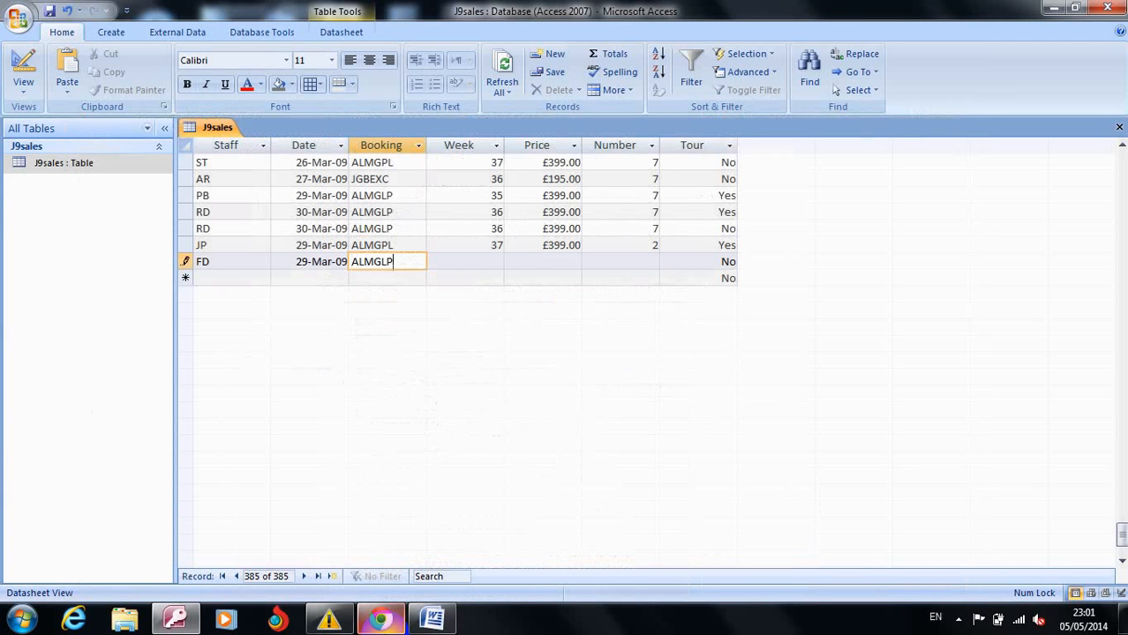
{"action": "key", "text": "Tab"}
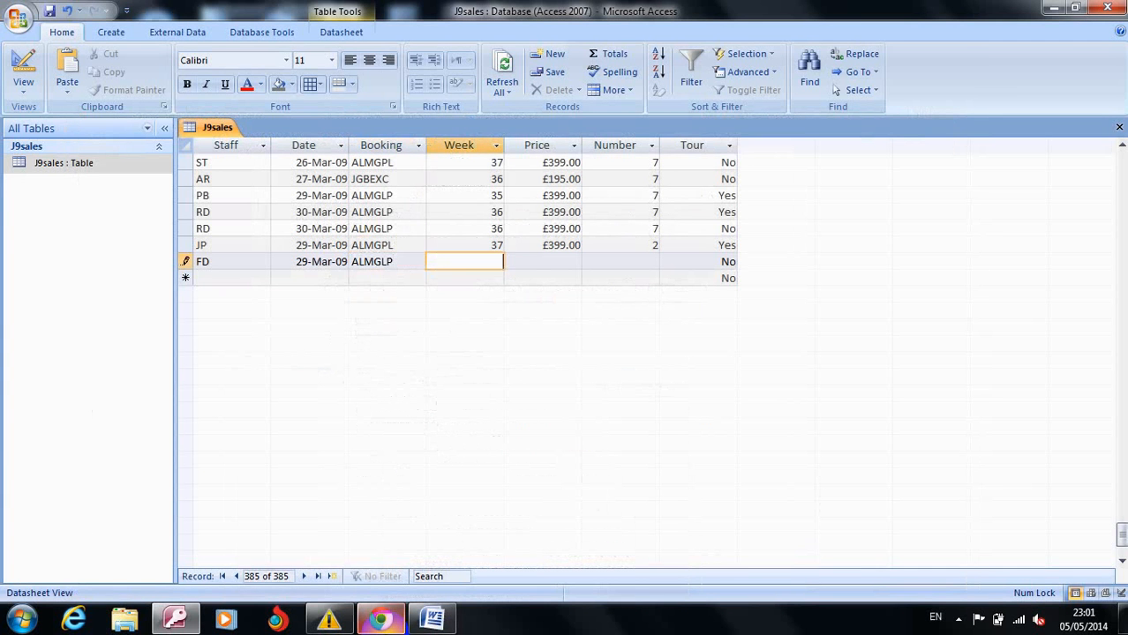
Complete the FD record with Week 37, Price 399 and Number 2, keeping Tour at No, as given in the question paper.
{"action": "left_click", "coordinate": [404, 624]}
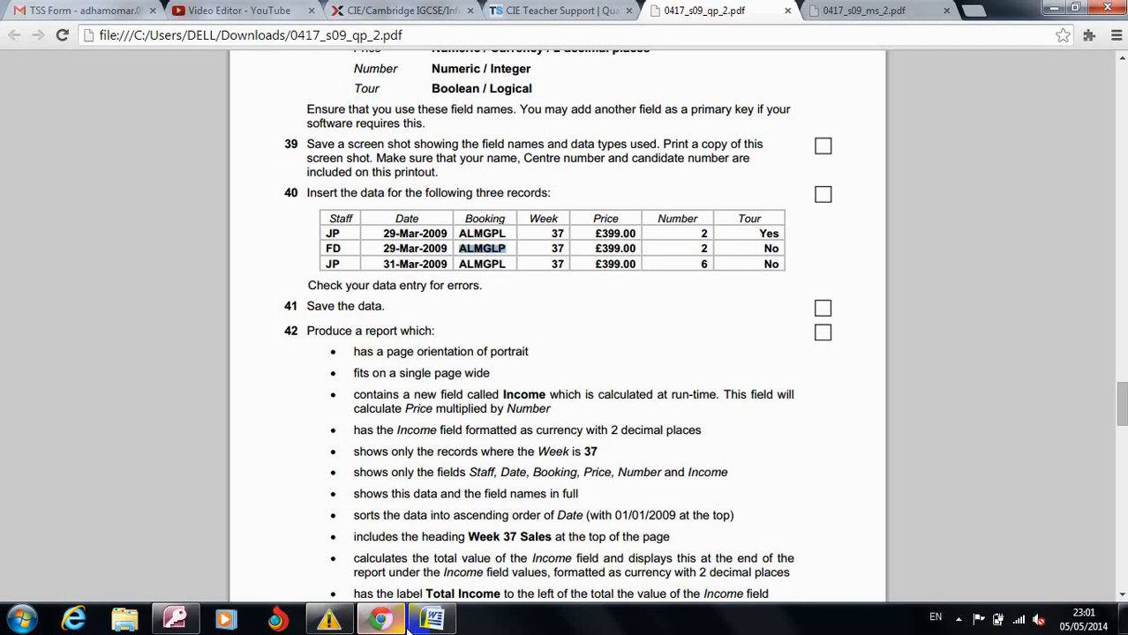
{"action": "left_click", "coordinate": [406, 623]}
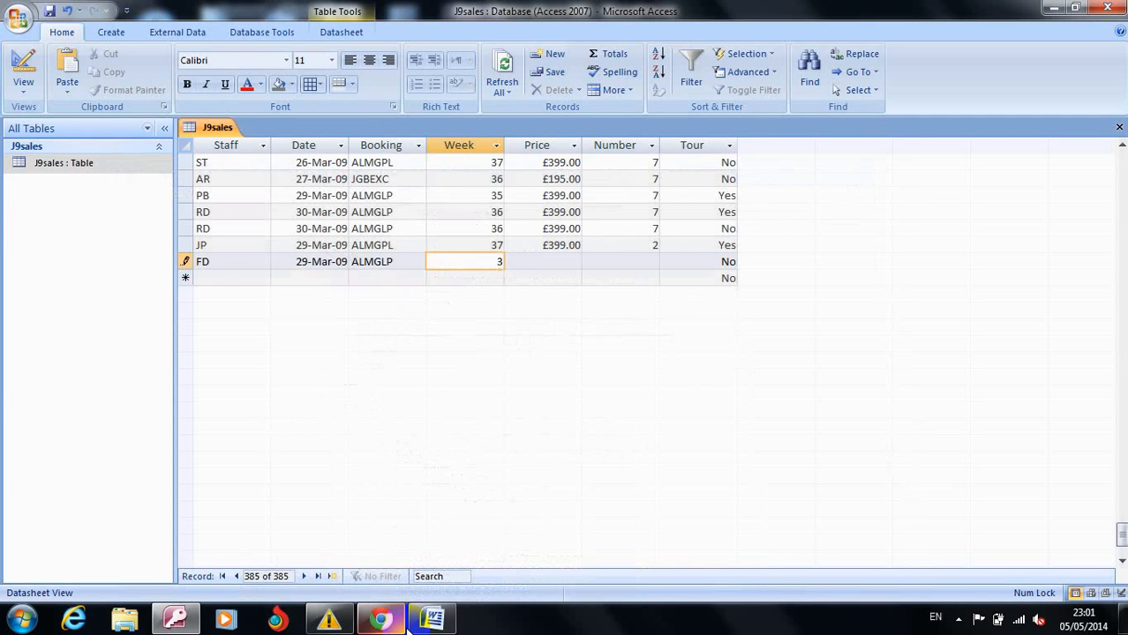
{"action": "key", "text": "Tab"}
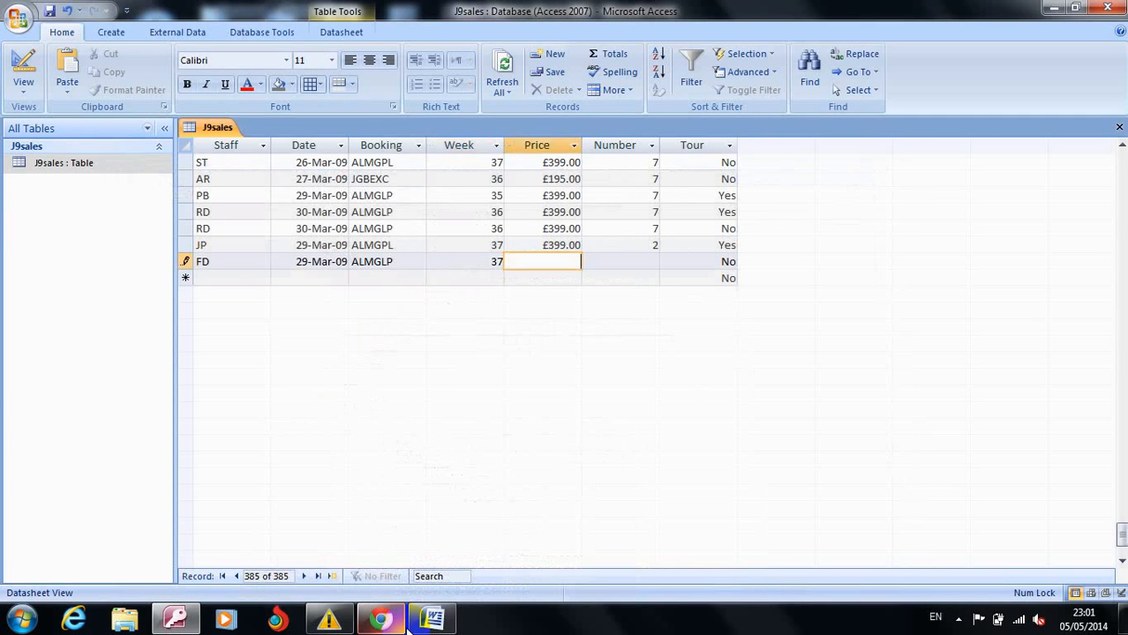
{"action": "key", "text": "Tab"}
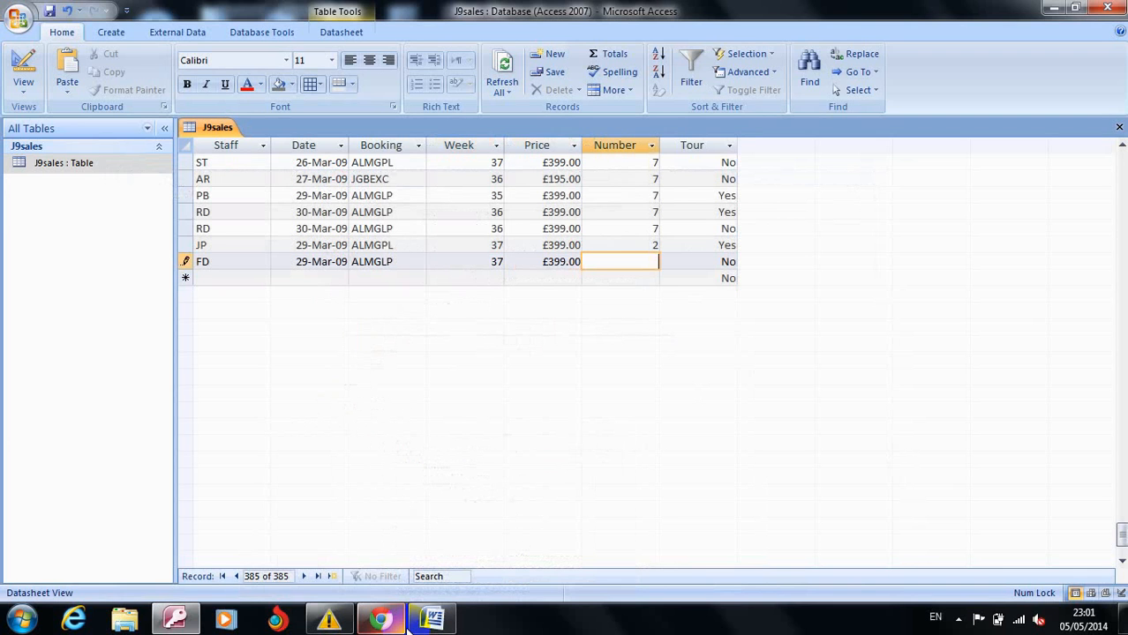
{"action": "key", "text": "Tab"}
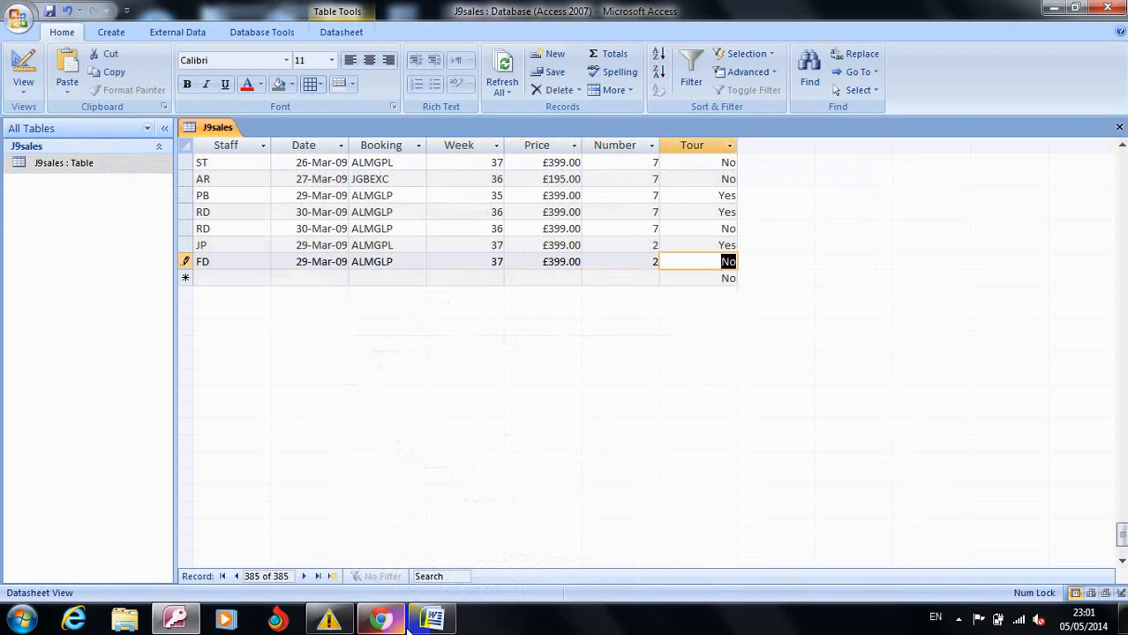
{"action": "key", "text": "Tab"}
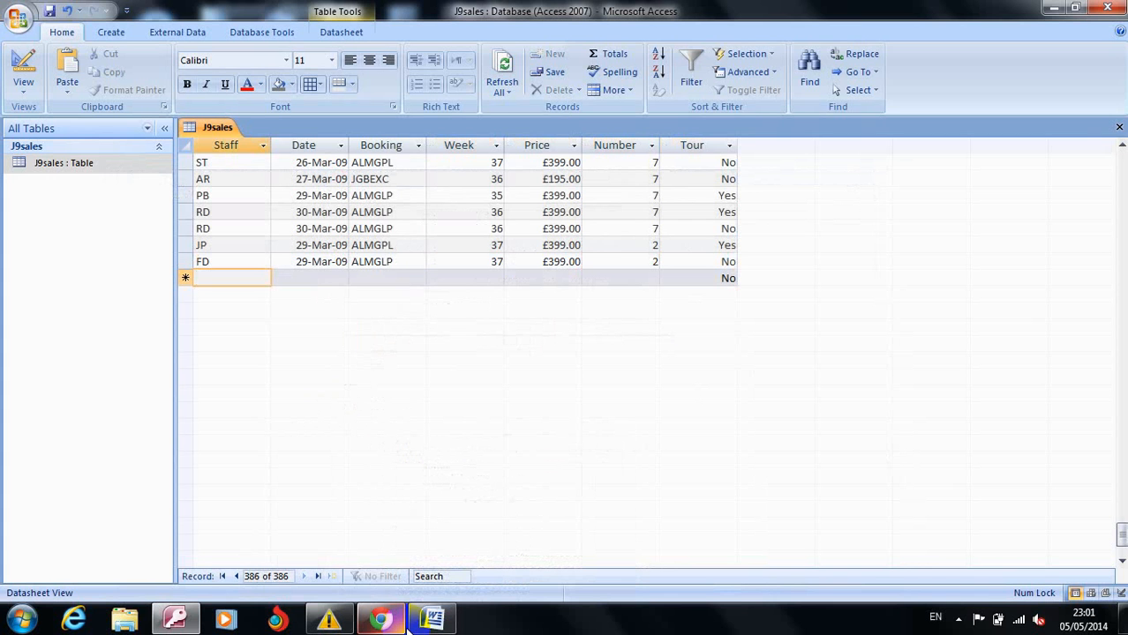
Start the third task 40 record in the next blank row with Staff JP and Date 31/3/2009, checking the question paper.
{"action": "type", "text": "JP"}
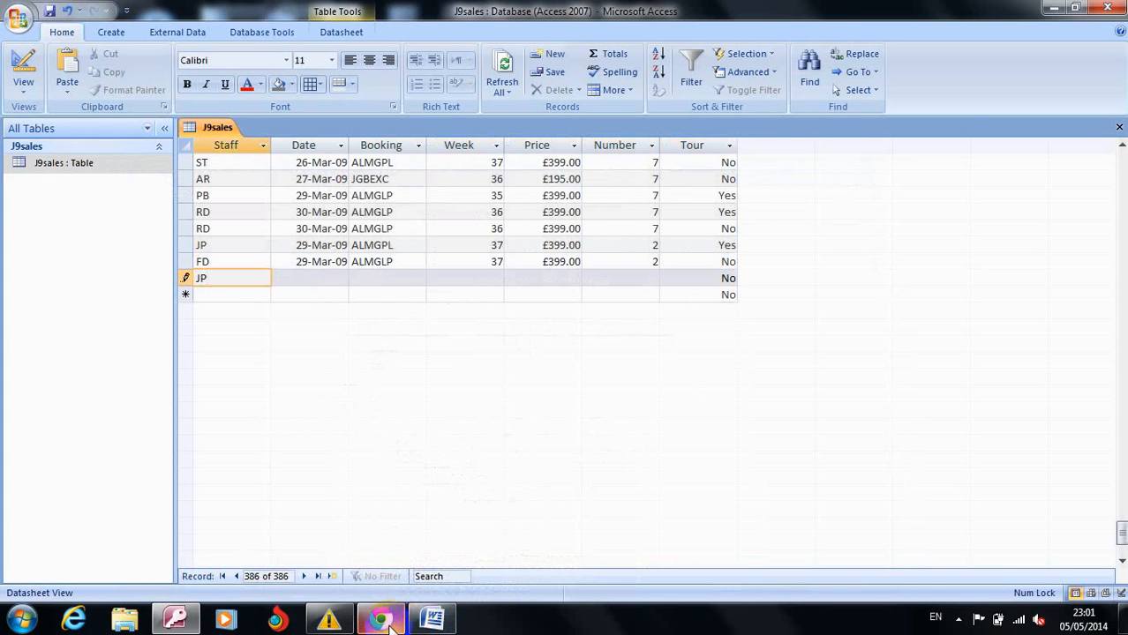
{"action": "left_click", "coordinate": [391, 623]}
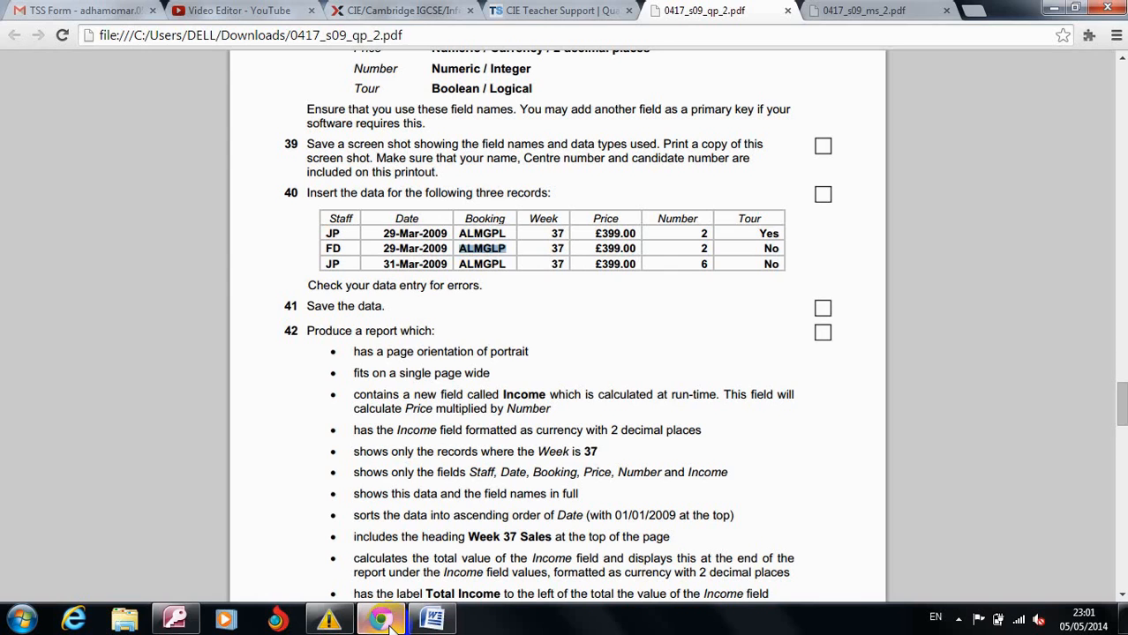
{"action": "left_click", "coordinate": [382, 620]}
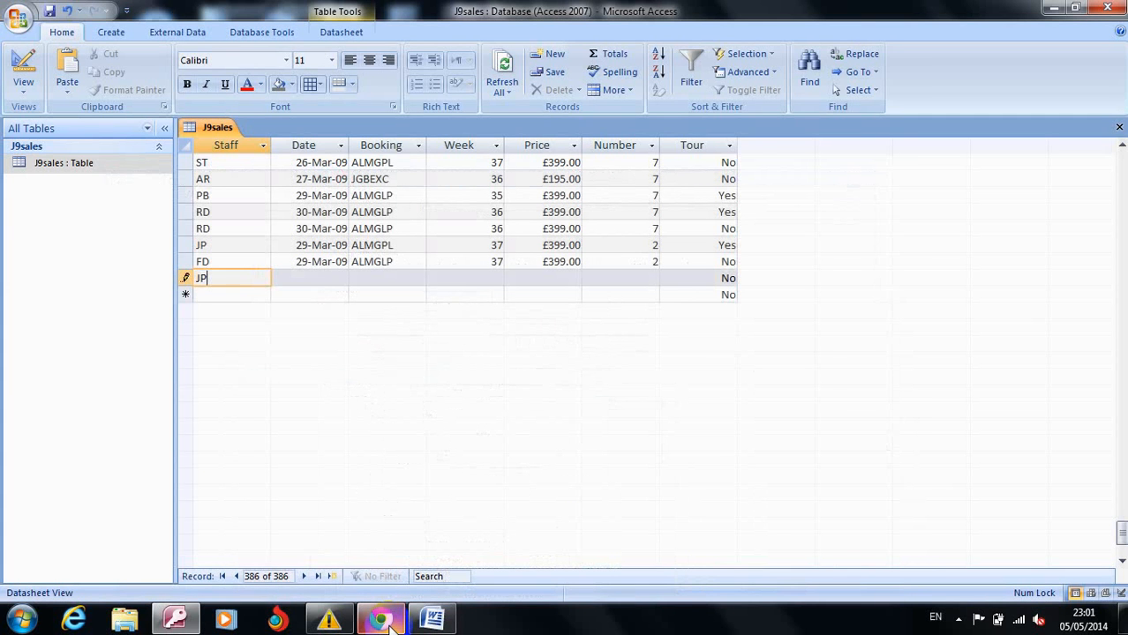
{"action": "type", "text": "JP"}
{"action": "key", "text": "Tab"}
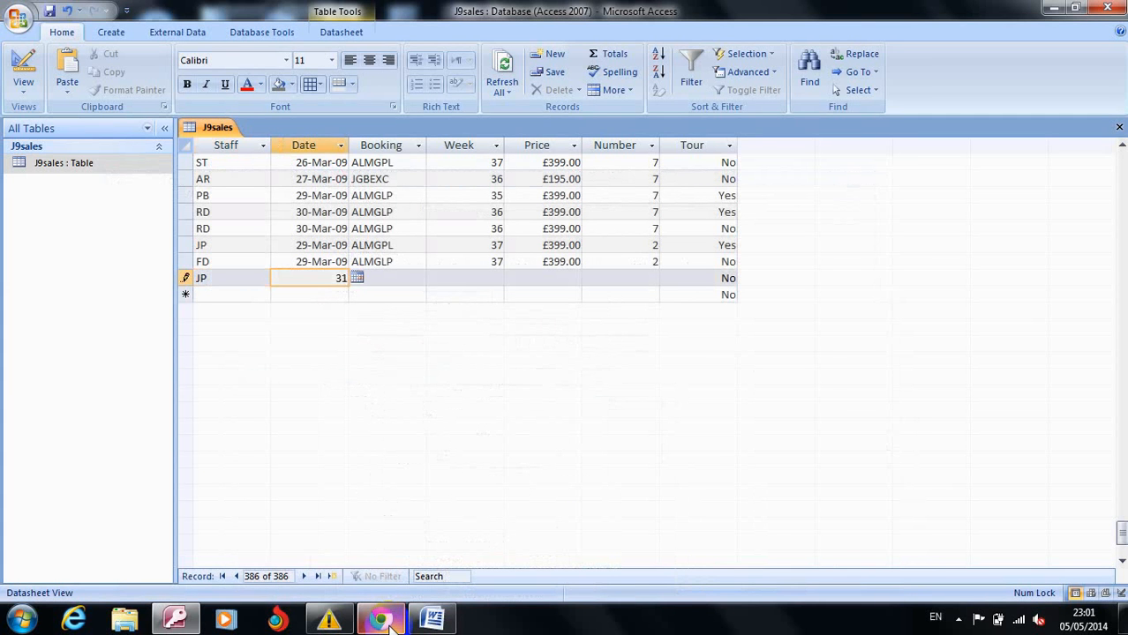
{"action": "type", "text": "31/3/2009"}
{"action": "key", "text": "Tab"}
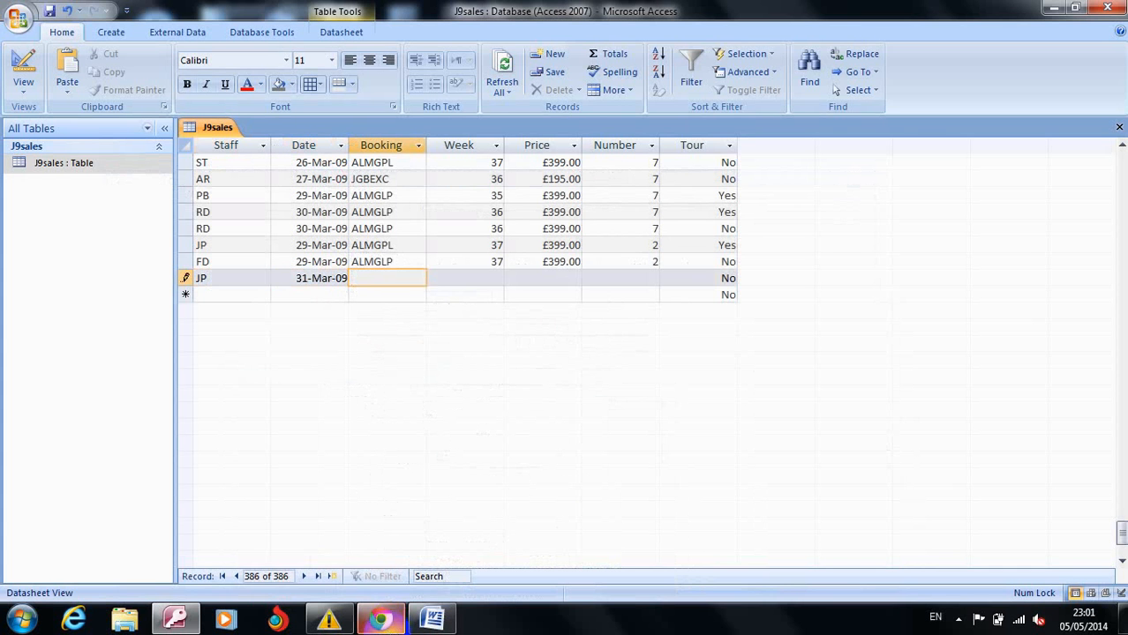
Copy the booking code ALMGPL from the third task 40 record in the question paper into the 31-Mar-09 record's Booking field.
{"action": "left_click", "coordinate": [380, 620]}
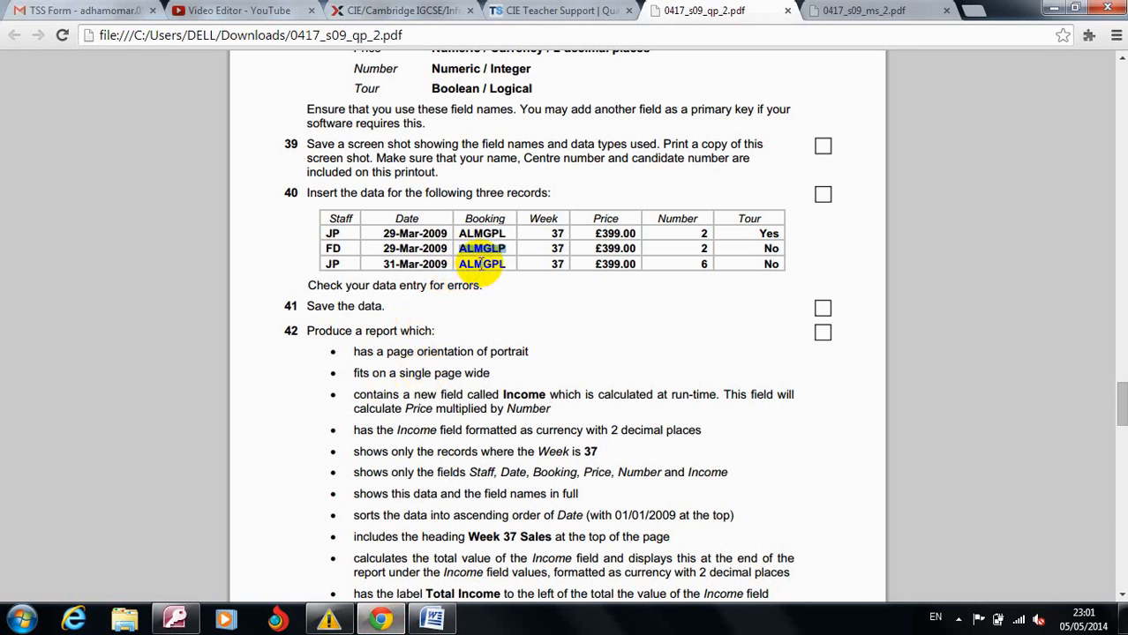
{"action": "double_click", "coordinate": [480, 266]}
{"action": "key", "text": "ctrl+c"}
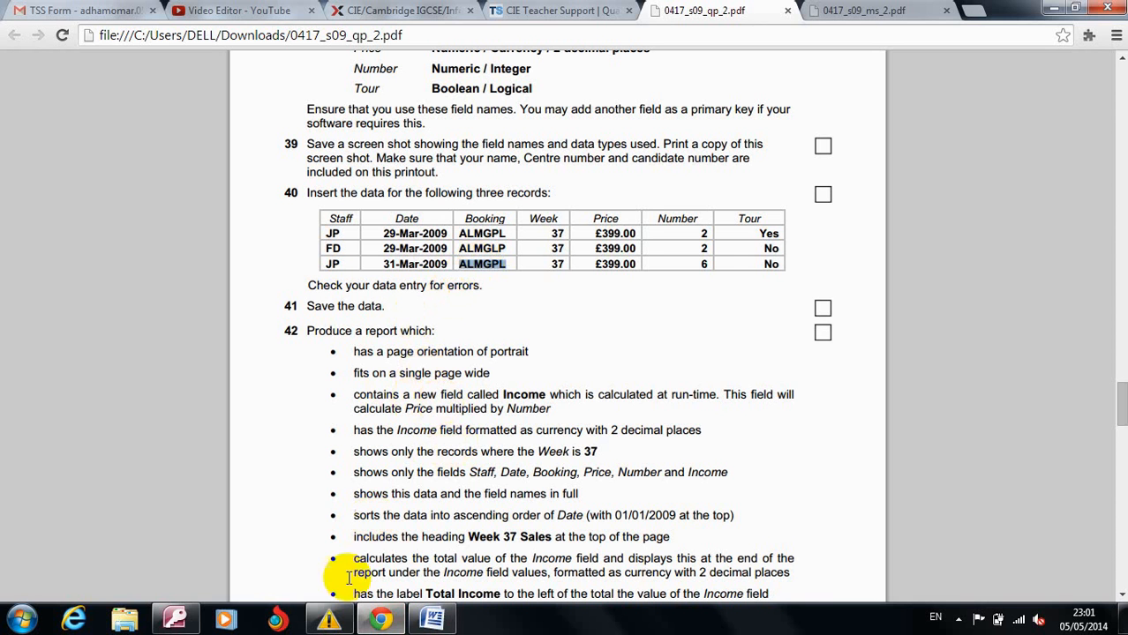
{"action": "left_click", "coordinate": [382, 622]}
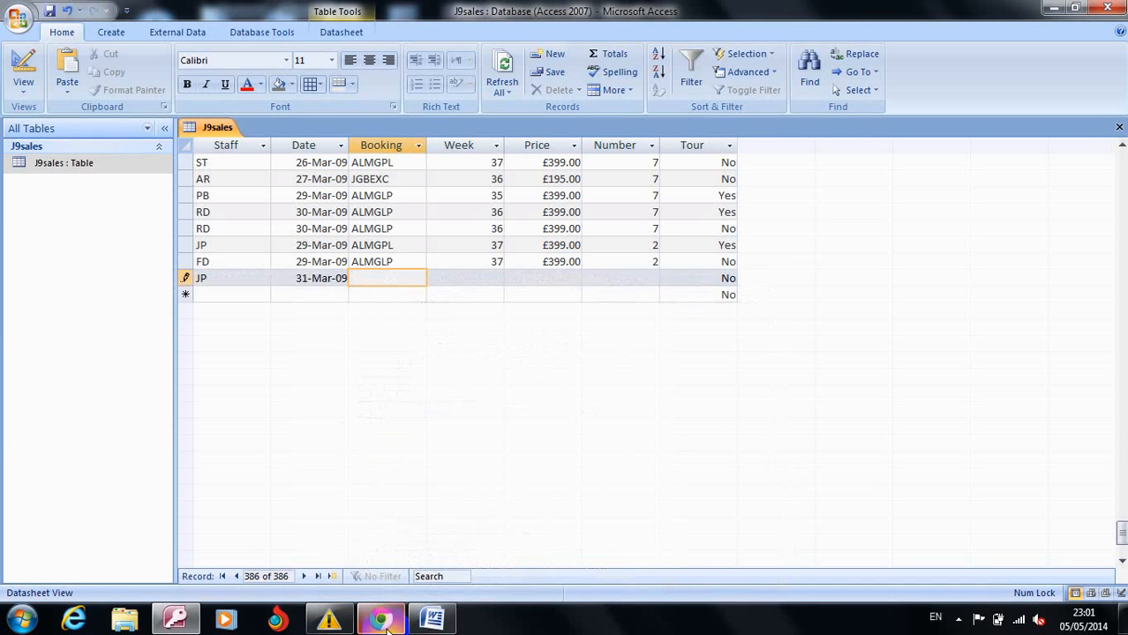
{"action": "key", "text": "ctrl+v"}
{"action": "key", "text": "Tab"}
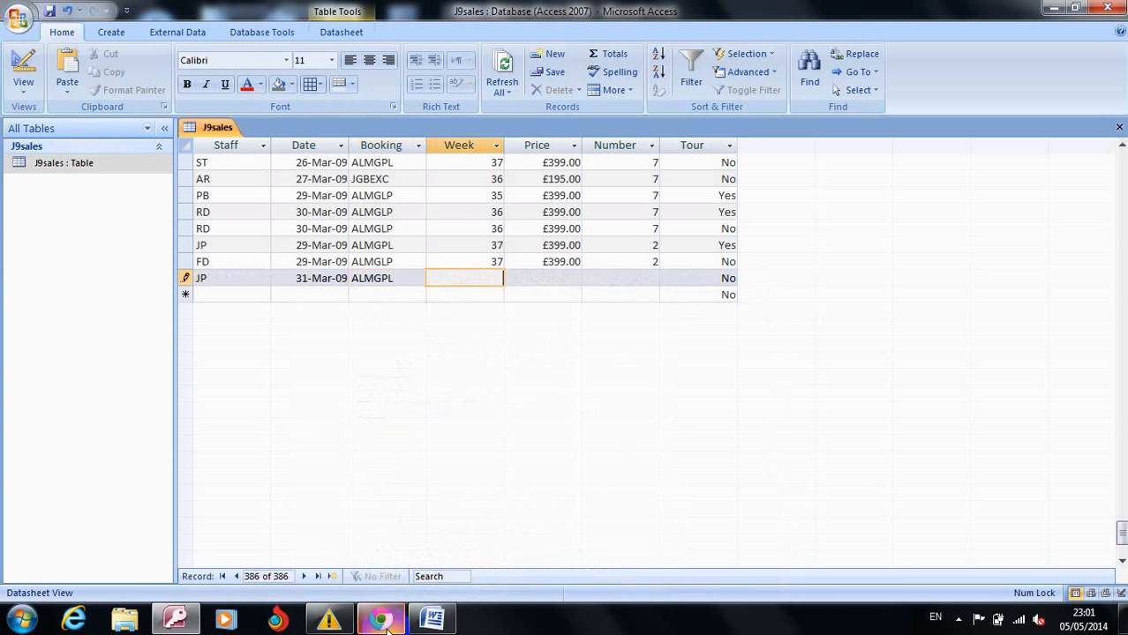
Complete the 31-Mar-09 JP record with Week 37, Price 399 and Number 6, keeping Tour at No, as given in the question paper.
{"action": "left_click", "coordinate": [382, 622]}
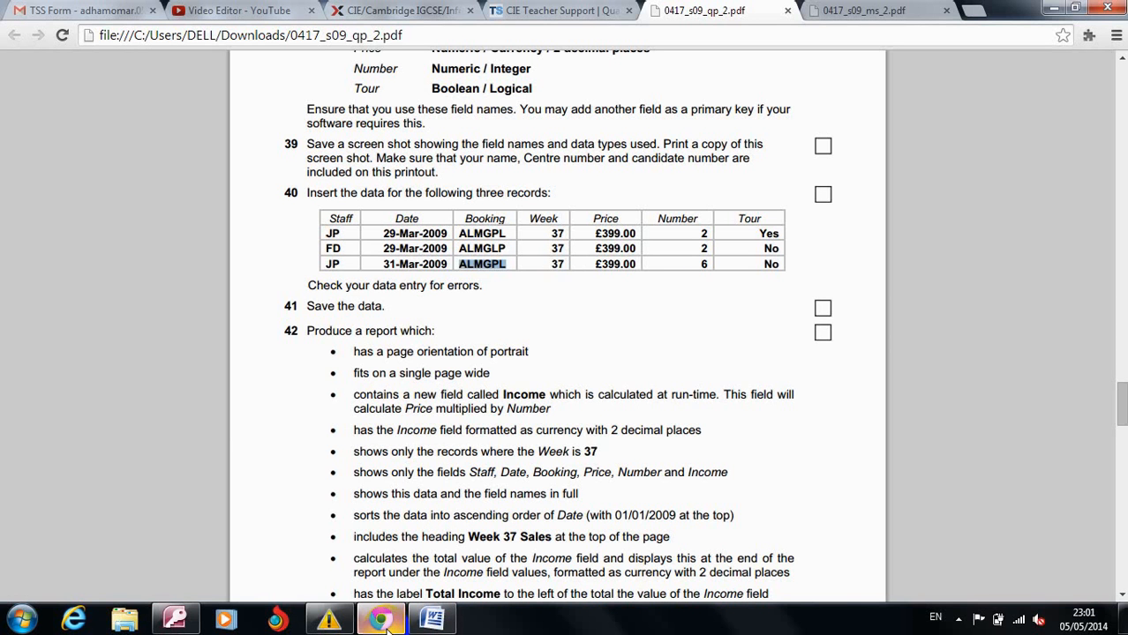
{"action": "left_click", "coordinate": [382, 623]}
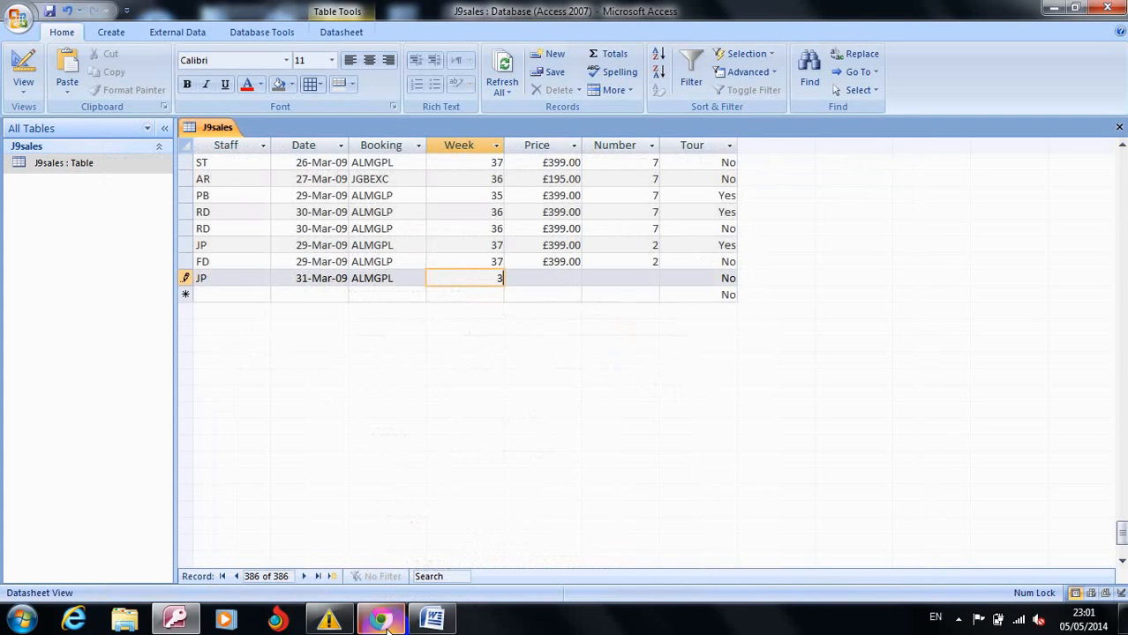
{"action": "key", "text": "Tab"}
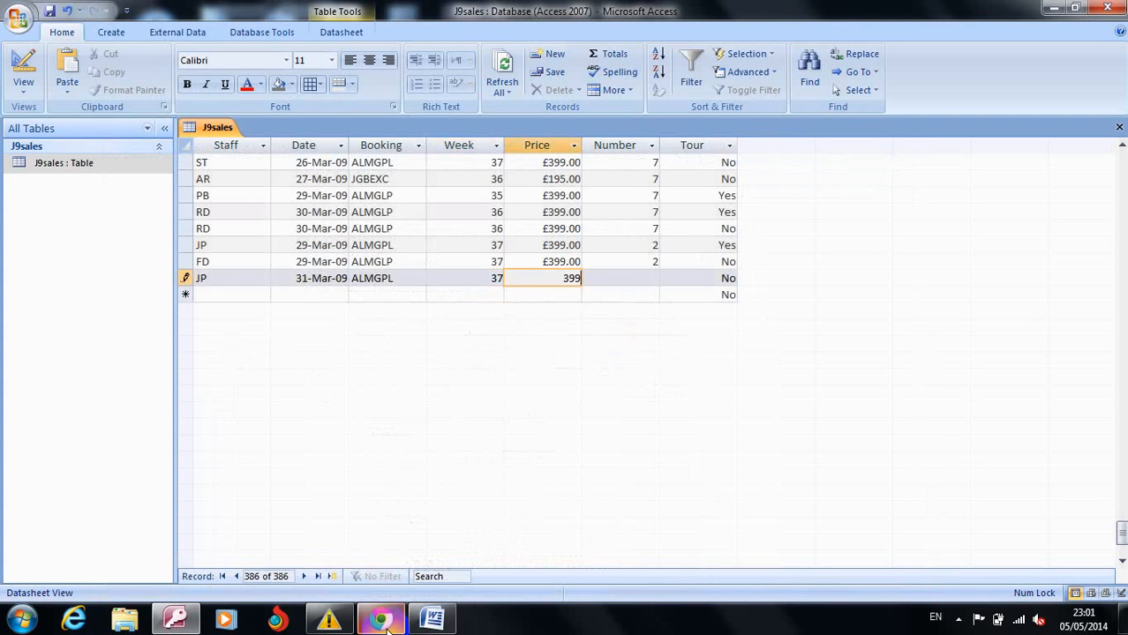
{"action": "key", "text": "Tab"}
{"action": "key", "text": "Tab"}
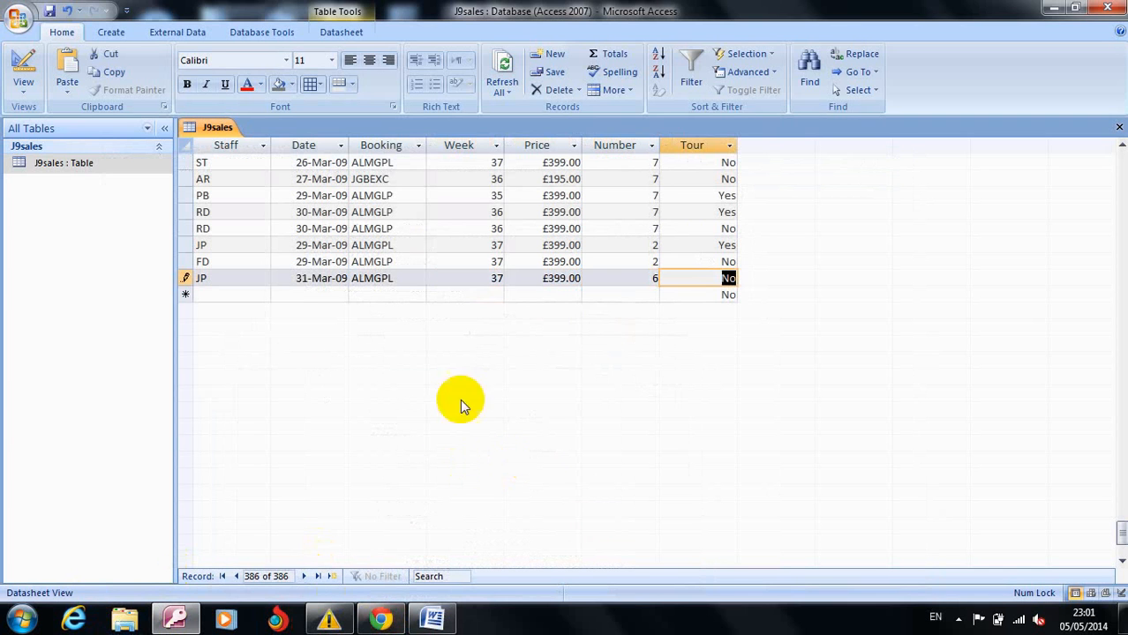
Switch to the Word document and review the screenshot under the New records entry heading.
{"action": "mouse_move", "coordinate": [465, 625]}
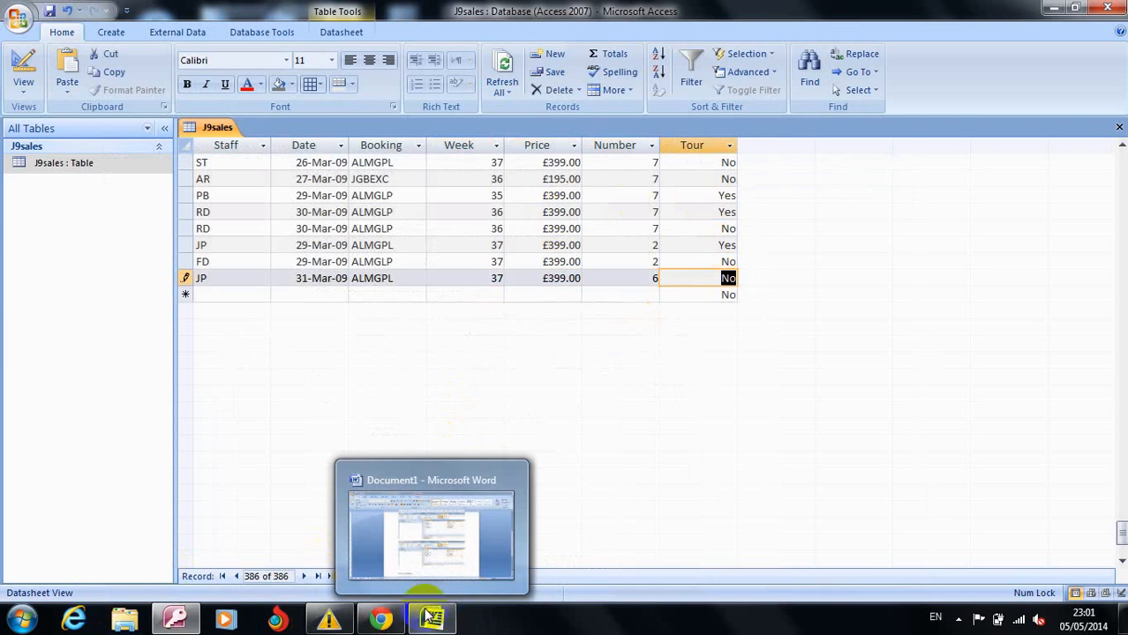
{"action": "left_click", "coordinate": [432, 618]}
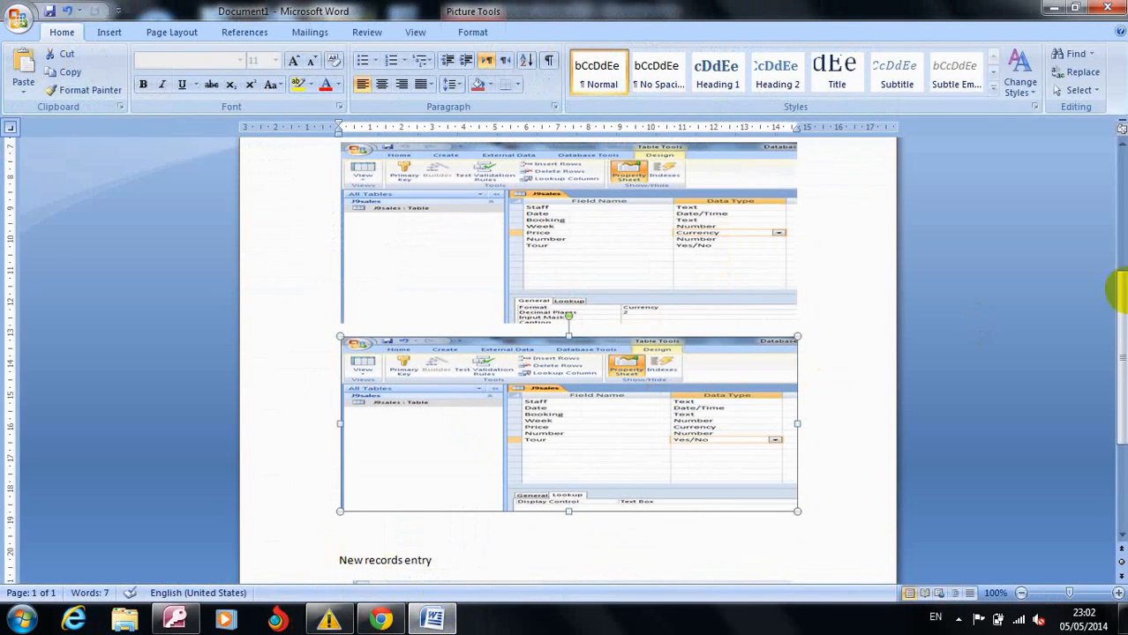
{"action": "left_click_drag", "start_coordinate": [1121, 289], "coordinate": [1121, 364]}
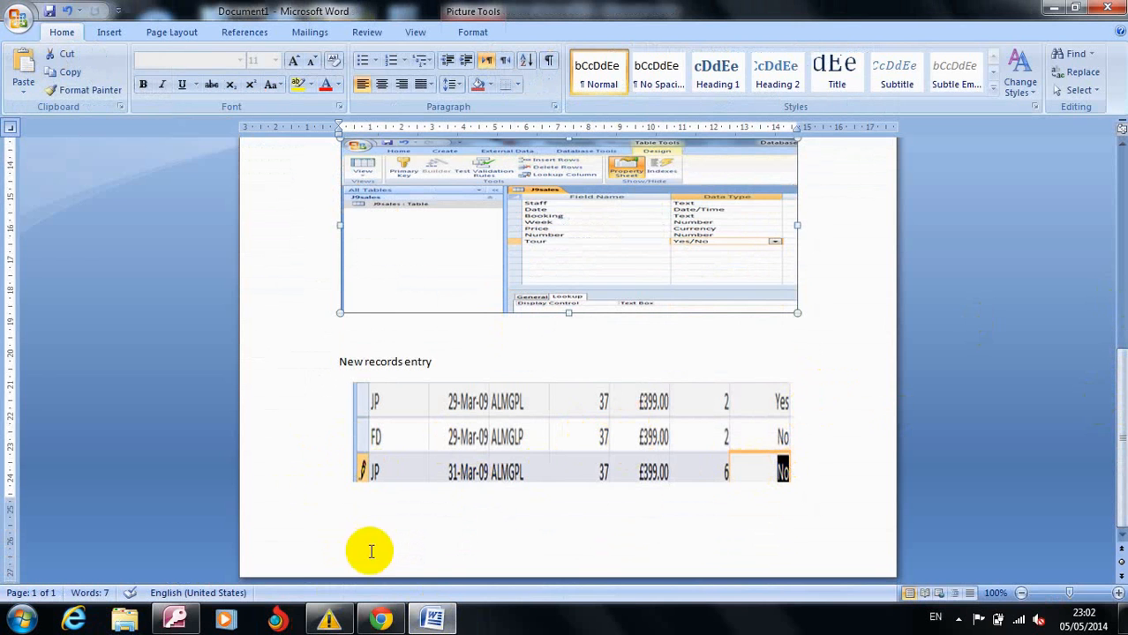
Check task 41 in the question paper and save the new J9sales records in the Access database.
{"action": "left_click", "coordinate": [386, 620]}
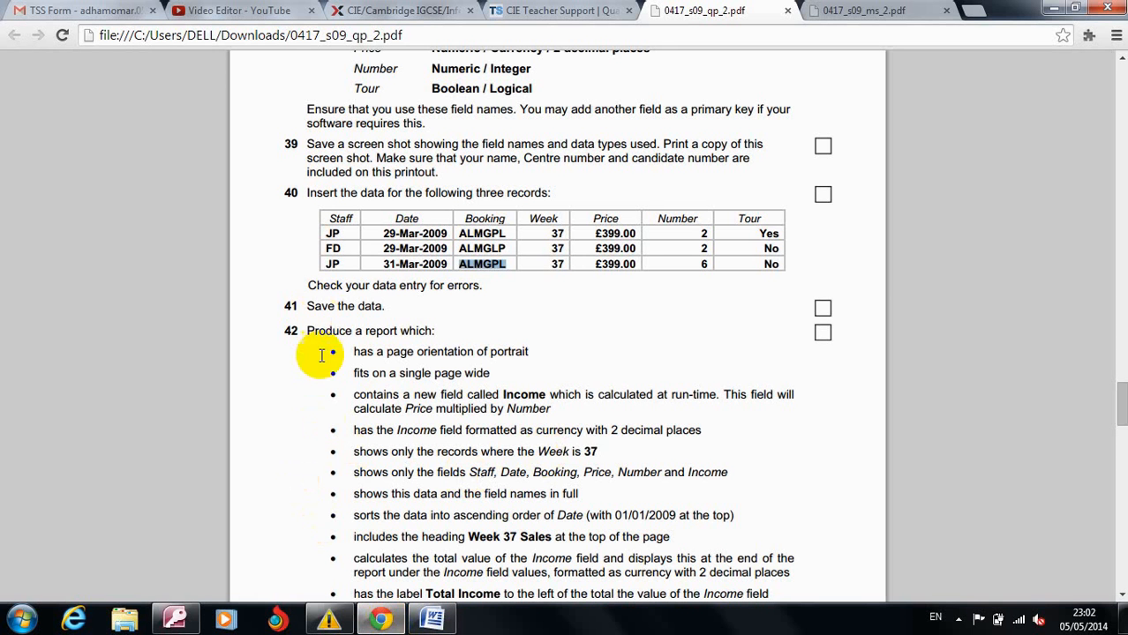
{"action": "left_click", "coordinate": [381, 620]}
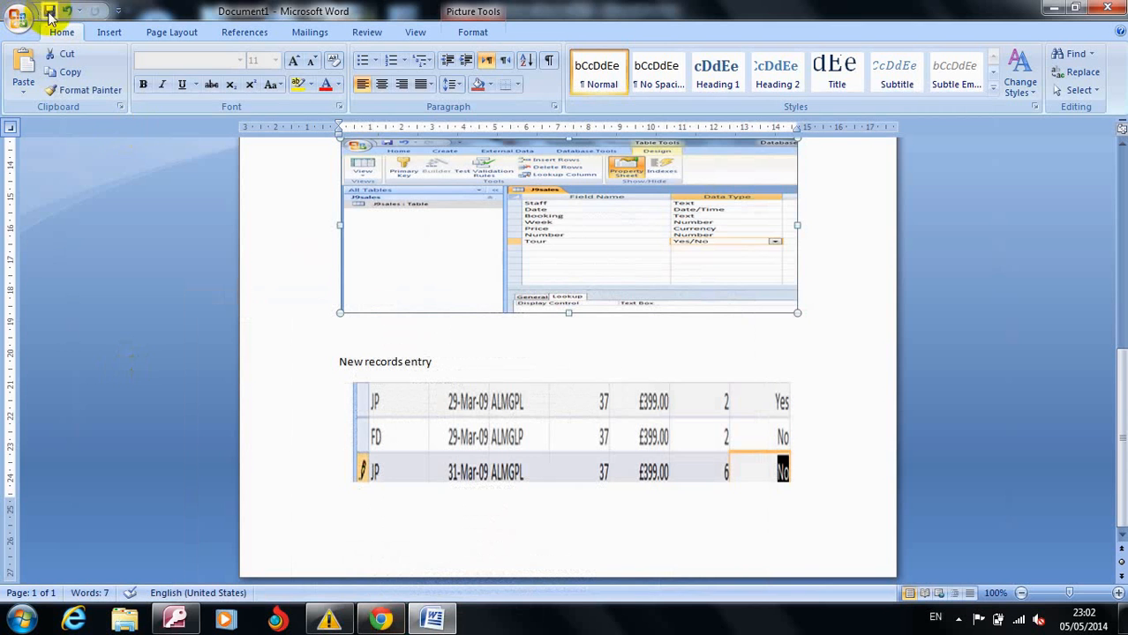
{"action": "left_click", "coordinate": [174, 616]}
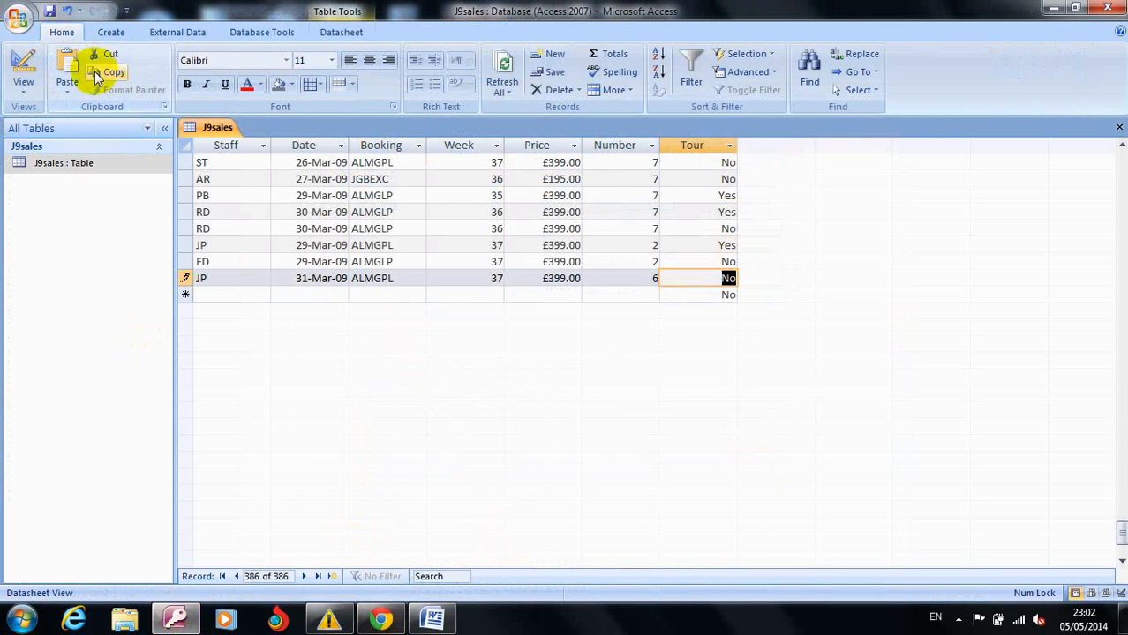
{"action": "left_click", "coordinate": [49, 12]}
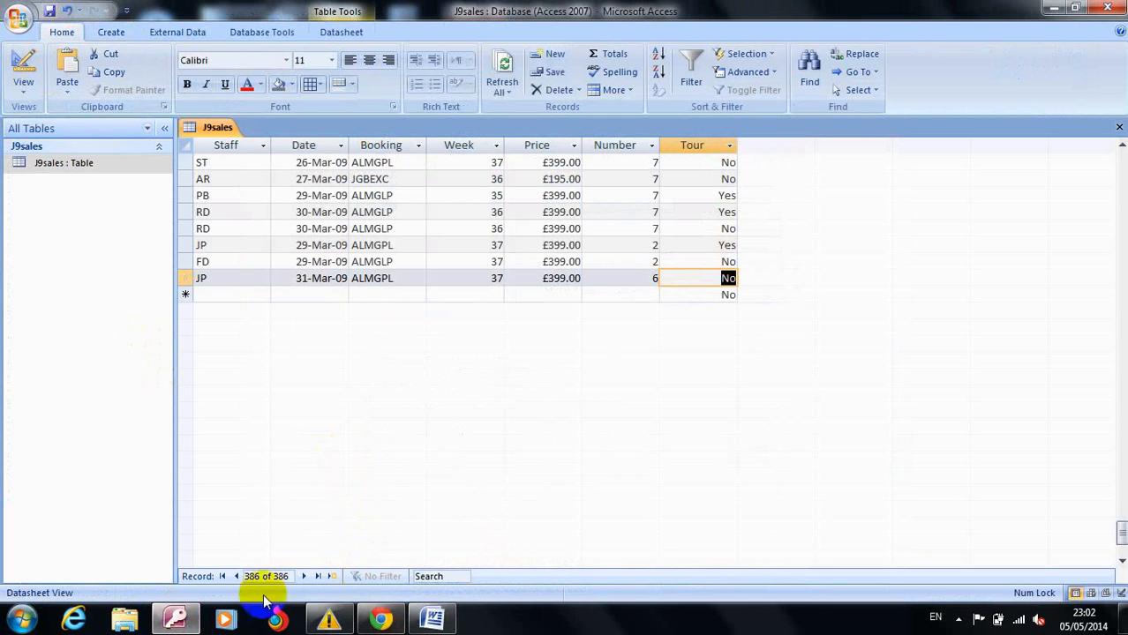
{"action": "left_click_drag", "start_coordinate": [190, 623], "coordinate": [390, 620]}
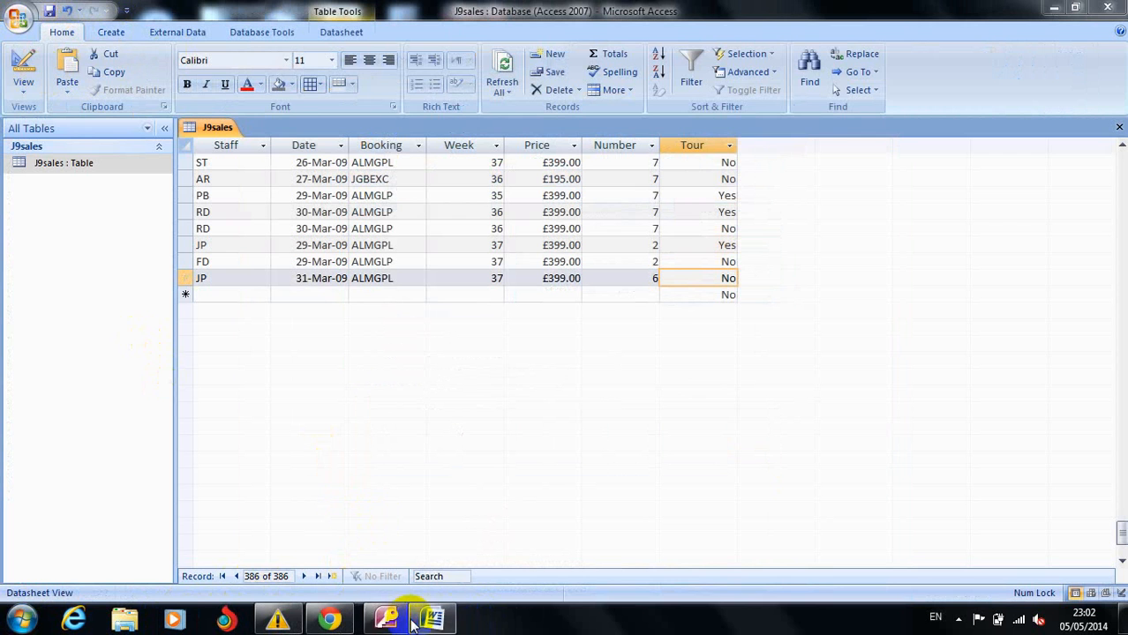
Following task 42, set up a simple detail query containing all the fields of the J9sales table.
{"action": "left_click", "coordinate": [328, 620]}
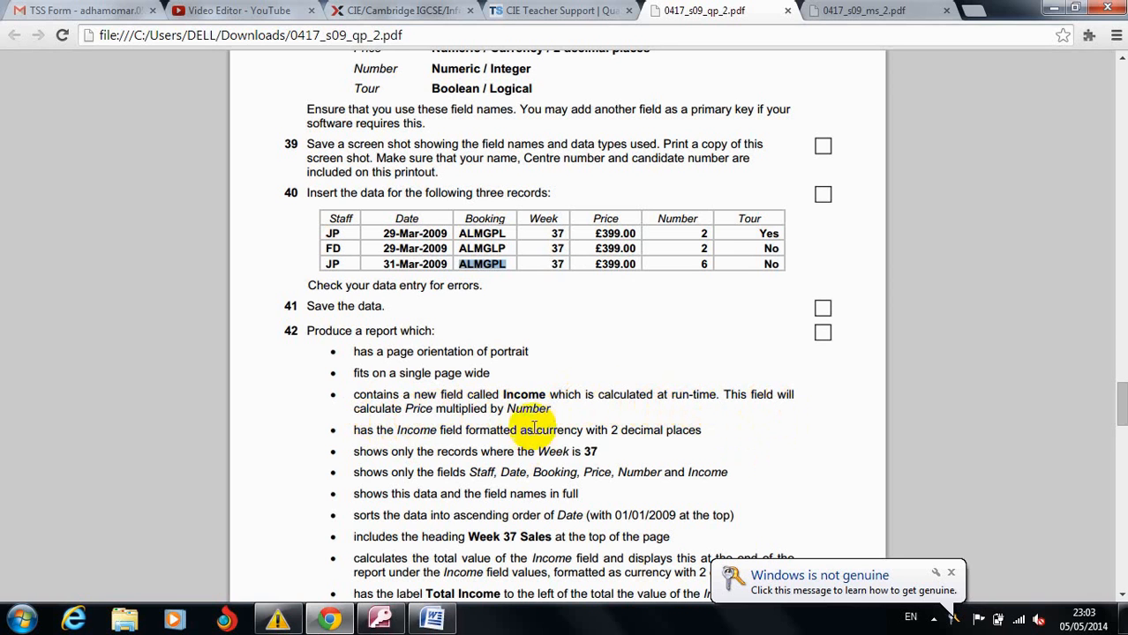
{"action": "left_click", "coordinate": [380, 619]}
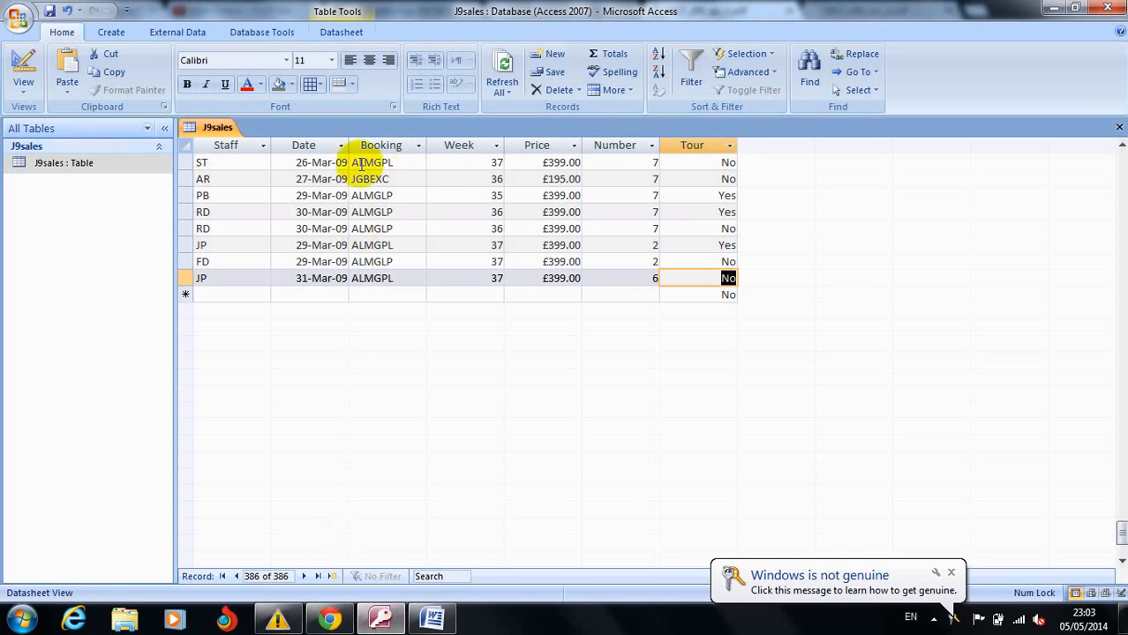
{"action": "left_click", "coordinate": [112, 32]}
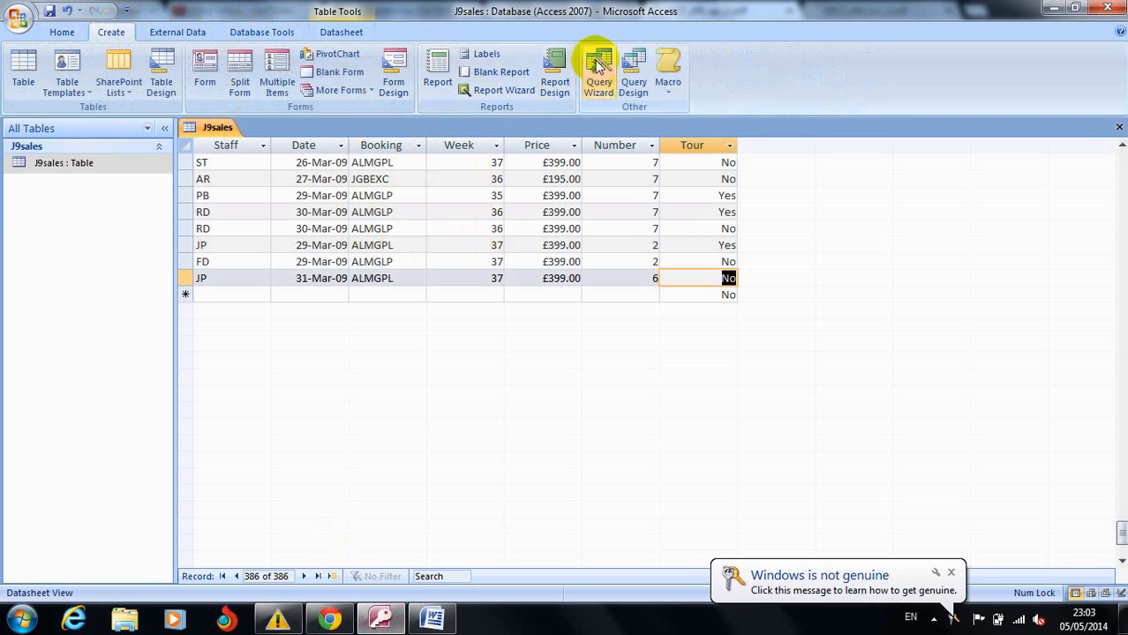
{"action": "left_click", "coordinate": [600, 87]}
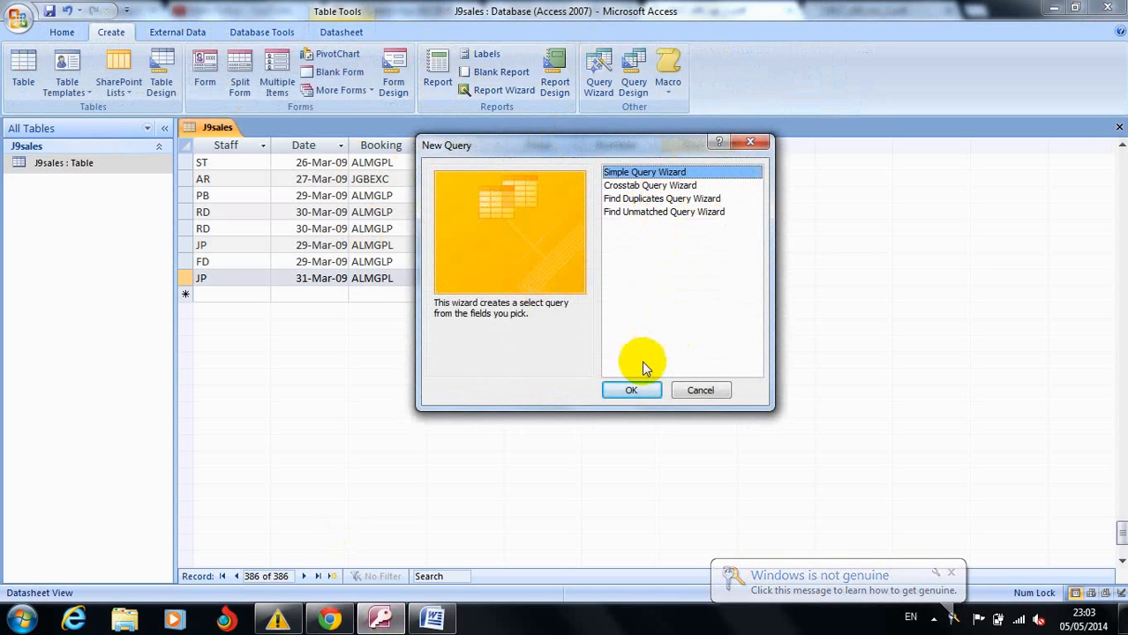
{"action": "left_click", "coordinate": [640, 389]}
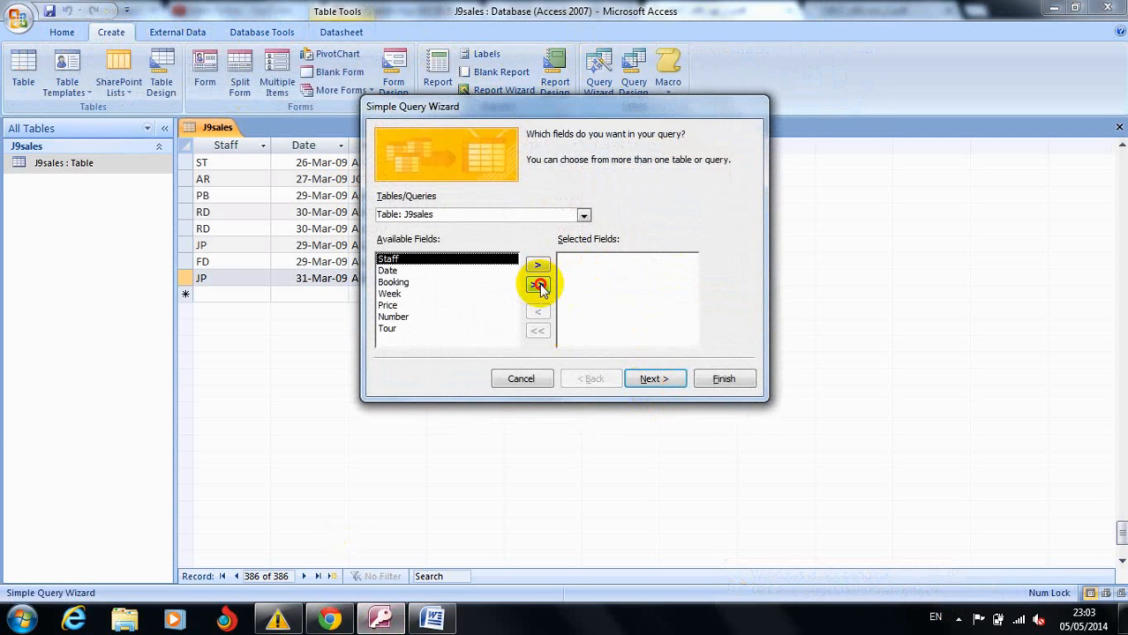
{"action": "left_click", "coordinate": [539, 285]}
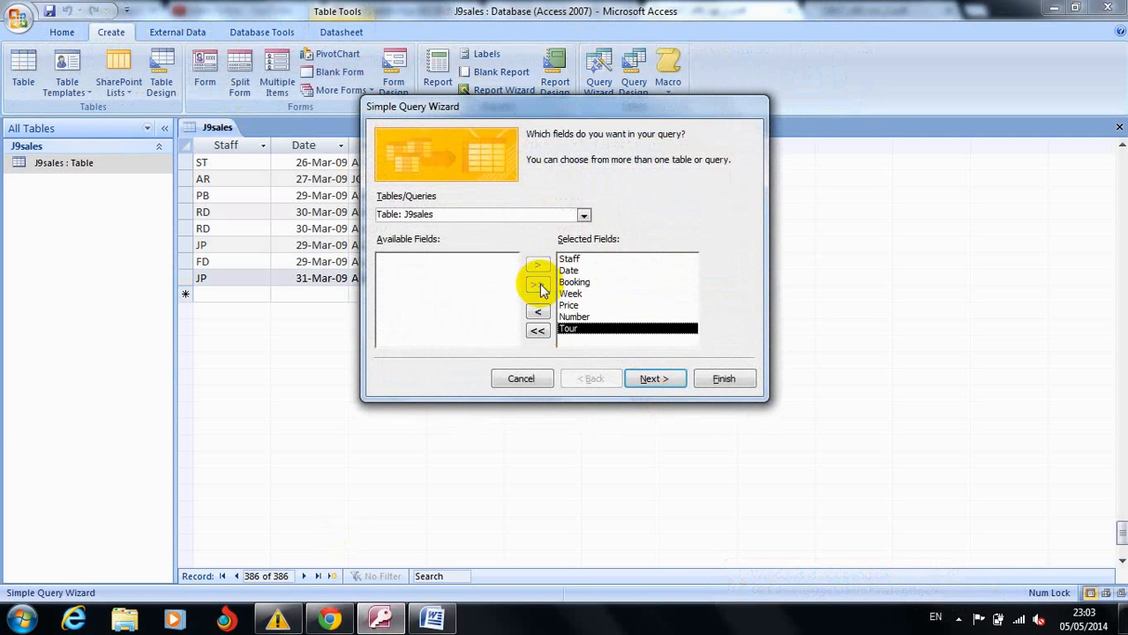
{"action": "left_click", "coordinate": [653, 378]}
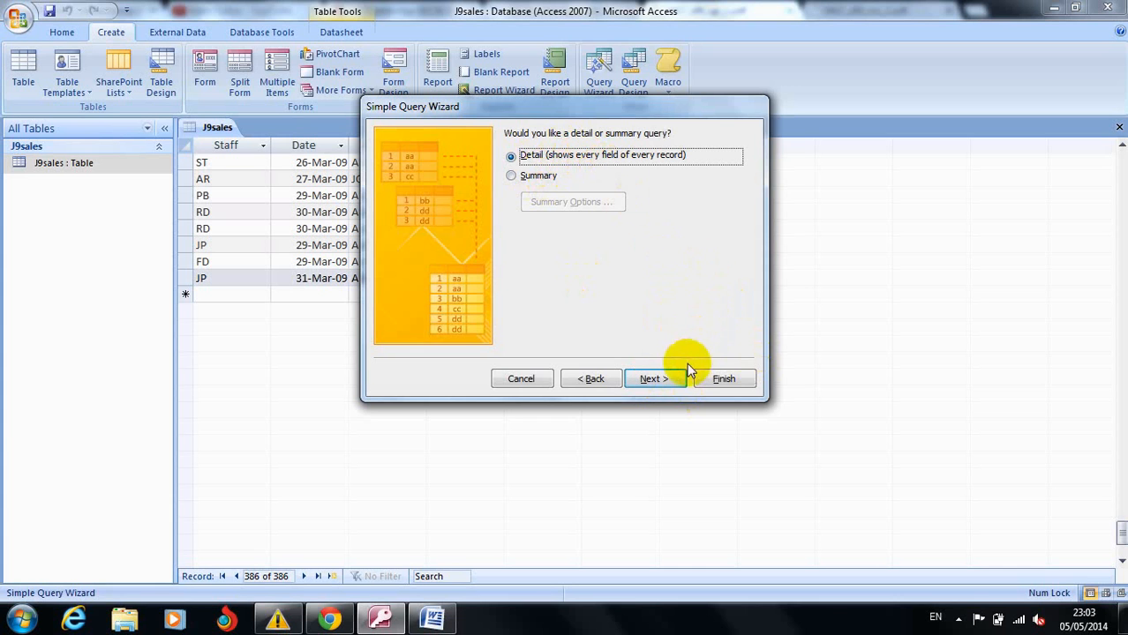
{"action": "left_click", "coordinate": [663, 380]}
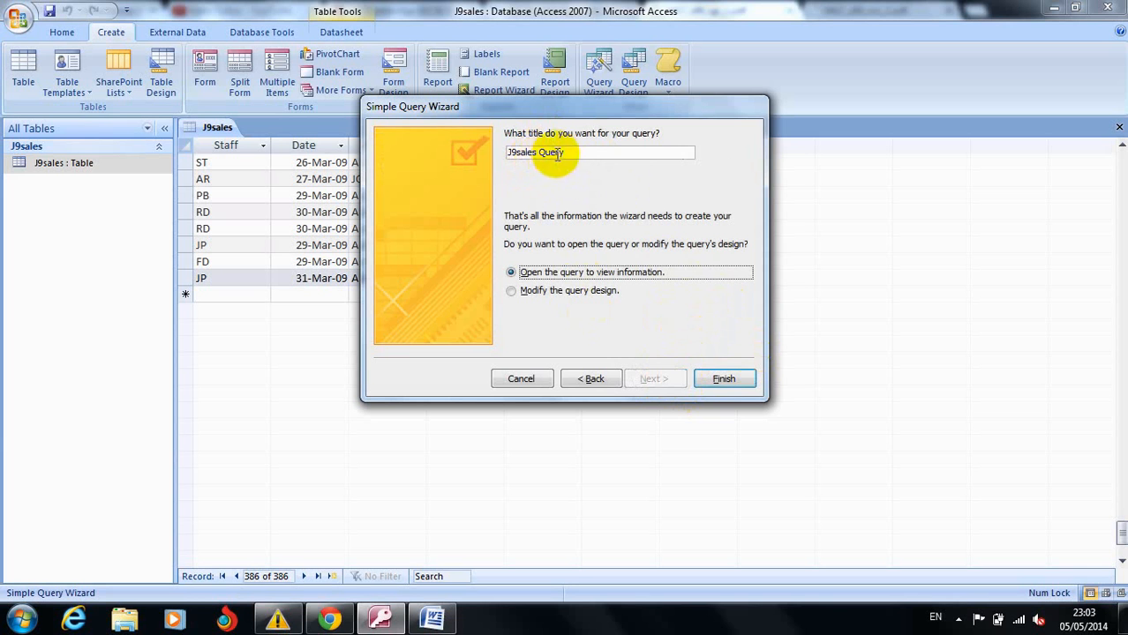
Title the query Week 37 Sales, copying the heading from task 42 in the question paper, and finish creating it.
{"action": "left_click_drag", "start_coordinate": [571, 165], "coordinate": [519, 159]}
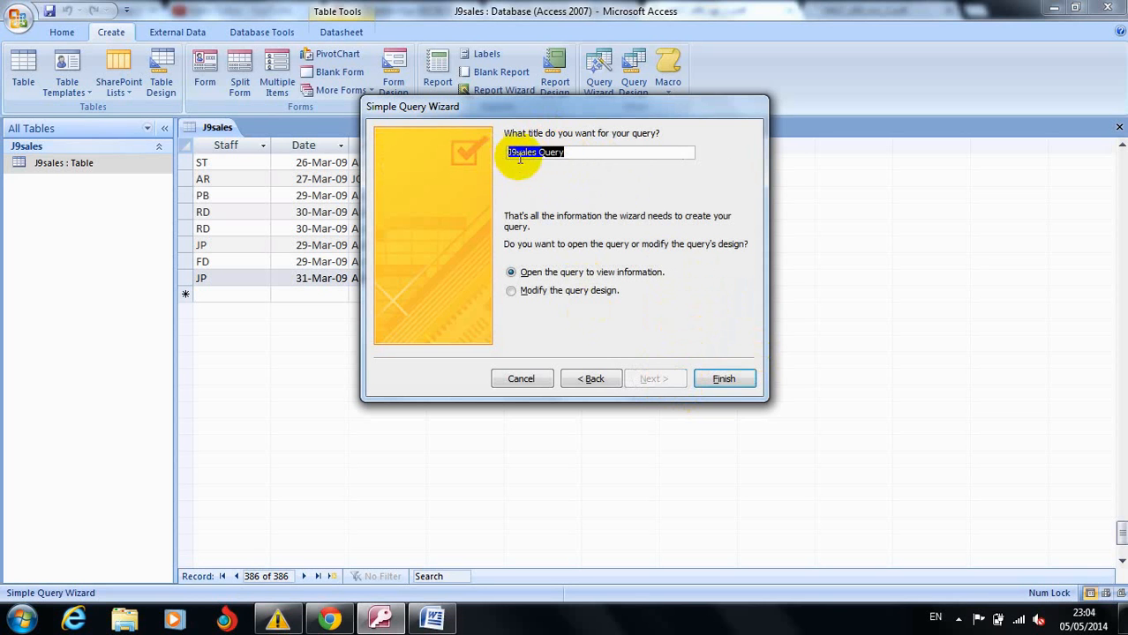
{"action": "left_click", "coordinate": [328, 619]}
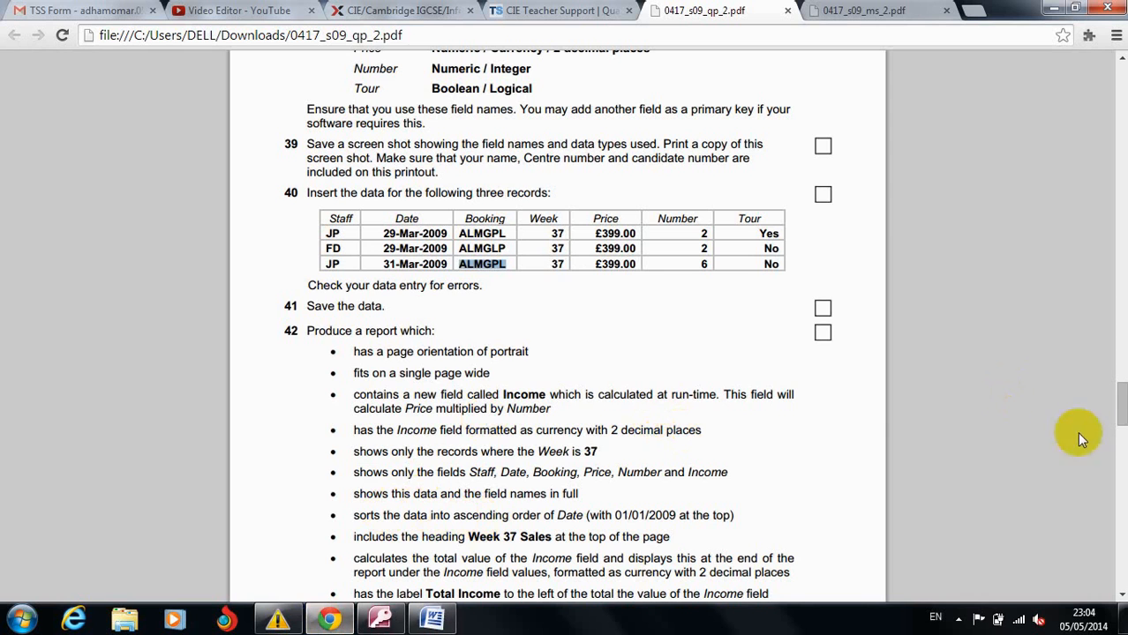
{"action": "left_click_drag", "start_coordinate": [1119, 409], "coordinate": [1118, 415]}
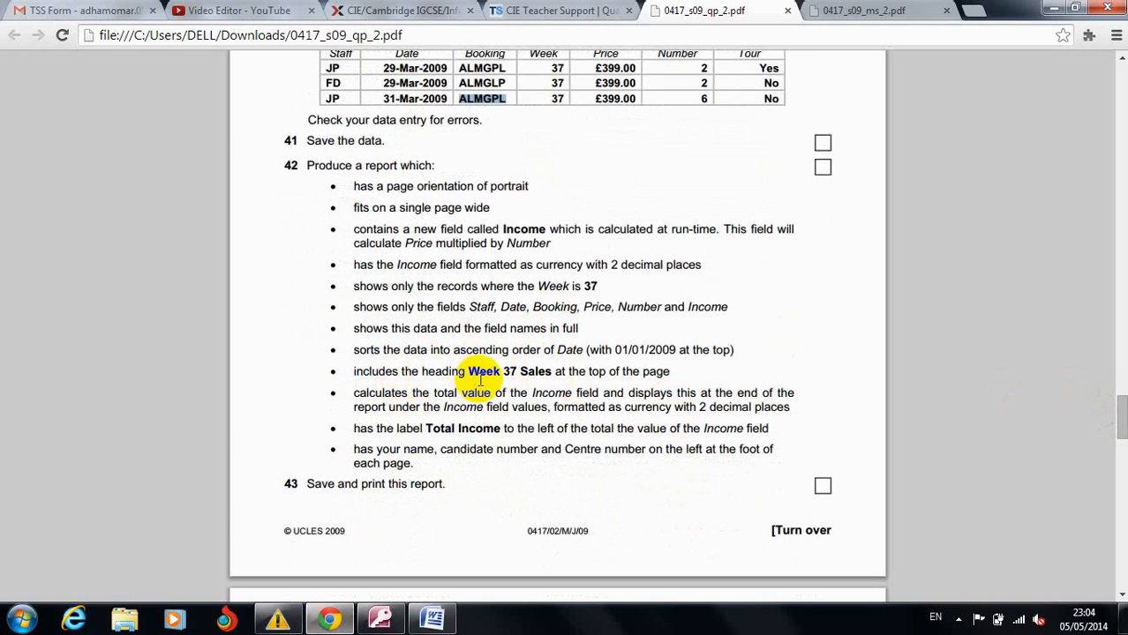
{"action": "left_click_drag", "start_coordinate": [468, 371], "coordinate": [550, 372]}
{"action": "key", "text": "ctrl+c"}
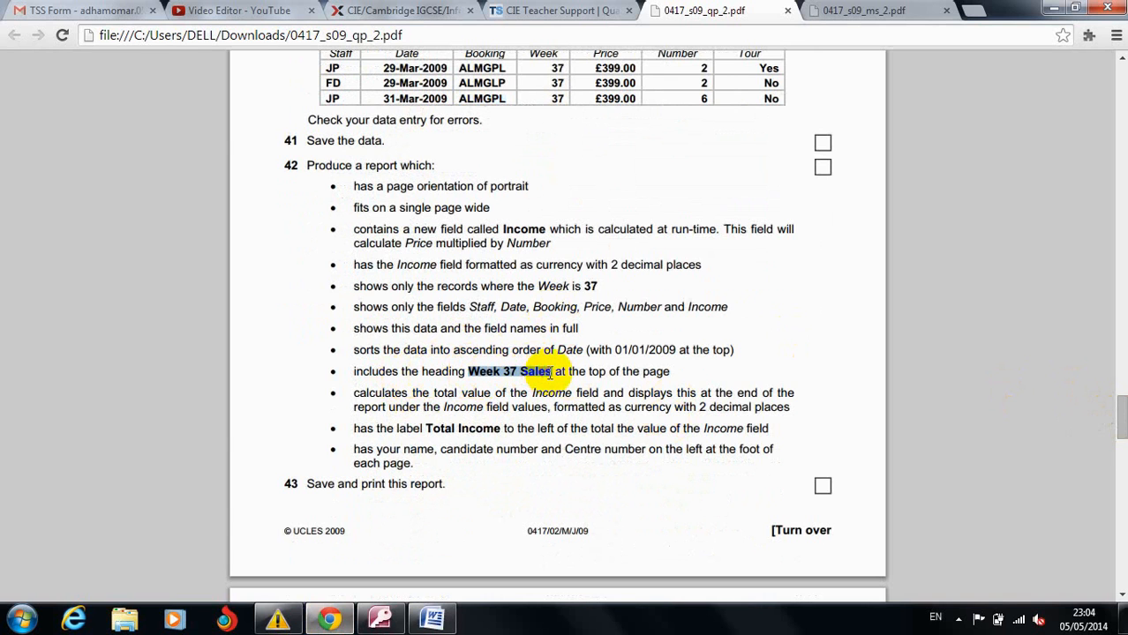
{"action": "left_click", "coordinate": [374, 624]}
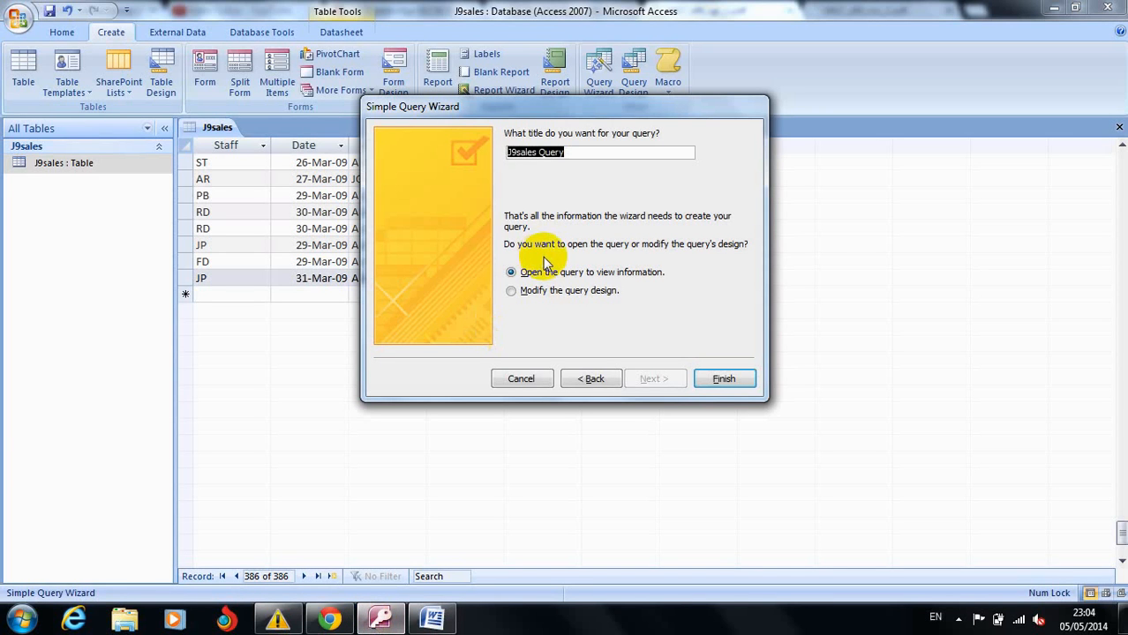
{"action": "key", "text": "ctrl+v"}
{"action": "left_click", "coordinate": [724, 380]}
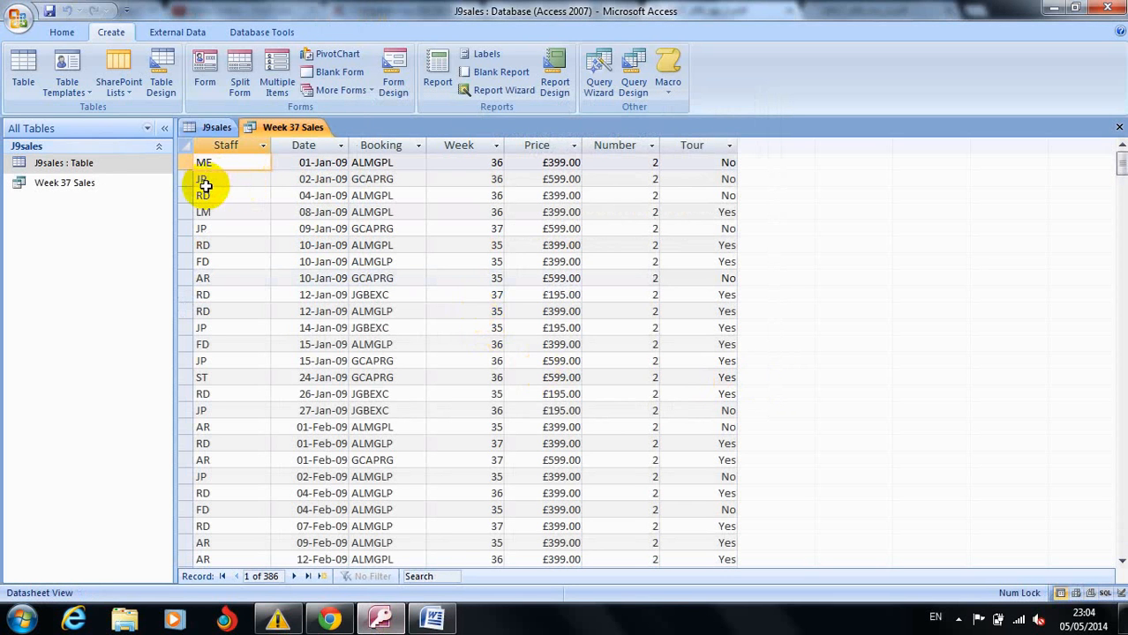
Select the Week 37 Sales query and show it in Design View.
{"action": "left_click", "coordinate": [125, 160]}
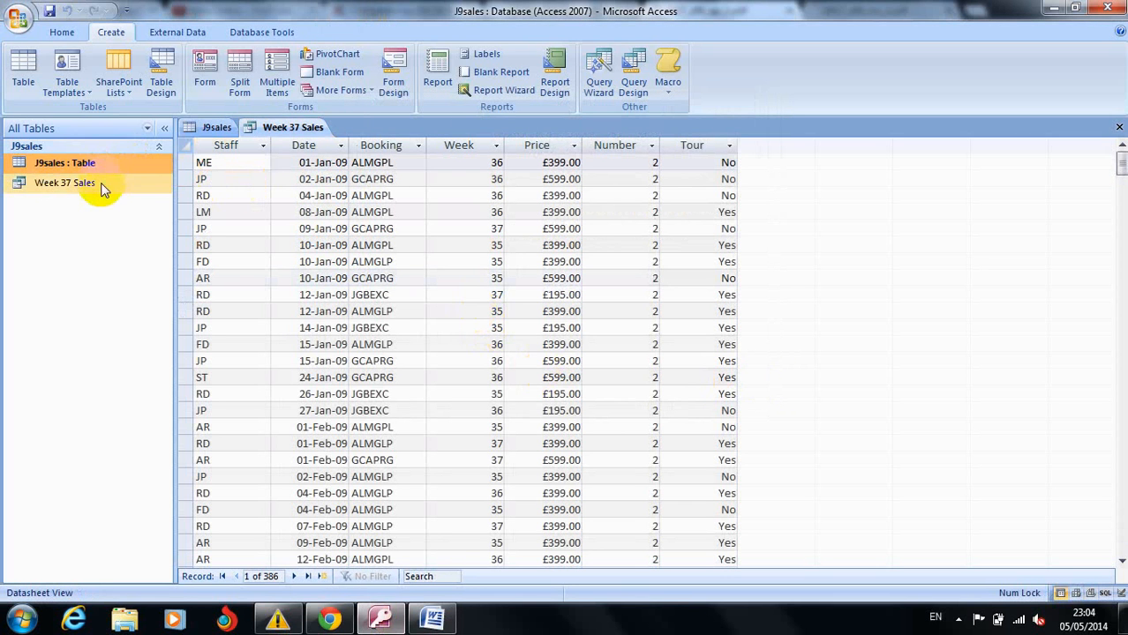
{"action": "left_click", "coordinate": [100, 183]}
{"action": "left_click", "coordinate": [105, 165]}
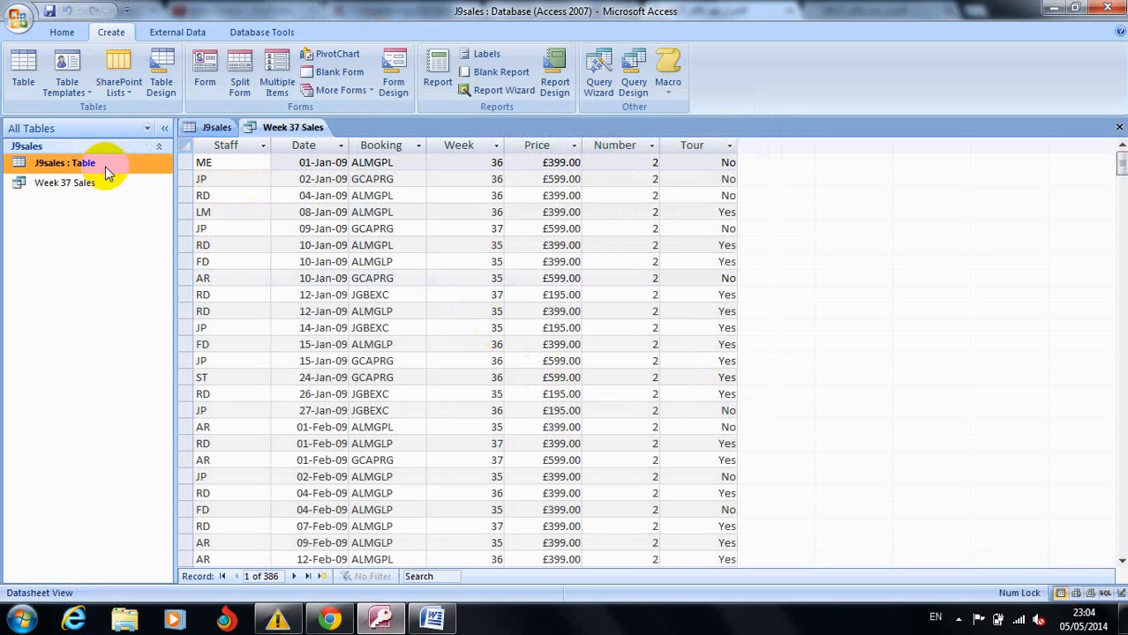
{"action": "left_click", "coordinate": [87, 184]}
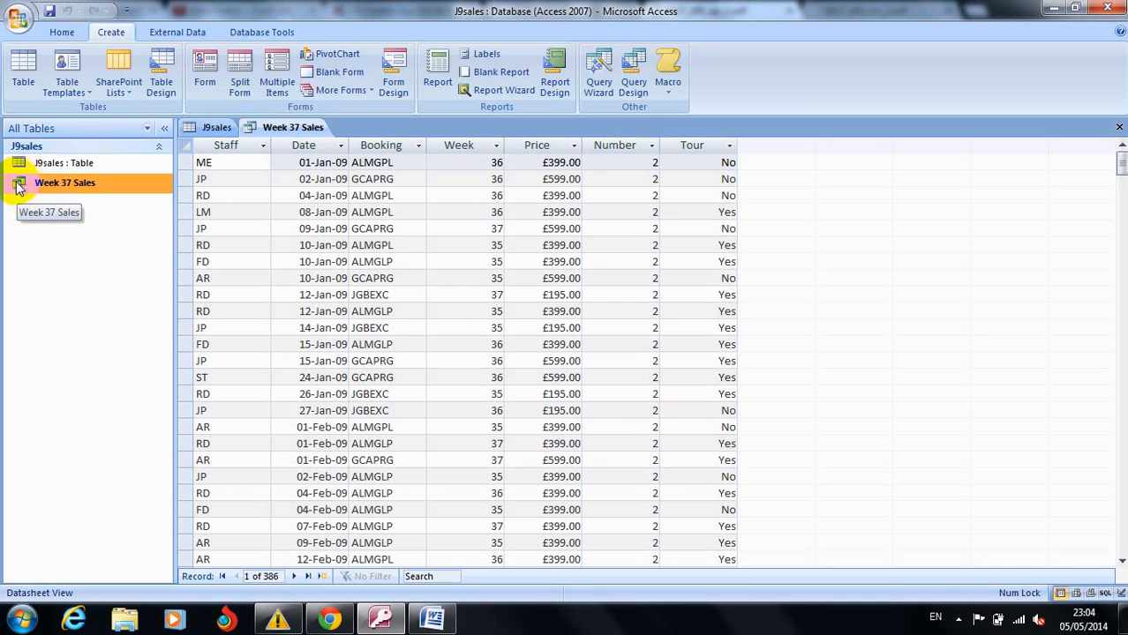
{"action": "left_click", "coordinate": [69, 31]}
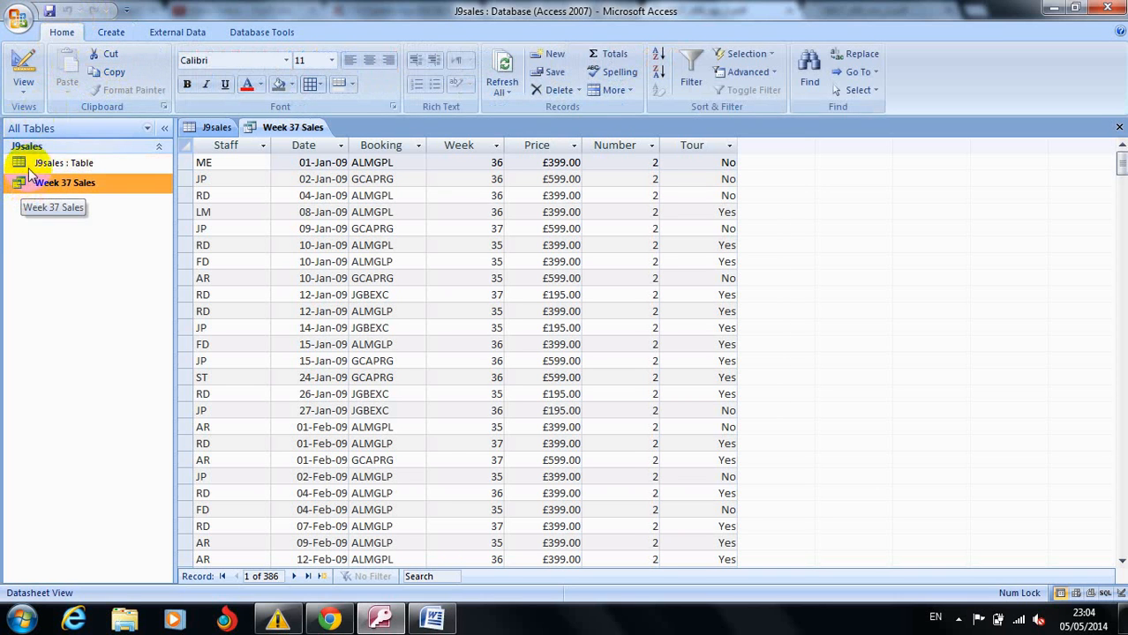
{"action": "left_click", "coordinate": [23, 89]}
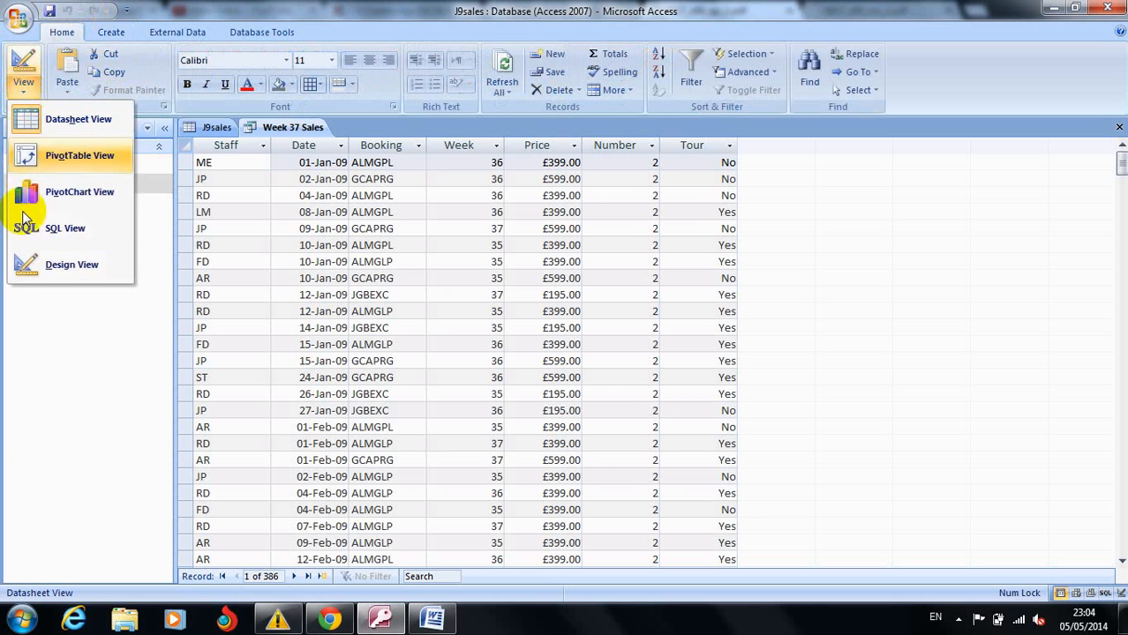
{"action": "left_click", "coordinate": [33, 264]}
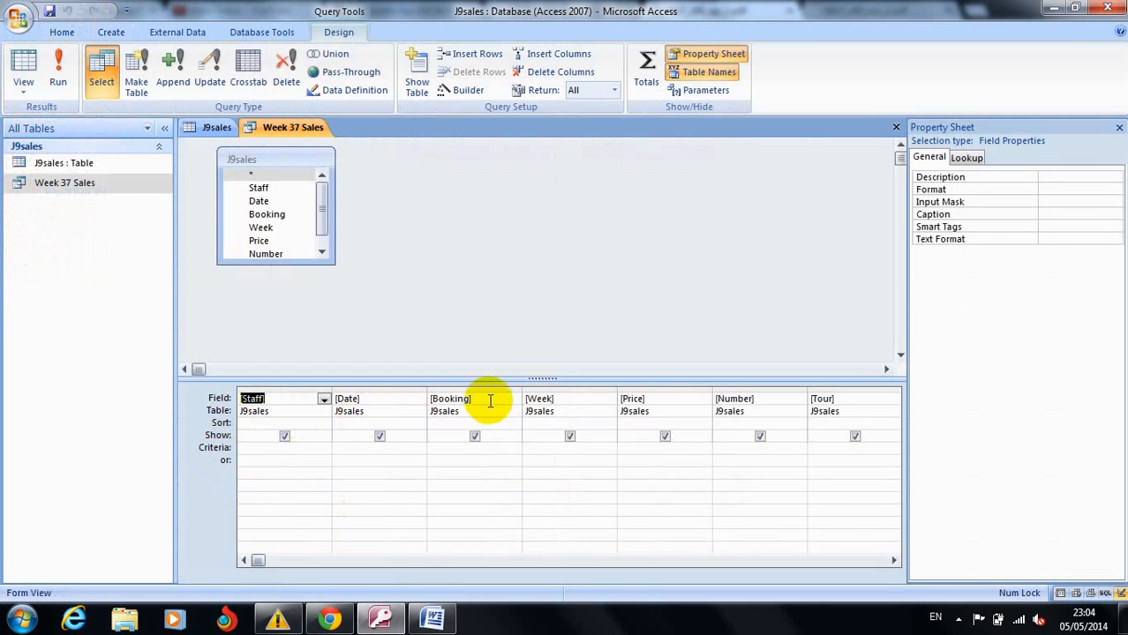
Following task 42 in the question paper, add a calculated field Income: [Price]*[Number] in the first empty column after Tour.
{"action": "left_click", "coordinate": [329, 619]}
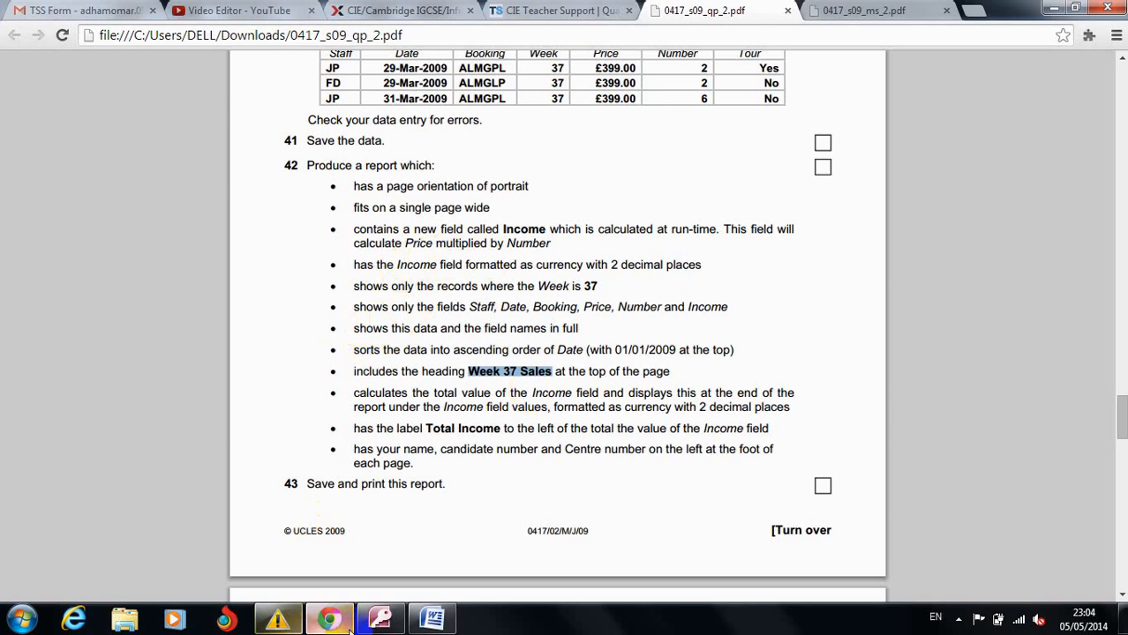
{"action": "left_click", "coordinate": [381, 622]}
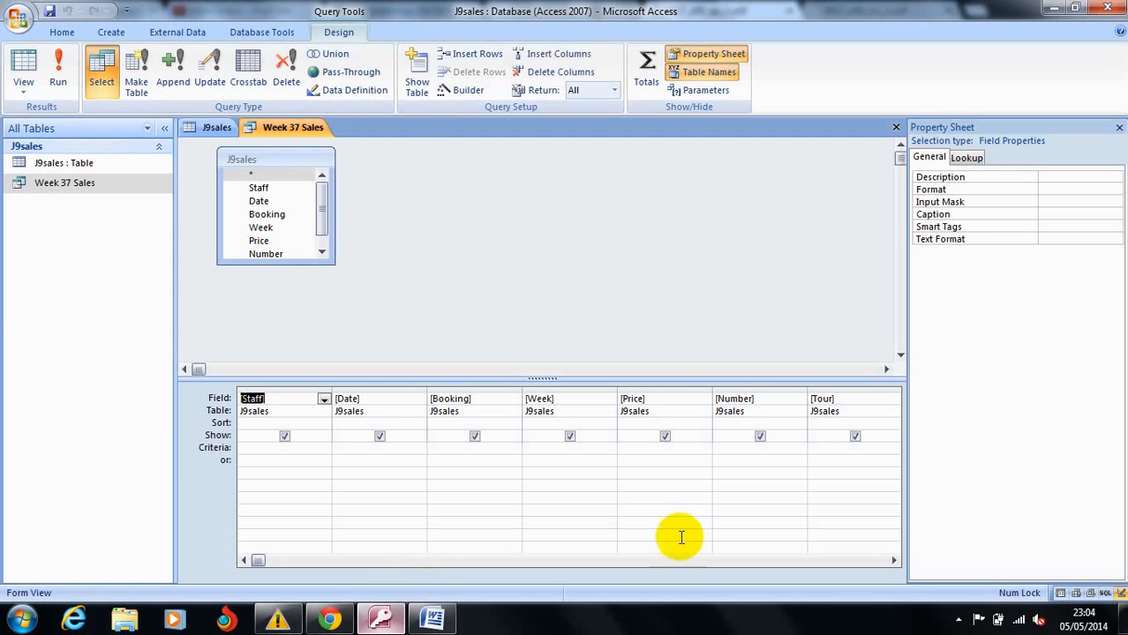
{"action": "left_click", "coordinate": [896, 561]}
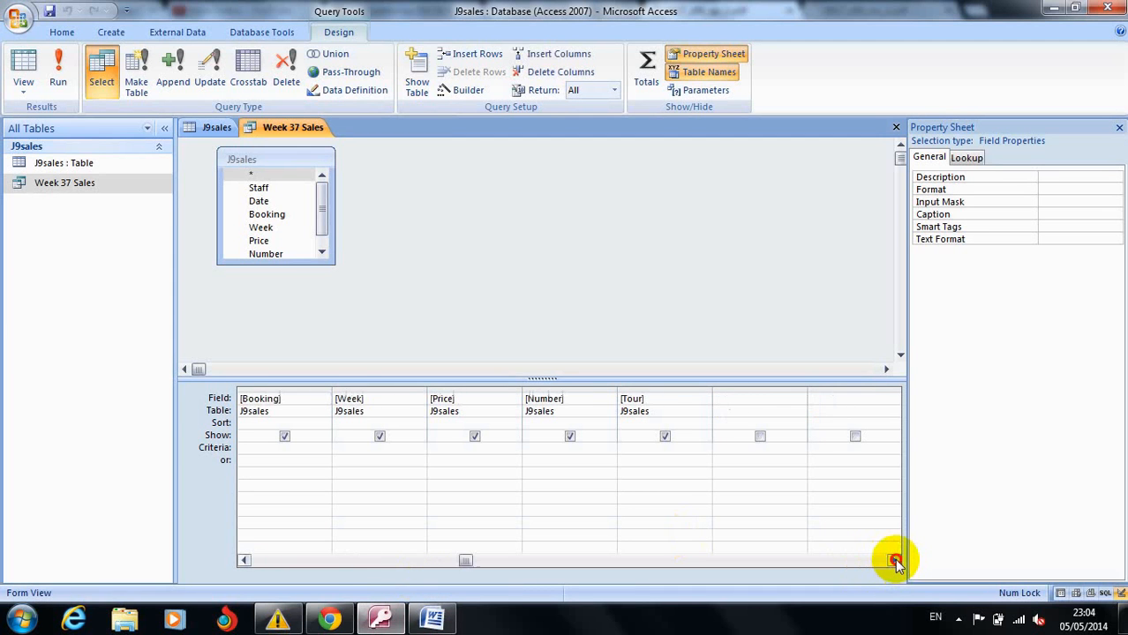
{"action": "left_click", "coordinate": [720, 402]}
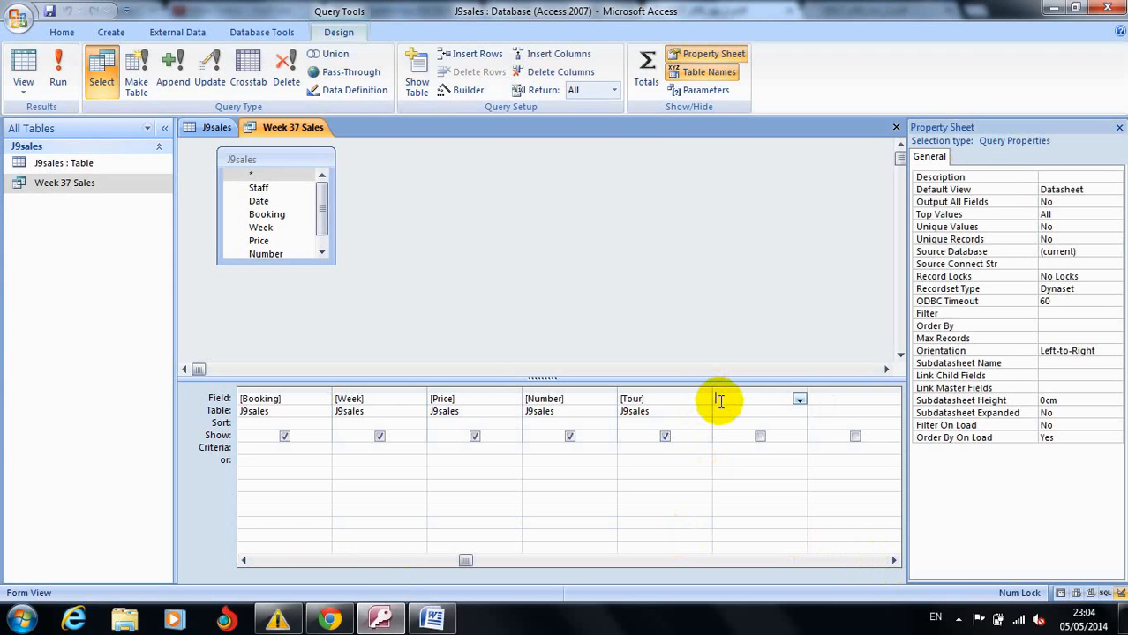
{"action": "left_click", "coordinate": [330, 620]}
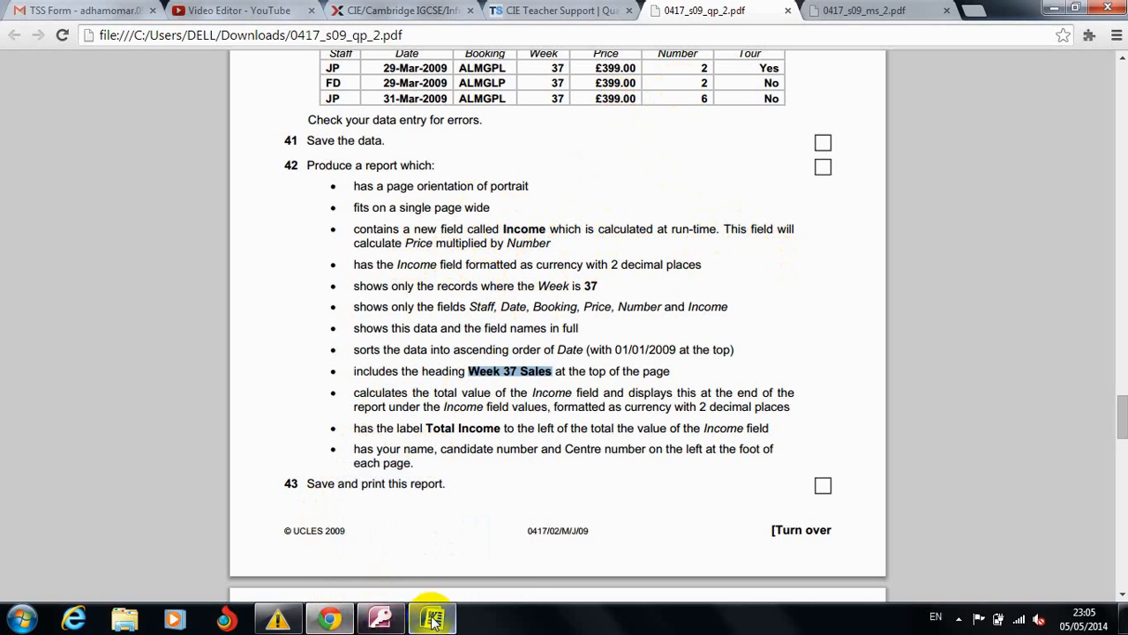
{"action": "left_click", "coordinate": [397, 624]}
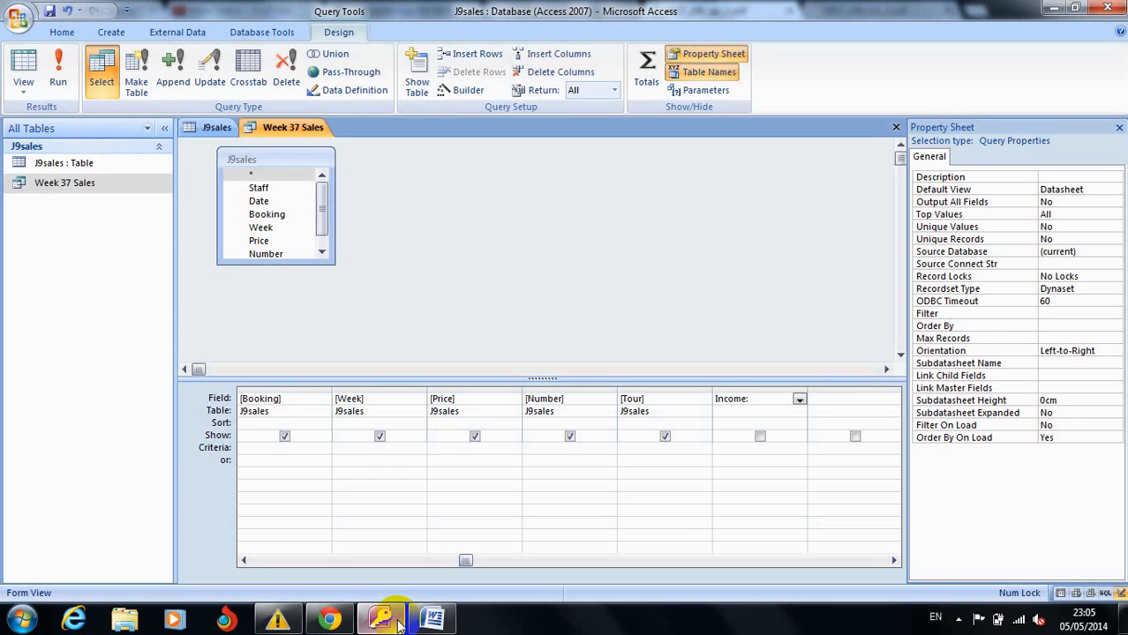
{"action": "type", "text": "Pr"}
{"action": "type", "text": "ice*Number"}
{"action": "key", "text": "Tab"}
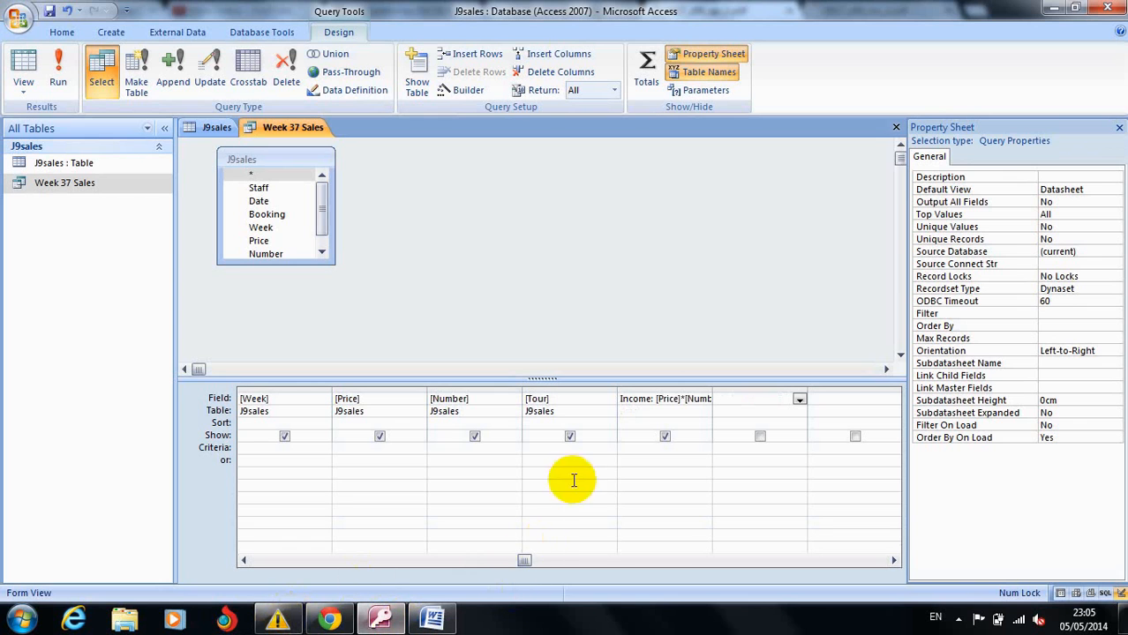
Set the Format property of the calculated Income field to Currency.
{"action": "left_click", "coordinate": [666, 399]}
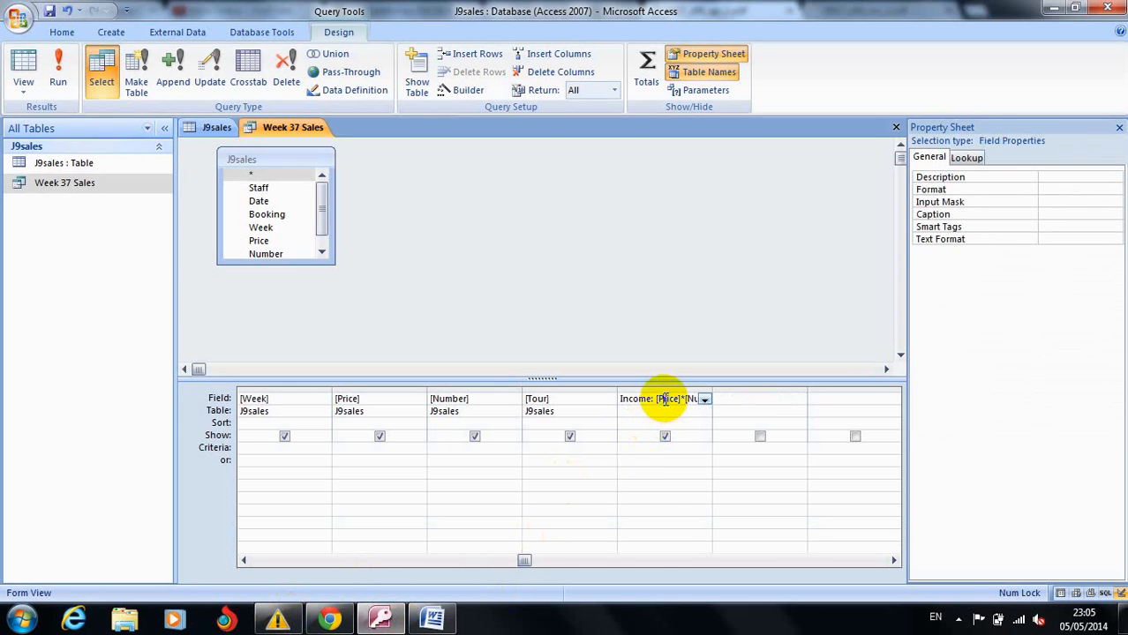
{"action": "right_click", "coordinate": [666, 399]}
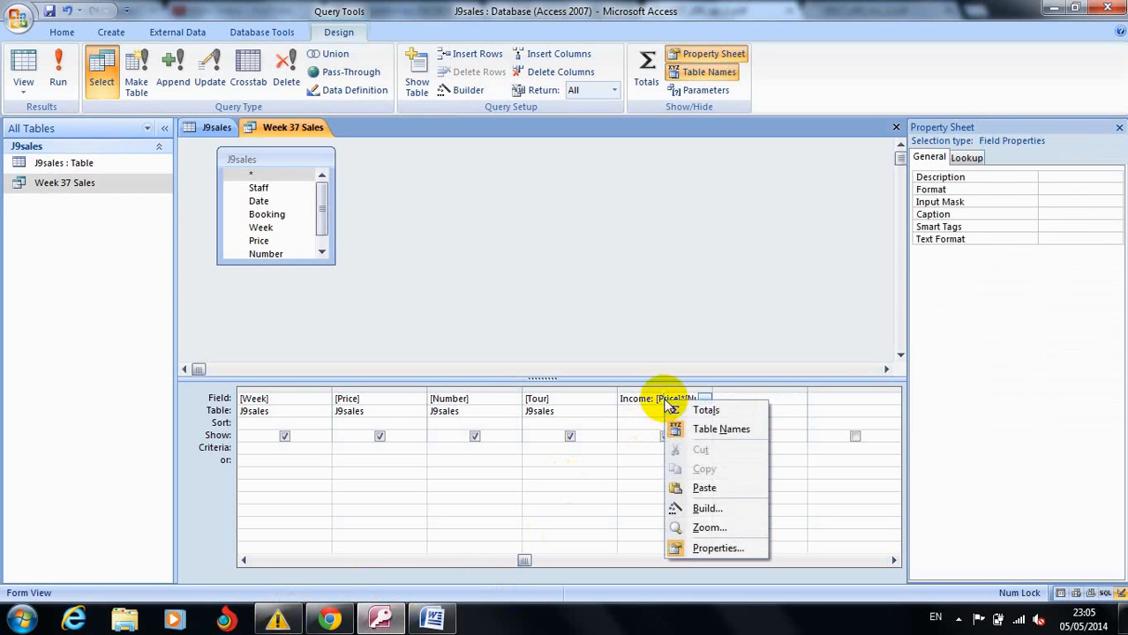
{"action": "left_click", "coordinate": [711, 549]}
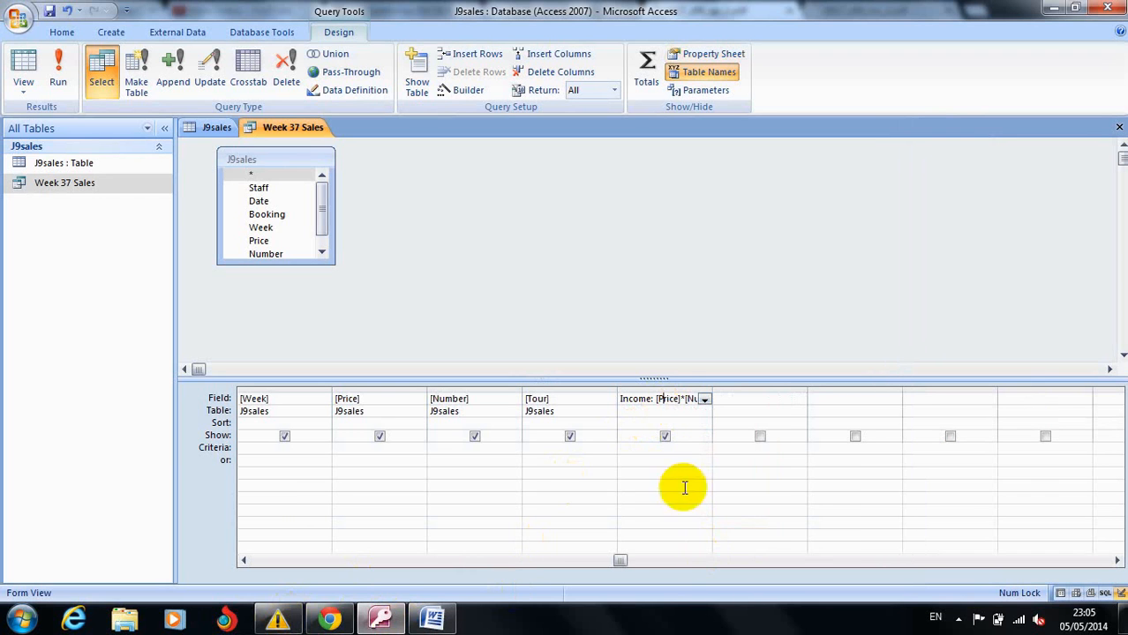
{"action": "left_click", "coordinate": [711, 54]}
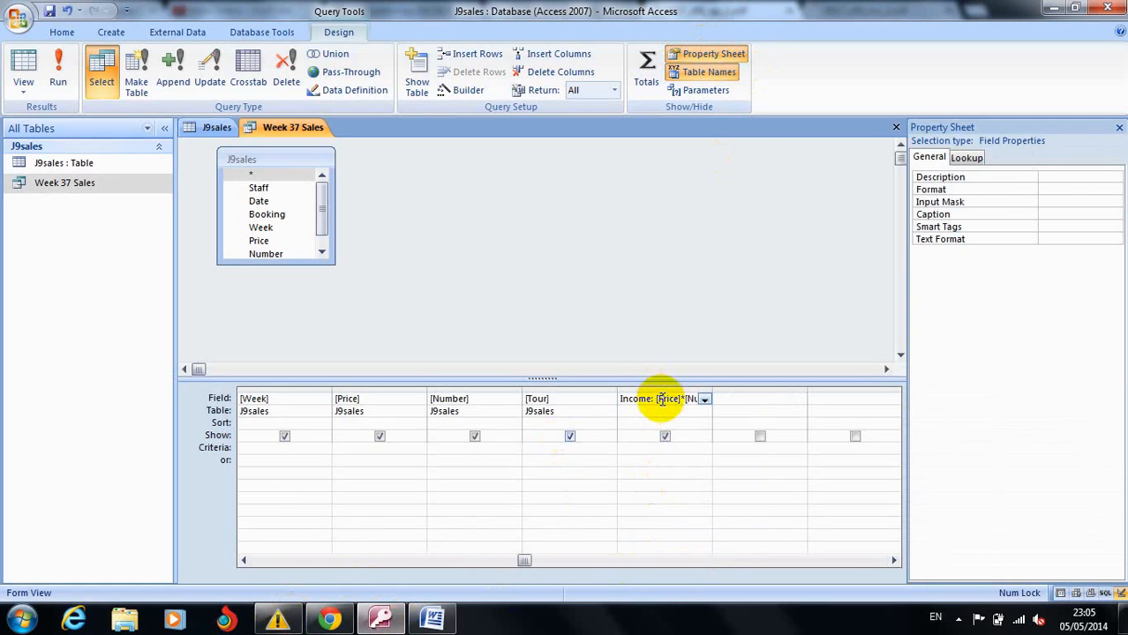
{"action": "left_click", "coordinate": [1057, 187]}
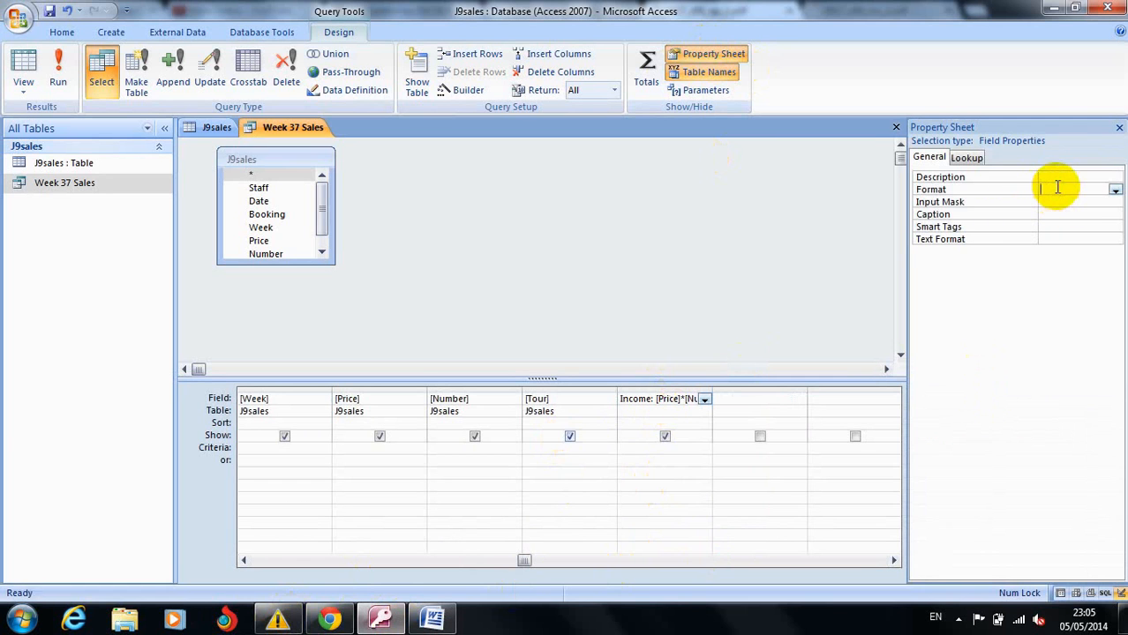
{"action": "left_click", "coordinate": [1114, 190]}
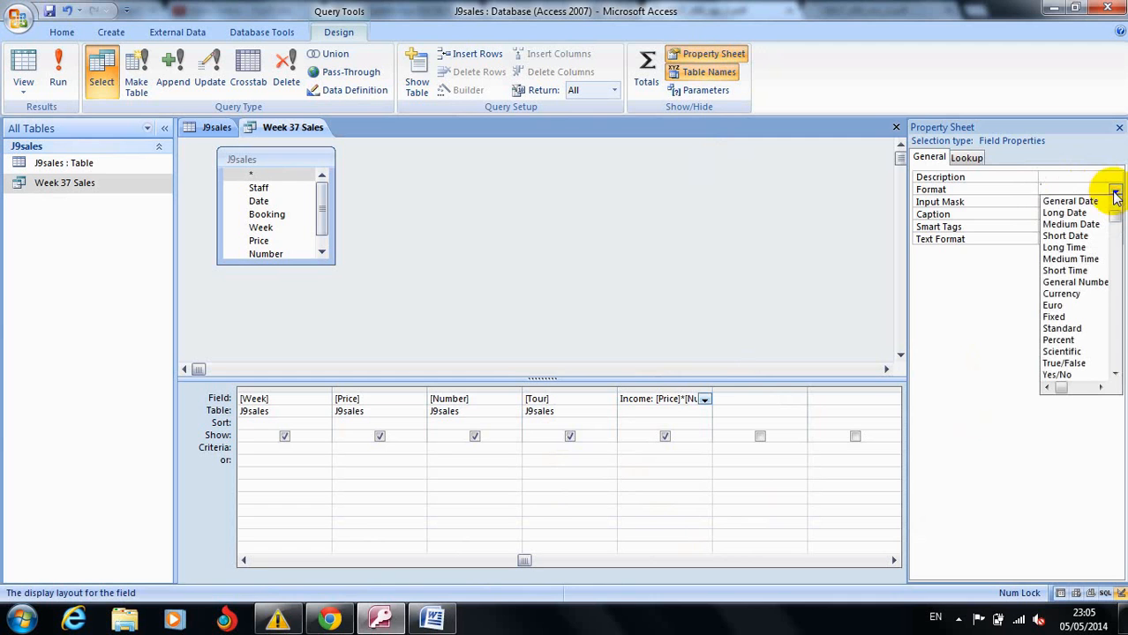
{"action": "left_click", "coordinate": [1059, 294]}
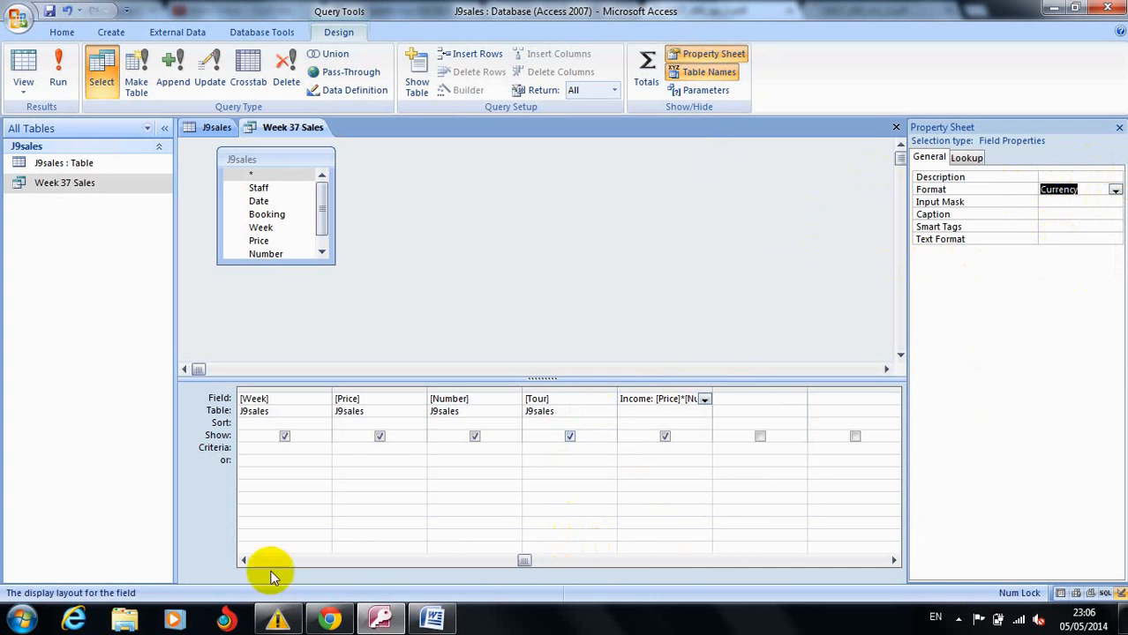
Check the record condition in task 42 of the question paper and set the Week field's criterion to 37.
{"action": "left_click", "coordinate": [328, 620]}
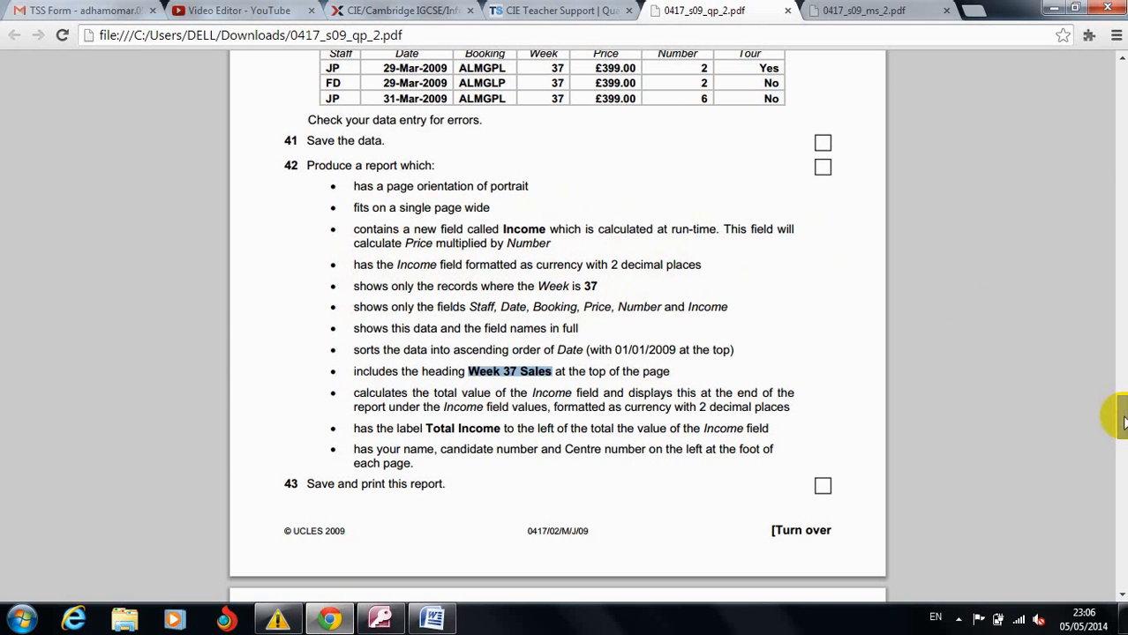
{"action": "mouse_move", "coordinate": [1120, 418]}
{"action": "left_mouse_down"}
{"action": "mouse_move", "coordinate": [1114, 398]}
{"action": "mouse_move", "coordinate": [1123, 411]}
{"action": "left_mouse_up"}
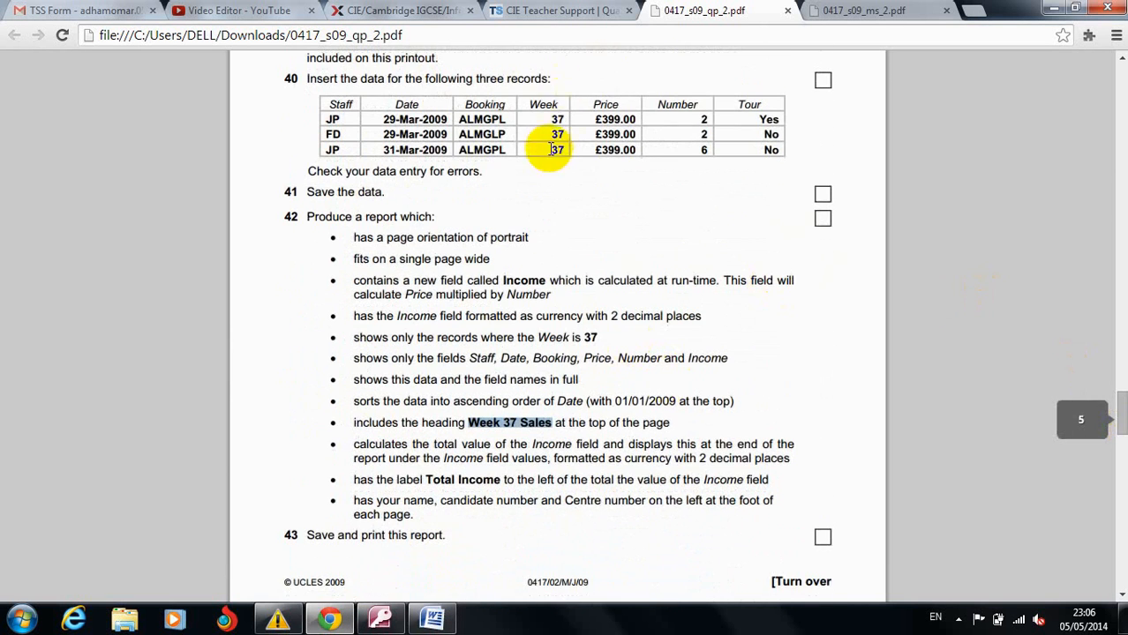
{"action": "left_click", "coordinate": [378, 618]}
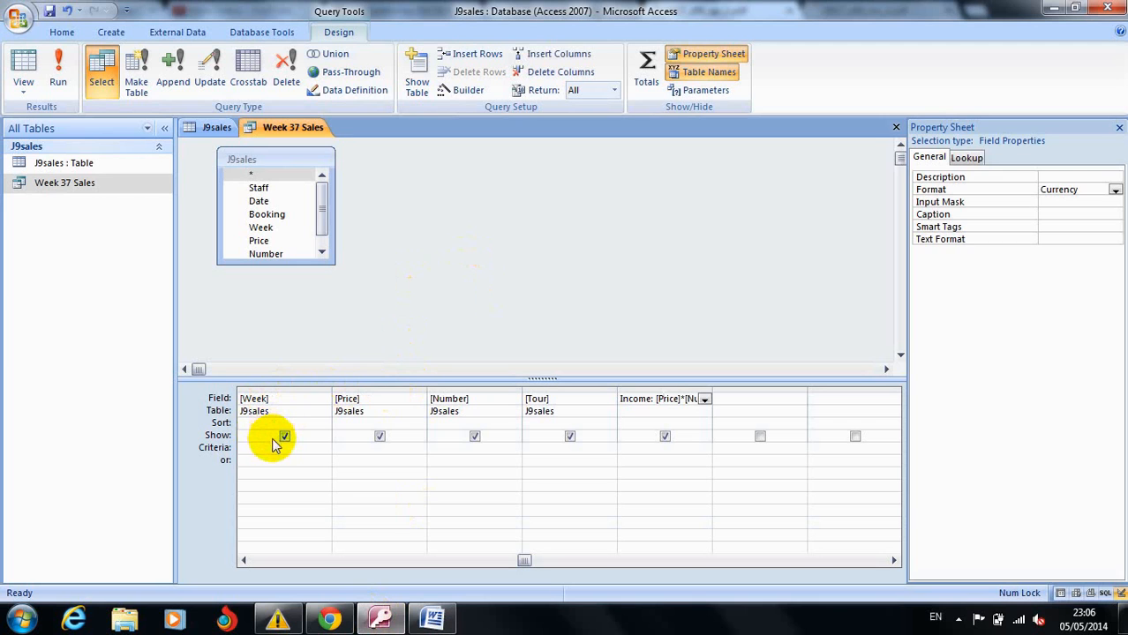
{"action": "left_click", "coordinate": [274, 444]}
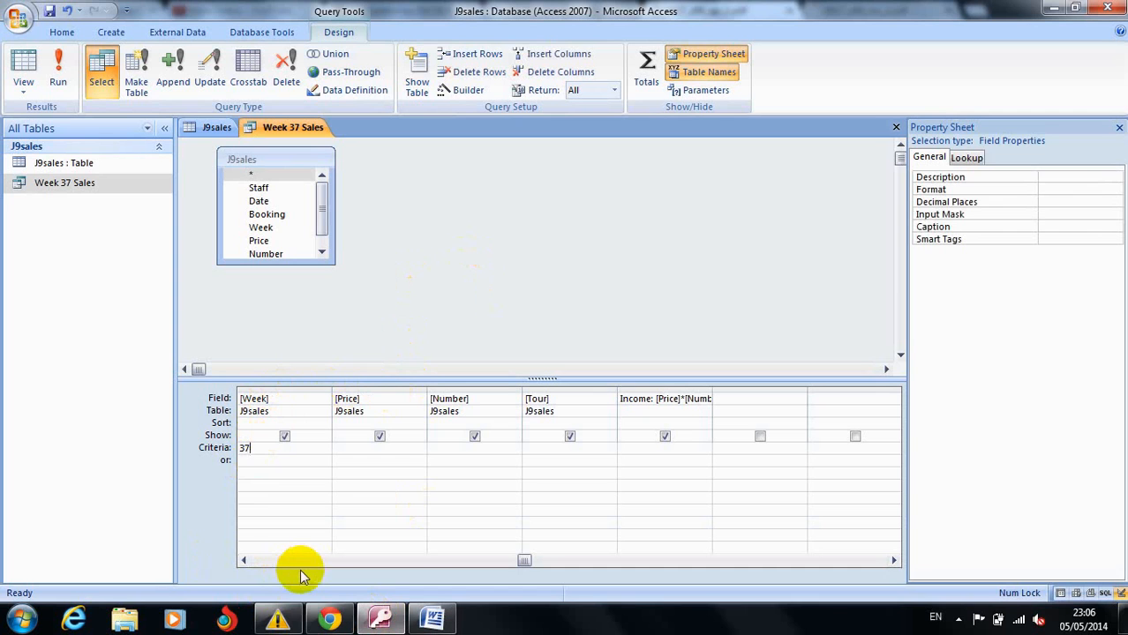
Check the sort order in task 42 of the question paper and sort the query's Date field in Ascending order.
{"action": "left_click", "coordinate": [244, 560]}
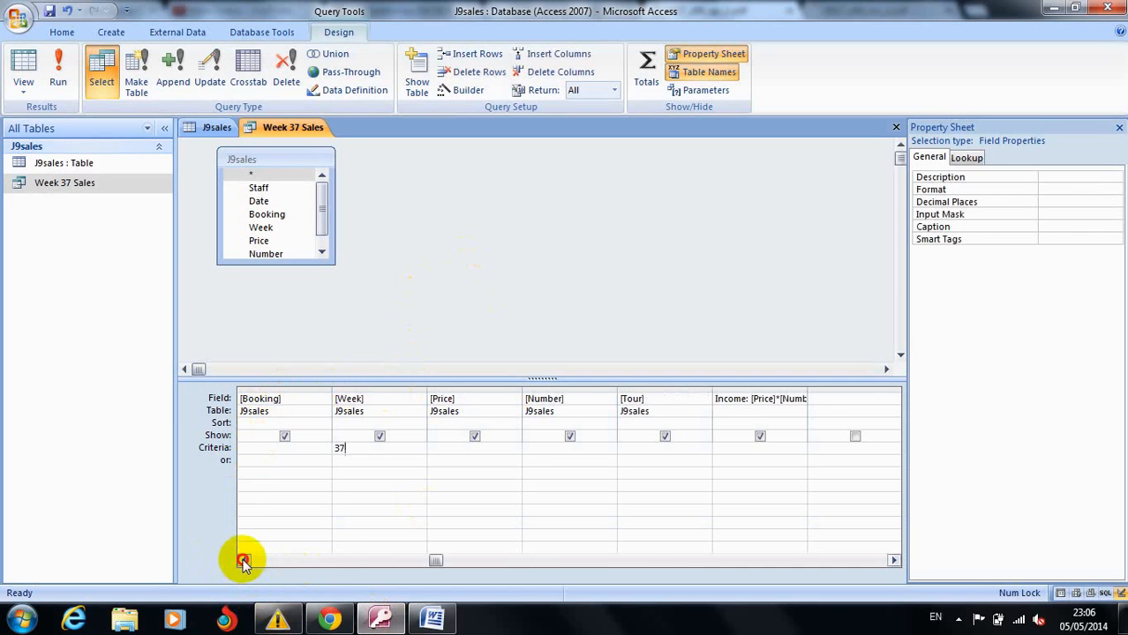
{"action": "left_click", "coordinate": [244, 560]}
{"action": "left_click", "coordinate": [243, 560]}
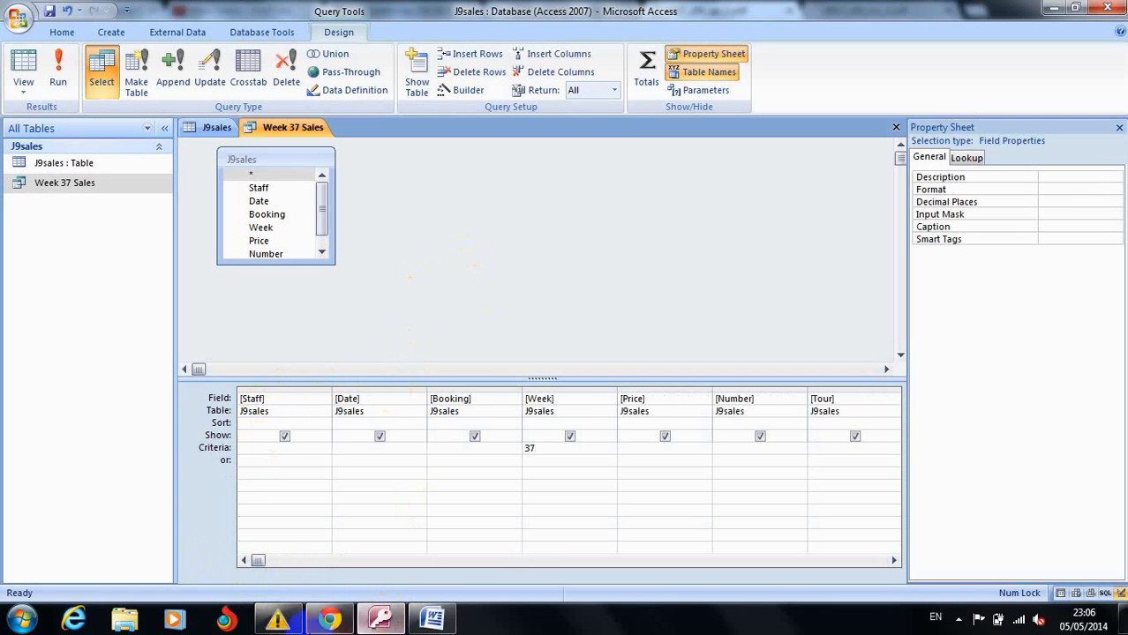
{"action": "left_click", "coordinate": [329, 618]}
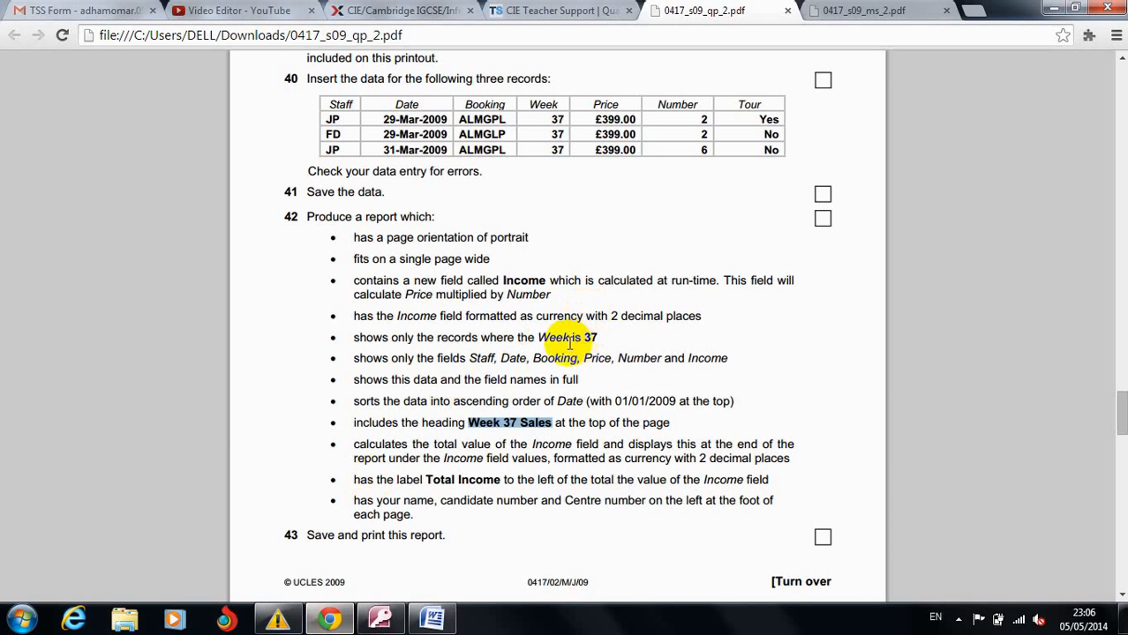
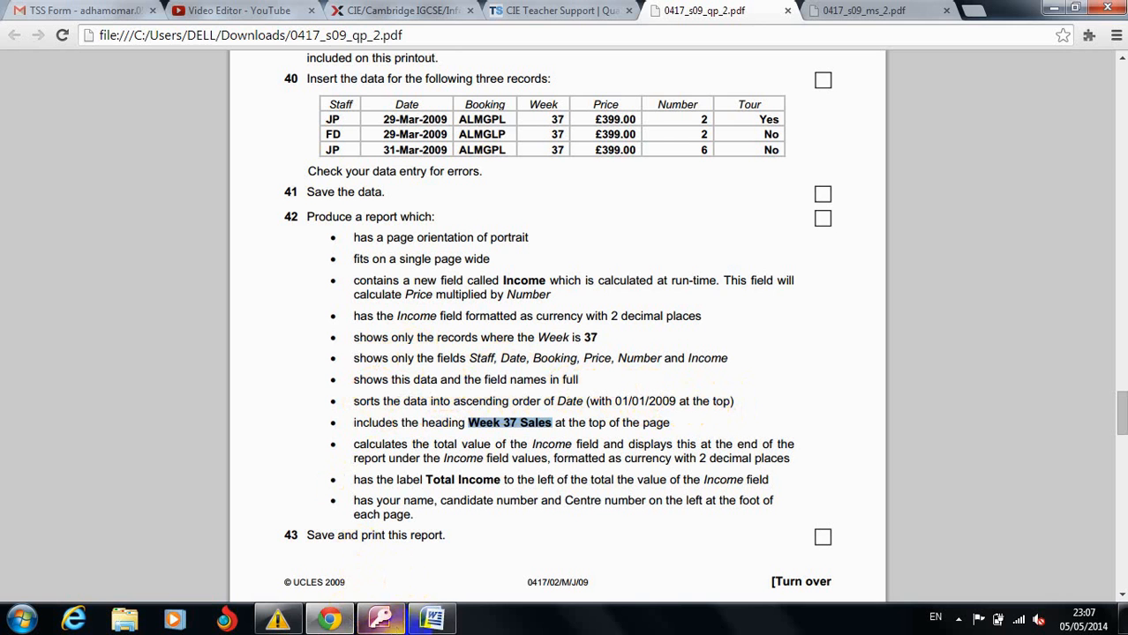
{"action": "left_click", "coordinate": [382, 622]}
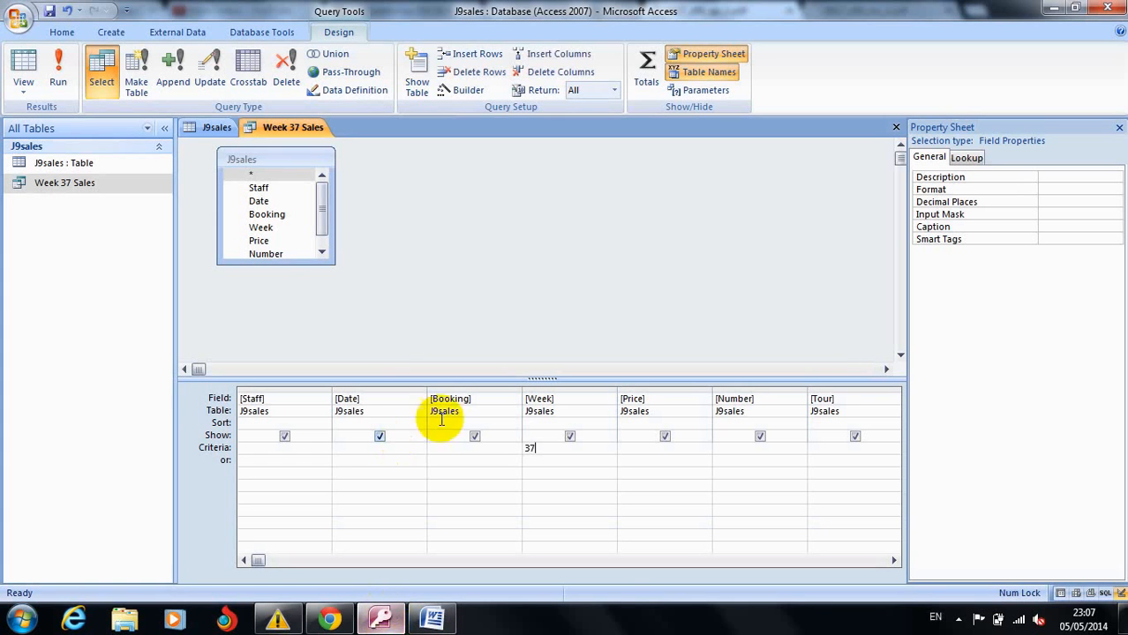
{"action": "left_click", "coordinate": [353, 424]}
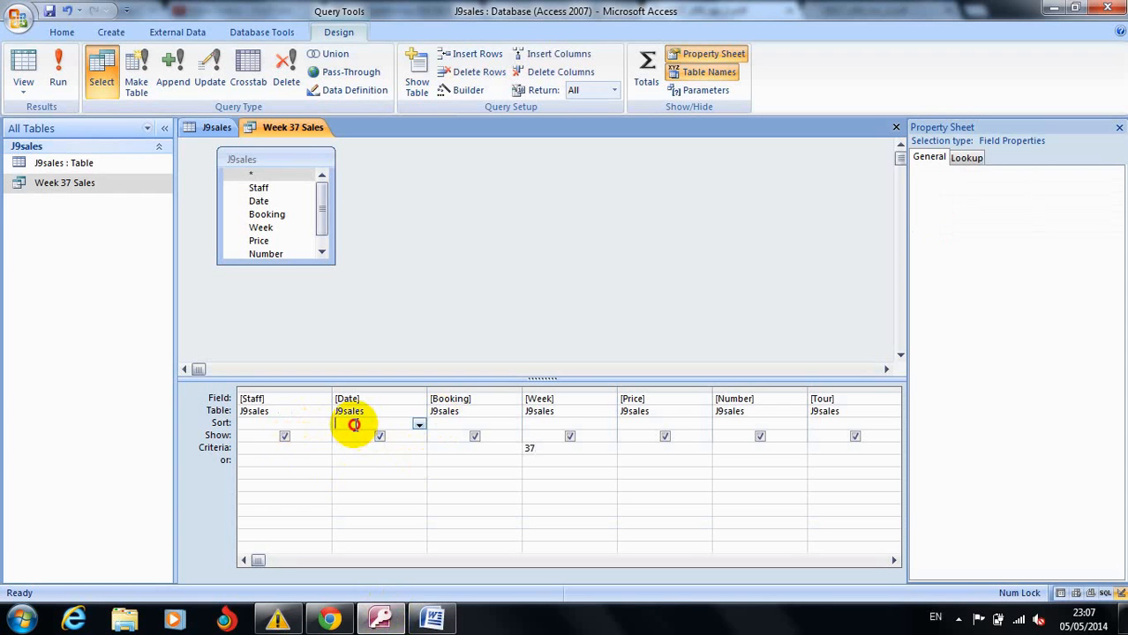
{"action": "left_click", "coordinate": [419, 425]}
{"action": "left_click", "coordinate": [389, 436]}
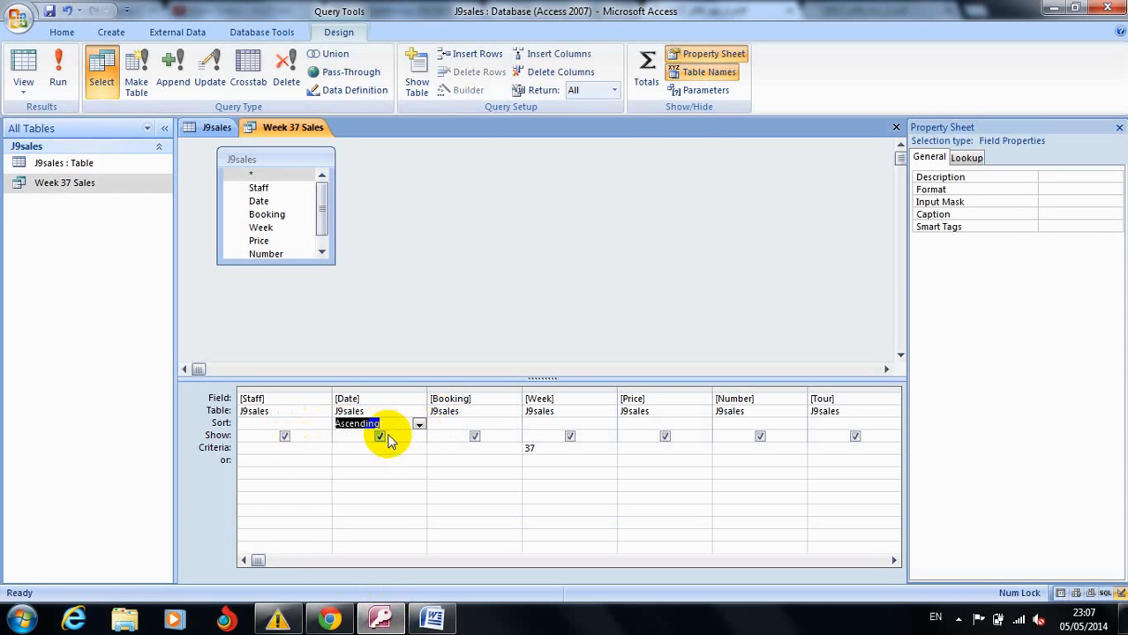
Recheck task 42 in the question paper and show the Week 37 Sales query in Datasheet View to examine its records.
{"action": "left_click", "coordinate": [329, 621]}
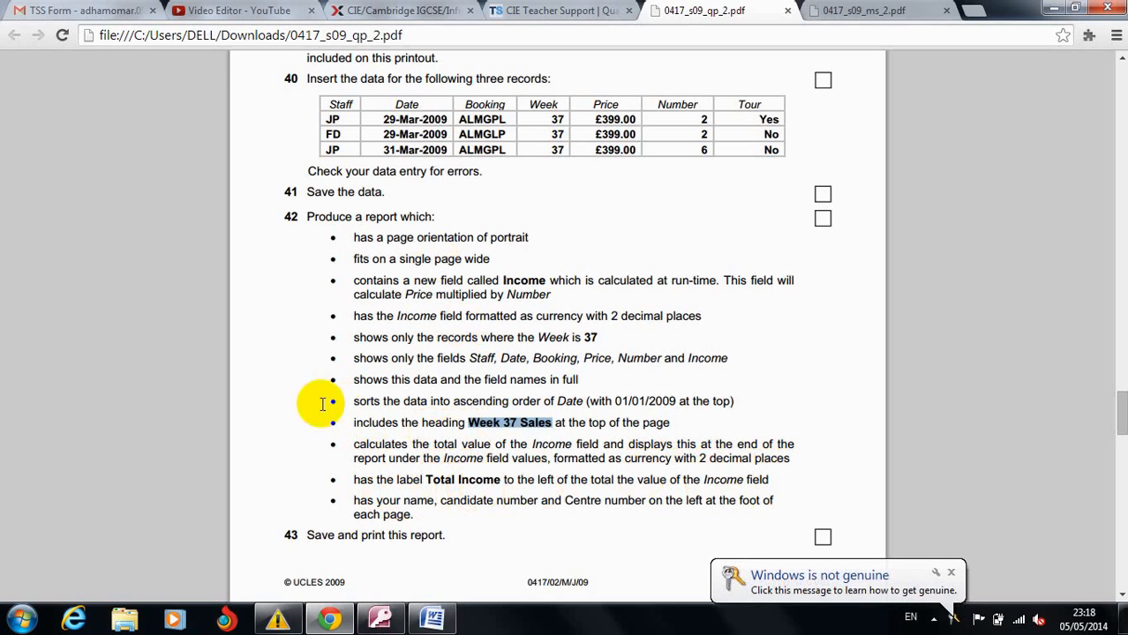
{"action": "left_click", "coordinate": [379, 621]}
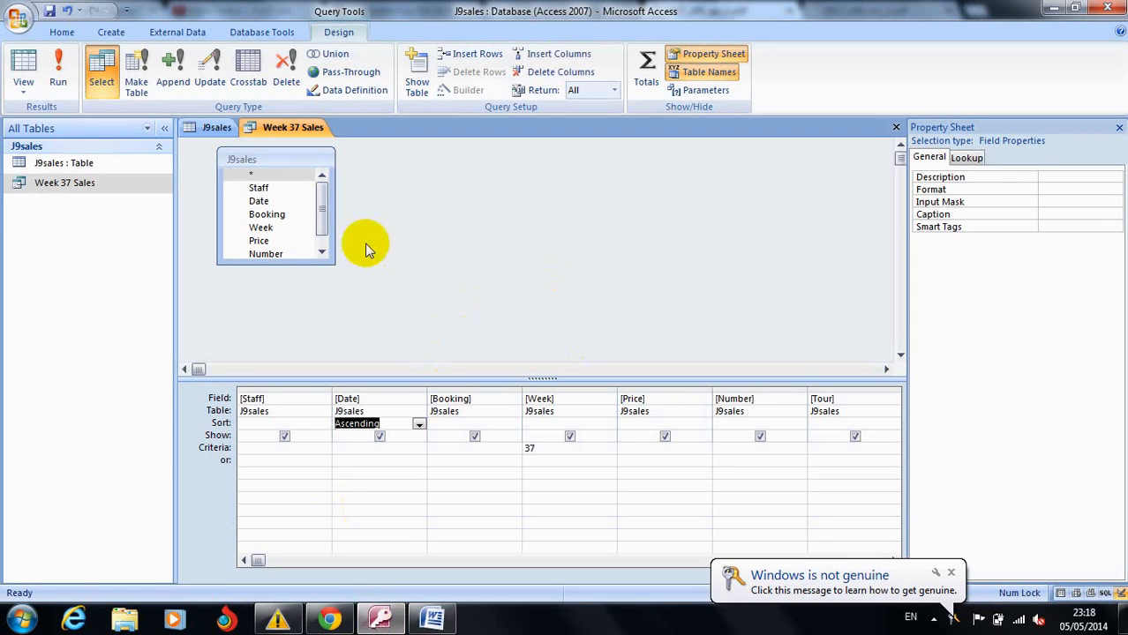
{"action": "left_click", "coordinate": [24, 66]}
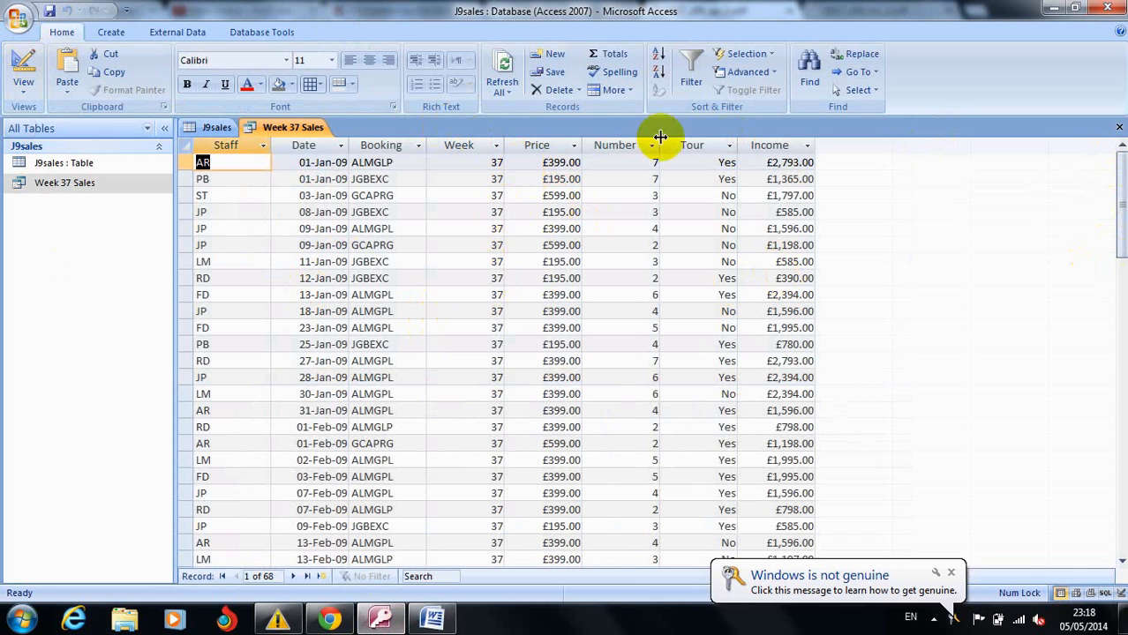
{"action": "mouse_move", "coordinate": [1120, 168]}
{"action": "left_mouse_down"}
{"action": "mouse_move", "coordinate": [1121, 388]}
{"action": "mouse_move", "coordinate": [1107, 244]}
{"action": "mouse_move", "coordinate": [1114, 152]}
{"action": "left_mouse_up"}
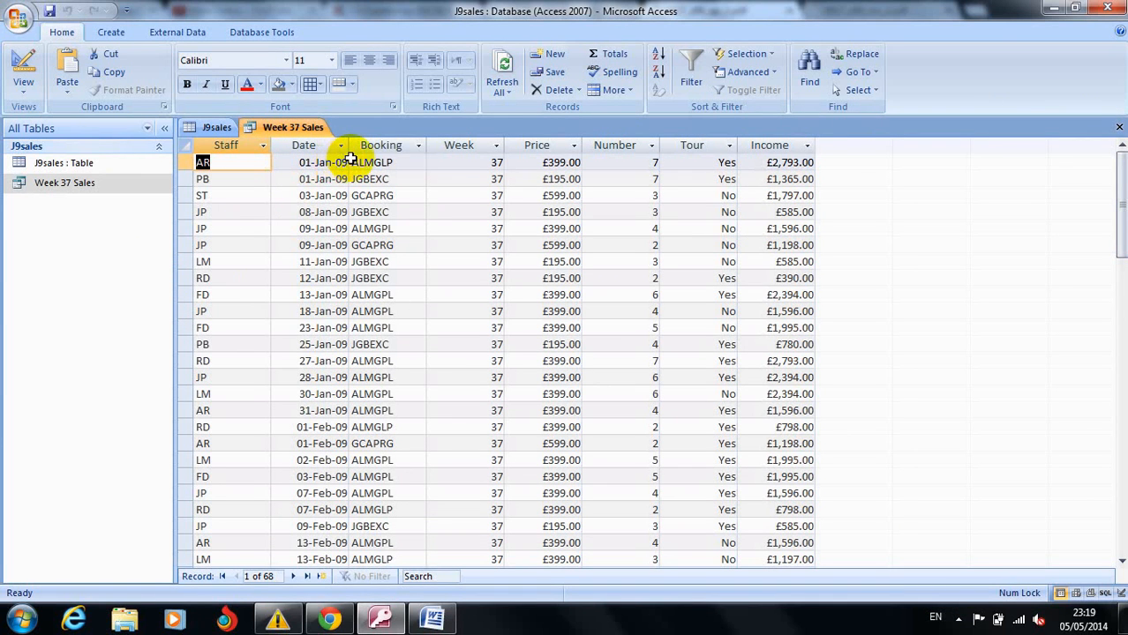
Start the Report Wizard with Query: Week 37 Sales as the source and consult task 42 in the question paper for the required fields.
{"action": "left_click", "coordinate": [107, 34]}
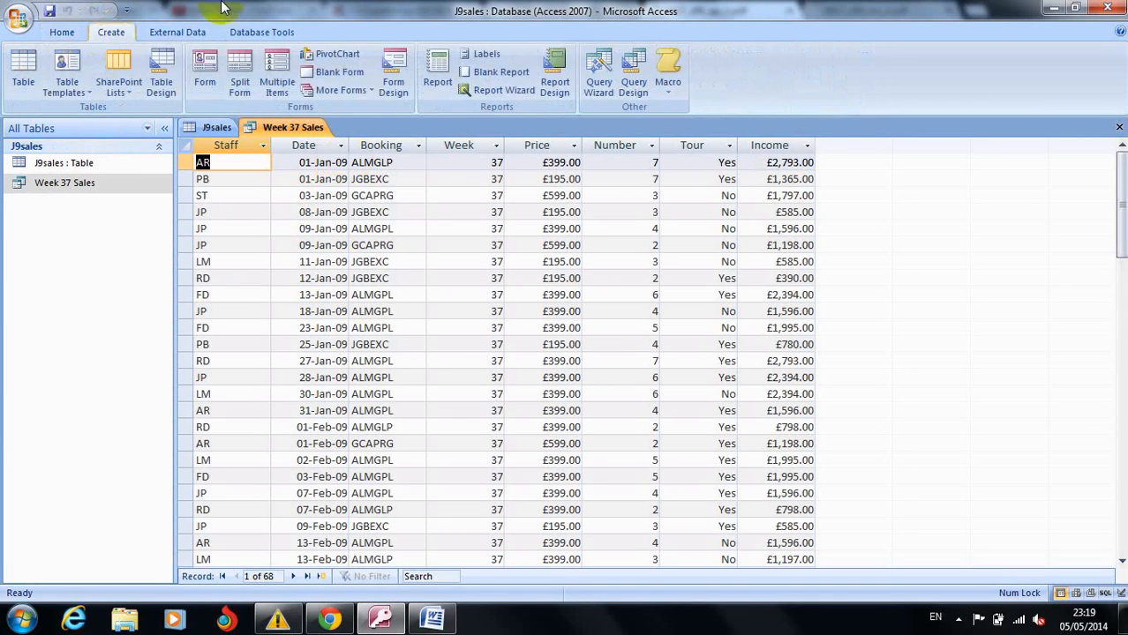
{"action": "left_click", "coordinate": [490, 90]}
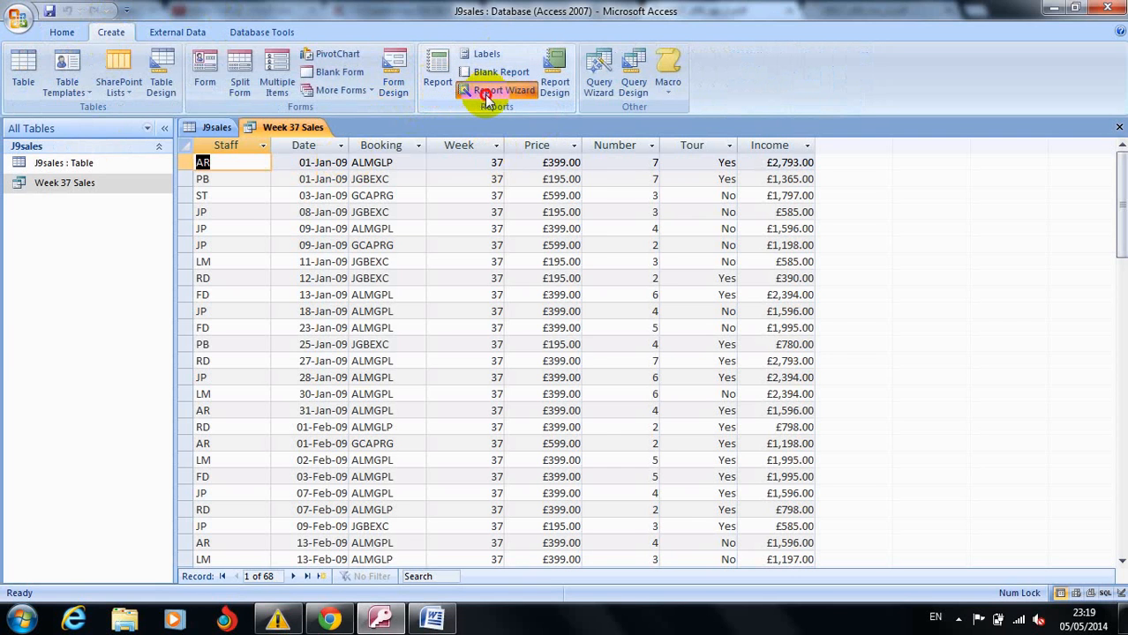
{"action": "left_click", "coordinate": [501, 351]}
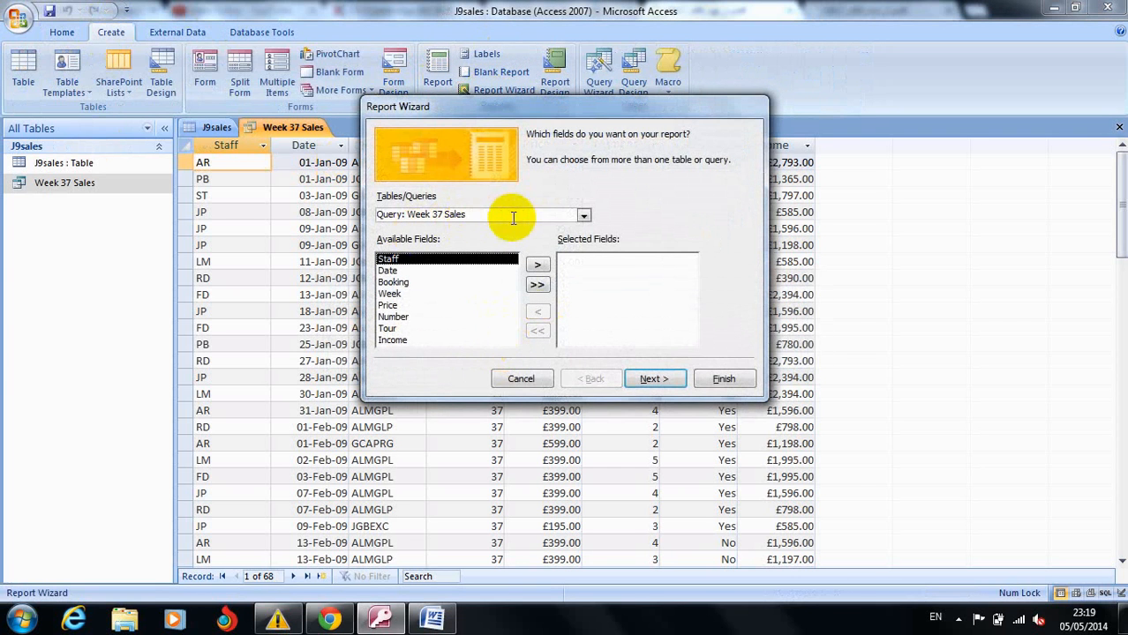
{"action": "left_click", "coordinate": [582, 217]}
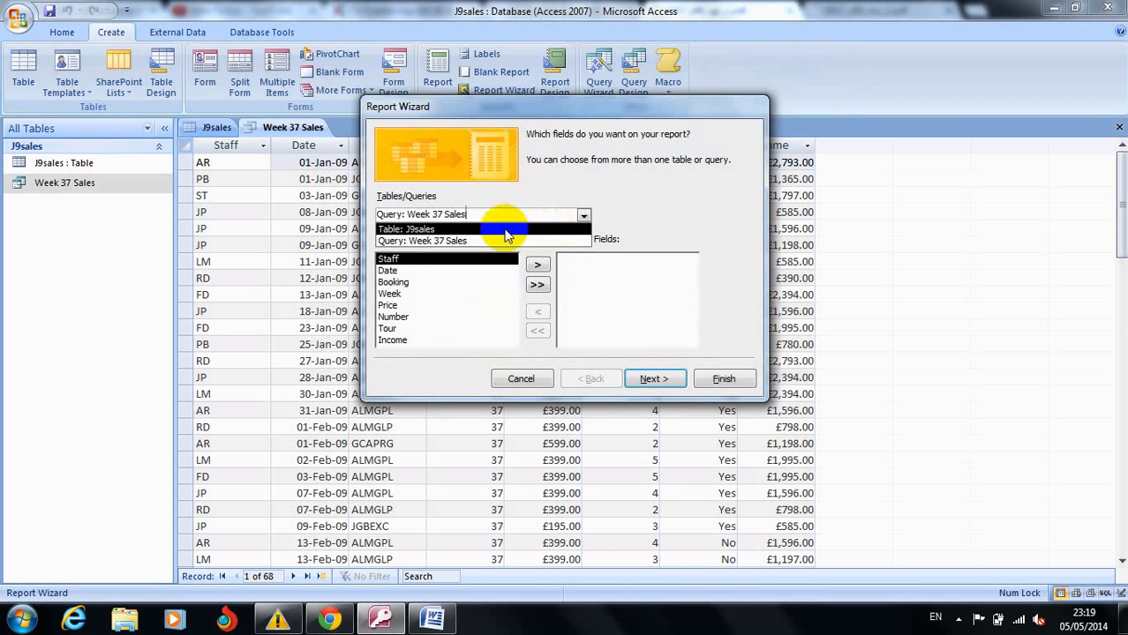
{"action": "left_click", "coordinate": [481, 243]}
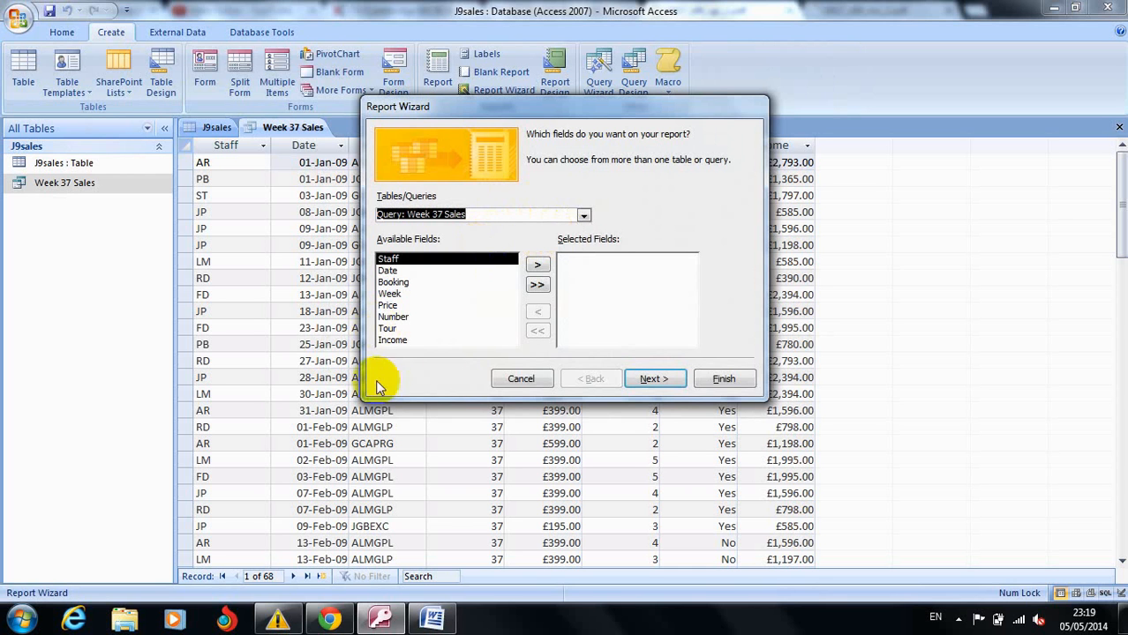
{"action": "left_click", "coordinate": [335, 618]}
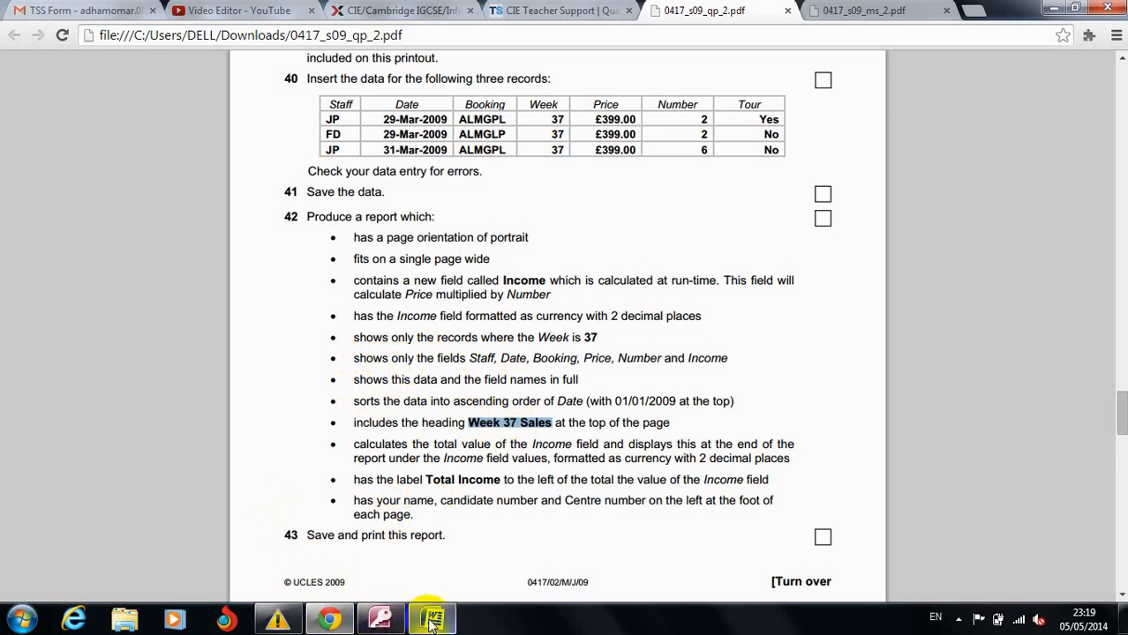
Return to the Report Wizard in Access and add the Staff, Date and Booking fields to the report.
{"action": "left_click", "coordinate": [378, 622]}
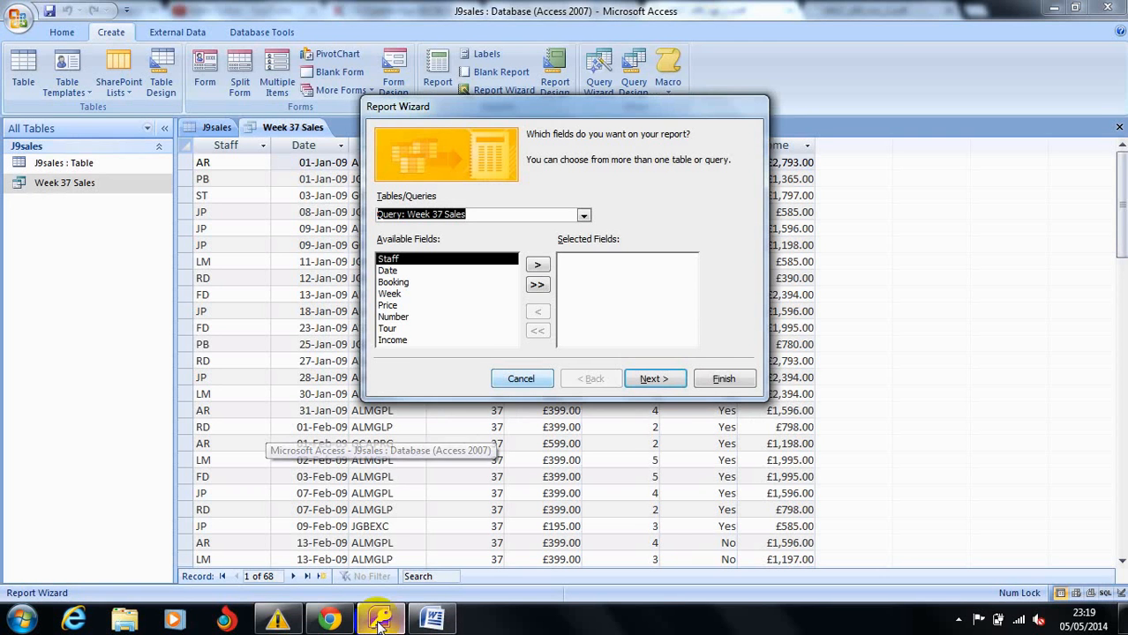
{"action": "left_click", "coordinate": [538, 265]}
{"action": "left_click", "coordinate": [537, 265]}
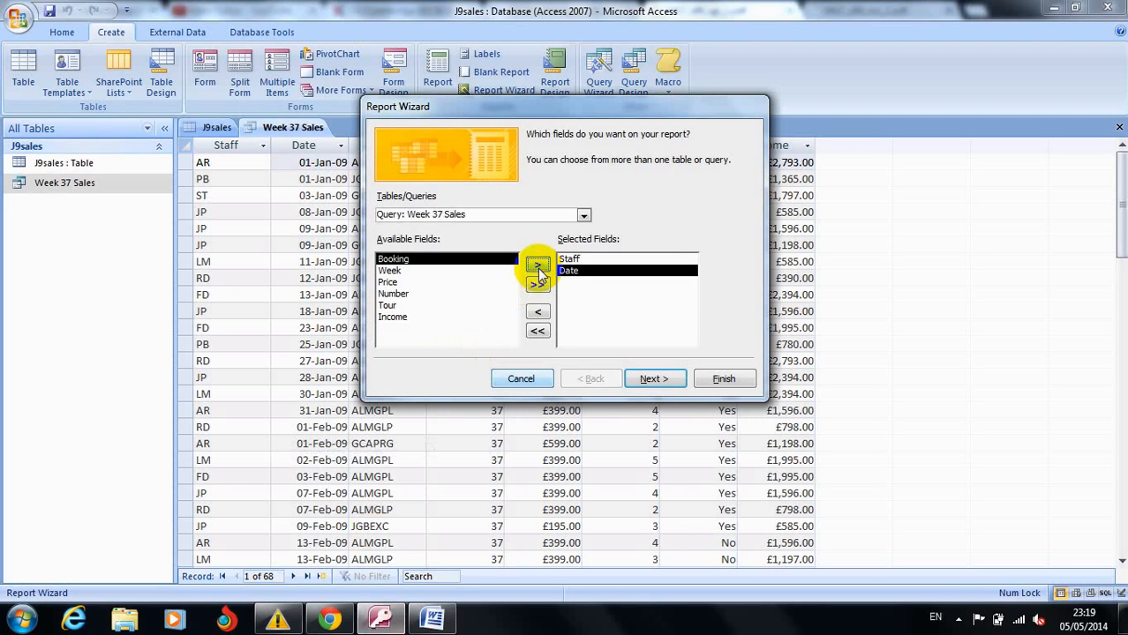
{"action": "left_click", "coordinate": [538, 266]}
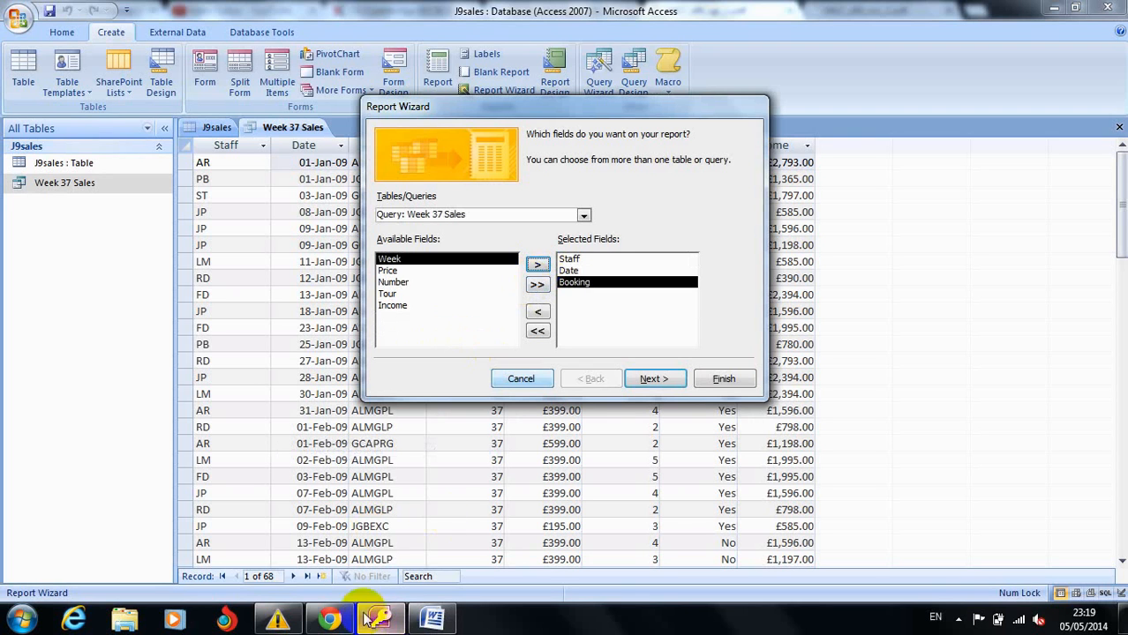
Recheck the required fields in task 42 of the question paper and add Price, Number and Income to the report.
{"action": "left_click", "coordinate": [329, 621]}
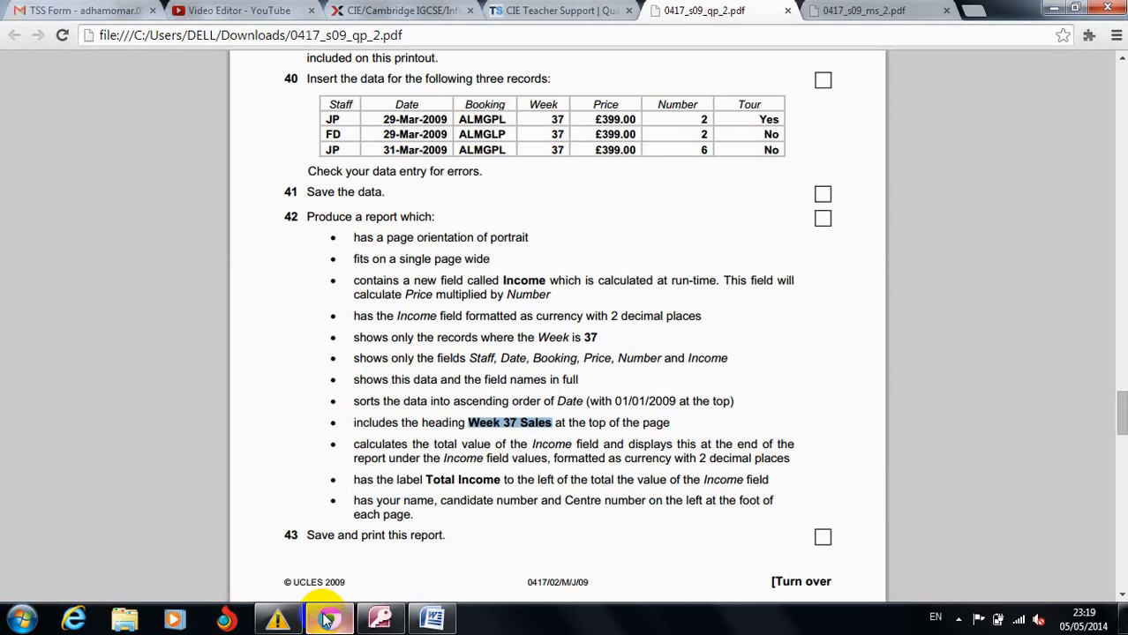
{"action": "left_click", "coordinate": [328, 621]}
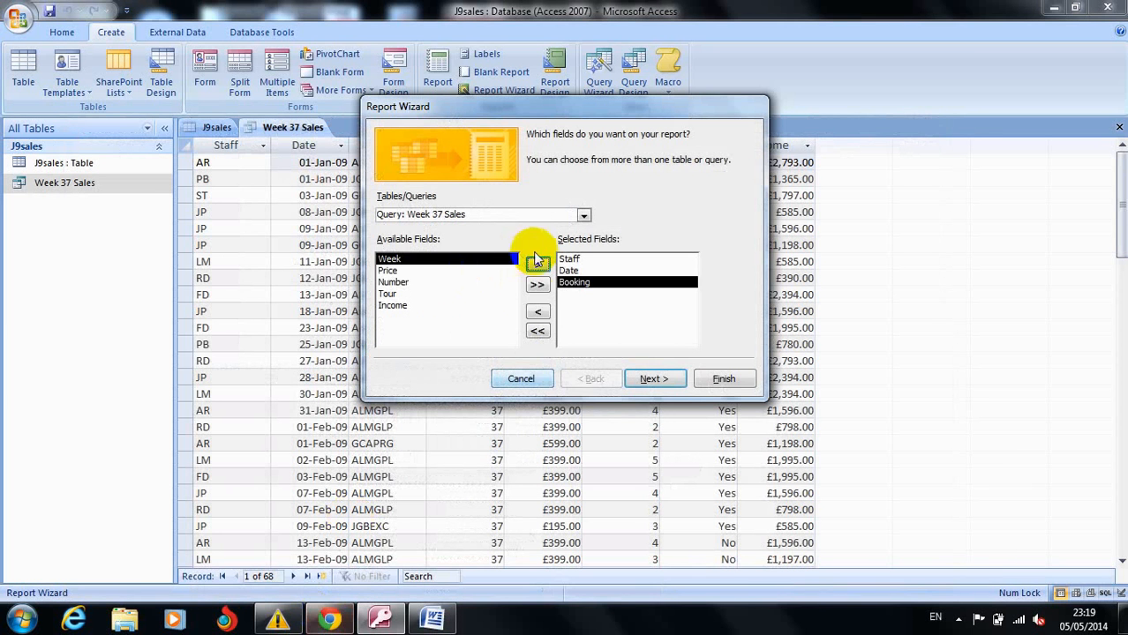
{"action": "left_click", "coordinate": [394, 272]}
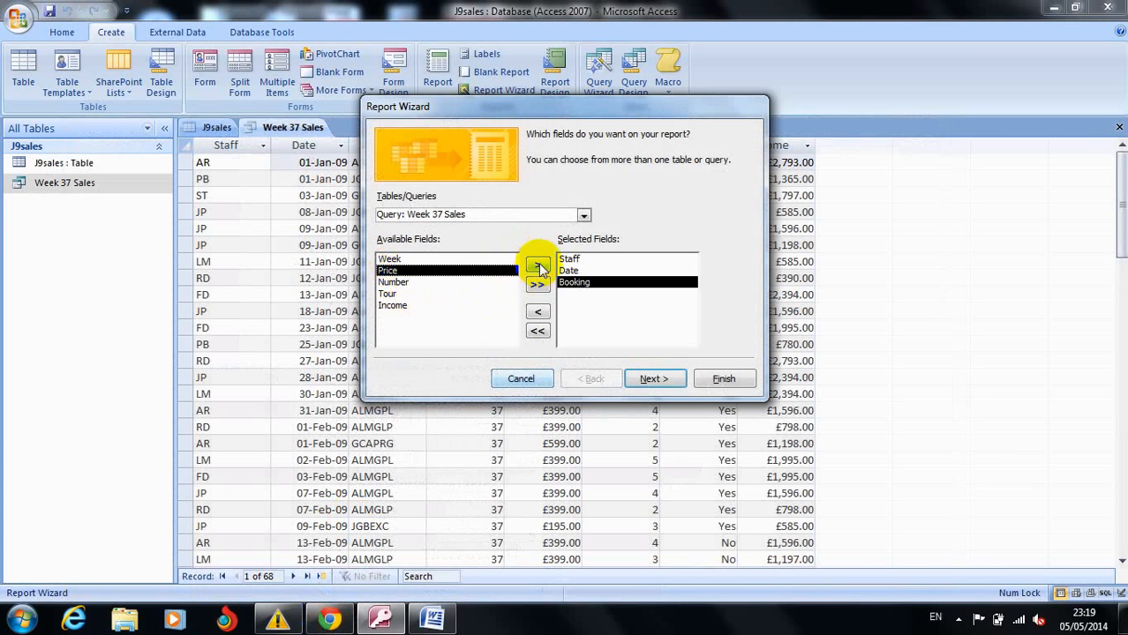
{"action": "left_click", "coordinate": [537, 265]}
{"action": "left_click", "coordinate": [537, 266]}
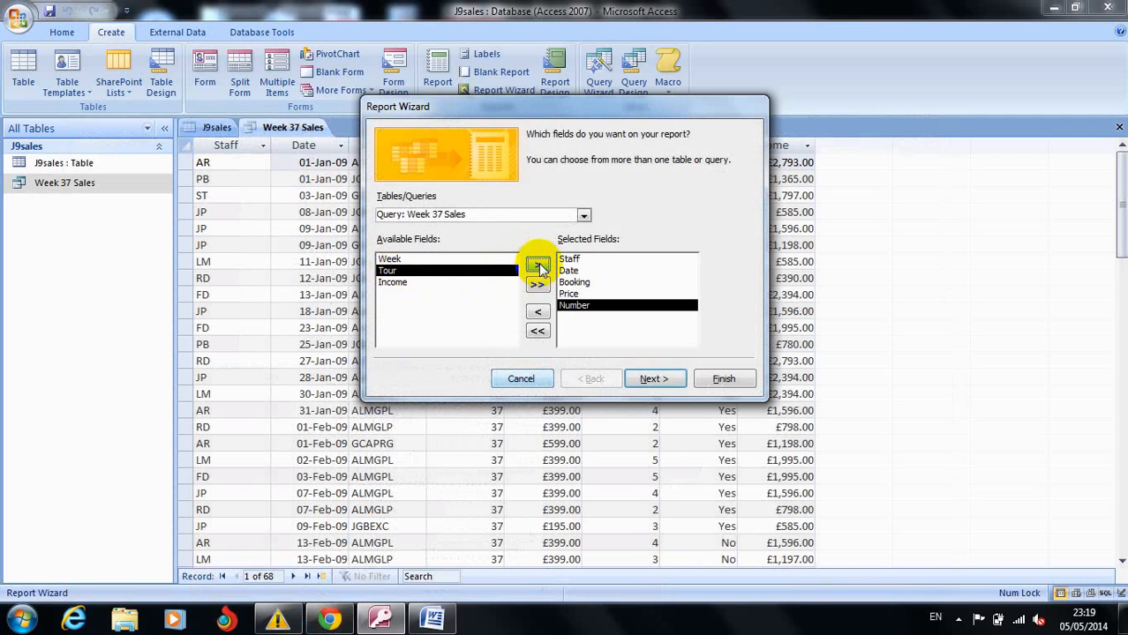
{"action": "left_click", "coordinate": [396, 282]}
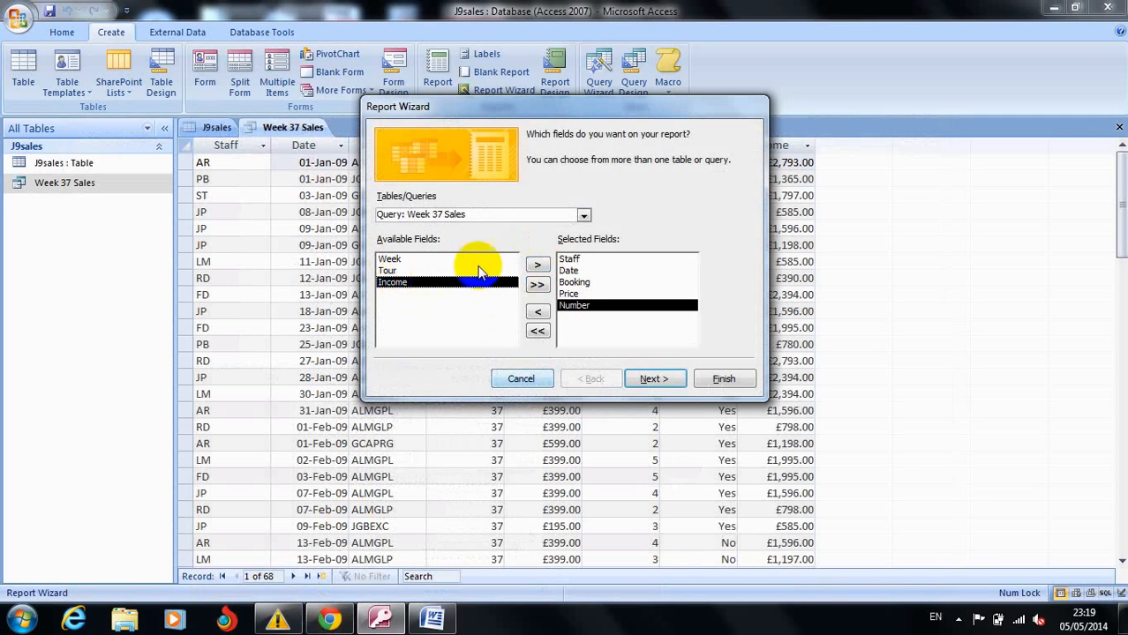
{"action": "left_click", "coordinate": [538, 265]}
Leave the report without grouping levels and sort its records by Date in Ascending order.
{"action": "left_click", "coordinate": [653, 379]}
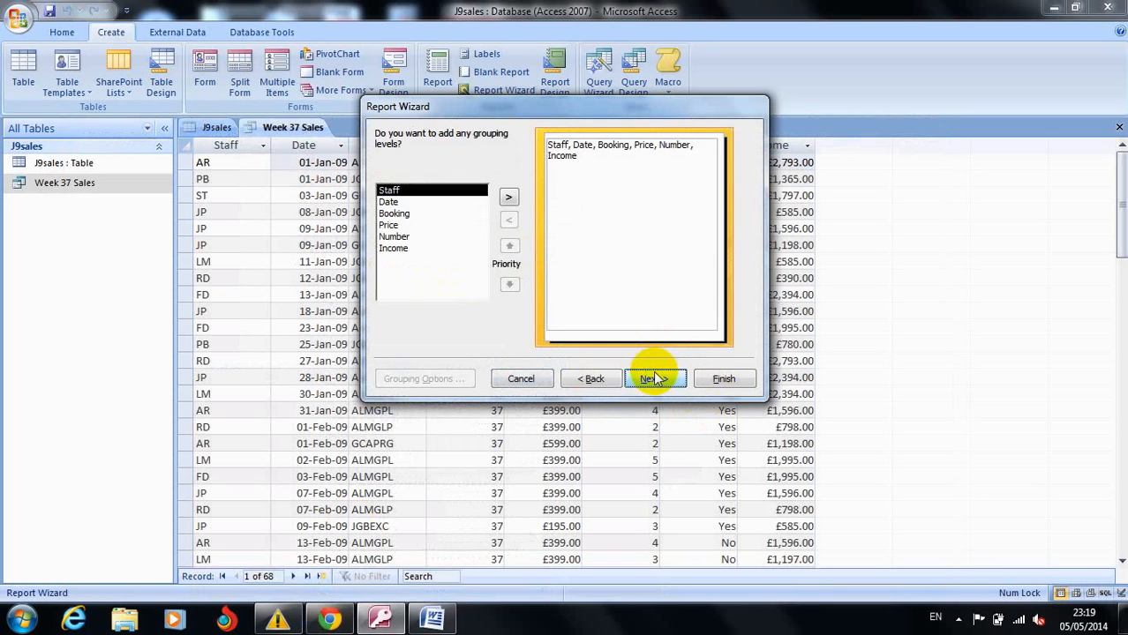
{"action": "left_click", "coordinate": [653, 379]}
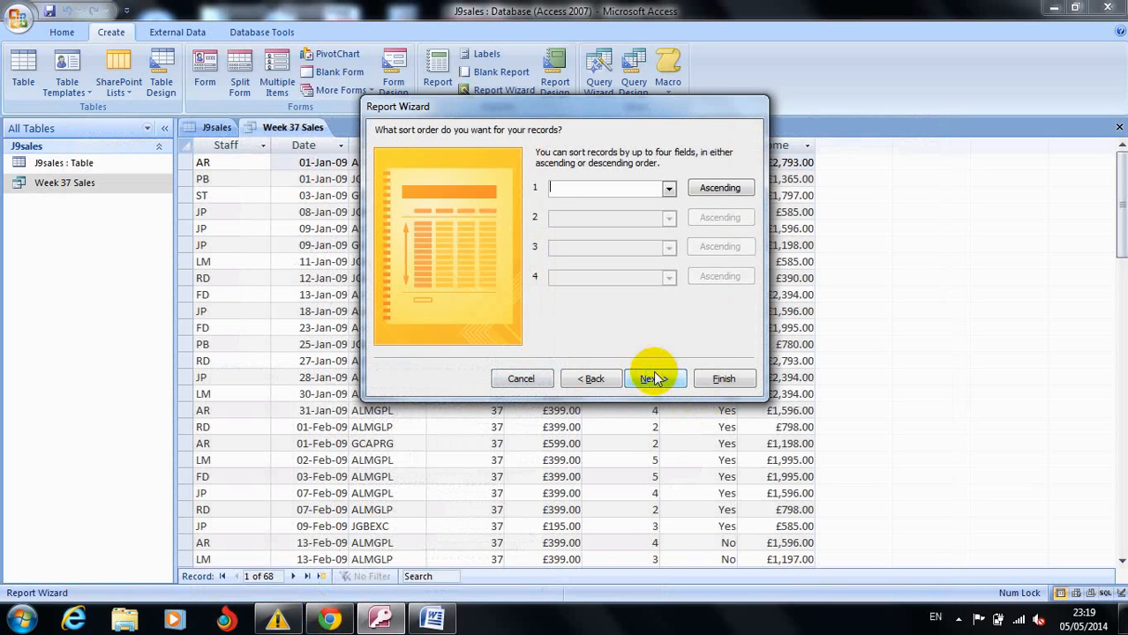
{"action": "left_click", "coordinate": [669, 190]}
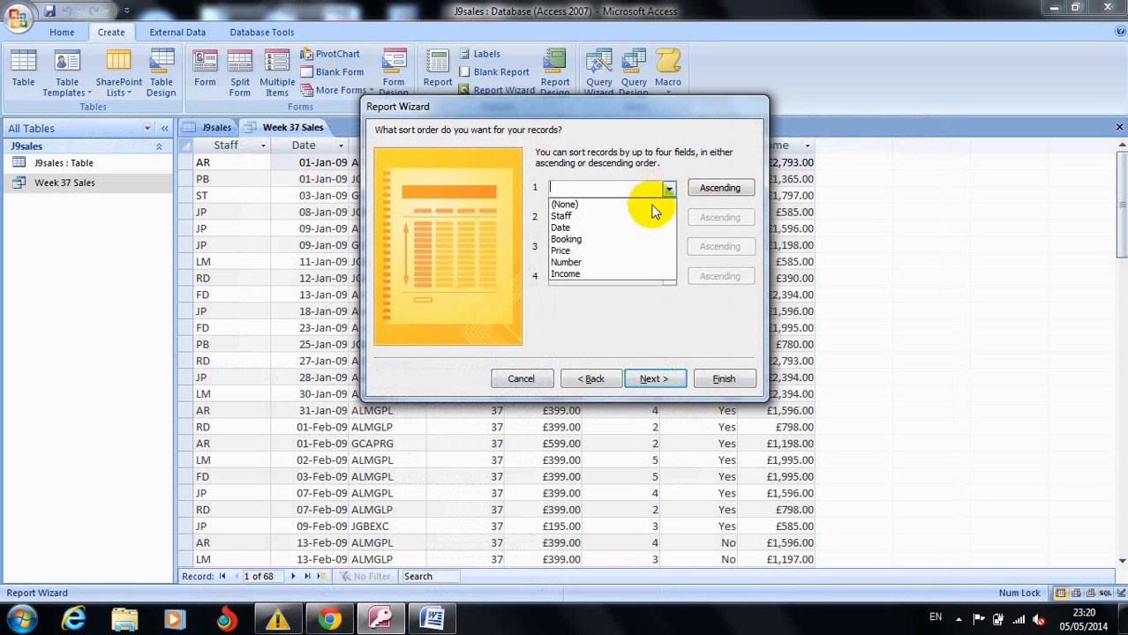
{"action": "left_click", "coordinate": [589, 230]}
{"action": "left_click", "coordinate": [653, 381]}
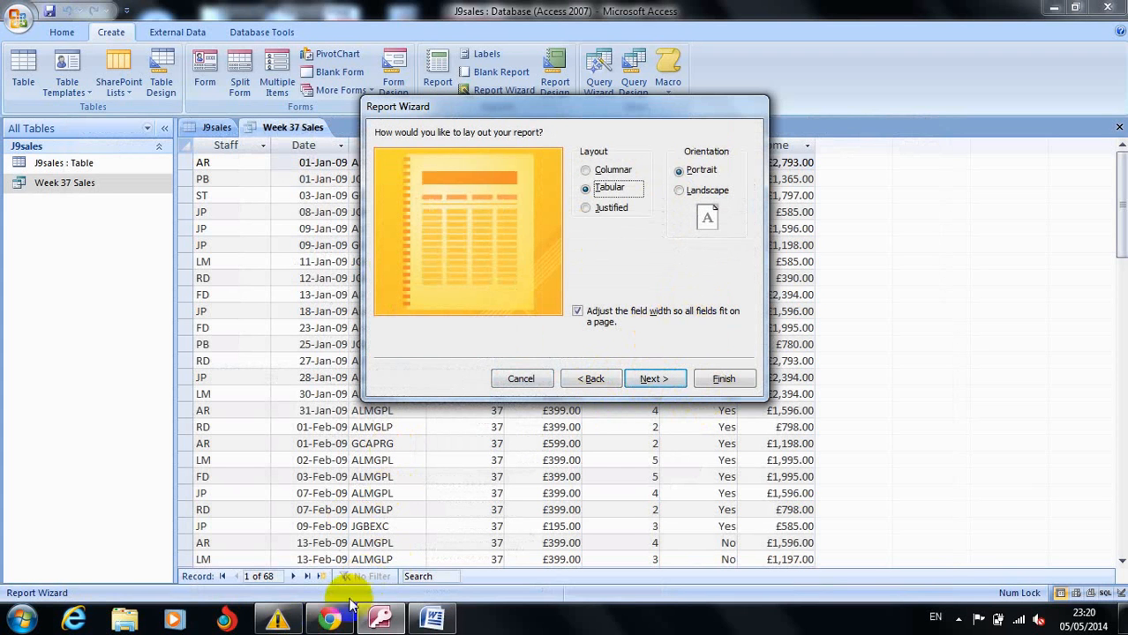
Check the page orientation in task 42 and keep a Tabular layout in Portrait with all fields fitted on a page and the offered style.
{"action": "left_click", "coordinate": [329, 617]}
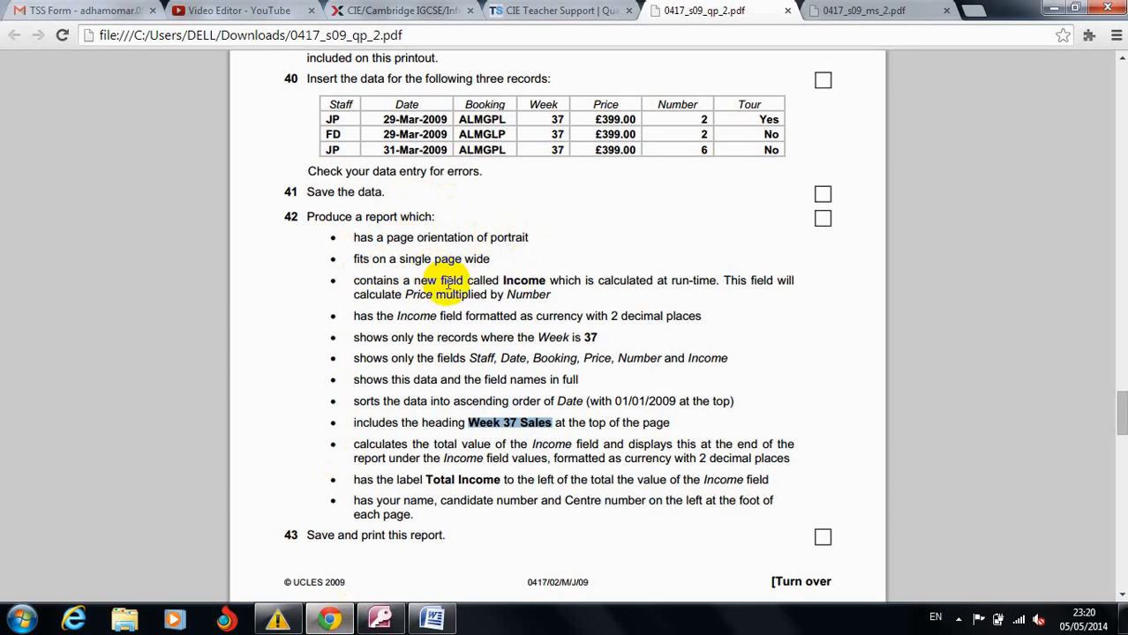
{"action": "left_click", "coordinate": [380, 617]}
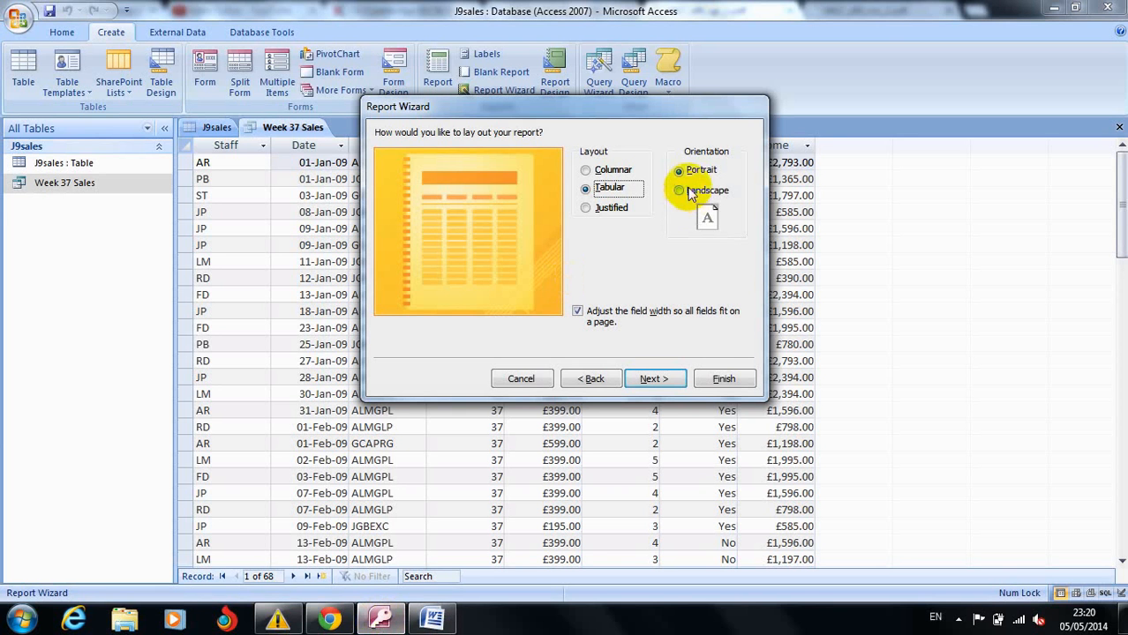
{"action": "left_click", "coordinate": [678, 172]}
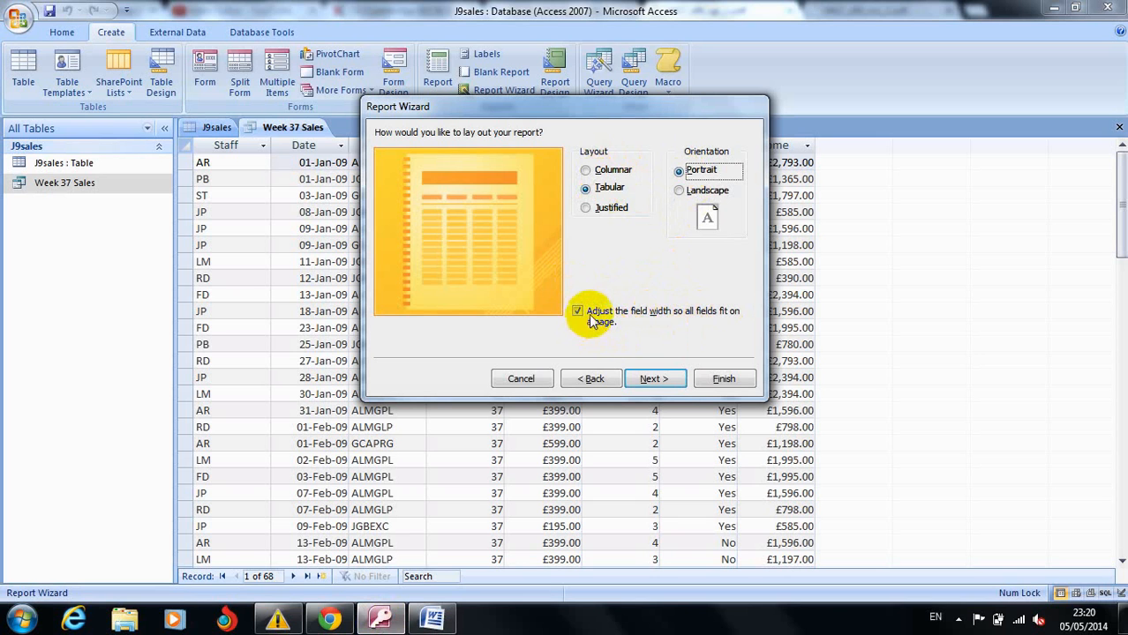
{"action": "left_click", "coordinate": [648, 378]}
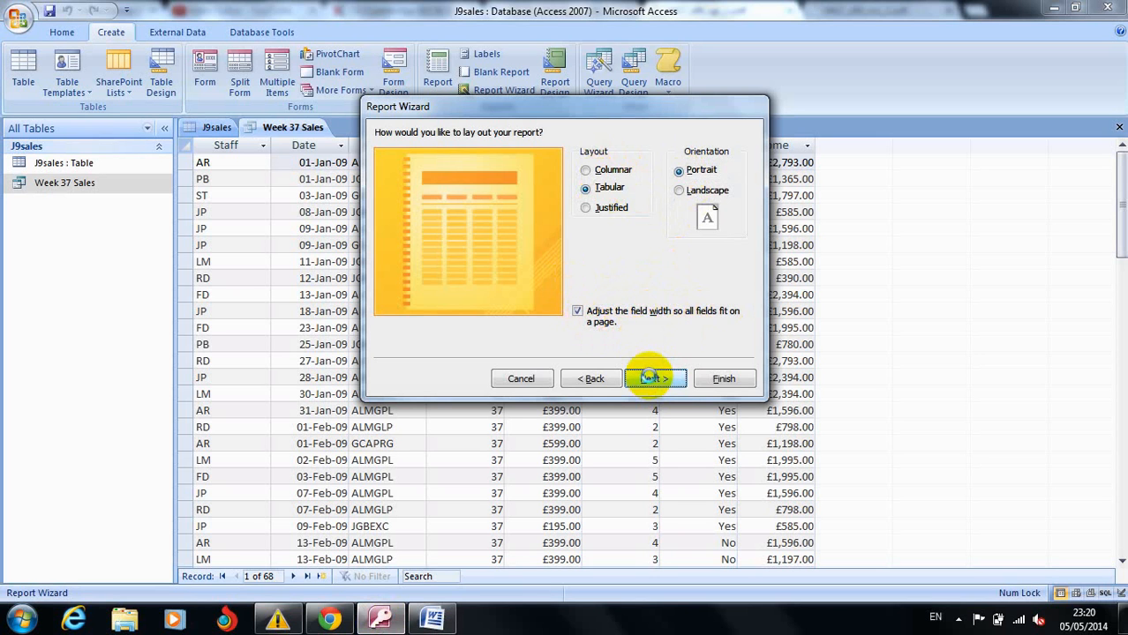
{"action": "left_click", "coordinate": [650, 379]}
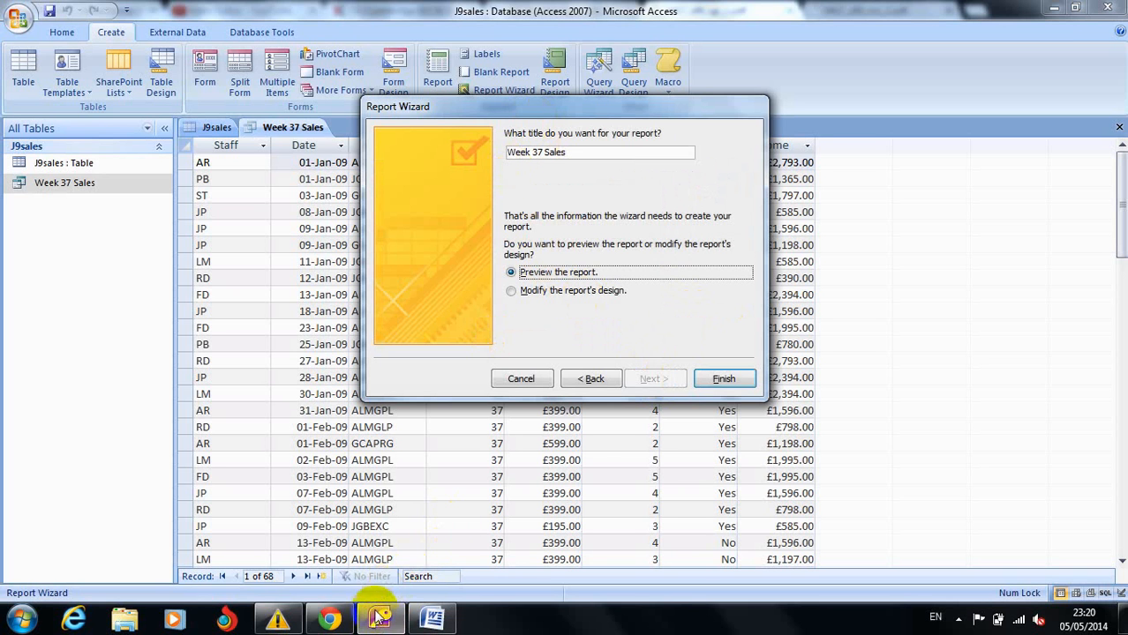
Check the required heading in task 42 and finish the report with the title Week 37 Sales, opening it as a preview.
{"action": "left_click", "coordinate": [329, 621]}
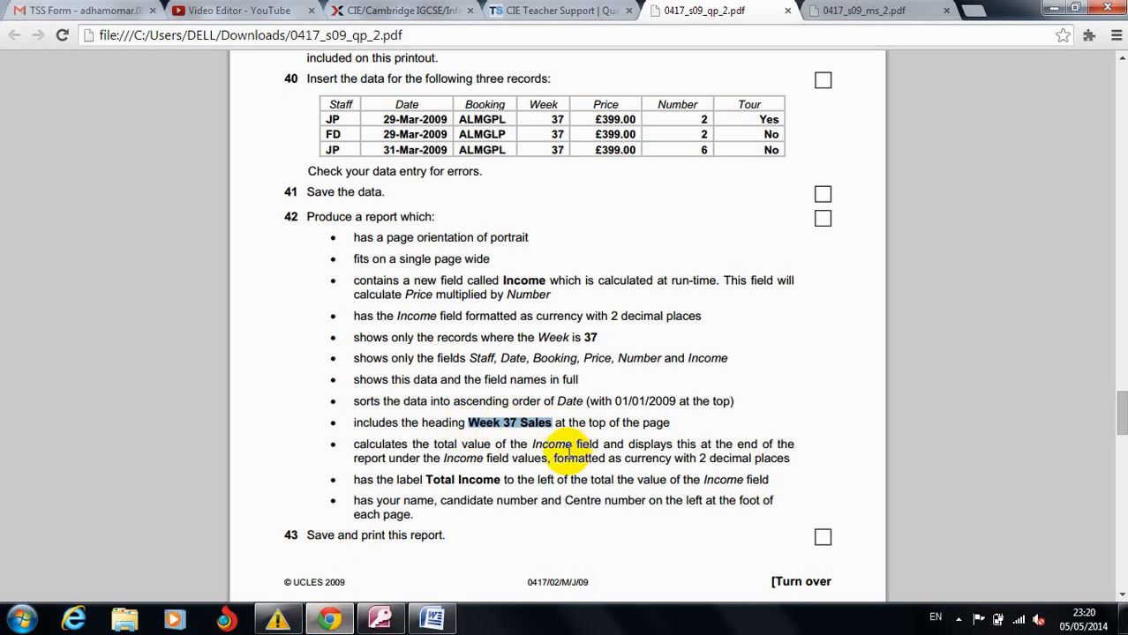
{"action": "left_click", "coordinate": [382, 621]}
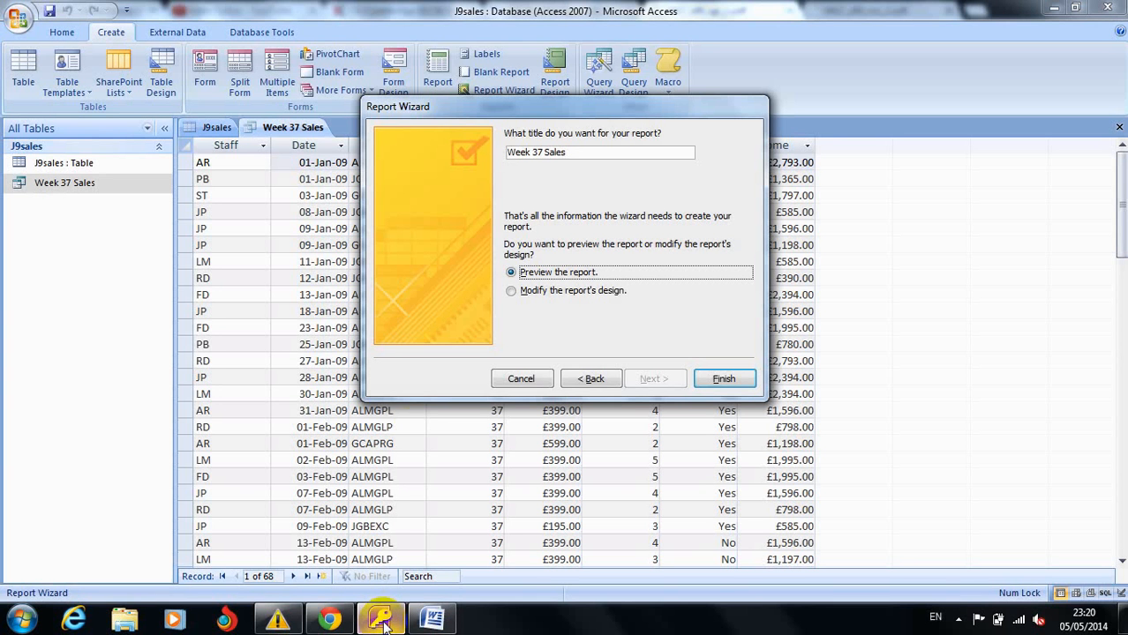
{"action": "left_click", "coordinate": [725, 378]}
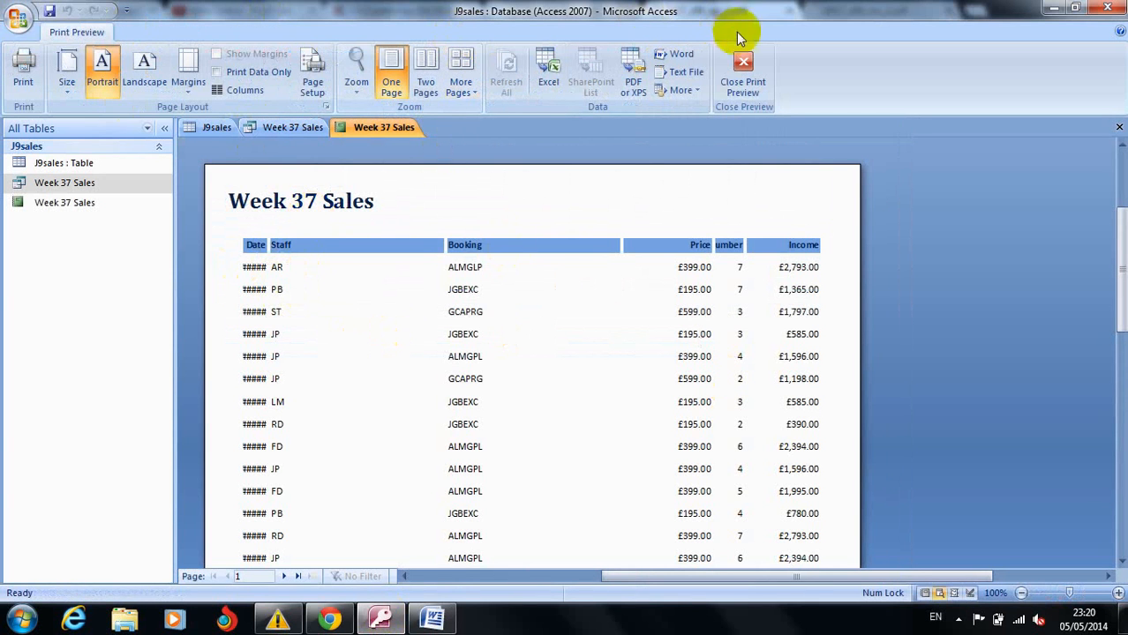
Close the print preview and show the Week 37 Sales report in Layout View.
{"action": "left_click", "coordinate": [744, 62]}
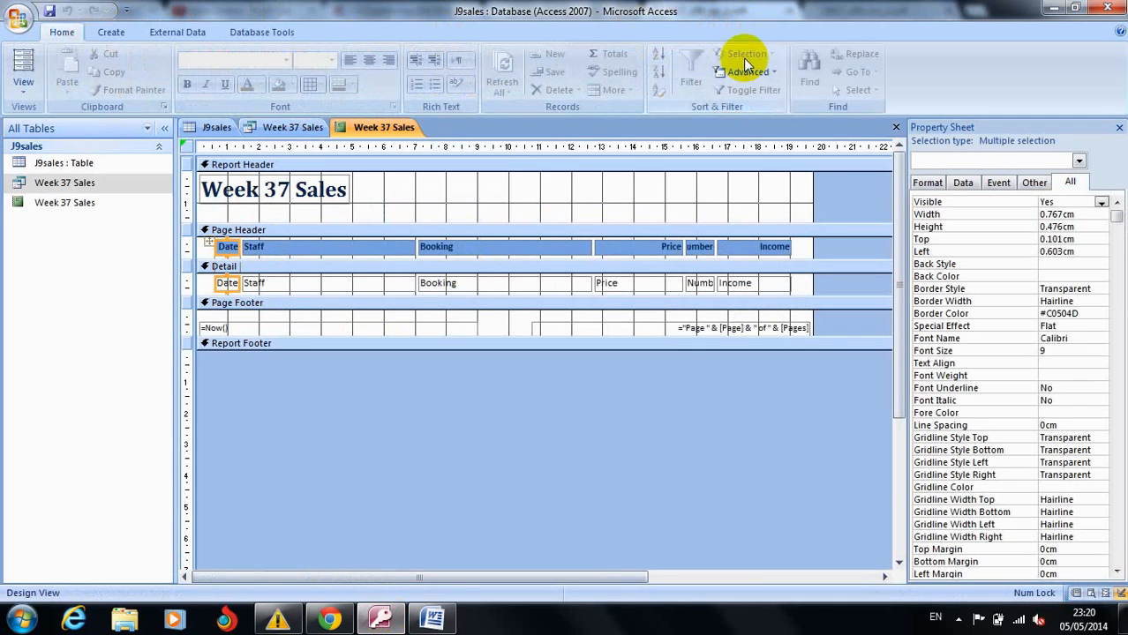
{"action": "left_click", "coordinate": [25, 84]}
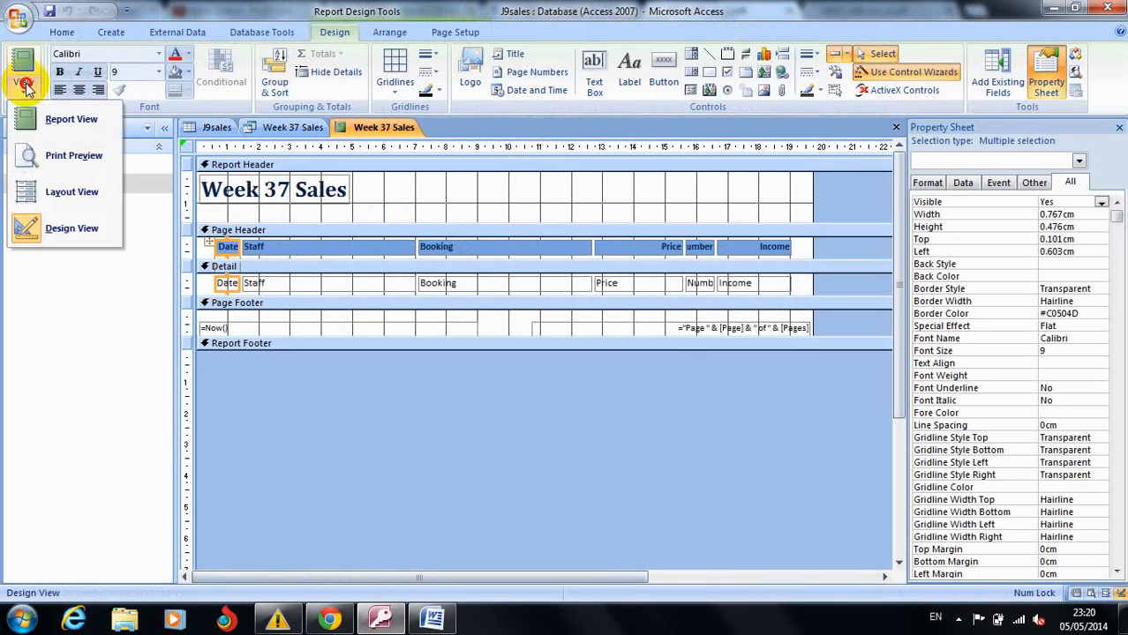
{"action": "left_click", "coordinate": [38, 191]}
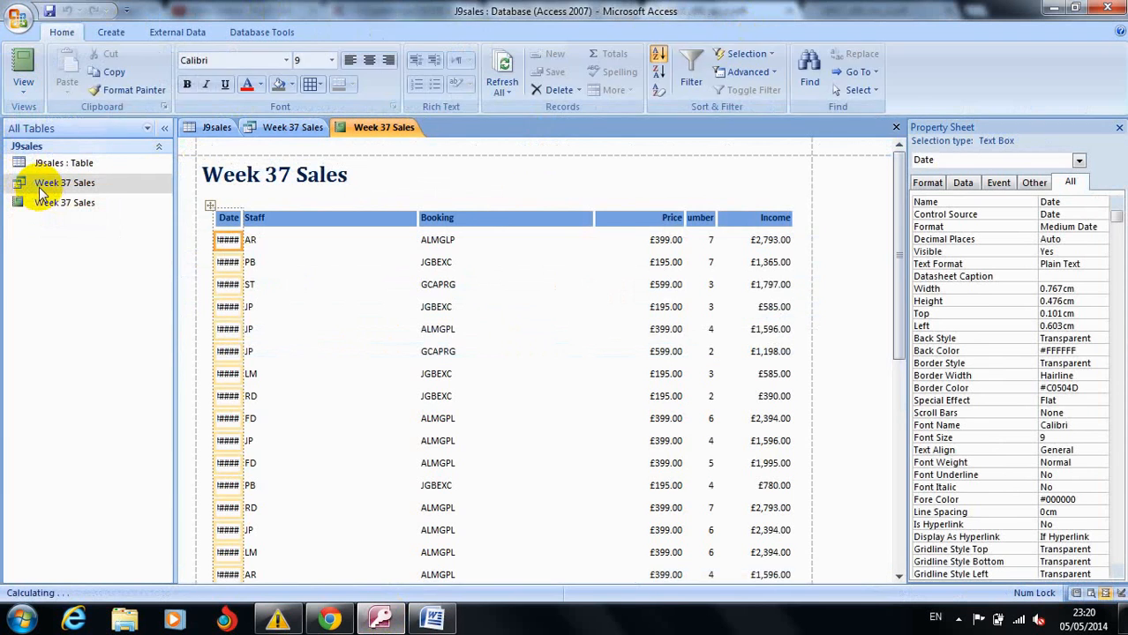
Recheck task 42 in the question paper and widen the report's Date column to about 1.77 cm.
{"action": "left_click", "coordinate": [329, 620]}
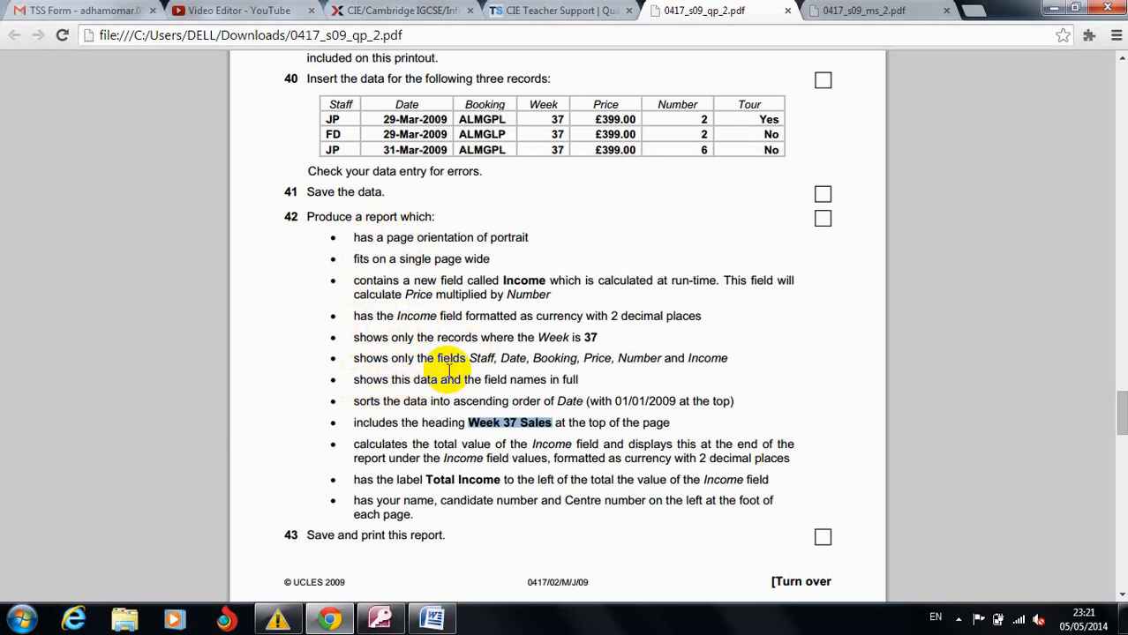
{"action": "left_click", "coordinate": [380, 617]}
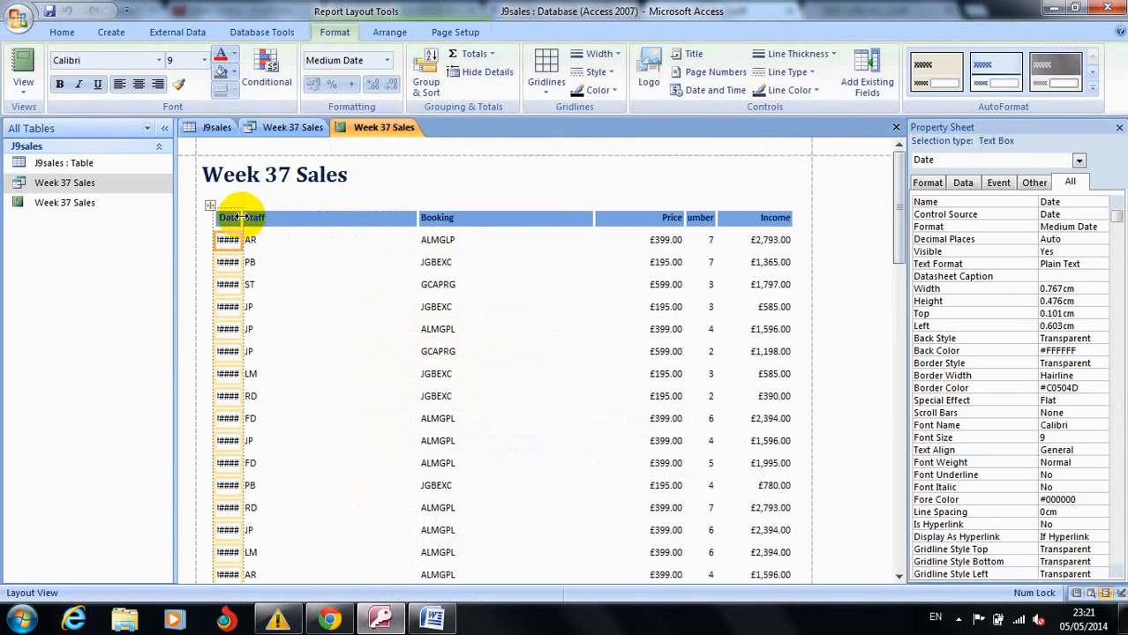
{"action": "left_click_drag", "start_coordinate": [240, 217], "coordinate": [270, 217]}
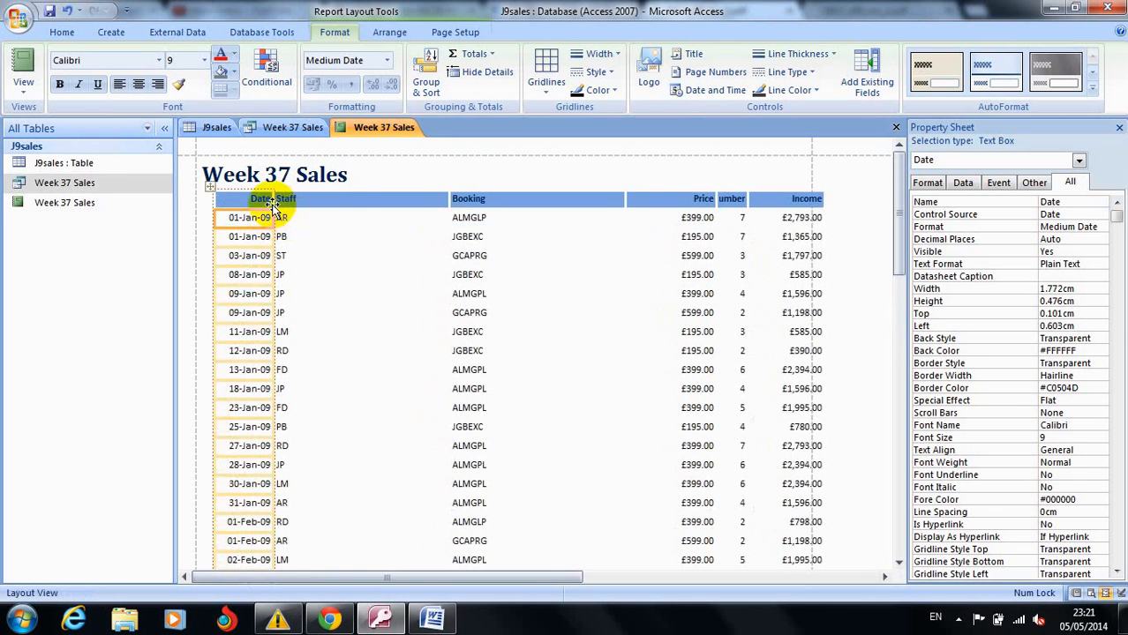
Narrow the report's Staff column to about 2.33 cm and reduce the width of the Booking column.
{"action": "left_click", "coordinate": [372, 202]}
{"action": "left_click_drag", "start_coordinate": [449, 200], "coordinate": [350, 197]}
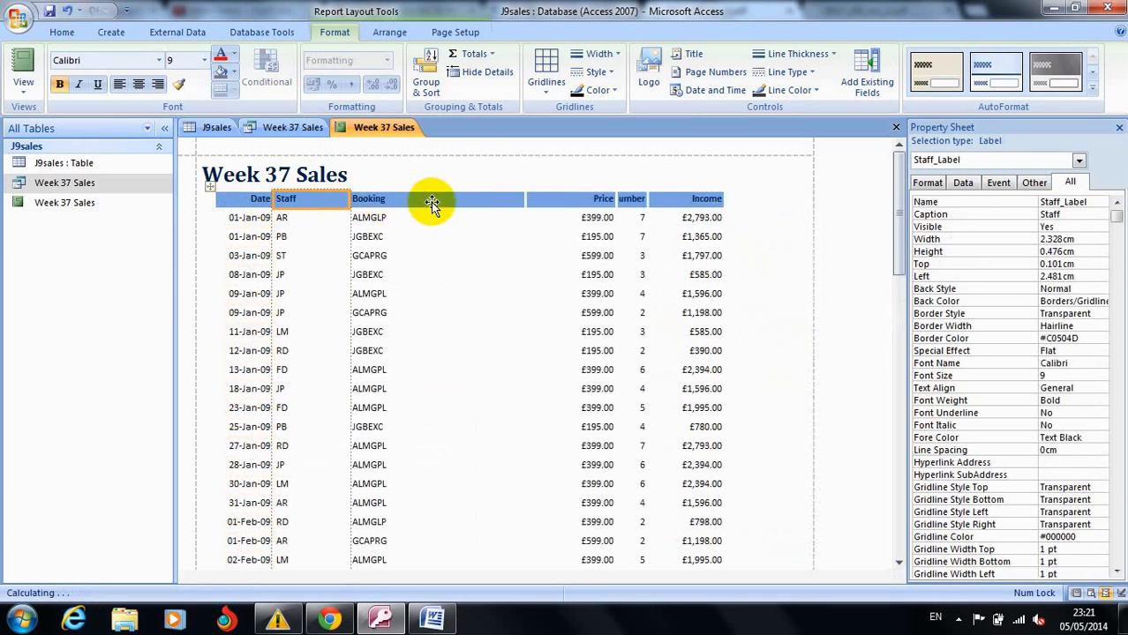
{"action": "left_click", "coordinate": [437, 200]}
{"action": "left_click_drag", "start_coordinate": [525, 198], "coordinate": [462, 199]}
Widen the report's Number column to about 1.7 cm and its Income column to about 2.78 cm.
{"action": "left_click", "coordinate": [530, 198]}
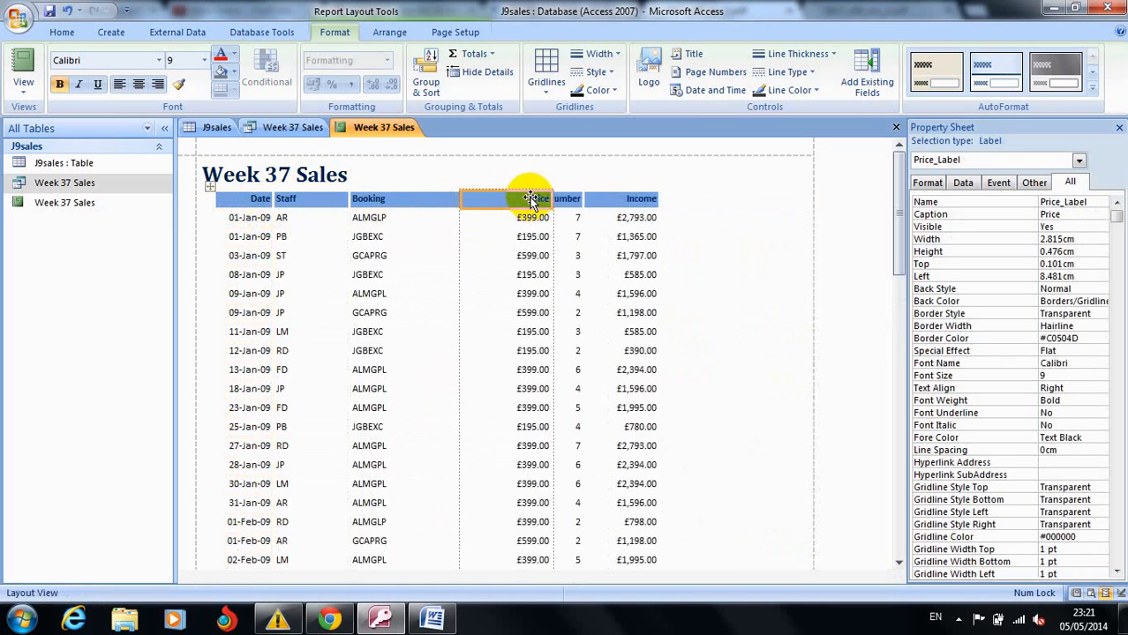
{"action": "left_click", "coordinate": [567, 198]}
{"action": "left_click_drag", "start_coordinate": [585, 199], "coordinate": [609, 203]}
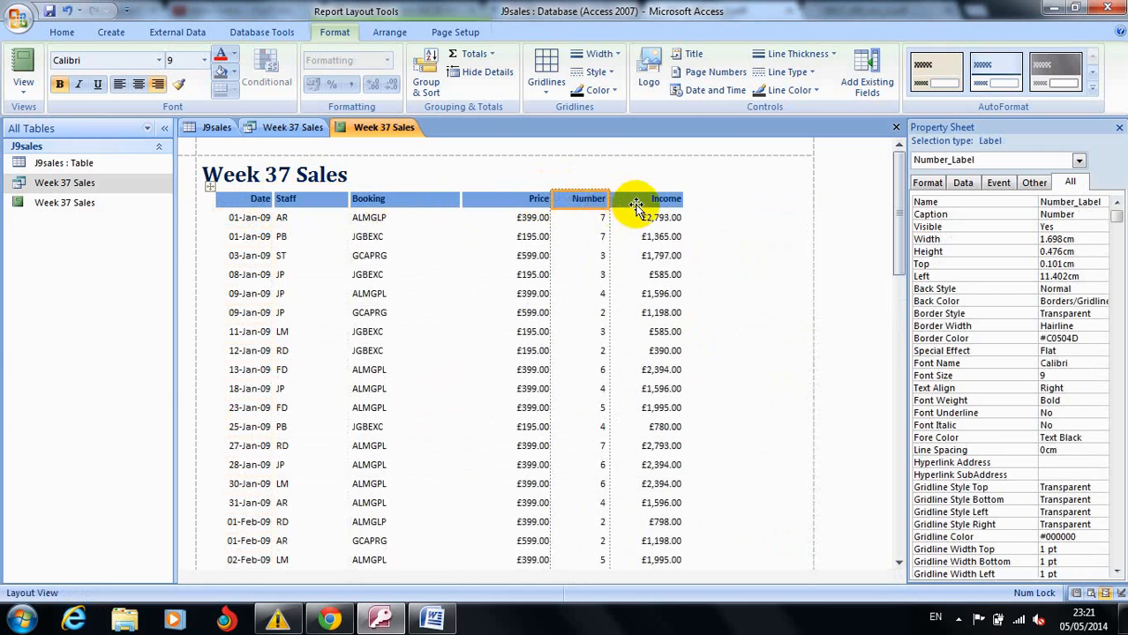
{"action": "left_click", "coordinate": [639, 205]}
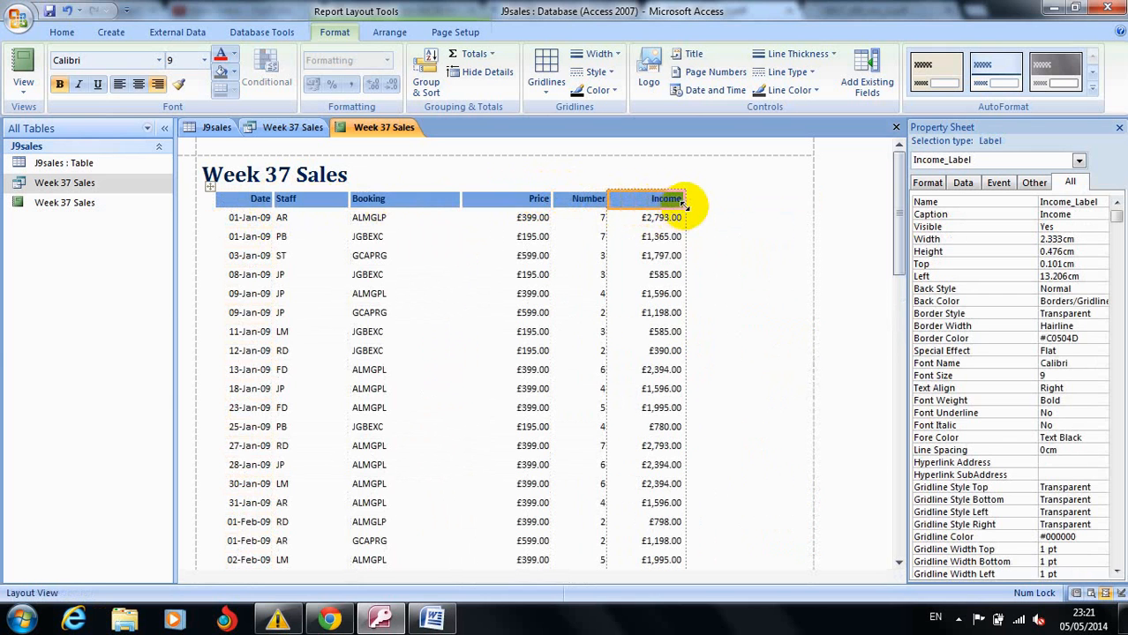
{"action": "left_click_drag", "start_coordinate": [685, 198], "coordinate": [700, 198]}
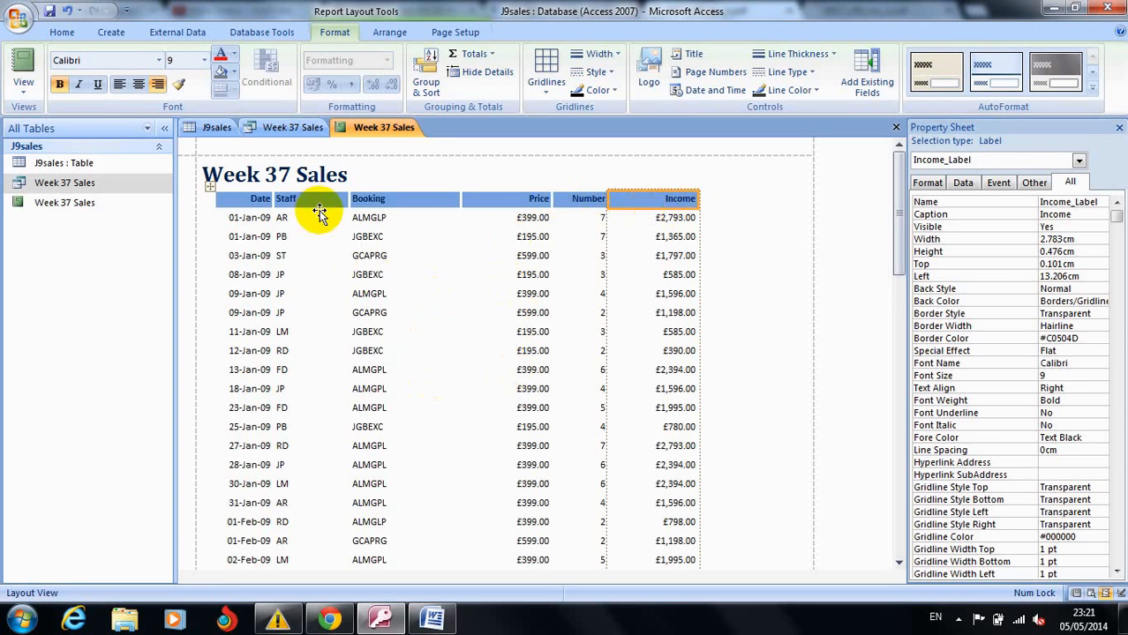
Widen the report's Date column to about 2.46 cm and left-align its heading and values.
{"action": "left_click", "coordinate": [268, 199]}
{"action": "left_click_drag", "start_coordinate": [274, 199], "coordinate": [294, 199]}
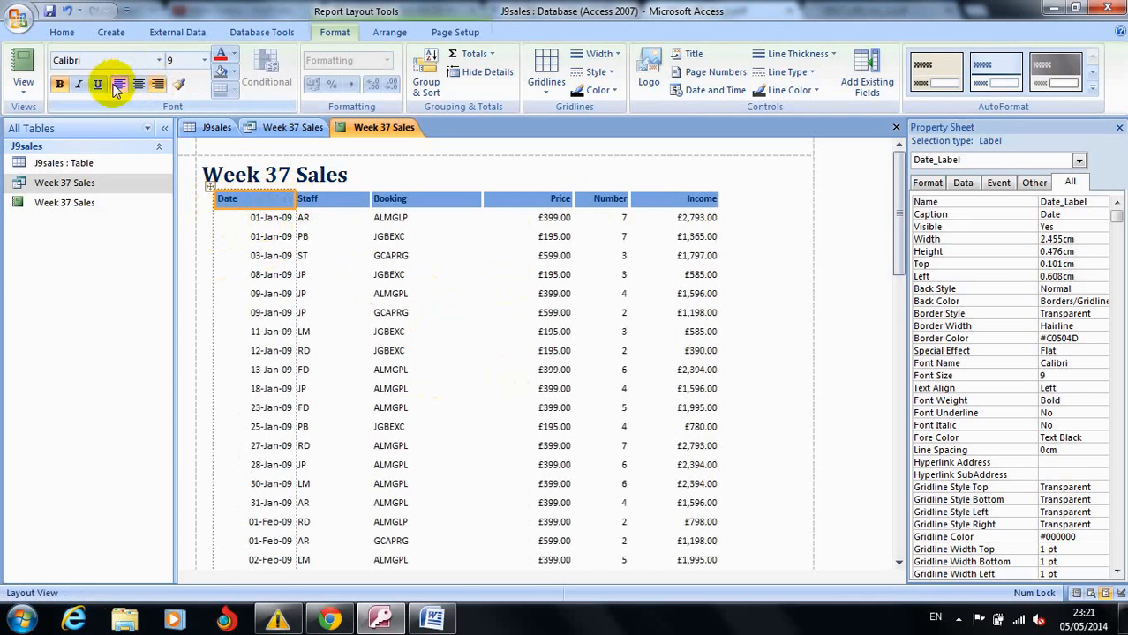
{"action": "left_click", "coordinate": [225, 222]}
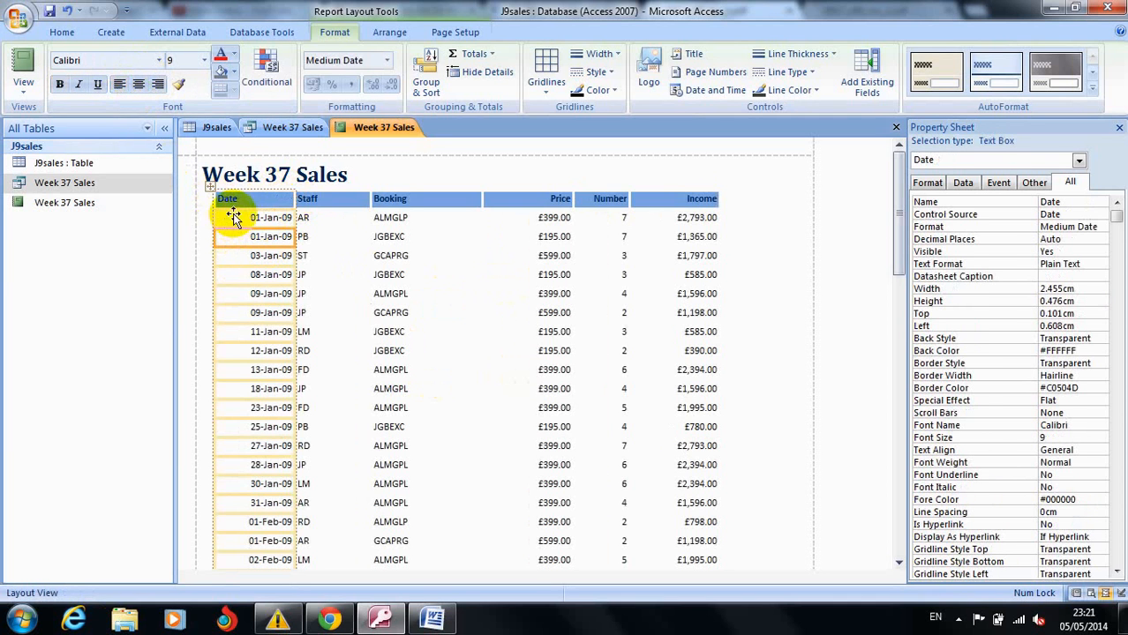
{"action": "left_click", "coordinate": [120, 86]}
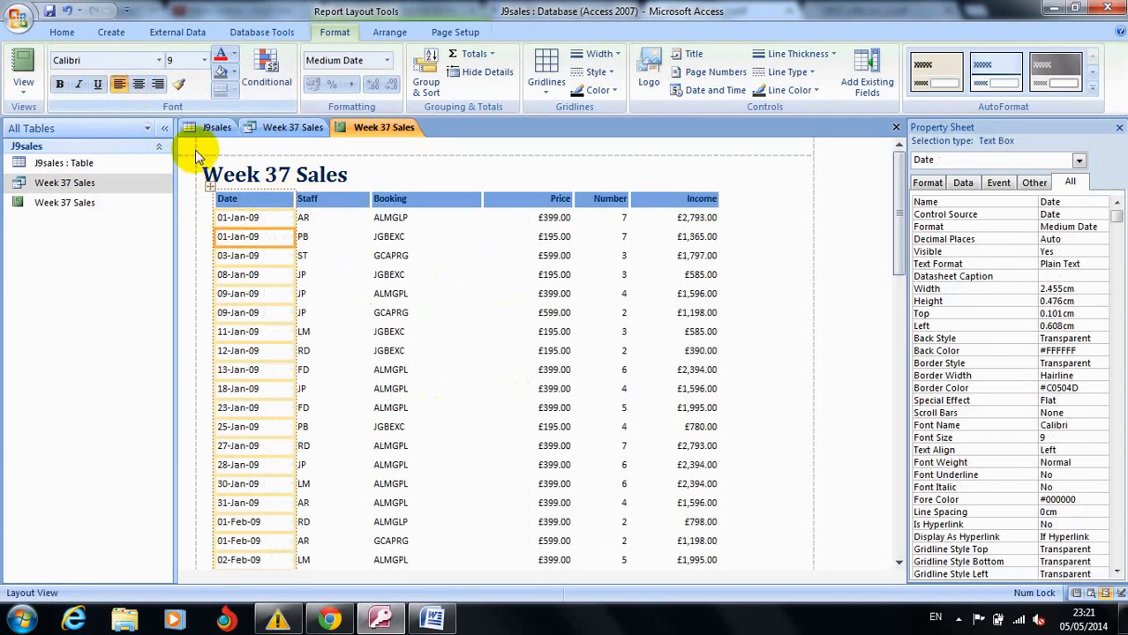
Left-align the values in the report's Price, Number and Income columns.
{"action": "left_click", "coordinate": [539, 243]}
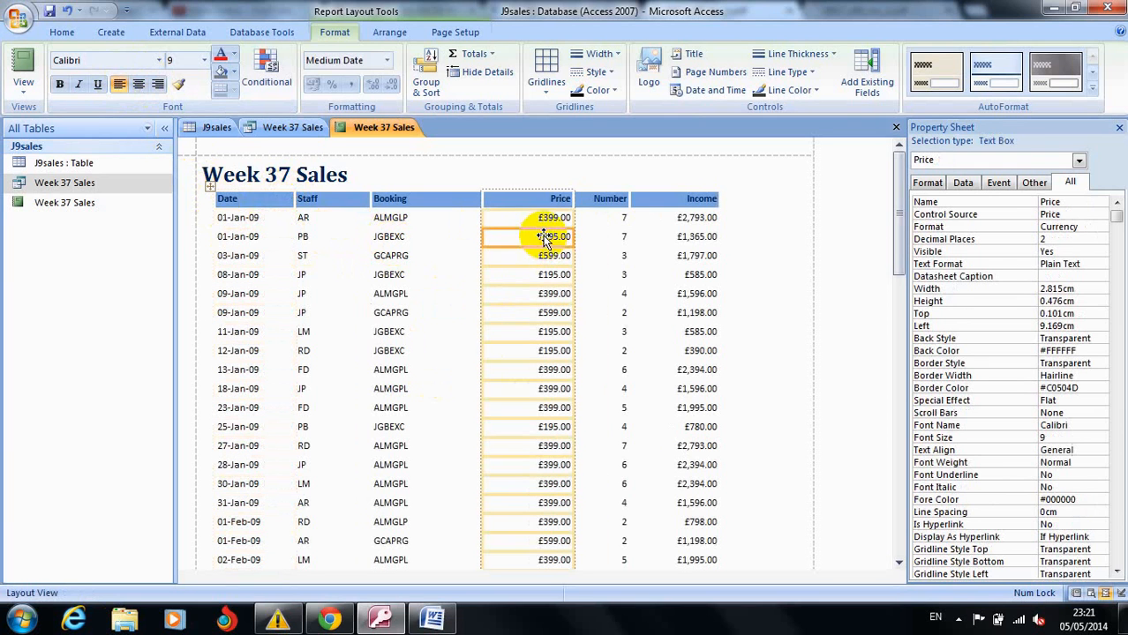
{"action": "left_click", "coordinate": [120, 88]}
{"action": "left_click", "coordinate": [608, 273]}
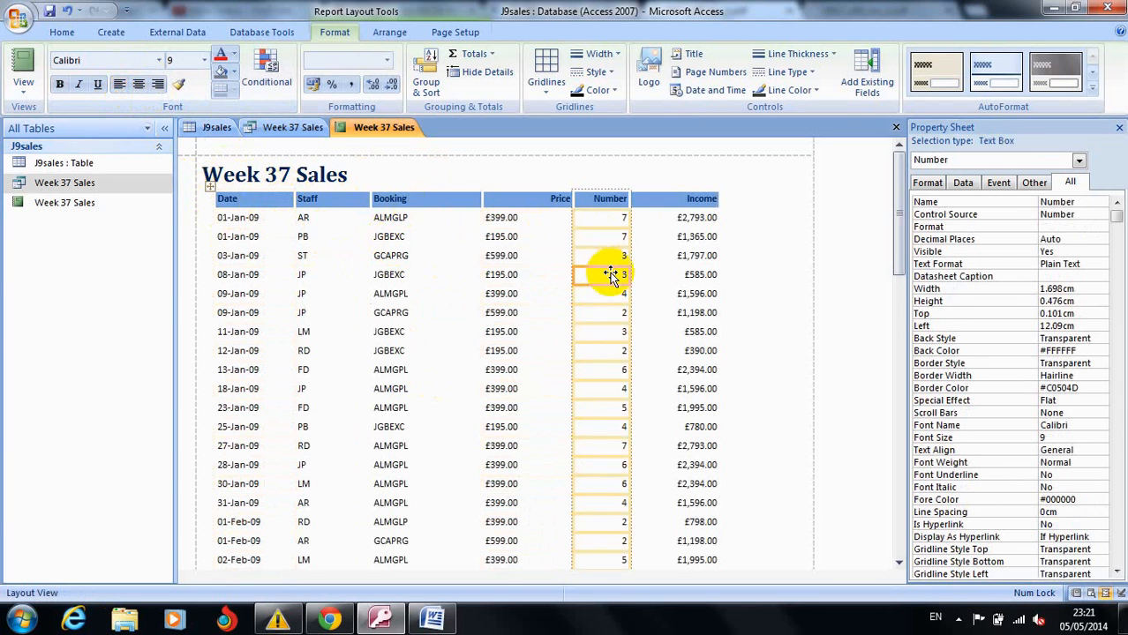
{"action": "left_click", "coordinate": [119, 84]}
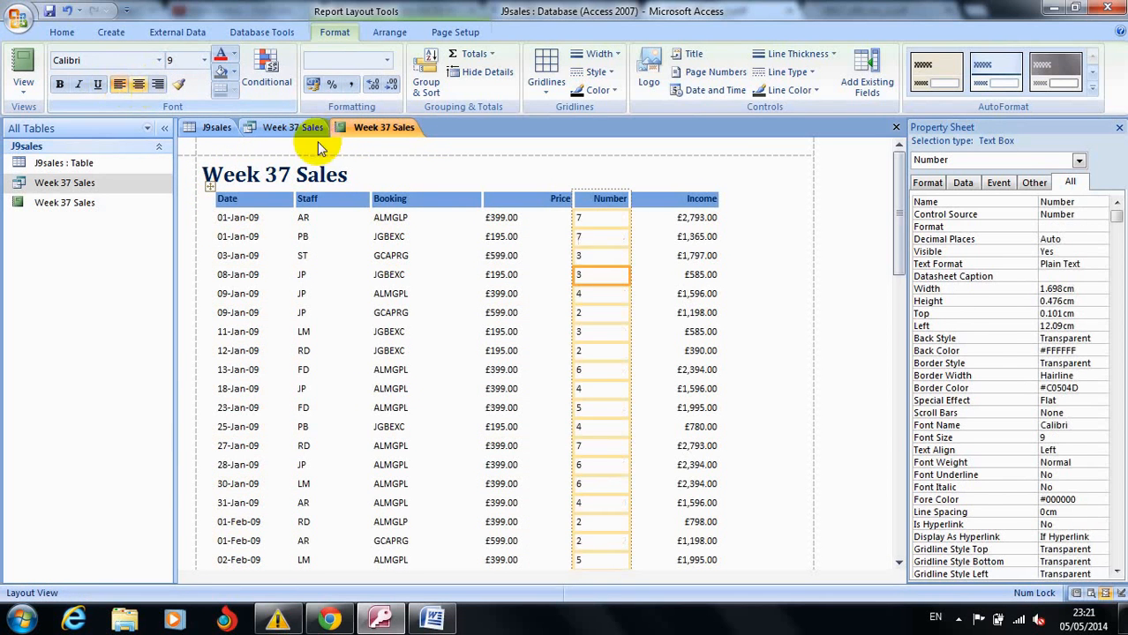
{"action": "left_click", "coordinate": [683, 245]}
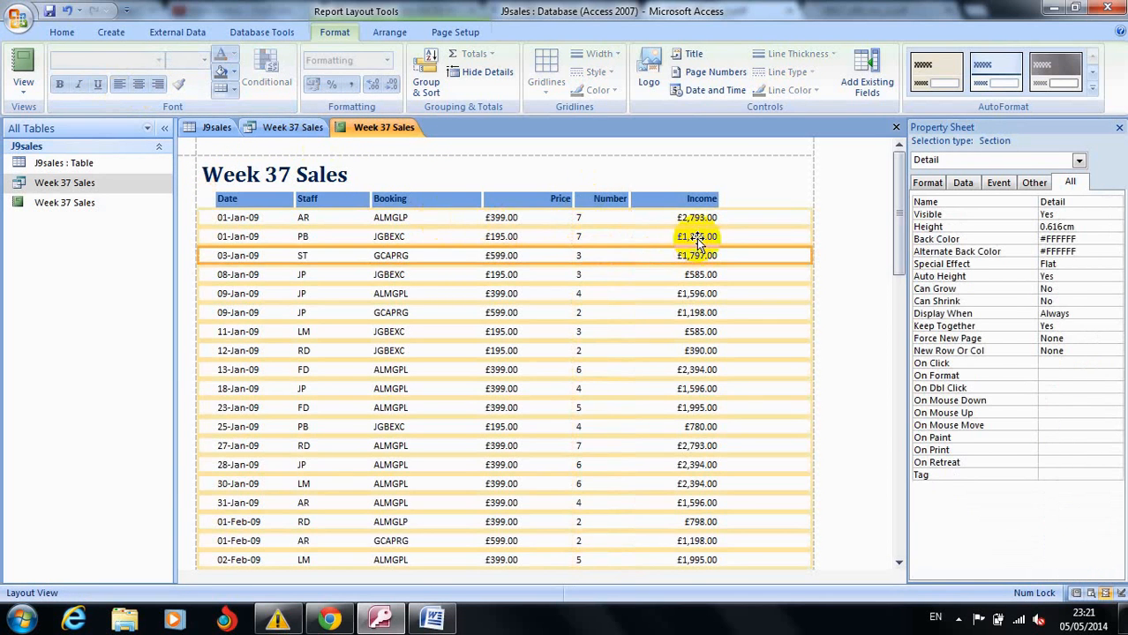
{"action": "left_click", "coordinate": [695, 218]}
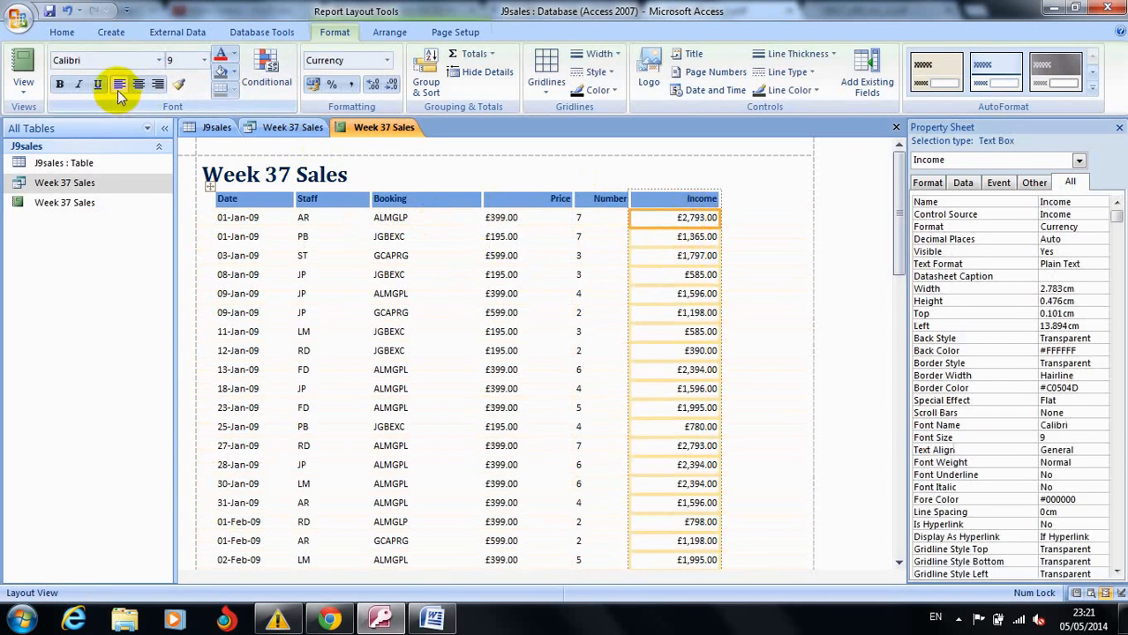
{"action": "left_click", "coordinate": [119, 85]}
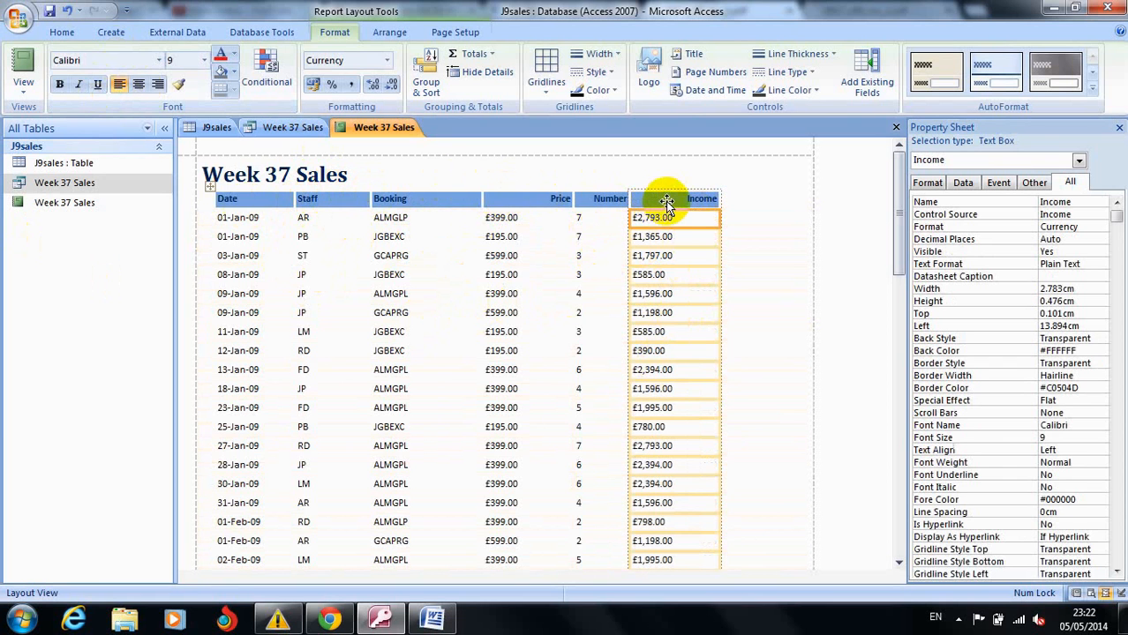
Recheck the heading requirement in task 42 of the question paper and widen the report's Week 37 Sales title label to about 5.29 cm.
{"action": "left_click", "coordinate": [331, 621]}
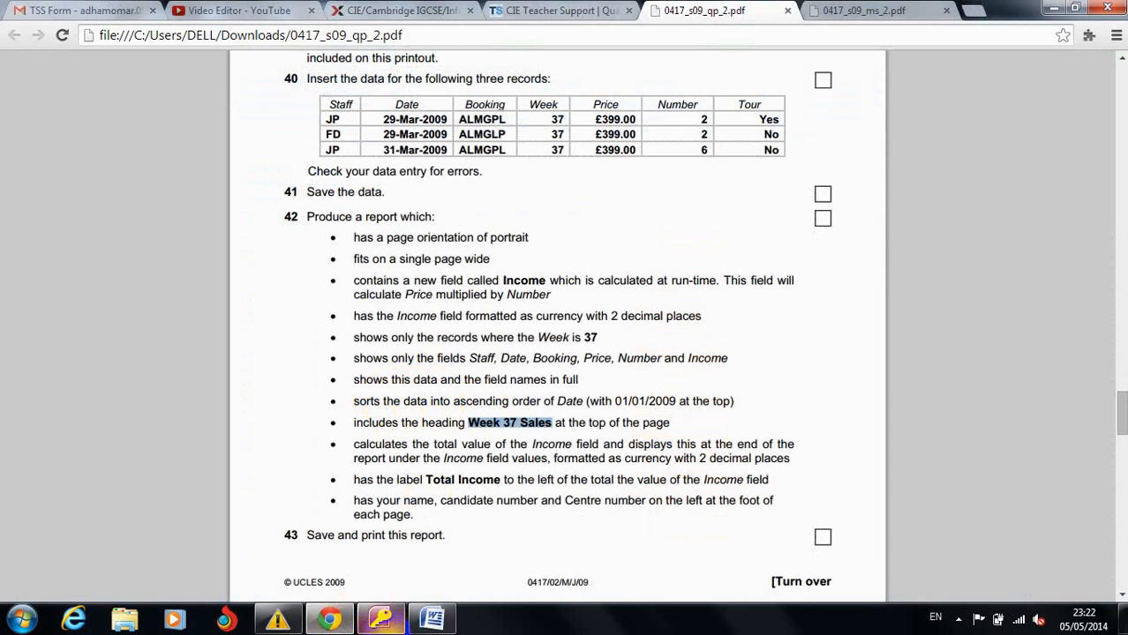
{"action": "left_click", "coordinate": [379, 619]}
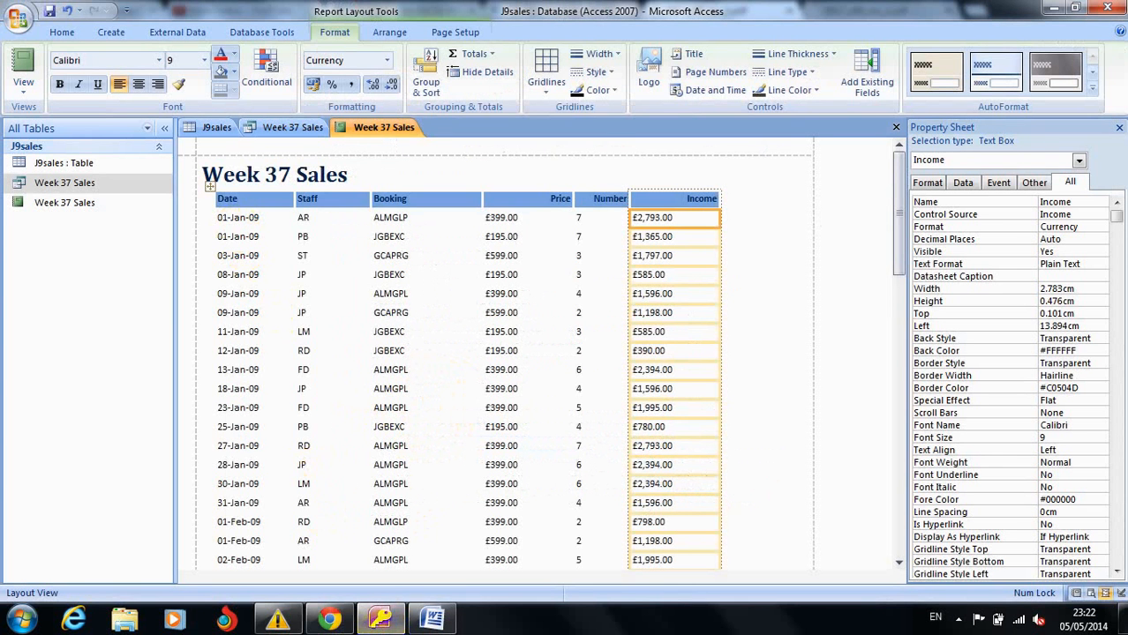
{"action": "left_click", "coordinate": [389, 622]}
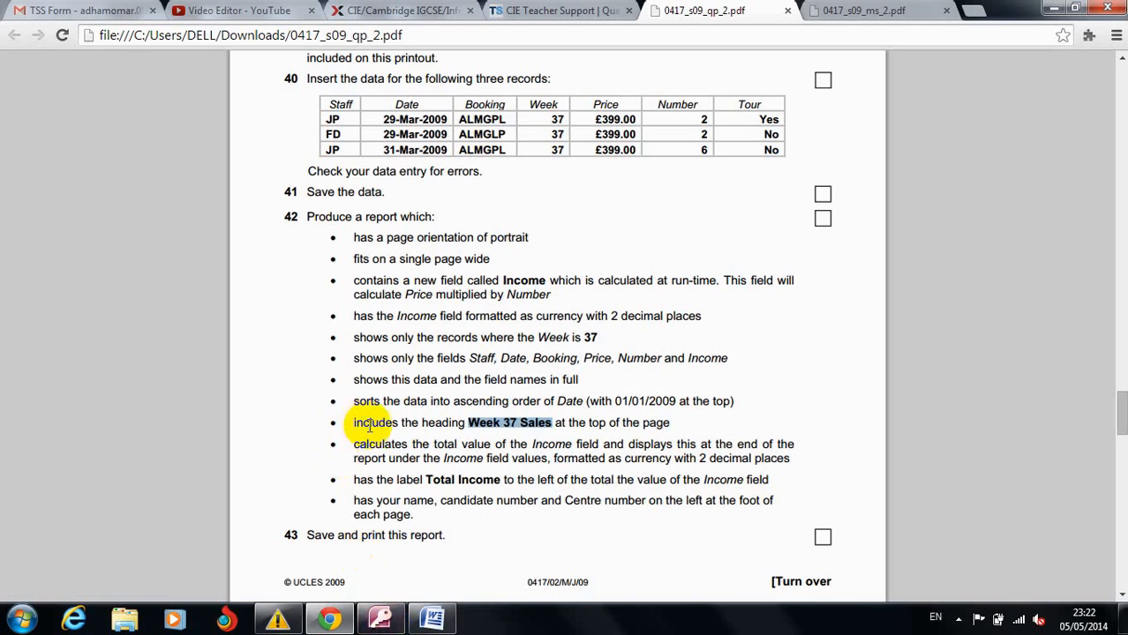
{"action": "left_click", "coordinate": [380, 619]}
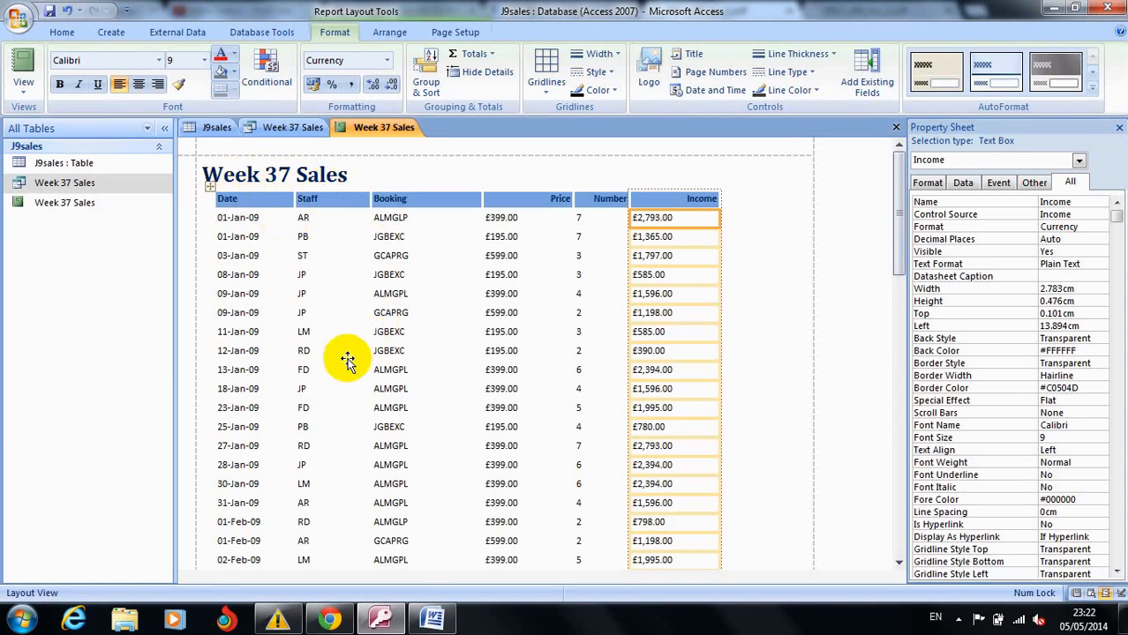
{"action": "left_click", "coordinate": [295, 177]}
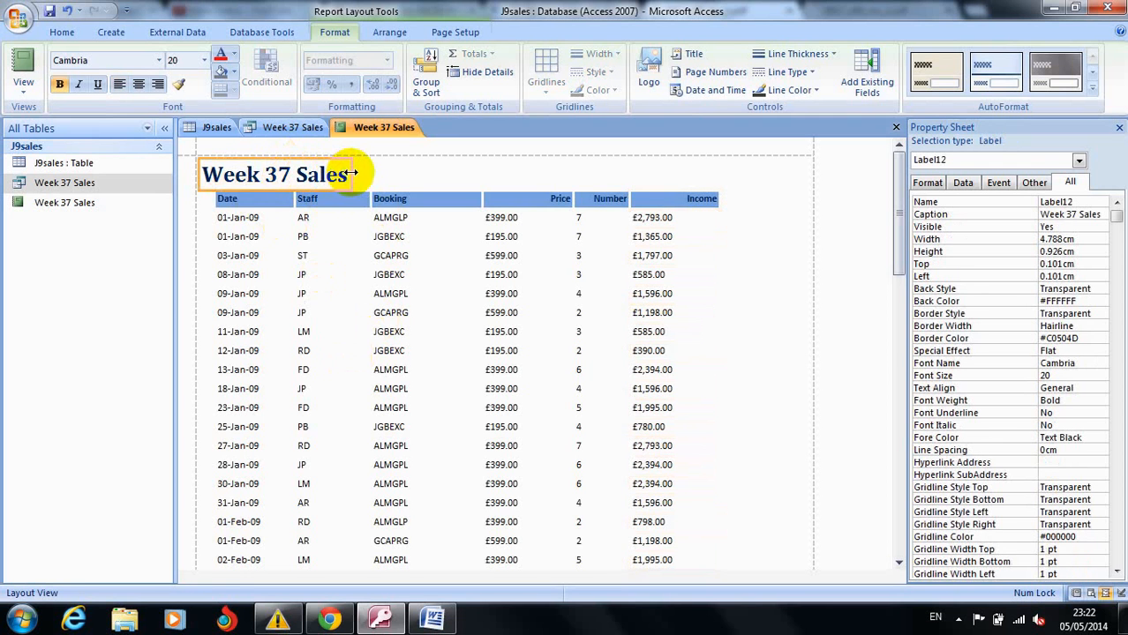
{"action": "left_click_drag", "start_coordinate": [350, 173], "coordinate": [366, 171]}
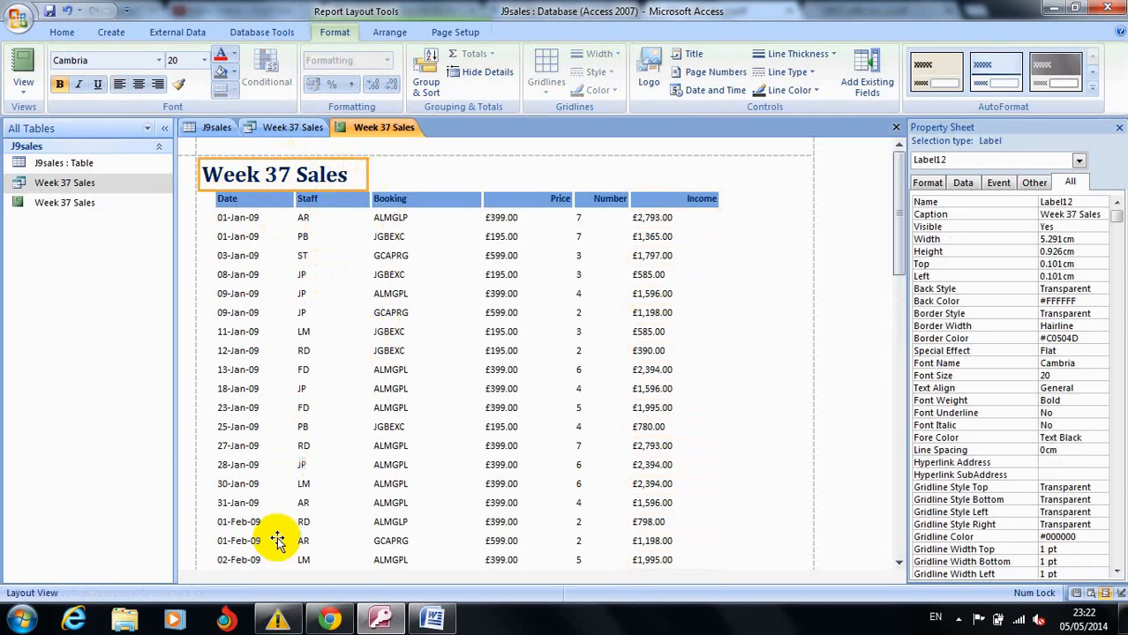
Review task 42's total requirement and add a Sum total to the report's Income column, checking it at the report's end.
{"action": "left_click", "coordinate": [379, 618]}
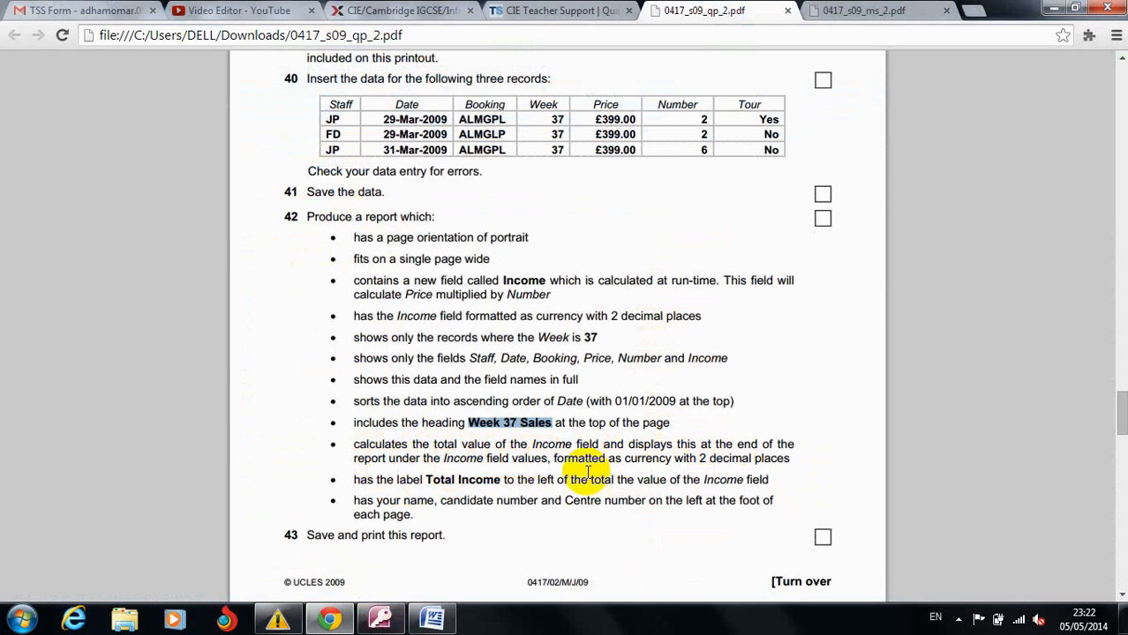
{"action": "left_click", "coordinate": [388, 620]}
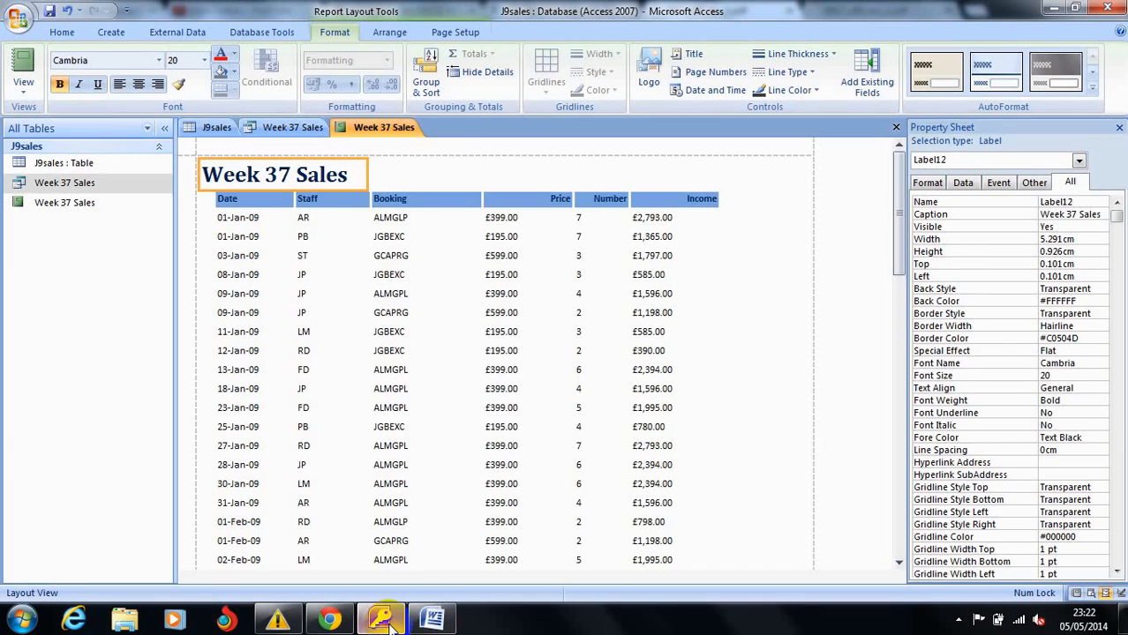
{"action": "left_click", "coordinate": [663, 199]}
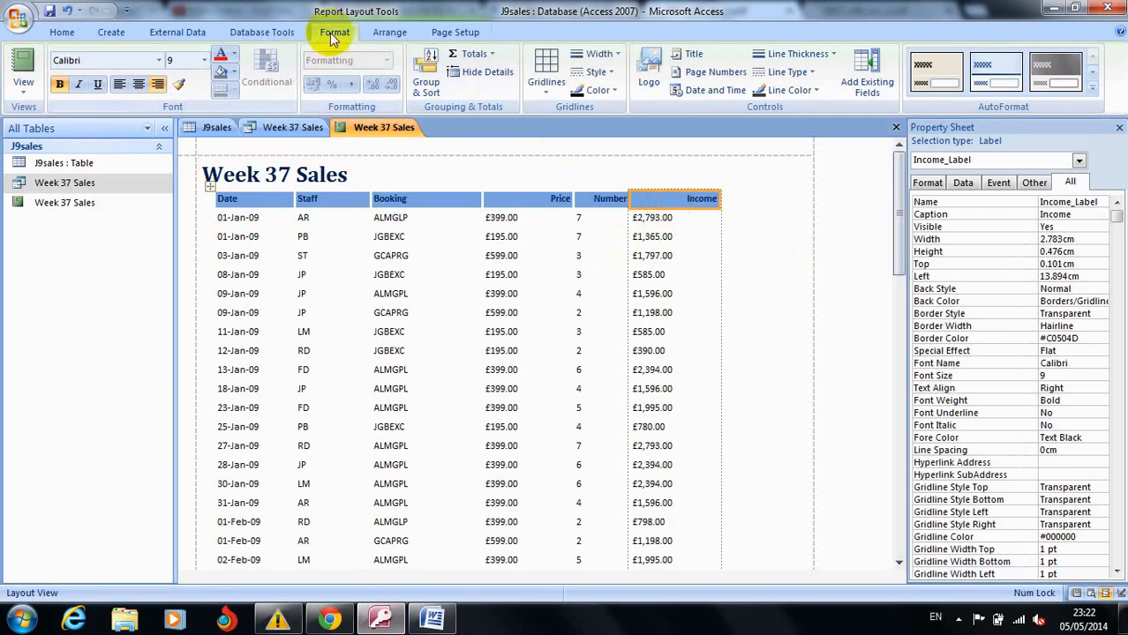
{"action": "left_click", "coordinate": [475, 54]}
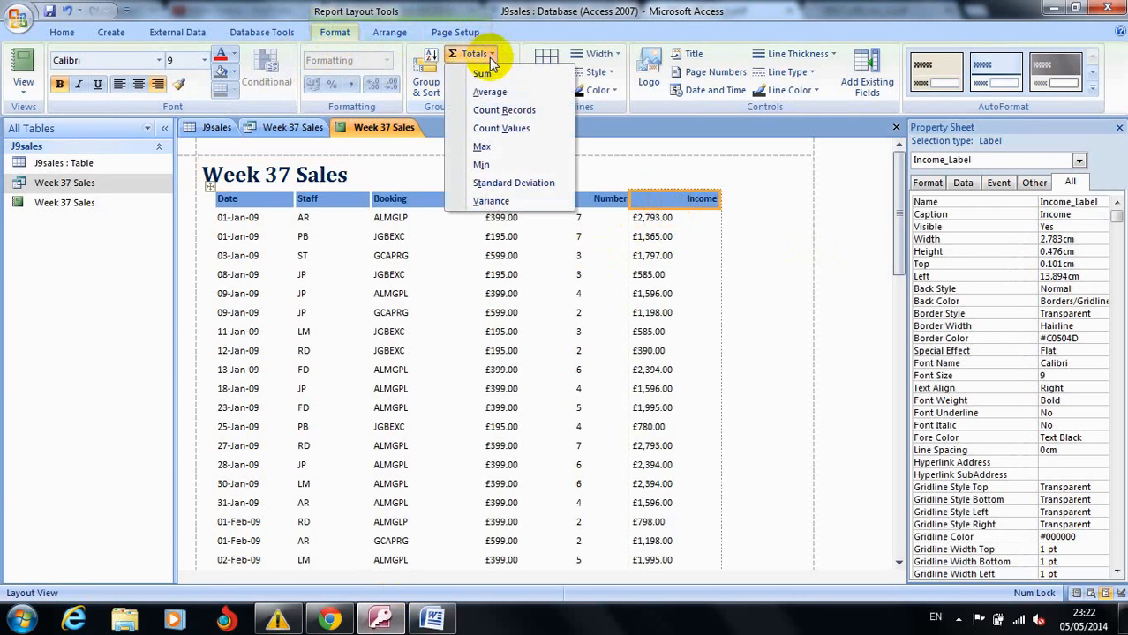
{"action": "left_click", "coordinate": [481, 74]}
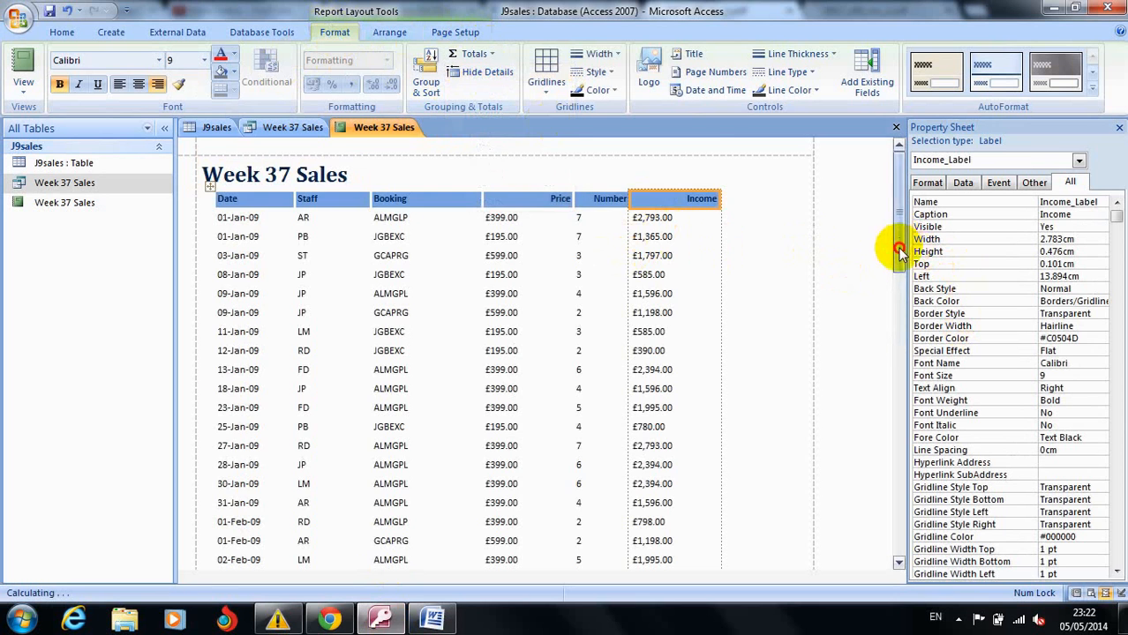
{"action": "left_click_drag", "start_coordinate": [899, 240], "coordinate": [896, 540]}
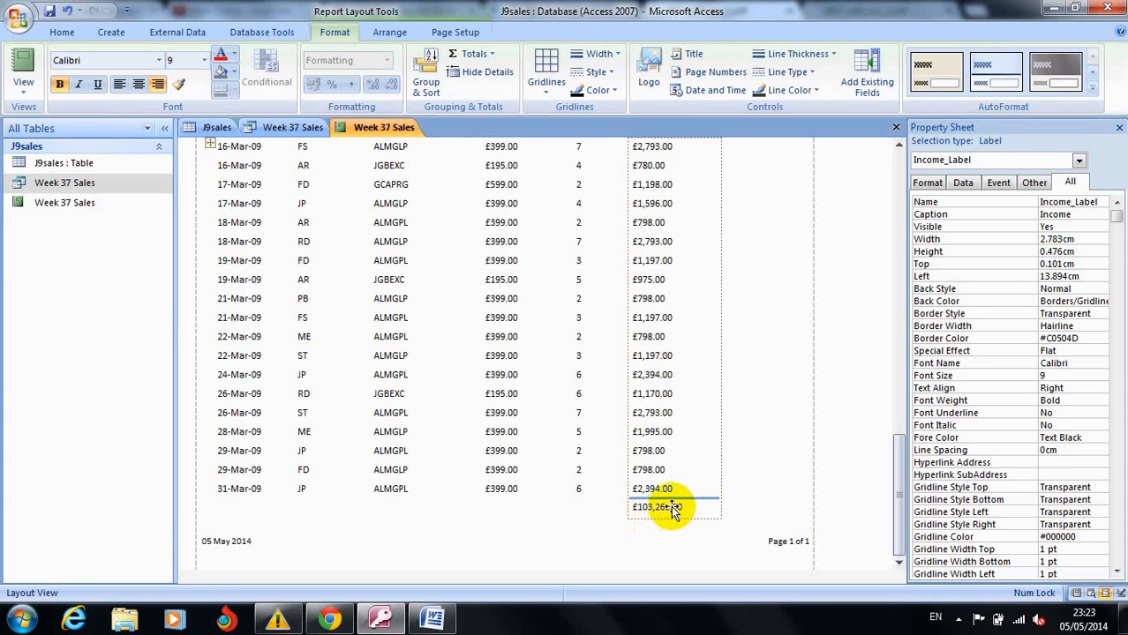
In Design View, add a label about 2.6 cm wide reading "Total Incom :" beside the Income sum in the Report Footer, consulting task 42's wording.
{"action": "left_click", "coordinate": [23, 86]}
{"action": "left_click", "coordinate": [39, 228]}
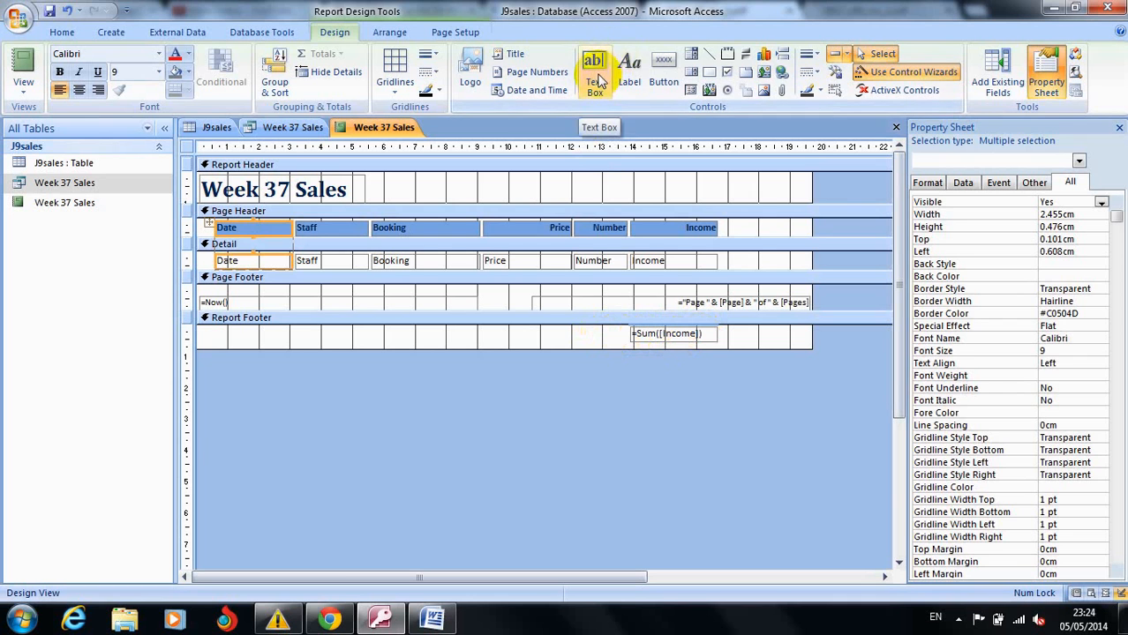
{"action": "left_click", "coordinate": [629, 63]}
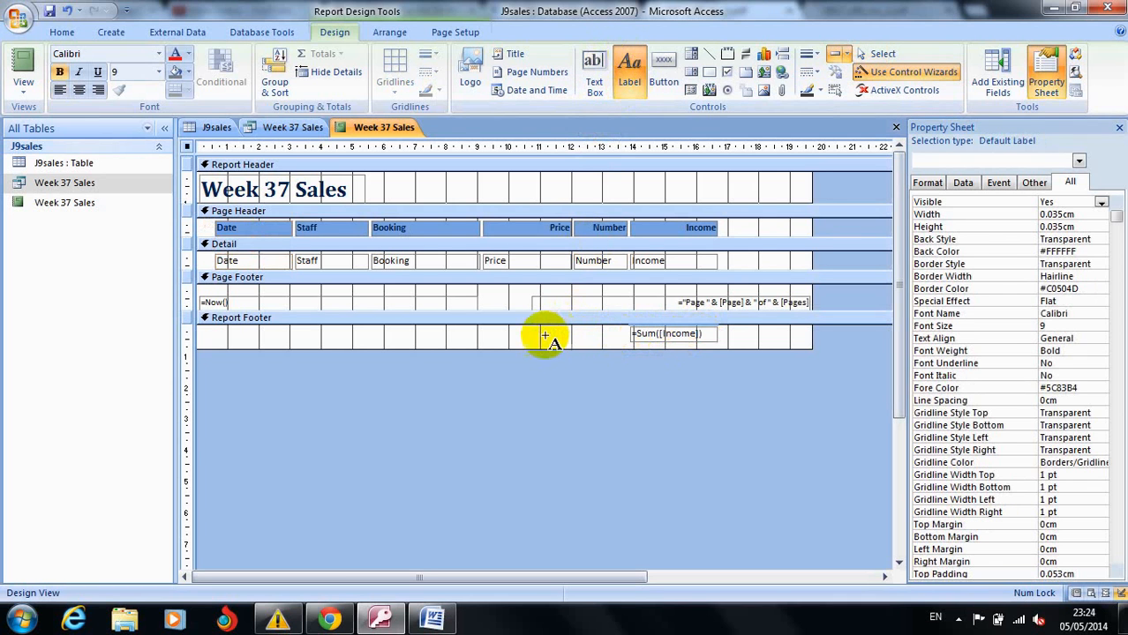
{"action": "left_click_drag", "start_coordinate": [537, 332], "coordinate": [618, 343]}
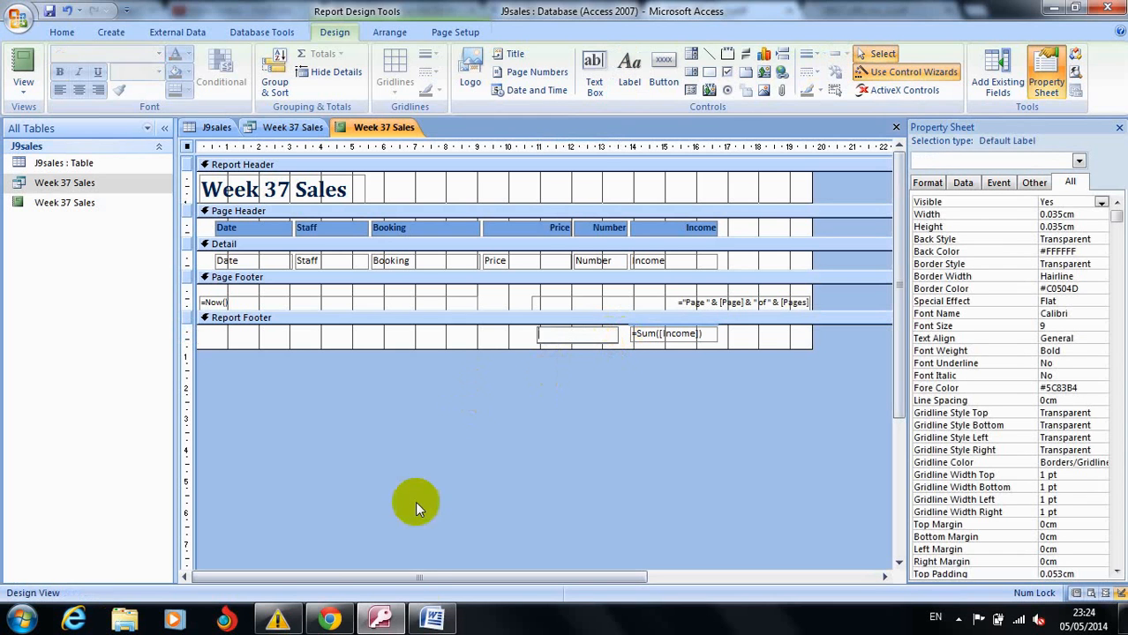
{"action": "left_click", "coordinate": [329, 620]}
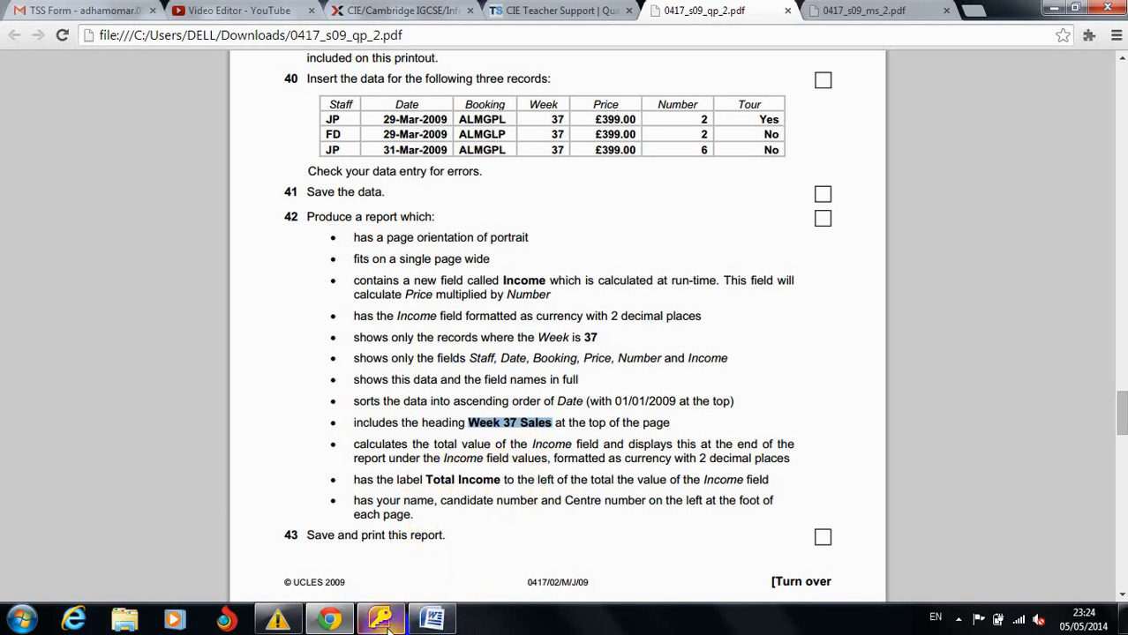
{"action": "left_click", "coordinate": [416, 534]}
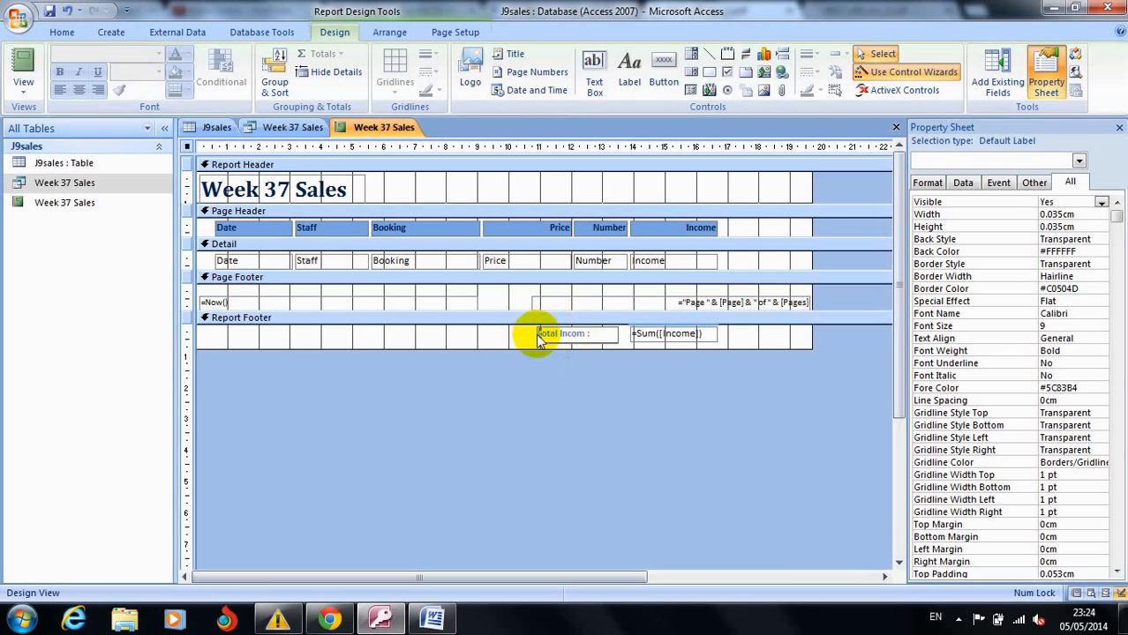
Select the footer label beside the Income sum and set its font colour to Automatic black.
{"action": "left_click", "coordinate": [563, 333]}
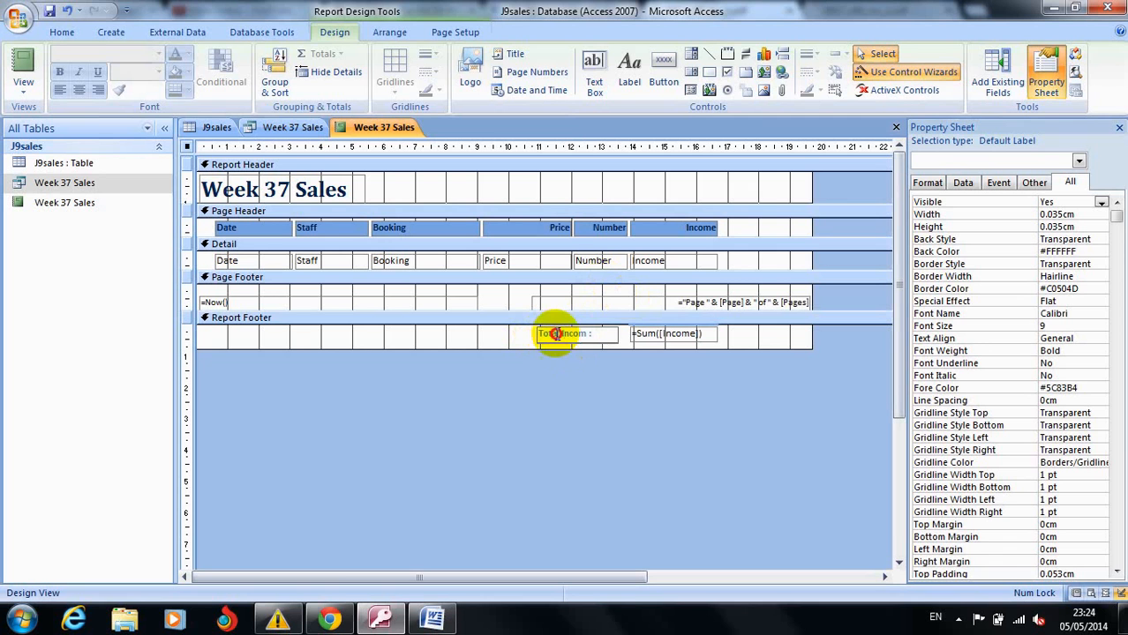
{"action": "left_click_drag", "start_coordinate": [538, 334], "coordinate": [591, 337]}
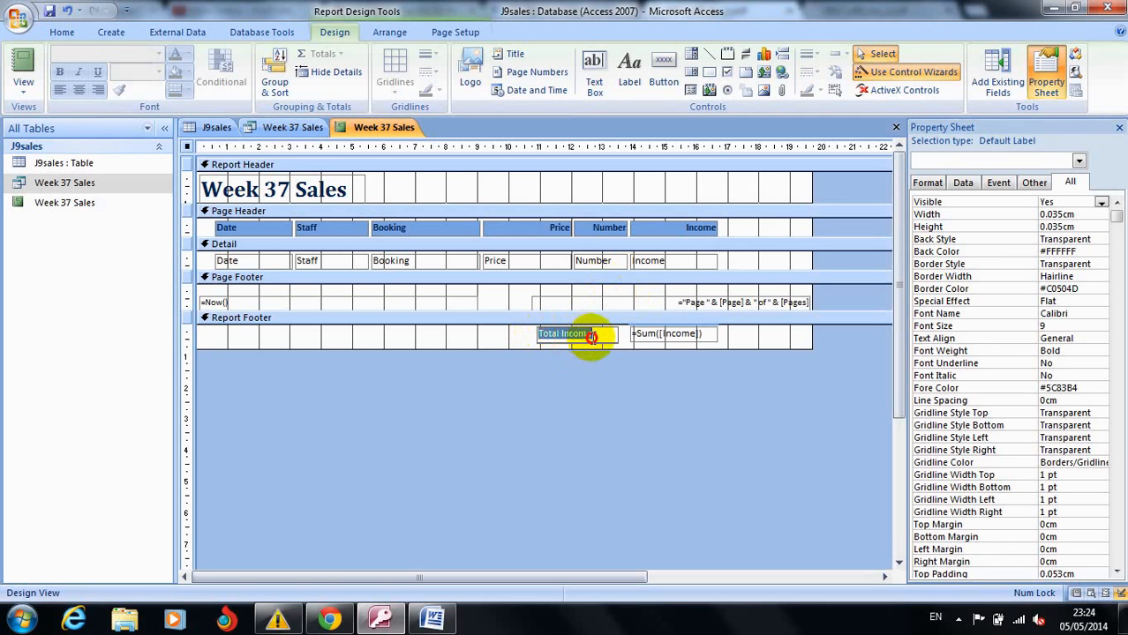
{"action": "left_click", "coordinate": [62, 34]}
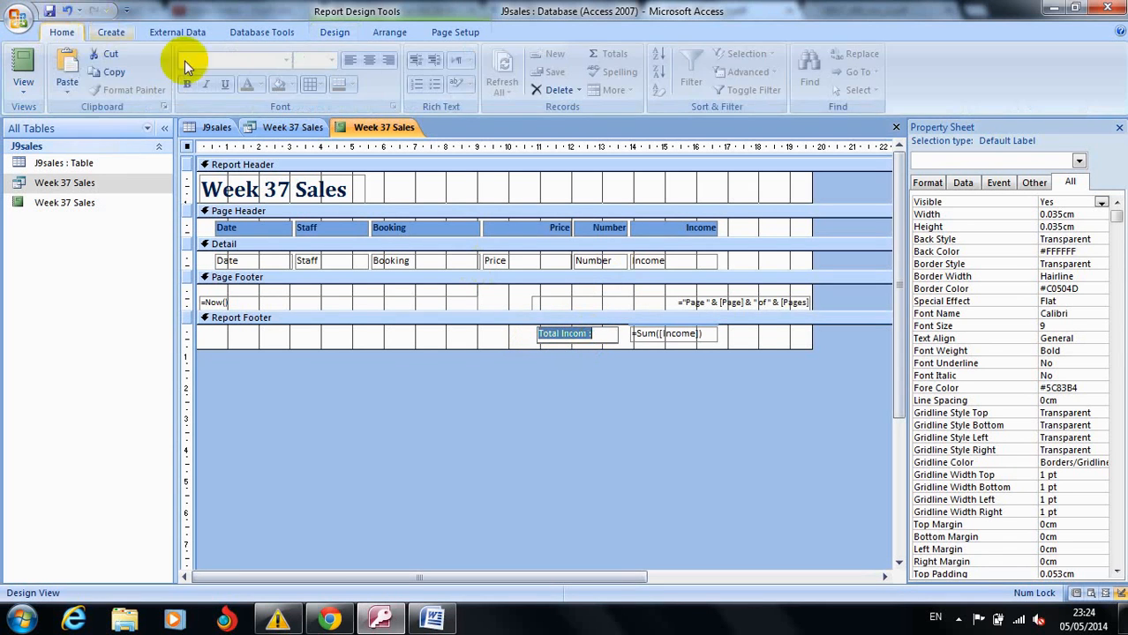
{"action": "left_click", "coordinate": [471, 335]}
{"action": "left_click", "coordinate": [547, 341]}
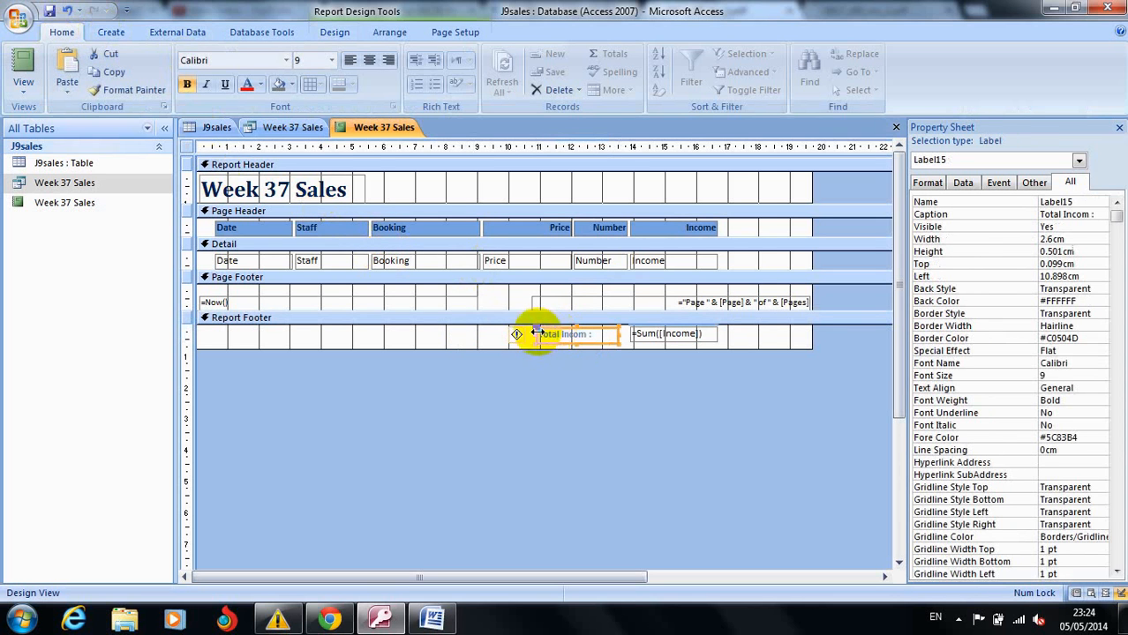
{"action": "left_click", "coordinate": [262, 85]}
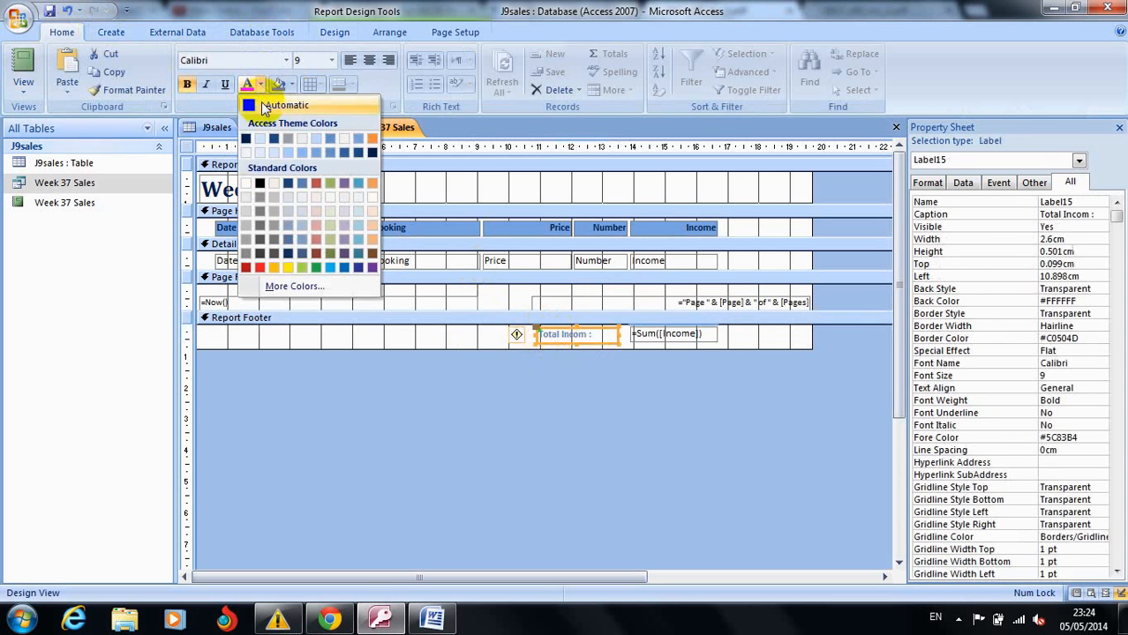
{"action": "left_click", "coordinate": [245, 103]}
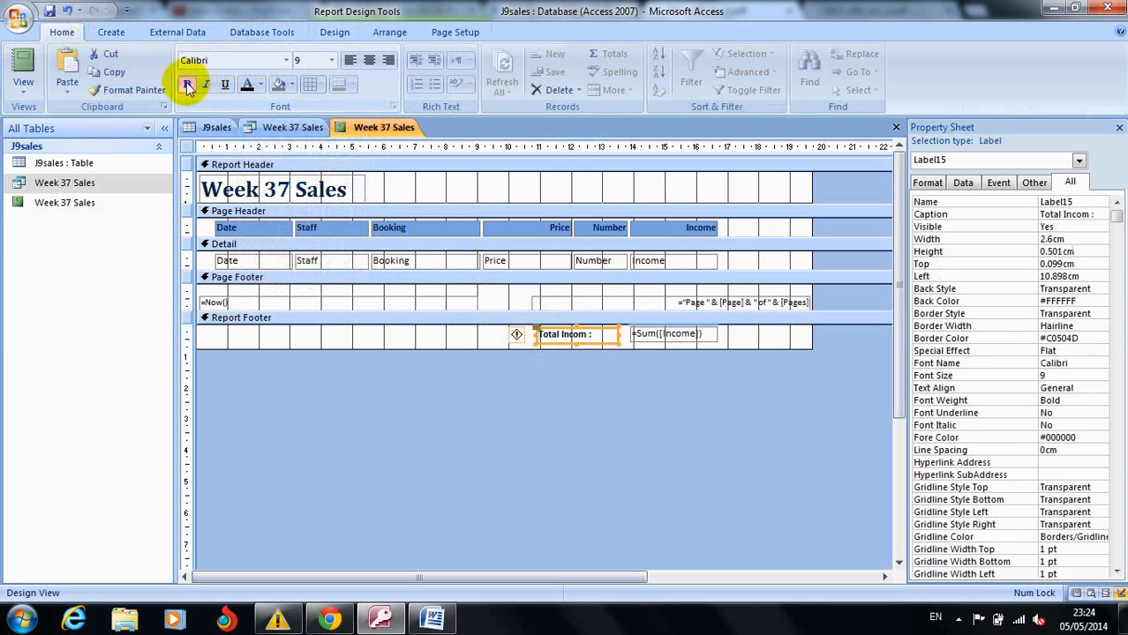
Set the footer label's font to Arial at size 12.
{"action": "left_click", "coordinate": [332, 61]}
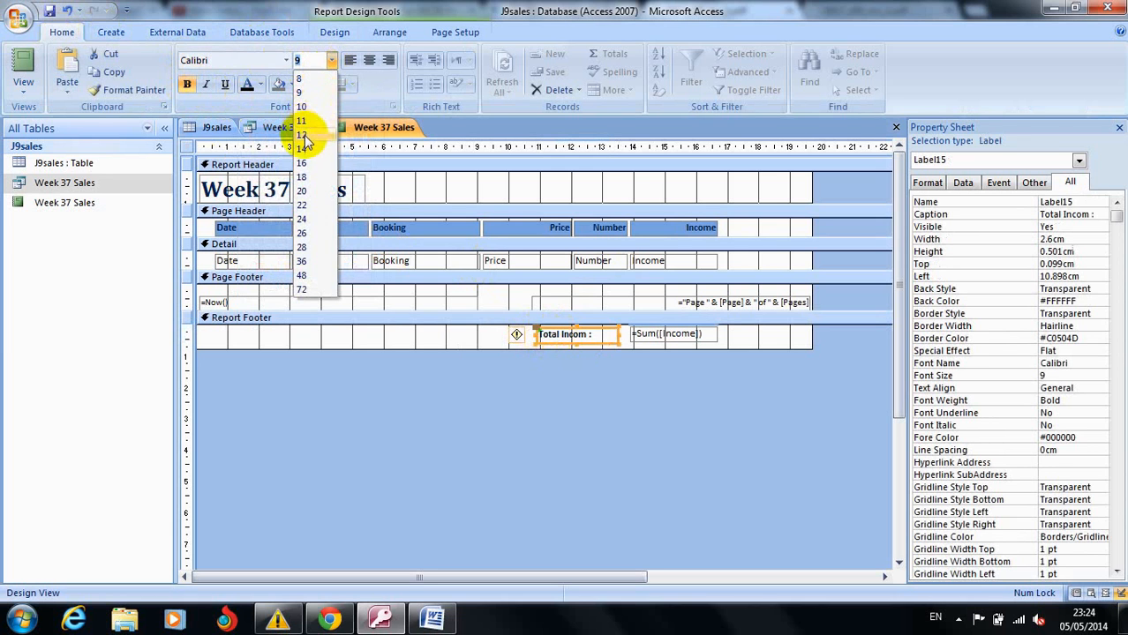
{"action": "left_click", "coordinate": [303, 134]}
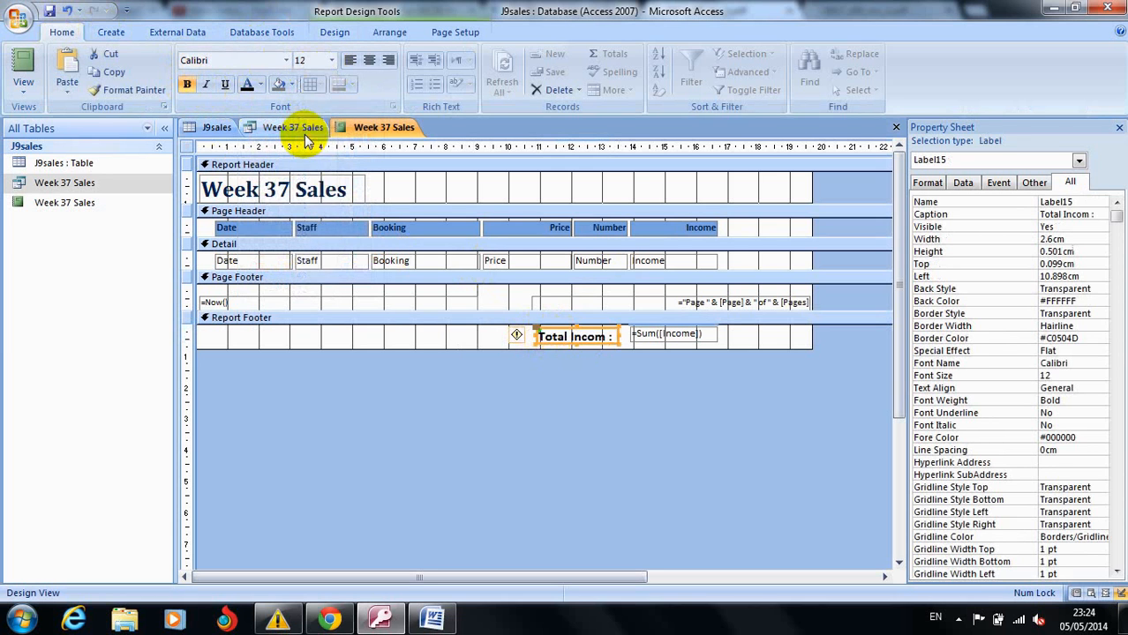
{"action": "left_click", "coordinate": [287, 62]}
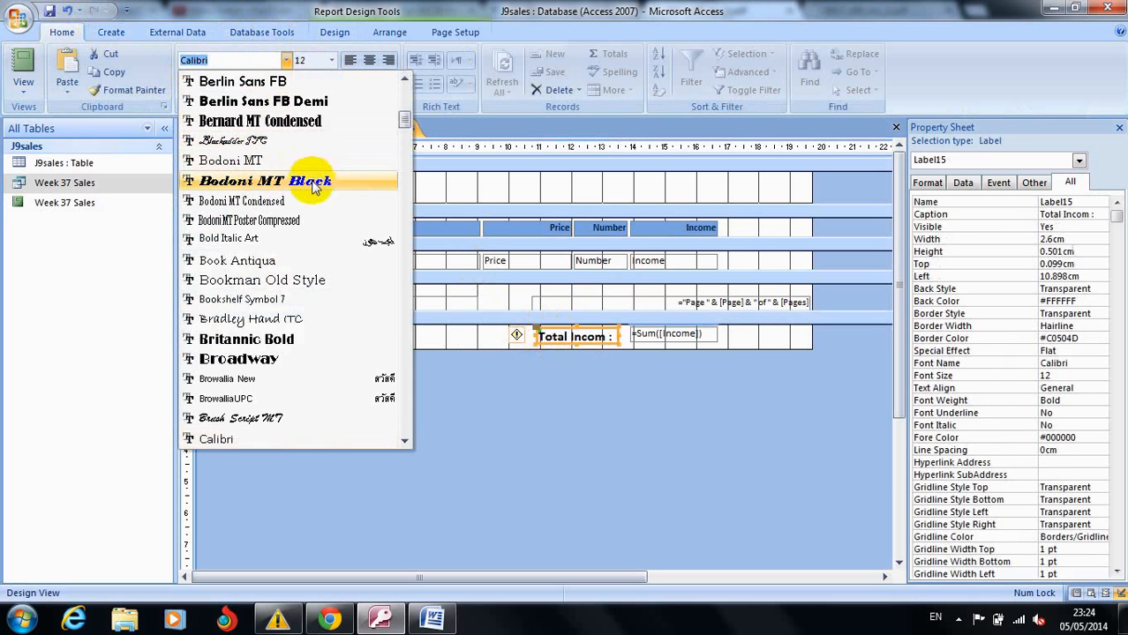
{"action": "type", "text": "adEref"}
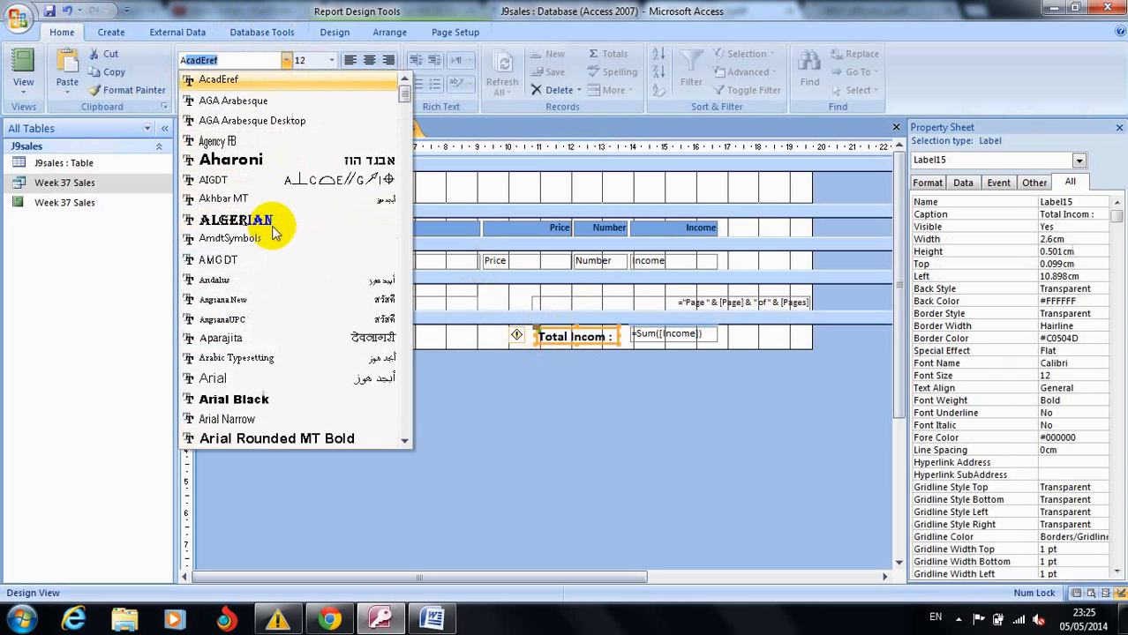
{"action": "left_click", "coordinate": [215, 379]}
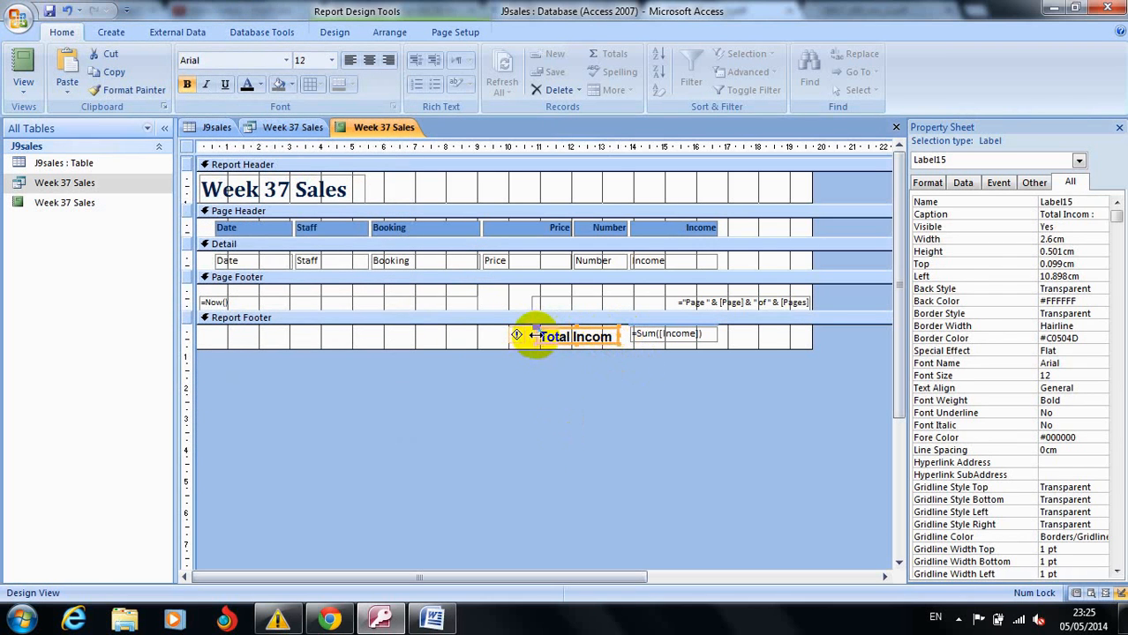
Widen the footer label to about 3 cm and correct its text to "Total Income :".
{"action": "left_click_drag", "start_coordinate": [537, 336], "coordinate": [523, 337]}
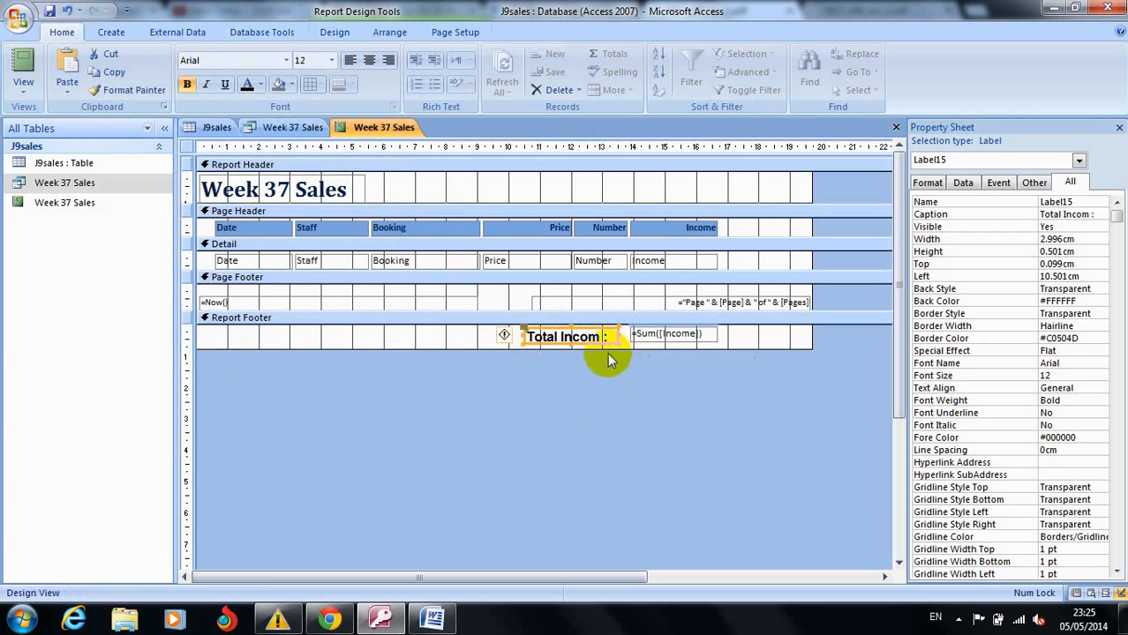
{"action": "left_click", "coordinate": [599, 339]}
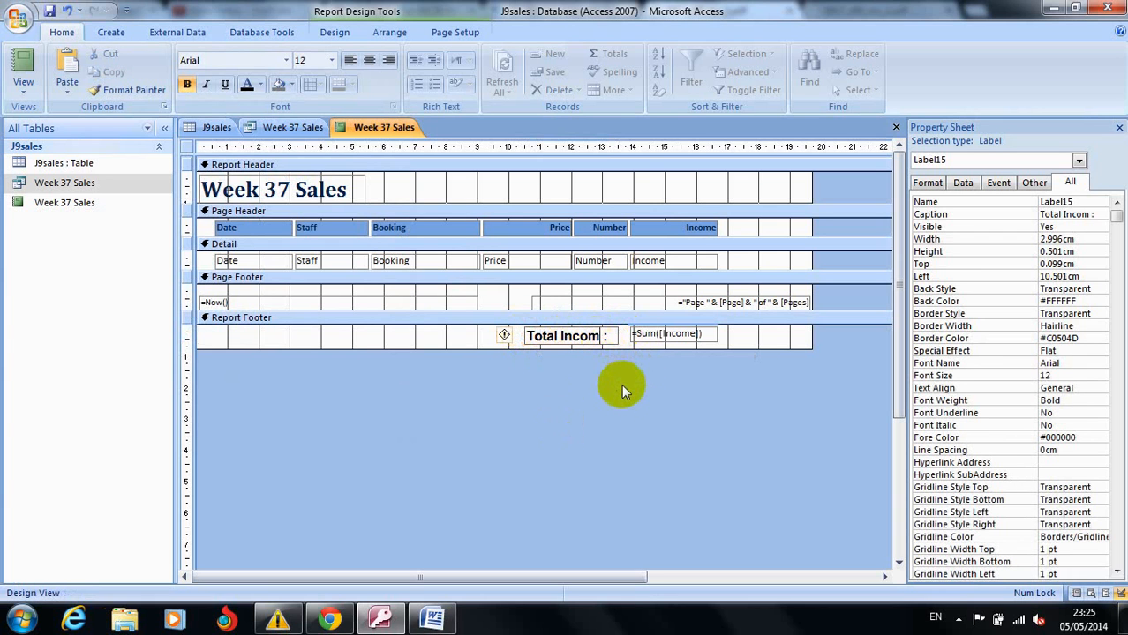
{"action": "type", "text": "e"}
{"action": "left_click", "coordinate": [664, 344]}
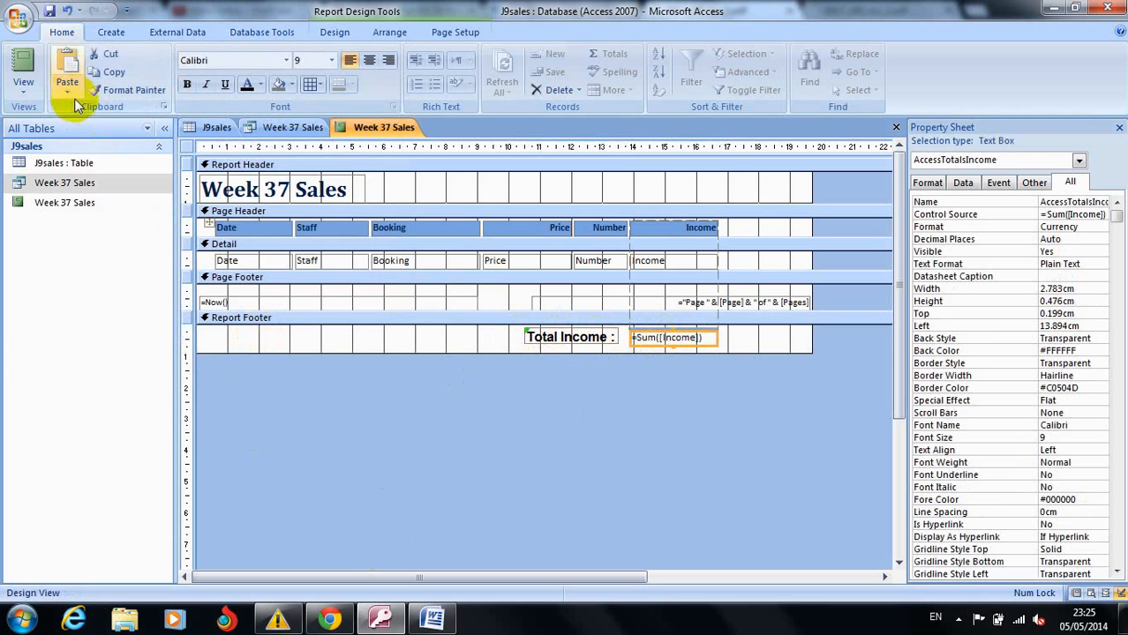
View the end of the report in Report View and compare its Total Income line with task 42 in the question paper.
{"action": "left_click", "coordinate": [24, 72]}
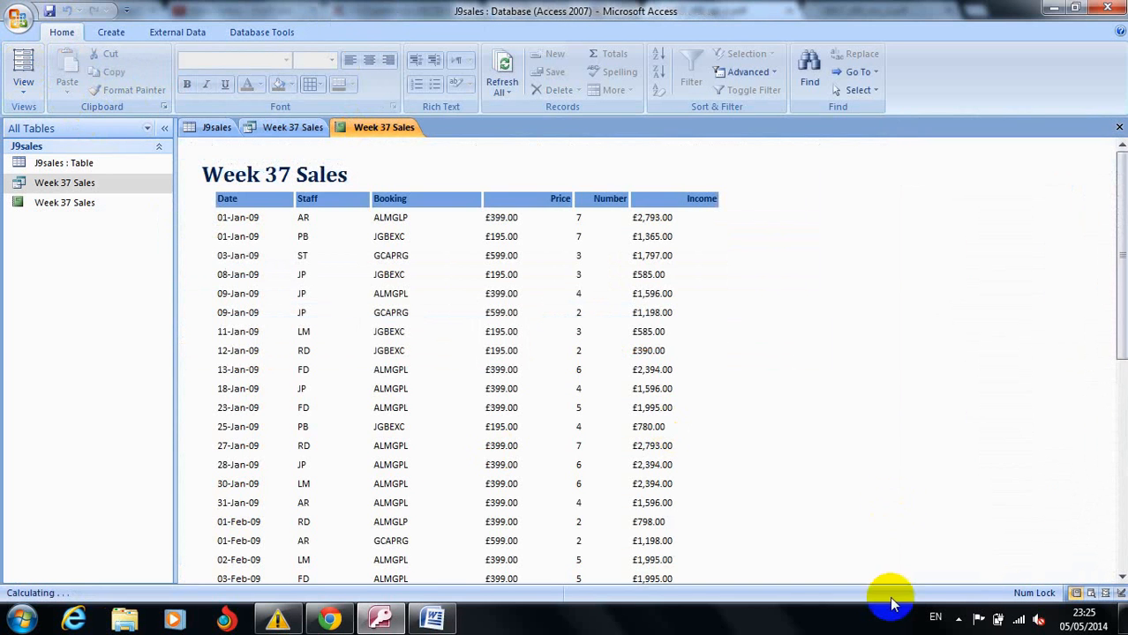
{"action": "left_click_drag", "start_coordinate": [1121, 212], "coordinate": [1120, 505]}
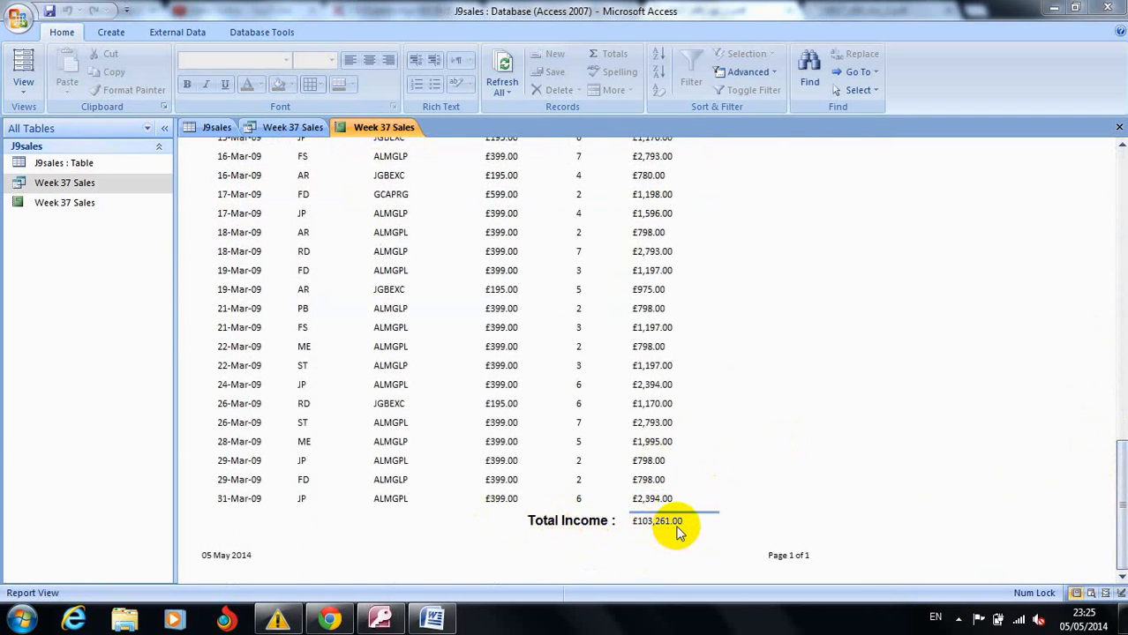
{"action": "left_click", "coordinate": [328, 617]}
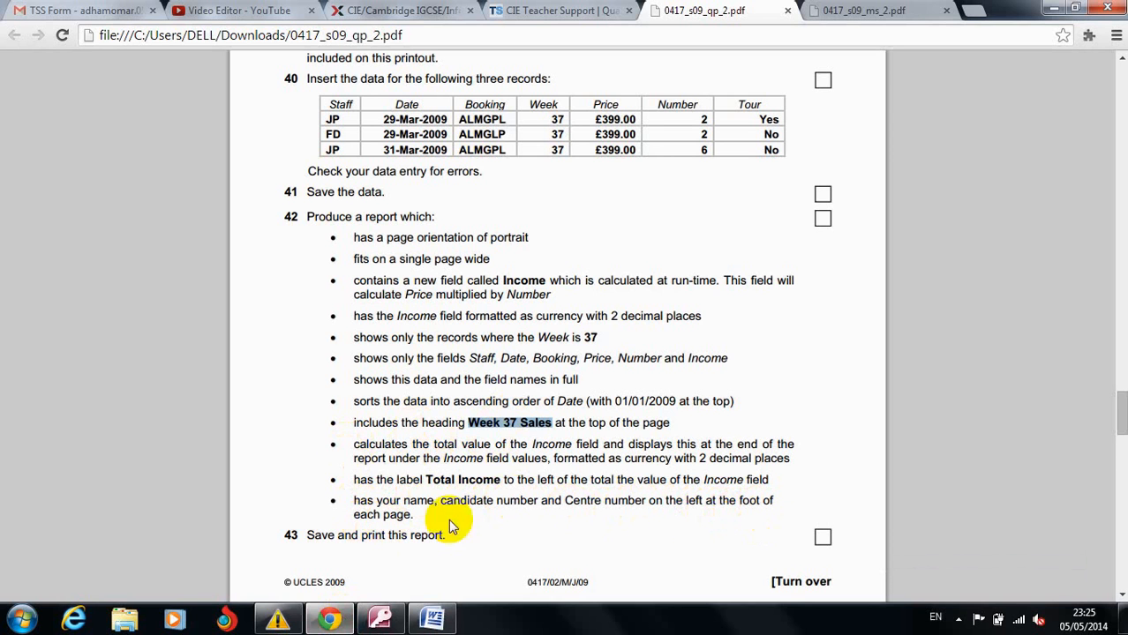
Switch to Access, open the Week 37 Sales report in Design View and increase the height of its page footer.
{"action": "key", "text": "alt+Tab"}
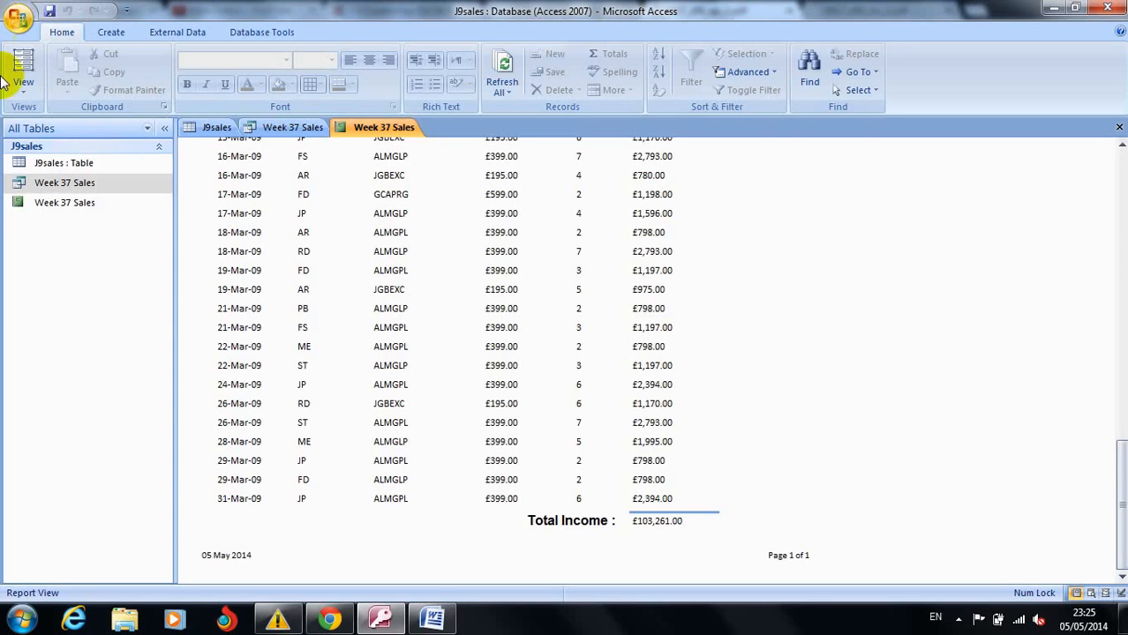
{"action": "left_click", "coordinate": [25, 91]}
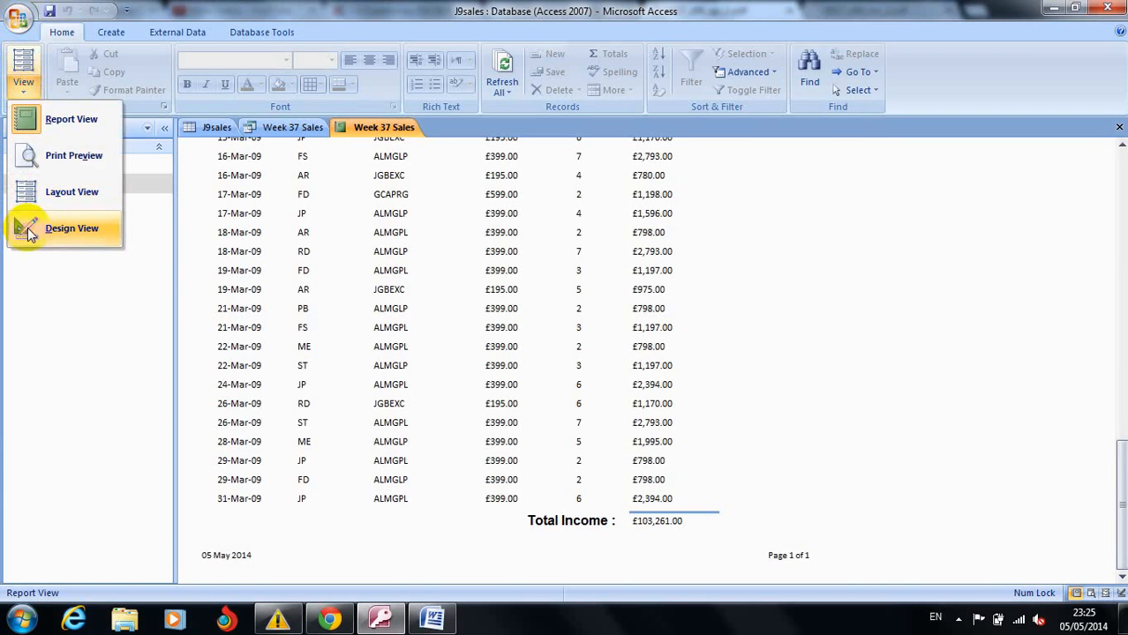
{"action": "left_click", "coordinate": [70, 228]}
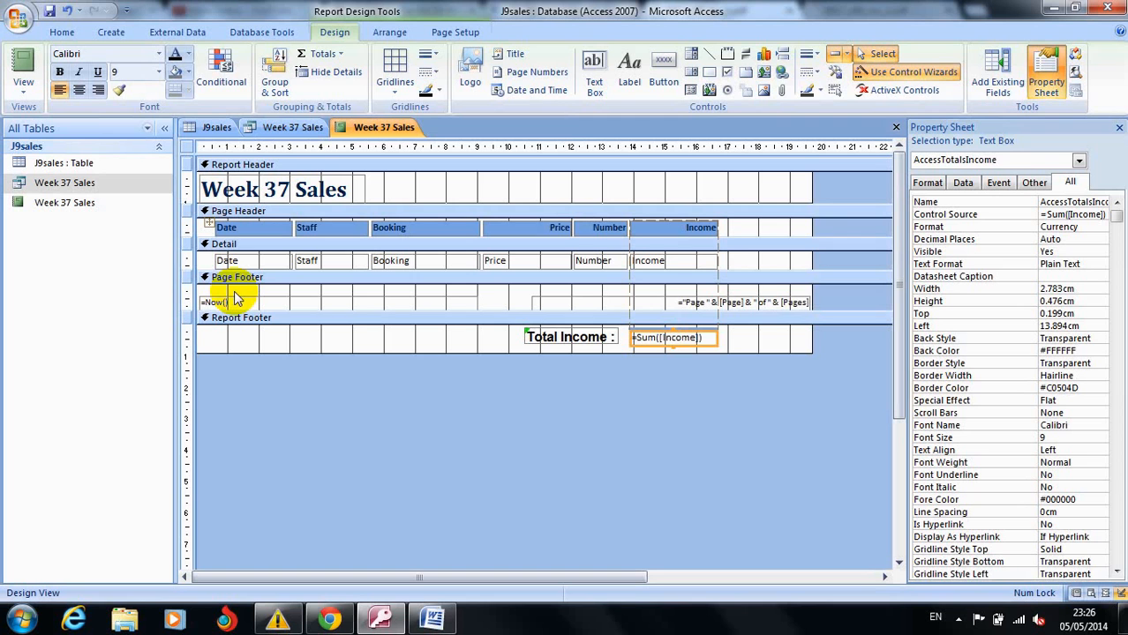
{"action": "left_click_drag", "start_coordinate": [356, 309], "coordinate": [355, 330]}
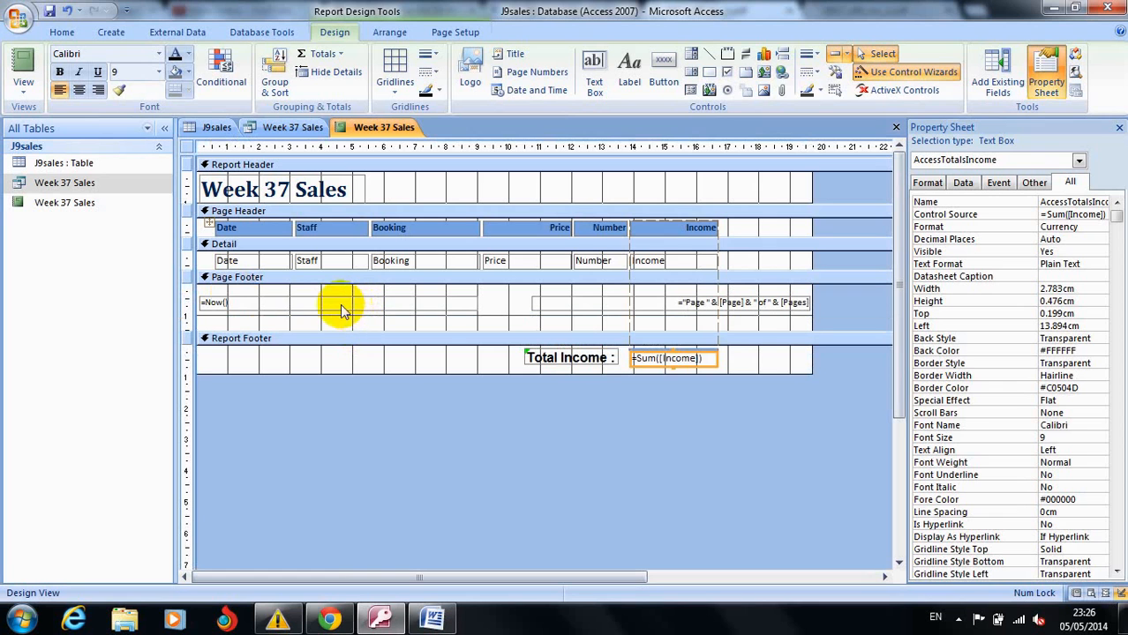
Move the date and page number boxes down in the page footer to about 0.9 cm from its upper edge.
{"action": "left_click", "coordinate": [340, 306]}
{"action": "left_click_drag", "start_coordinate": [341, 309], "coordinate": [342, 320]}
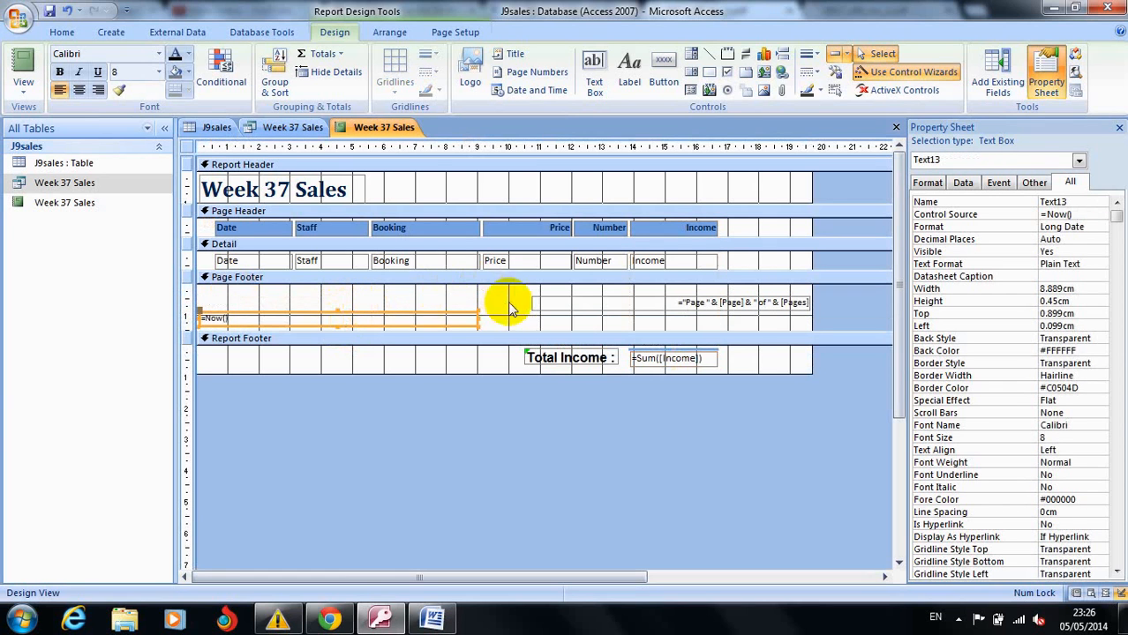
{"action": "left_click", "coordinate": [541, 305]}
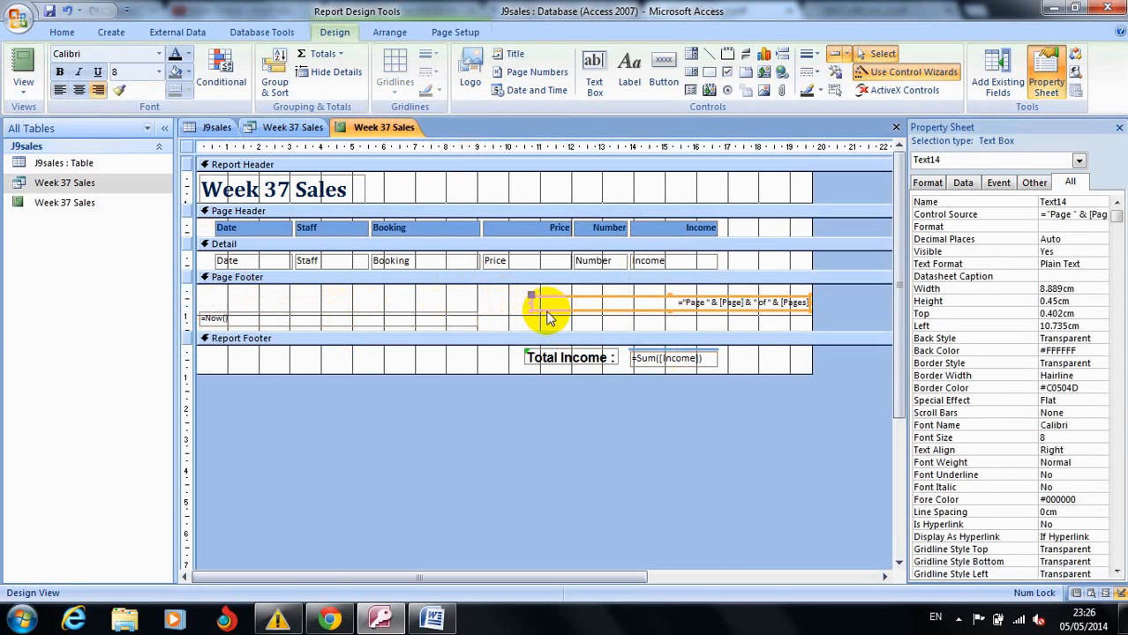
{"action": "left_click_drag", "start_coordinate": [545, 309], "coordinate": [541, 322]}
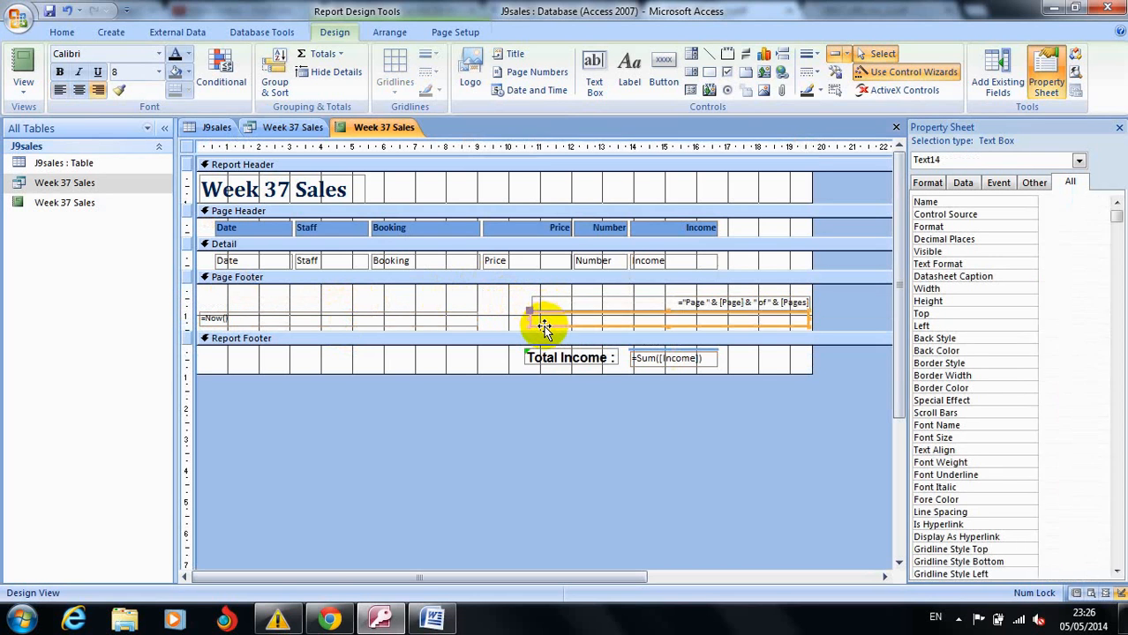
Check the footer requirement in the exam paper and add a page footer label above the date reading "Name, Center no, Candidate no".
{"action": "left_click", "coordinate": [330, 621]}
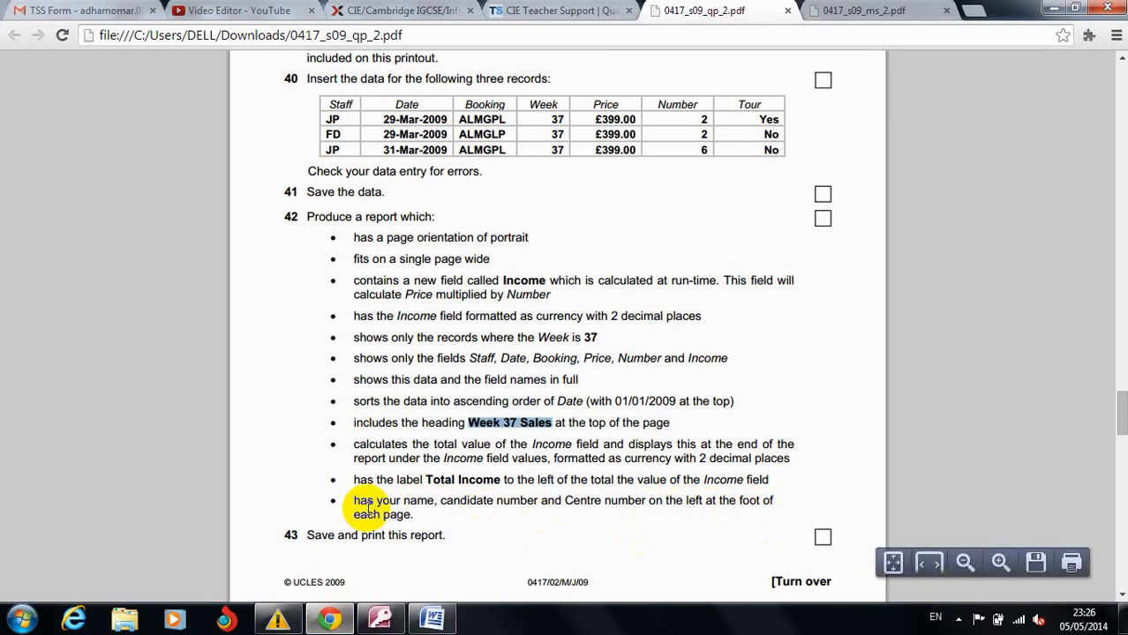
{"action": "left_click", "coordinate": [391, 622]}
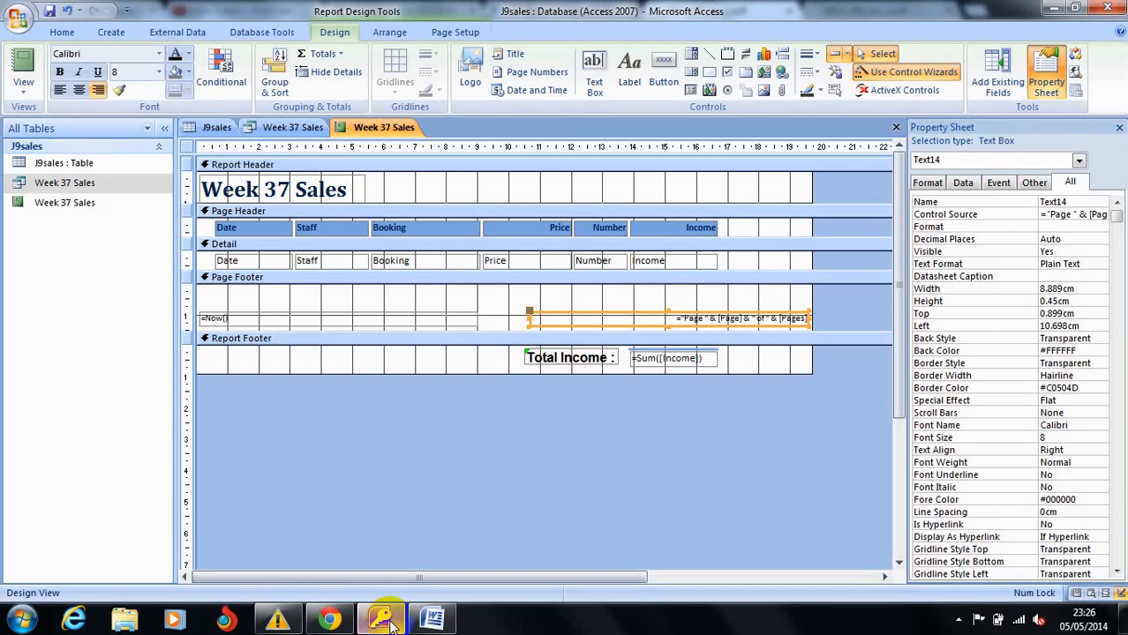
{"action": "left_click", "coordinate": [629, 66]}
{"action": "left_click_drag", "start_coordinate": [209, 288], "coordinate": [371, 306]}
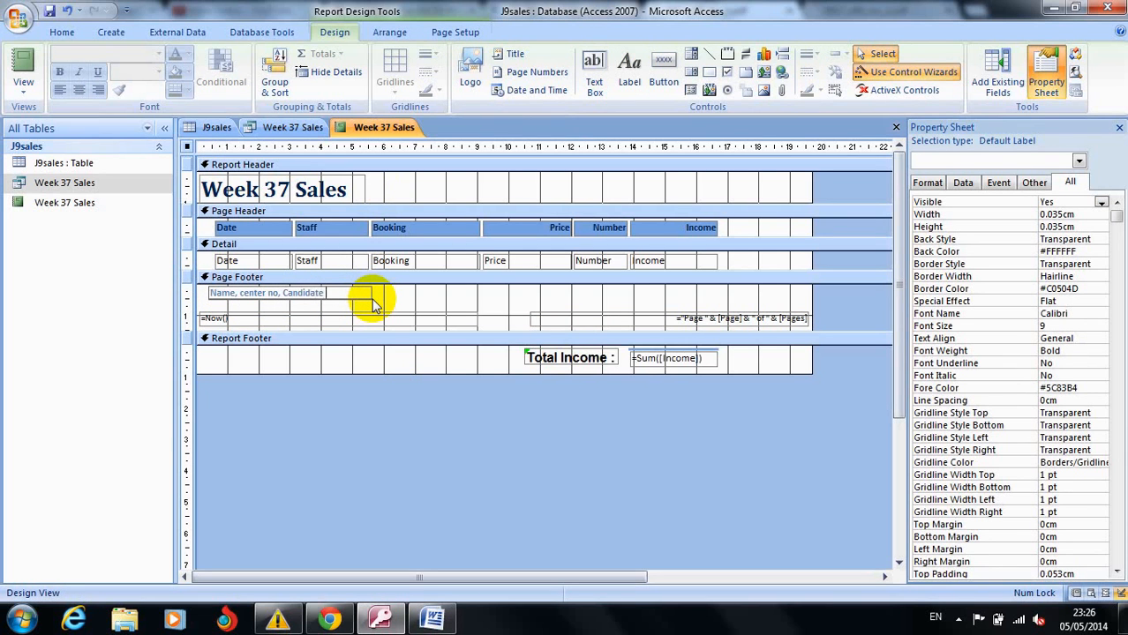
{"action": "left_click", "coordinate": [240, 291]}
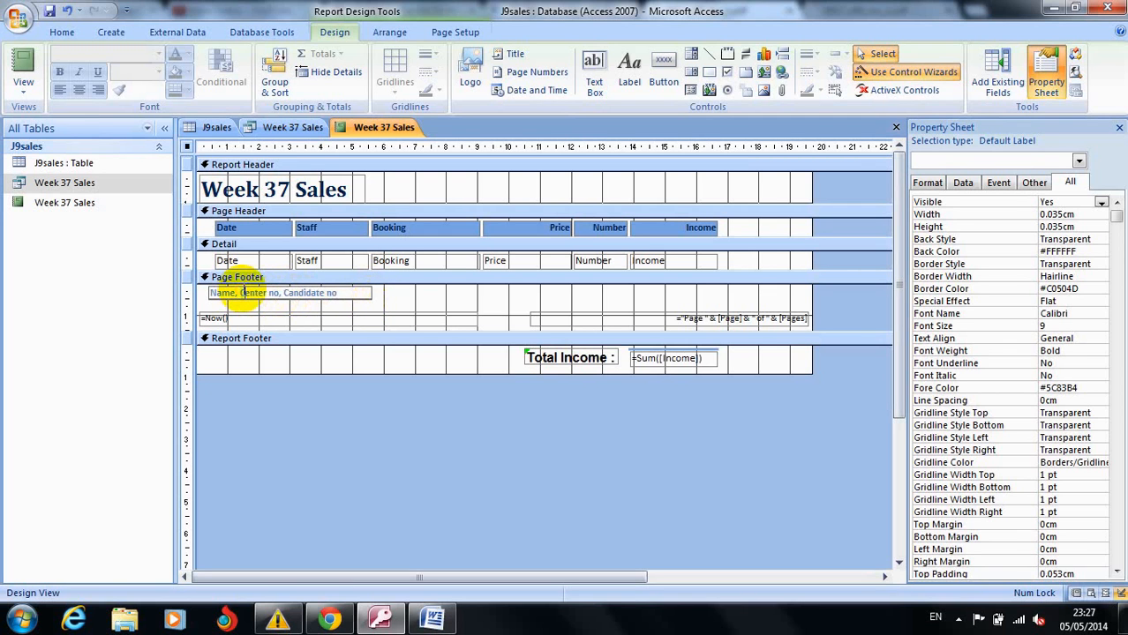
{"action": "left_click", "coordinate": [366, 311]}
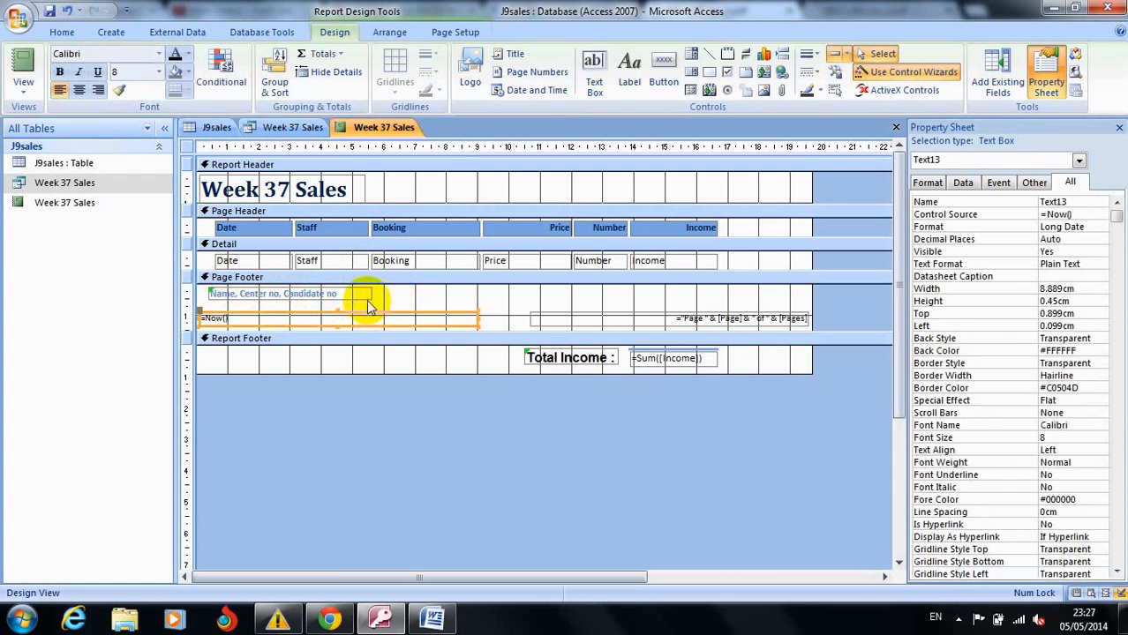
Format the candidate details label in the page footer as black 12 pt Arial and enlarge it to about 6.9 by 0.7 cm.
{"action": "left_click", "coordinate": [368, 292]}
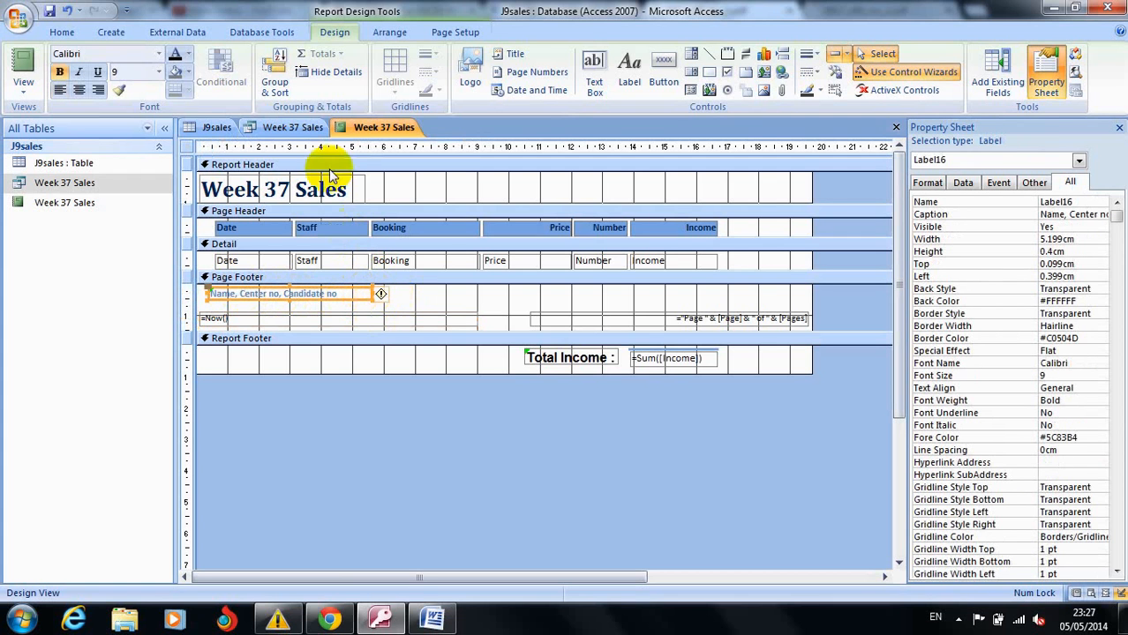
{"action": "left_click", "coordinate": [60, 33]}
{"action": "left_click", "coordinate": [262, 85]}
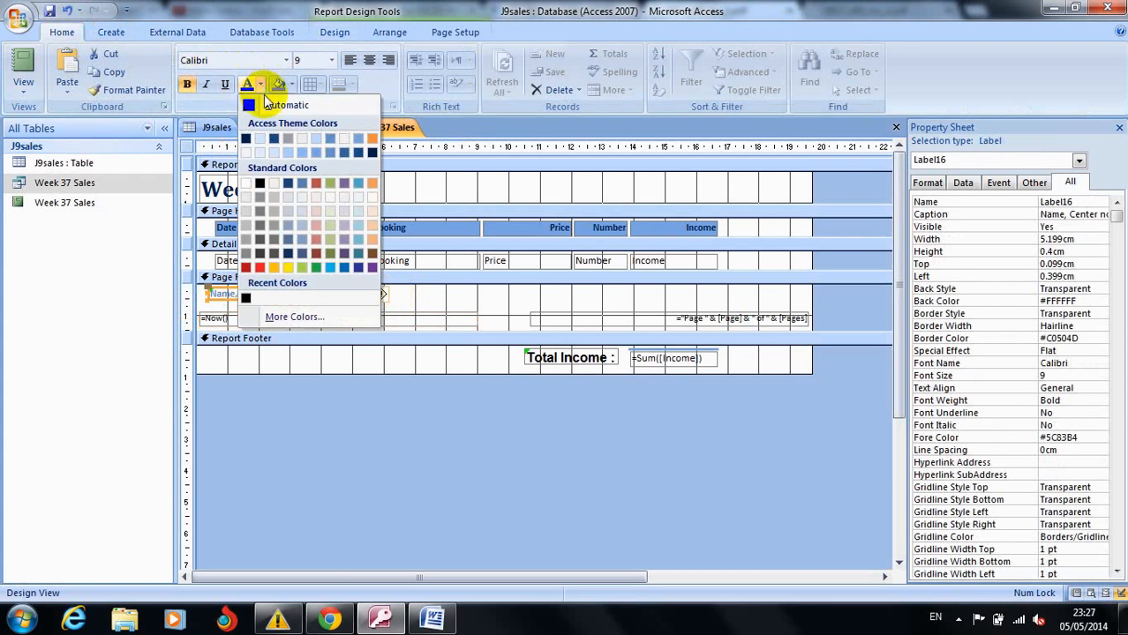
{"action": "left_click", "coordinate": [254, 101]}
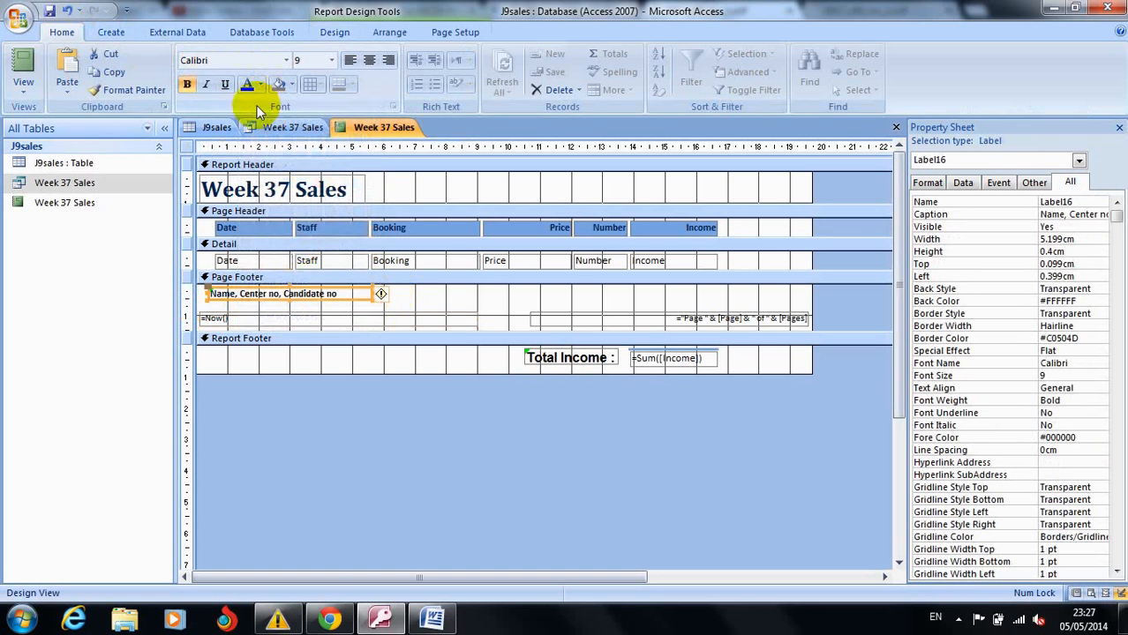
{"action": "left_click", "coordinate": [331, 60]}
{"action": "left_click", "coordinate": [307, 135]}
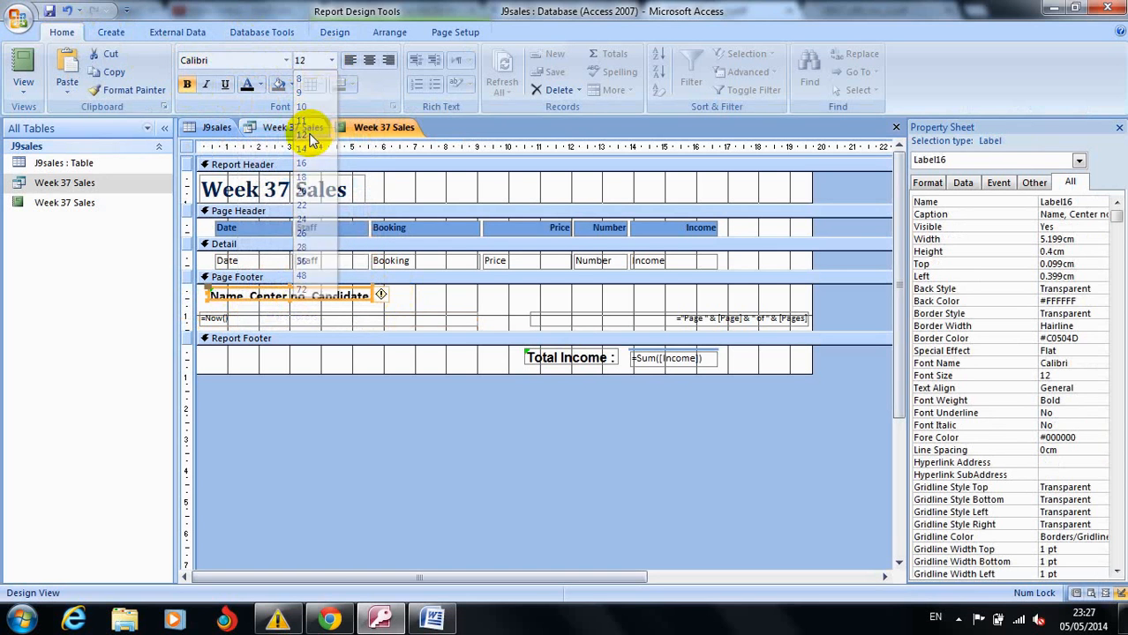
{"action": "left_click", "coordinate": [286, 61]}
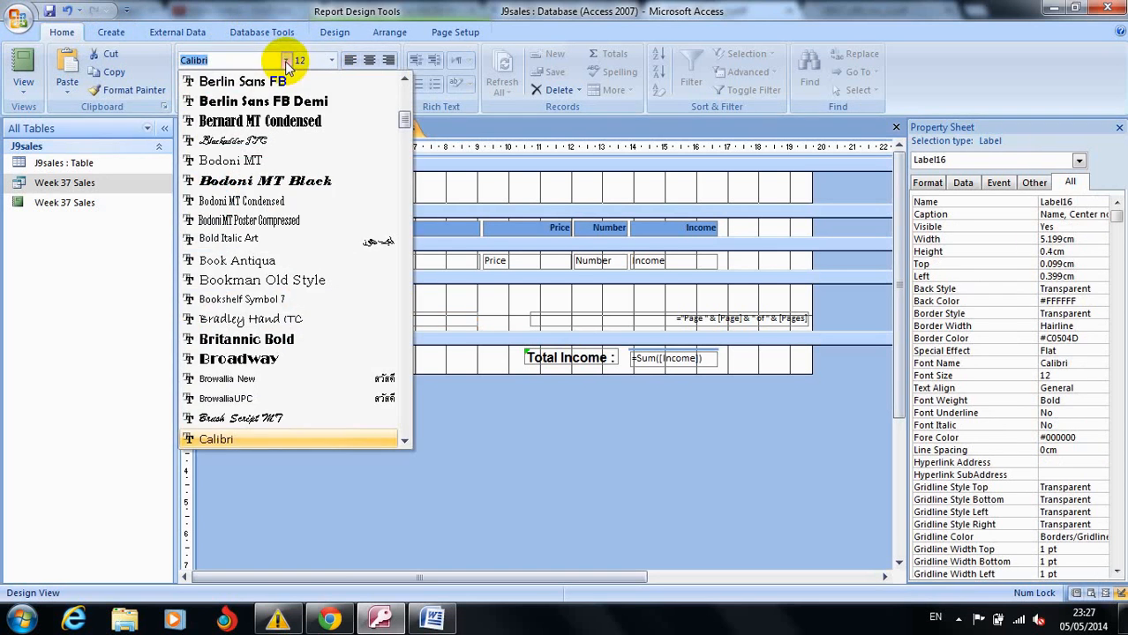
{"action": "type", "text": "Arial"}
{"action": "left_click", "coordinate": [214, 378]}
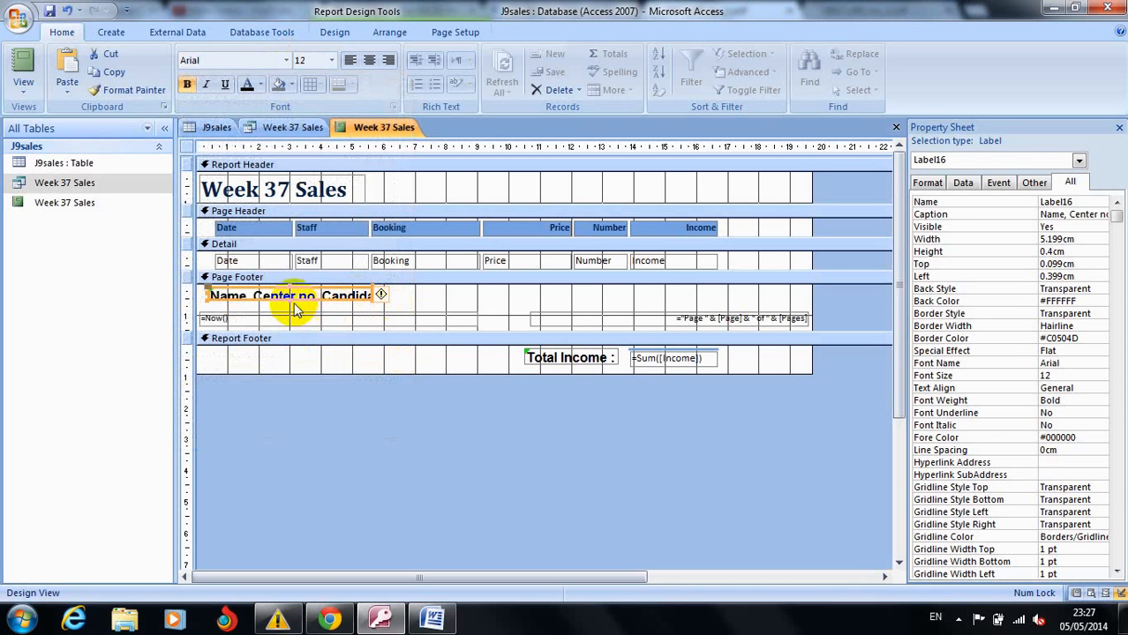
{"action": "left_click_drag", "start_coordinate": [290, 300], "coordinate": [289, 307]}
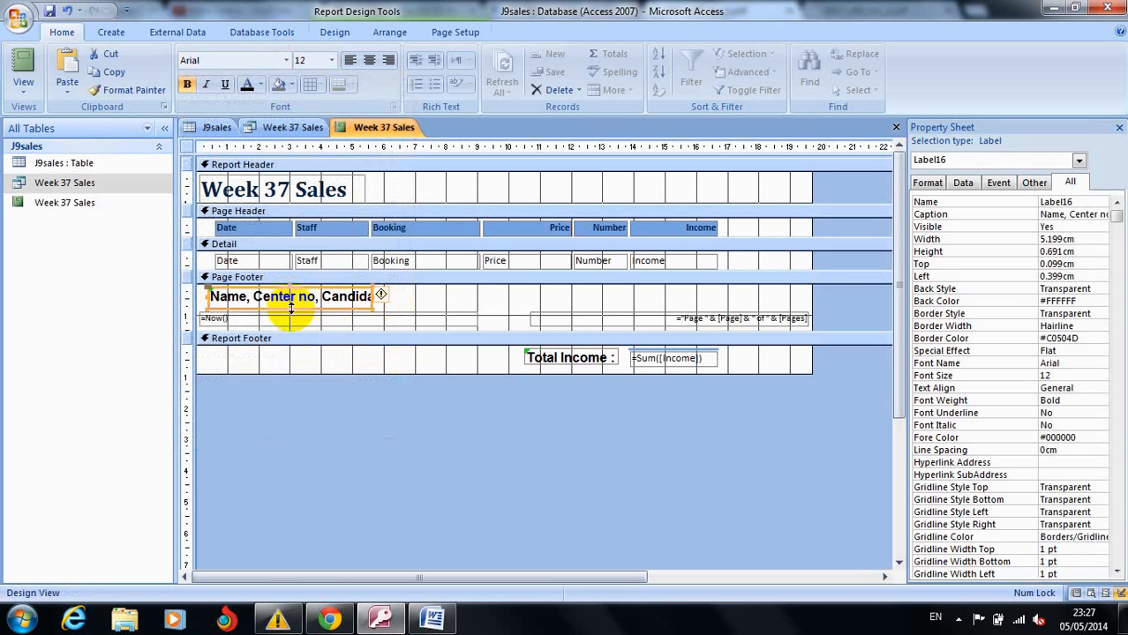
{"action": "left_click_drag", "start_coordinate": [380, 294], "coordinate": [427, 295]}
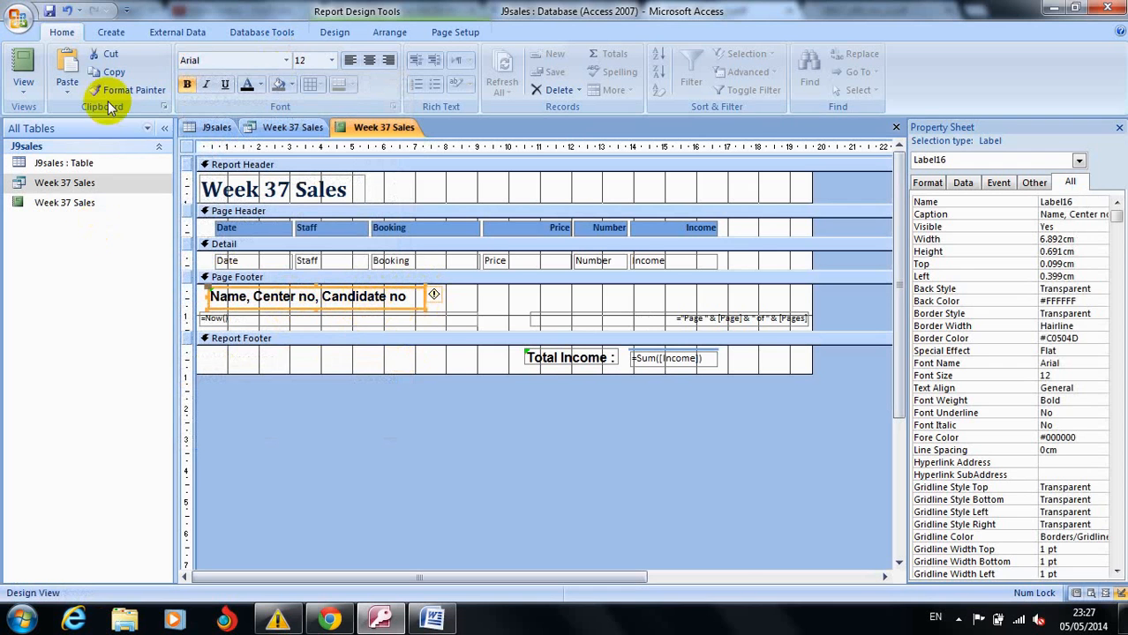
Display the report in Report View and check its footer label and income total against the exam paper's requirements.
{"action": "left_click", "coordinate": [21, 69]}
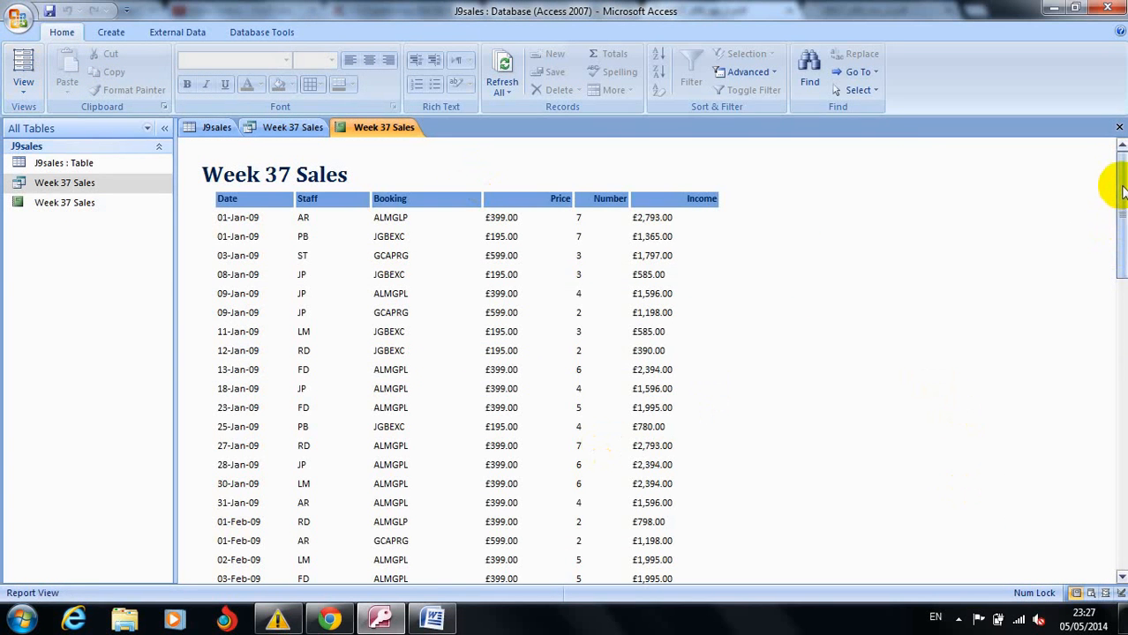
{"action": "left_click_drag", "start_coordinate": [1123, 190], "coordinate": [1118, 477]}
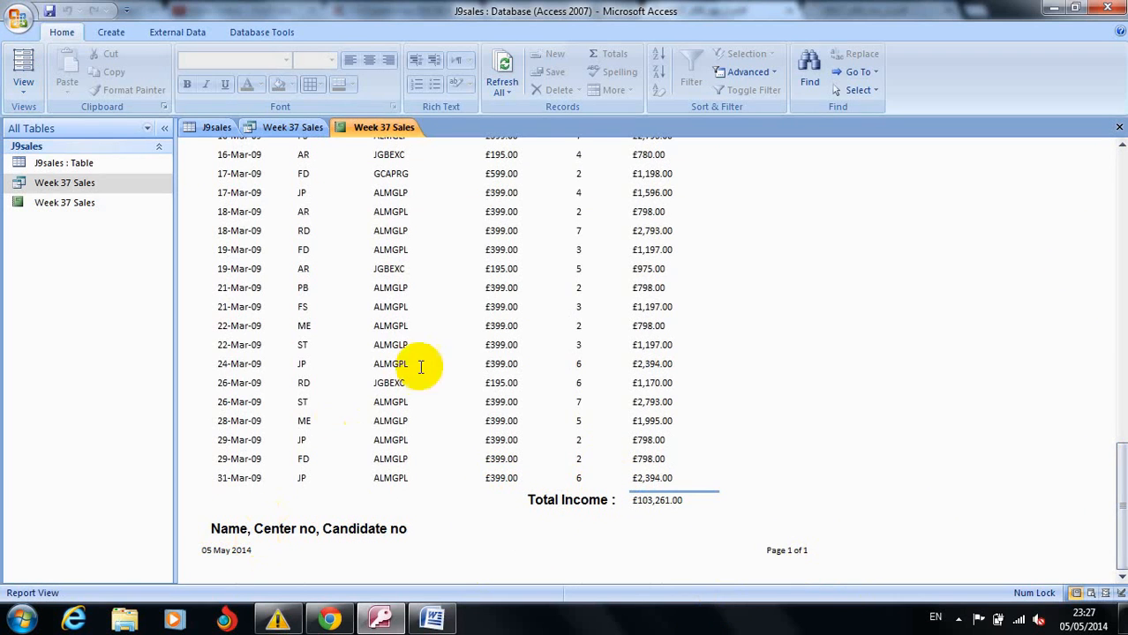
{"action": "left_click", "coordinate": [337, 621]}
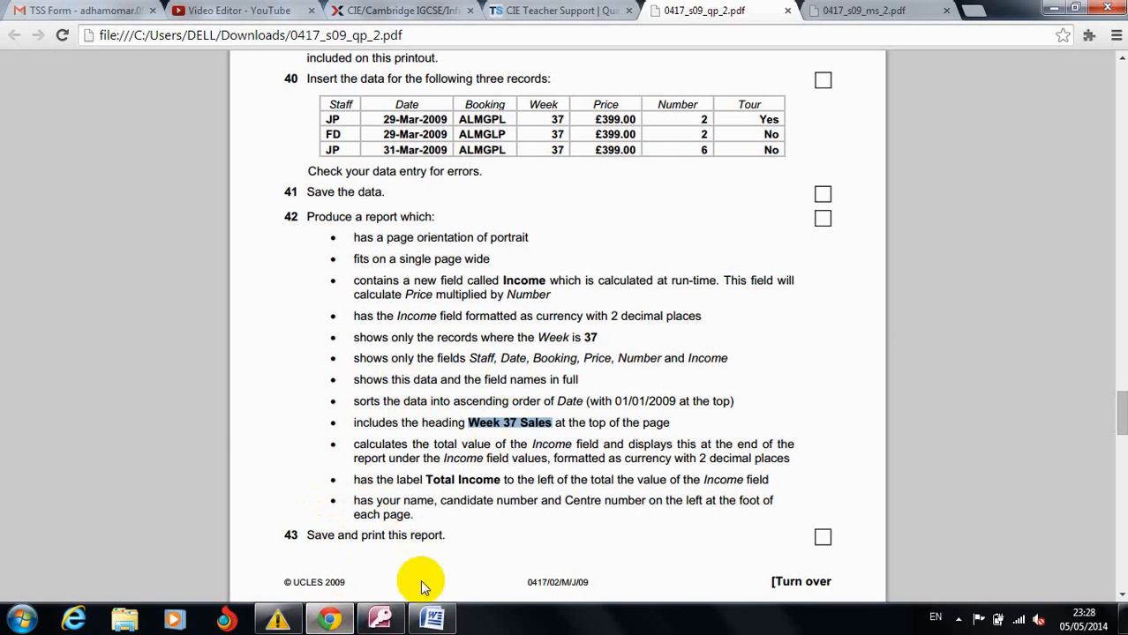
{"action": "left_click", "coordinate": [380, 621]}
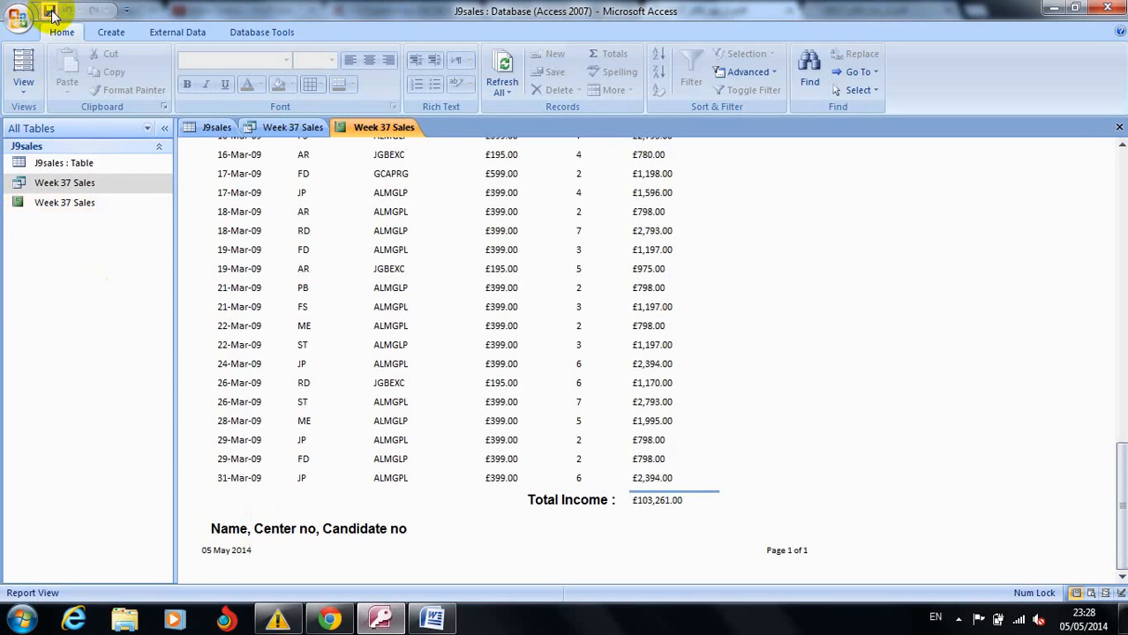
Preview the report as printed, examine the footer on pages 1 and 2, and close the preview.
{"action": "left_click", "coordinate": [18, 16]}
{"action": "mouse_move", "coordinate": [49, 210]}
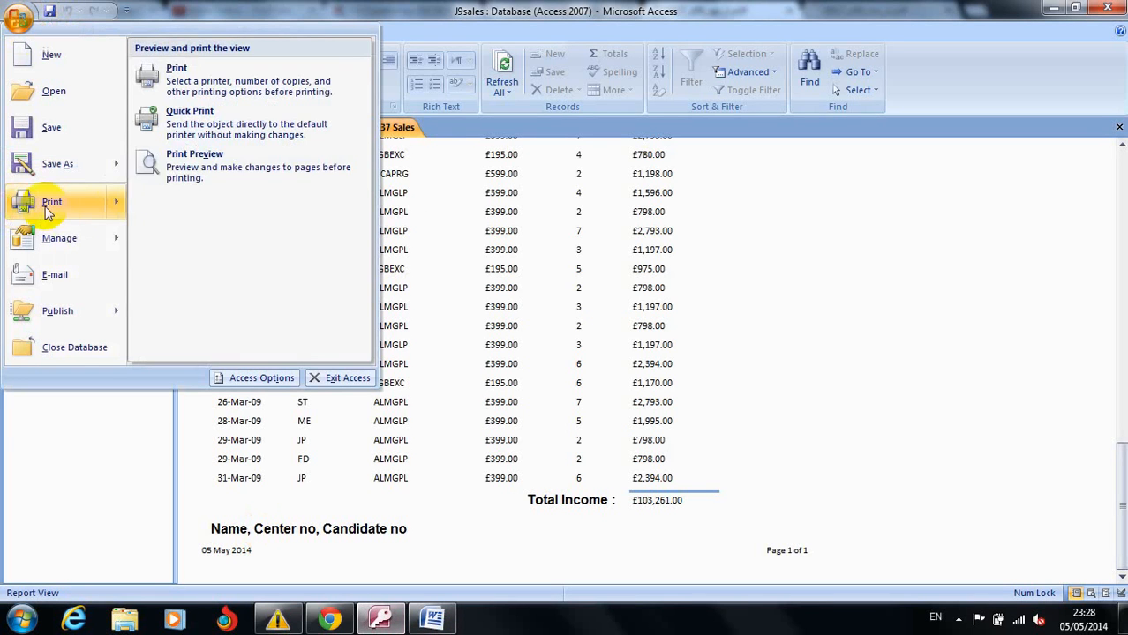
{"action": "left_click", "coordinate": [170, 176]}
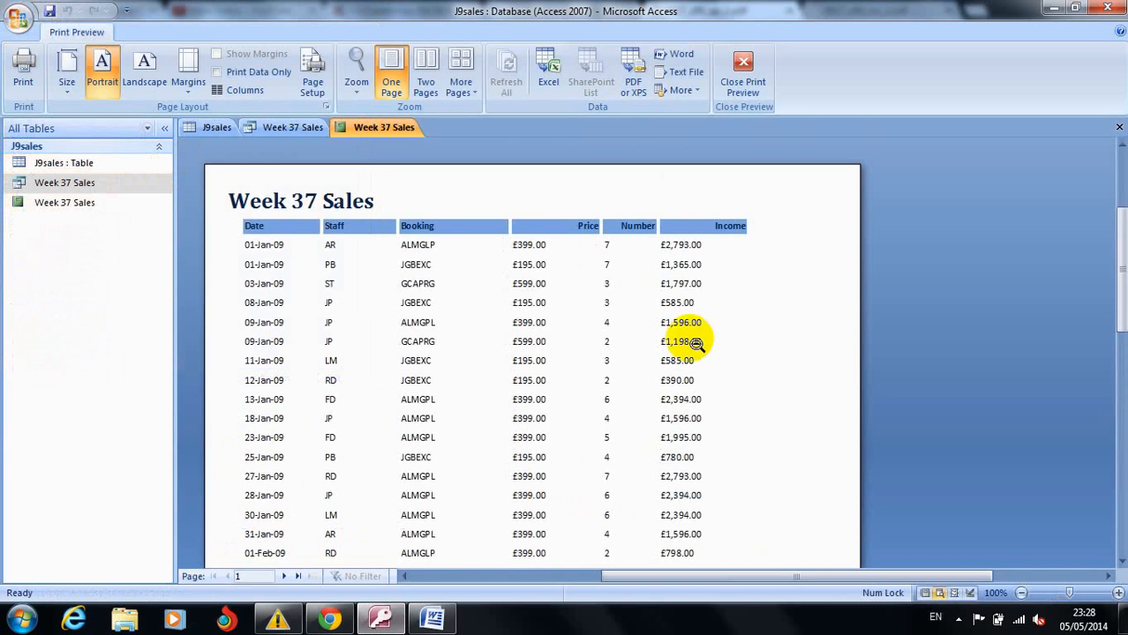
{"action": "left_click_drag", "start_coordinate": [1121, 242], "coordinate": [1119, 415]}
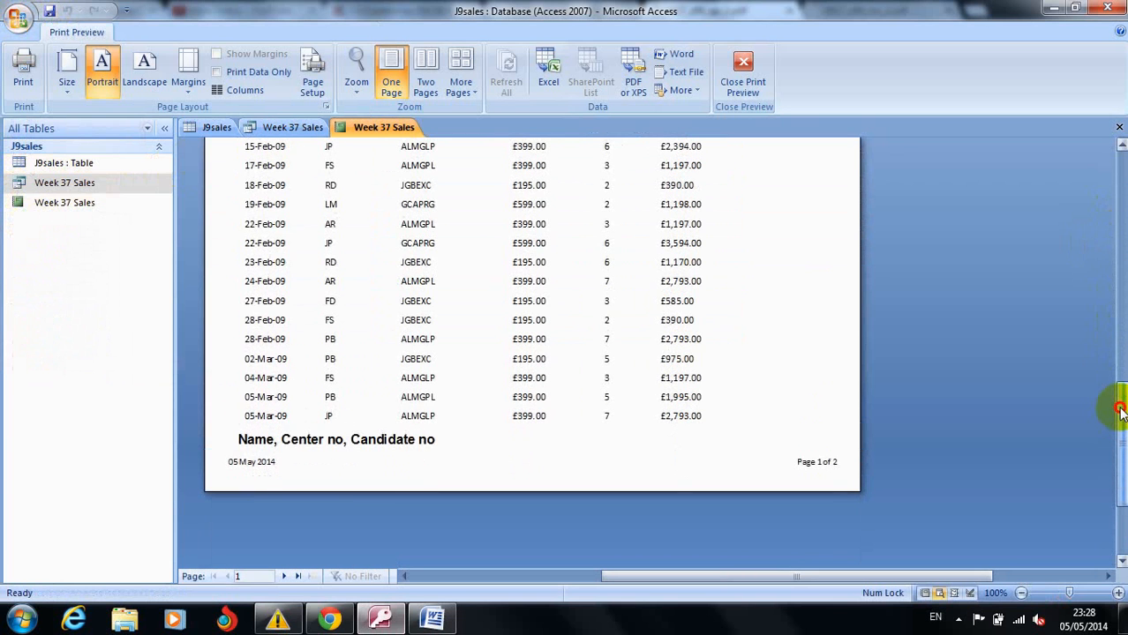
{"action": "left_click_drag", "start_coordinate": [1120, 408], "coordinate": [1120, 422]}
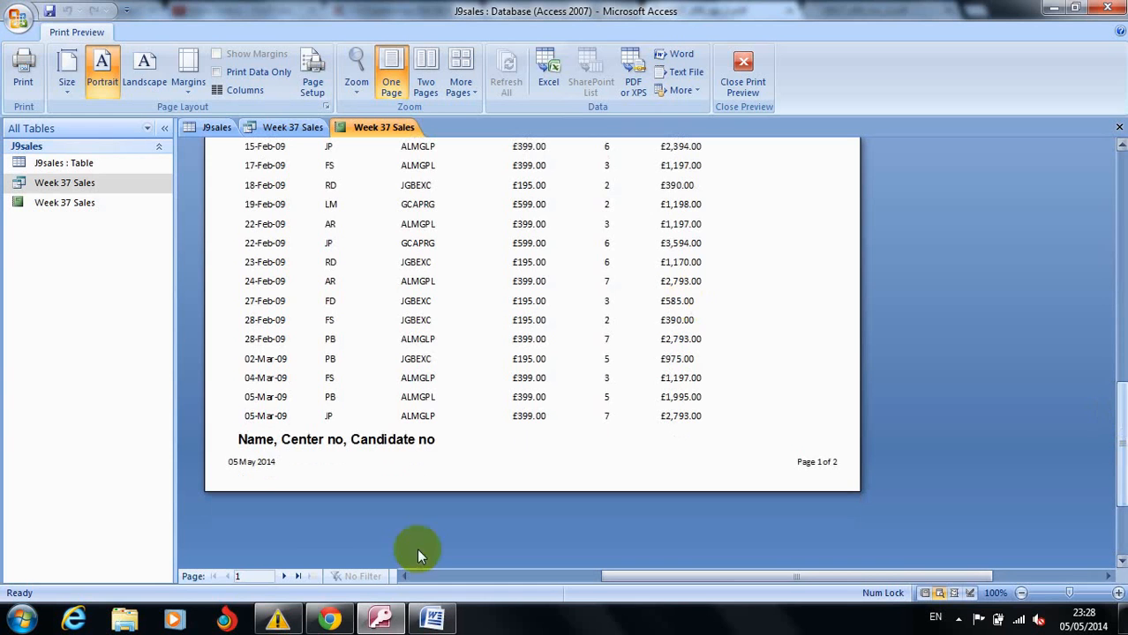
{"action": "left_click", "coordinate": [284, 576]}
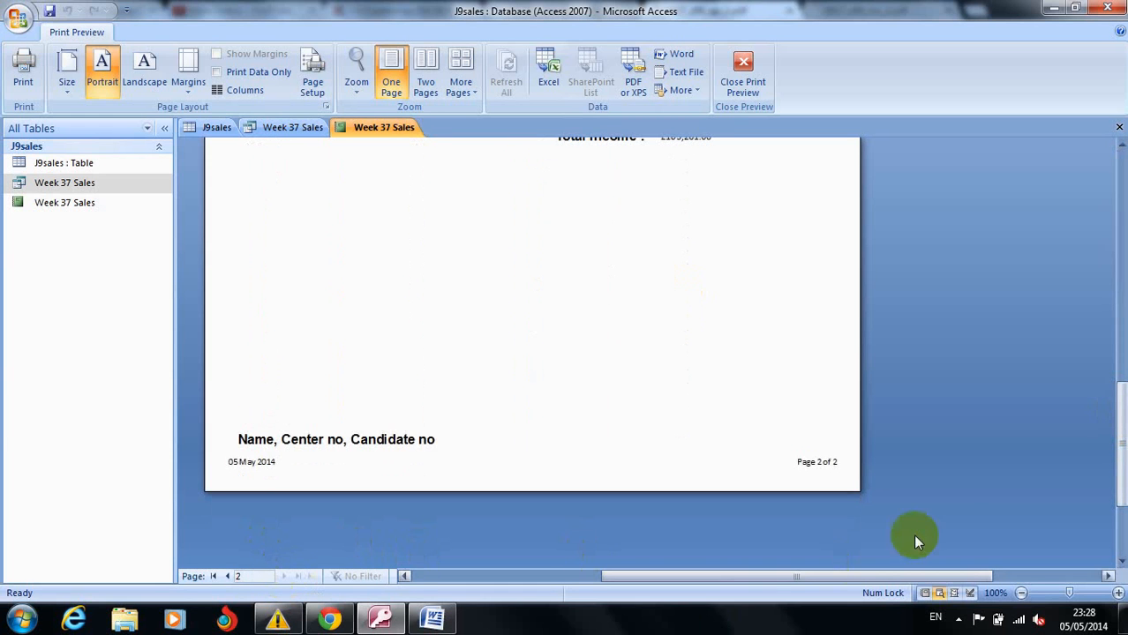
{"action": "mouse_move", "coordinate": [1121, 448]}
{"action": "left_mouse_down"}
{"action": "mouse_move", "coordinate": [1120, 259]}
{"action": "mouse_move", "coordinate": [1124, 434]}
{"action": "left_mouse_up"}
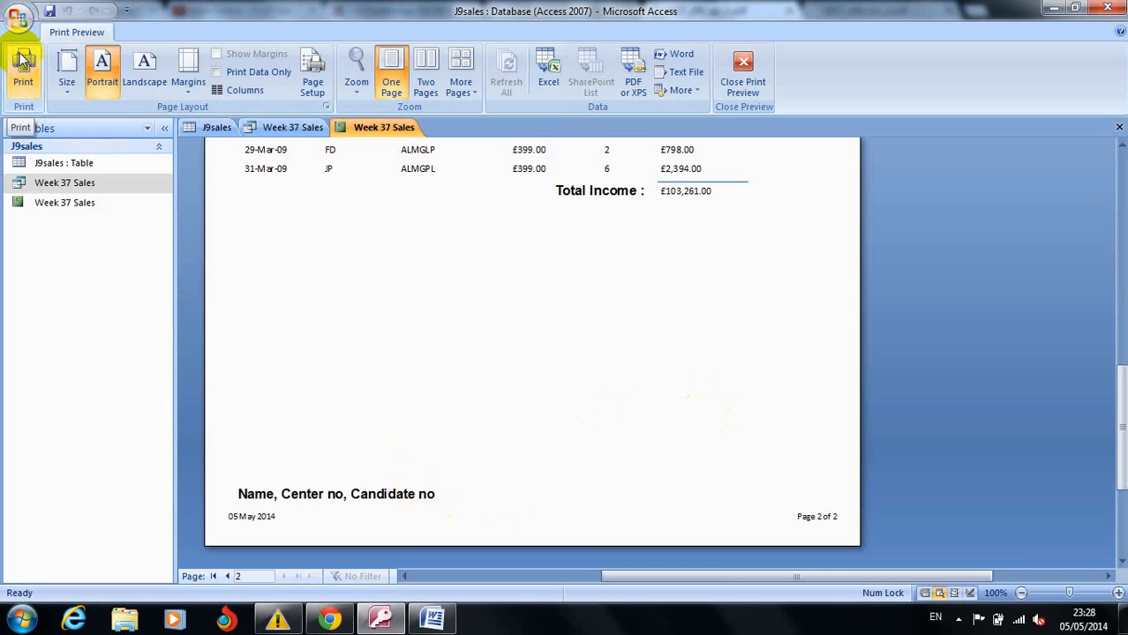
{"action": "left_click", "coordinate": [744, 72]}
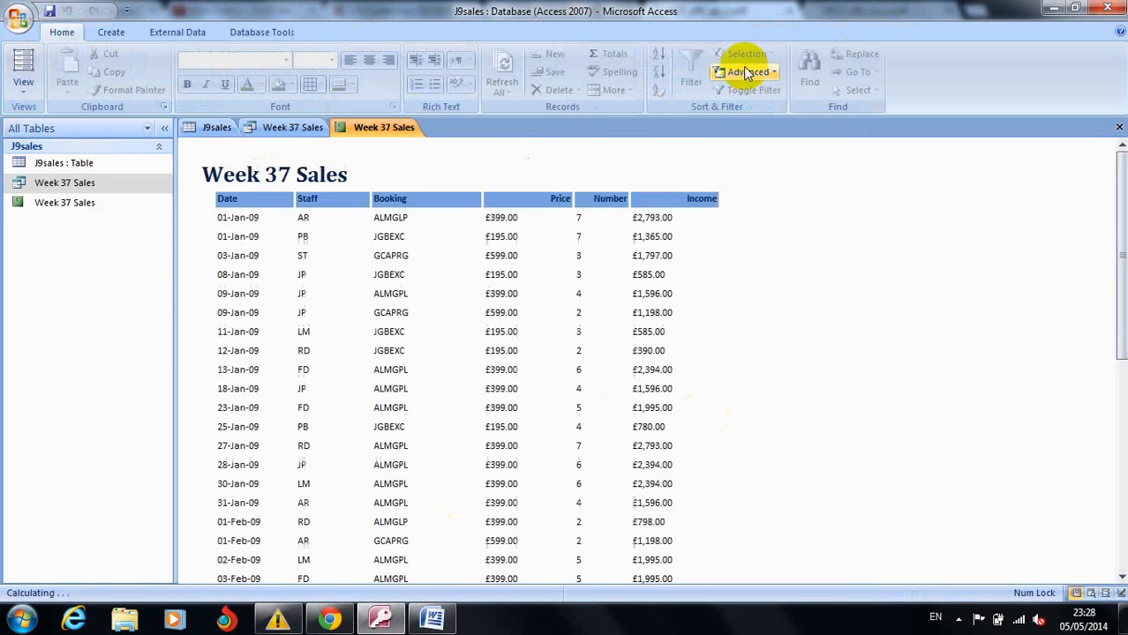
Read question 44's report requirements in the exam paper and start a new query with the Simple Query Wizard.
{"action": "left_click", "coordinate": [331, 621]}
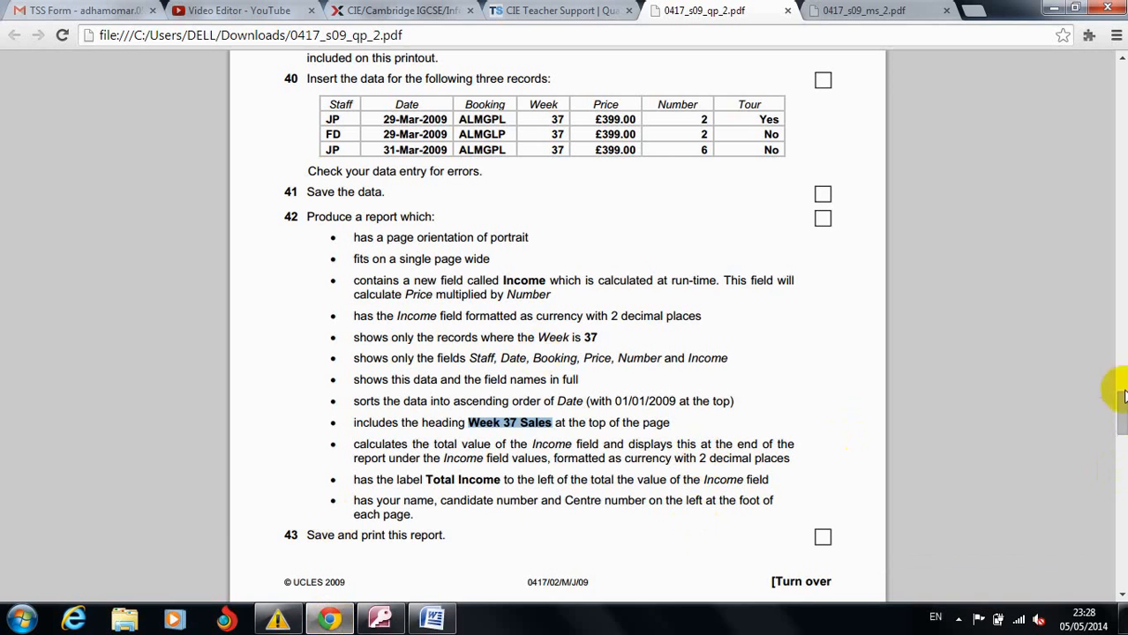
{"action": "left_click_drag", "start_coordinate": [1120, 404], "coordinate": [1121, 449]}
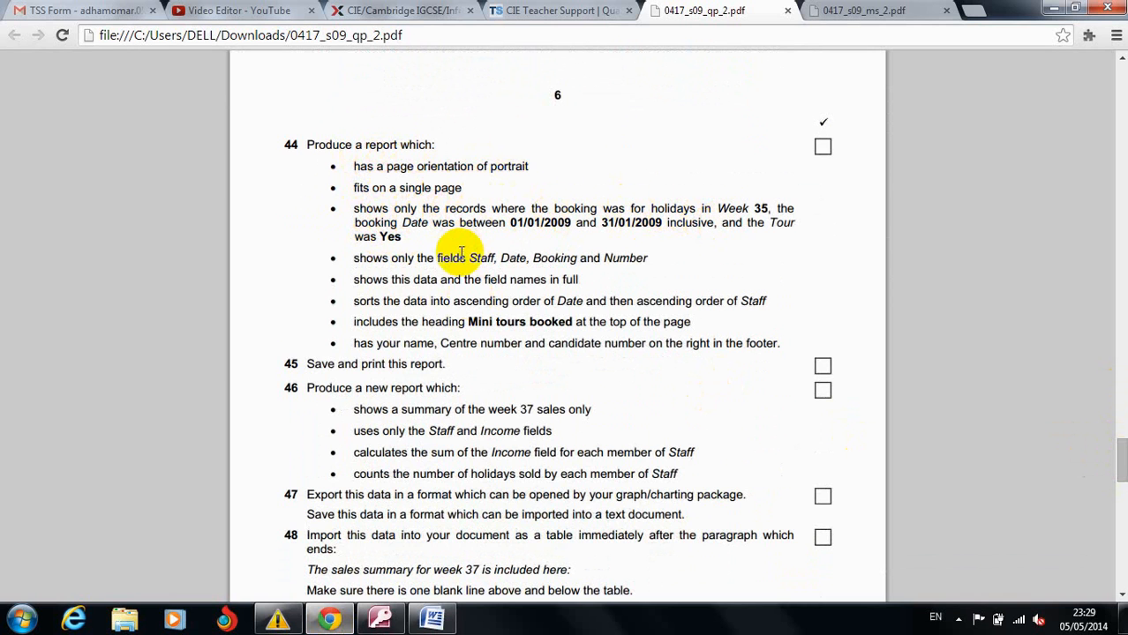
{"action": "left_click", "coordinate": [378, 623]}
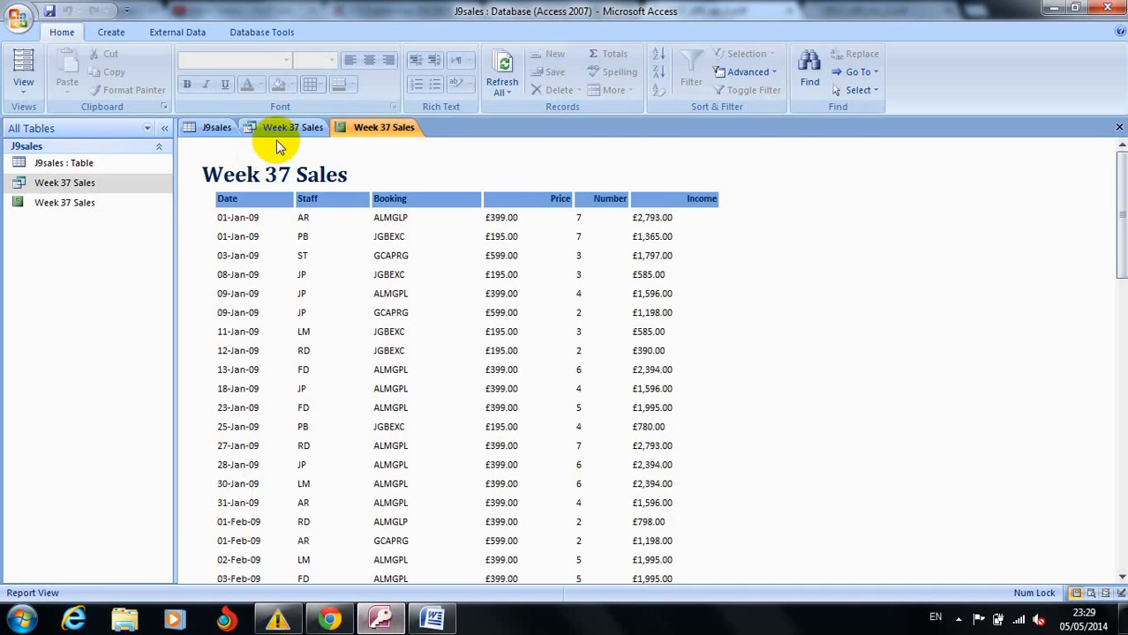
{"action": "left_click", "coordinate": [109, 33]}
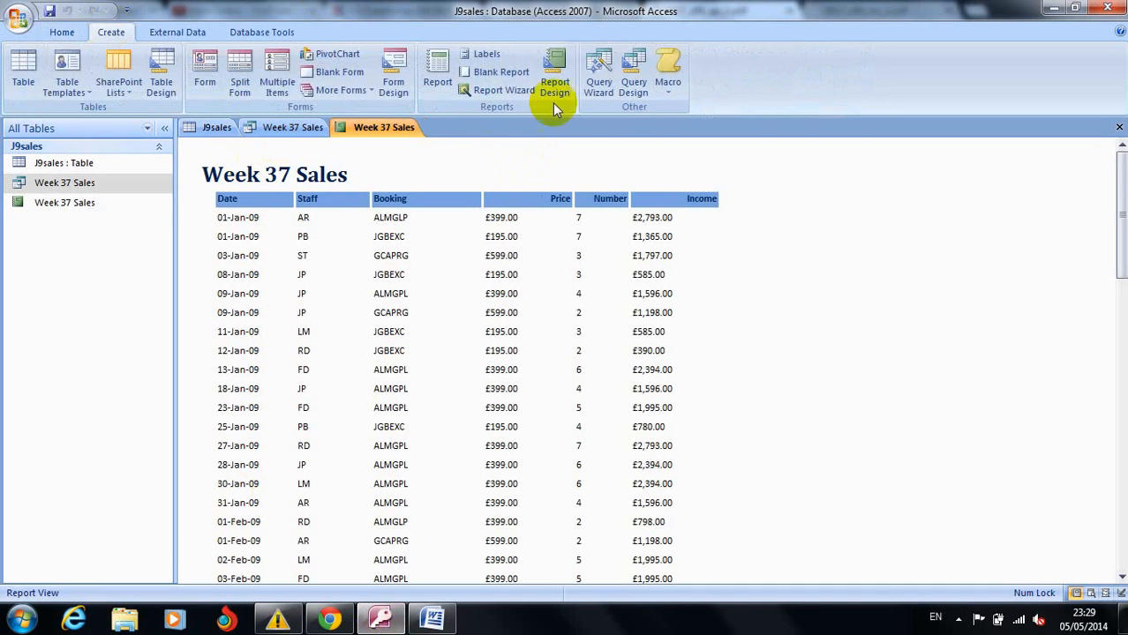
{"action": "left_click", "coordinate": [597, 71]}
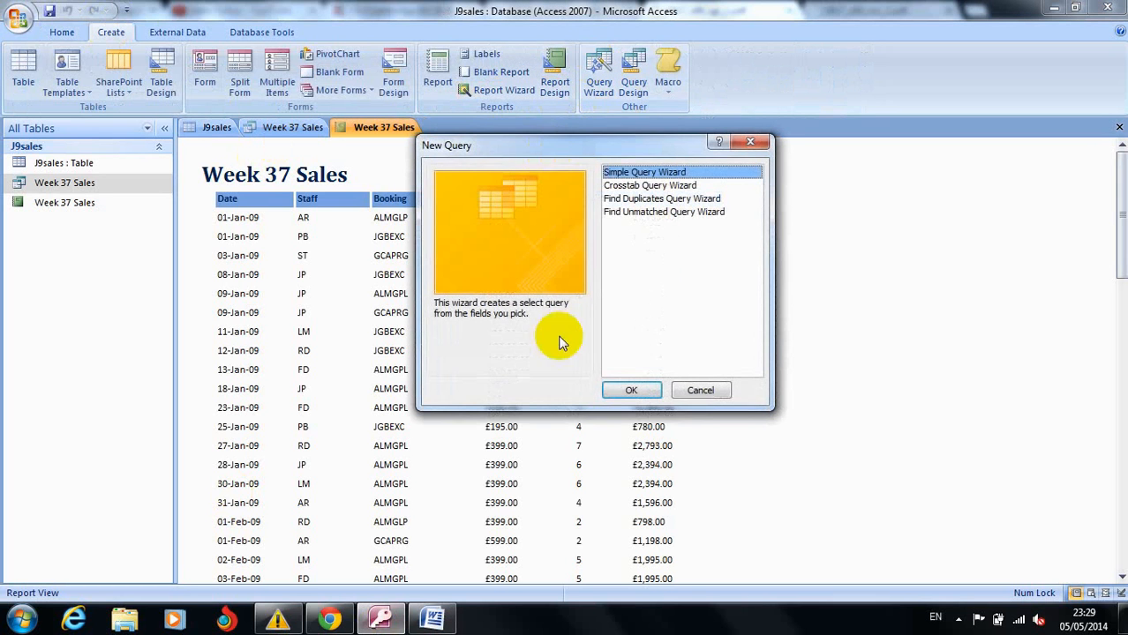
{"action": "left_click", "coordinate": [633, 391]}
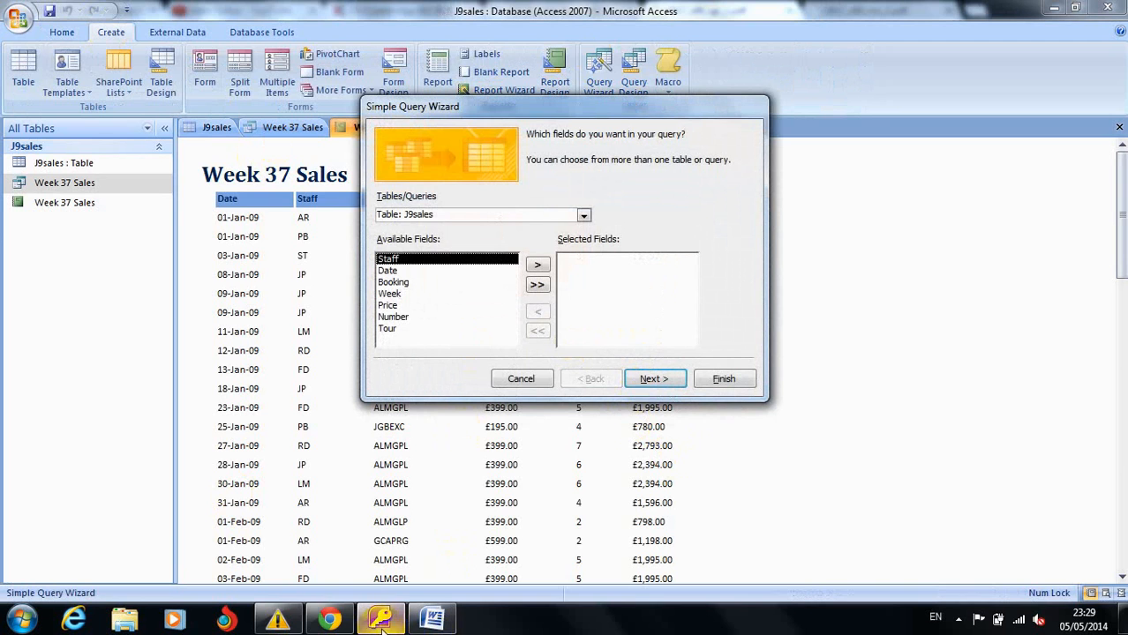
Recheck the required fields in the exam paper, add all fields of the J9sales table to the query, and make it a detail query.
{"action": "left_click", "coordinate": [332, 620]}
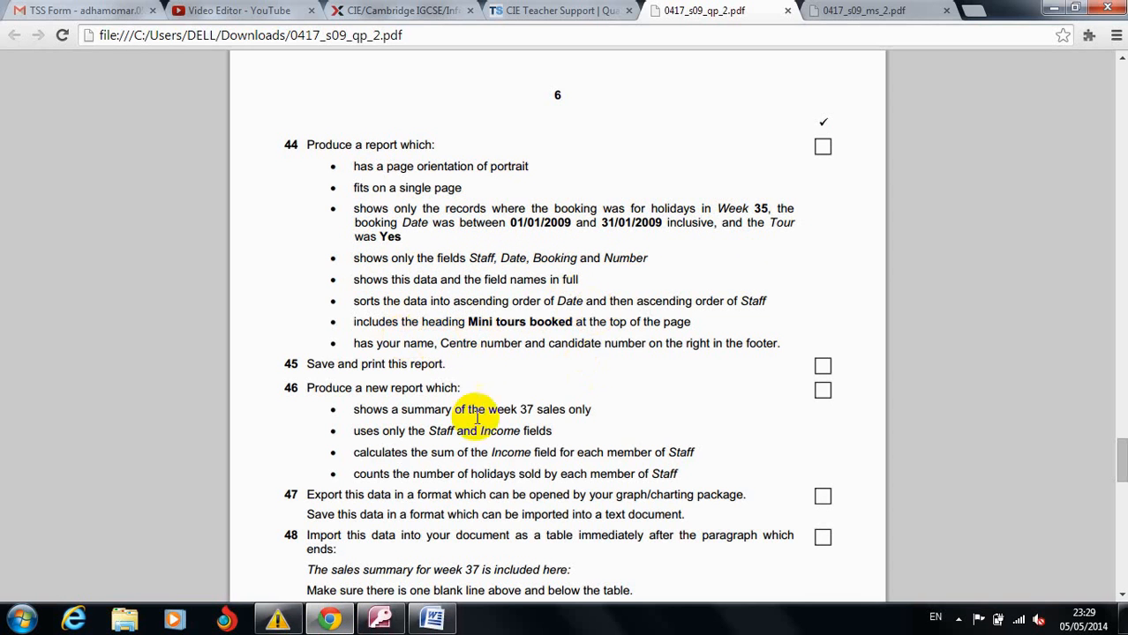
{"action": "left_click", "coordinate": [378, 620]}
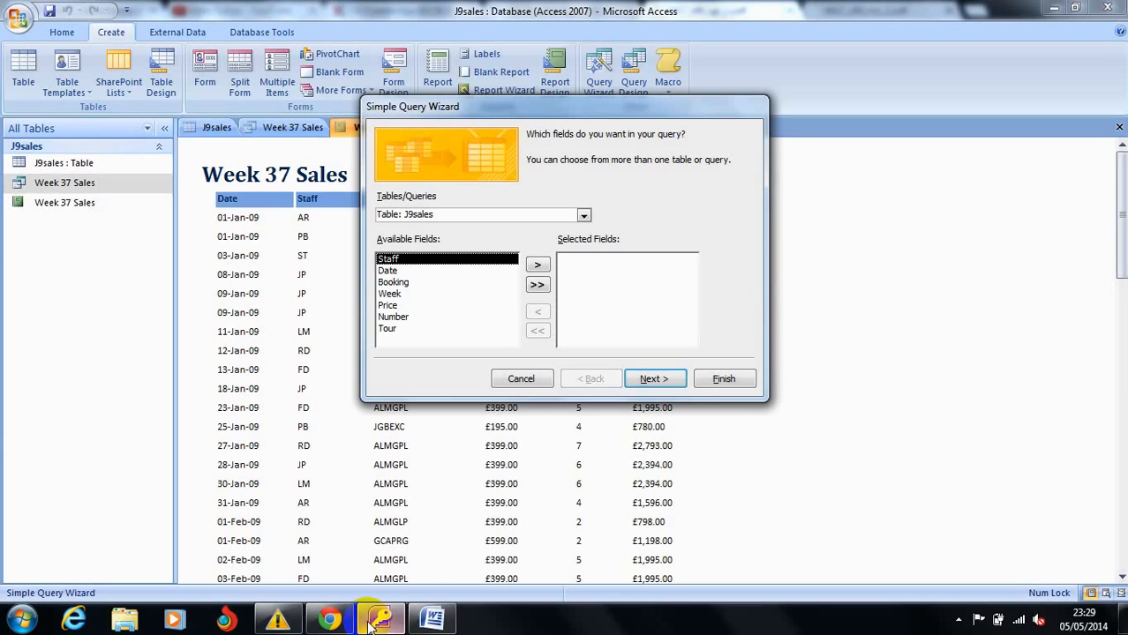
{"action": "left_click", "coordinate": [585, 217]}
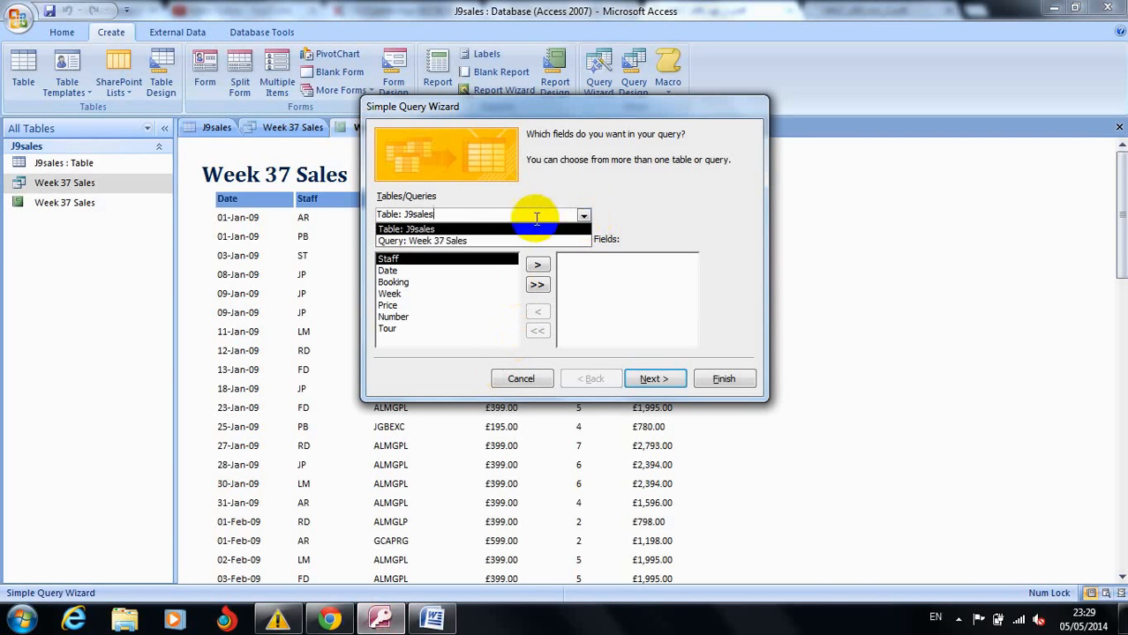
{"action": "left_click", "coordinate": [531, 232]}
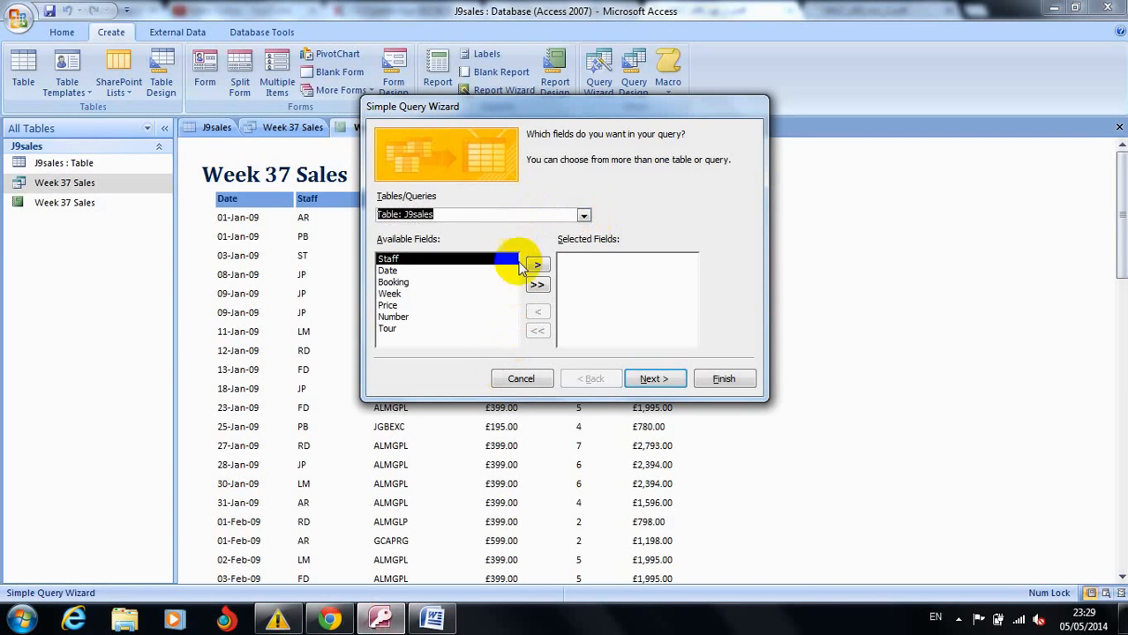
{"action": "left_click", "coordinate": [538, 285]}
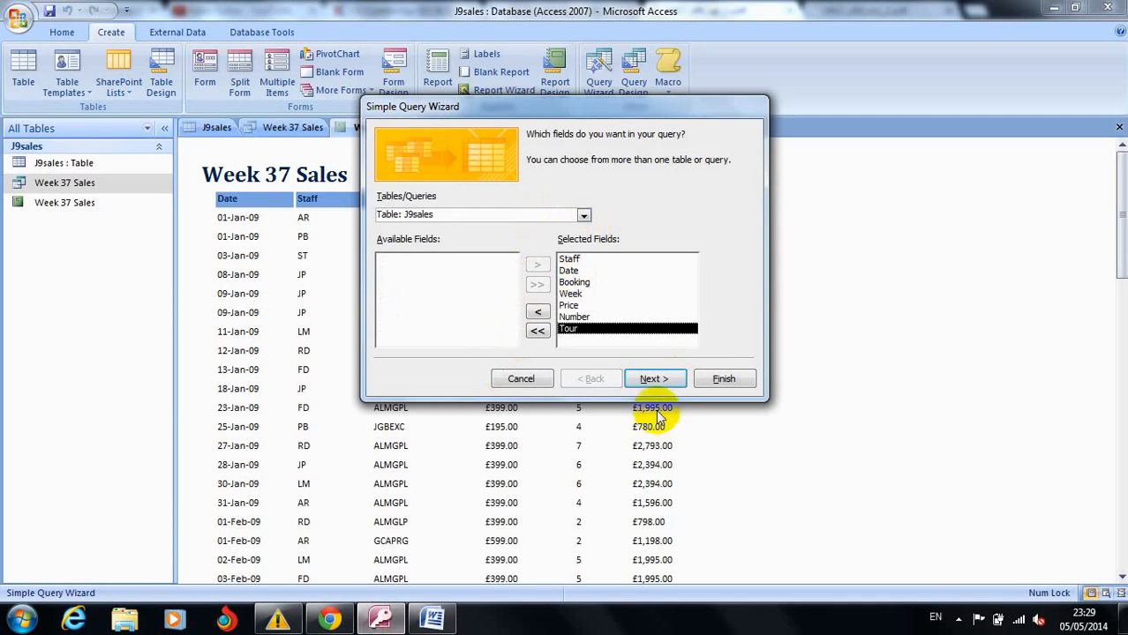
{"action": "left_click", "coordinate": [652, 379]}
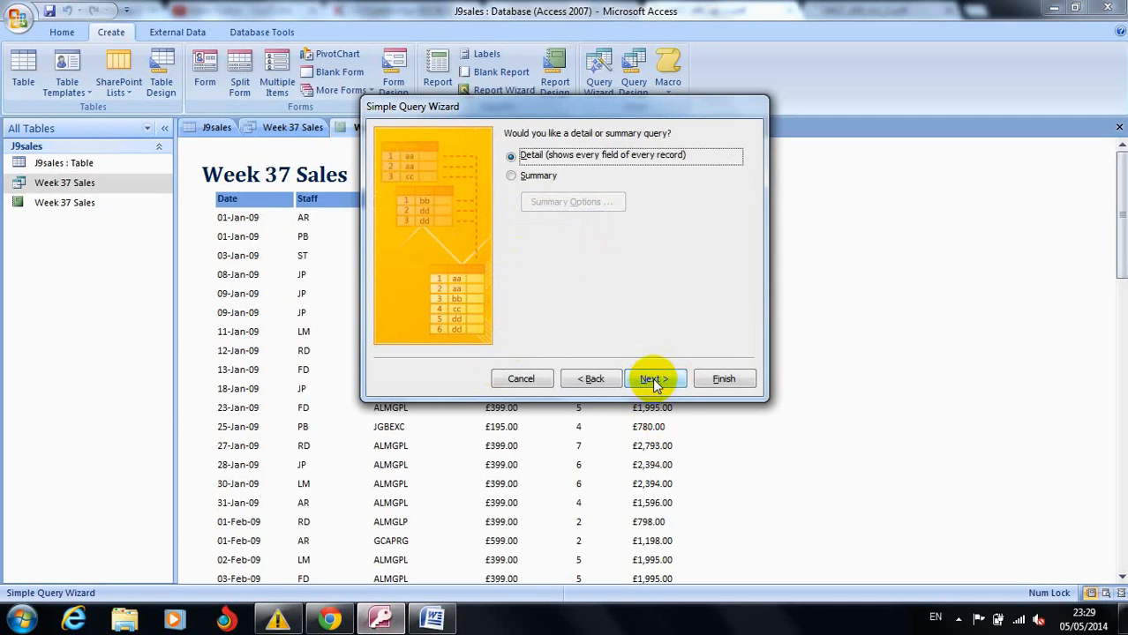
{"action": "left_click", "coordinate": [652, 378]}
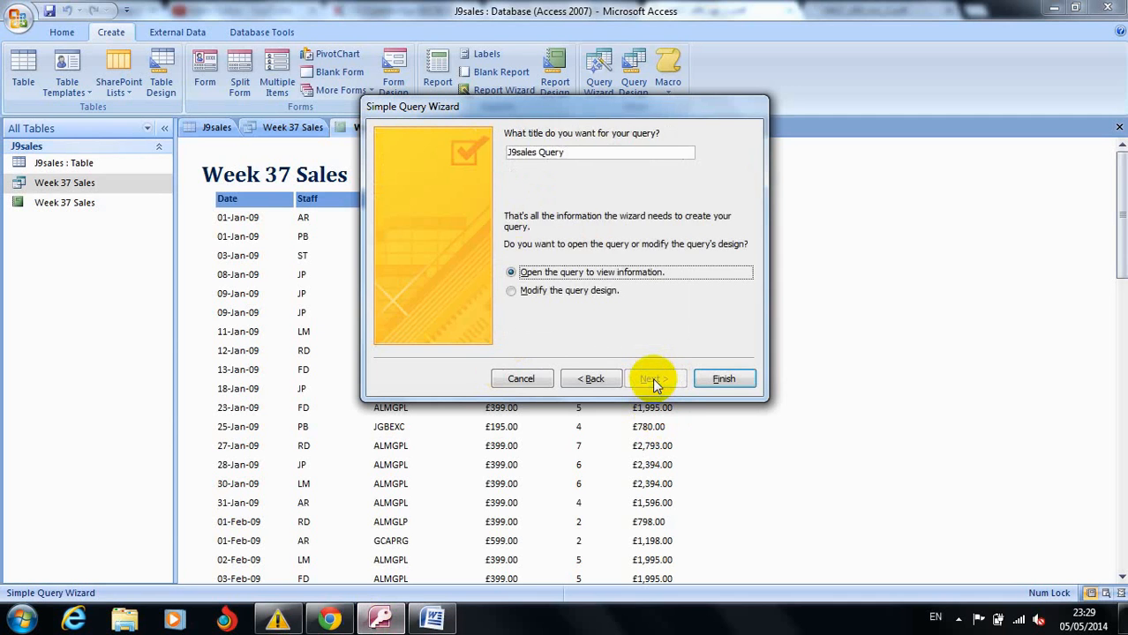
Look up the required heading in the exam paper, title the query "Mini tours booked" and finish the wizard.
{"action": "left_click", "coordinate": [329, 617]}
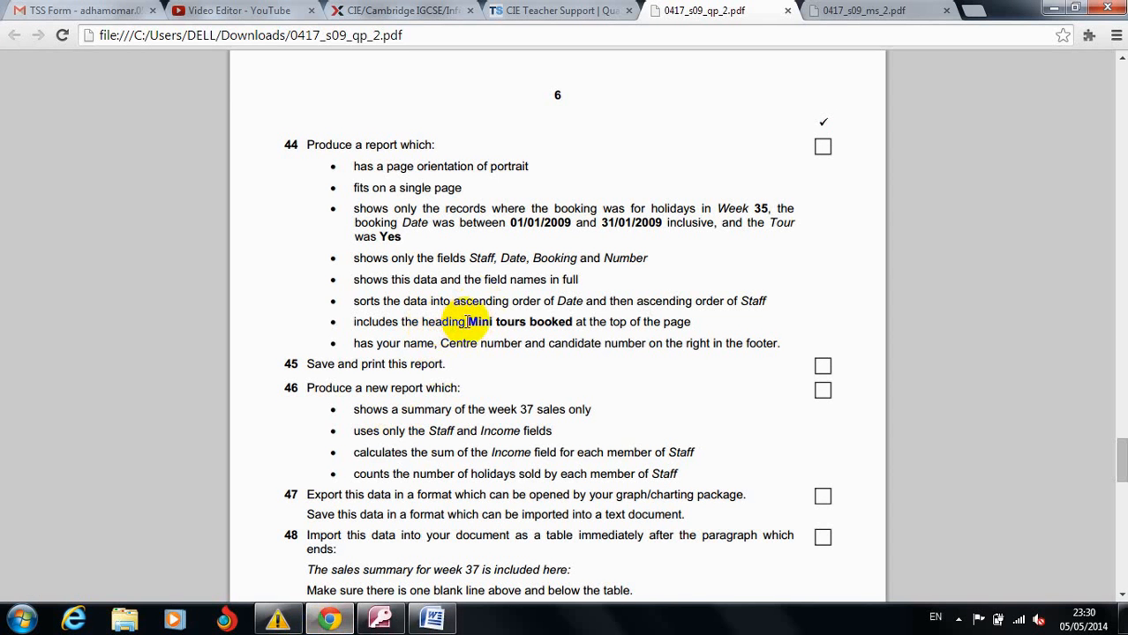
{"action": "left_click_drag", "start_coordinate": [469, 322], "coordinate": [570, 333]}
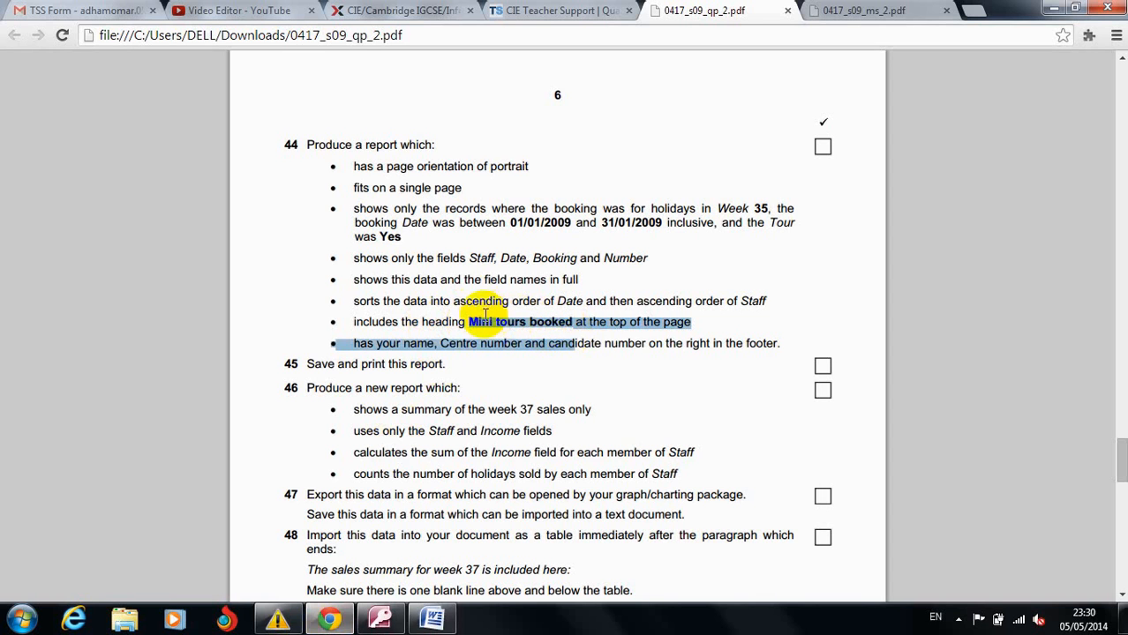
{"action": "left_click_drag", "start_coordinate": [469, 322], "coordinate": [571, 321]}
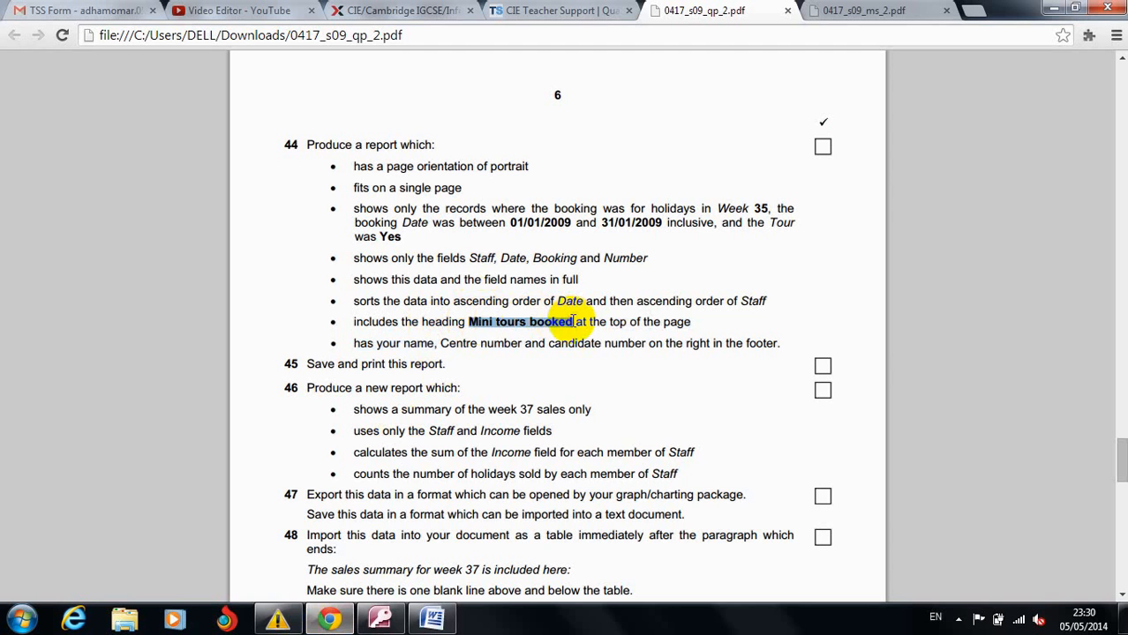
{"action": "left_click", "coordinate": [380, 620]}
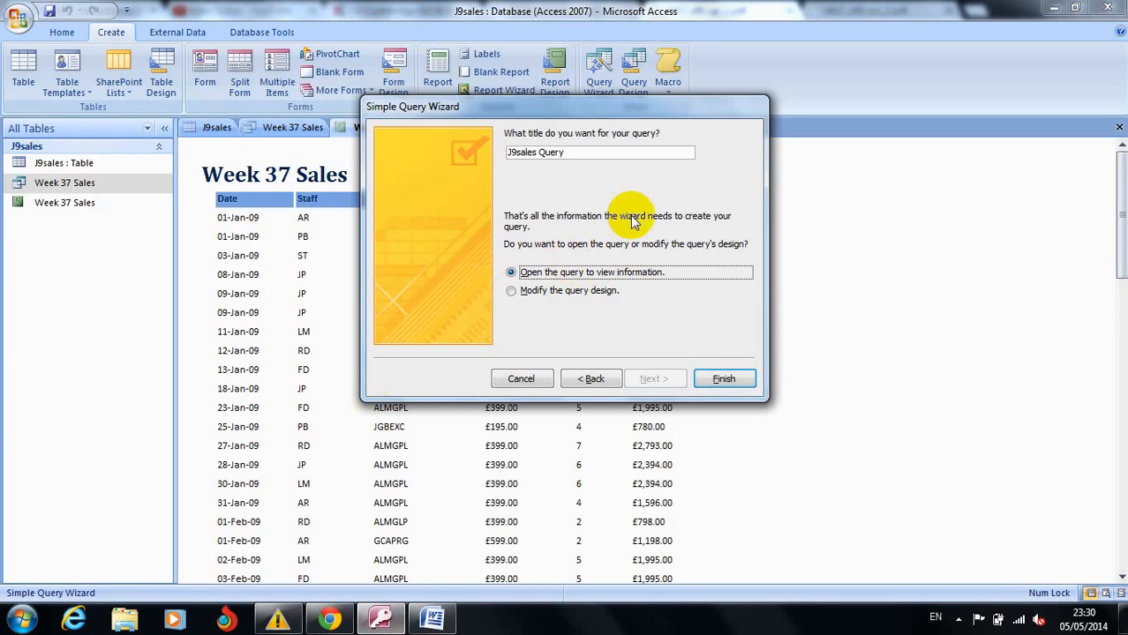
{"action": "left_click_drag", "start_coordinate": [569, 153], "coordinate": [482, 158]}
{"action": "type", "text": "Mini tours booked"}
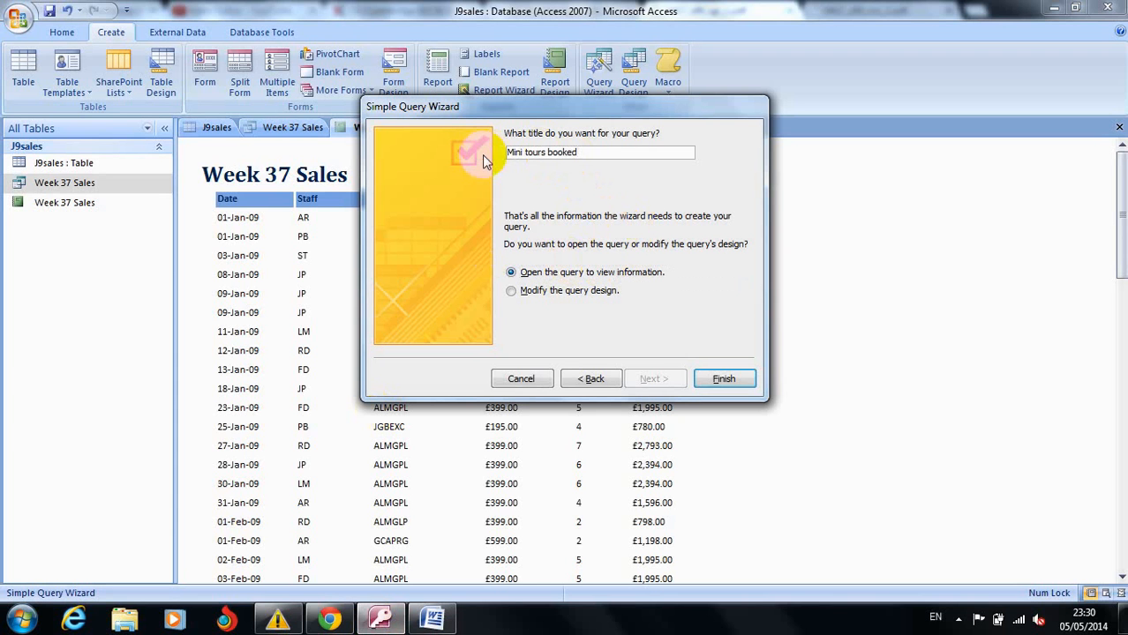
{"action": "left_click", "coordinate": [726, 378]}
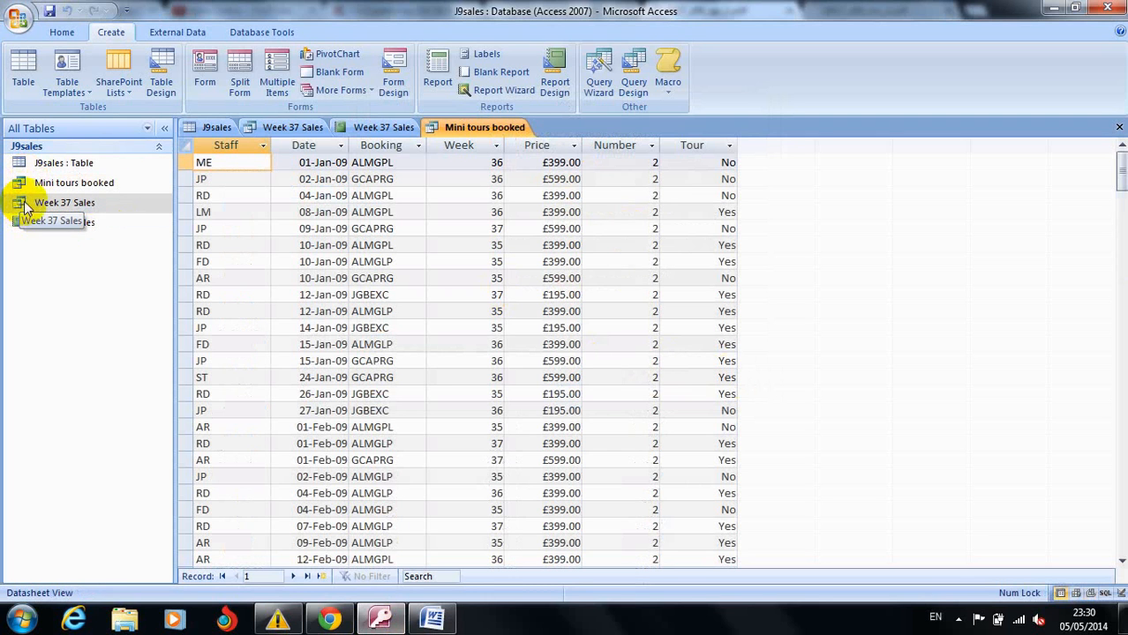
Switch the Mini tours booked query to Design View.
{"action": "left_click", "coordinate": [20, 226]}
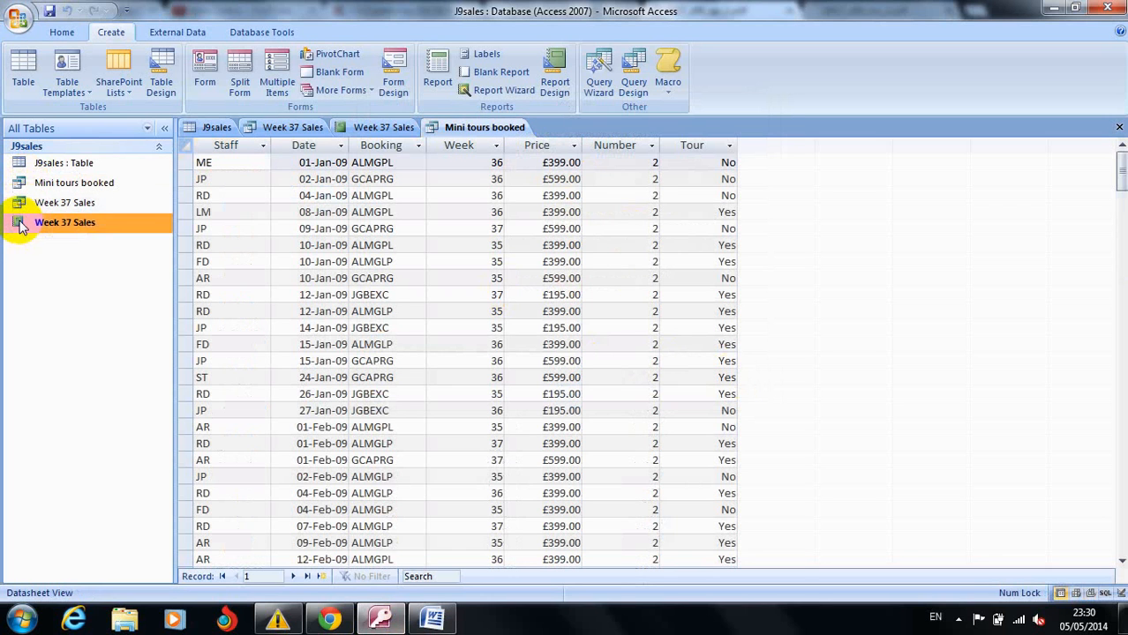
{"action": "left_click", "coordinate": [25, 186]}
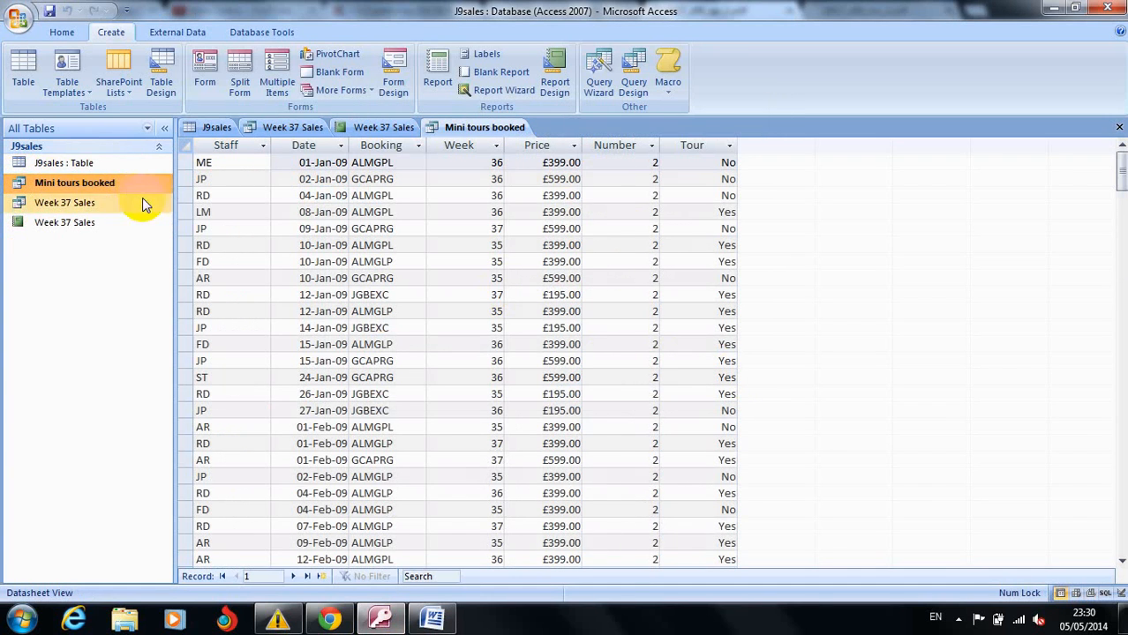
{"action": "left_click", "coordinate": [64, 32]}
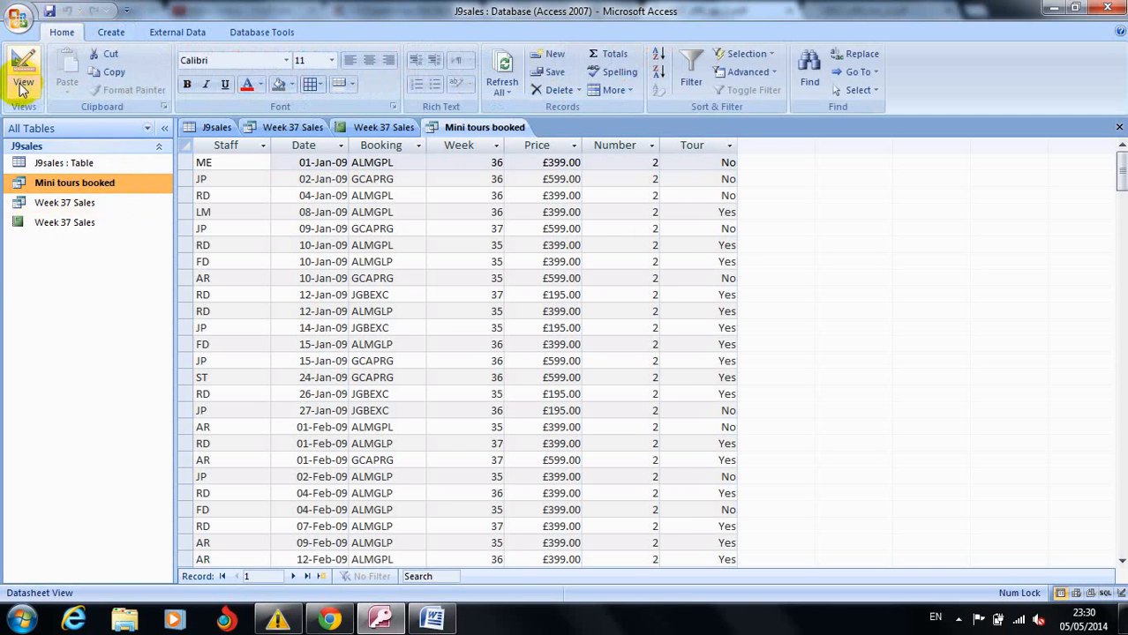
{"action": "left_click", "coordinate": [22, 87]}
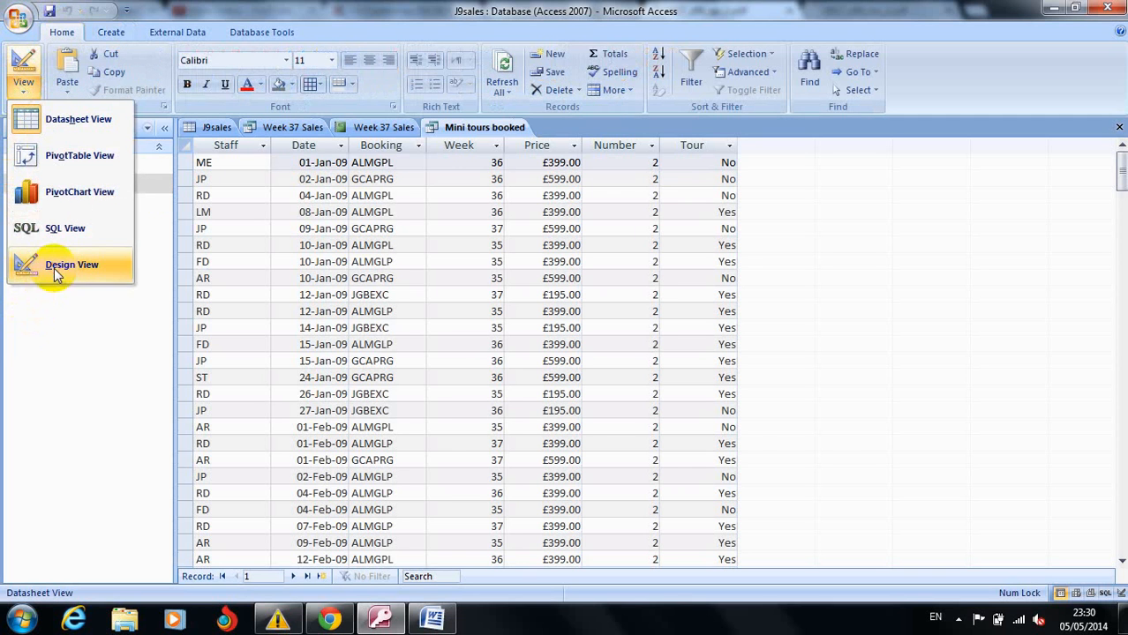
{"action": "left_click", "coordinate": [56, 271]}
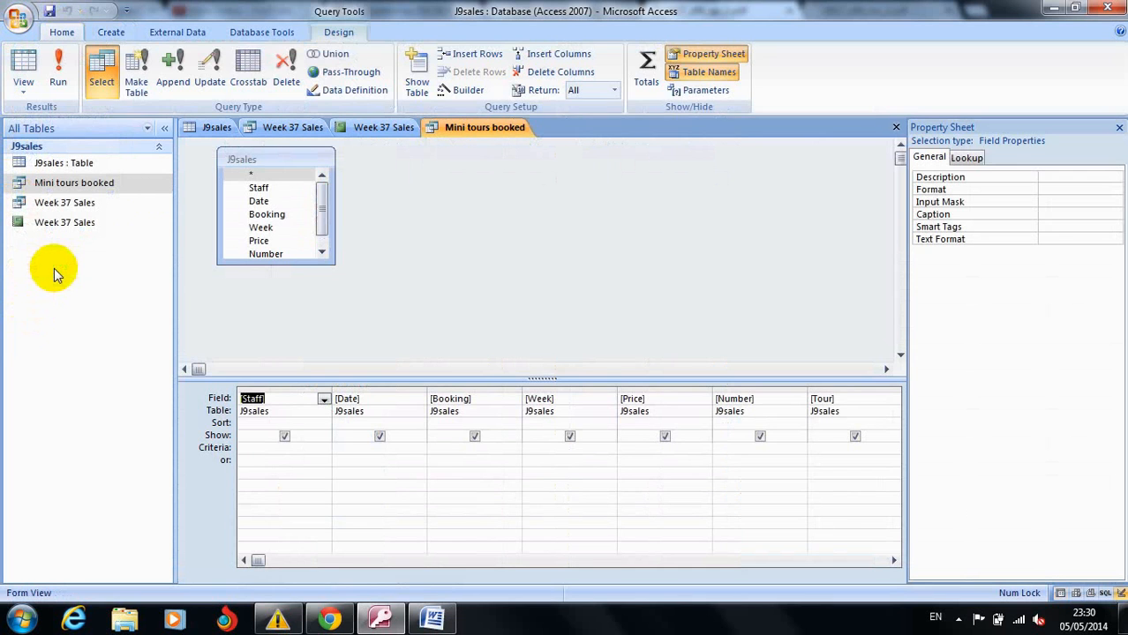
Check the record selection rules in the exam paper and set the Week field's criterion to 35.
{"action": "left_click", "coordinate": [329, 621]}
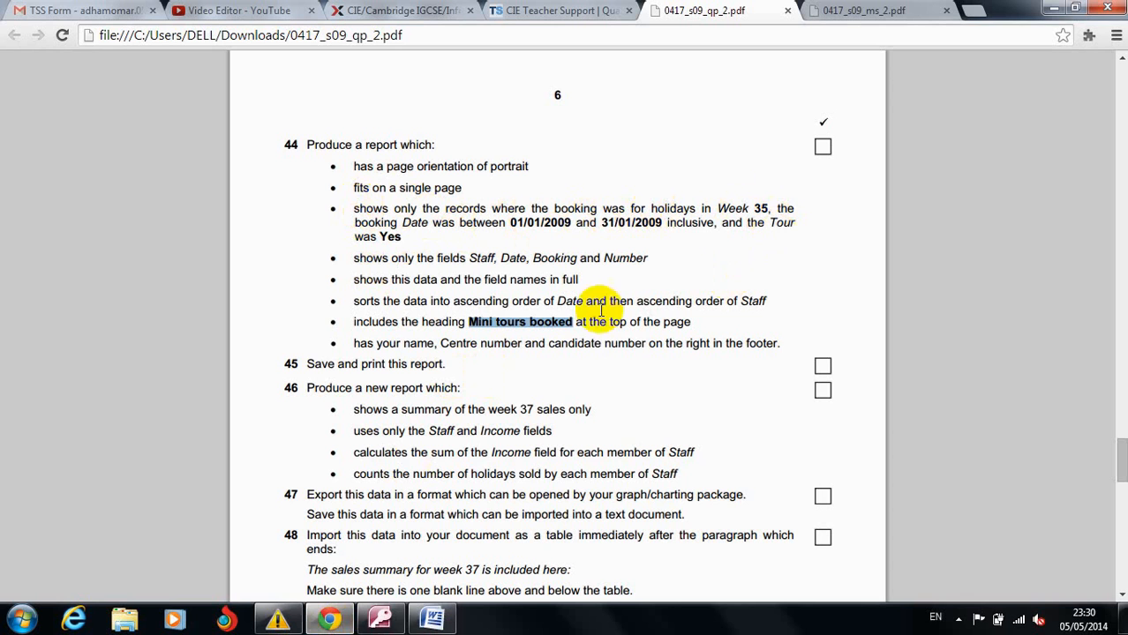
{"action": "left_click", "coordinate": [382, 620]}
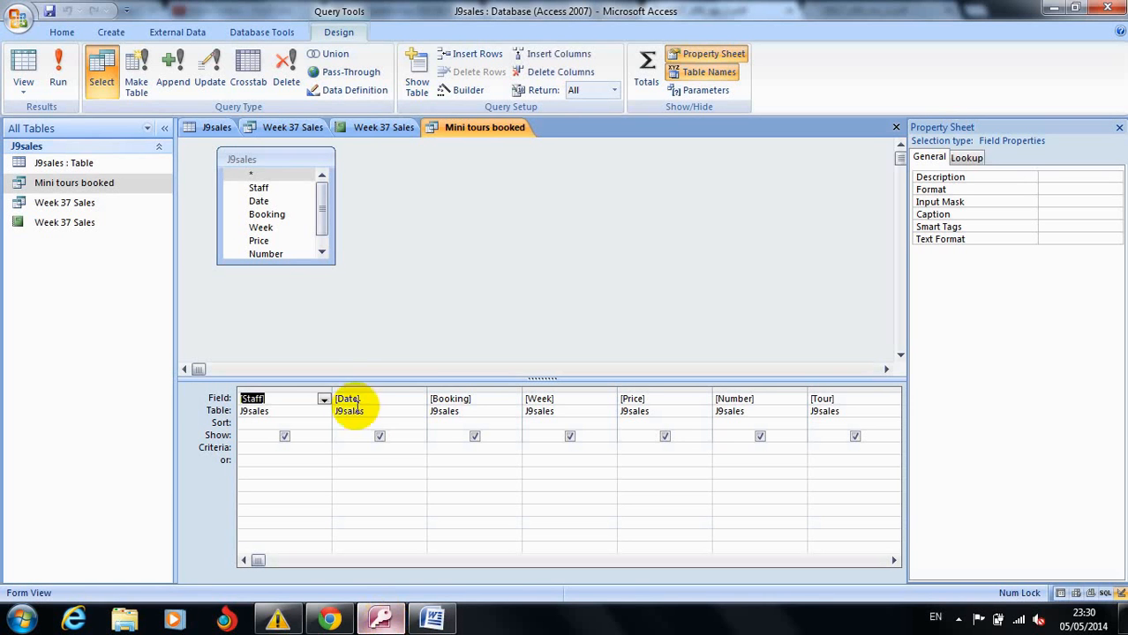
{"action": "left_click", "coordinate": [549, 449]}
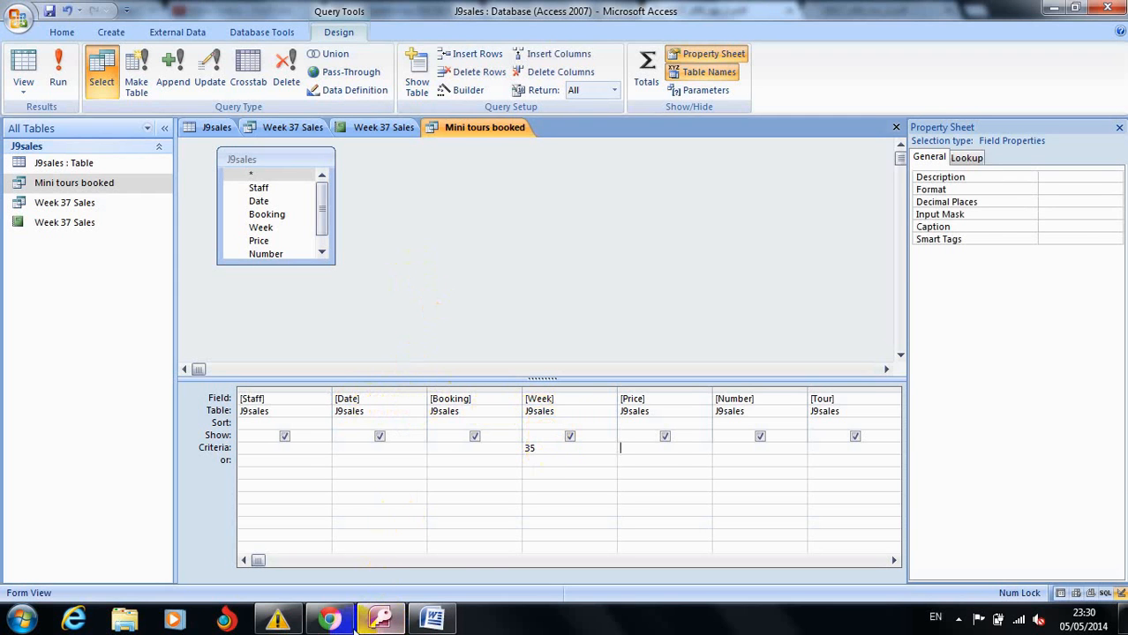
Check the booking date range in the exam paper and set the Date criterion to between 01/01/2009 and 31/01/2009.
{"action": "left_click", "coordinate": [329, 621]}
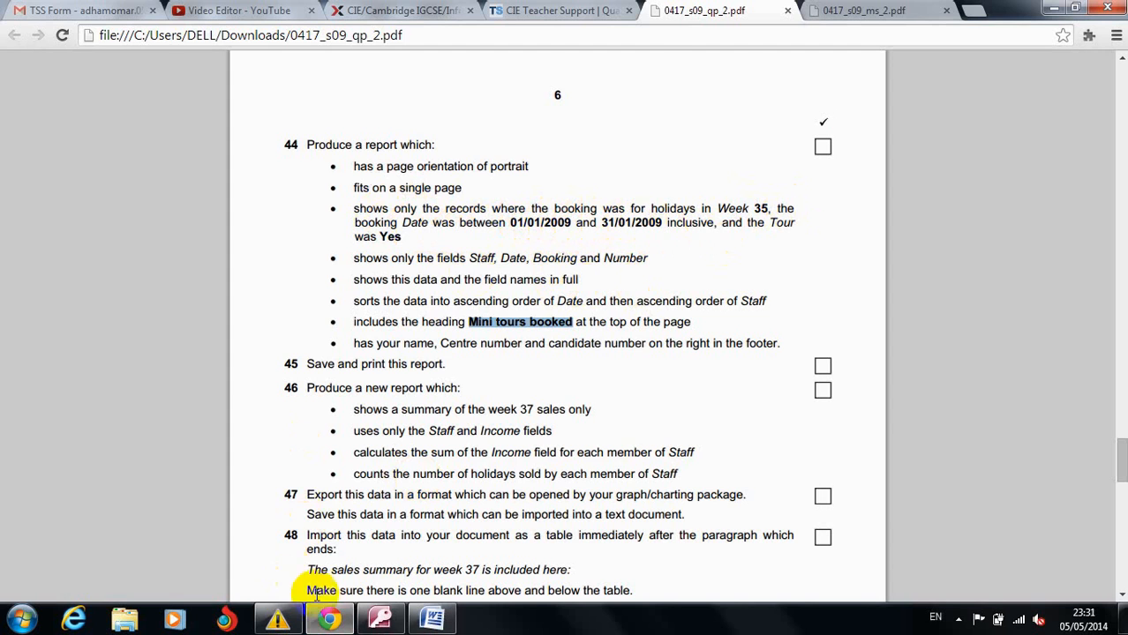
{"action": "left_click", "coordinate": [380, 619]}
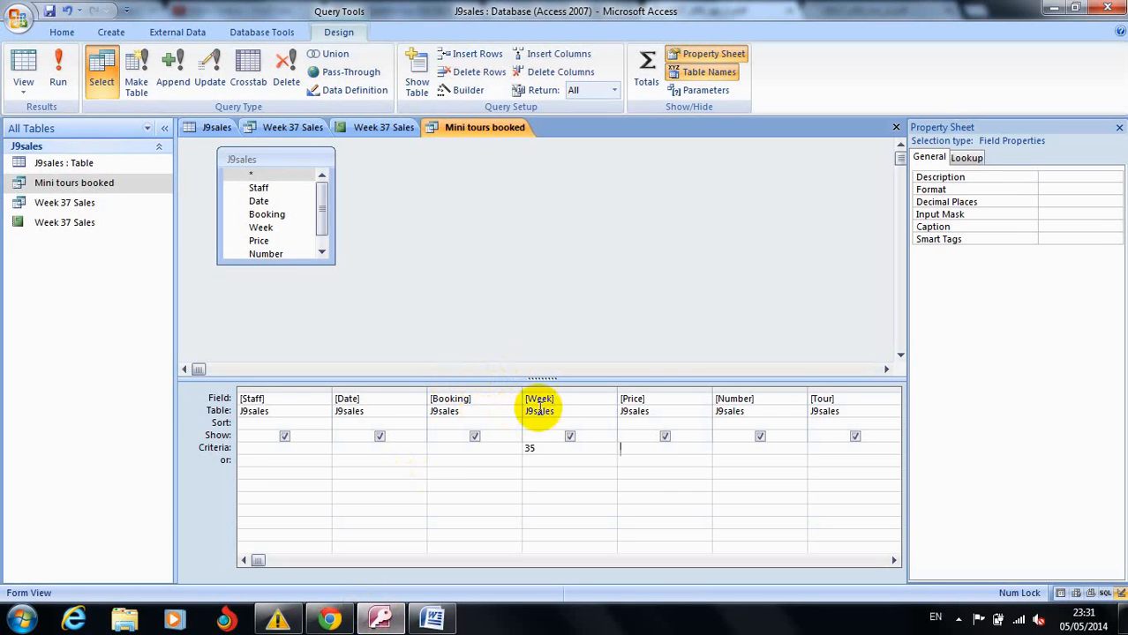
{"action": "left_click", "coordinate": [344, 453]}
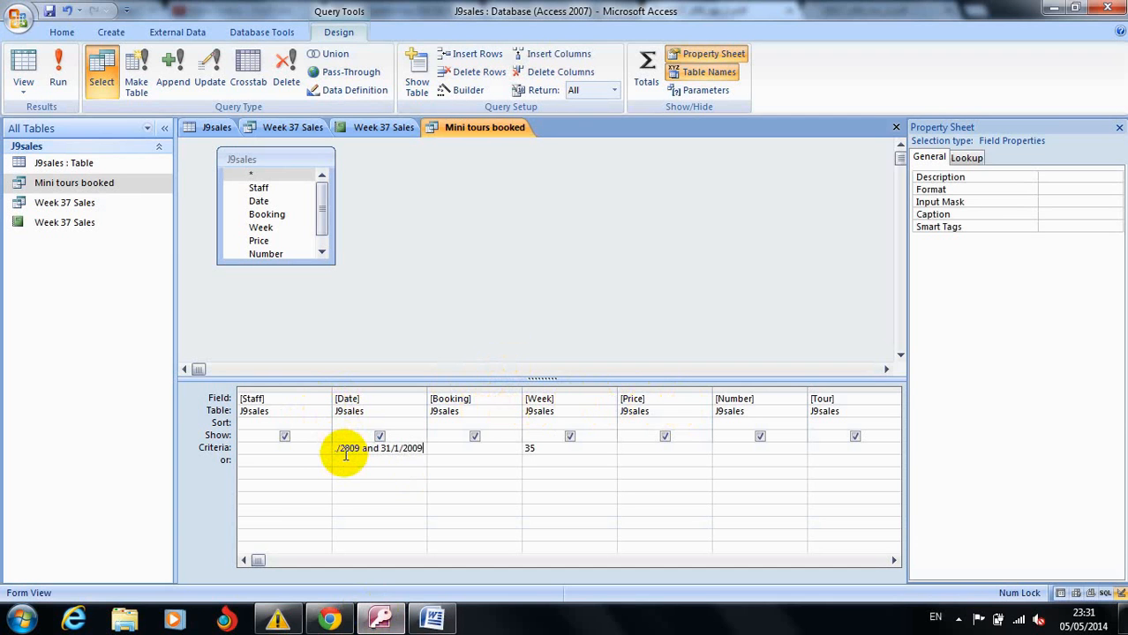
Check the Tour condition in the exam paper and set the Tour field's criterion to Yes.
{"action": "left_click", "coordinate": [331, 620]}
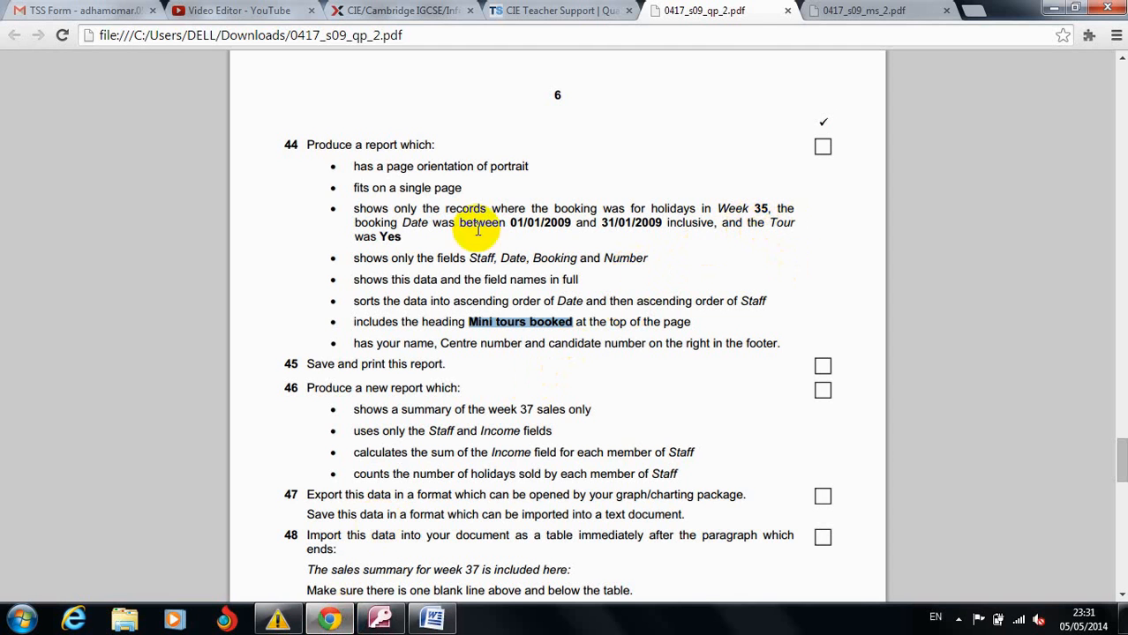
{"action": "left_click", "coordinate": [379, 621]}
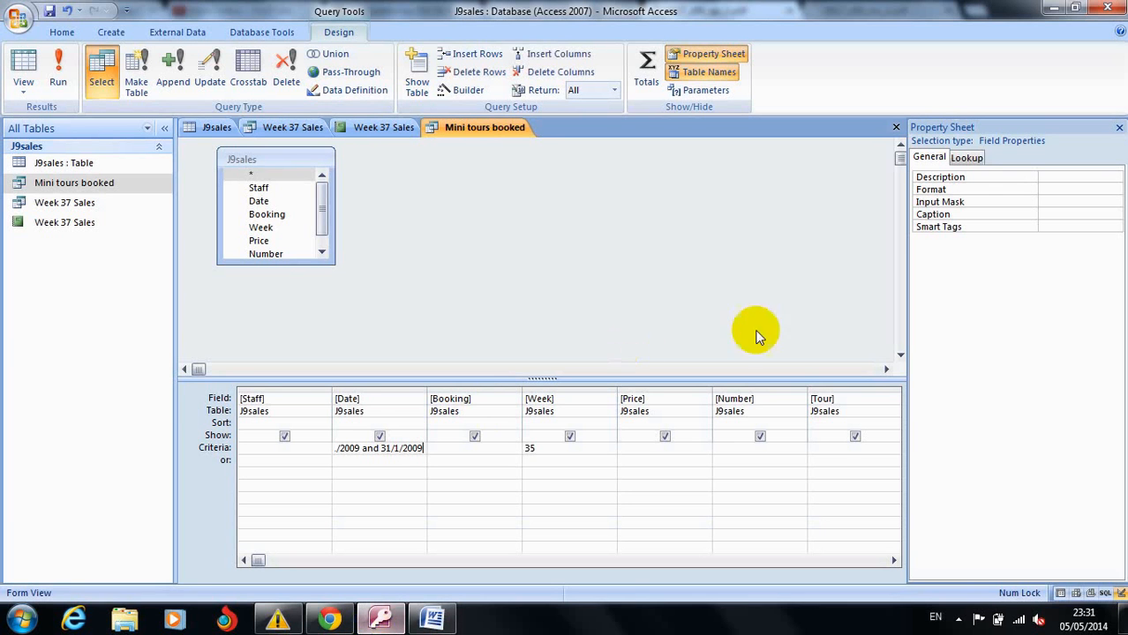
{"action": "left_click", "coordinate": [825, 449]}
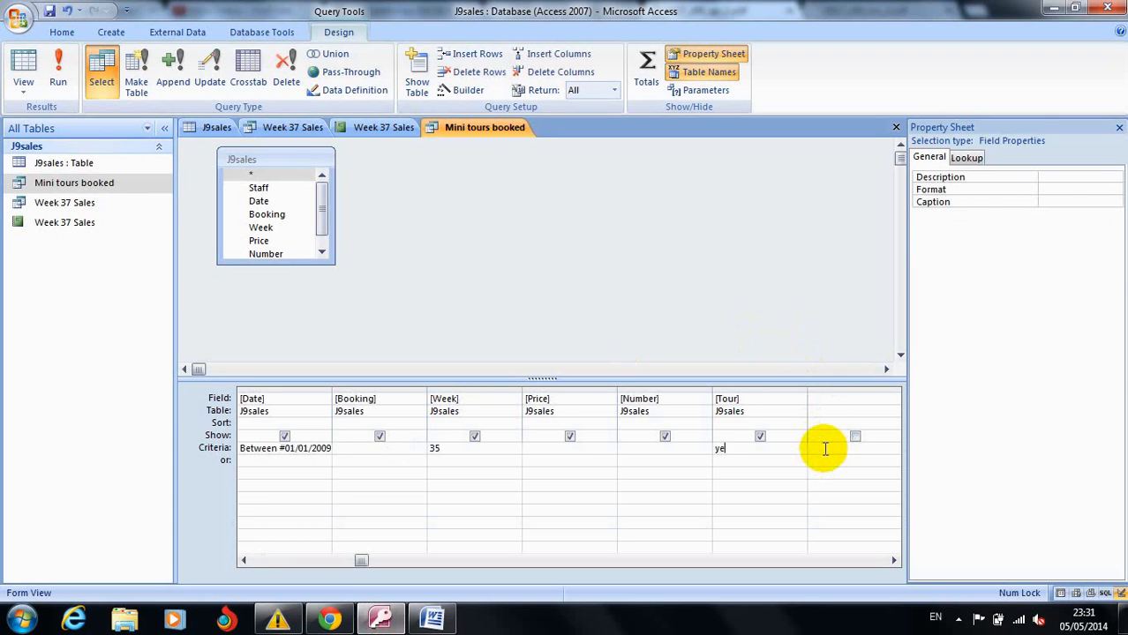
{"action": "left_click", "coordinate": [825, 449]}
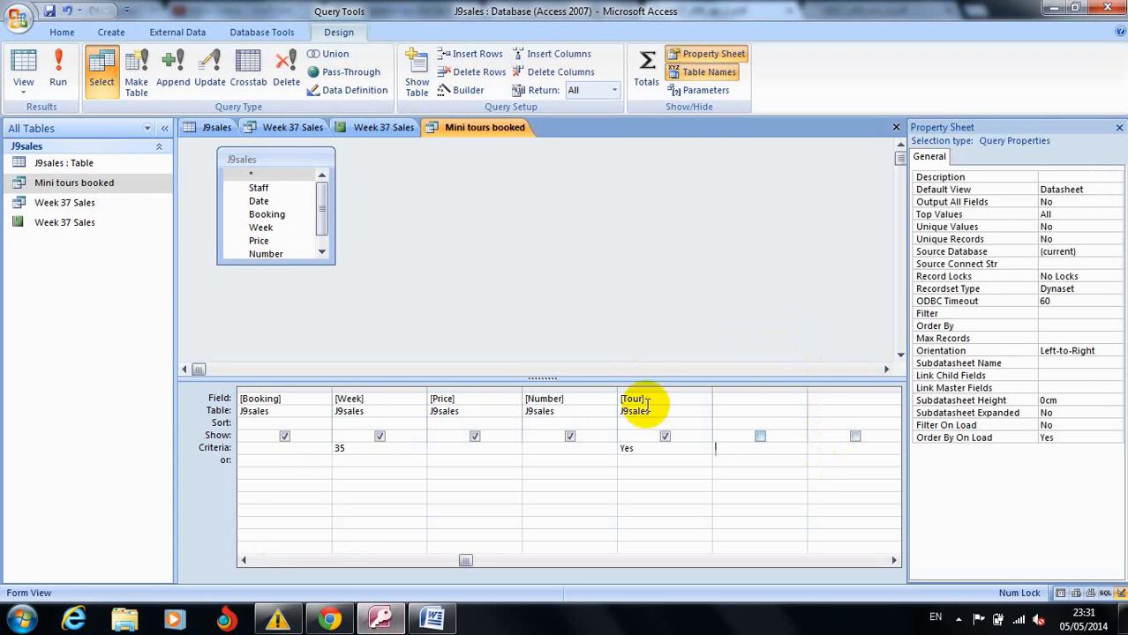
Check the sort requirement in the exam paper and set the Date field's sort order to Ascending in the query design.
{"action": "left_click", "coordinate": [340, 622]}
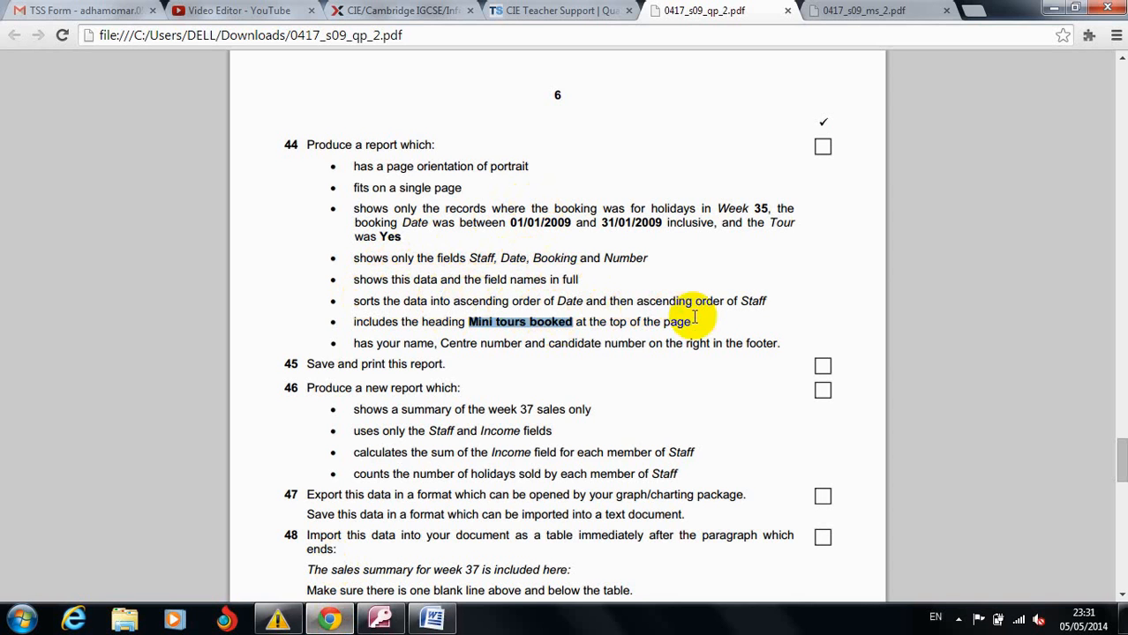
{"action": "left_click", "coordinate": [380, 619]}
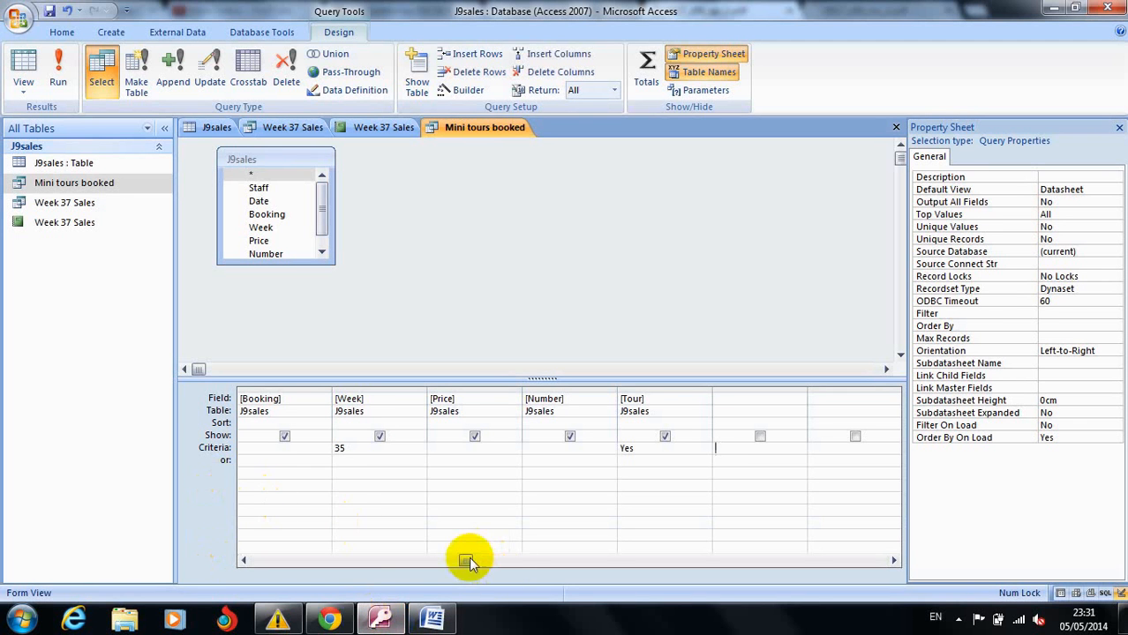
{"action": "left_click_drag", "start_coordinate": [466, 559], "coordinate": [302, 556]}
{"action": "left_click", "coordinate": [353, 423]}
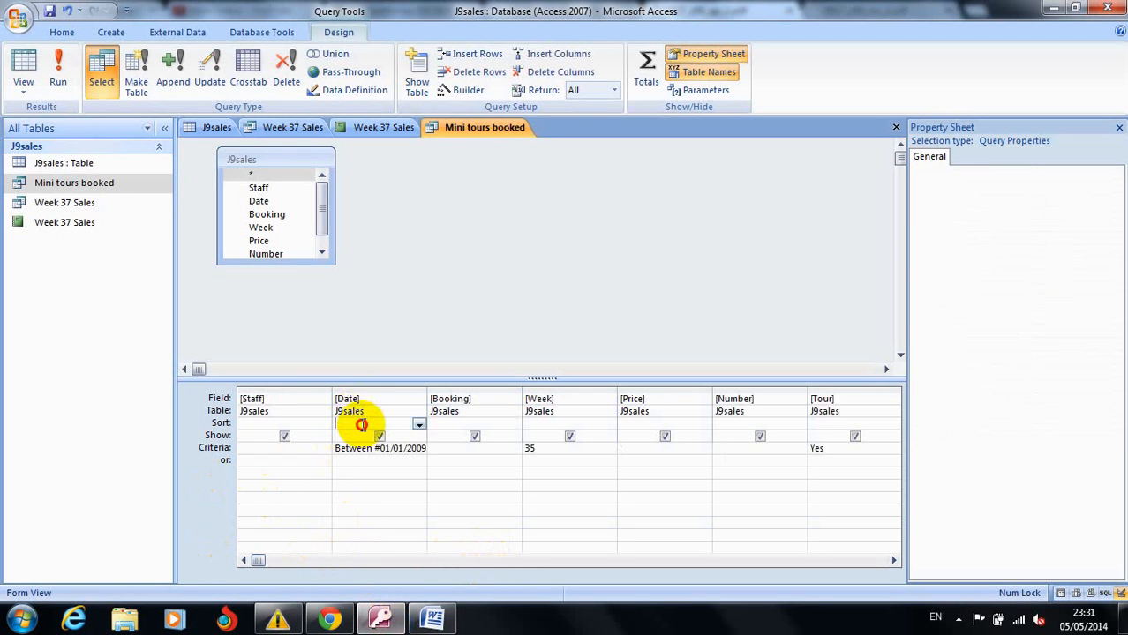
{"action": "left_click", "coordinate": [419, 424]}
{"action": "left_click", "coordinate": [402, 437]}
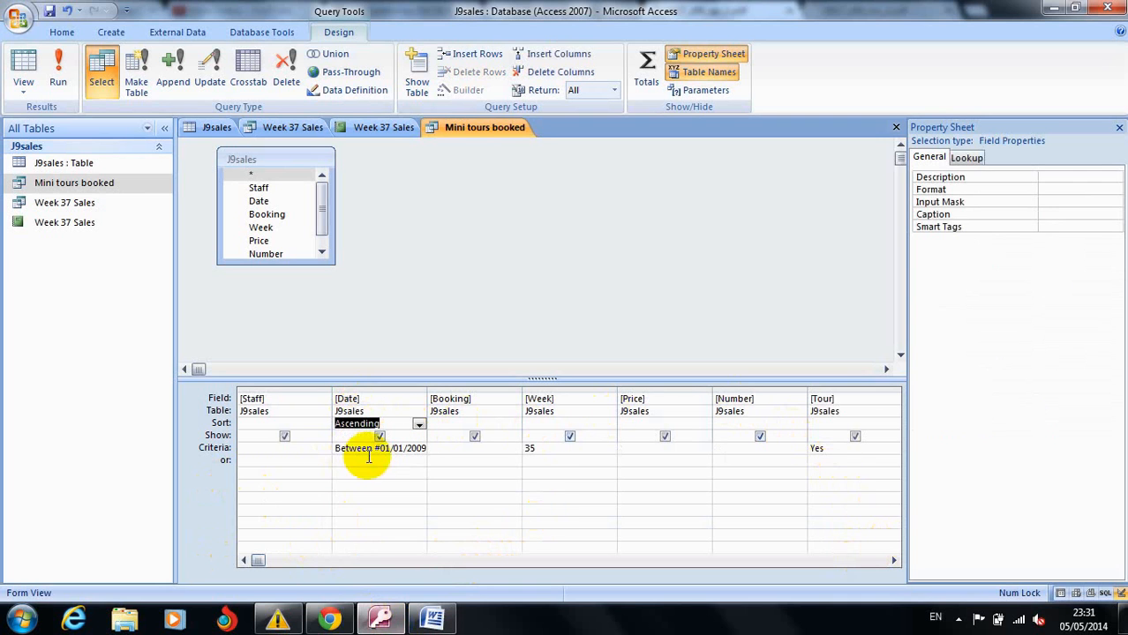
Check the secondary sort requirement in the exam paper and set the Staff field's sort order to Ascending.
{"action": "left_click", "coordinate": [313, 423]}
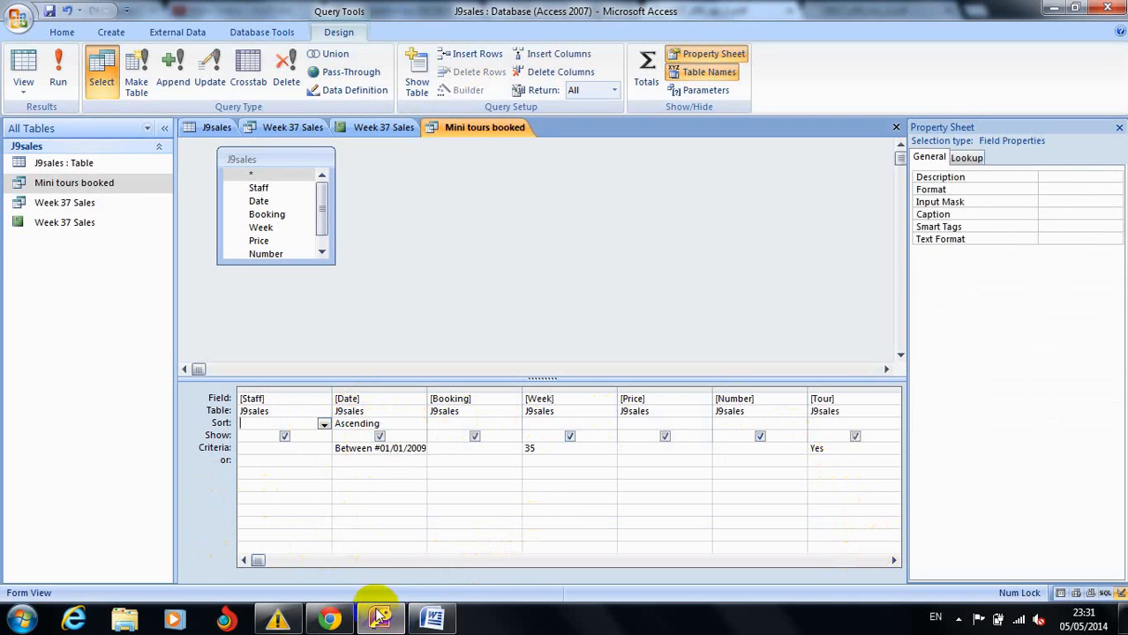
{"action": "left_click", "coordinate": [331, 618]}
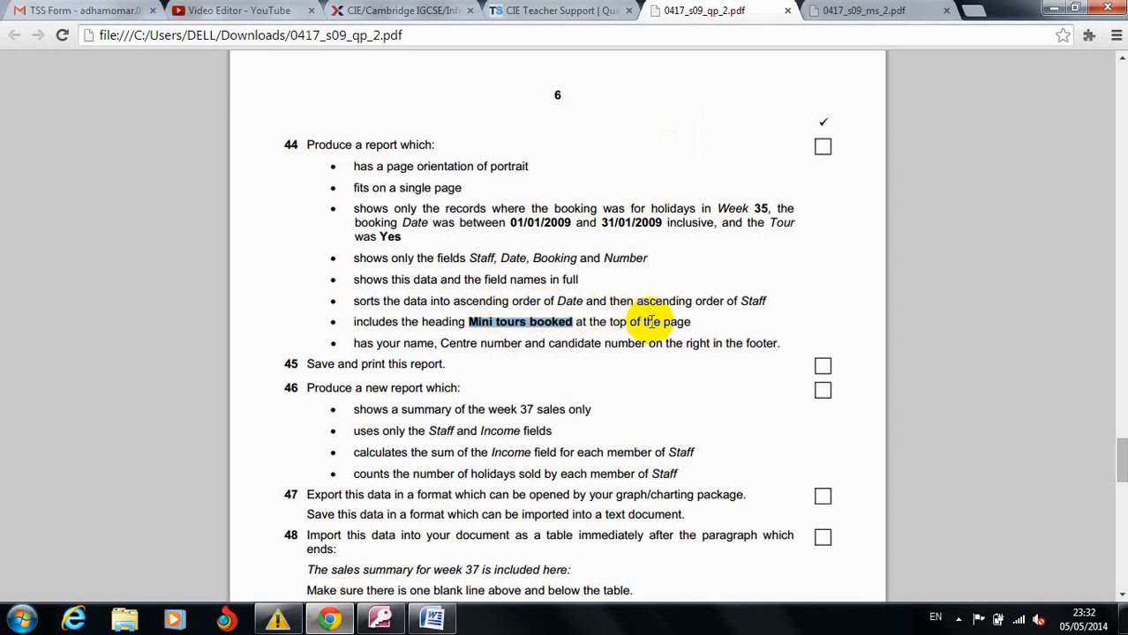
{"action": "left_click", "coordinate": [333, 622]}
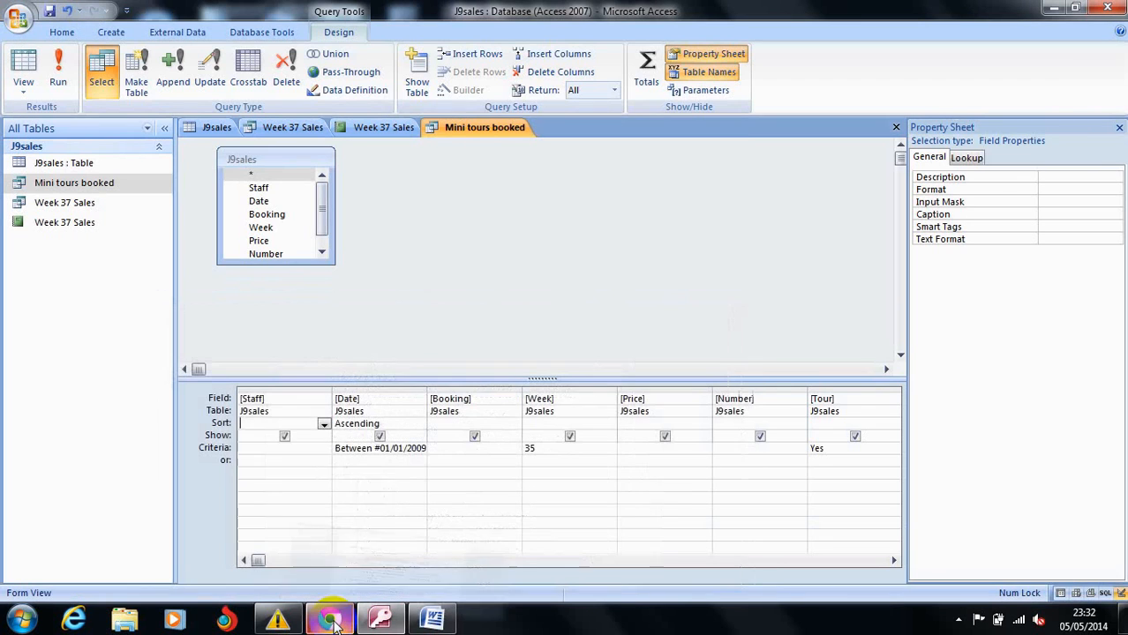
{"action": "left_click", "coordinate": [324, 426]}
{"action": "left_click", "coordinate": [302, 433]}
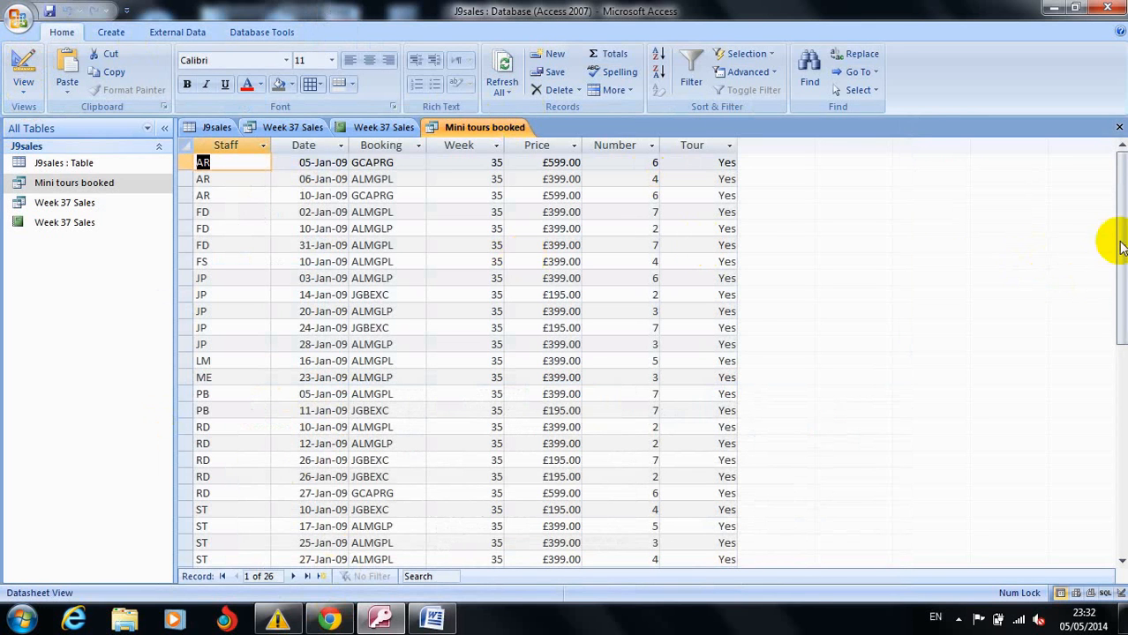
Review the Mini tours booked query's records in Datasheet View against the exam paper's requirements.
{"action": "mouse_move", "coordinate": [1122, 221]}
{"action": "left_mouse_down"}
{"action": "mouse_move", "coordinate": [1124, 300]}
{"action": "mouse_move", "coordinate": [1122, 203]}
{"action": "left_mouse_up"}
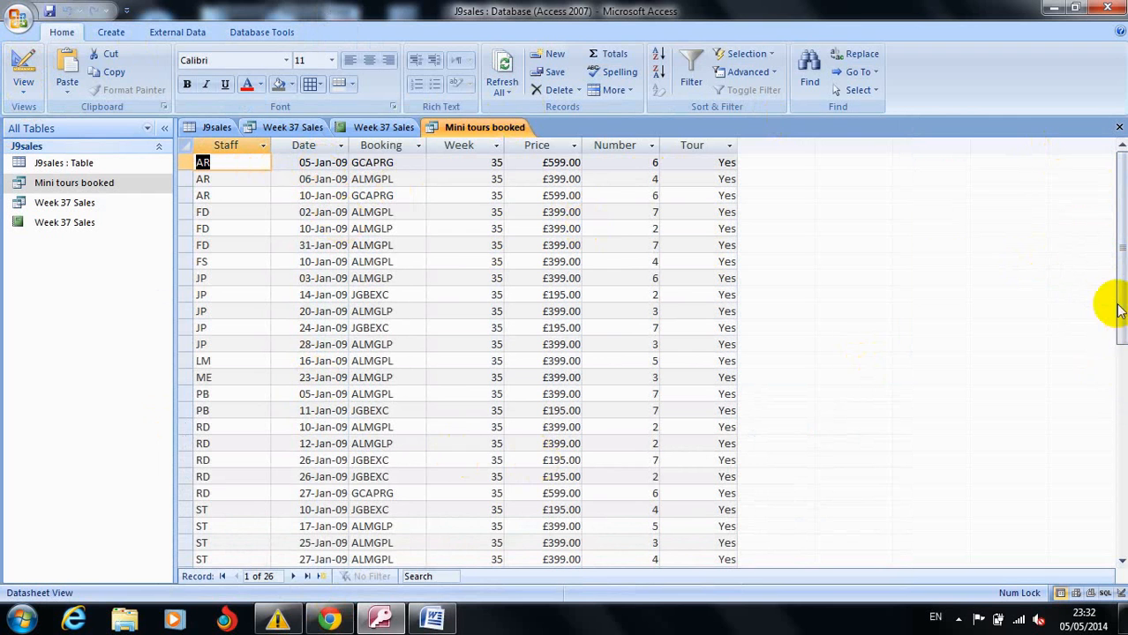
{"action": "mouse_move", "coordinate": [1122, 284]}
{"action": "left_mouse_down"}
{"action": "mouse_move", "coordinate": [1121, 323]}
{"action": "mouse_move", "coordinate": [1121, 281]}
{"action": "left_mouse_up"}
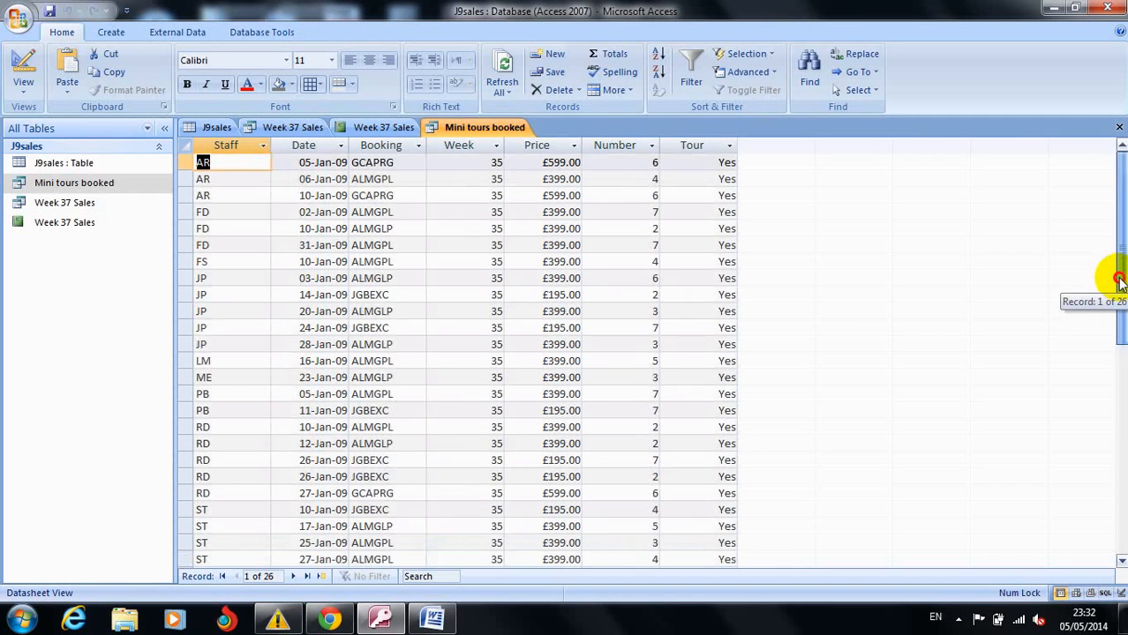
{"action": "left_click", "coordinate": [329, 623]}
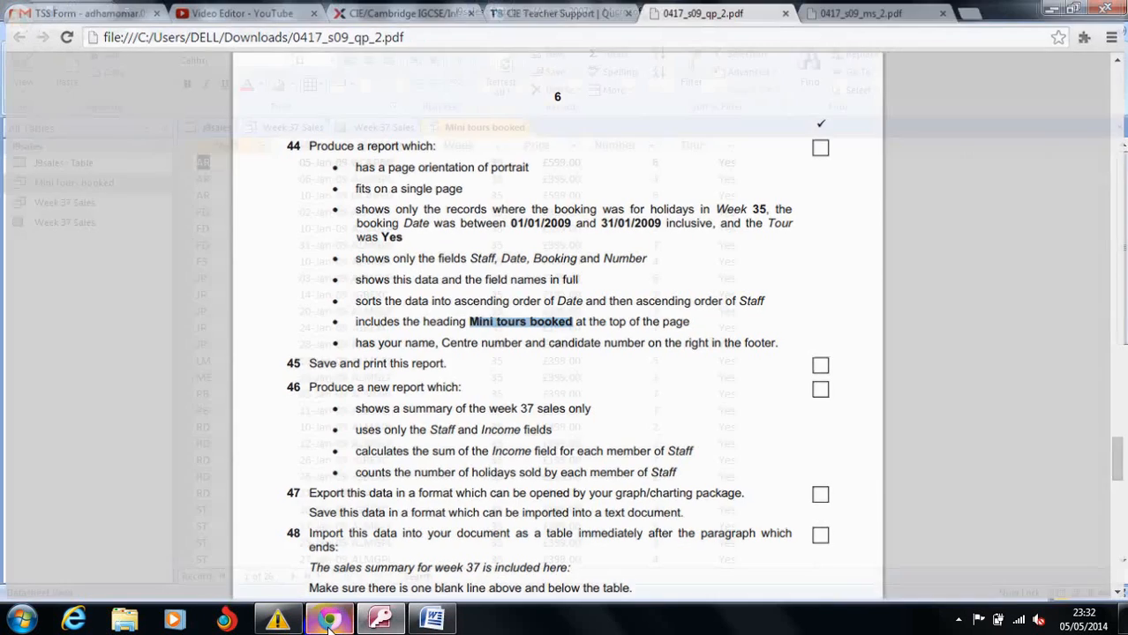
{"action": "left_click", "coordinate": [328, 623]}
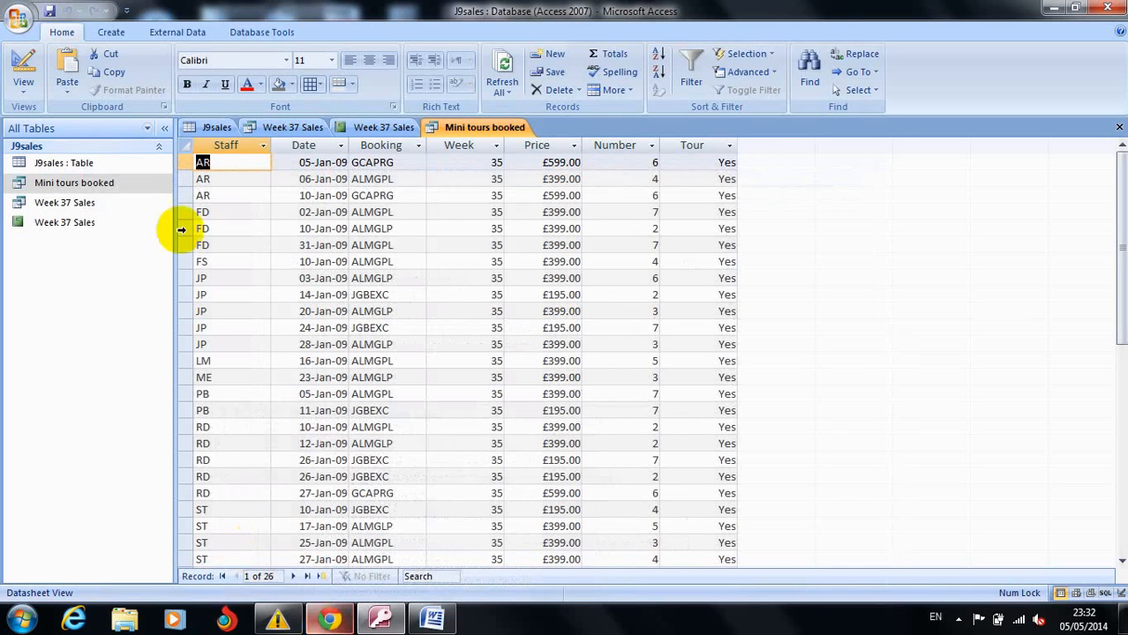
Start a Report Wizard report from the Mini tours booked query and add the Staff, Date, Booking and Number fields required by the exam paper.
{"action": "left_click", "coordinate": [120, 33]}
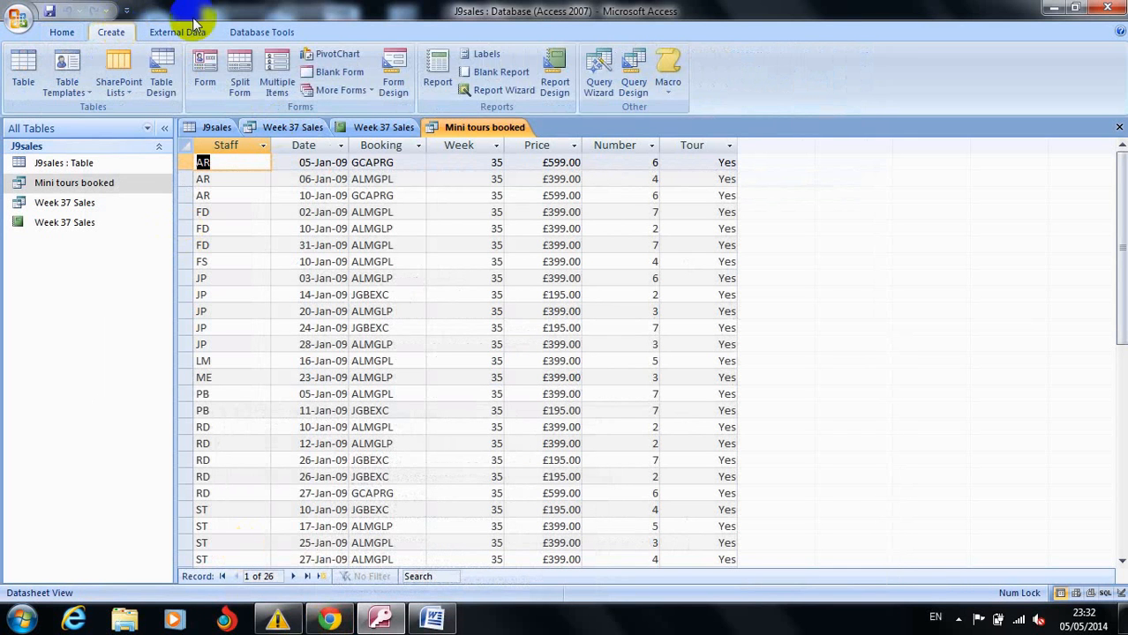
{"action": "left_click", "coordinate": [480, 92]}
{"action": "left_click", "coordinate": [516, 355]}
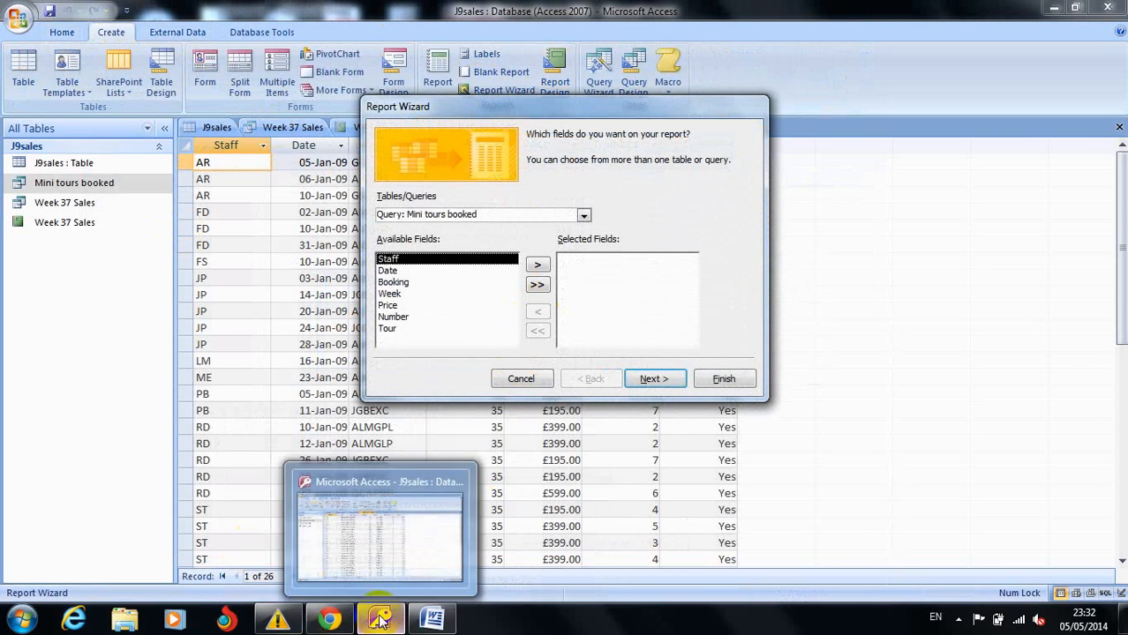
{"action": "left_click", "coordinate": [343, 621]}
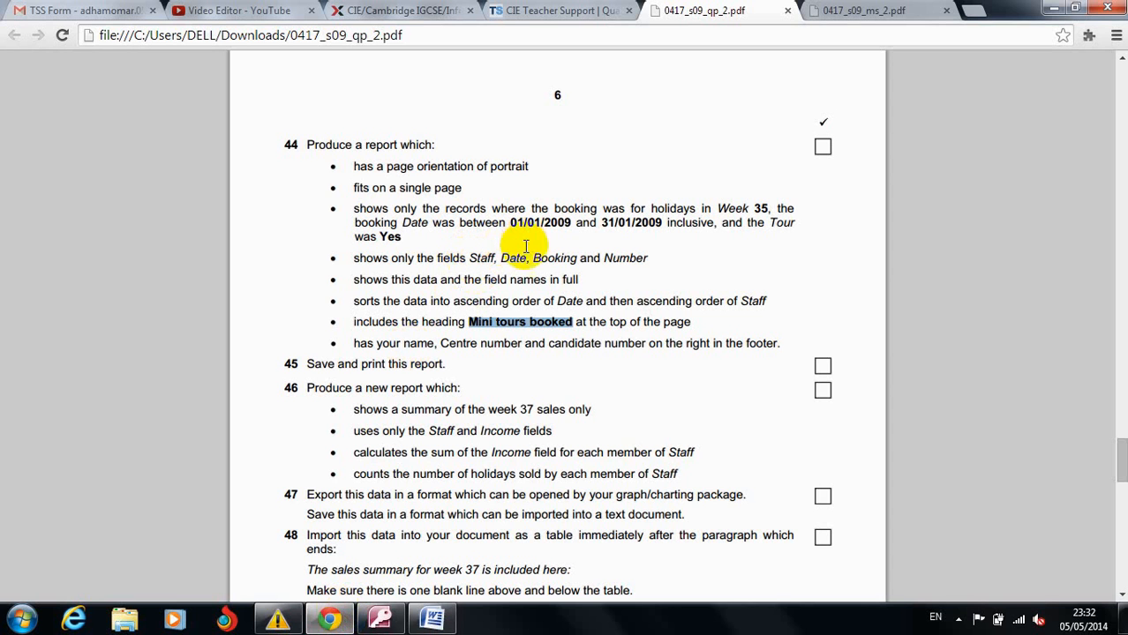
{"action": "left_click", "coordinate": [378, 622]}
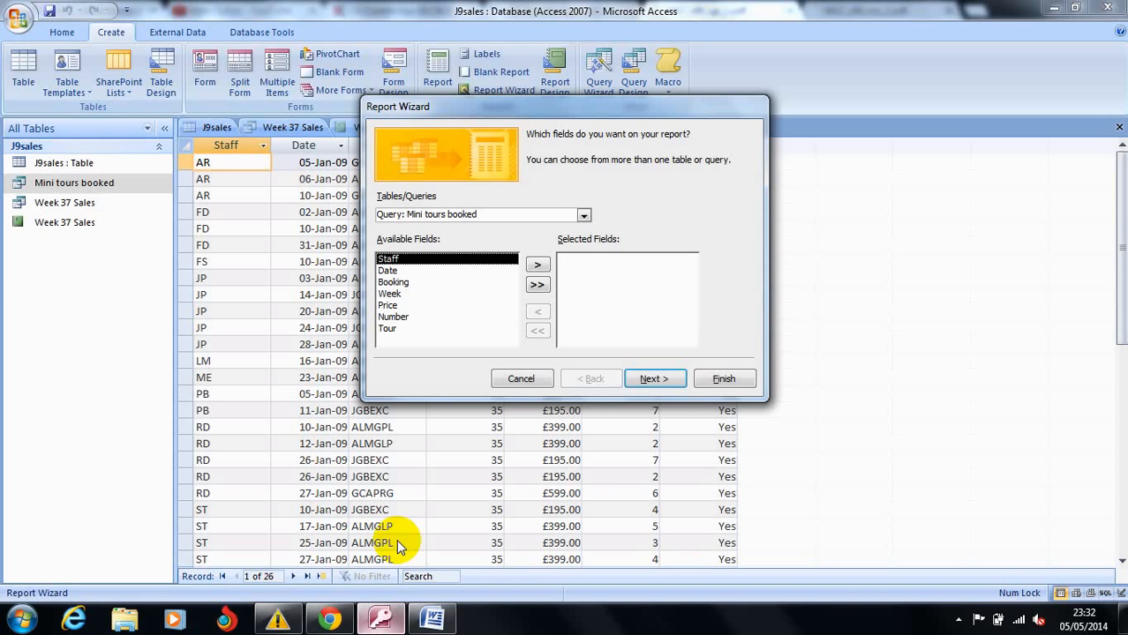
{"action": "left_click", "coordinate": [536, 266]}
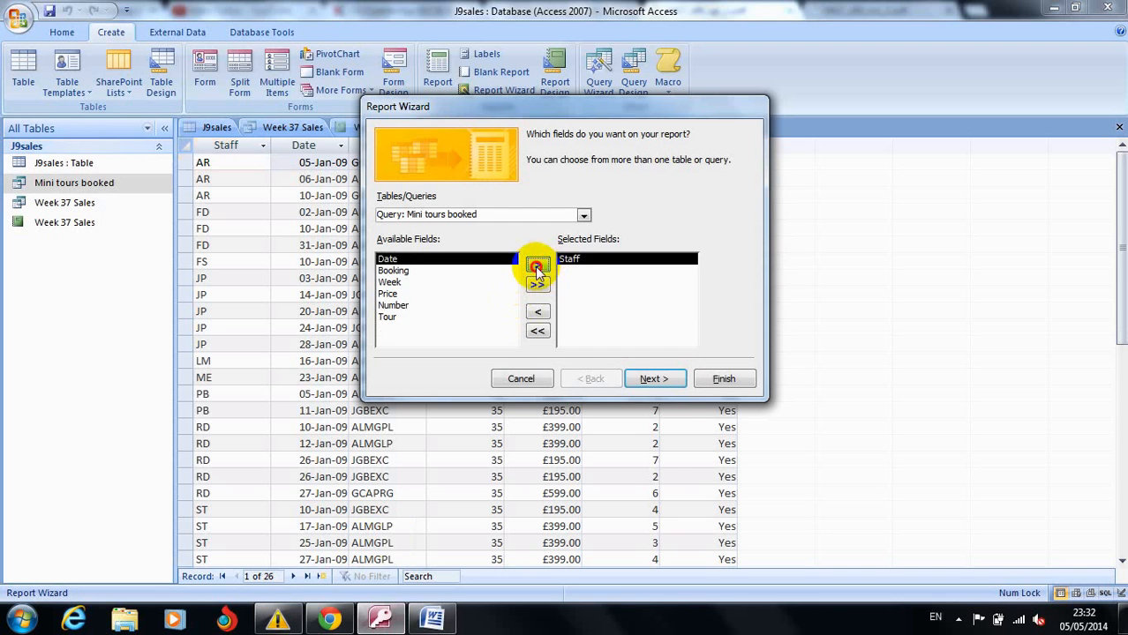
{"action": "left_click", "coordinate": [536, 266]}
{"action": "left_click", "coordinate": [537, 266]}
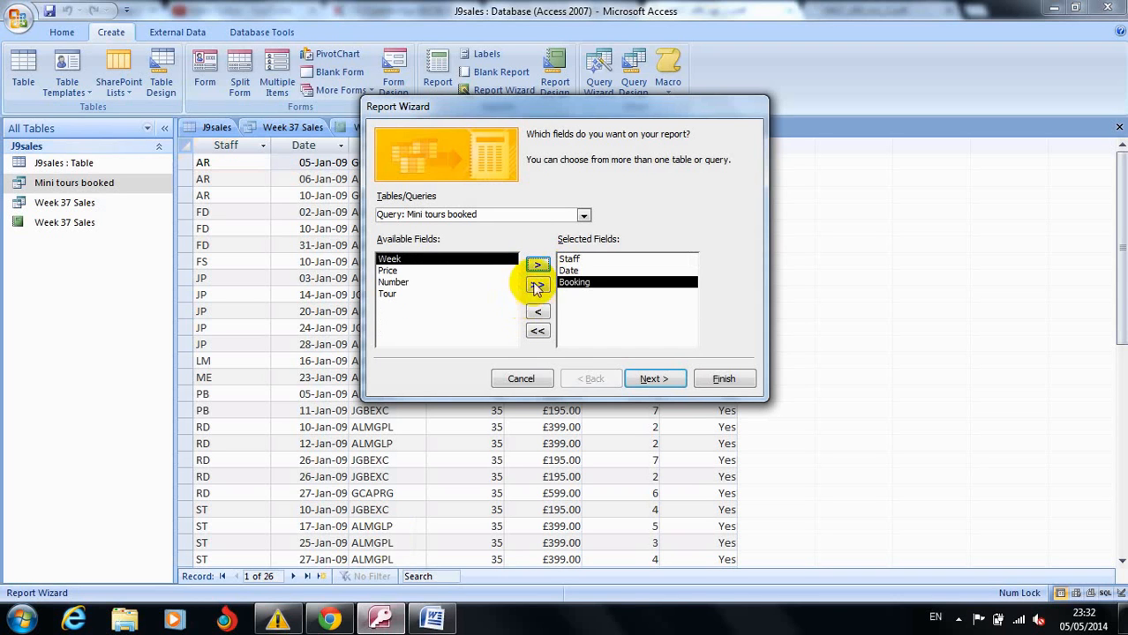
{"action": "left_click", "coordinate": [395, 283]}
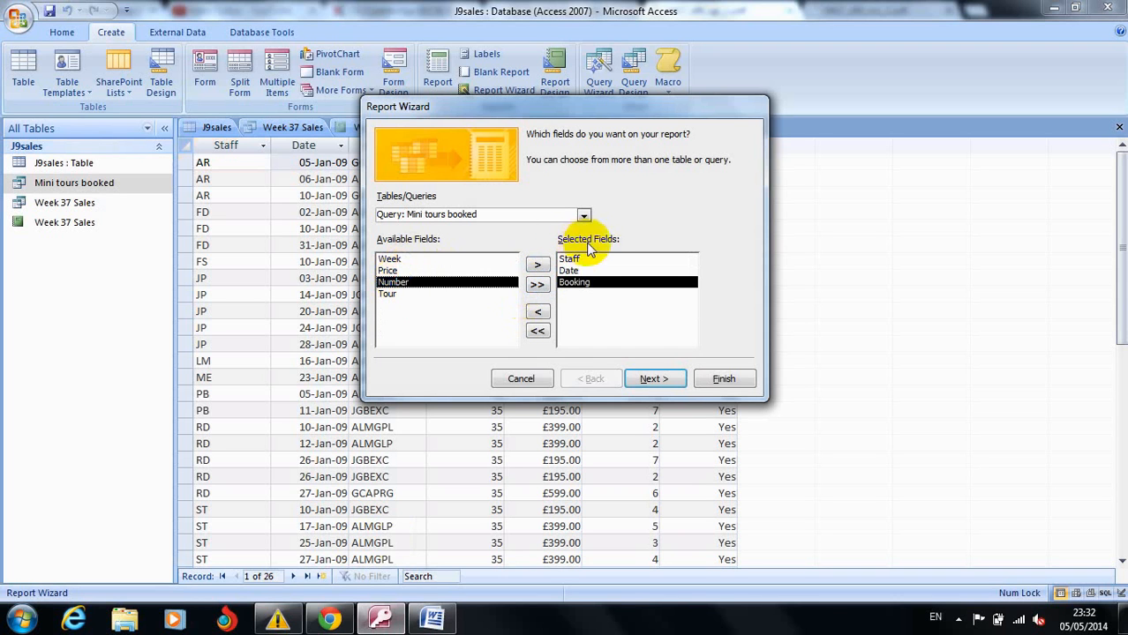
{"action": "left_click", "coordinate": [537, 267]}
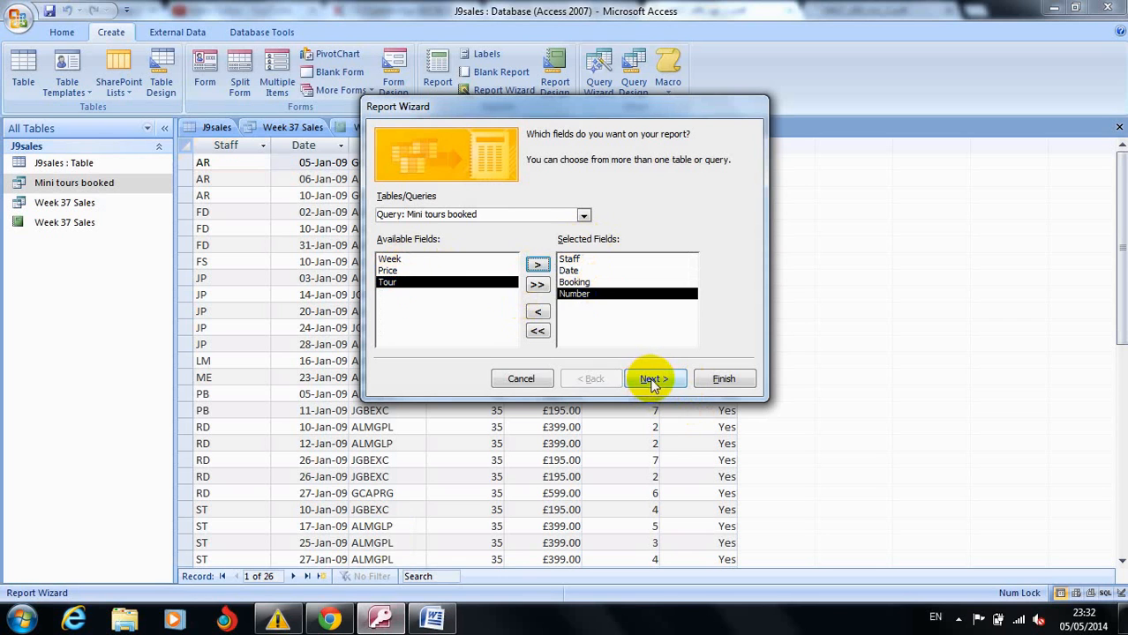
Skip grouping levels and sort the report by Date, then Staff, both ascending, checking the order against the exam paper.
{"action": "left_click", "coordinate": [653, 381]}
{"action": "left_click", "coordinate": [653, 381]}
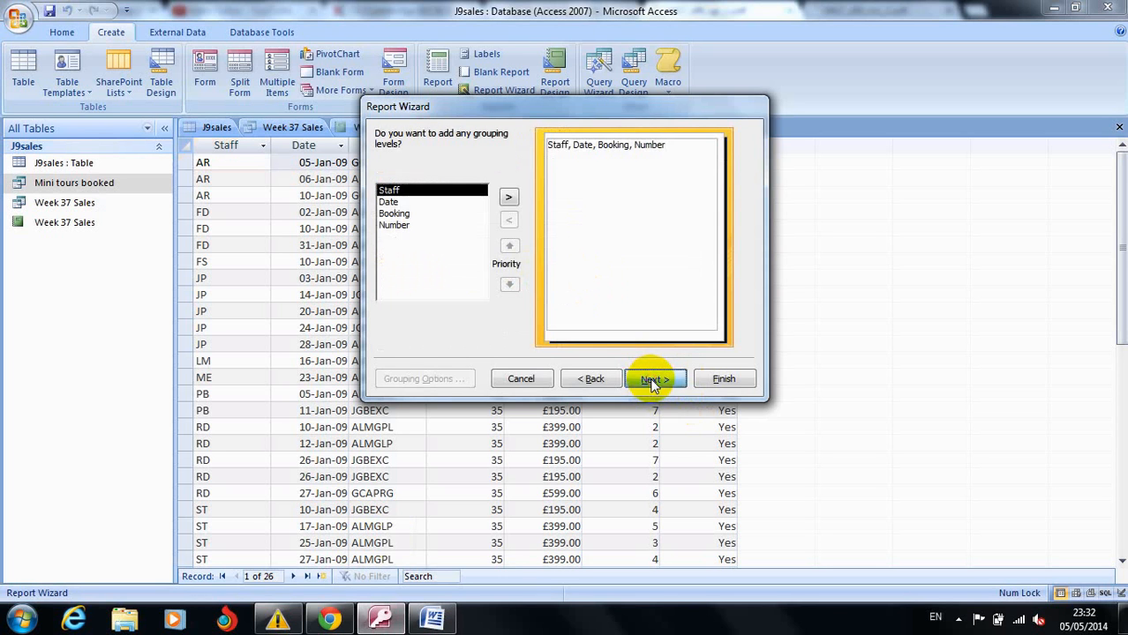
{"action": "left_click", "coordinate": [671, 190]}
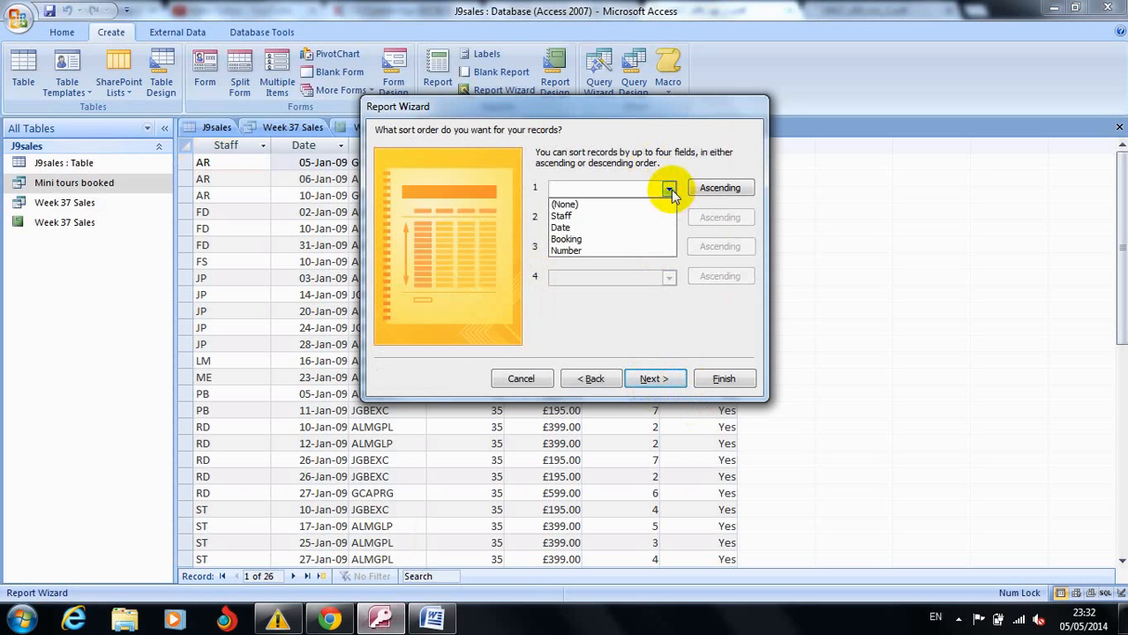
{"action": "left_click", "coordinate": [611, 219]}
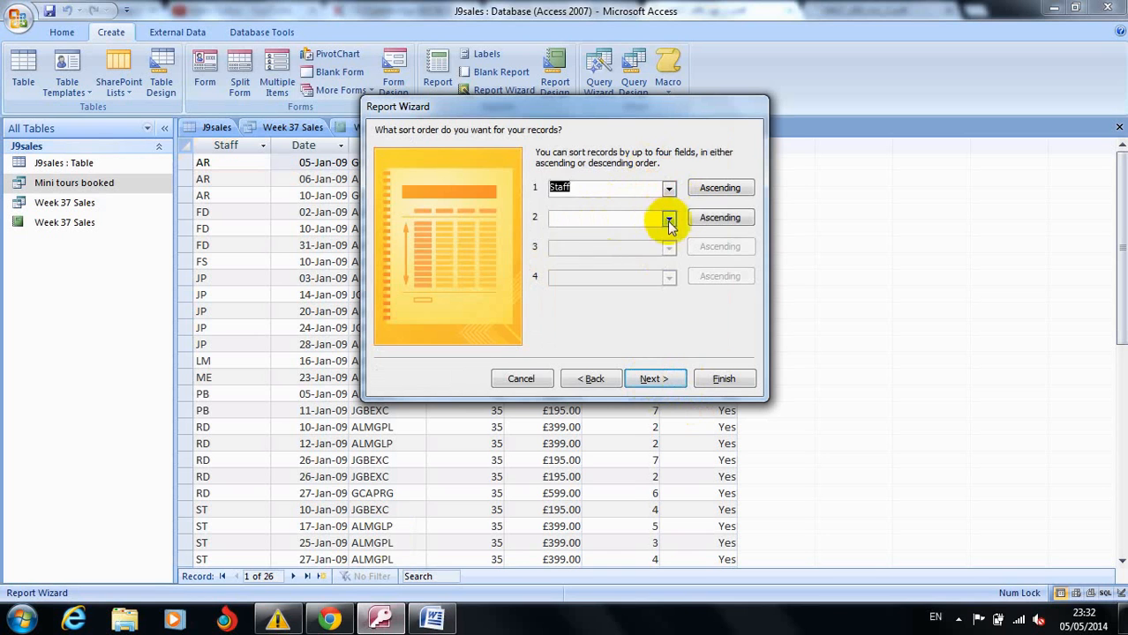
{"action": "left_click", "coordinate": [668, 220]}
{"action": "left_click", "coordinate": [668, 188]}
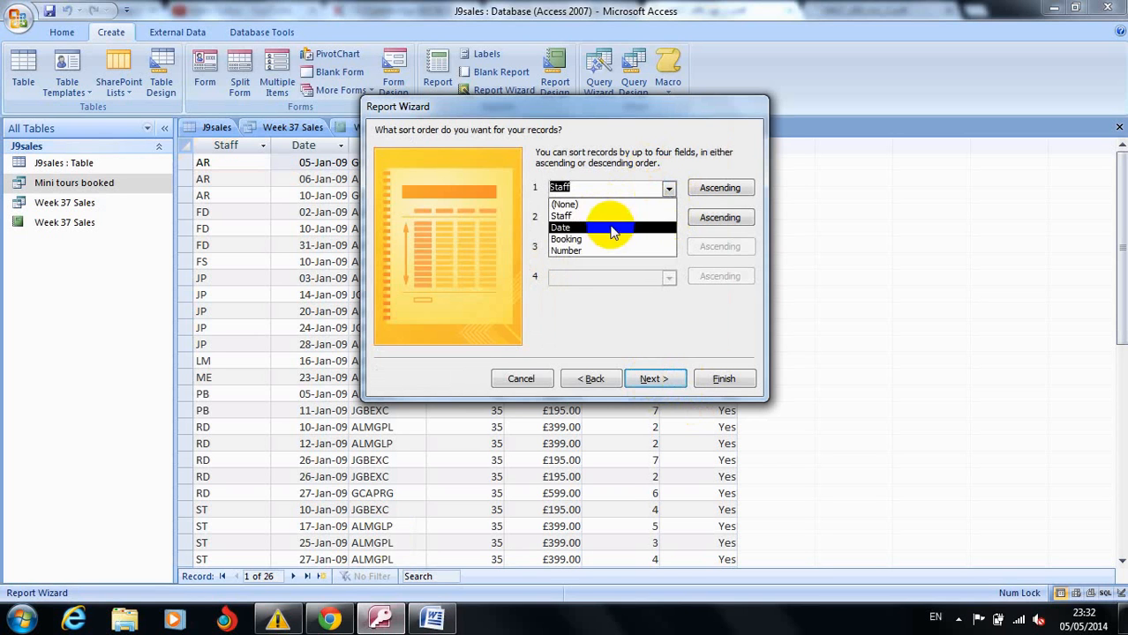
{"action": "left_click", "coordinate": [613, 229]}
{"action": "left_click", "coordinate": [668, 222]}
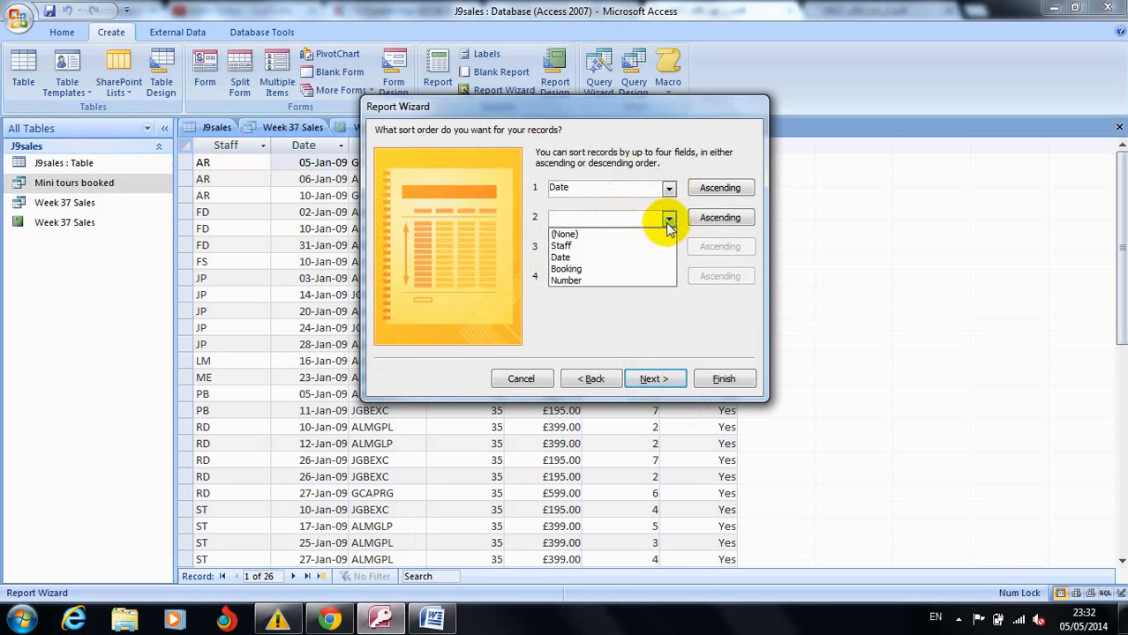
{"action": "left_click", "coordinate": [616, 246]}
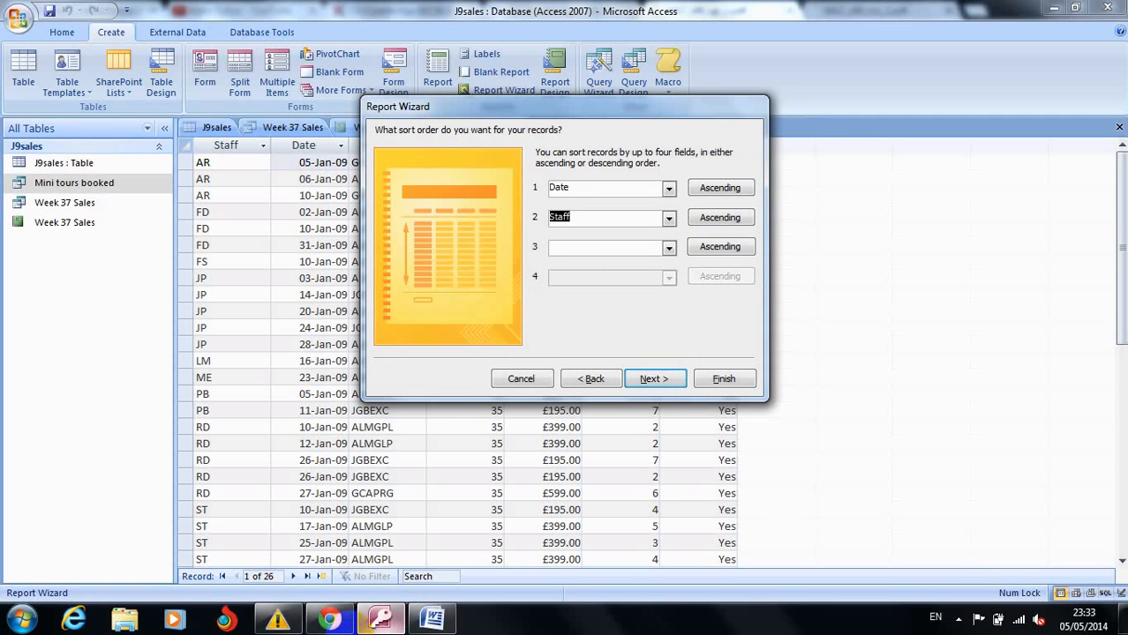
{"action": "mouse_move", "coordinate": [335, 622]}
{"action": "left_click", "coordinate": [353, 520]}
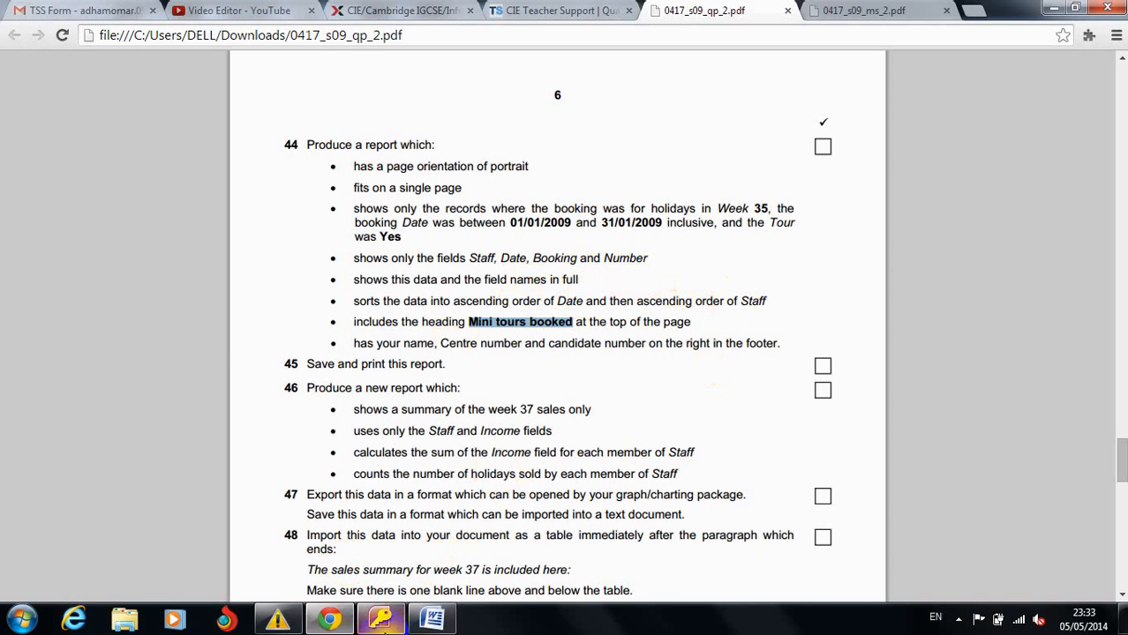
{"action": "left_click", "coordinate": [379, 621]}
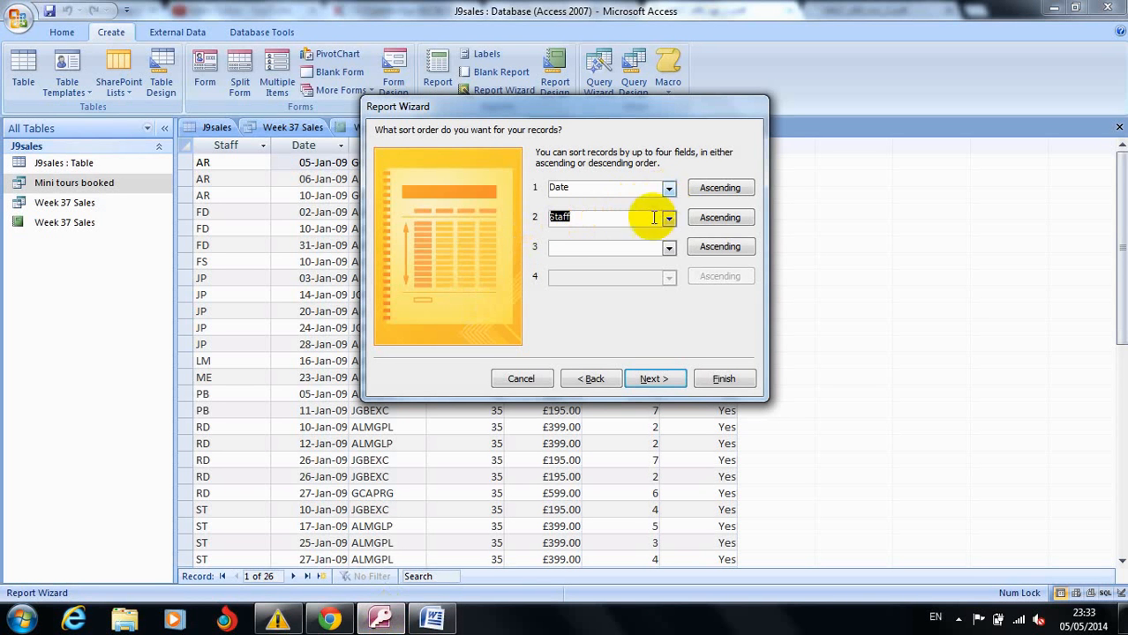
{"action": "left_click", "coordinate": [654, 378]}
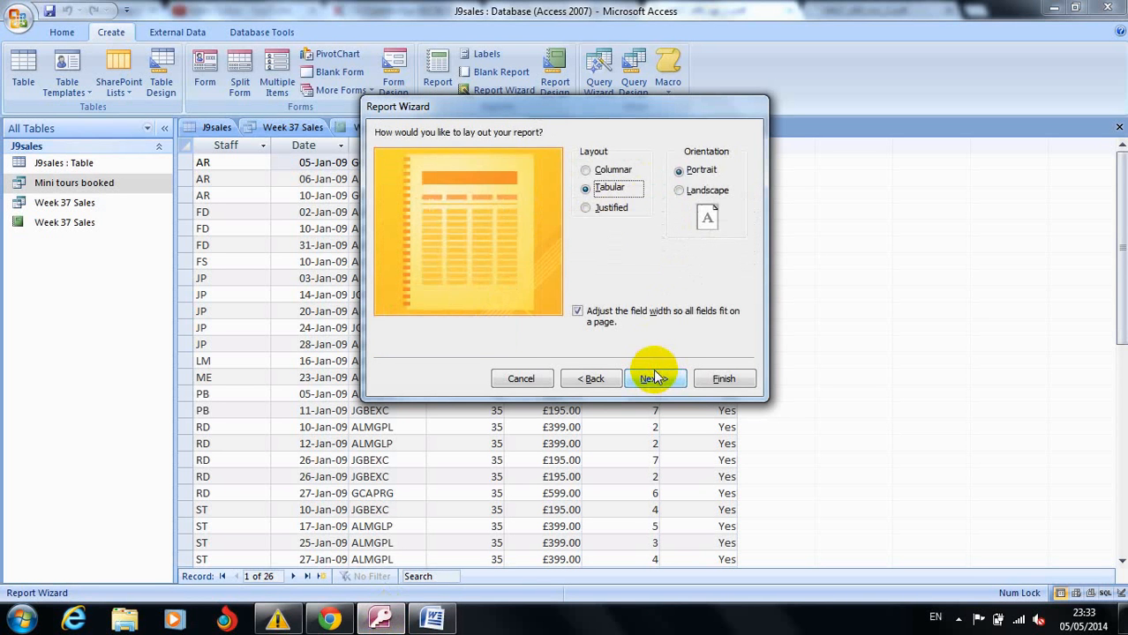
Check the page requirements, keep the tabular portrait layout and Office style, and finish the report titled Mini tours booked in preview.
{"action": "left_click", "coordinate": [329, 620]}
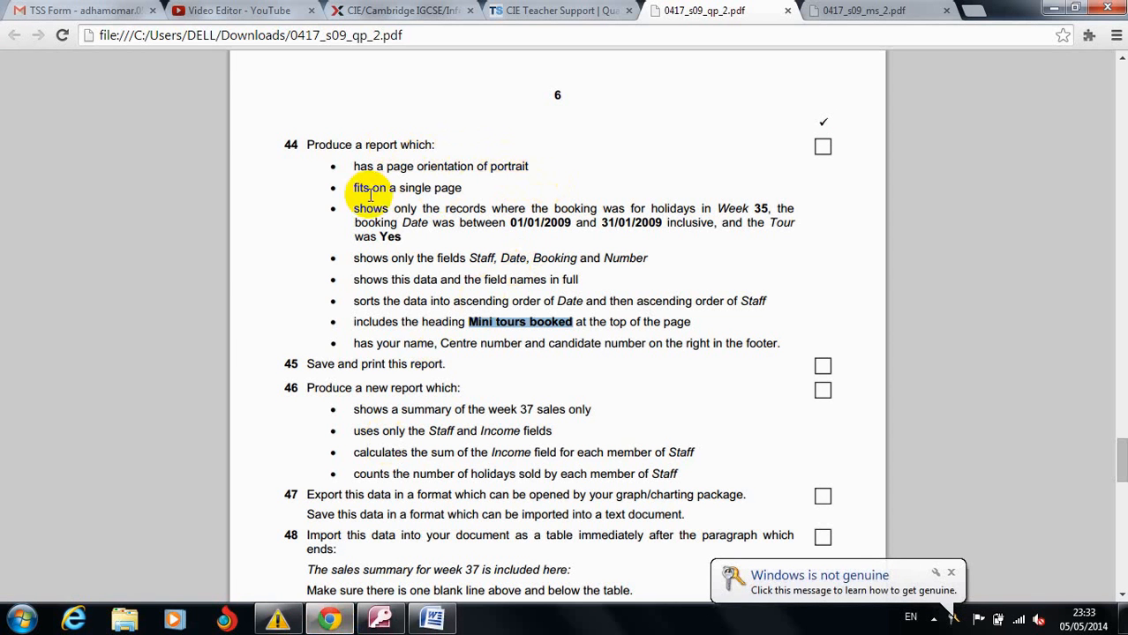
{"action": "left_click", "coordinate": [332, 620]}
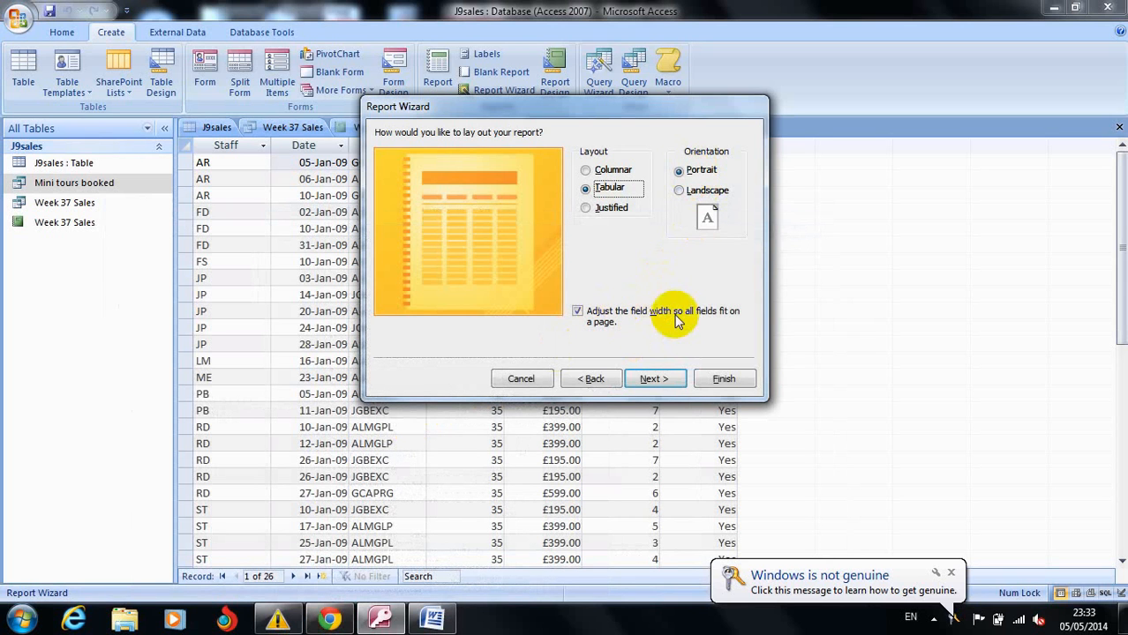
{"action": "left_click", "coordinate": [652, 382]}
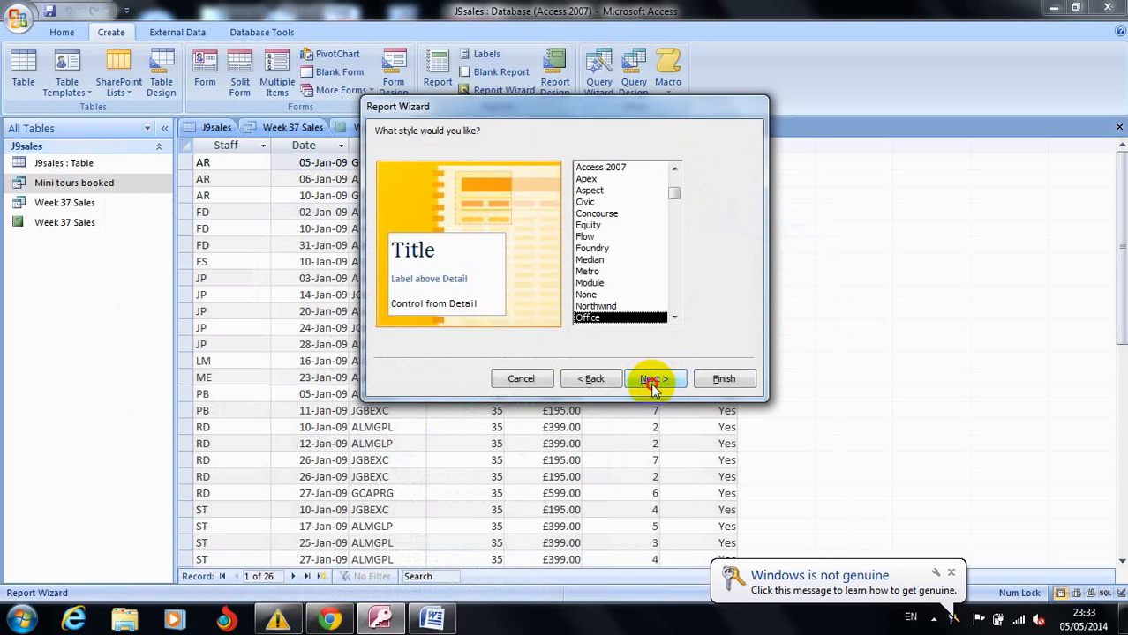
{"action": "left_click", "coordinate": [652, 380]}
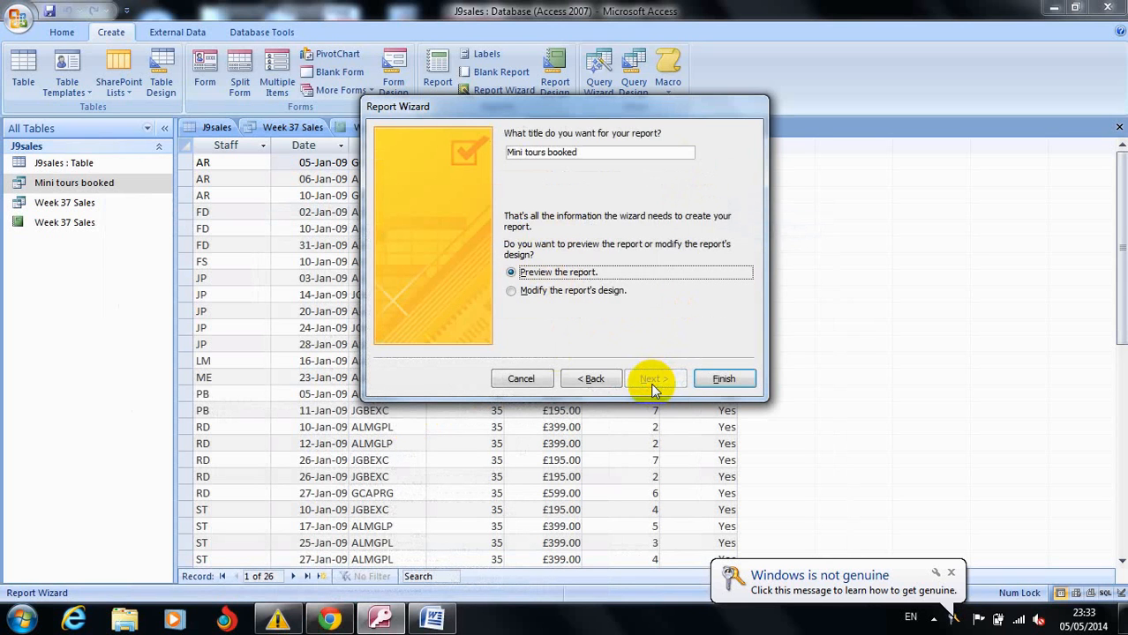
{"action": "left_click", "coordinate": [546, 154]}
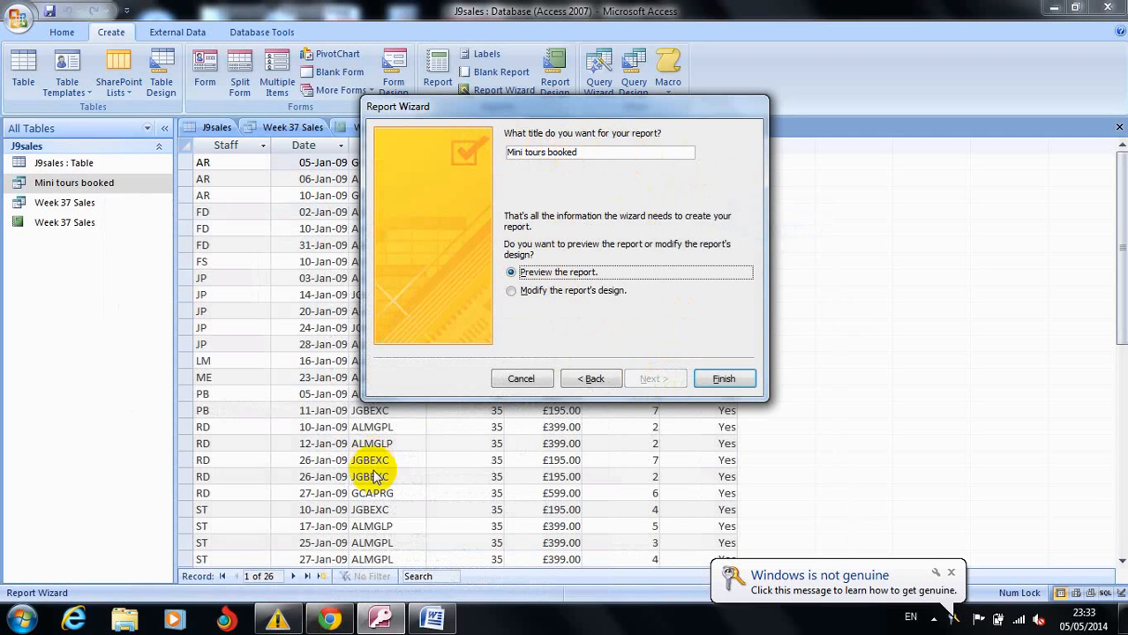
{"action": "left_click", "coordinate": [712, 381]}
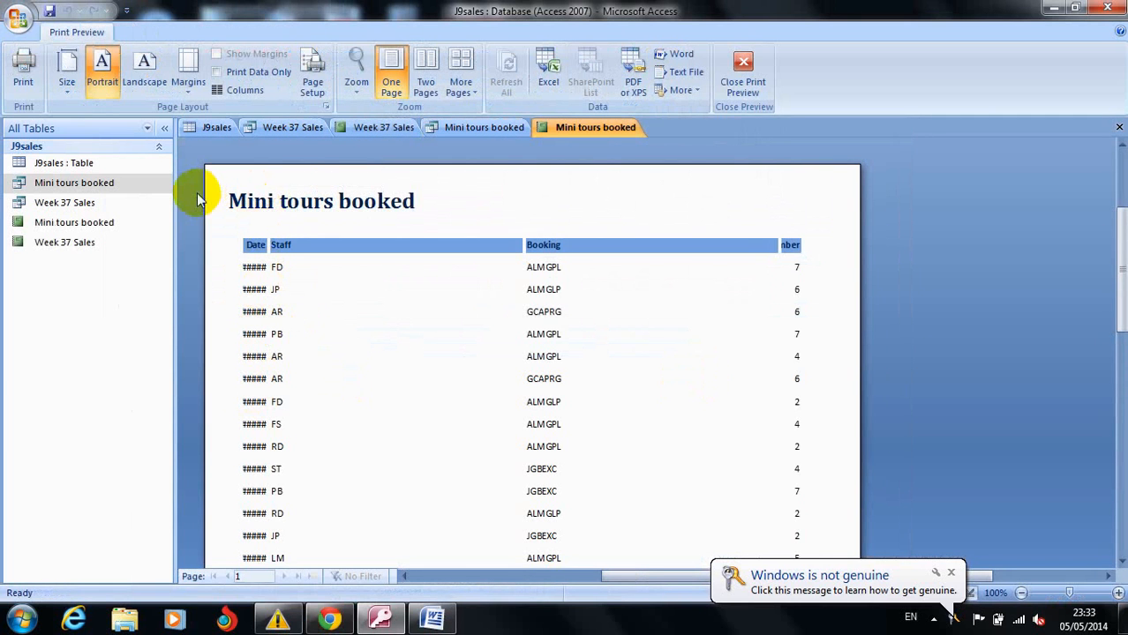
In Layout View, resize the report columns to about 2.9 cm for Date, 5.2 cm for Staff, 5.7 cm for Booking and 2.6 cm for Number.
{"action": "left_click", "coordinate": [742, 75]}
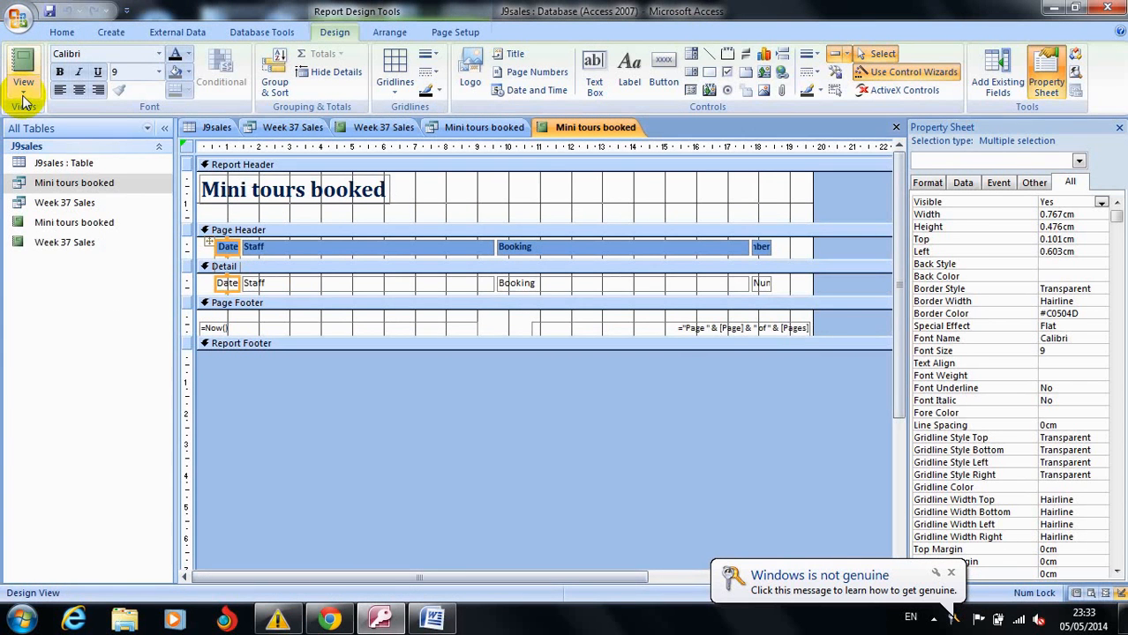
{"action": "left_click", "coordinate": [23, 97]}
{"action": "left_click", "coordinate": [31, 192]}
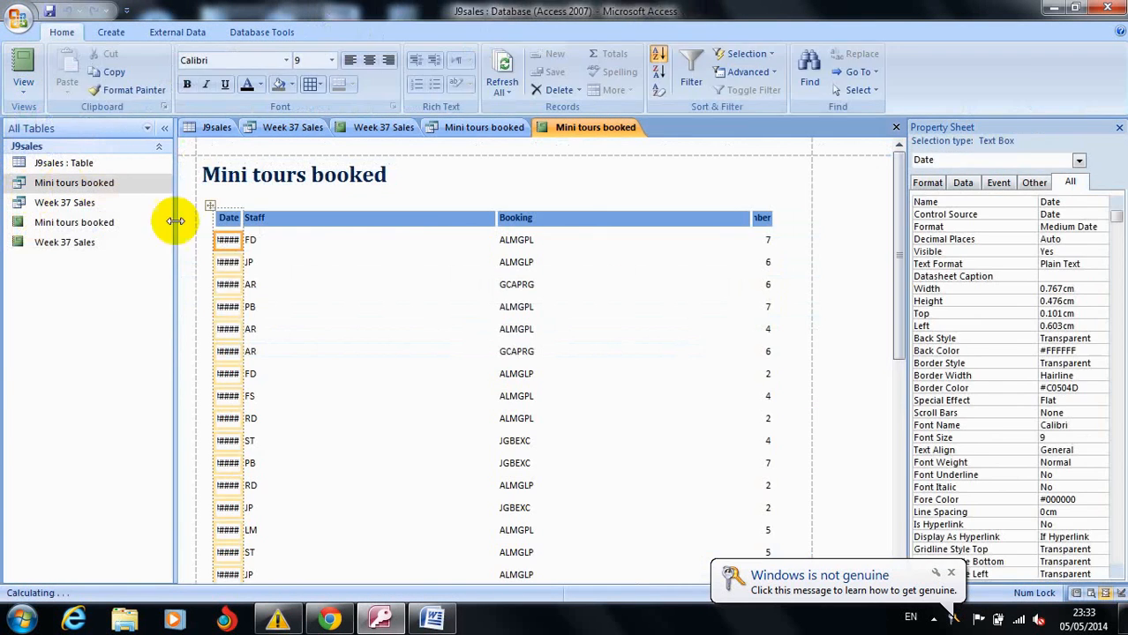
{"action": "left_click_drag", "start_coordinate": [244, 218], "coordinate": [308, 198]}
{"action": "left_click", "coordinate": [524, 195]}
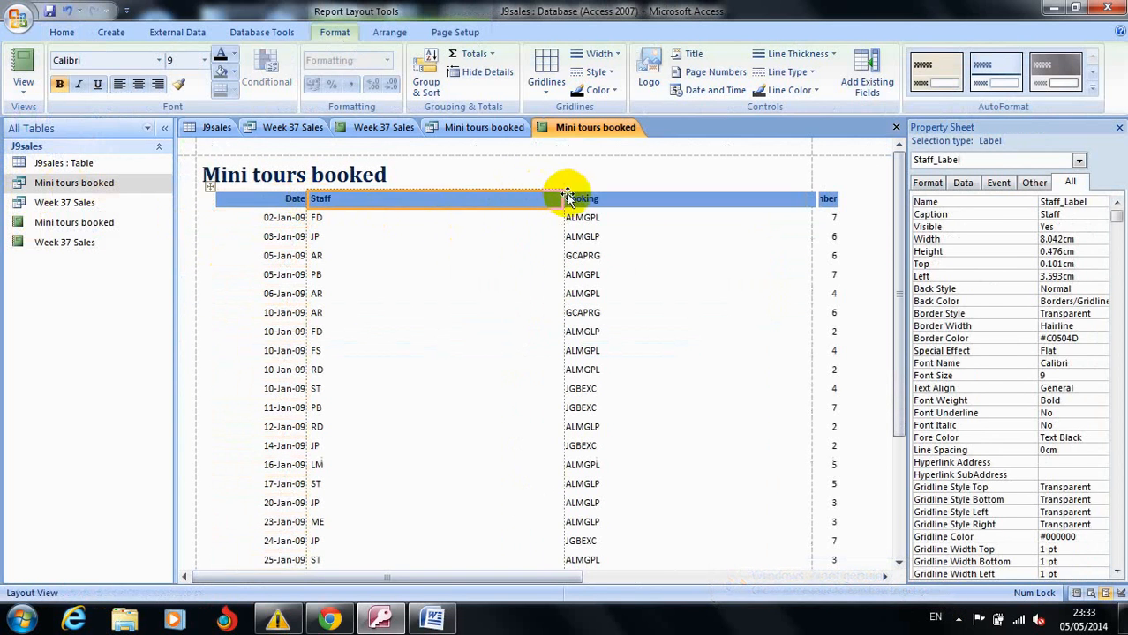
{"action": "left_click_drag", "start_coordinate": [561, 199], "coordinate": [470, 191]}
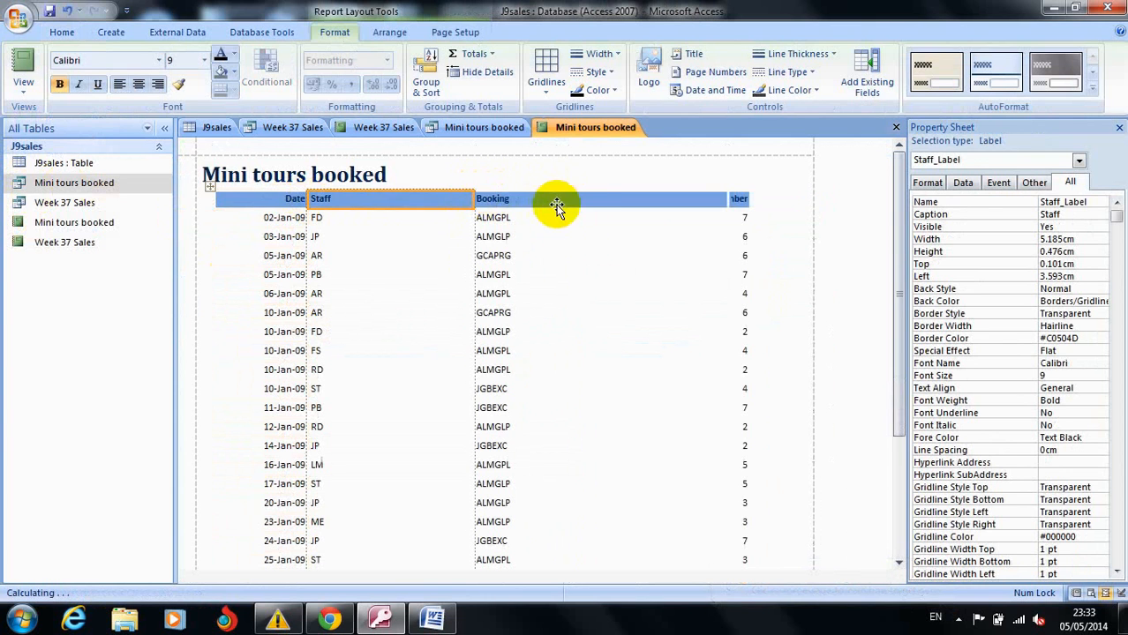
{"action": "left_click", "coordinate": [657, 203]}
{"action": "mouse_move", "coordinate": [729, 198]}
{"action": "left_mouse_down"}
{"action": "mouse_move", "coordinate": [653, 184]}
{"action": "mouse_move", "coordinate": [741, 200]}
{"action": "left_mouse_up"}
{"action": "left_click", "coordinate": [669, 197]}
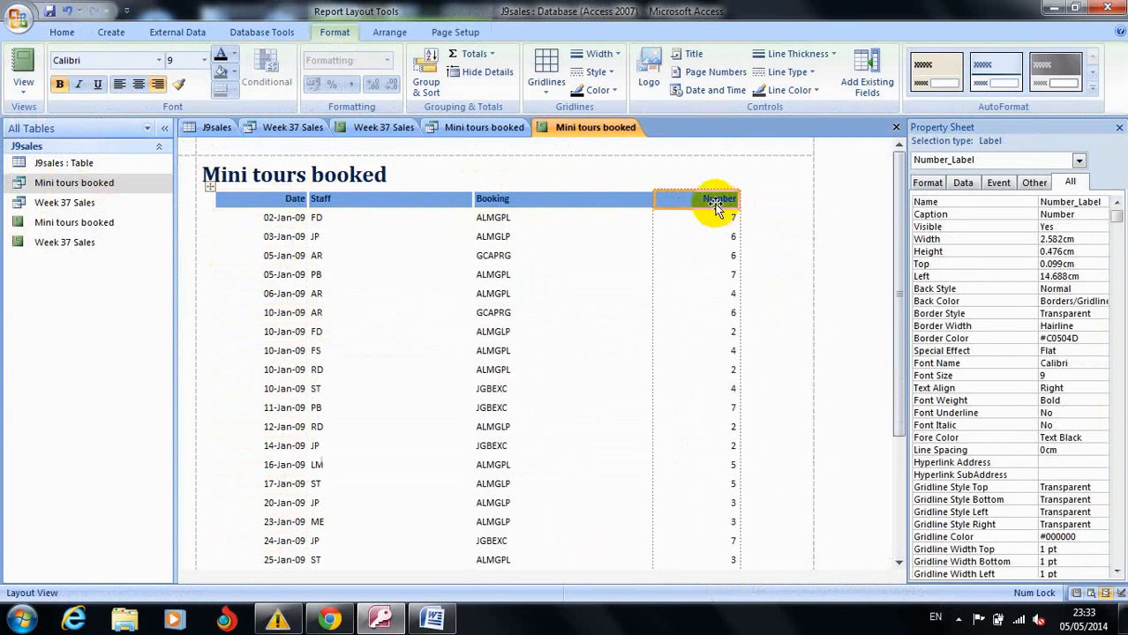
Center the values and headings of the Number and Booking columns.
{"action": "left_click", "coordinate": [715, 204]}
{"action": "left_click", "coordinate": [718, 218]}
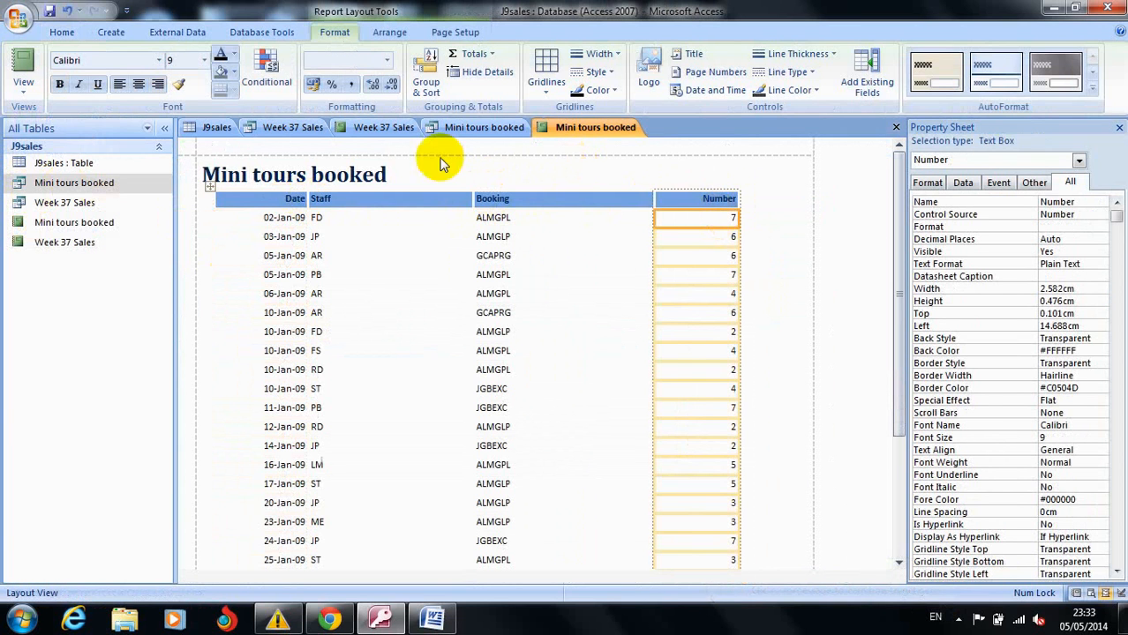
{"action": "left_click", "coordinate": [134, 84]}
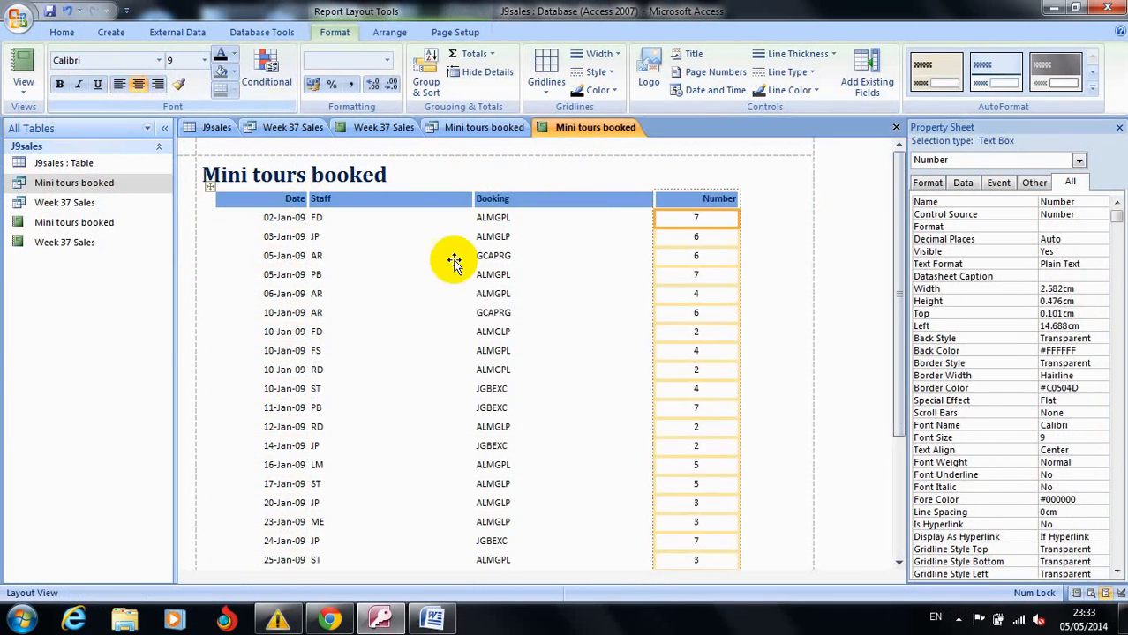
{"action": "left_click", "coordinate": [501, 239]}
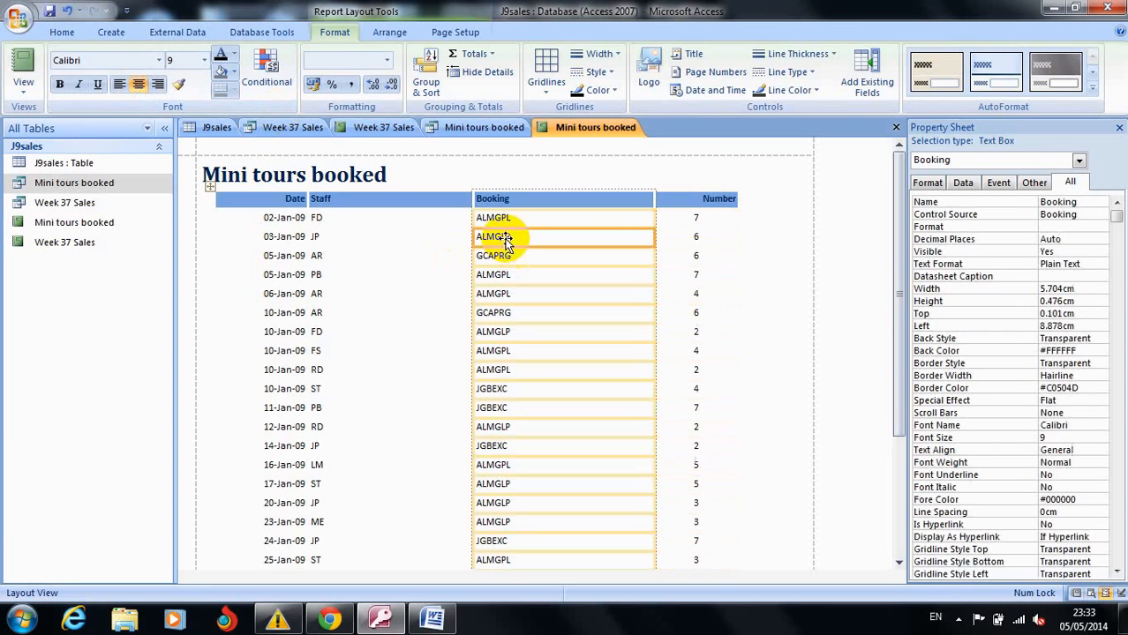
{"action": "left_click", "coordinate": [138, 84]}
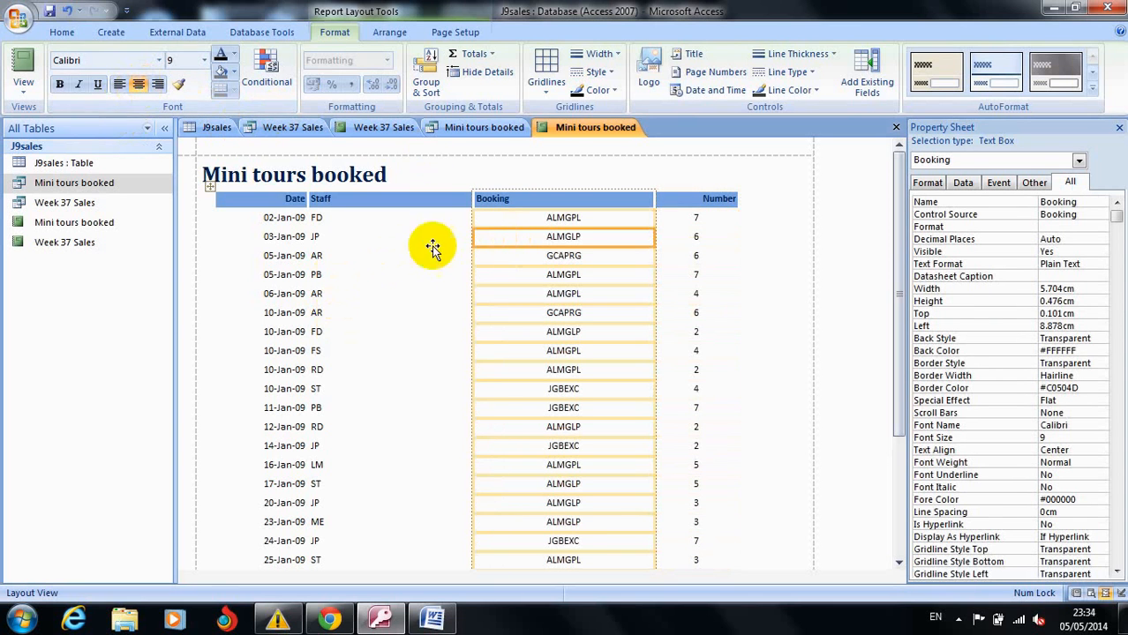
{"action": "left_click", "coordinate": [495, 199]}
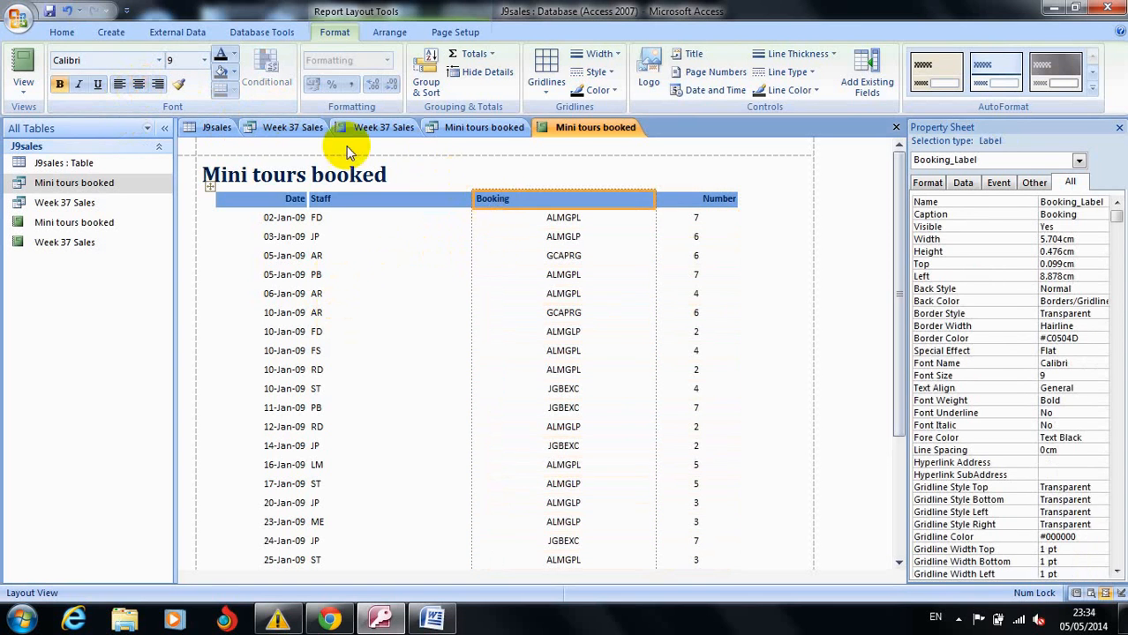
{"action": "left_click", "coordinate": [140, 83]}
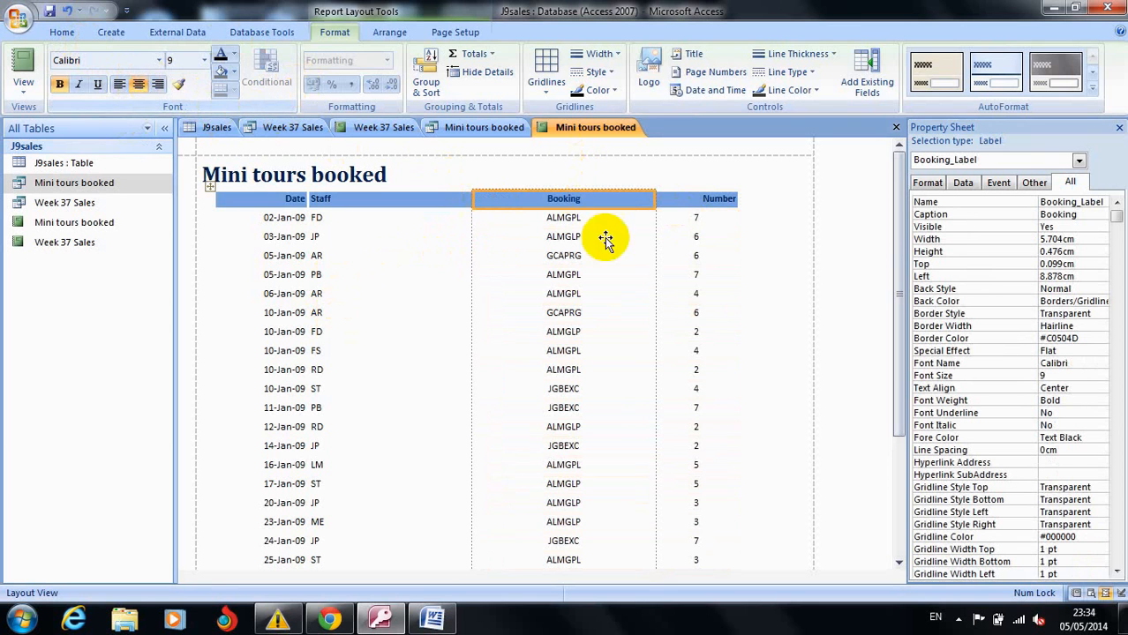
{"action": "left_click", "coordinate": [710, 199]}
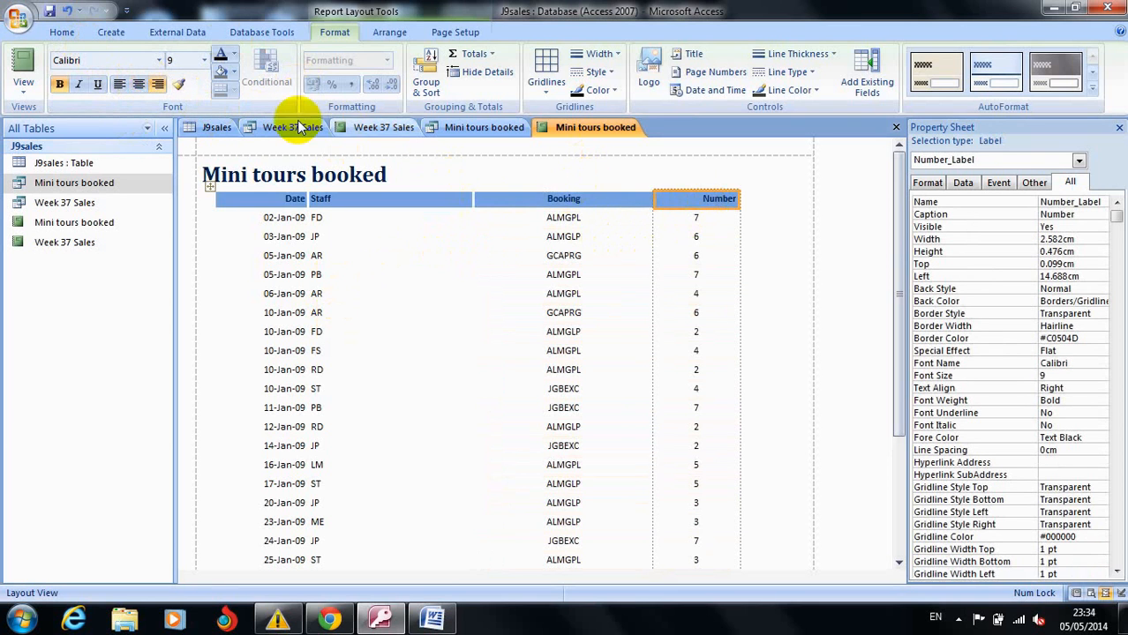
{"action": "left_click", "coordinate": [140, 84]}
Center the headings and values of the Staff and Date columns.
{"action": "left_click", "coordinate": [319, 200]}
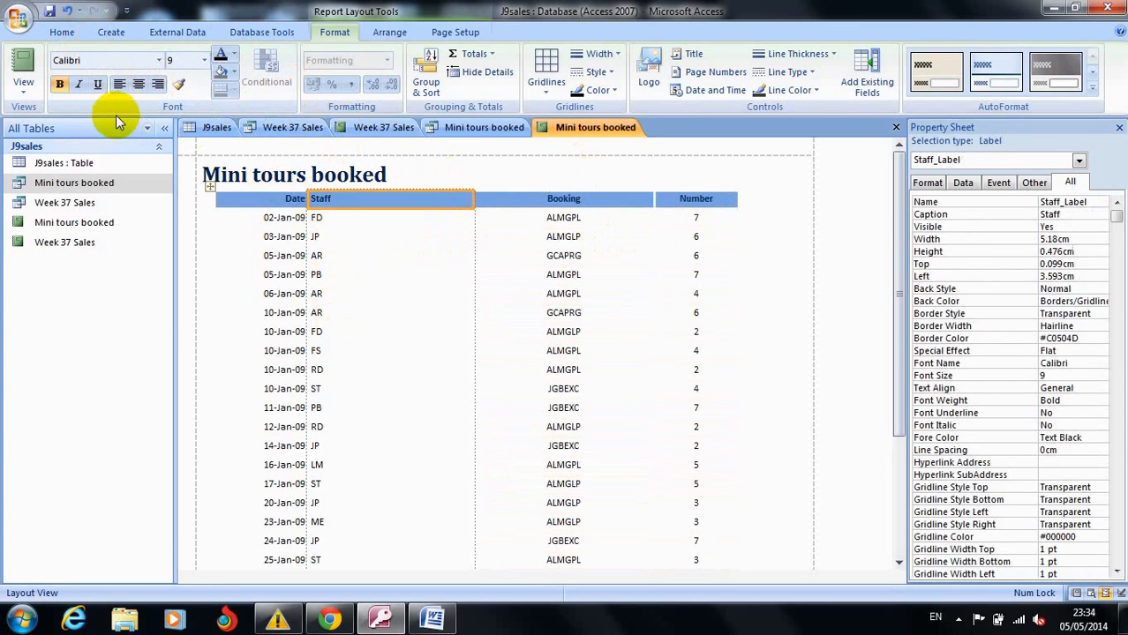
{"action": "left_click", "coordinate": [137, 85]}
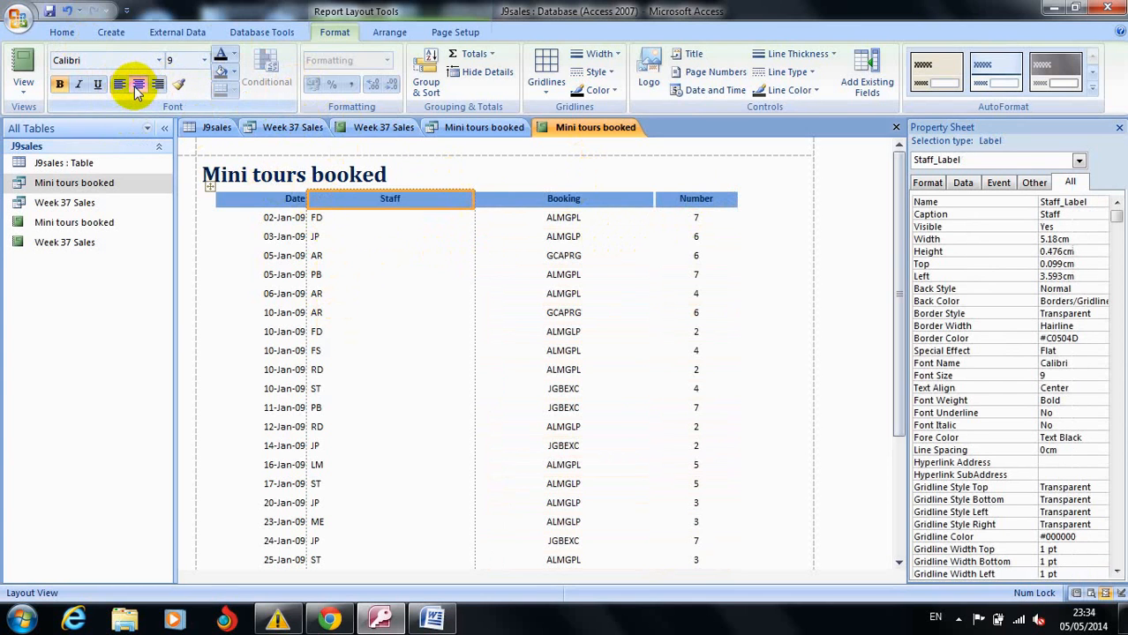
{"action": "left_click", "coordinate": [319, 221]}
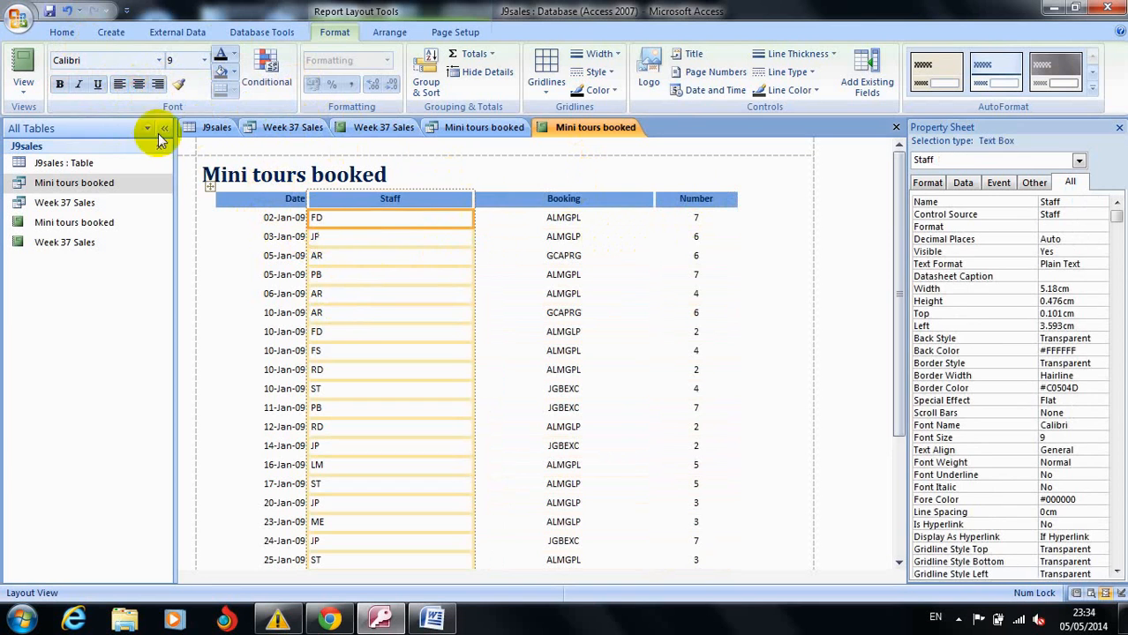
{"action": "left_click", "coordinate": [135, 86]}
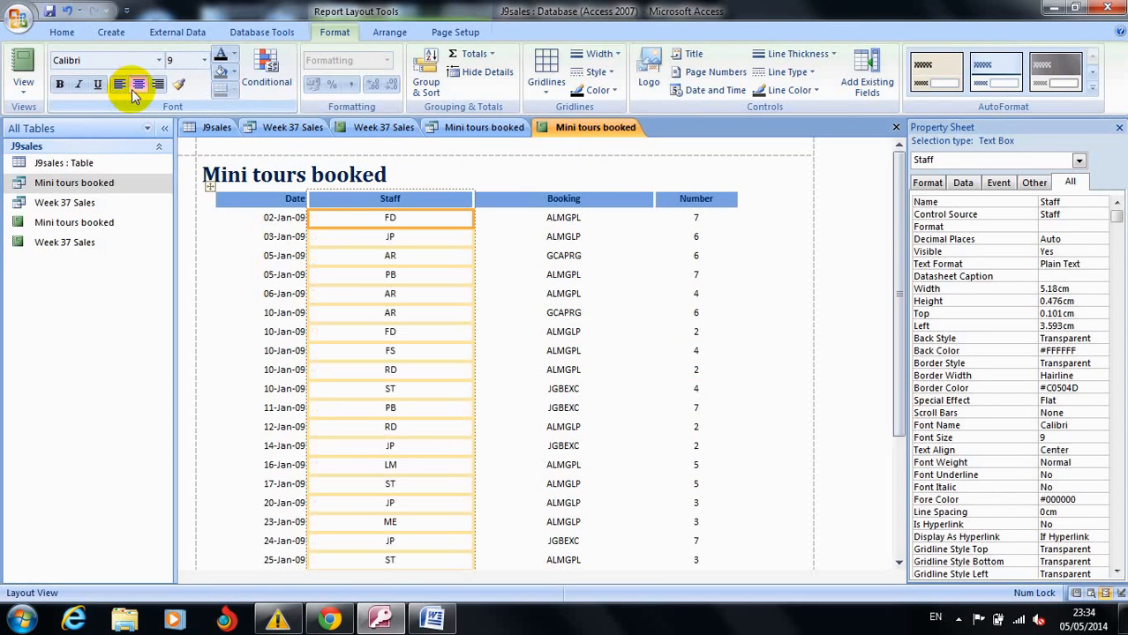
{"action": "left_click", "coordinate": [269, 200]}
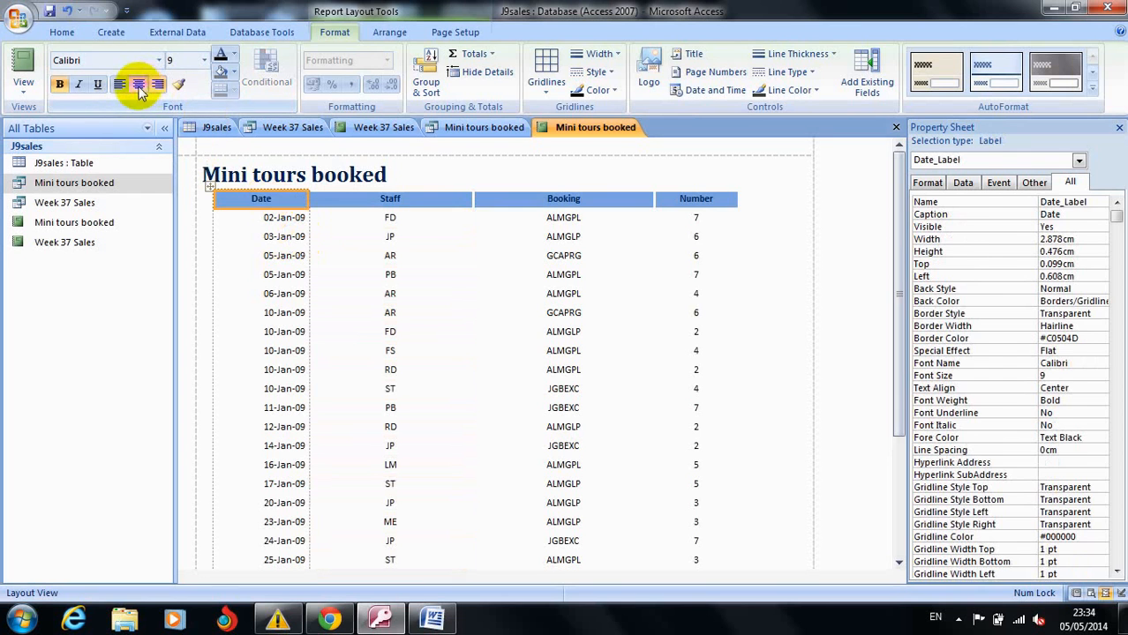
{"action": "left_click", "coordinate": [265, 235]}
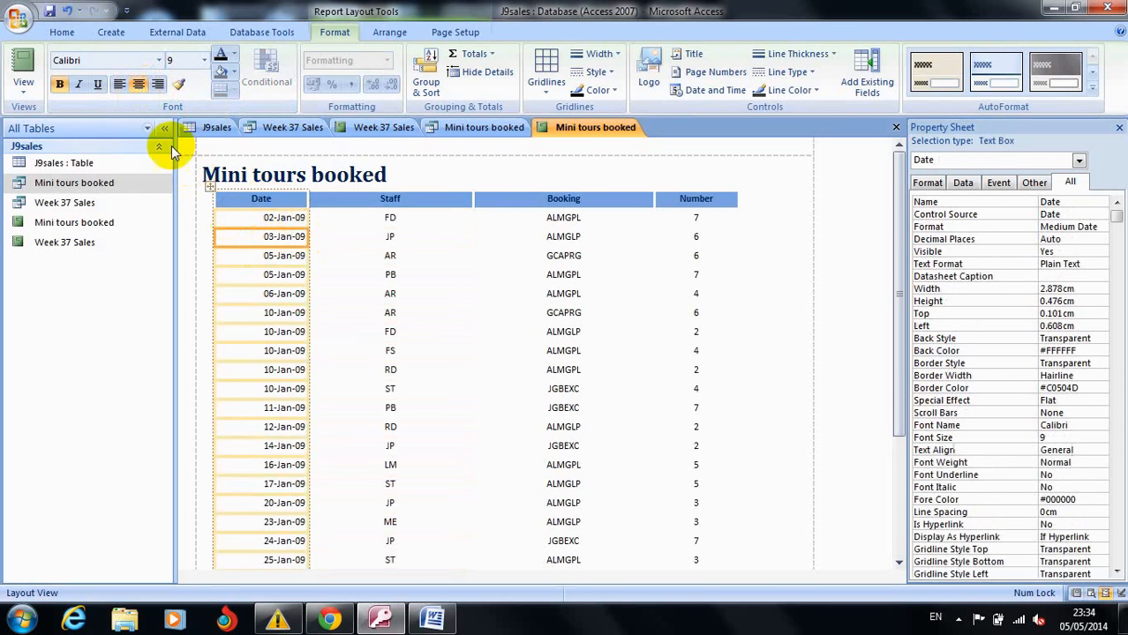
{"action": "left_click", "coordinate": [137, 86]}
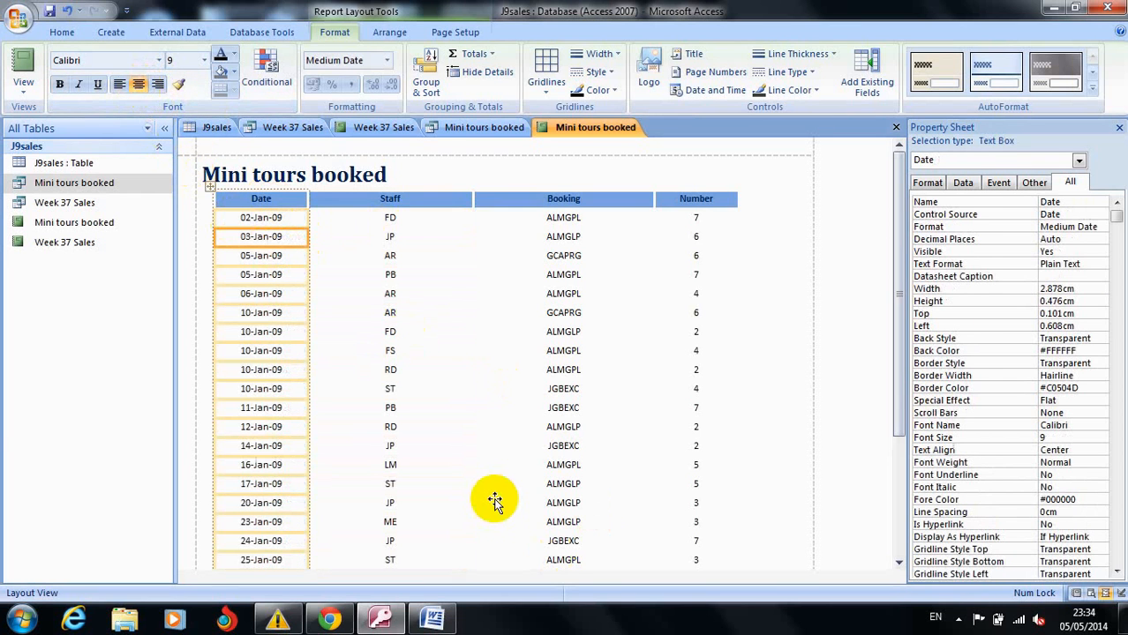
Compare the report's heading, sorting and footer with the requirements of question 44 in the exam paper.
{"action": "left_click", "coordinate": [329, 620]}
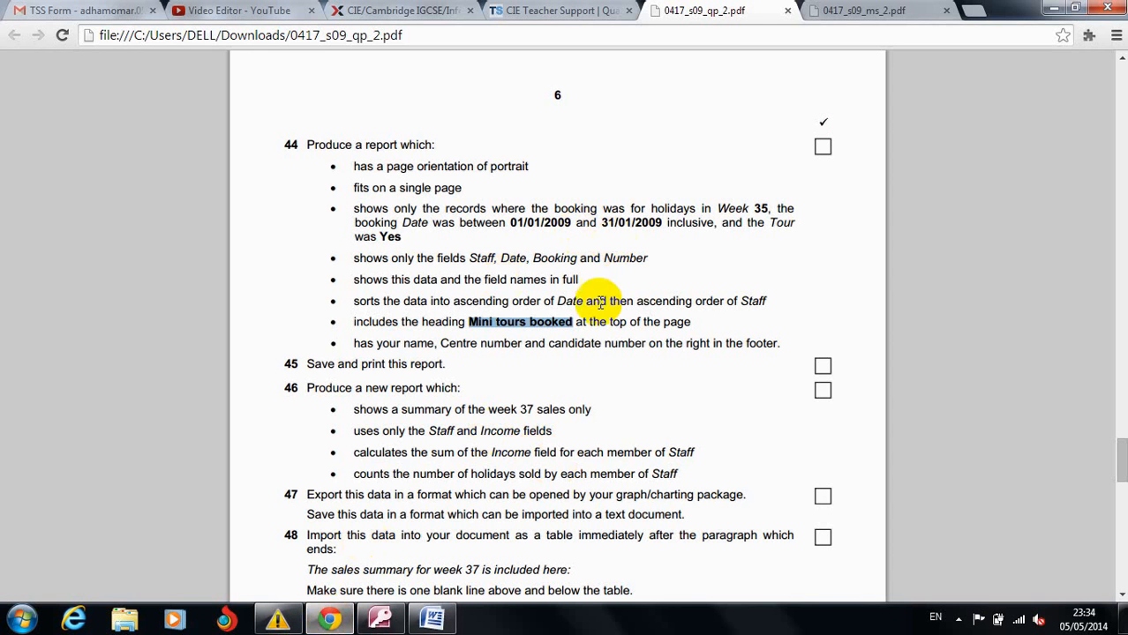
{"action": "left_click", "coordinate": [382, 620]}
{"action": "left_click", "coordinate": [212, 173]}
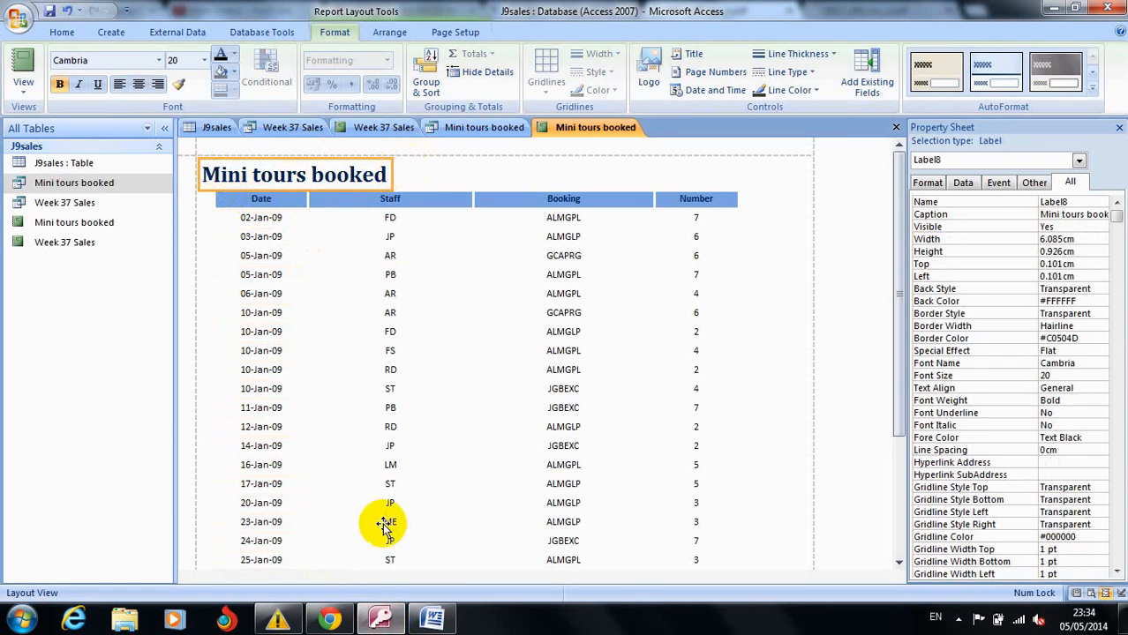
{"action": "left_click", "coordinate": [332, 620]}
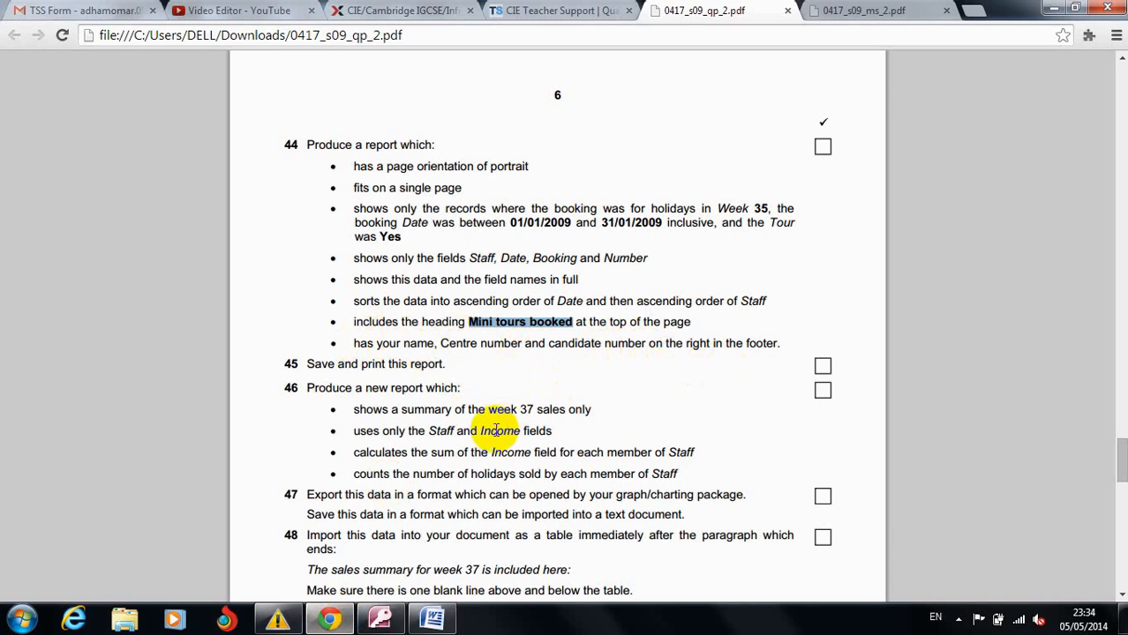
{"action": "left_click", "coordinate": [341, 623]}
{"action": "left_click", "coordinate": [341, 623]}
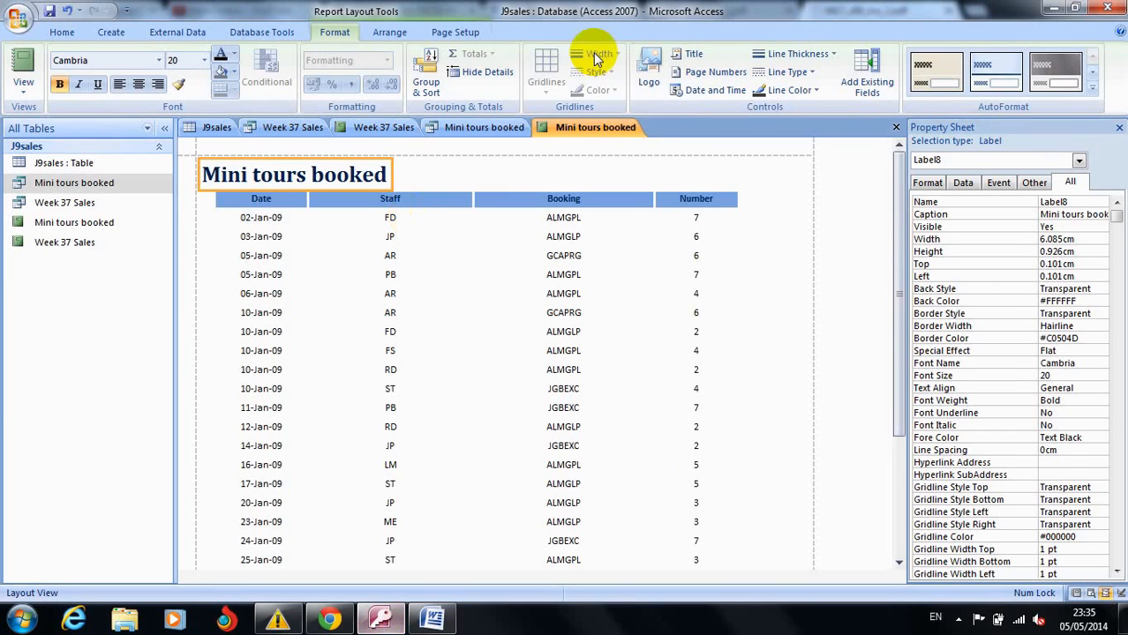
In Design View, extend the page footer to about 2 cm high and move the page number and date boxes down within it.
{"action": "left_click", "coordinate": [24, 90]}
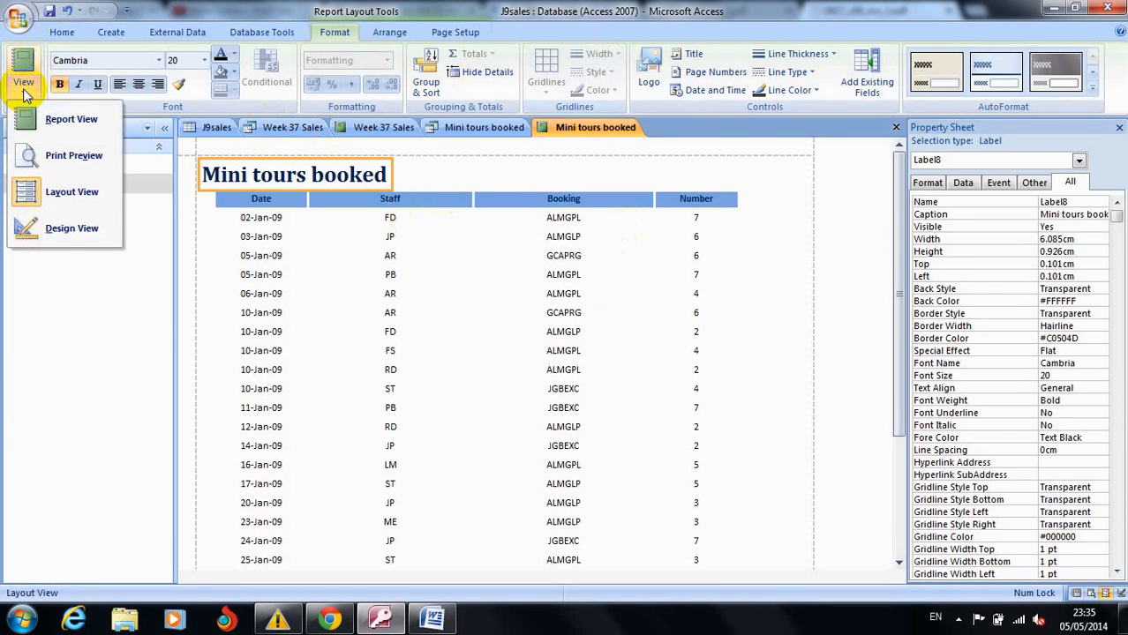
{"action": "left_click", "coordinate": [37, 231]}
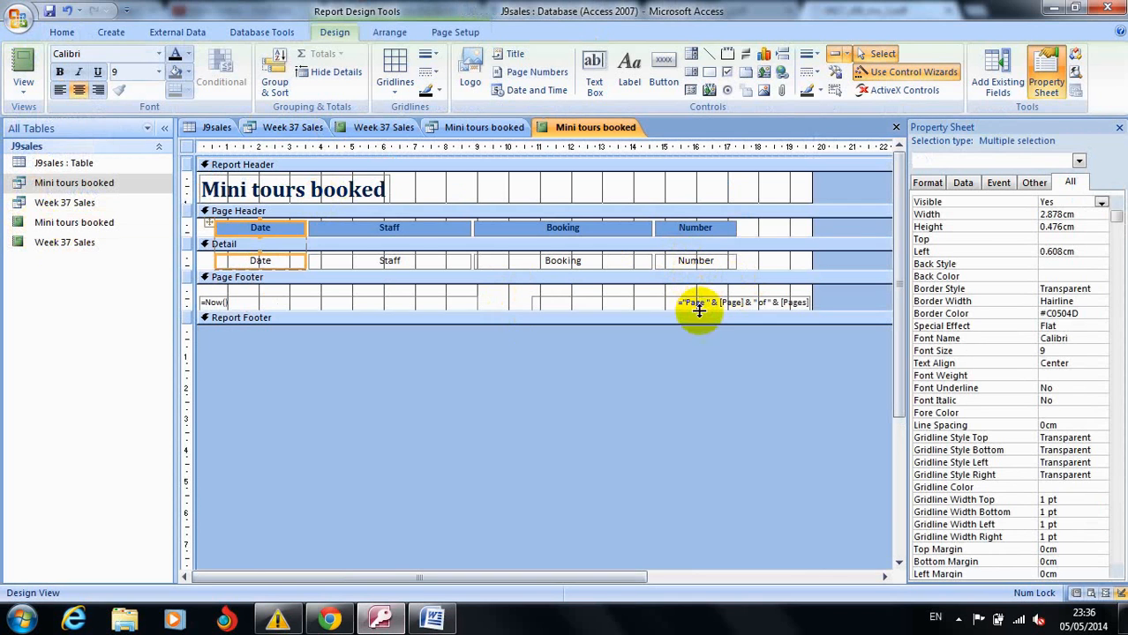
{"action": "left_click_drag", "start_coordinate": [700, 308], "coordinate": [700, 347]}
{"action": "left_click_drag", "start_coordinate": [701, 305], "coordinate": [702, 331]}
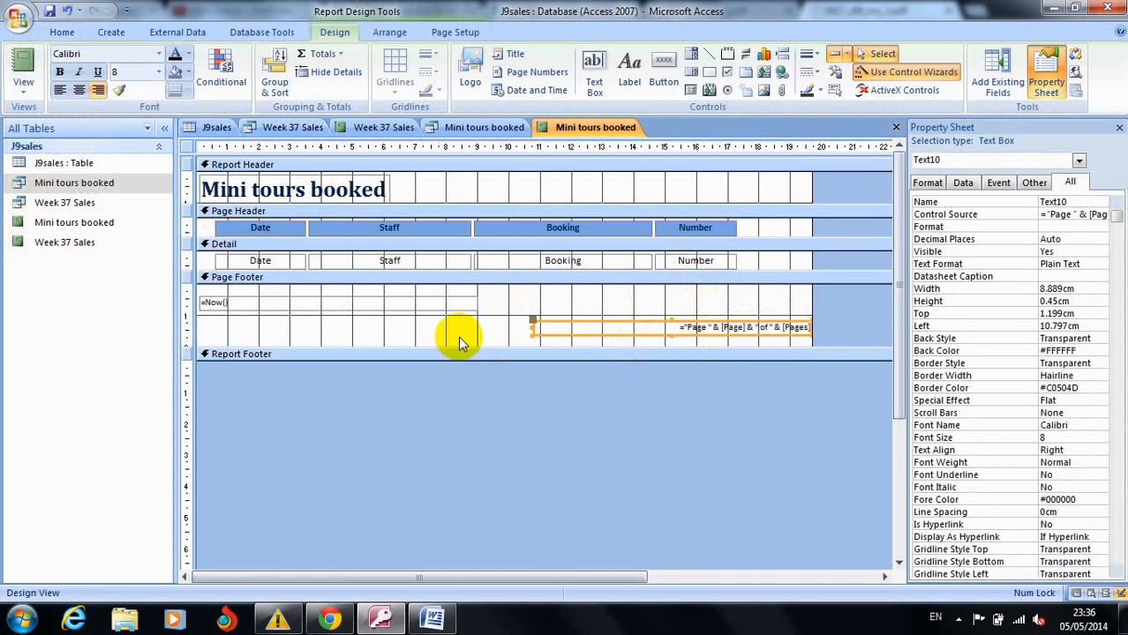
{"action": "left_click_drag", "start_coordinate": [452, 306], "coordinate": [452, 337]}
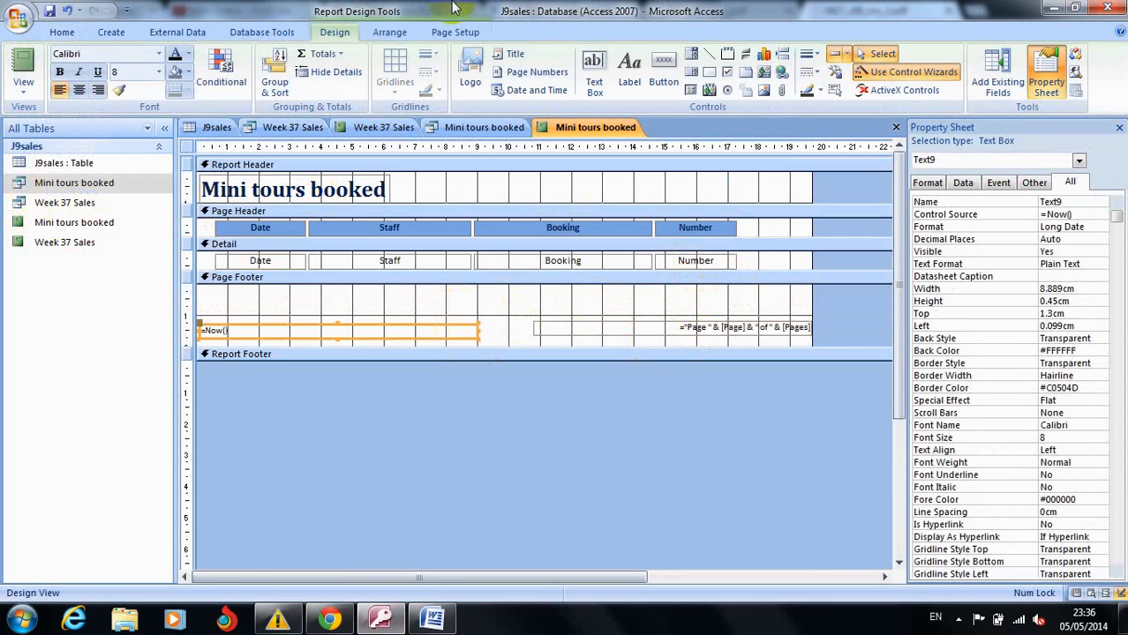
{"action": "left_click", "coordinate": [594, 62]}
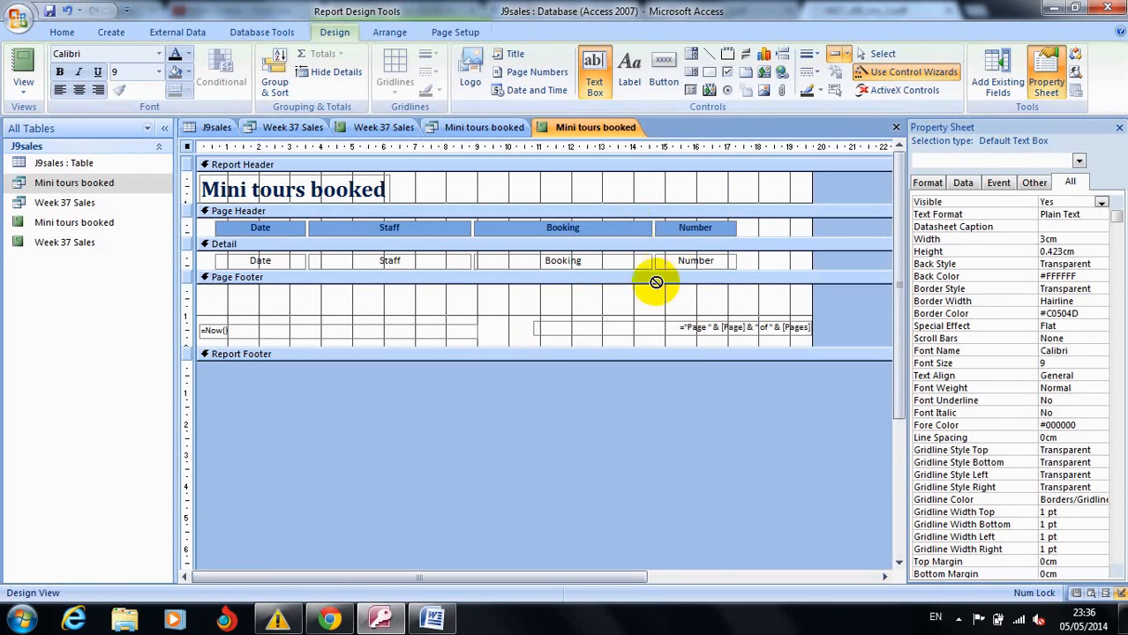
{"action": "left_click_drag", "start_coordinate": [646, 285], "coordinate": [810, 308]}
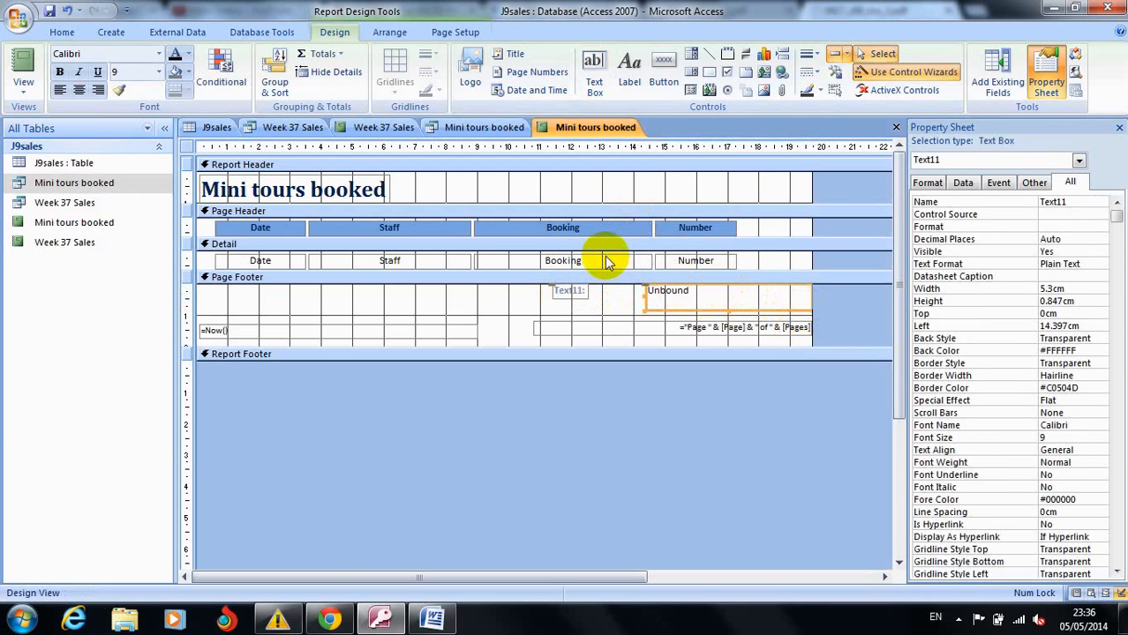
{"action": "left_click", "coordinate": [66, 11]}
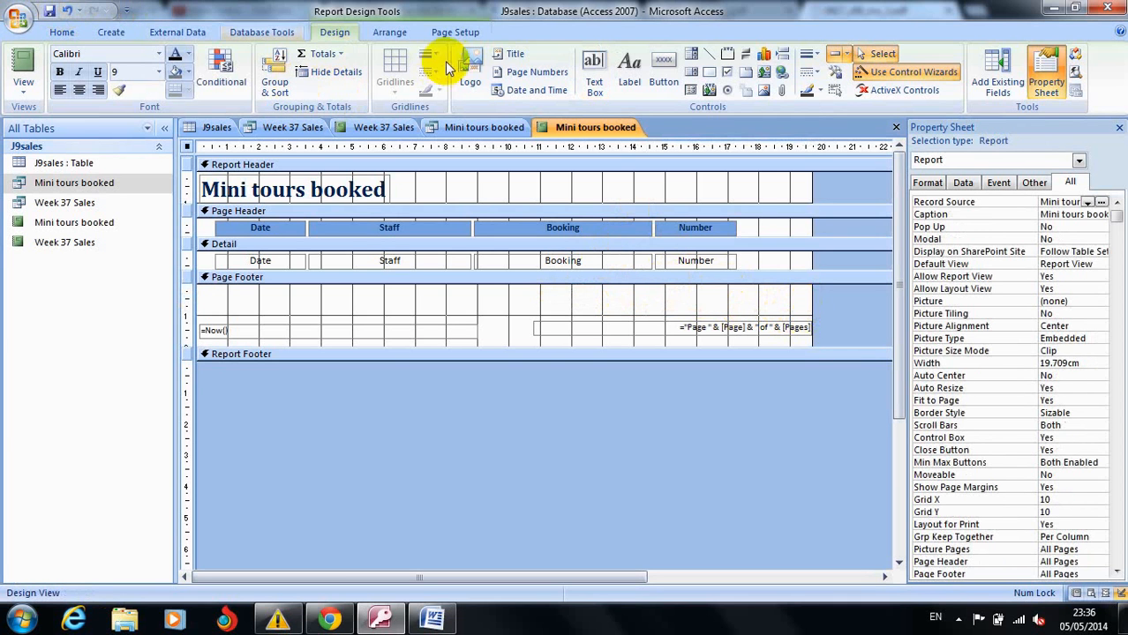
Add a label about 4.4 cm wide reading "Name, Center no, Candidate no" at the right of the page footer, above the page number.
{"action": "left_click", "coordinate": [632, 78]}
{"action": "left_click_drag", "start_coordinate": [673, 287], "coordinate": [810, 304]}
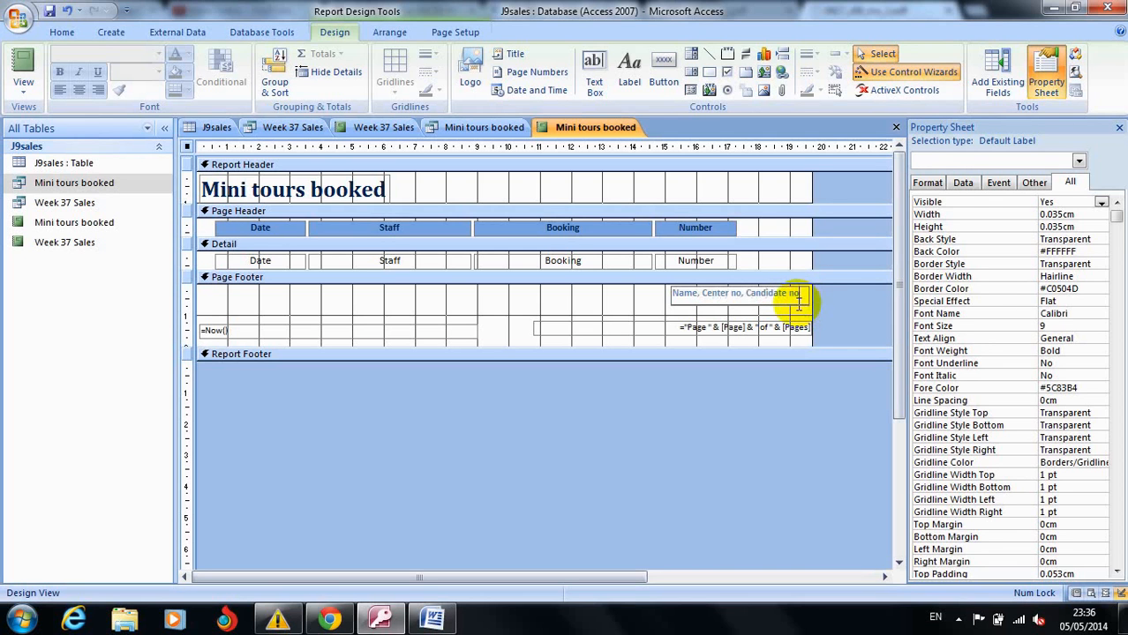
{"action": "left_click", "coordinate": [773, 311]}
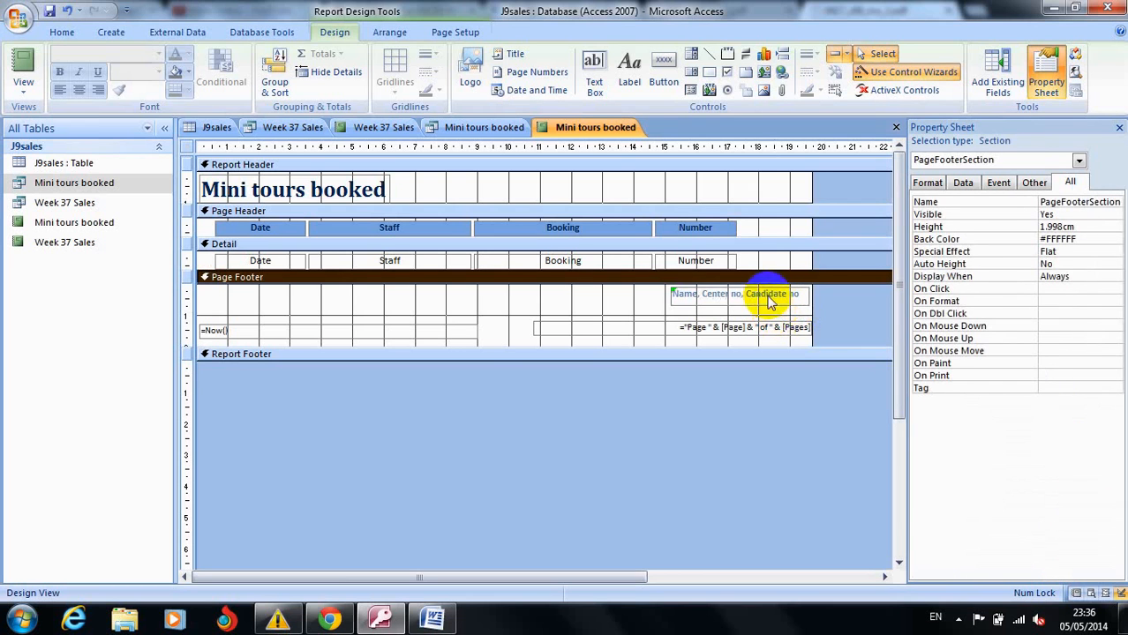
Format the candidate details label in the page footer as 12 pt Arial in the automatic font color.
{"action": "left_click", "coordinate": [678, 295]}
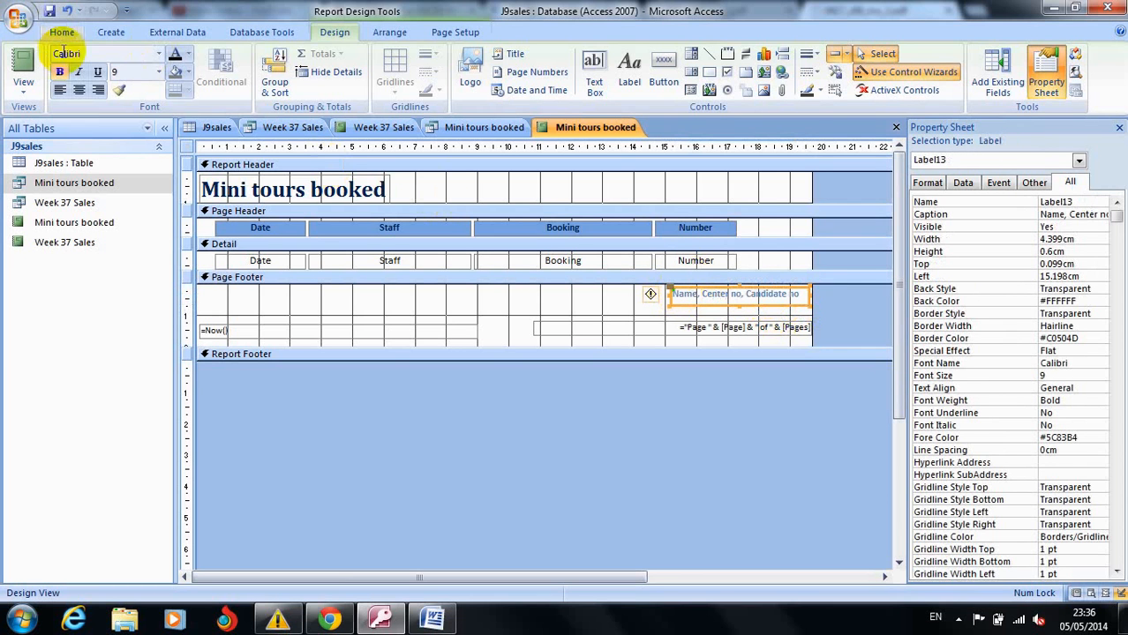
{"action": "left_click", "coordinate": [186, 54]}
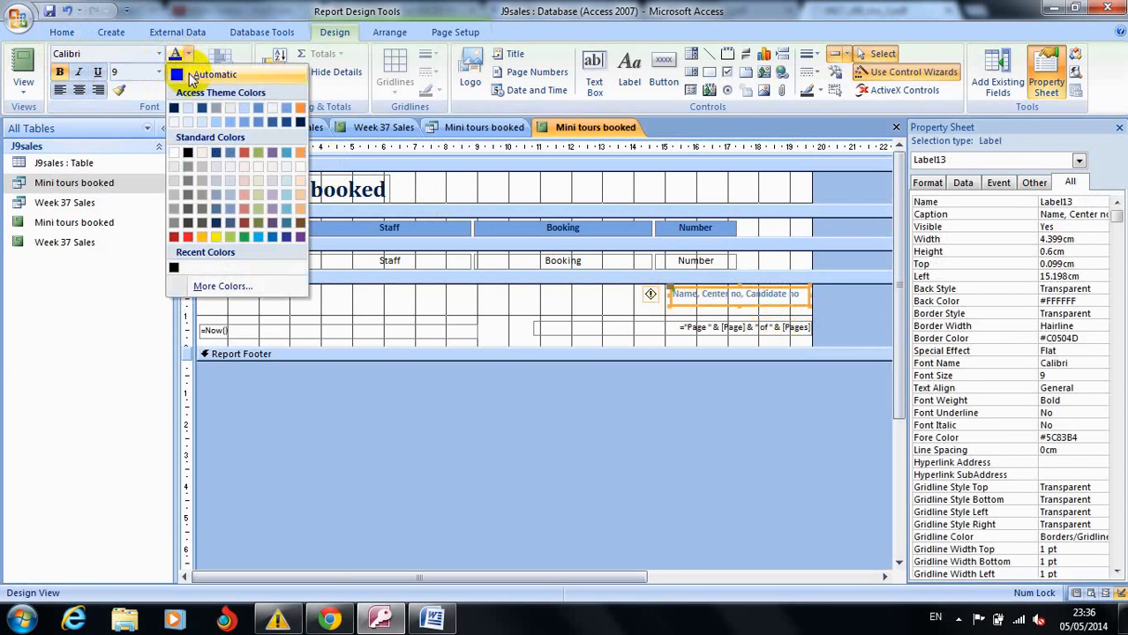
{"action": "left_click", "coordinate": [188, 78]}
{"action": "left_click", "coordinate": [158, 73]}
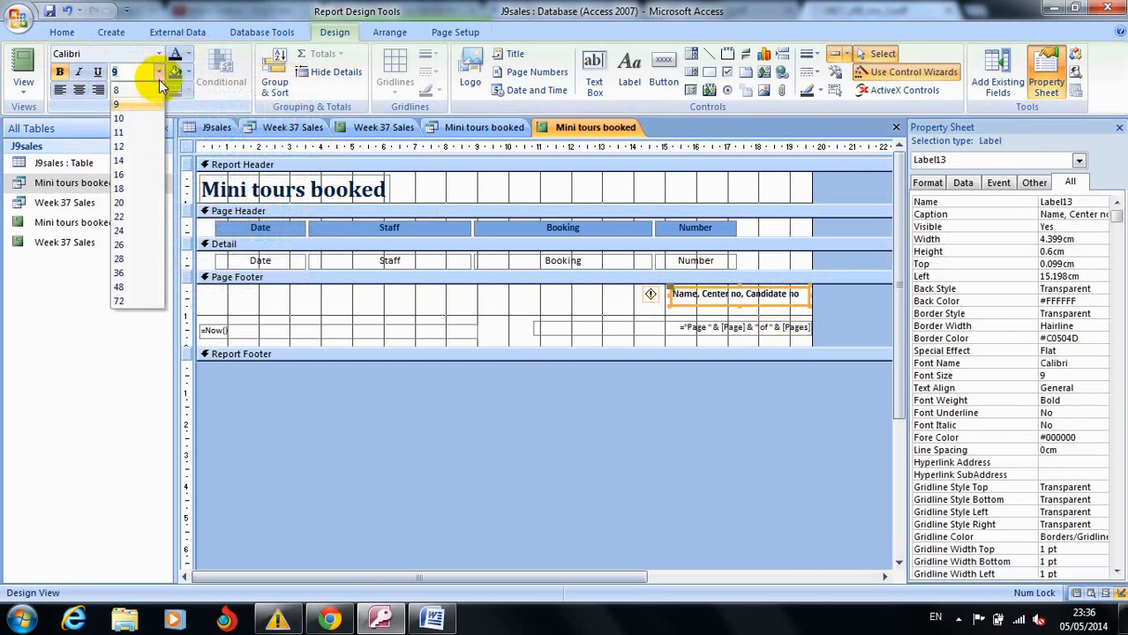
{"action": "left_click", "coordinate": [119, 146]}
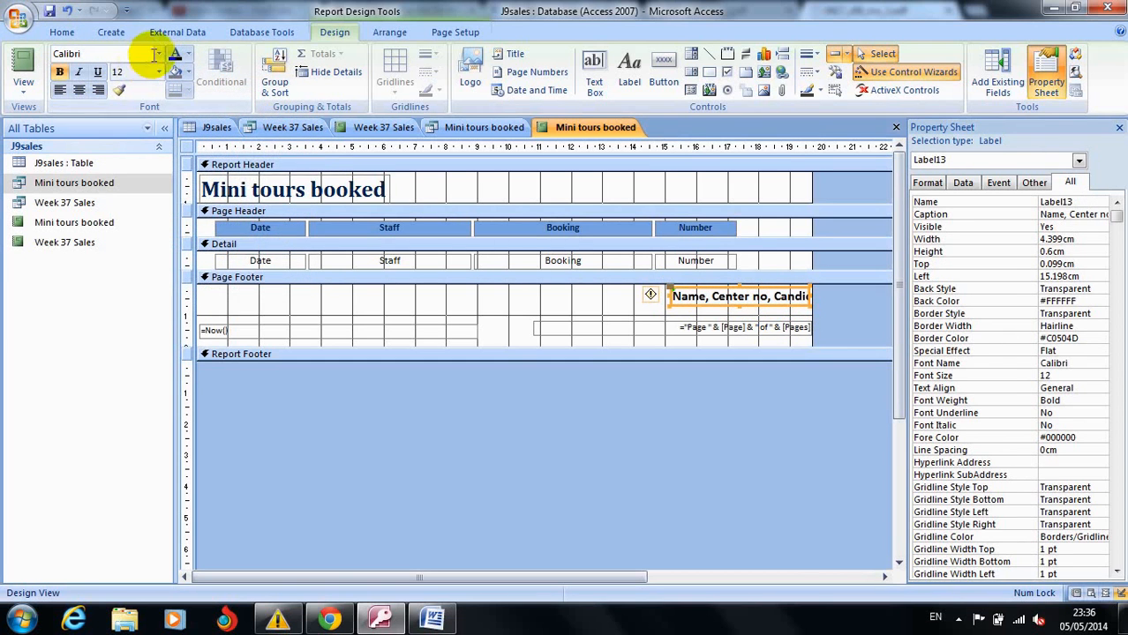
{"action": "left_click", "coordinate": [162, 53]}
{"action": "key", "text": "Home"}
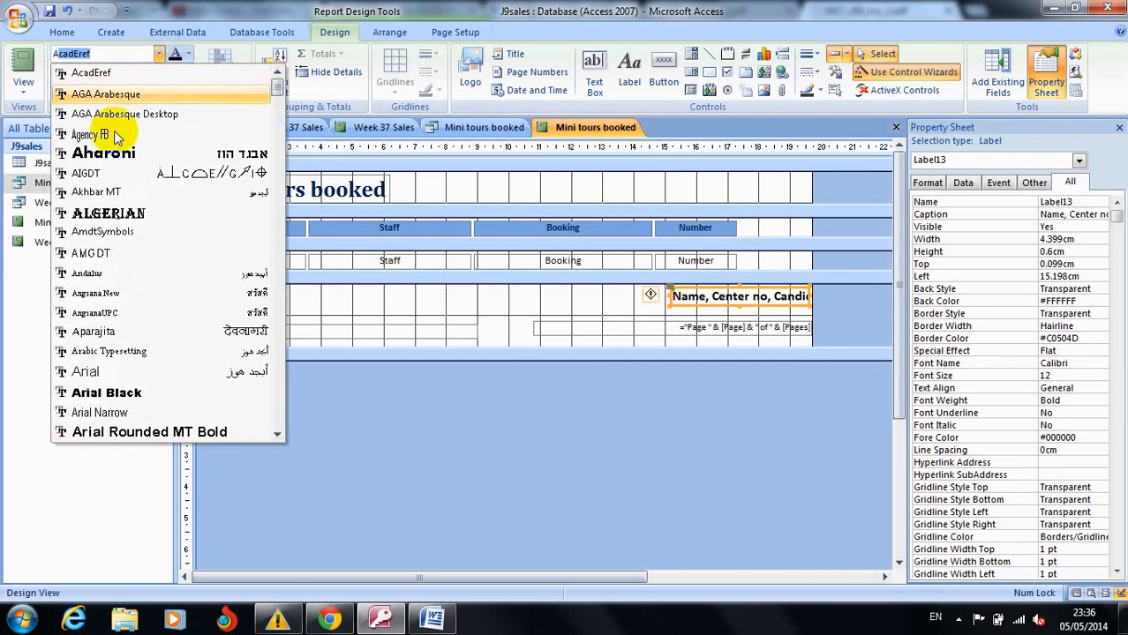
{"action": "left_click", "coordinate": [87, 369]}
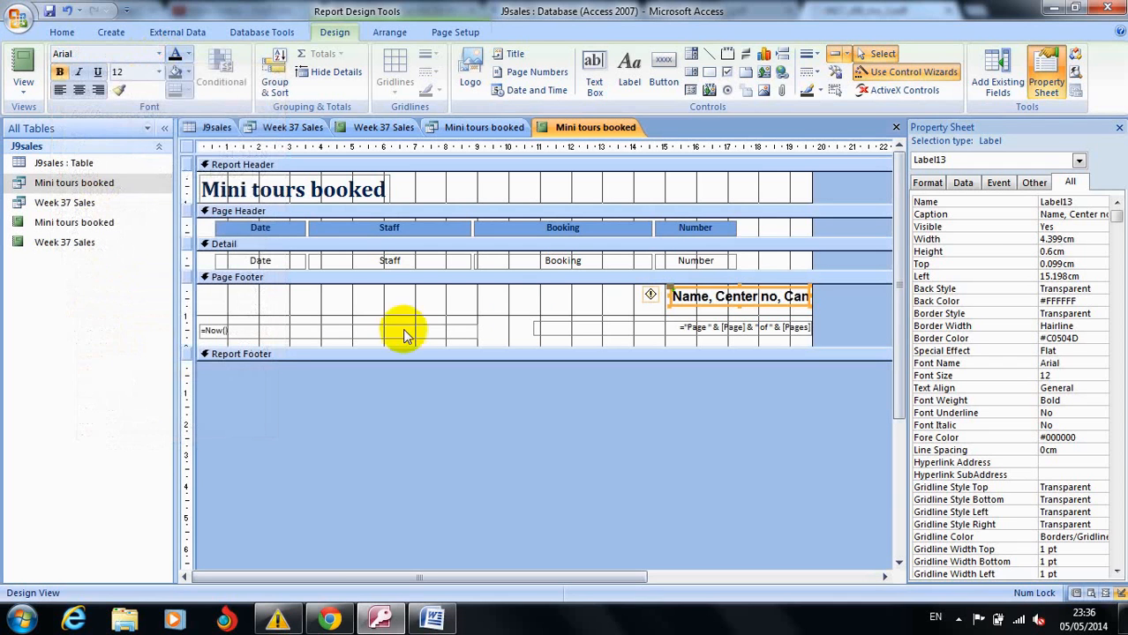
Widen the candidate details label leftward to fit its full text, and check the footer in Report View.
{"action": "left_click", "coordinate": [668, 295]}
{"action": "left_click_drag", "start_coordinate": [668, 296], "coordinate": [598, 293]}
{"action": "left_click", "coordinate": [430, 323]}
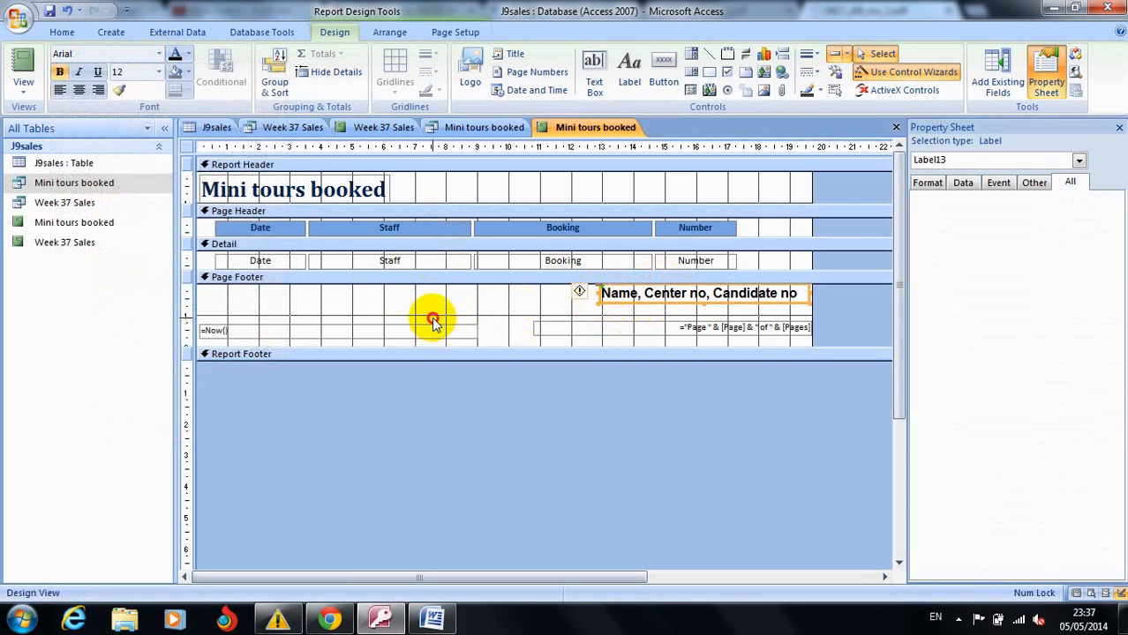
{"action": "left_click", "coordinate": [24, 63]}
{"action": "left_click", "coordinate": [1122, 179]}
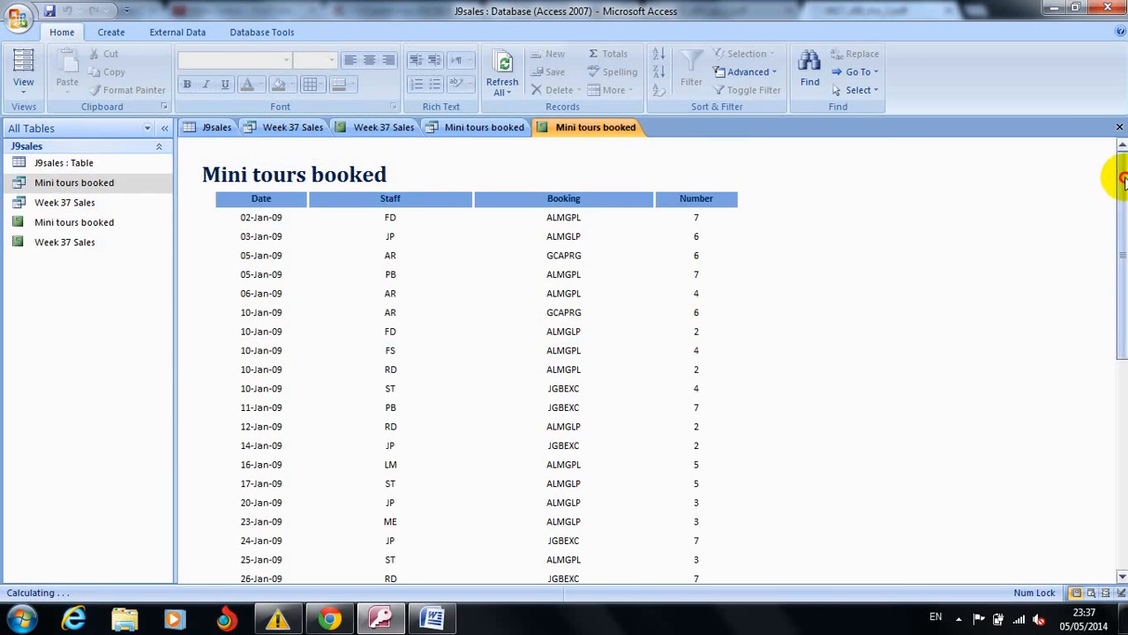
{"action": "left_click_drag", "start_coordinate": [1122, 179], "coordinate": [1121, 352]}
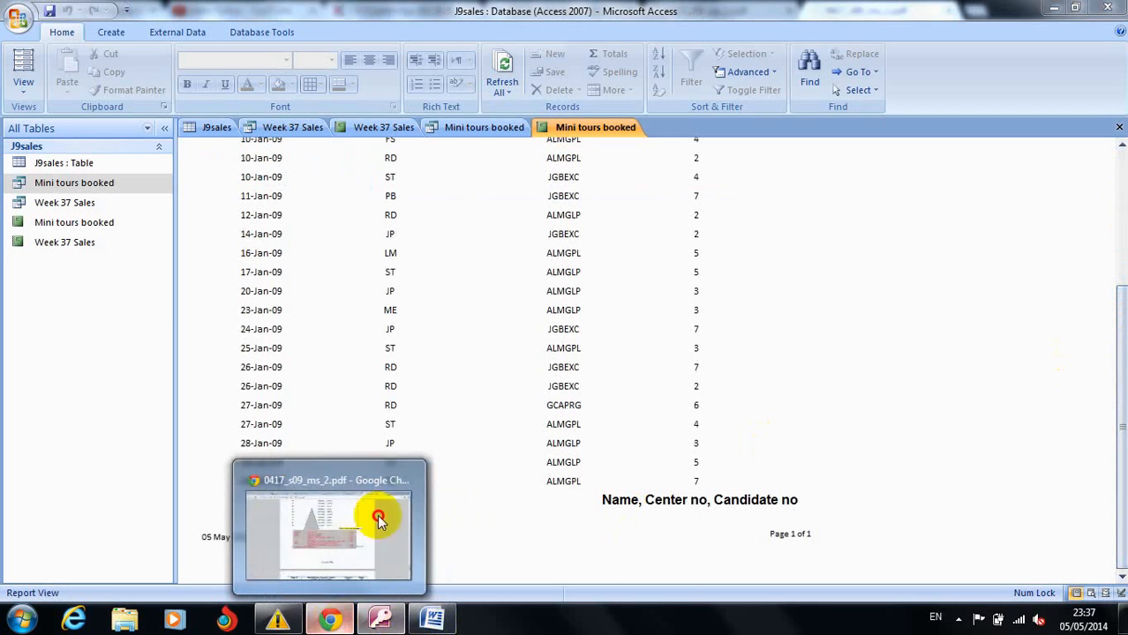
Compare the report footer with the mark scheme in Chrome, check questions 44 and 45 in the question paper, and return to Access.
{"action": "right_click", "coordinate": [330, 620]}
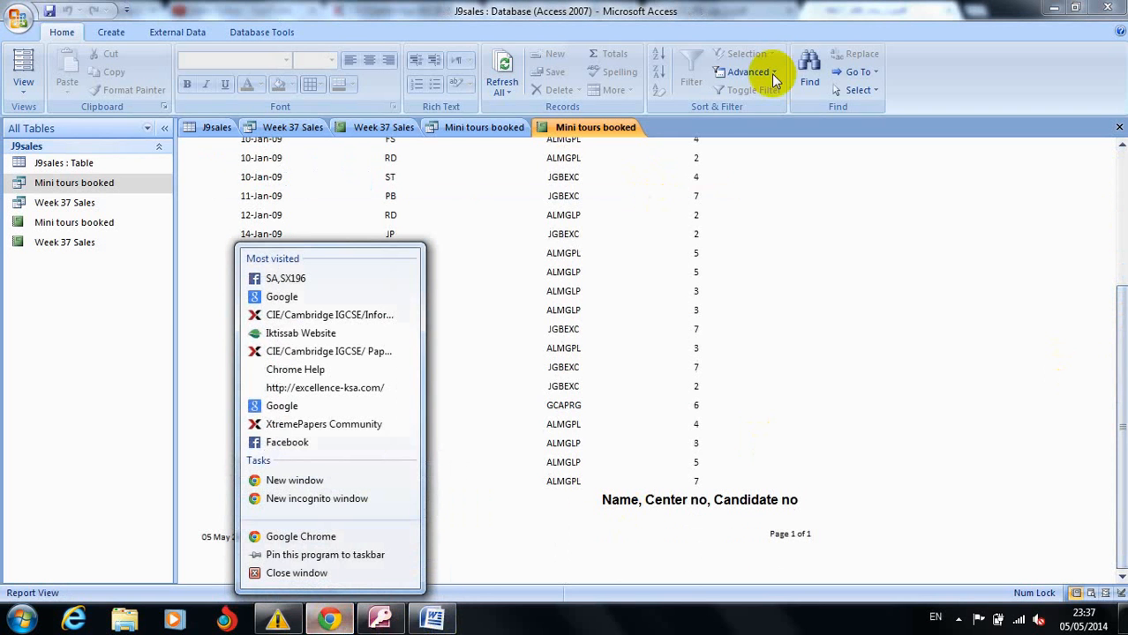
{"action": "left_click", "coordinate": [330, 620]}
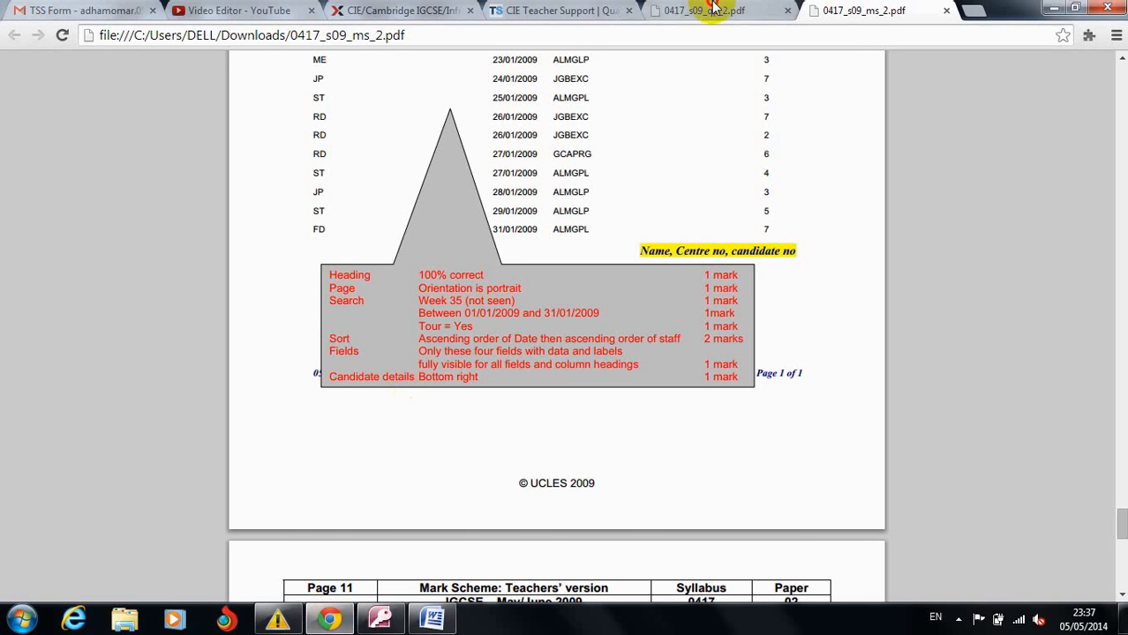
{"action": "left_click", "coordinate": [715, 9]}
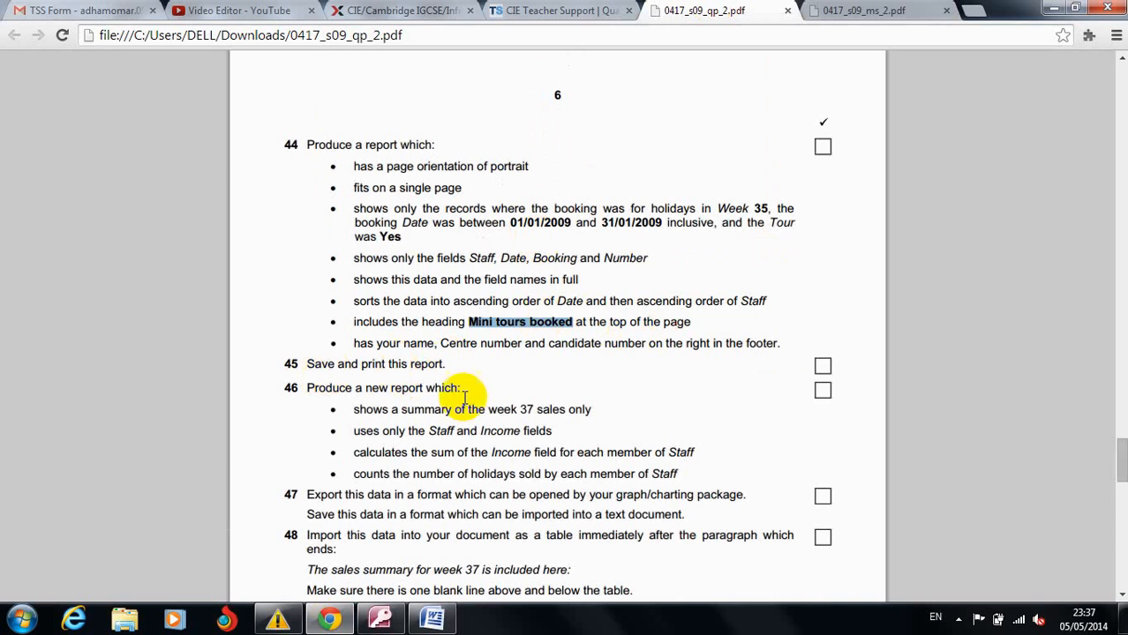
{"action": "left_click", "coordinate": [379, 620]}
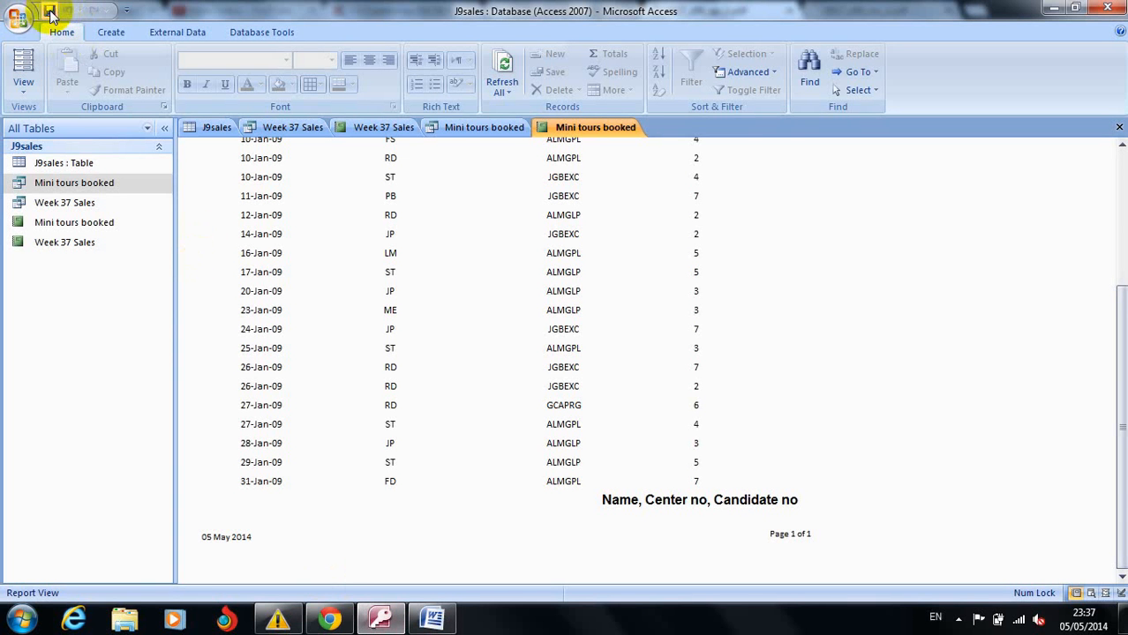
Inspect the Mini tours booked report in Print Preview and close the preview.
{"action": "left_click", "coordinate": [18, 18]}
{"action": "mouse_move", "coordinate": [63, 208]}
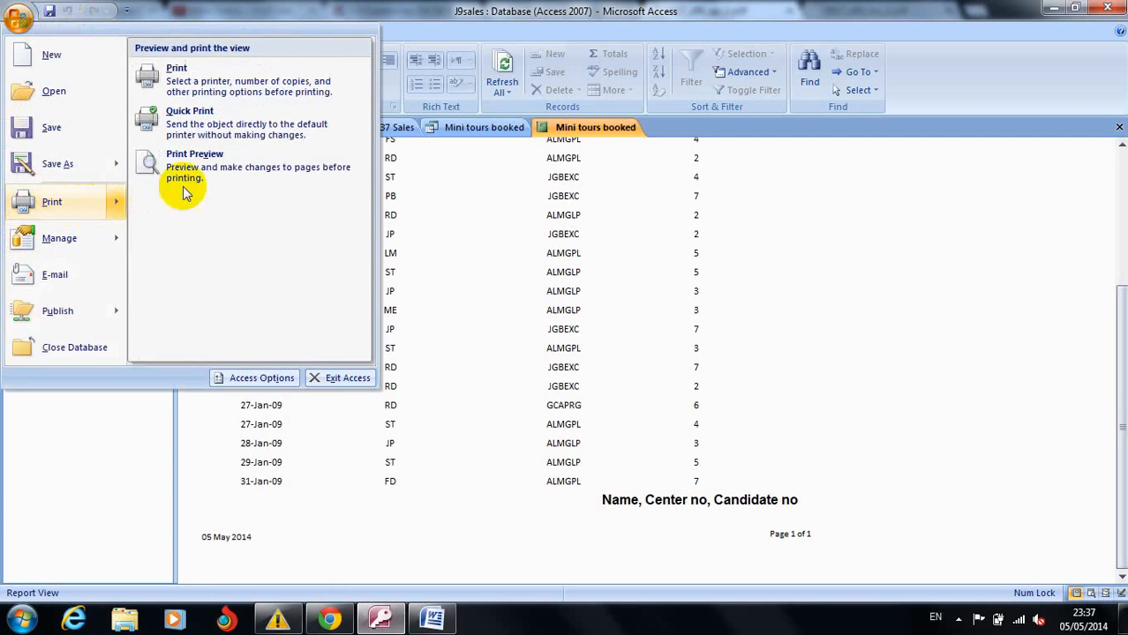
{"action": "left_click", "coordinate": [197, 173]}
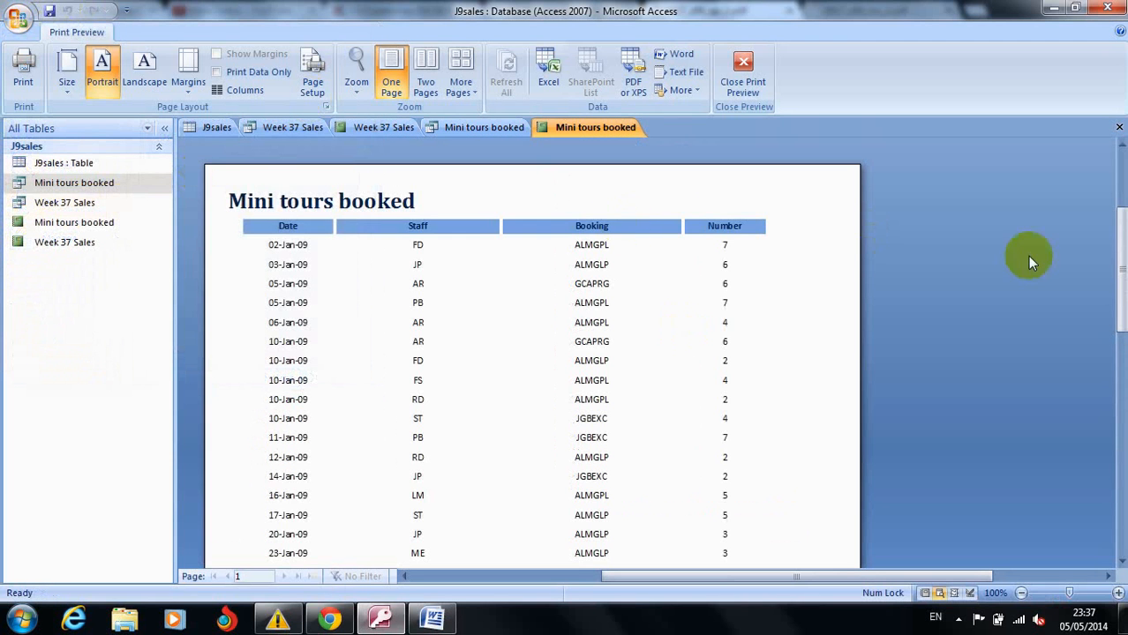
{"action": "left_click_drag", "start_coordinate": [1120, 220], "coordinate": [1097, 192]}
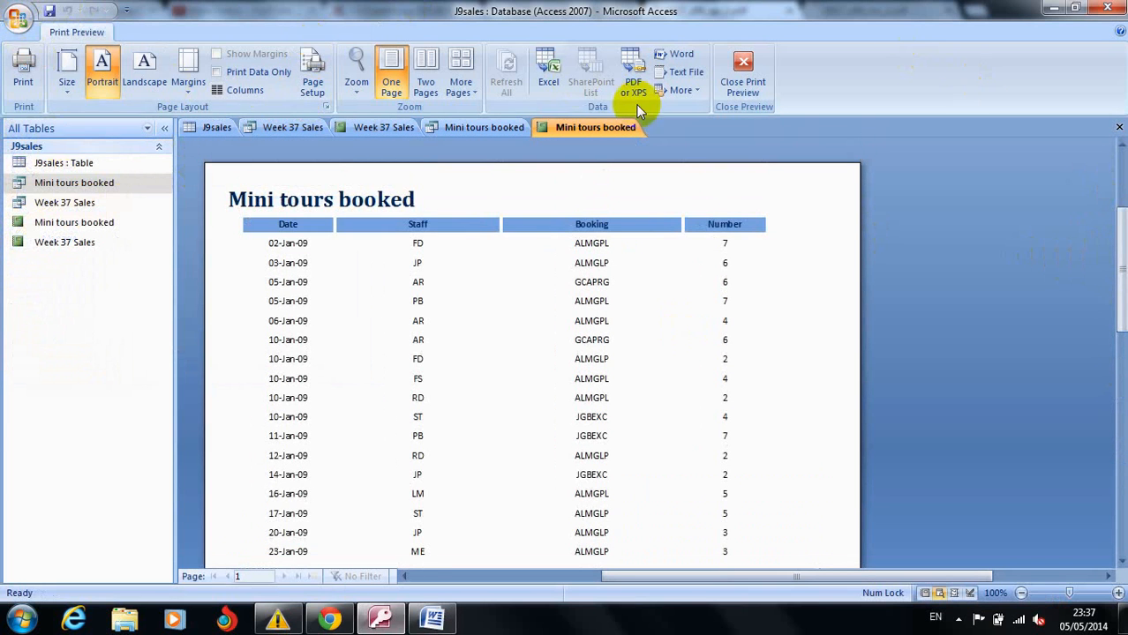
{"action": "left_click", "coordinate": [741, 66]}
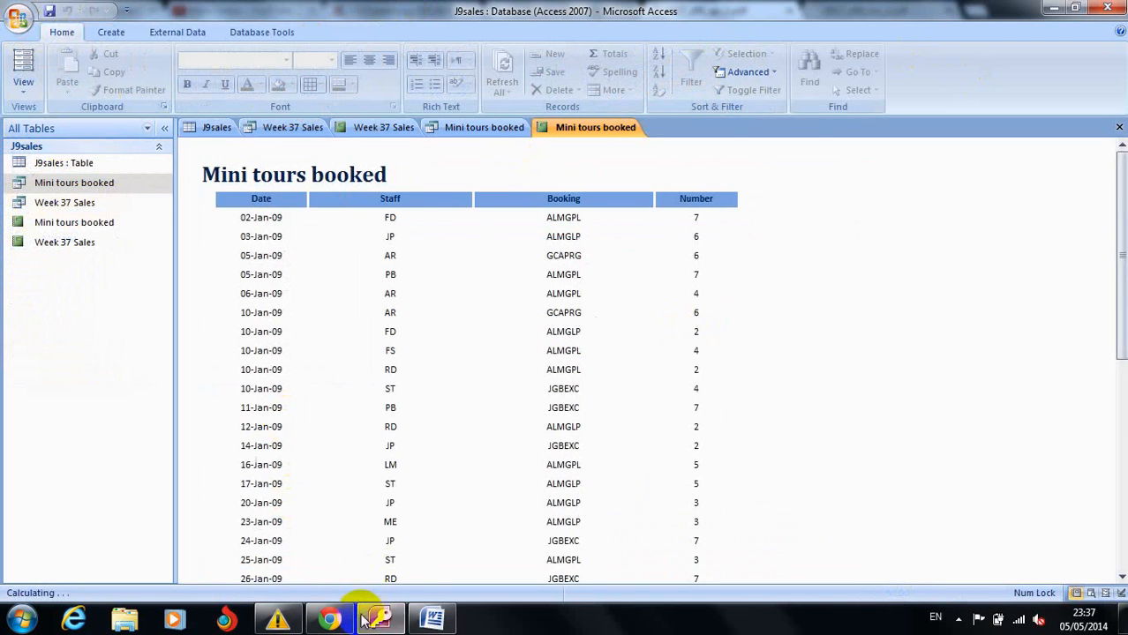
Read the requirements of question 46 in the exam paper in Chrome and return to Access.
{"action": "left_click", "coordinate": [328, 619]}
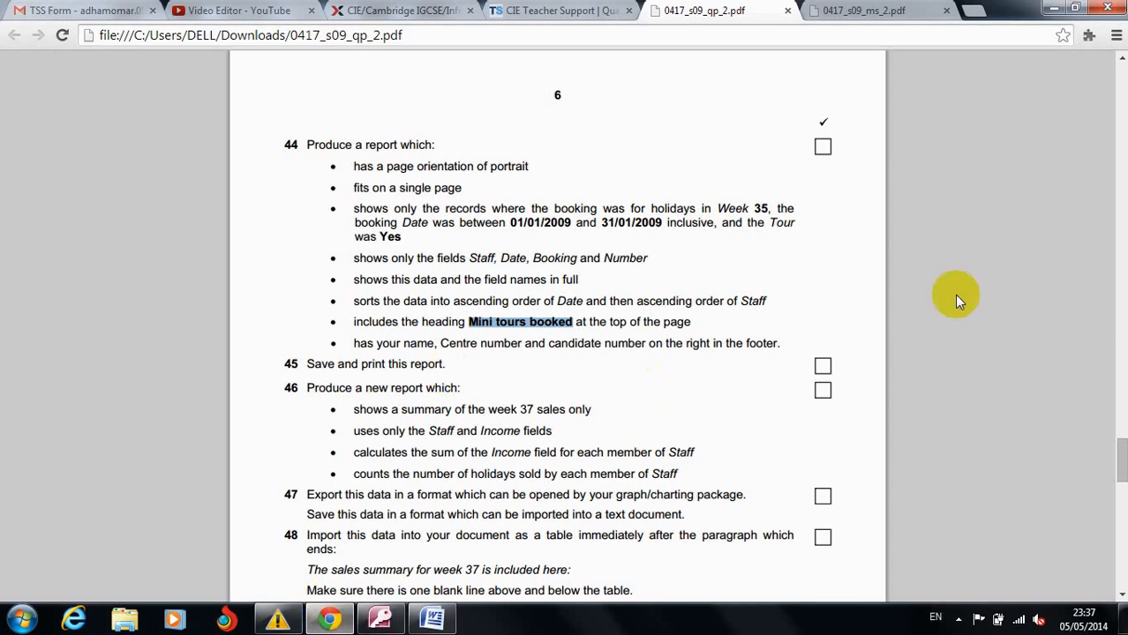
{"action": "scroll", "coordinate": [1113, 459], "scroll_direction": "down", "scroll_amount": 3}
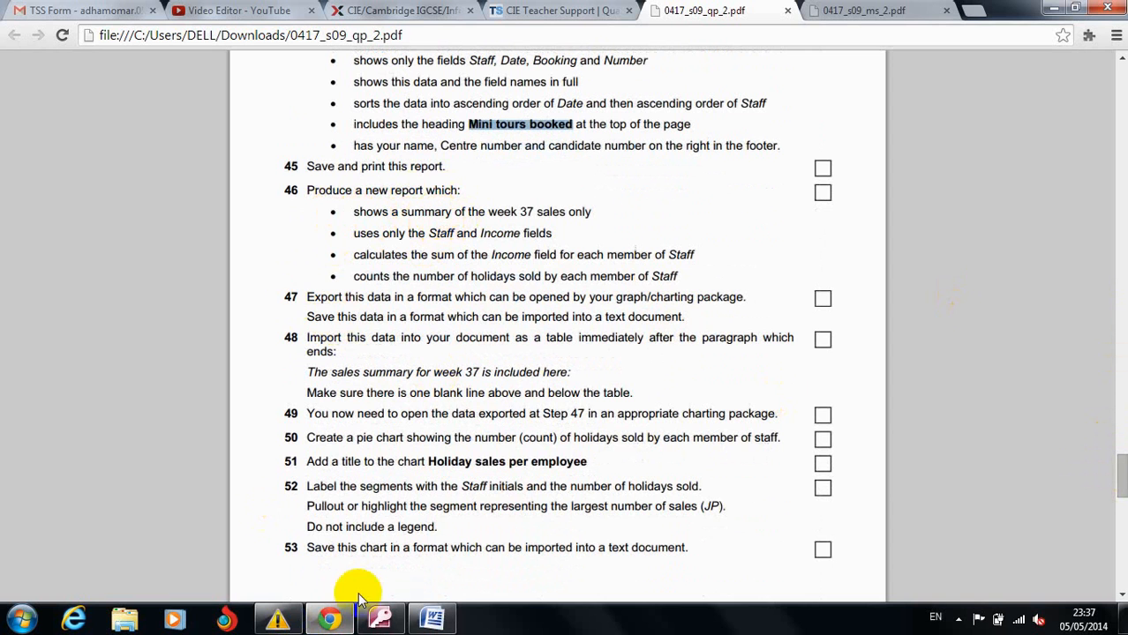
{"action": "left_click", "coordinate": [379, 620]}
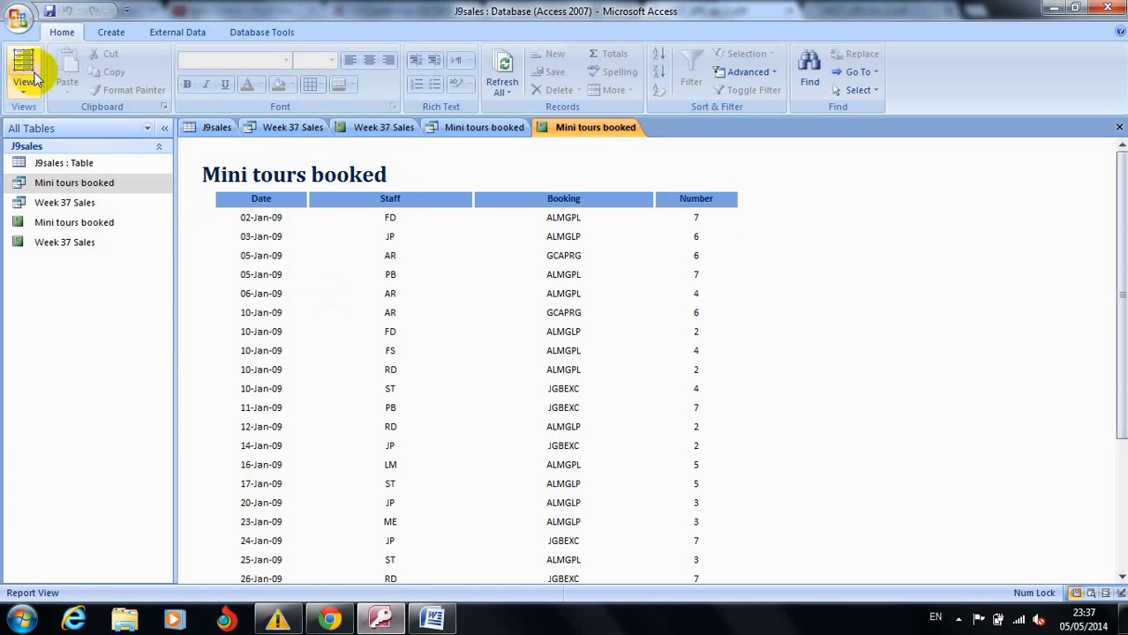
Start the Simple Query Wizard with all fields of the J9sales table and check which fields question 46 requires.
{"action": "left_click", "coordinate": [110, 32]}
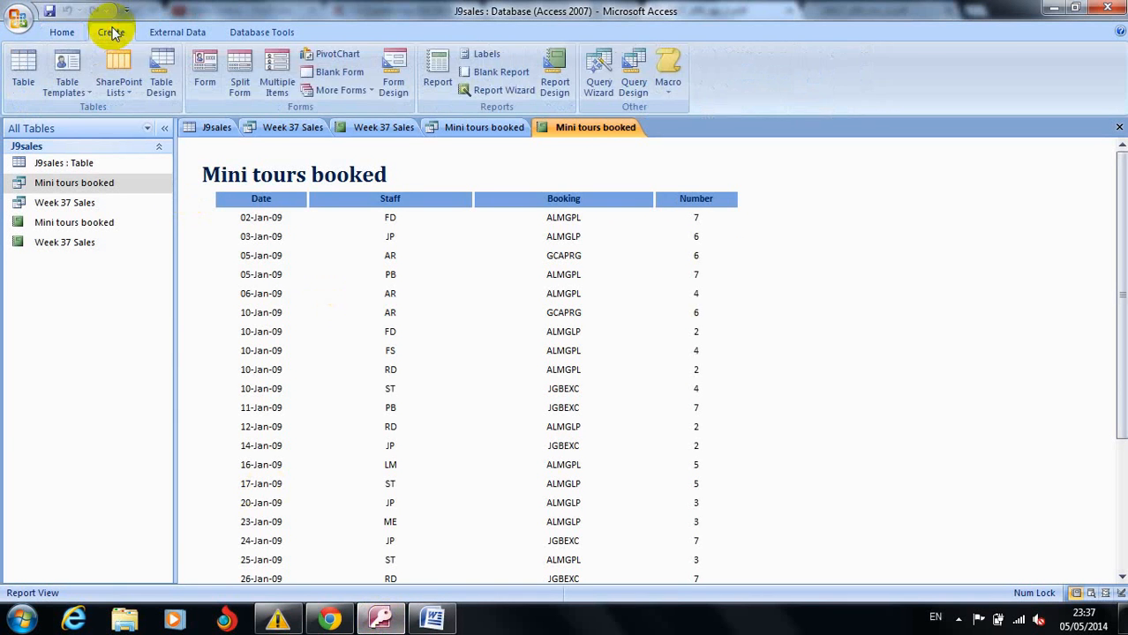
{"action": "left_click", "coordinate": [598, 66]}
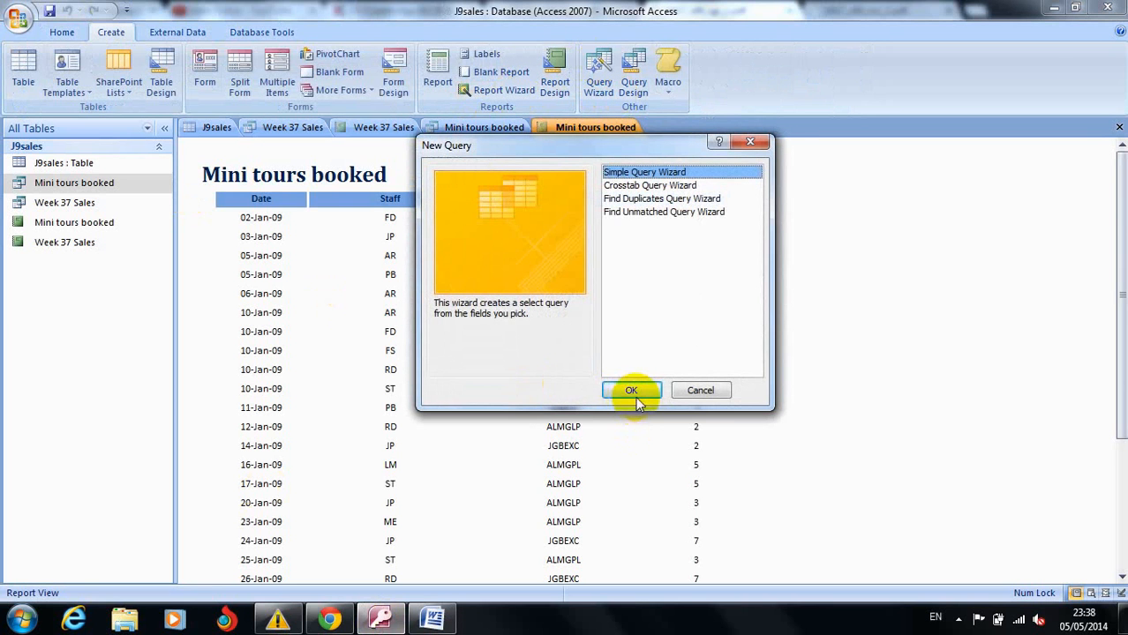
{"action": "left_click", "coordinate": [632, 391]}
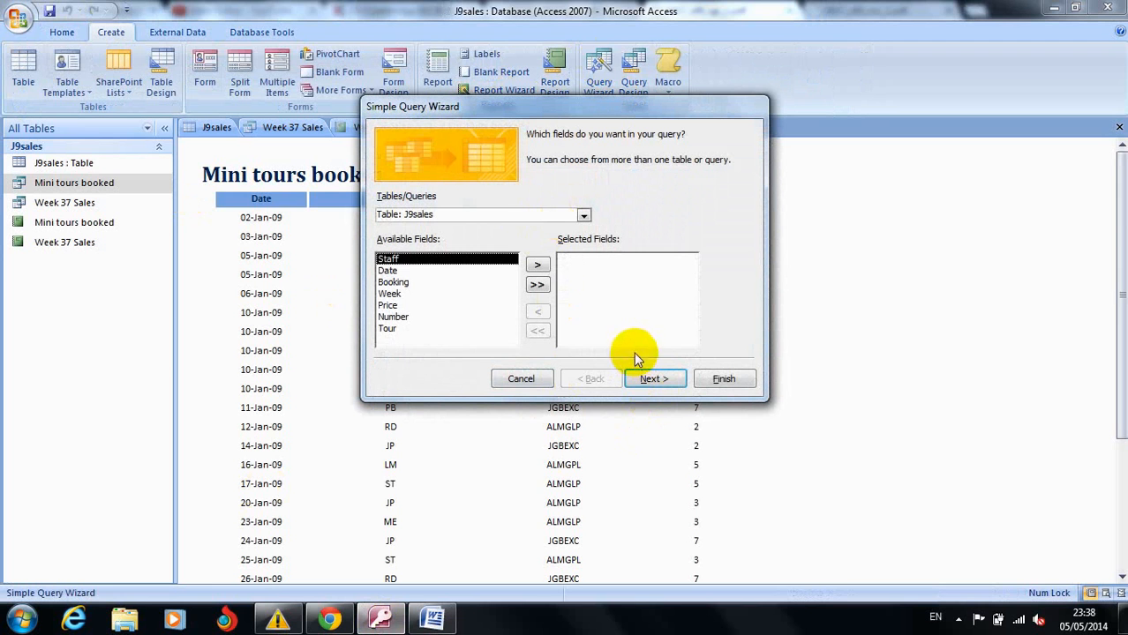
{"action": "left_click", "coordinate": [537, 287]}
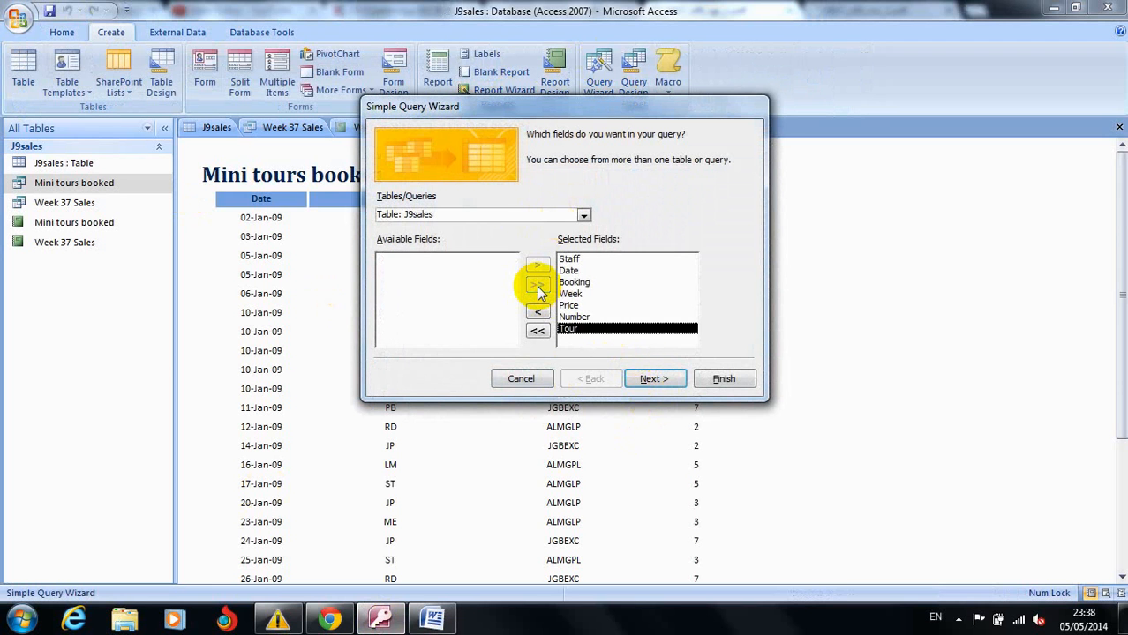
{"action": "left_click", "coordinate": [328, 618]}
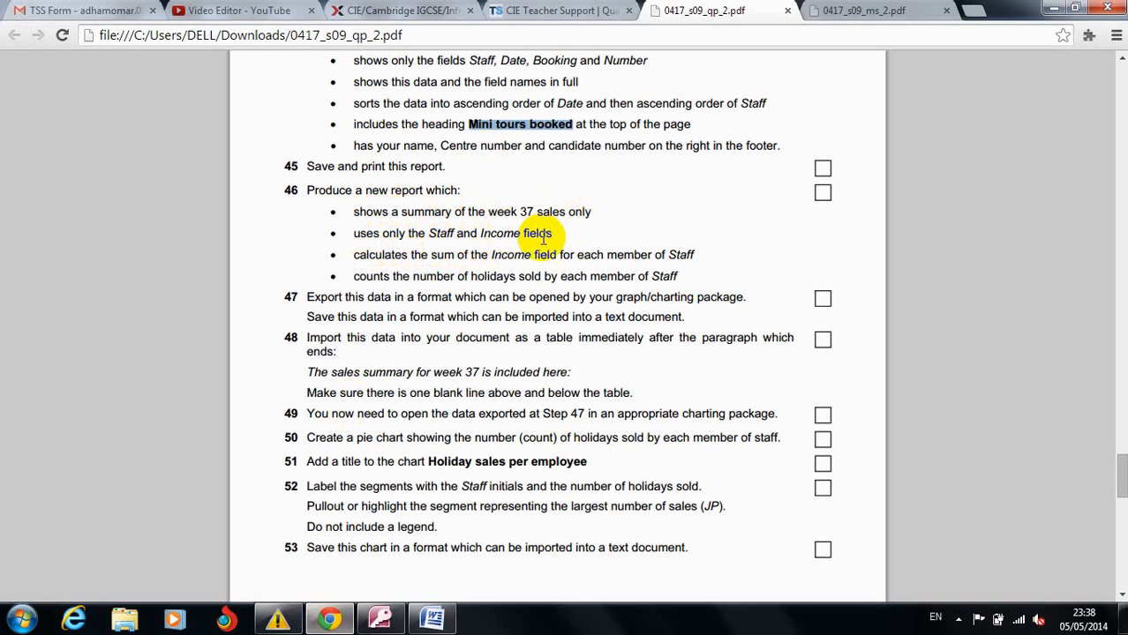
{"action": "left_click", "coordinate": [379, 621]}
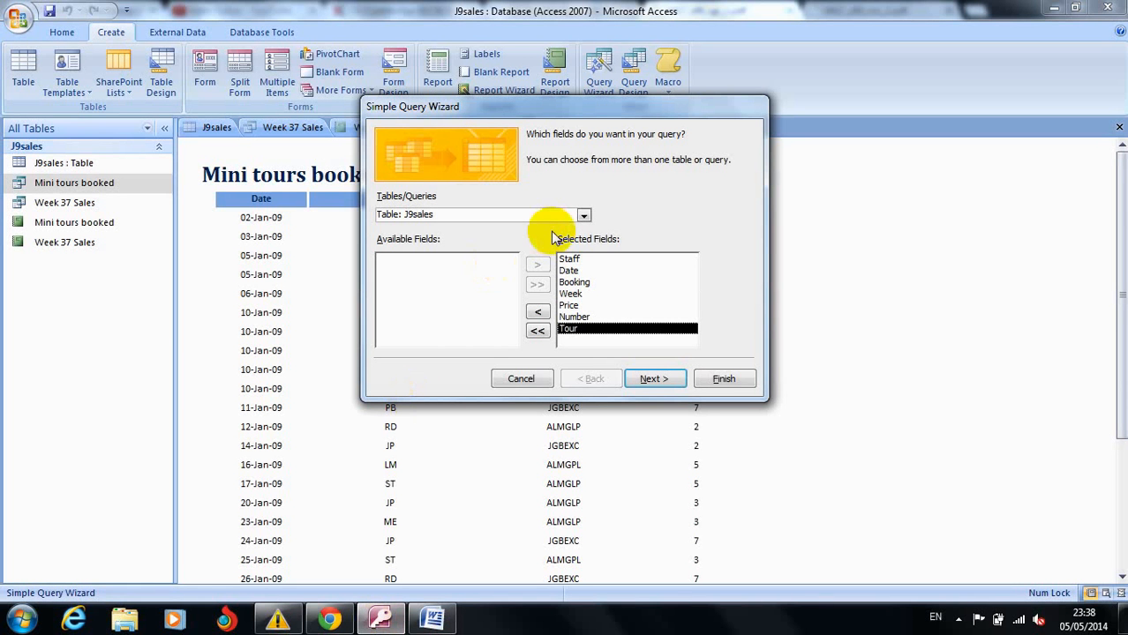
Switch the wizard's source to the Week 37 Sales query and replace the selected fields with all of its fields.
{"action": "left_click", "coordinate": [585, 216]}
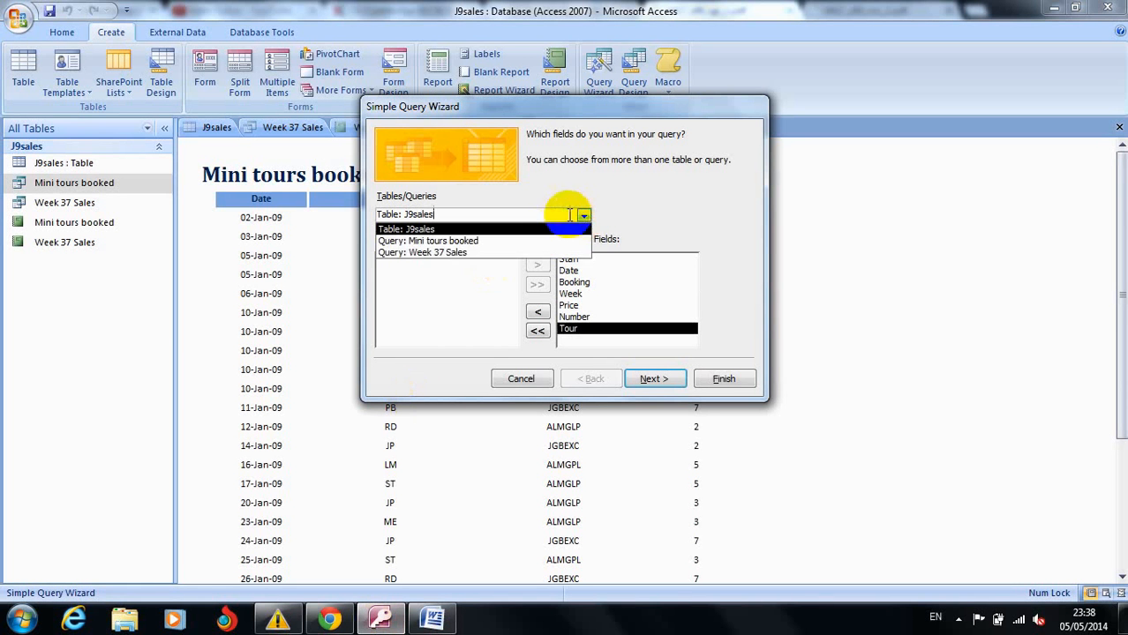
{"action": "left_click", "coordinate": [455, 254]}
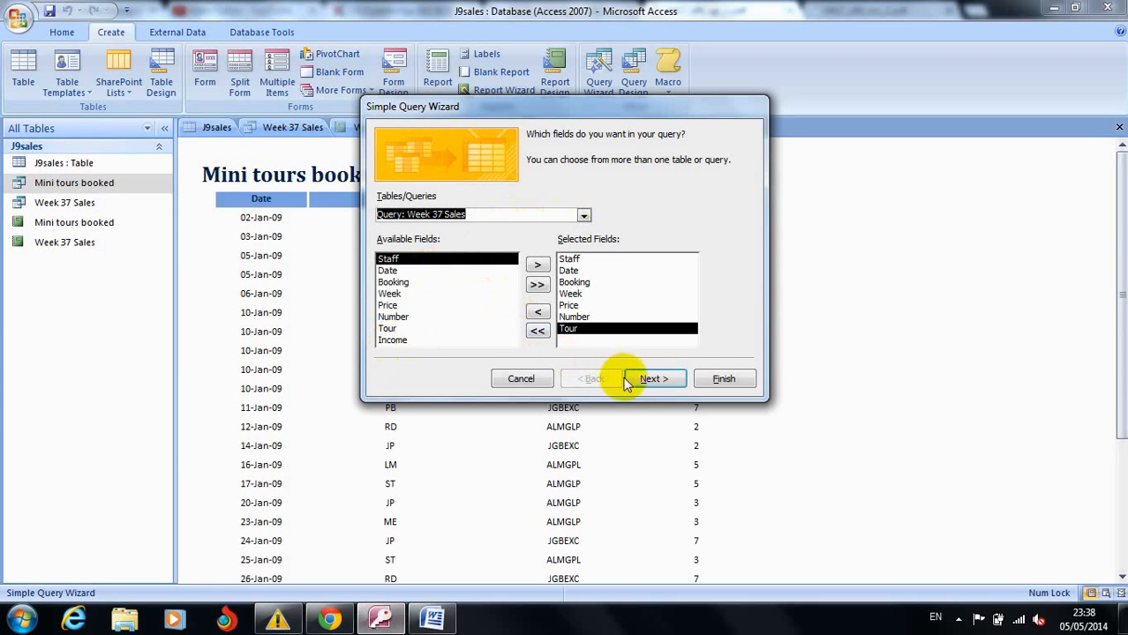
{"action": "left_click", "coordinate": [537, 332]}
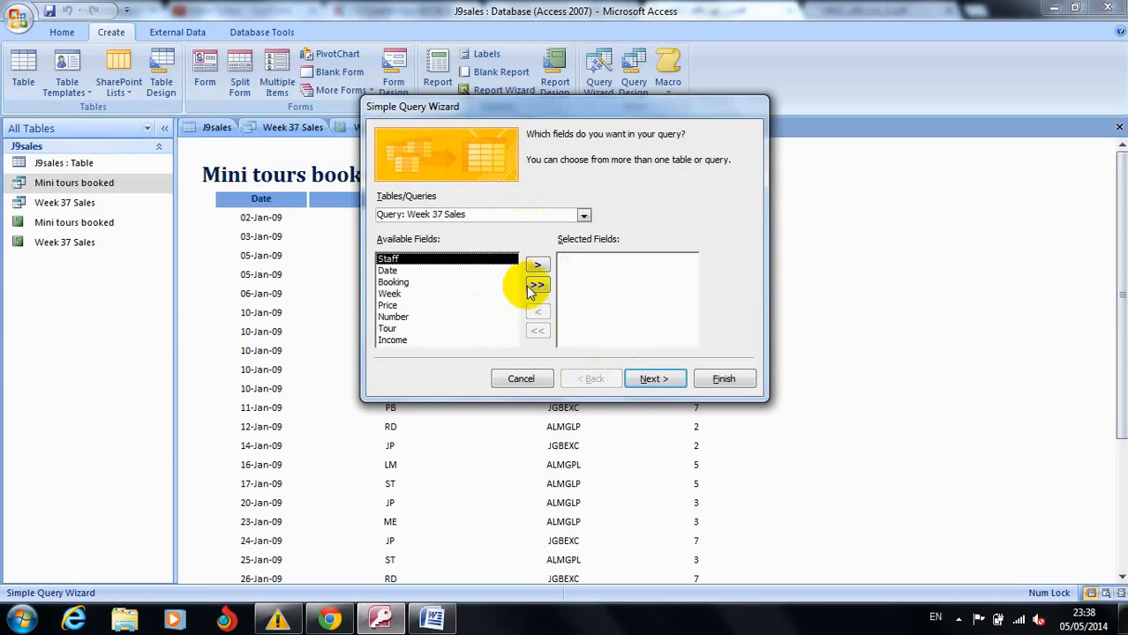
{"action": "left_click", "coordinate": [536, 287]}
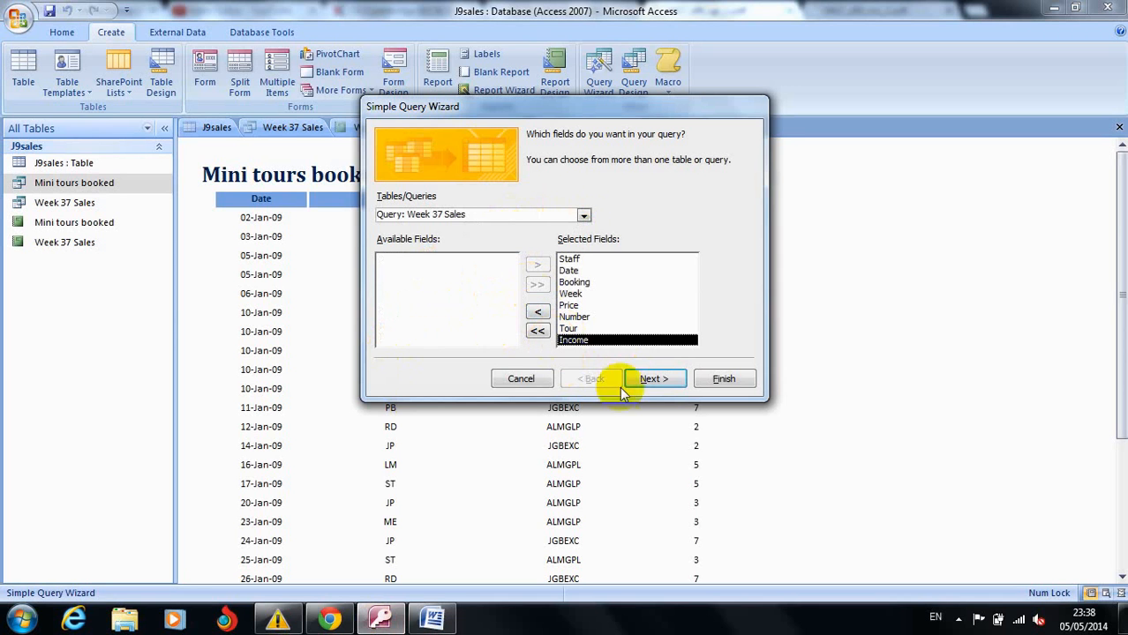
Make it a summary query that sums Income and counts records in Week 37 Sales, checking against question 46 in Chrome.
{"action": "left_click", "coordinate": [648, 378]}
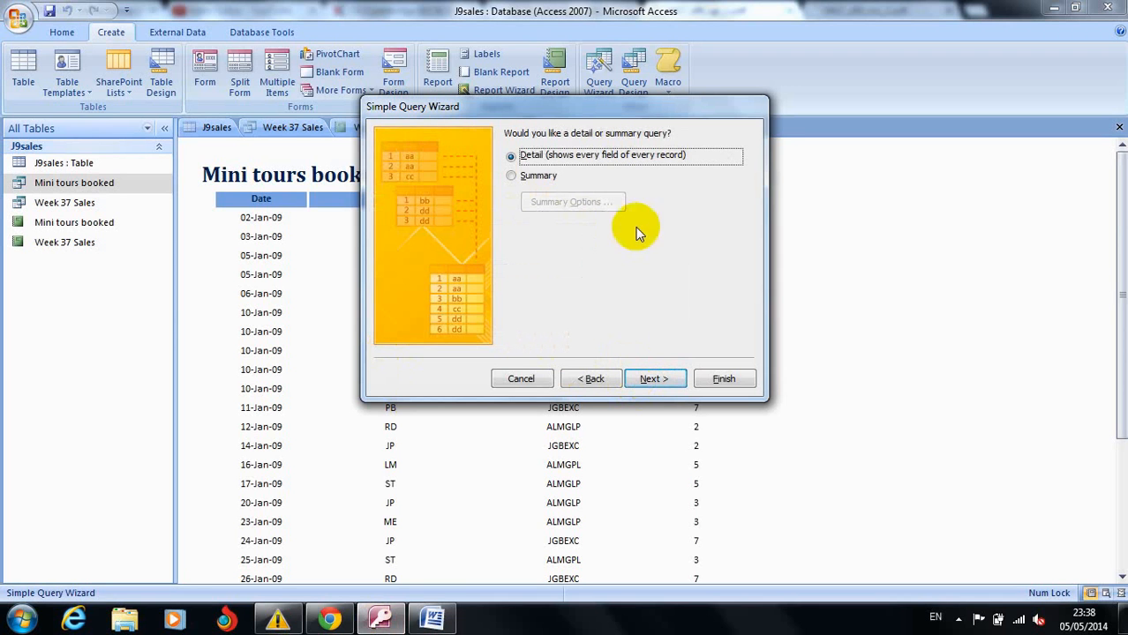
{"action": "left_click", "coordinate": [539, 176]}
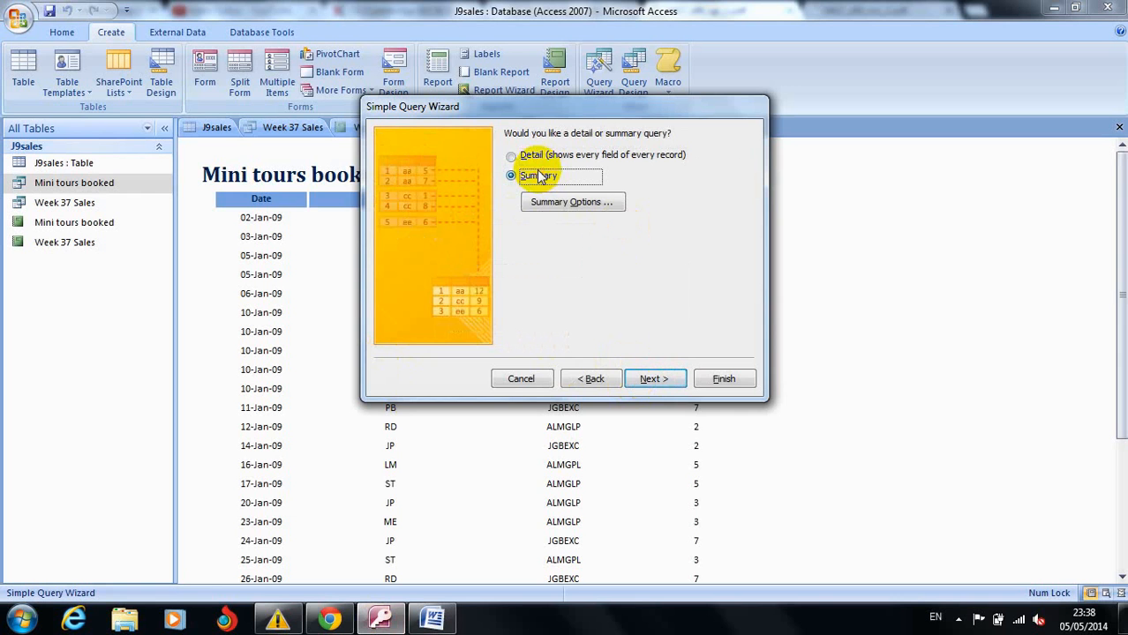
{"action": "left_click", "coordinate": [569, 202]}
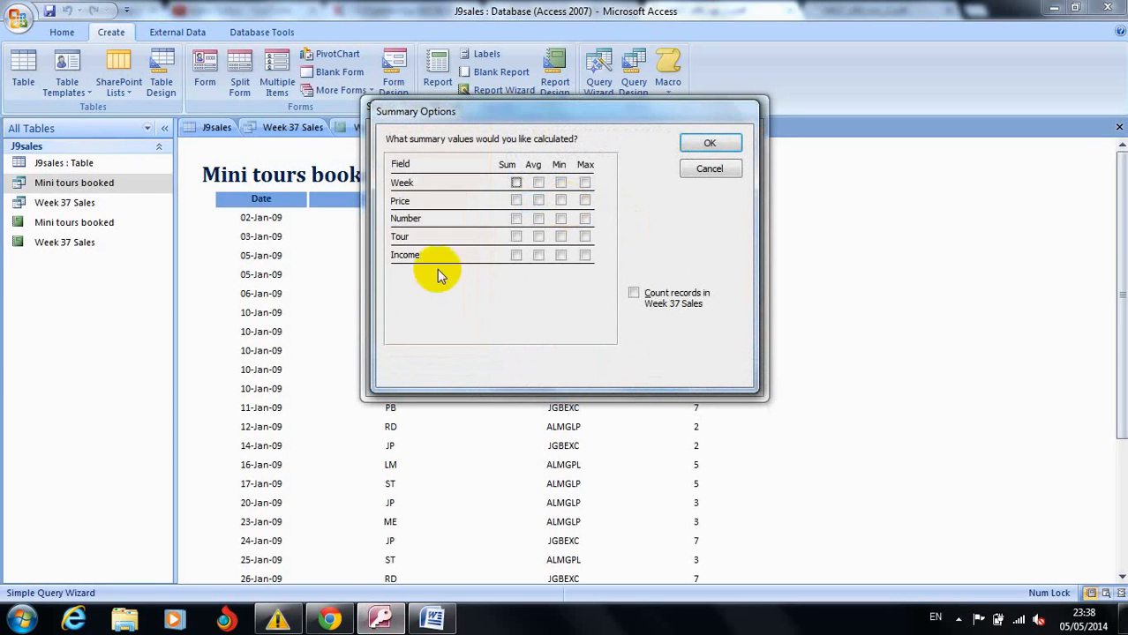
{"action": "mouse_move", "coordinate": [377, 620]}
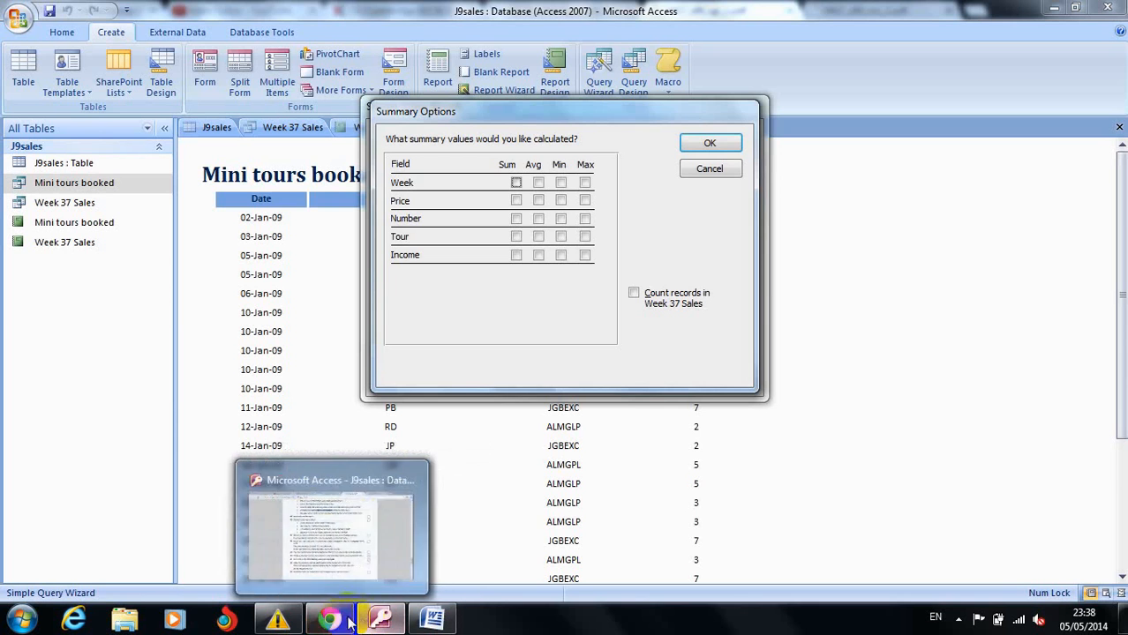
{"action": "left_click", "coordinate": [342, 622]}
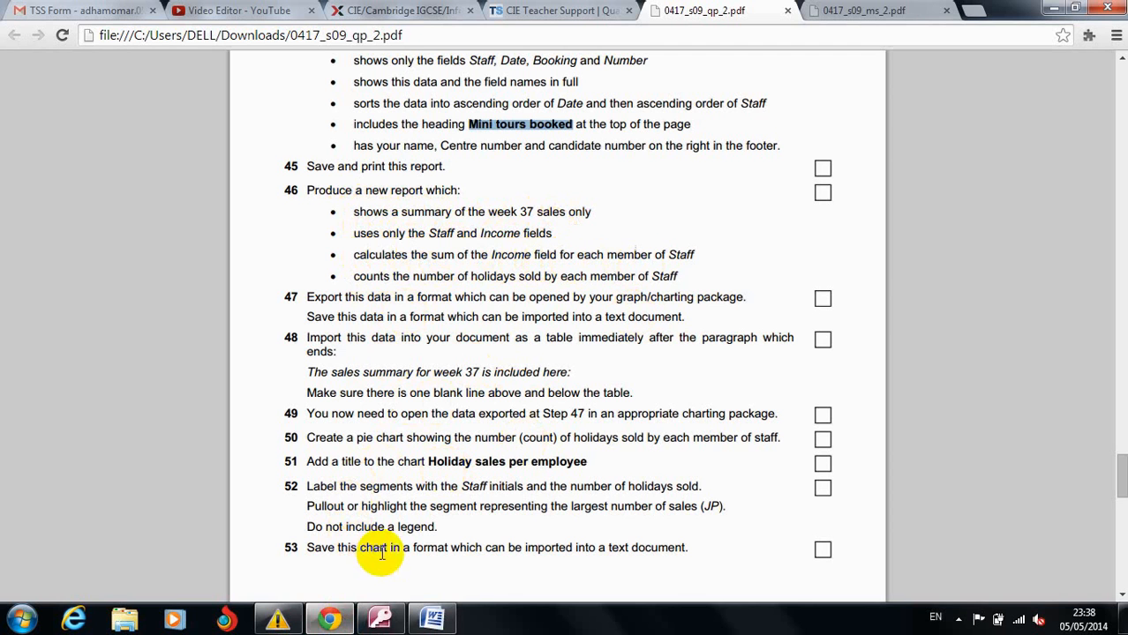
{"action": "left_click", "coordinate": [386, 618]}
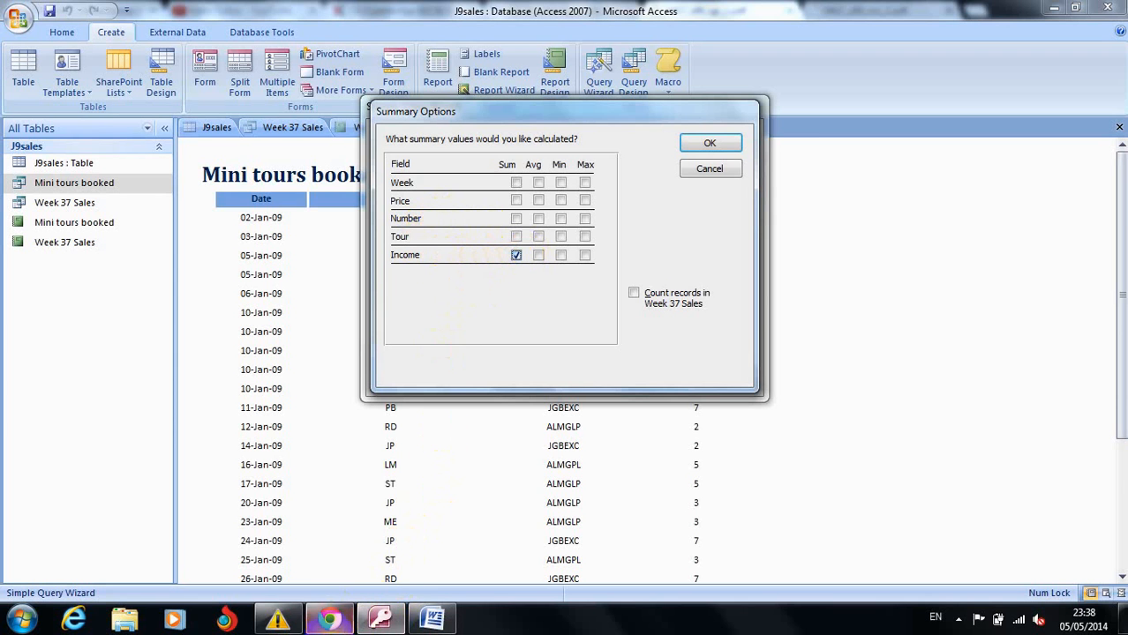
{"action": "left_click", "coordinate": [331, 620]}
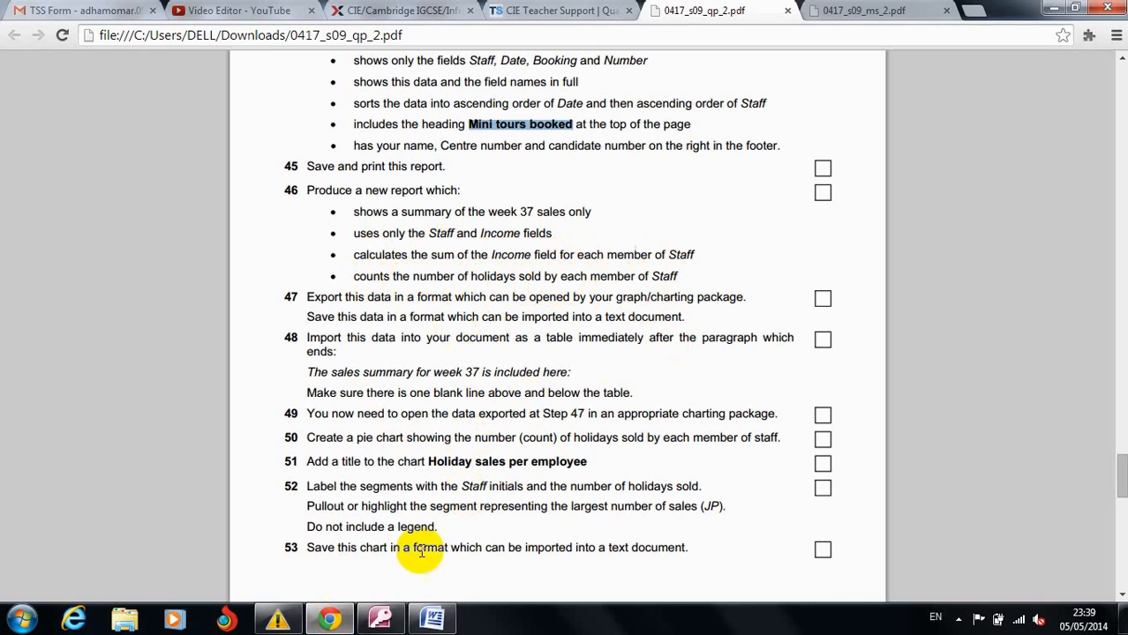
{"action": "left_click", "coordinate": [395, 622]}
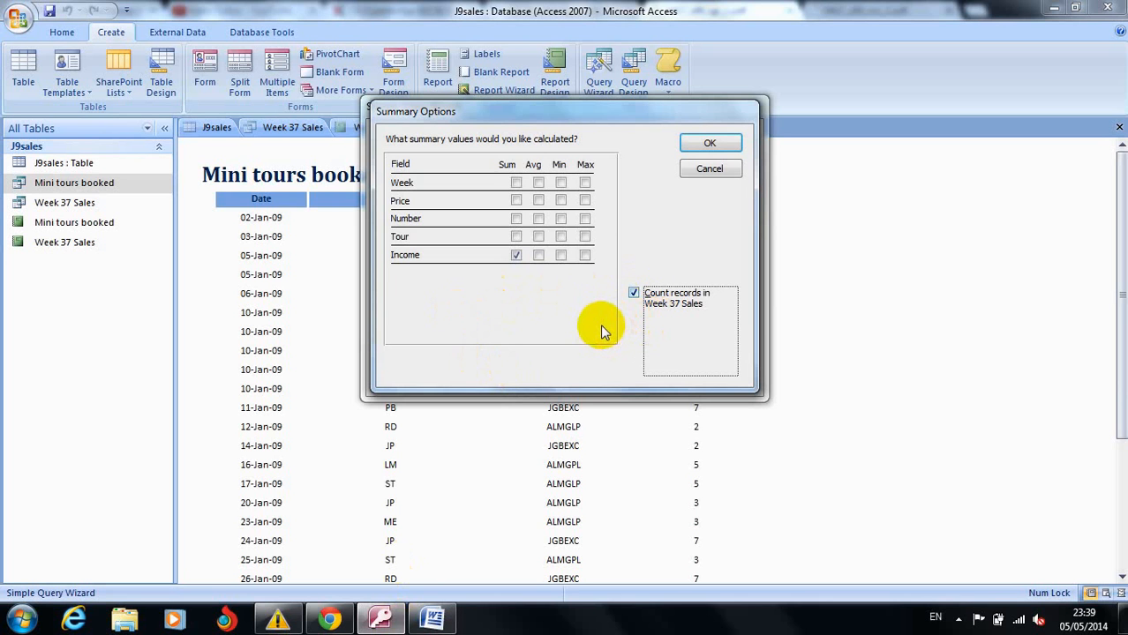
{"action": "left_click", "coordinate": [330, 621]}
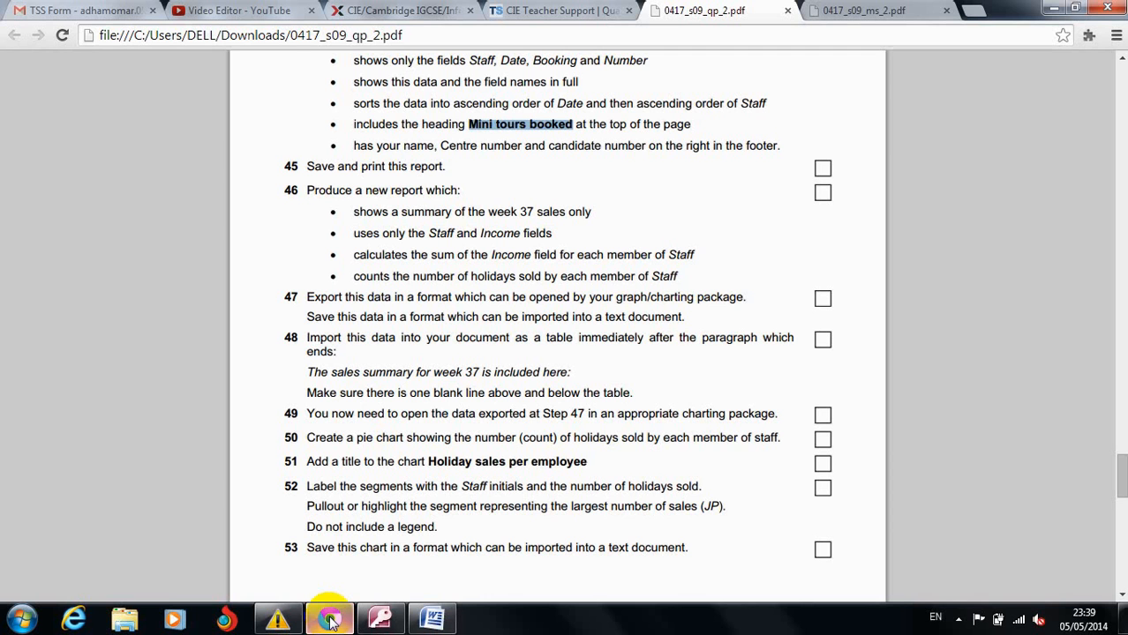
{"action": "left_click", "coordinate": [329, 620]}
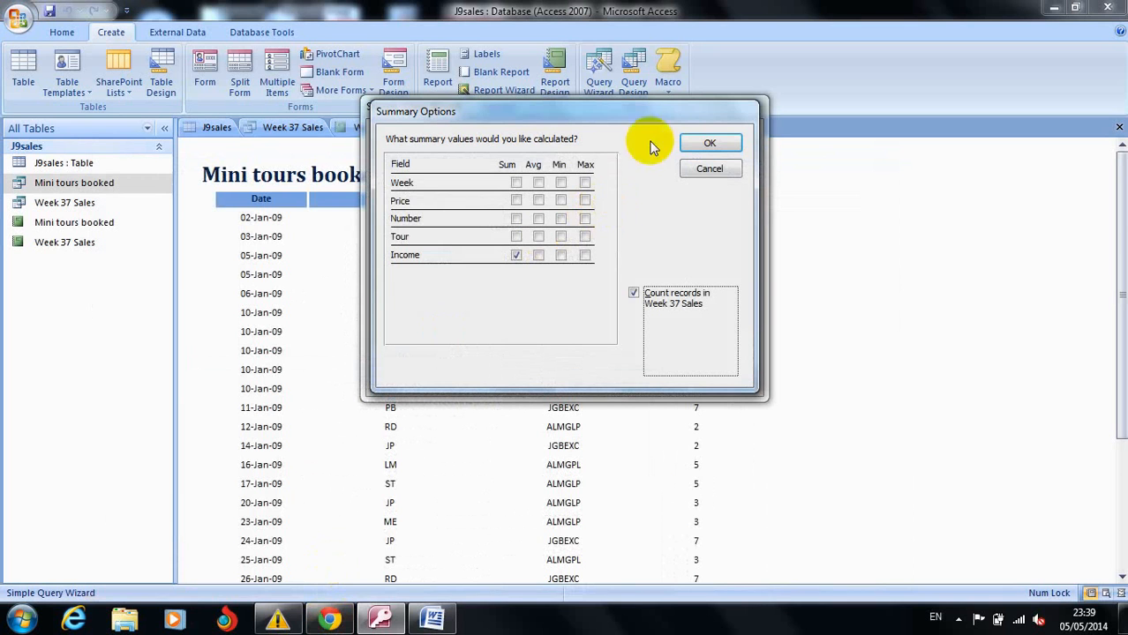
{"action": "left_click", "coordinate": [705, 145]}
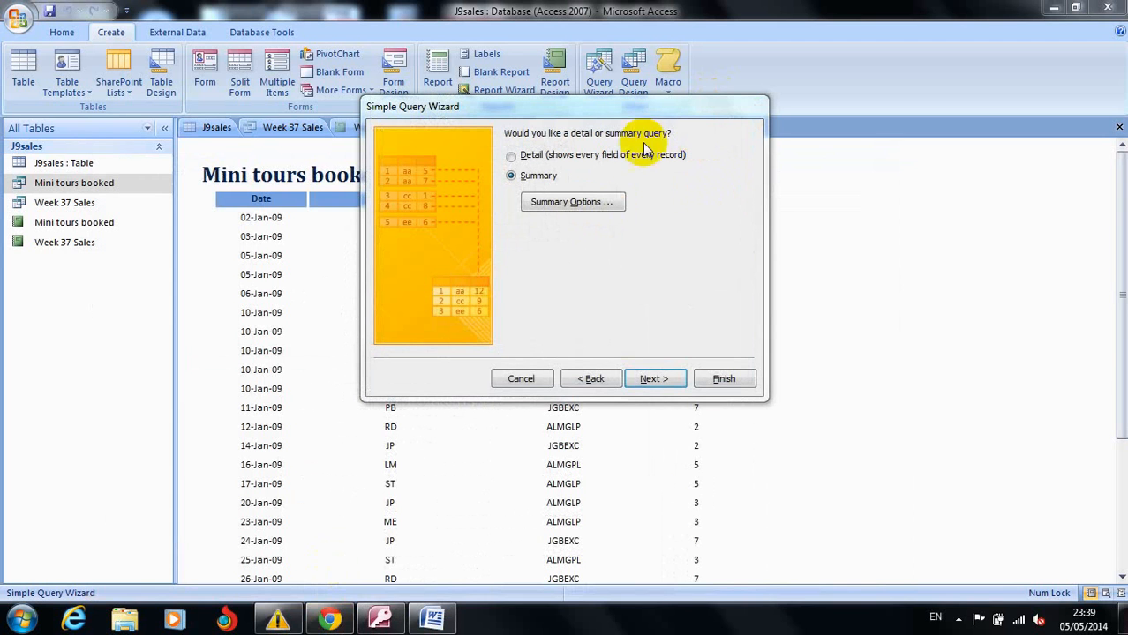
Keep dates grouped by unique date/time, title the query "Week 37 Sales summery" and create it, opened to view its information.
{"action": "left_click", "coordinate": [654, 378]}
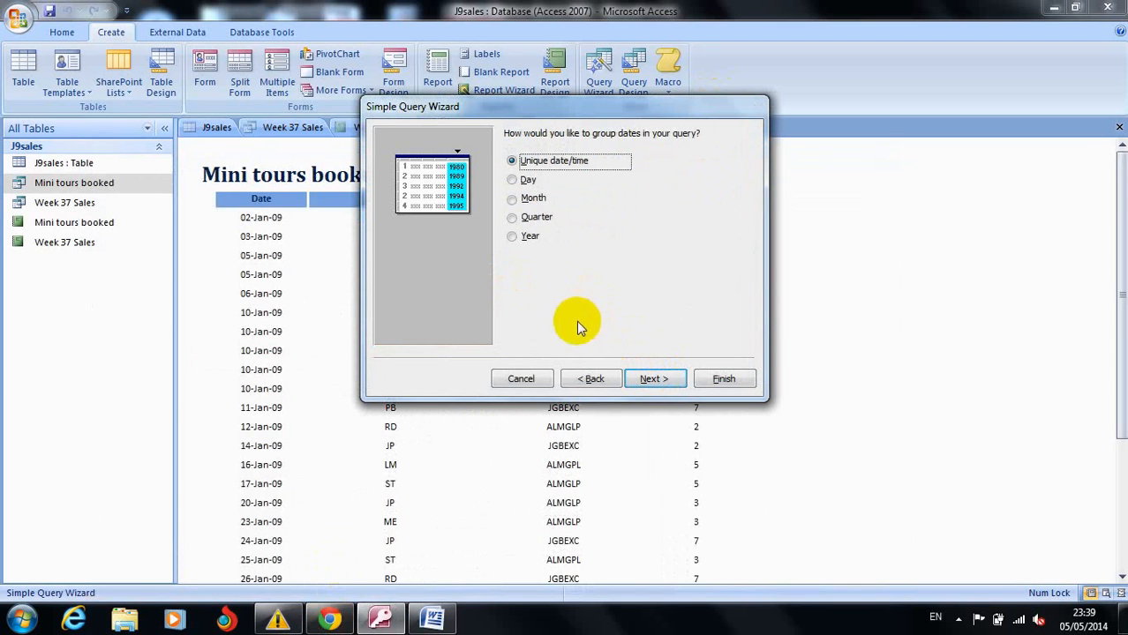
{"action": "left_click", "coordinate": [666, 378]}
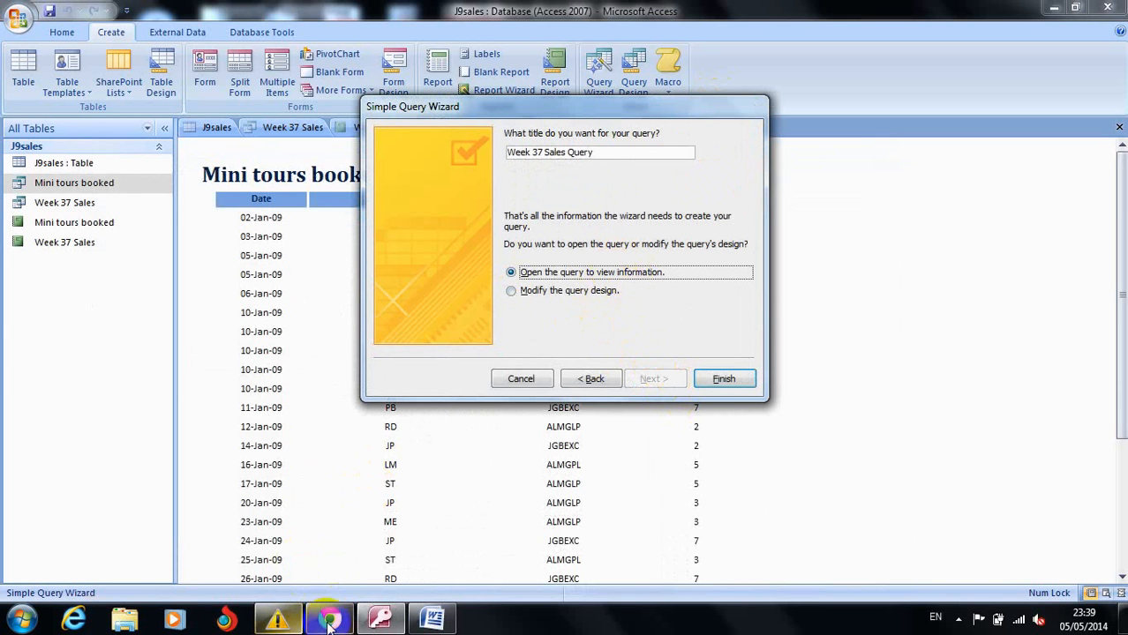
{"action": "mouse_move", "coordinate": [329, 622]}
{"action": "left_click", "coordinate": [328, 579]}
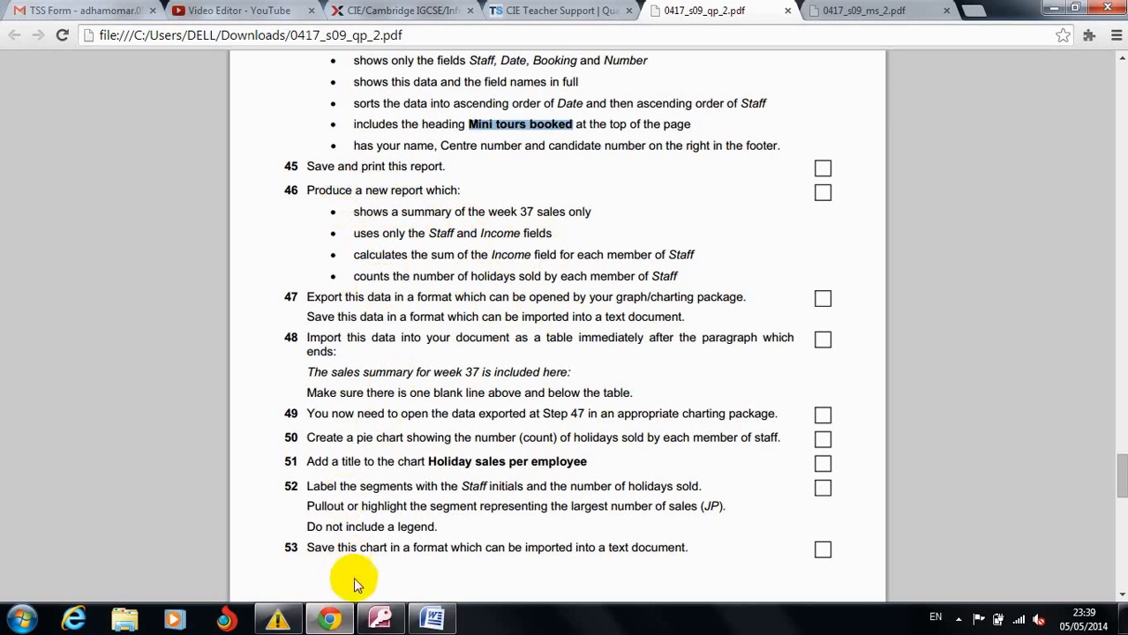
{"action": "left_click", "coordinate": [385, 620]}
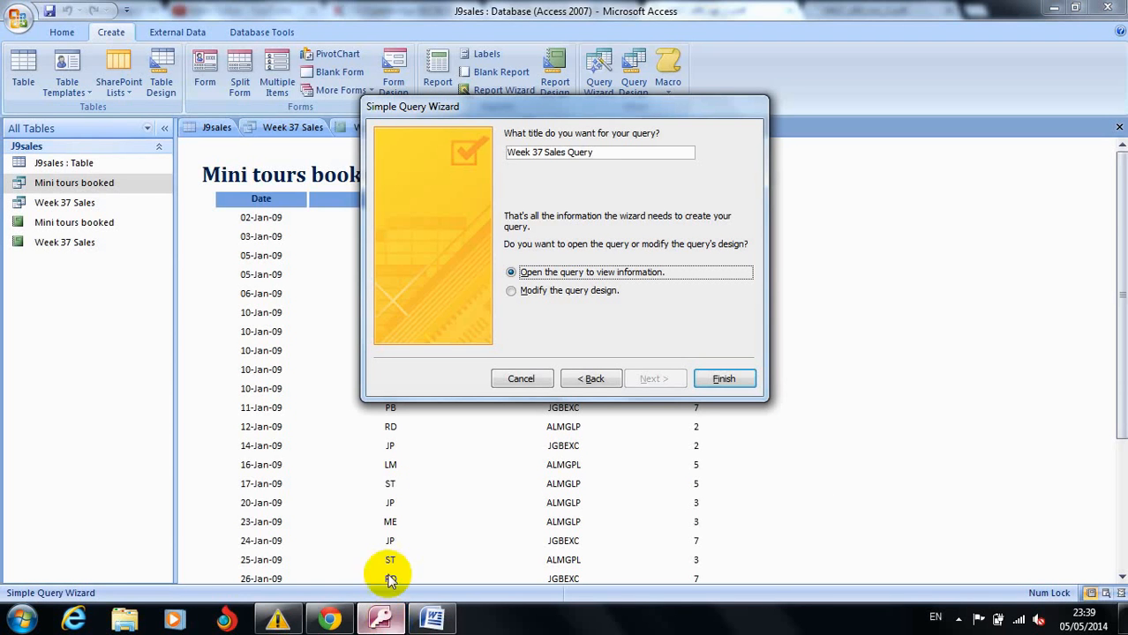
{"action": "left_click", "coordinate": [591, 155]}
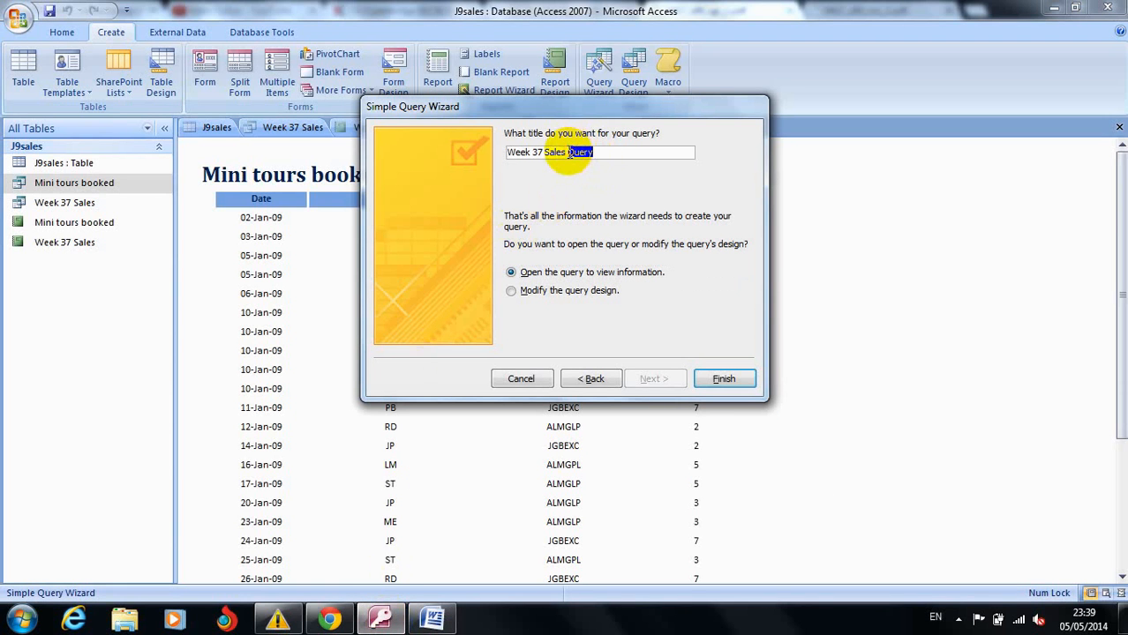
{"action": "type", "text": "summert"}
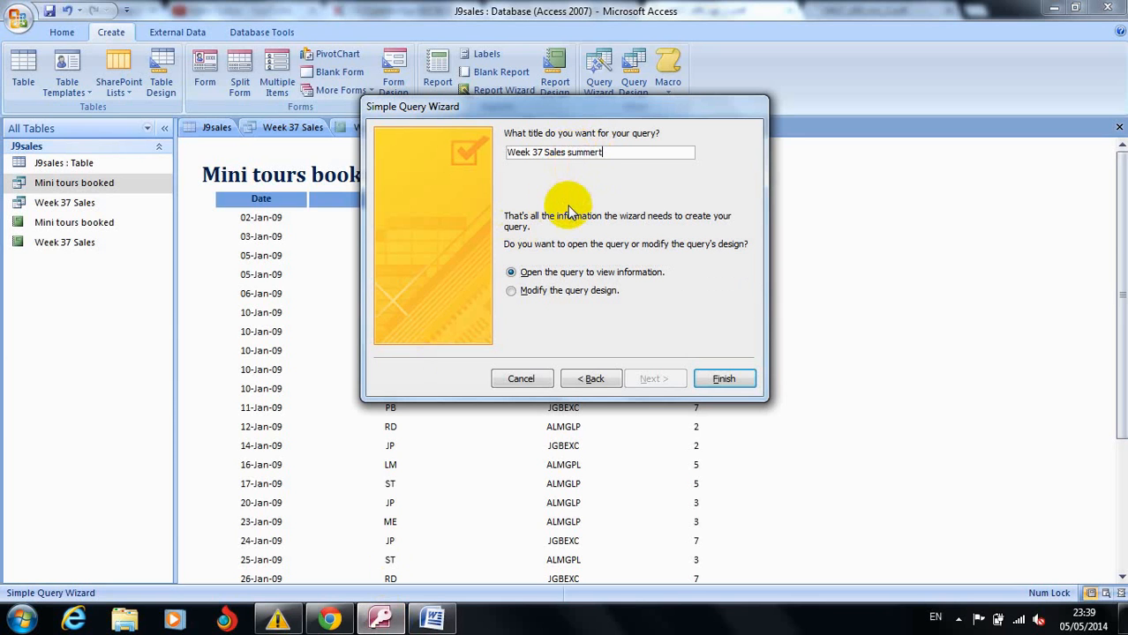
{"action": "key", "text": "BackSpace"}
{"action": "type", "text": "y"}
{"action": "left_click", "coordinate": [723, 379]}
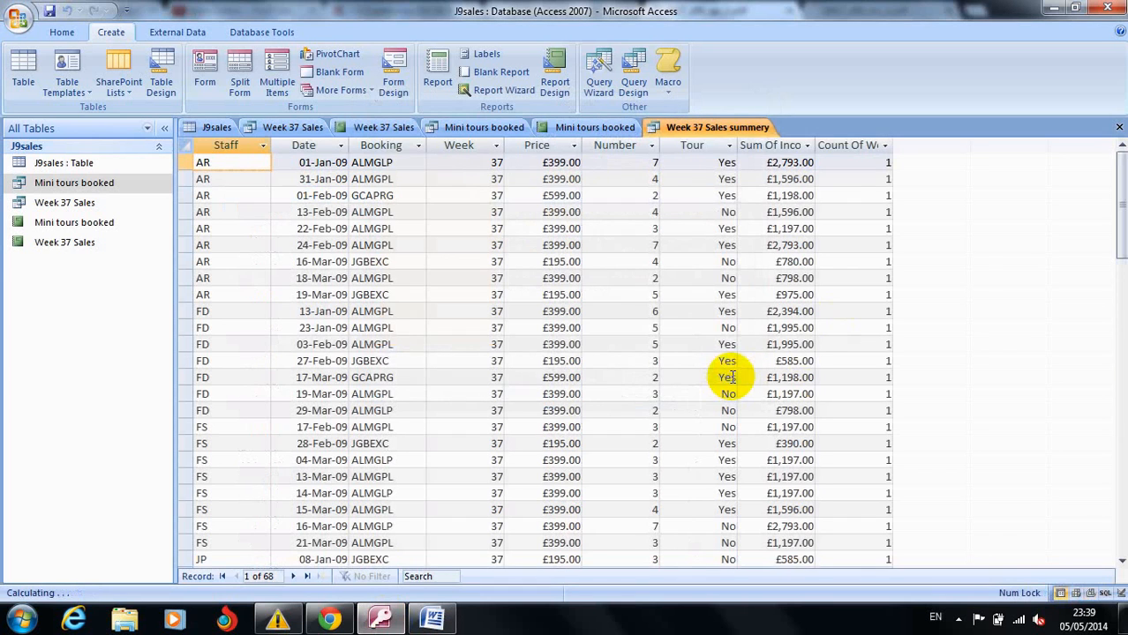
Open the Week 37 Sales summery query in Design View.
{"action": "left_click", "coordinate": [61, 33]}
{"action": "left_click", "coordinate": [24, 93]}
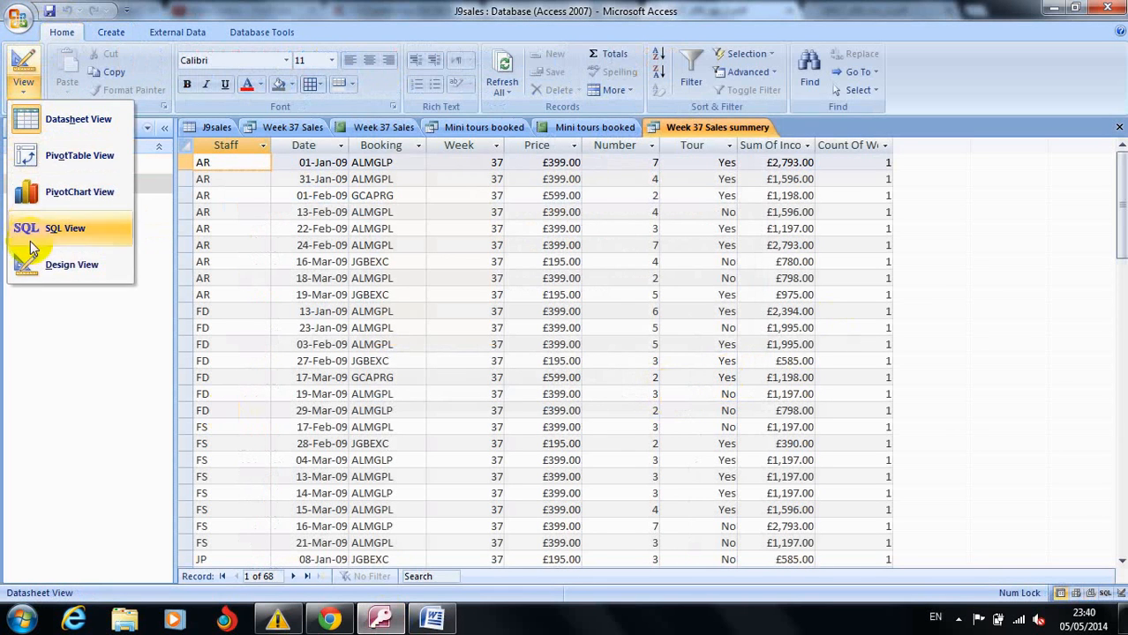
{"action": "left_click", "coordinate": [32, 265]}
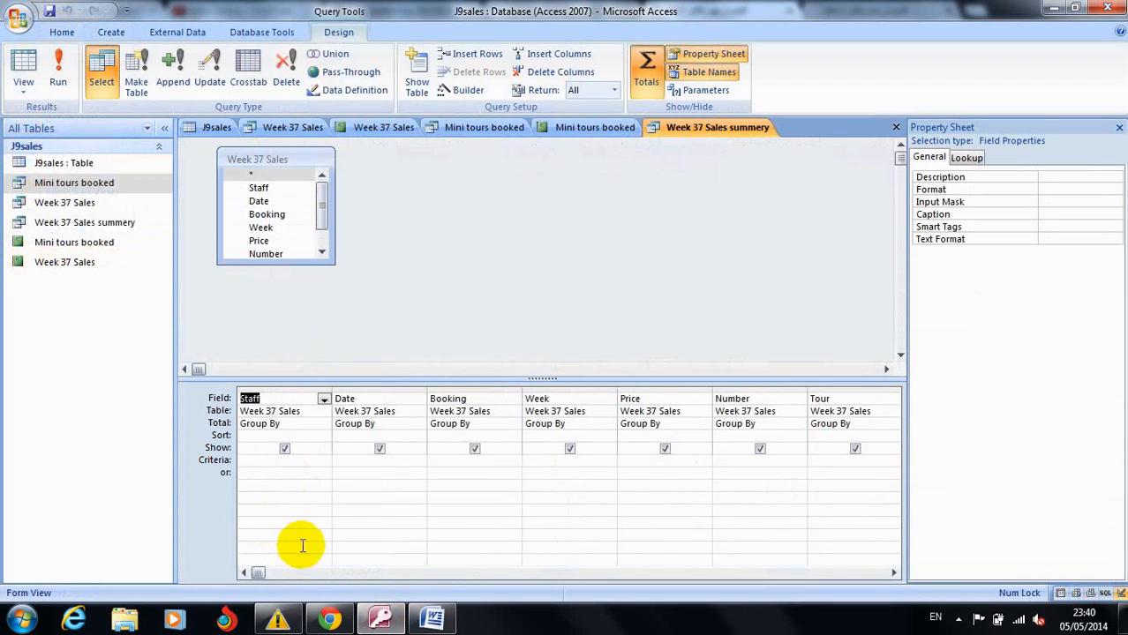
Reread question 46 in the exam paper in Chrome, return to Access and start a new Simple Query Wizard.
{"action": "left_click", "coordinate": [332, 623]}
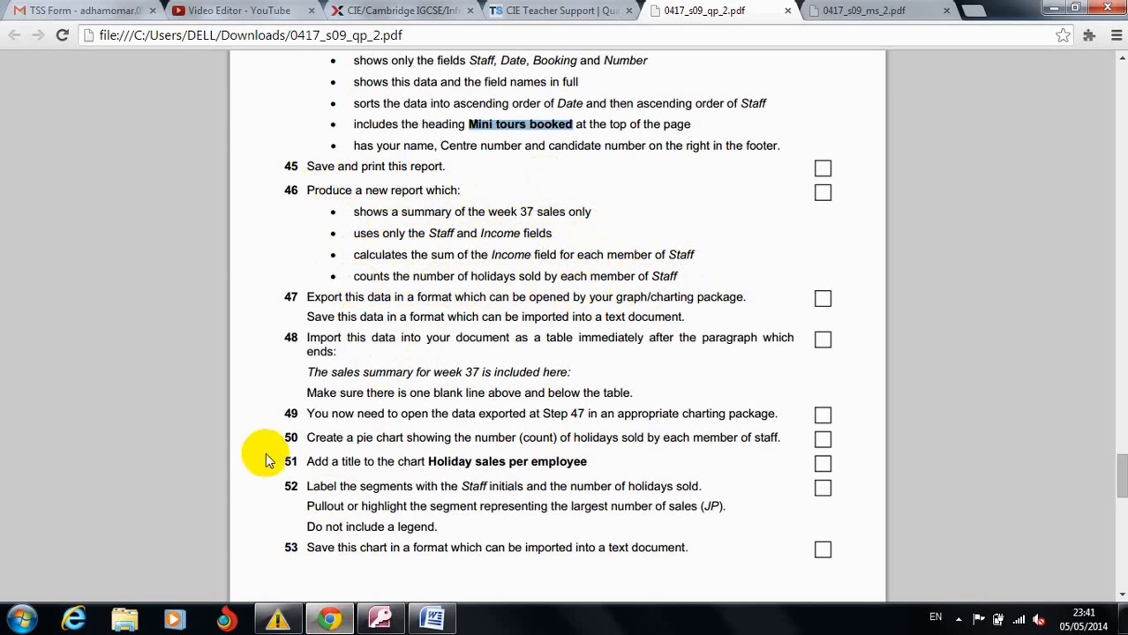
{"action": "left_click", "coordinate": [380, 621]}
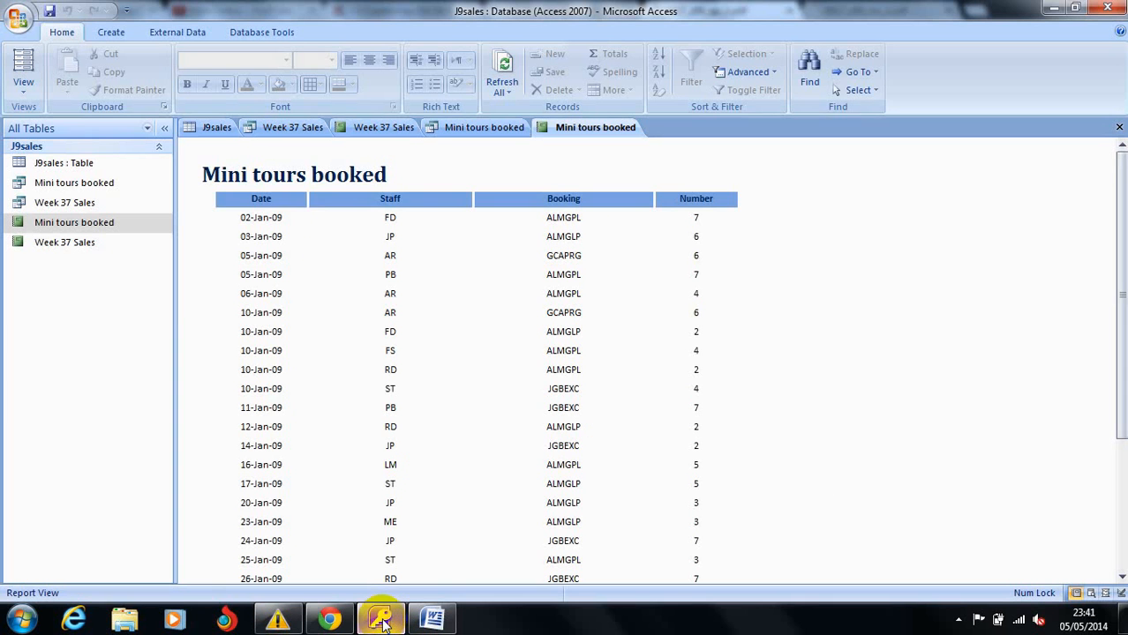
{"action": "left_click", "coordinate": [111, 33]}
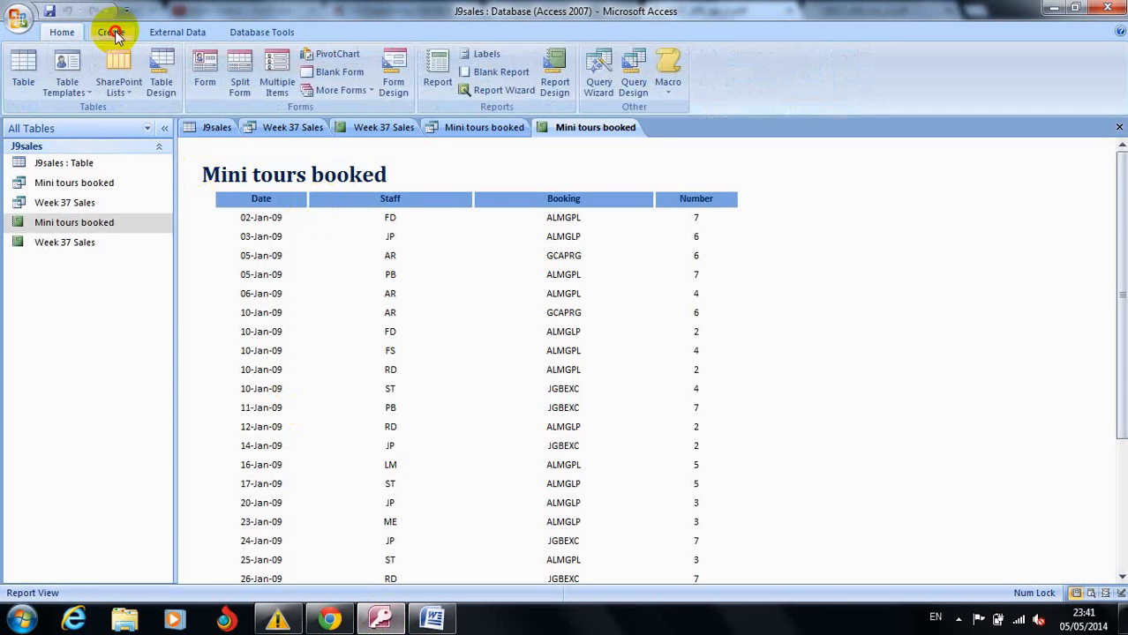
{"action": "left_click", "coordinate": [600, 88]}
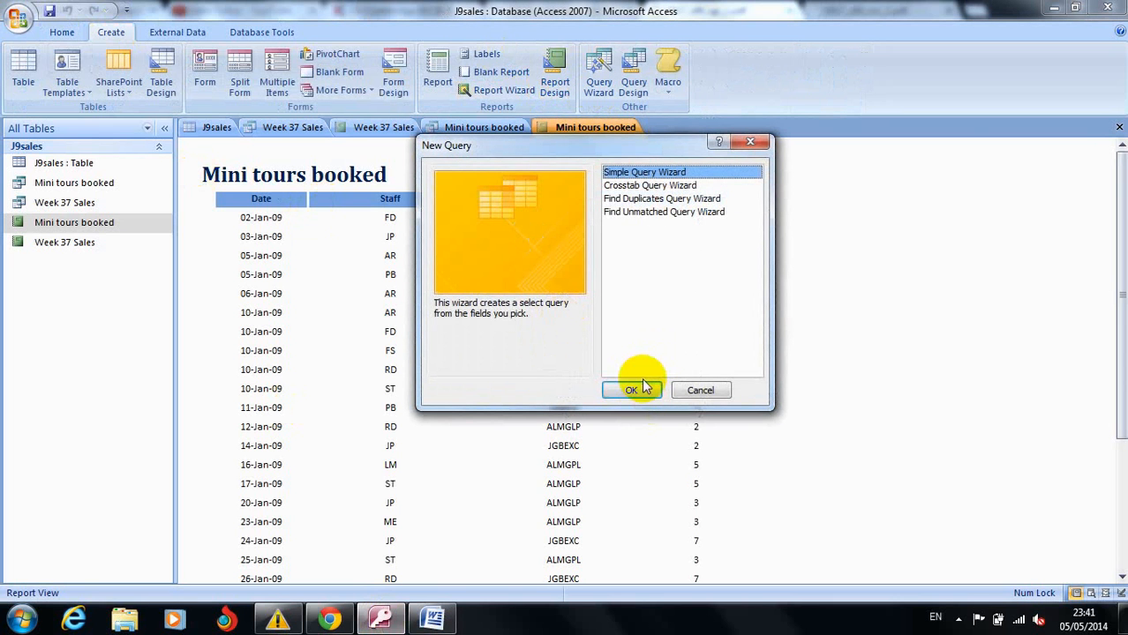
{"action": "left_click", "coordinate": [631, 390]}
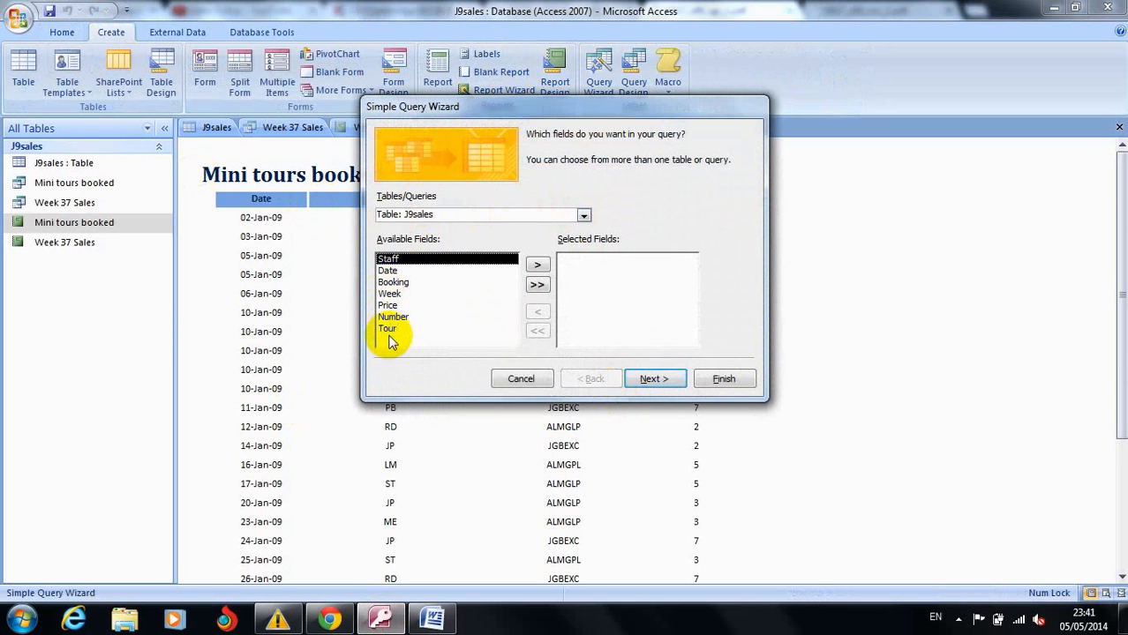
Base the new query on the Week 37 Sales query and select only its Staff and Income fields.
{"action": "left_click", "coordinate": [583, 217]}
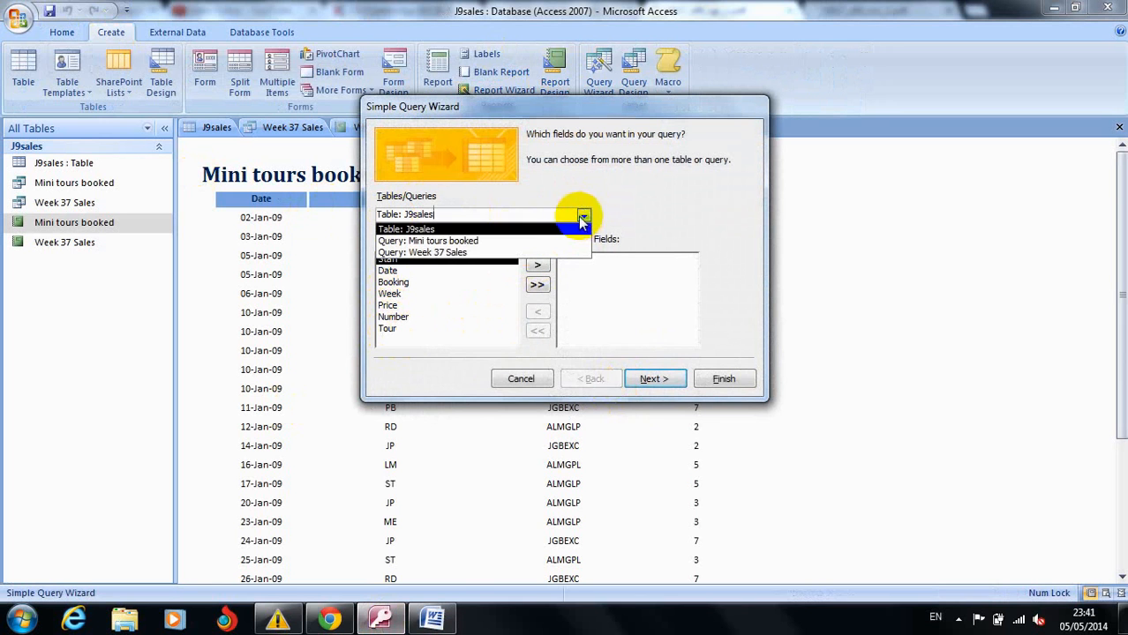
{"action": "left_click", "coordinate": [494, 255]}
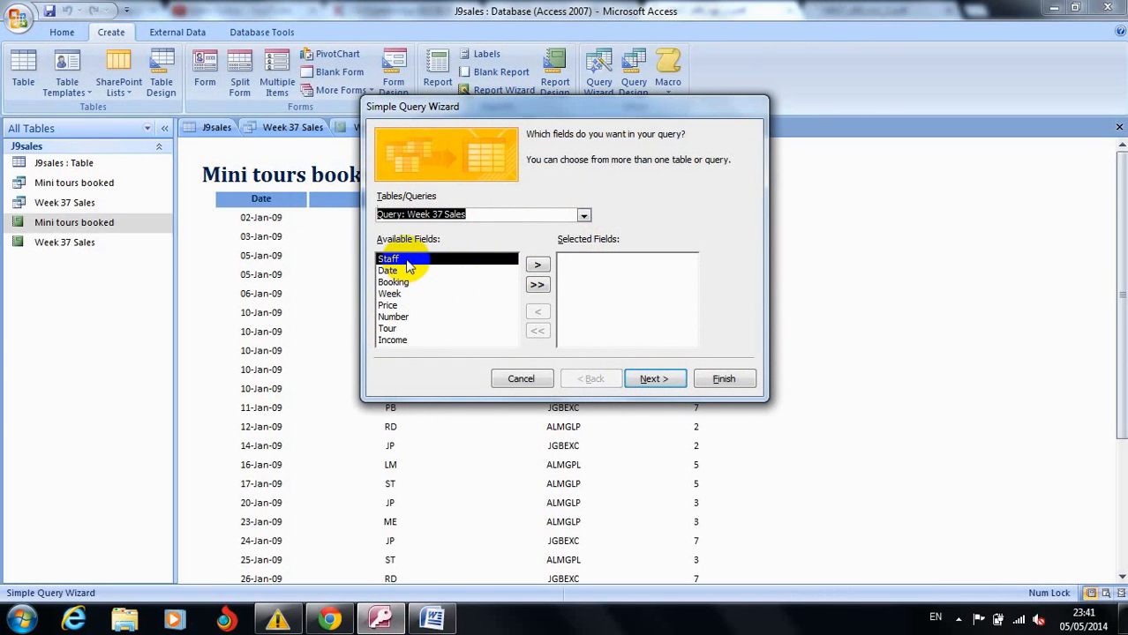
{"action": "left_click", "coordinate": [537, 264]}
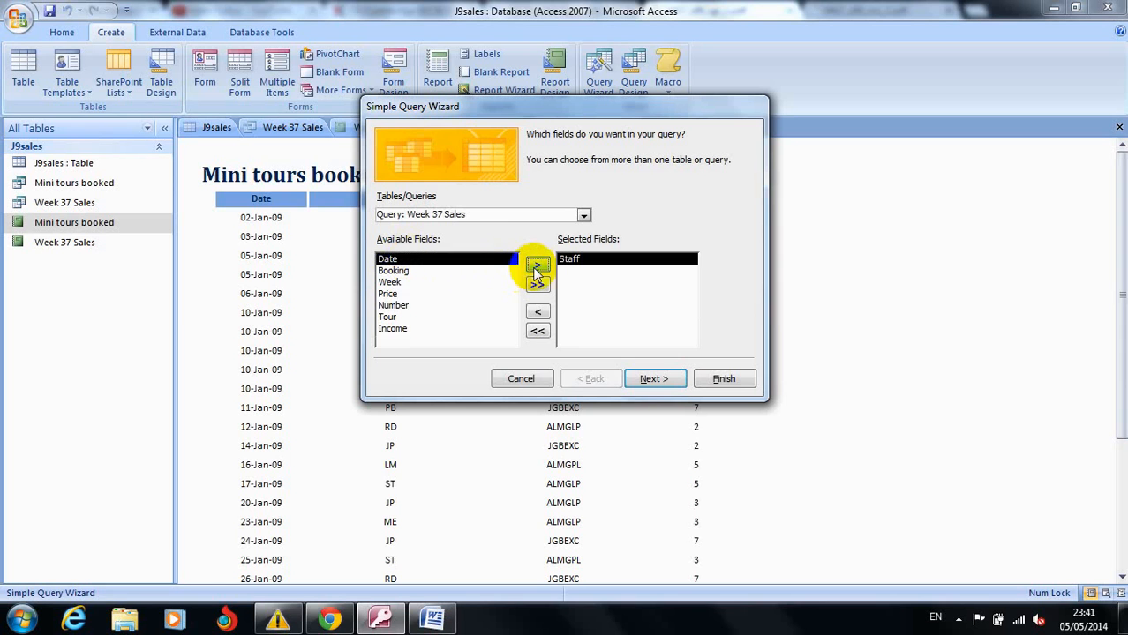
{"action": "left_click", "coordinate": [394, 330]}
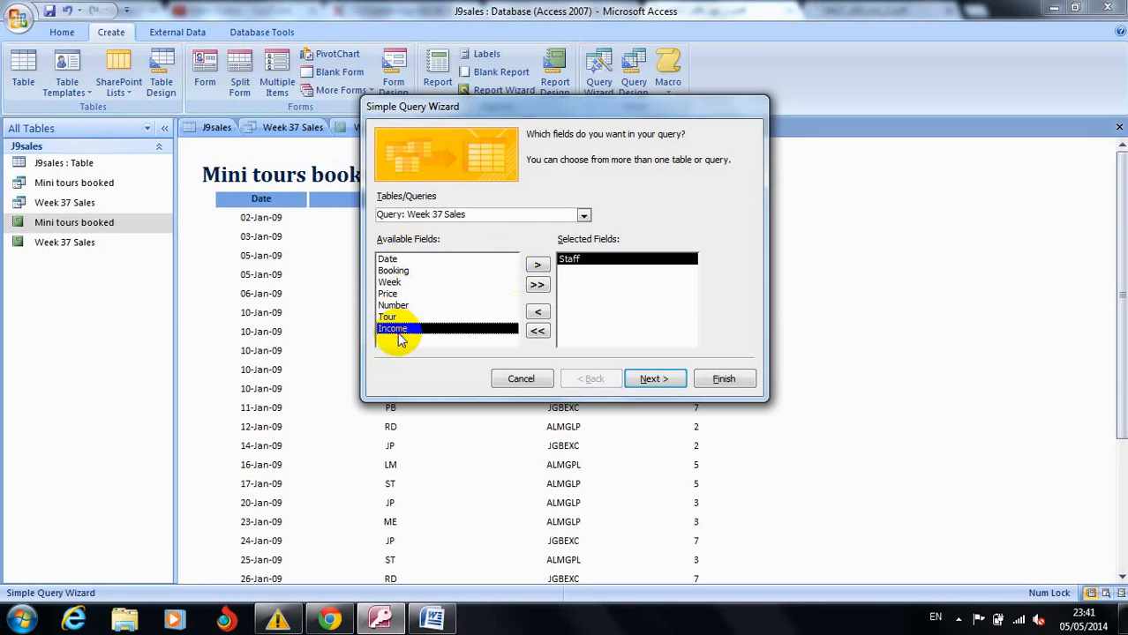
{"action": "left_click", "coordinate": [537, 265]}
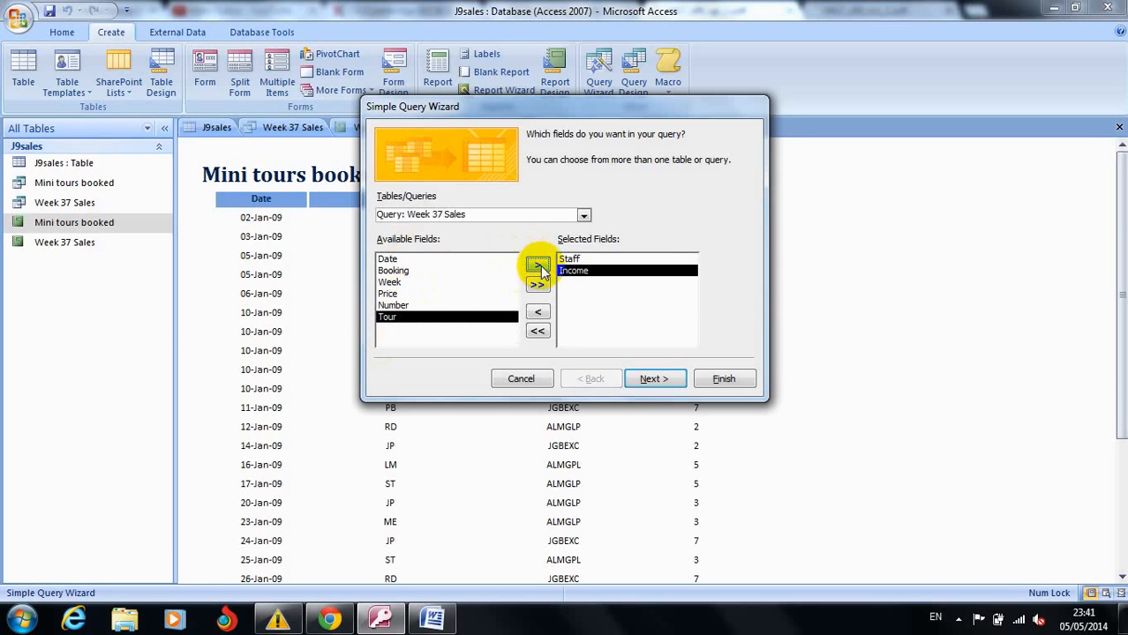
Make the query a summary that sums the Income field and counts the records in Week 37 Sales.
{"action": "left_click", "coordinate": [656, 379]}
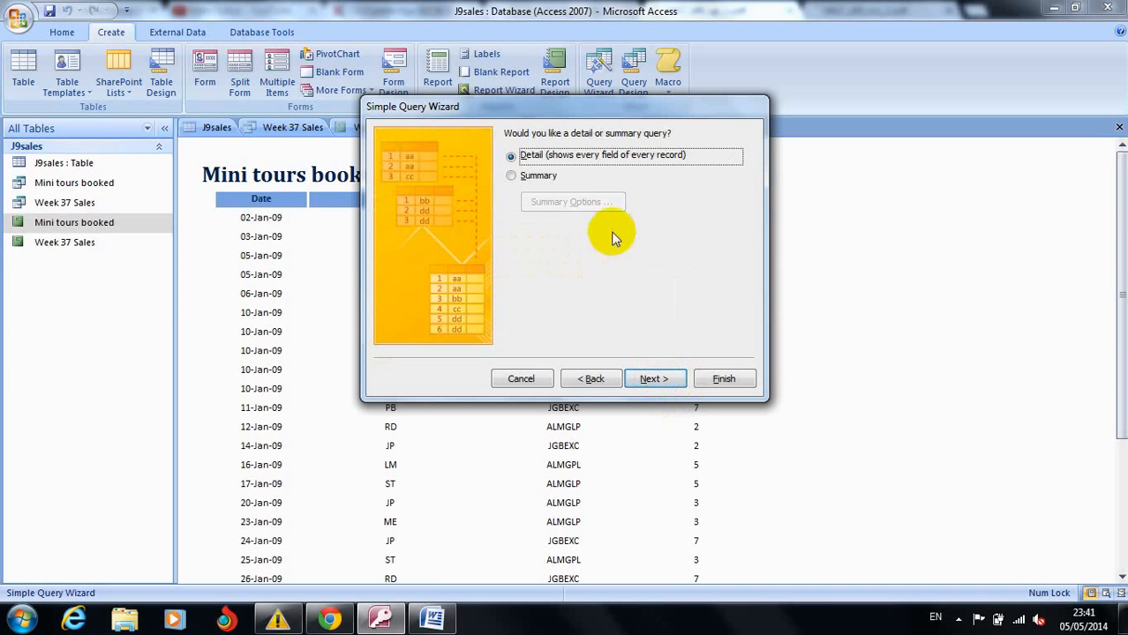
{"action": "left_click", "coordinate": [539, 176]}
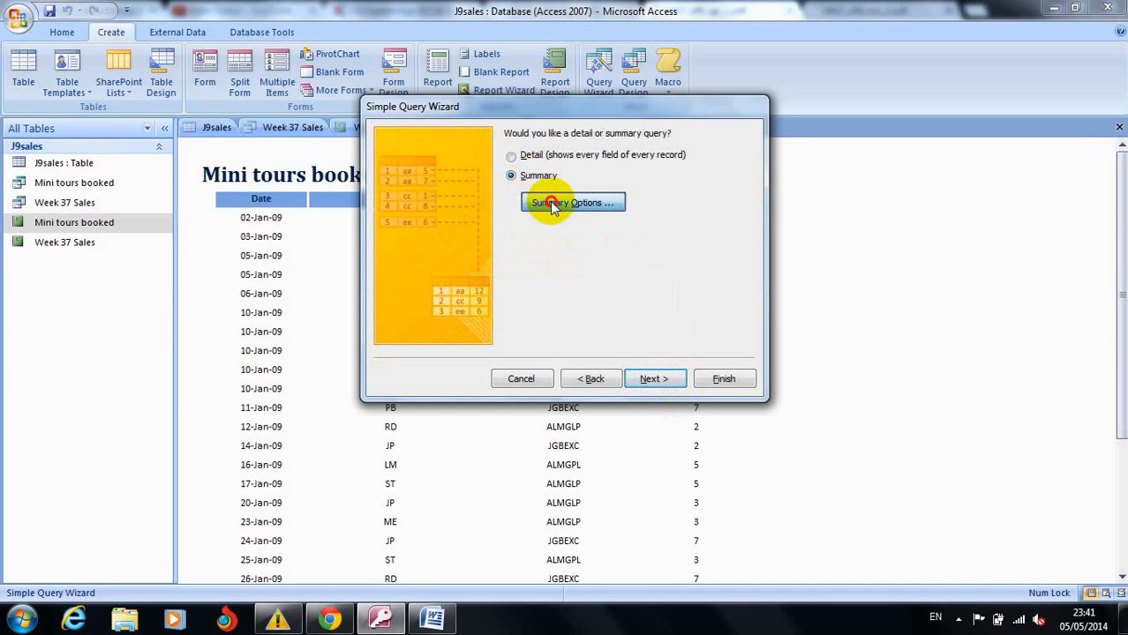
{"action": "left_click", "coordinate": [549, 202]}
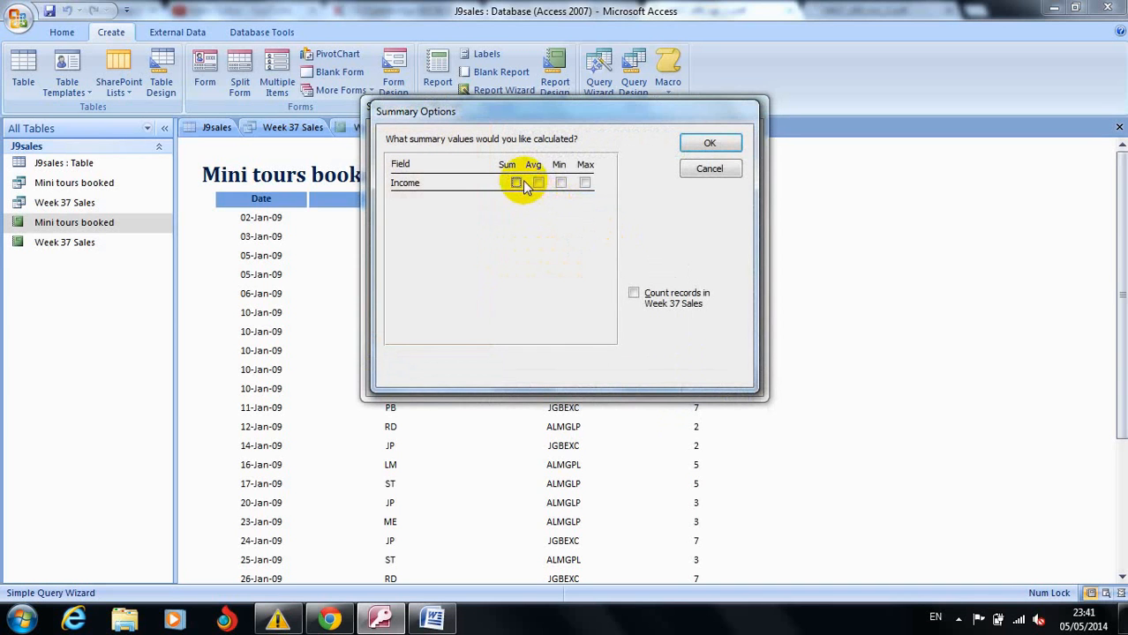
{"action": "left_click", "coordinate": [516, 183]}
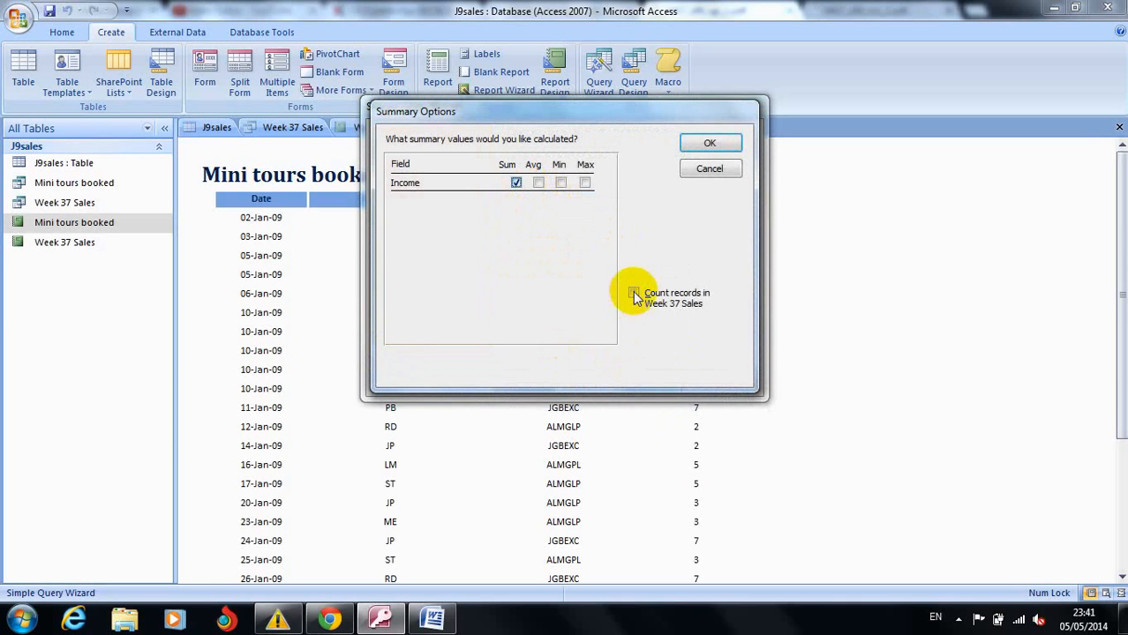
{"action": "left_click", "coordinate": [634, 294]}
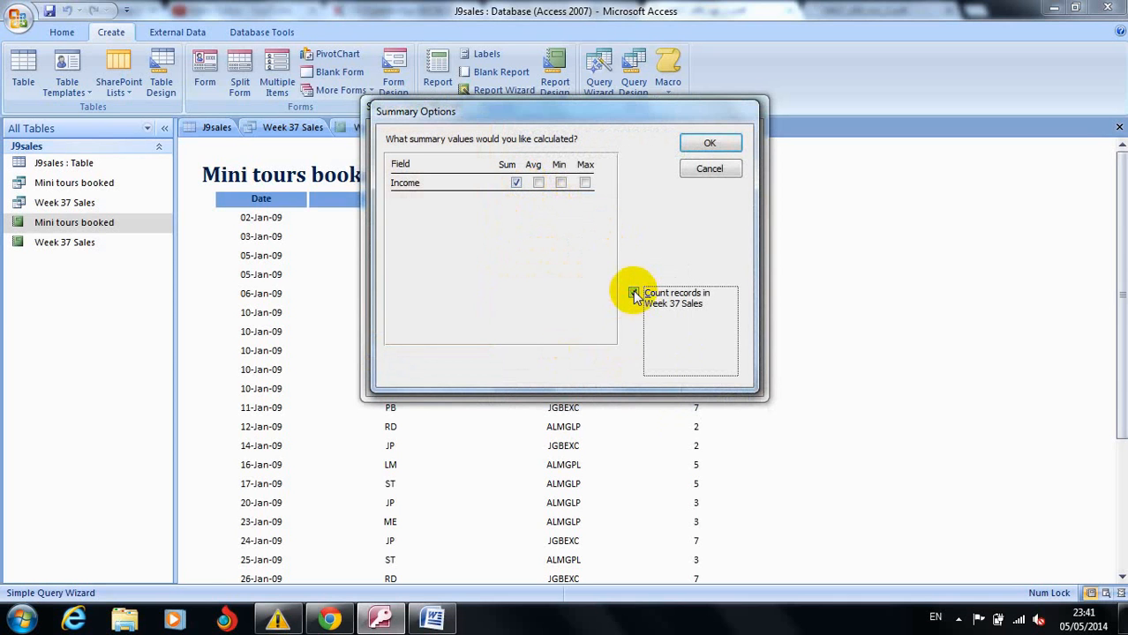
{"action": "left_click", "coordinate": [706, 144]}
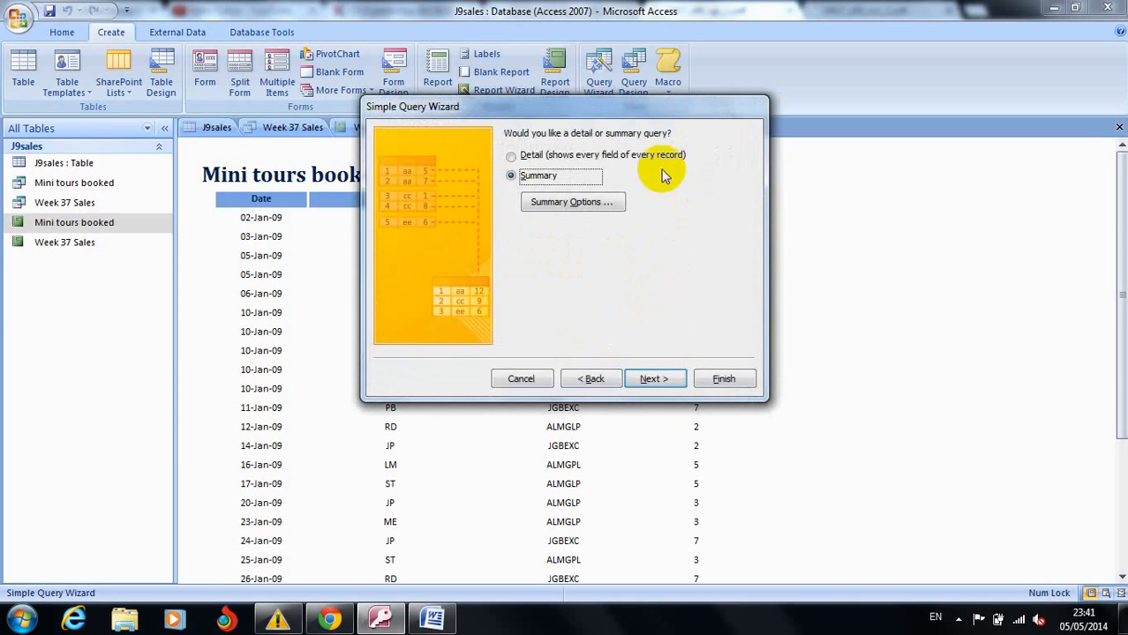
Title the query "Week 37 Sales summery" and create it, opened to view its information.
{"action": "left_click", "coordinate": [650, 378]}
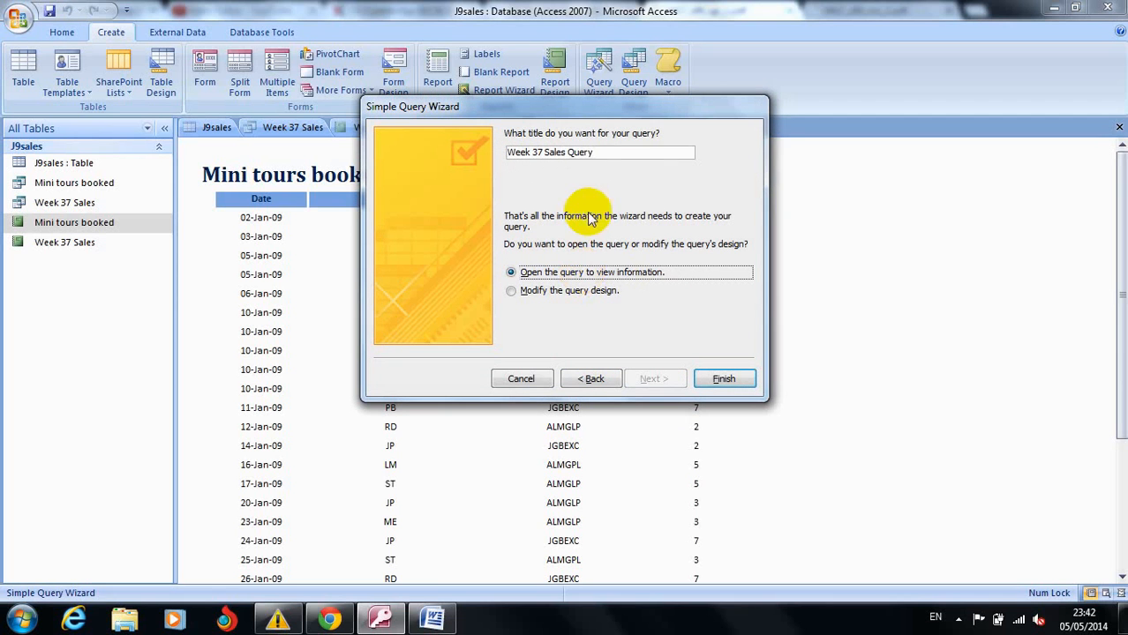
{"action": "left_click", "coordinate": [571, 154]}
{"action": "left_click_drag", "start_coordinate": [570, 154], "coordinate": [589, 154]}
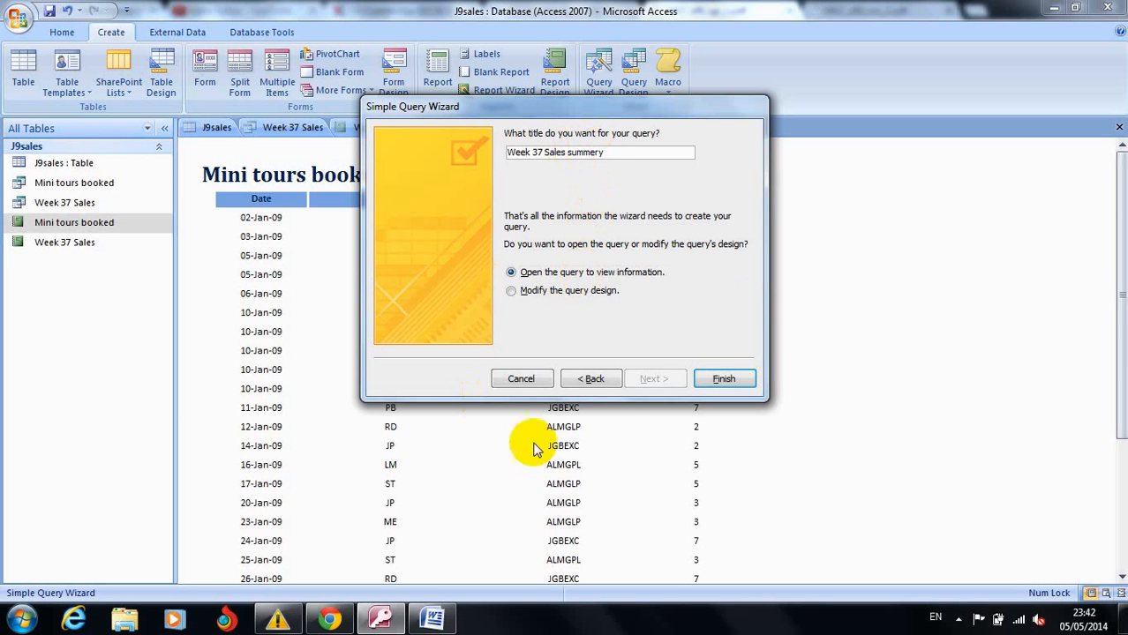
{"action": "left_click", "coordinate": [715, 379]}
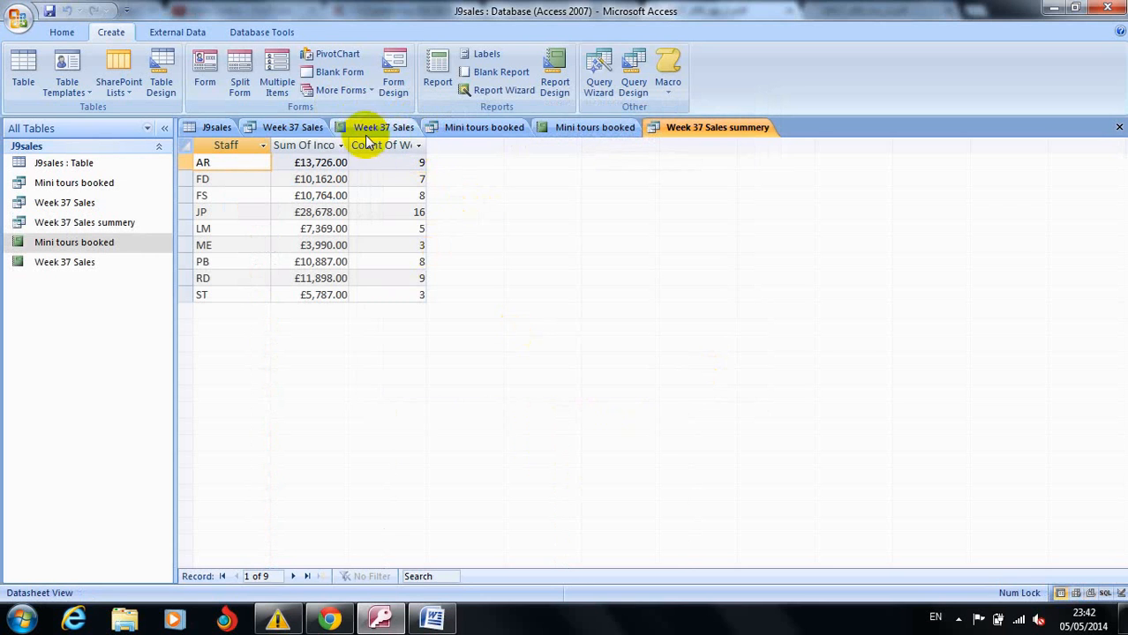
Widen the Count Of Week 37 Sales and Sum Of Income columns so their headings show in full.
{"action": "left_click", "coordinate": [393, 145]}
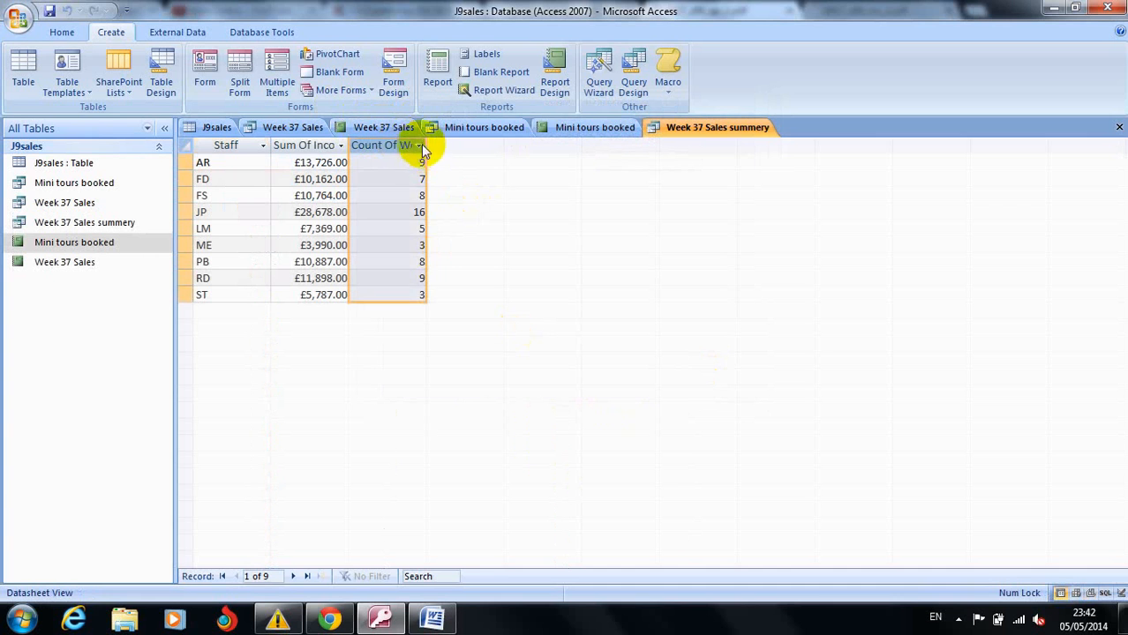
{"action": "left_click_drag", "start_coordinate": [426, 142], "coordinate": [488, 141]}
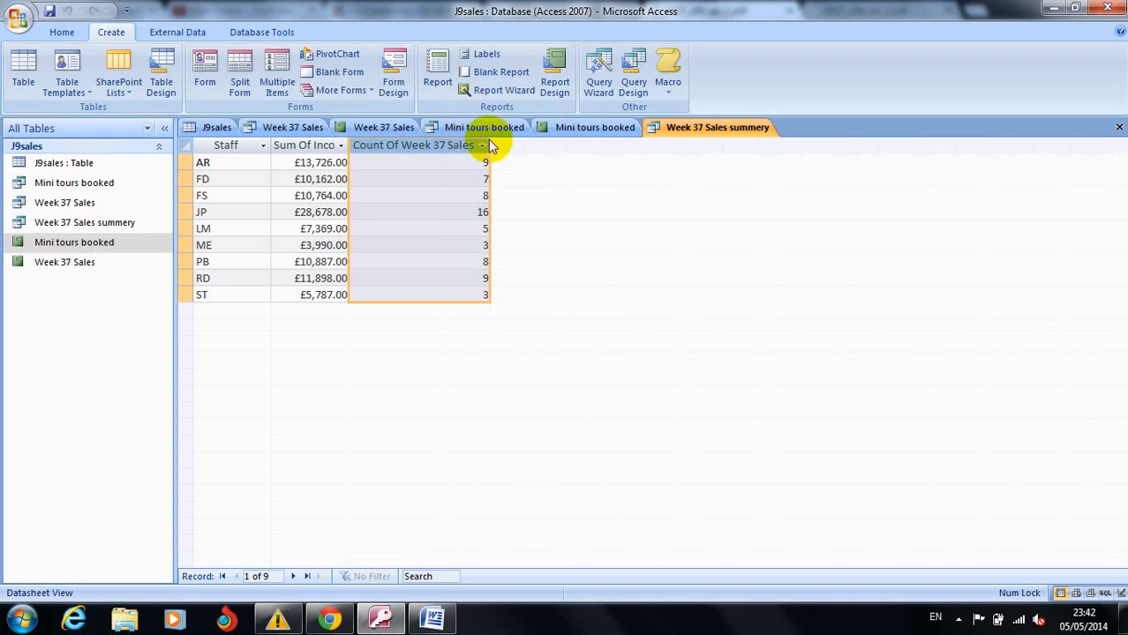
{"action": "left_click", "coordinate": [319, 146]}
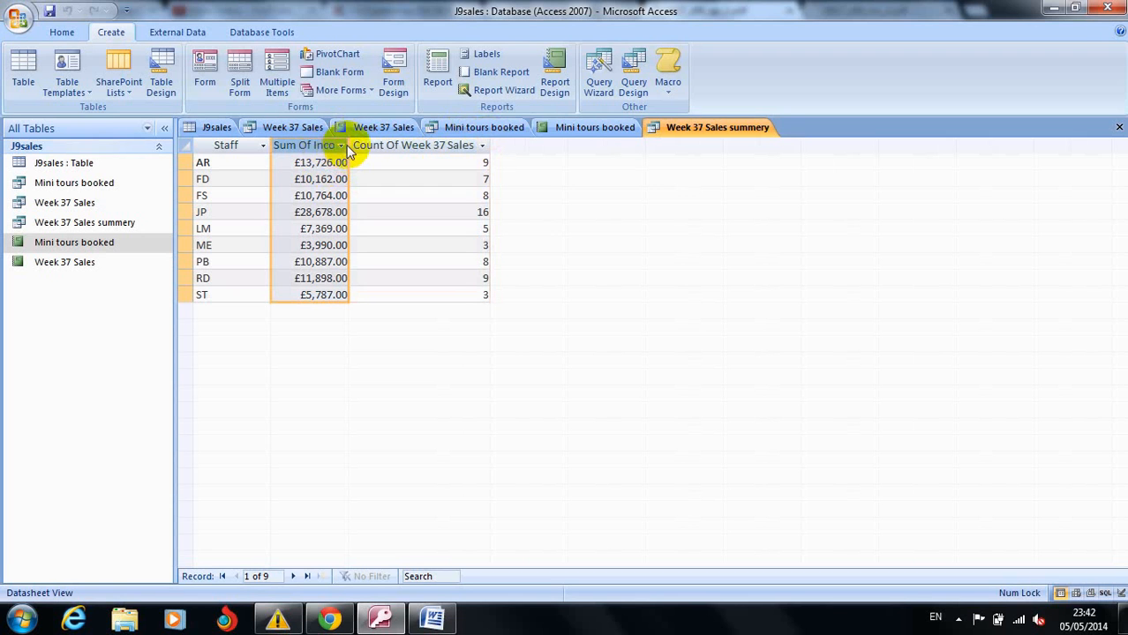
{"action": "left_click_drag", "start_coordinate": [349, 141], "coordinate": [388, 146]}
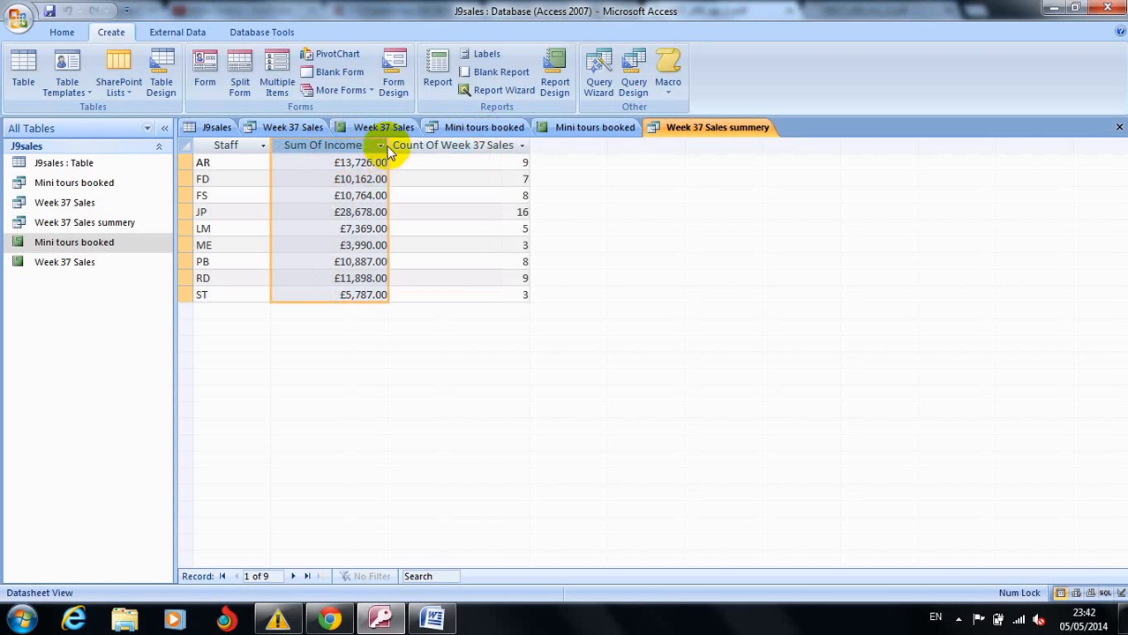
{"action": "left_click_drag", "start_coordinate": [388, 146], "coordinate": [401, 144]}
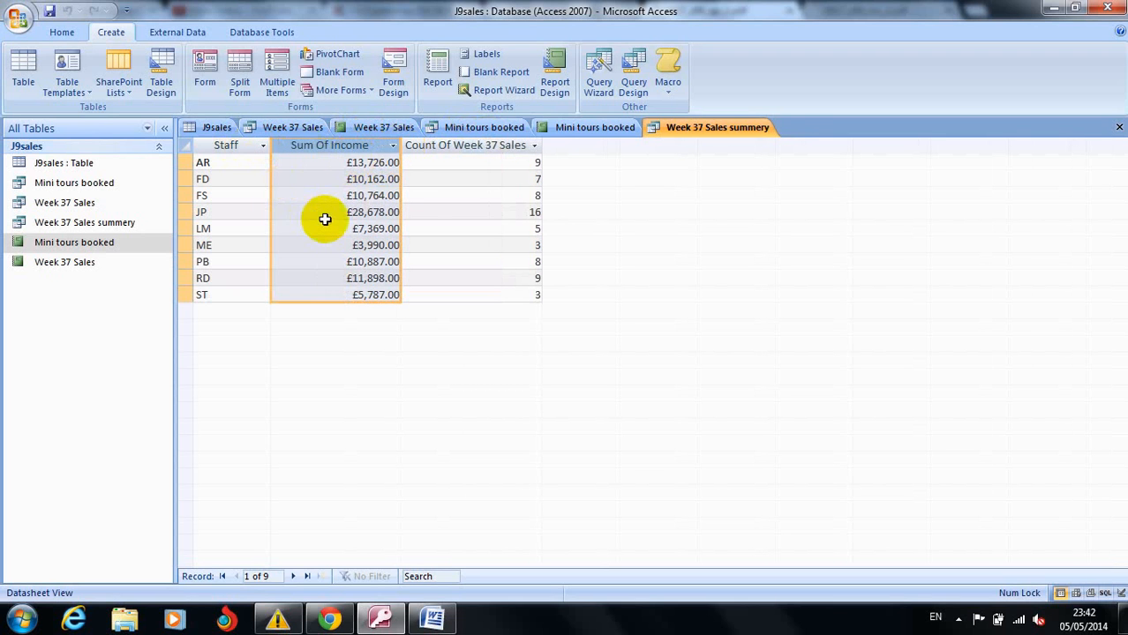
Read questions 46 to 48 of the exam paper in Chrome, check the Word document and return to Access.
{"action": "left_click", "coordinate": [332, 623]}
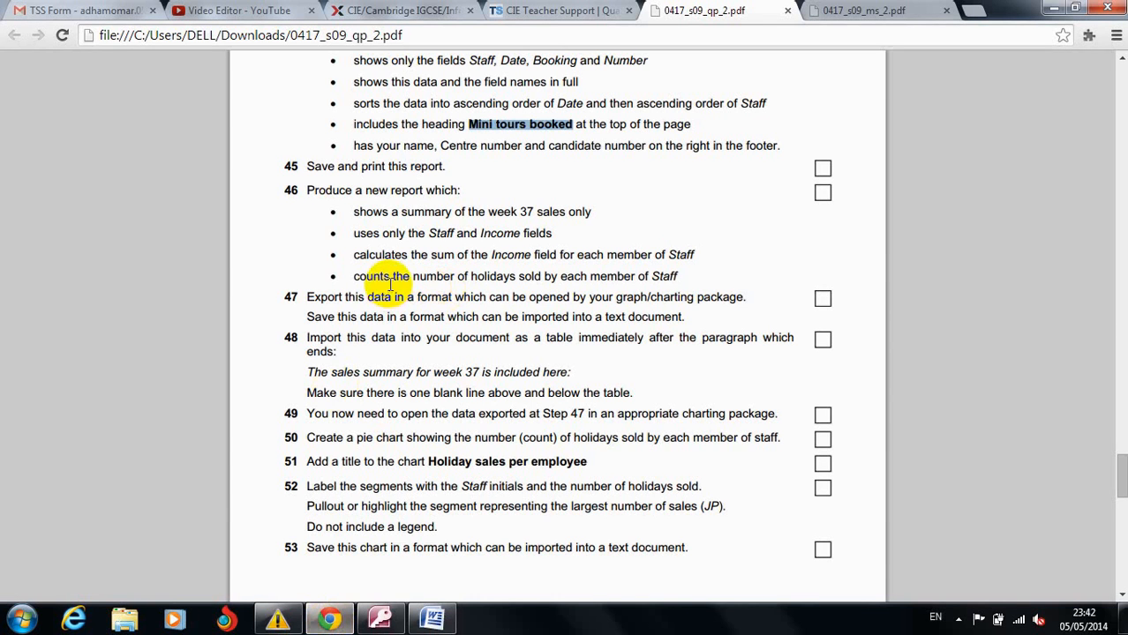
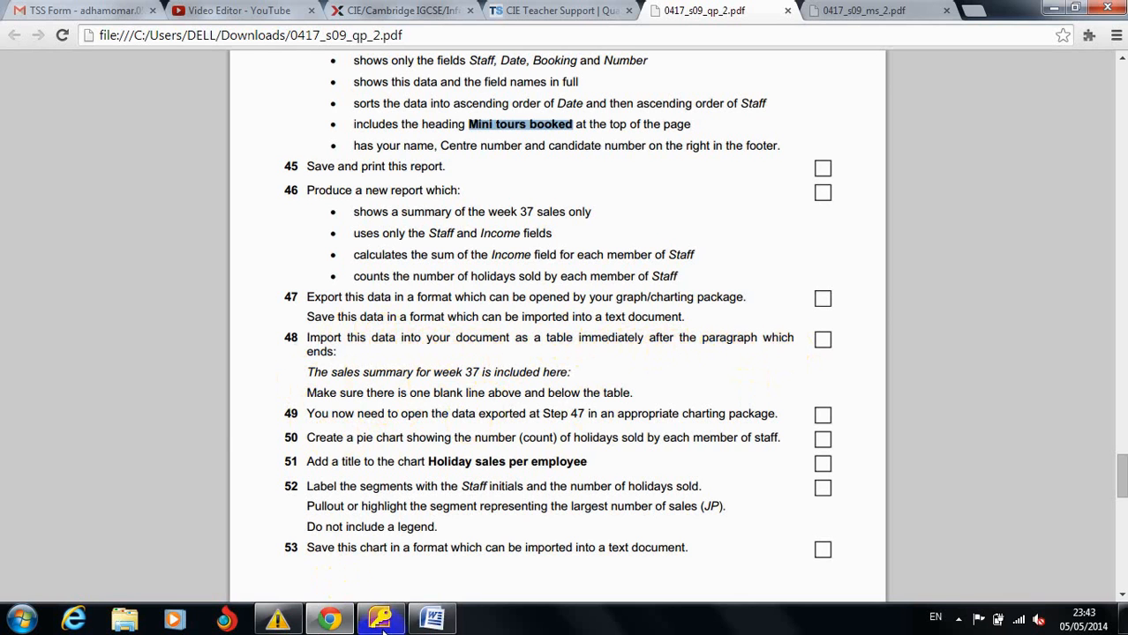
{"action": "mouse_move", "coordinate": [429, 626]}
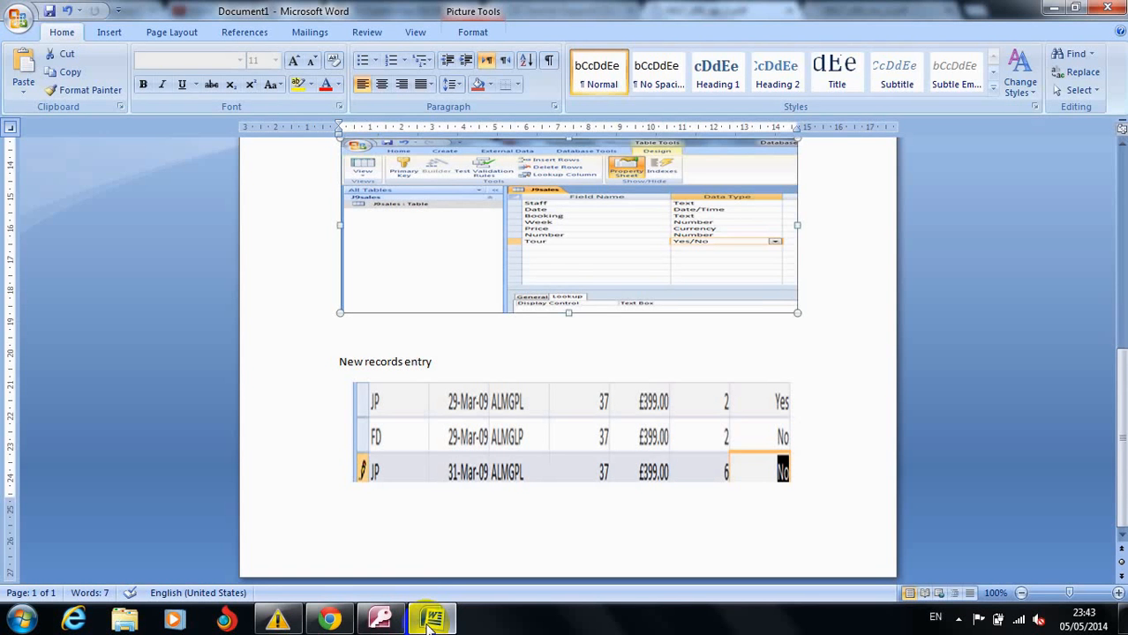
{"action": "left_click", "coordinate": [421, 553]}
{"action": "left_click", "coordinate": [440, 617]}
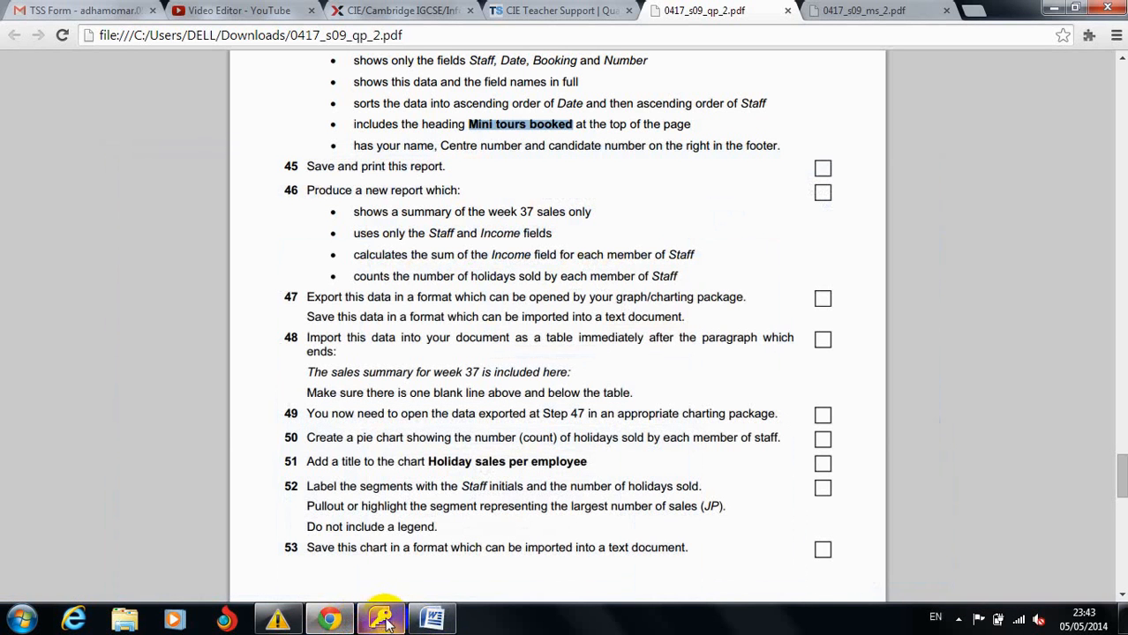
{"action": "left_click", "coordinate": [382, 621]}
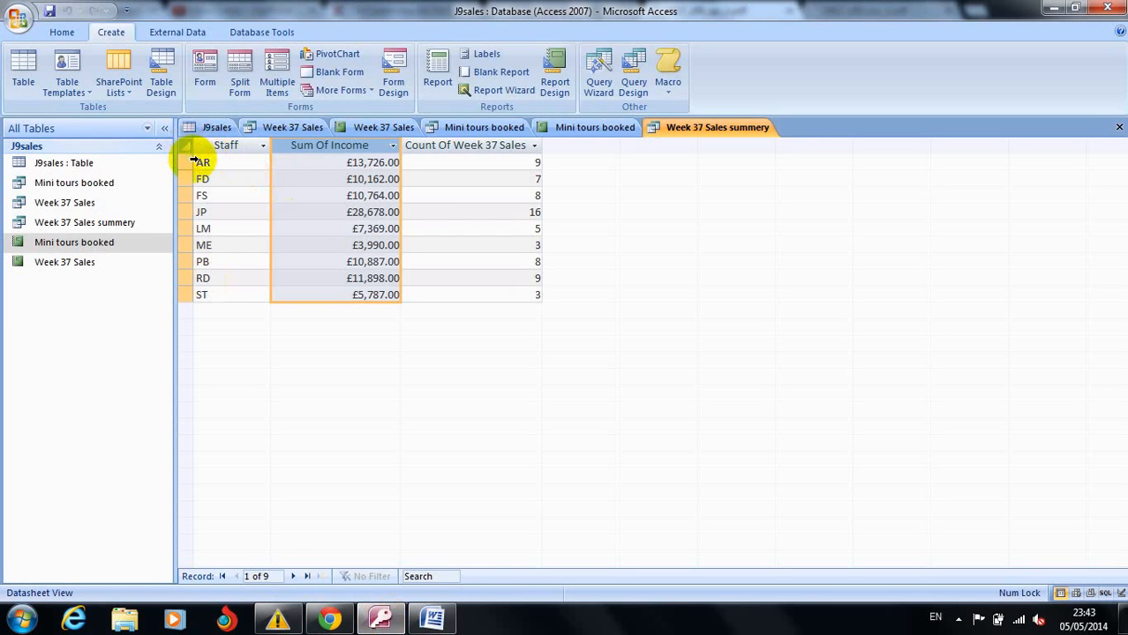
Select and copy the Staff, Sum Of Income and Count Of Week 37 Sales columns of the summary query.
{"action": "left_click_drag", "start_coordinate": [200, 146], "coordinate": [445, 146]}
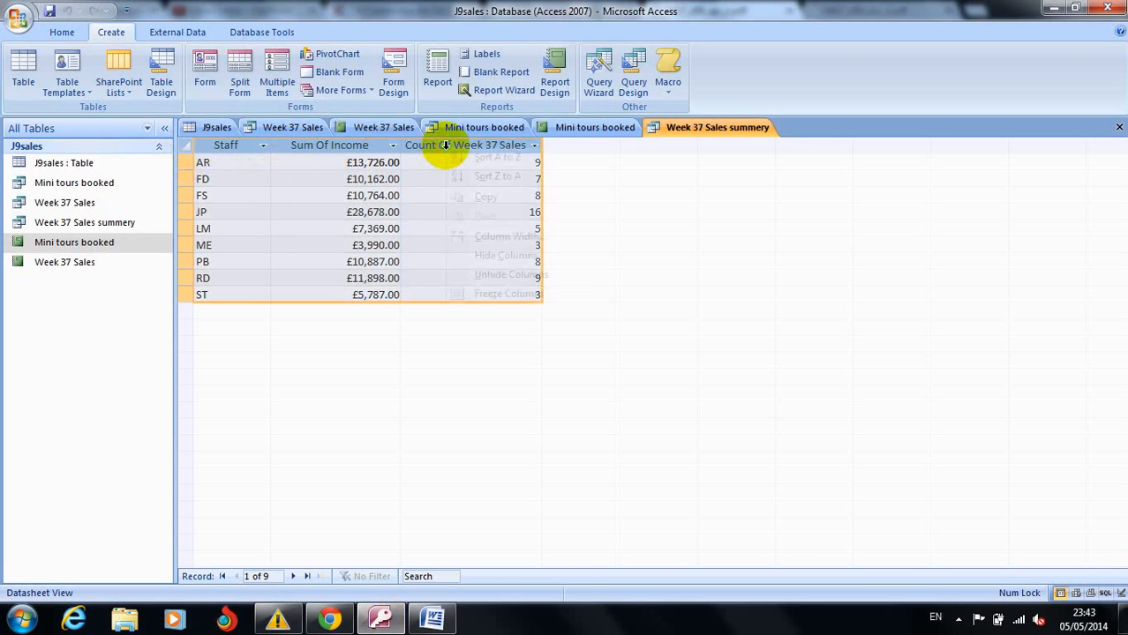
{"action": "right_click", "coordinate": [446, 147]}
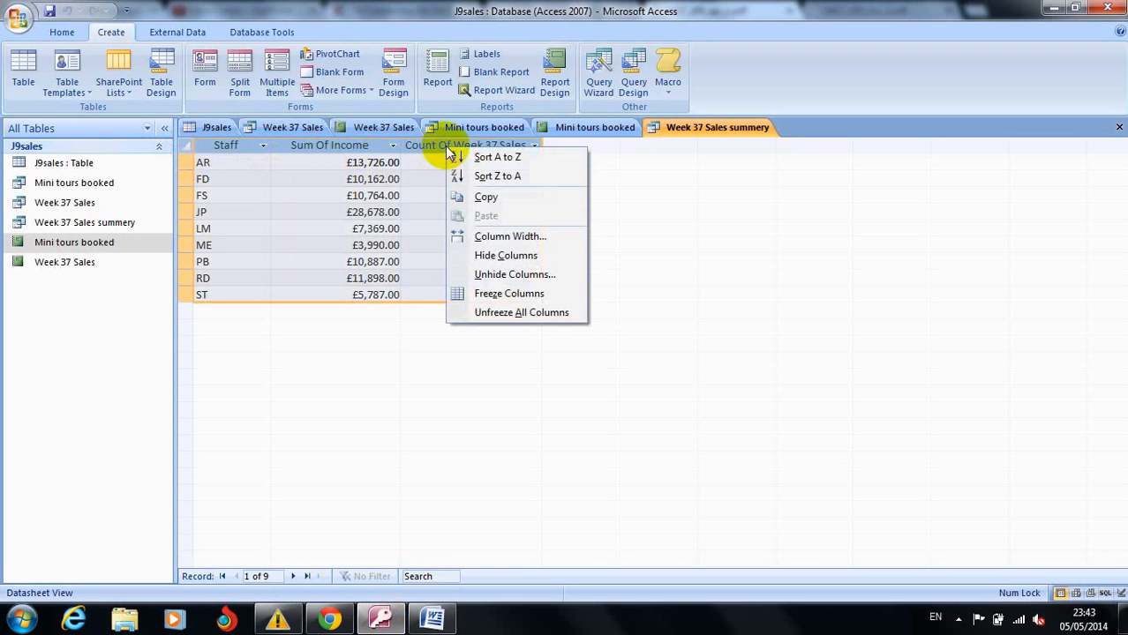
{"action": "left_click", "coordinate": [425, 197]}
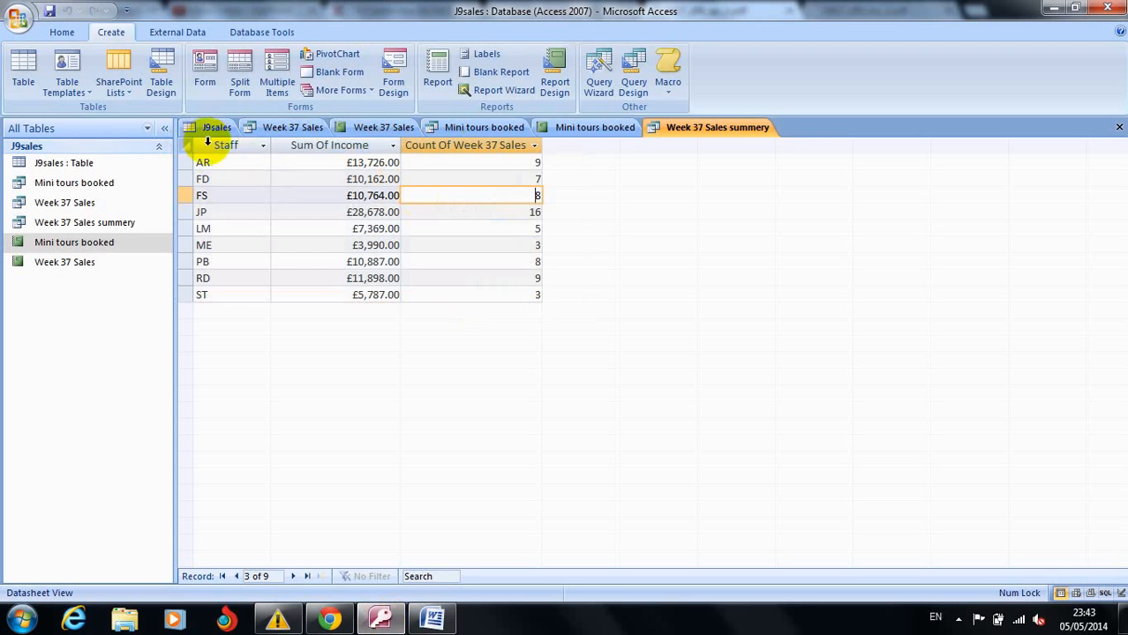
{"action": "left_click_drag", "start_coordinate": [208, 142], "coordinate": [450, 145]}
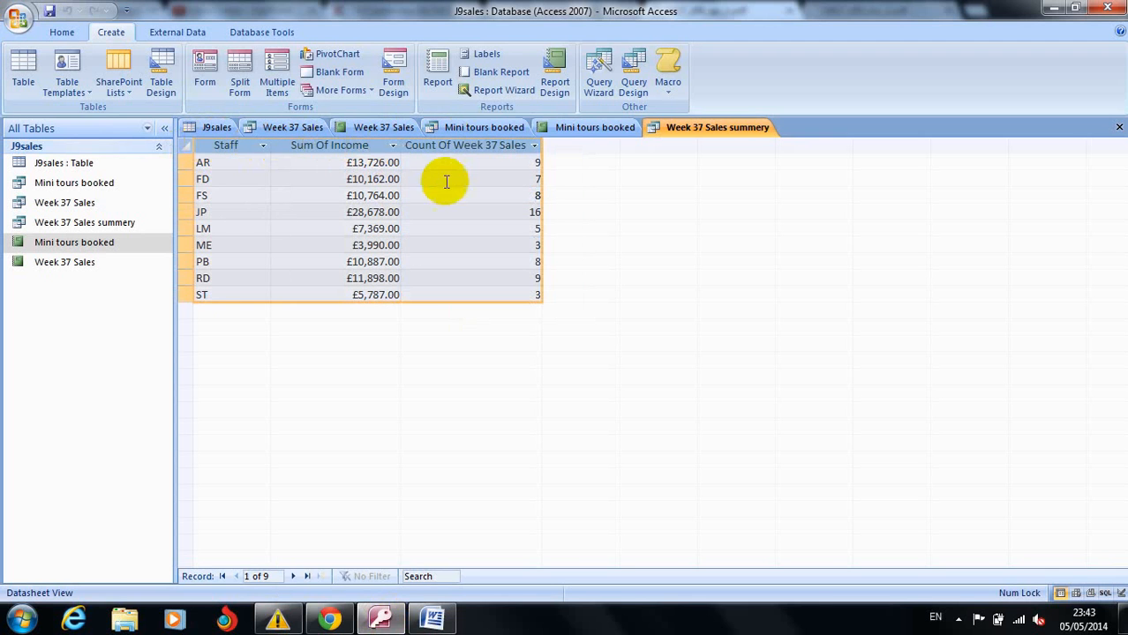
{"action": "right_click", "coordinate": [444, 186]}
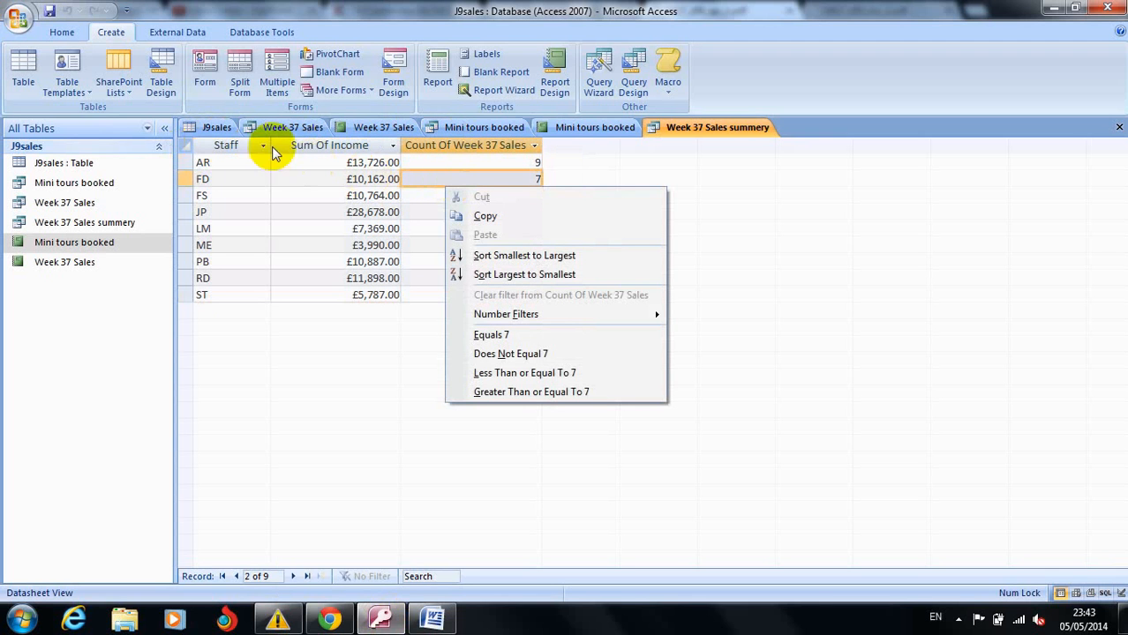
{"action": "left_click", "coordinate": [227, 160]}
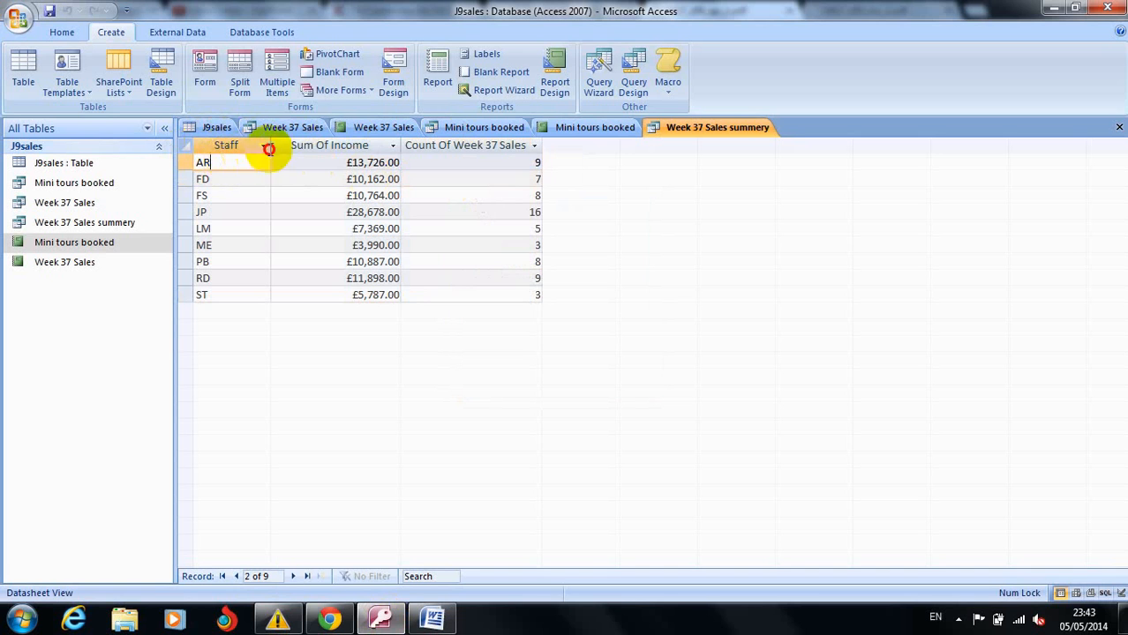
{"action": "left_click", "coordinate": [263, 147]}
{"action": "left_click_drag", "start_coordinate": [263, 147], "coordinate": [455, 152]}
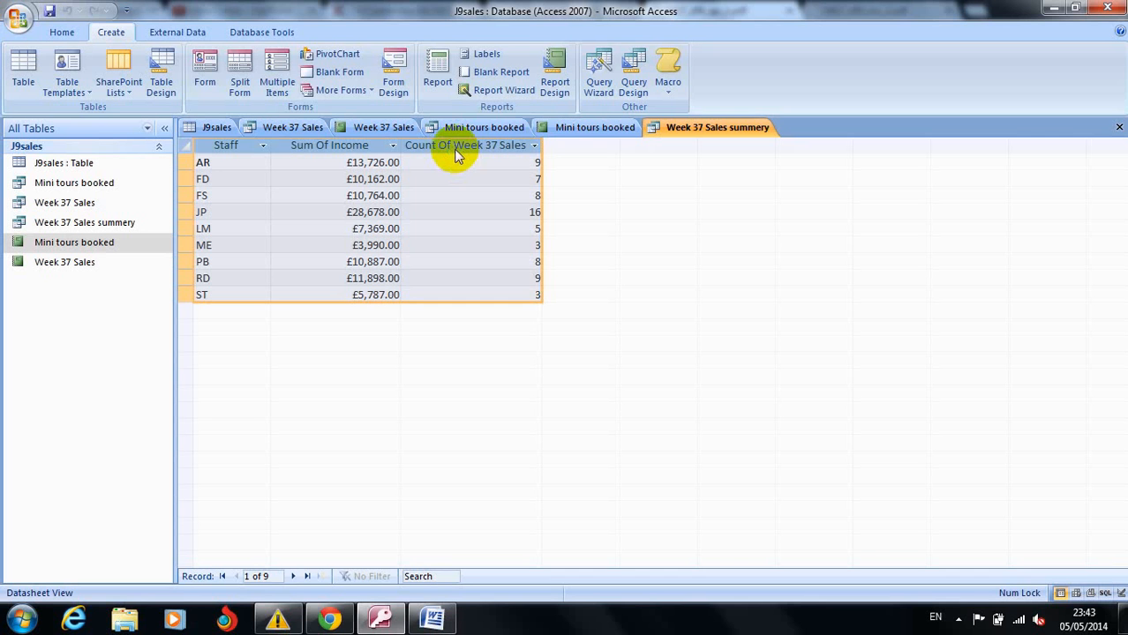
Switch to Word and paste the copied summary table on a new page after the New records entry picture.
{"action": "left_click", "coordinate": [431, 621]}
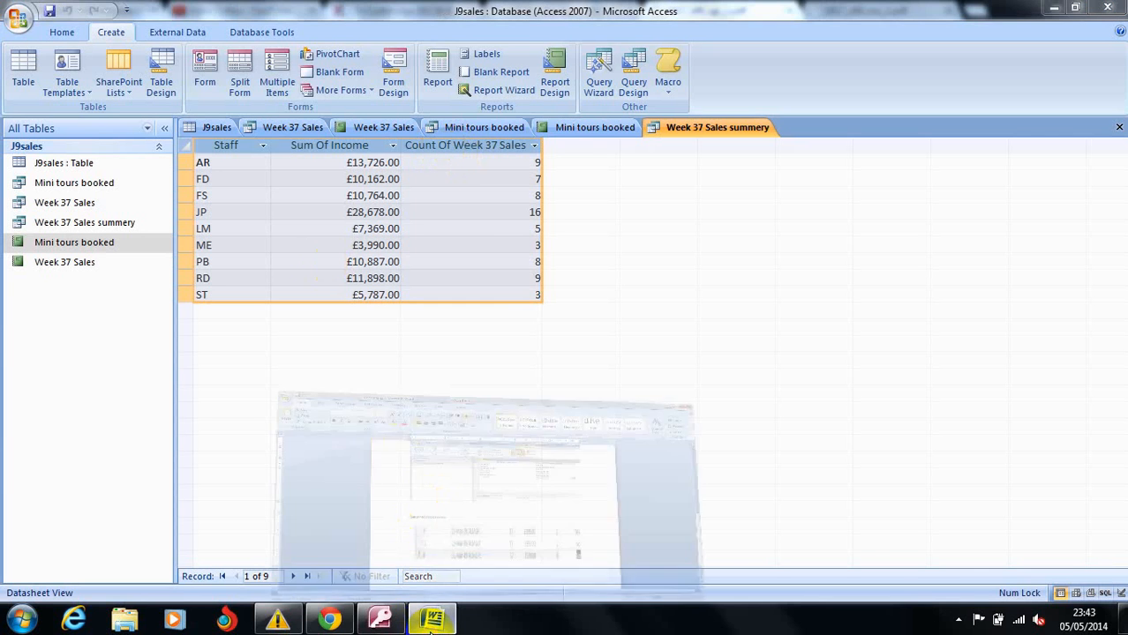
{"action": "double_click", "coordinate": [518, 519]}
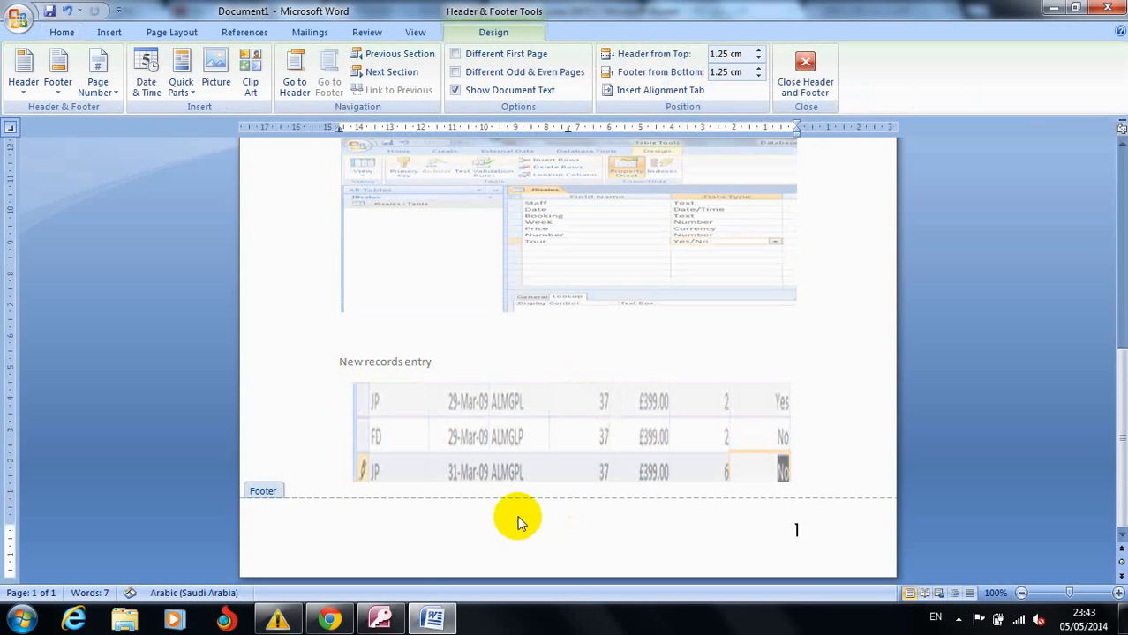
{"action": "double_click", "coordinate": [803, 465]}
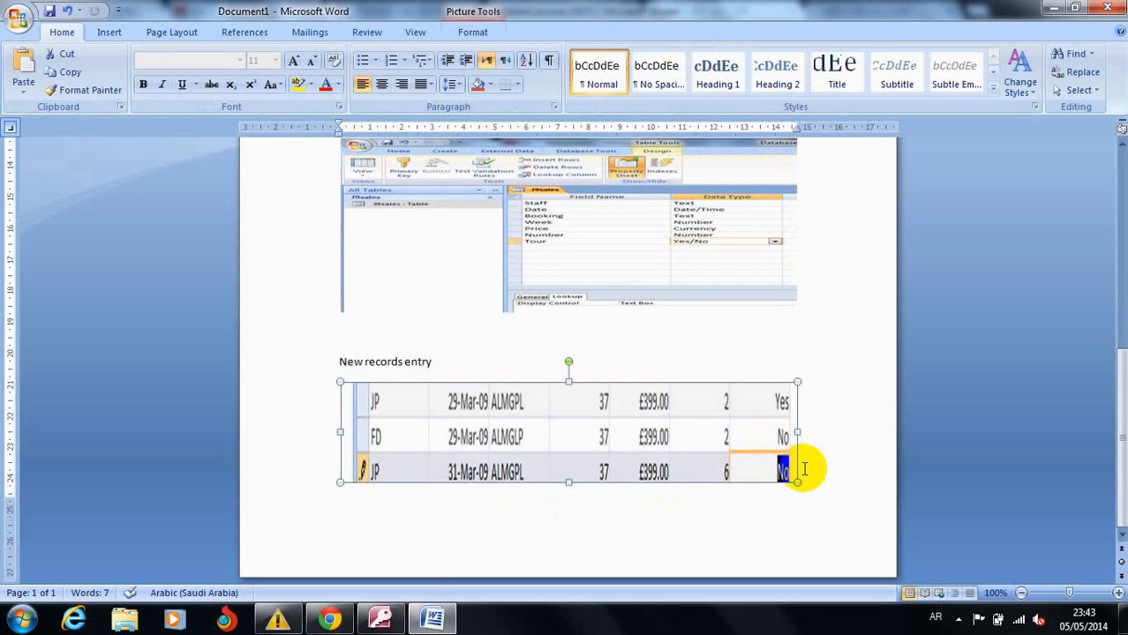
{"action": "scroll", "coordinate": [803, 465], "scroll_direction": "down", "scroll_amount": 3}
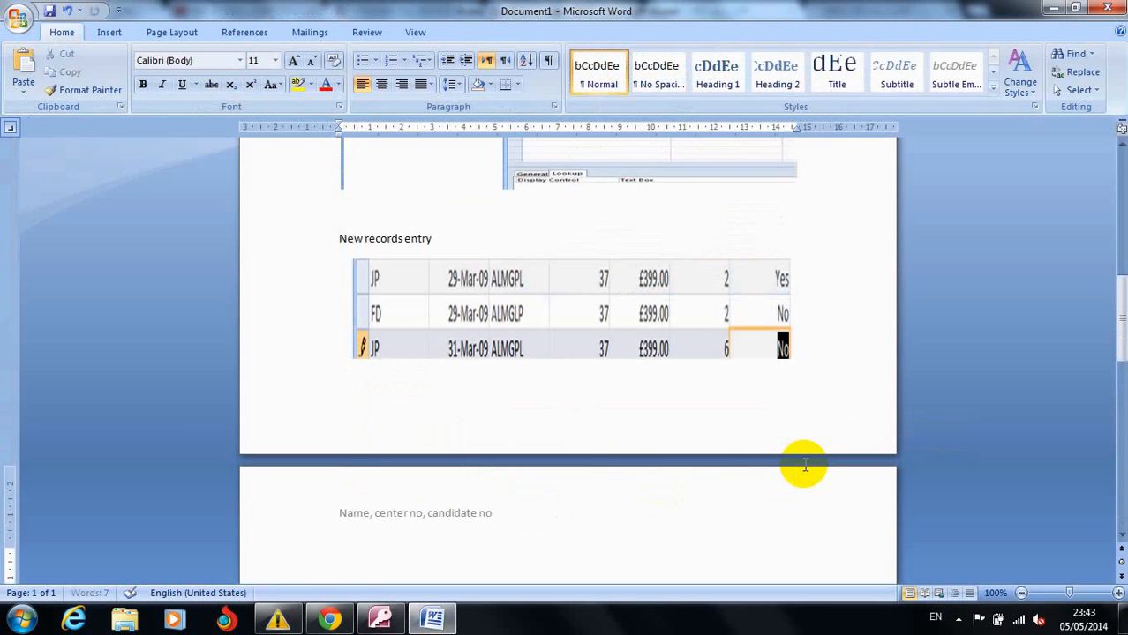
{"action": "key", "text": "ctrl+v"}
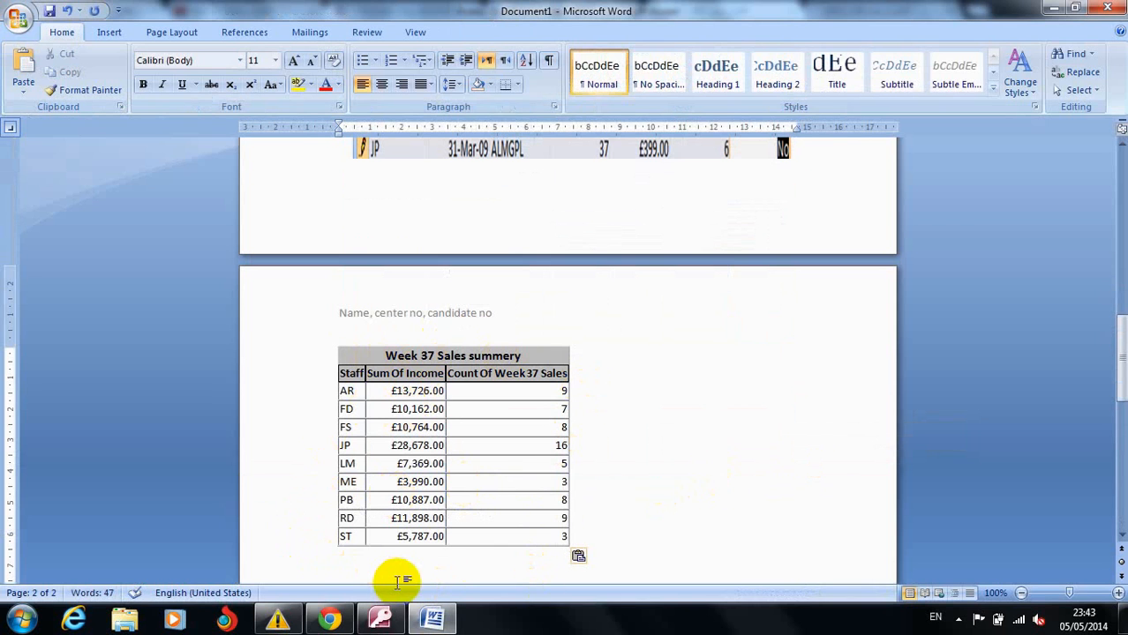
Review the export and charting instructions in questions 47 to 53 in Chrome, and switch back to Access.
{"action": "mouse_move", "coordinate": [382, 620]}
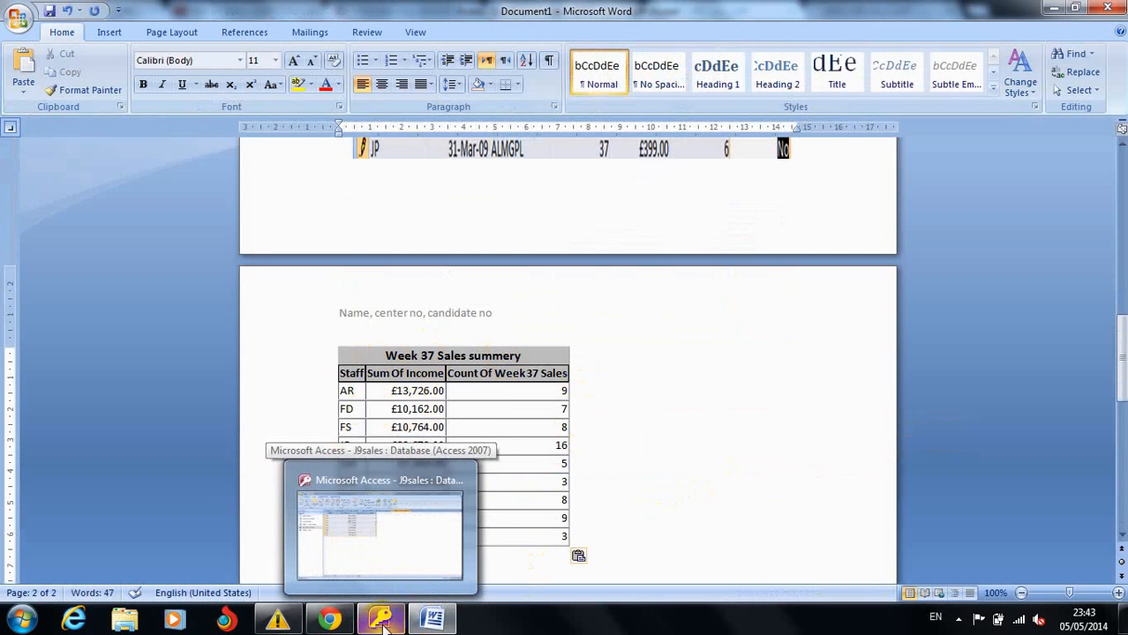
{"action": "mouse_move", "coordinate": [432, 620]}
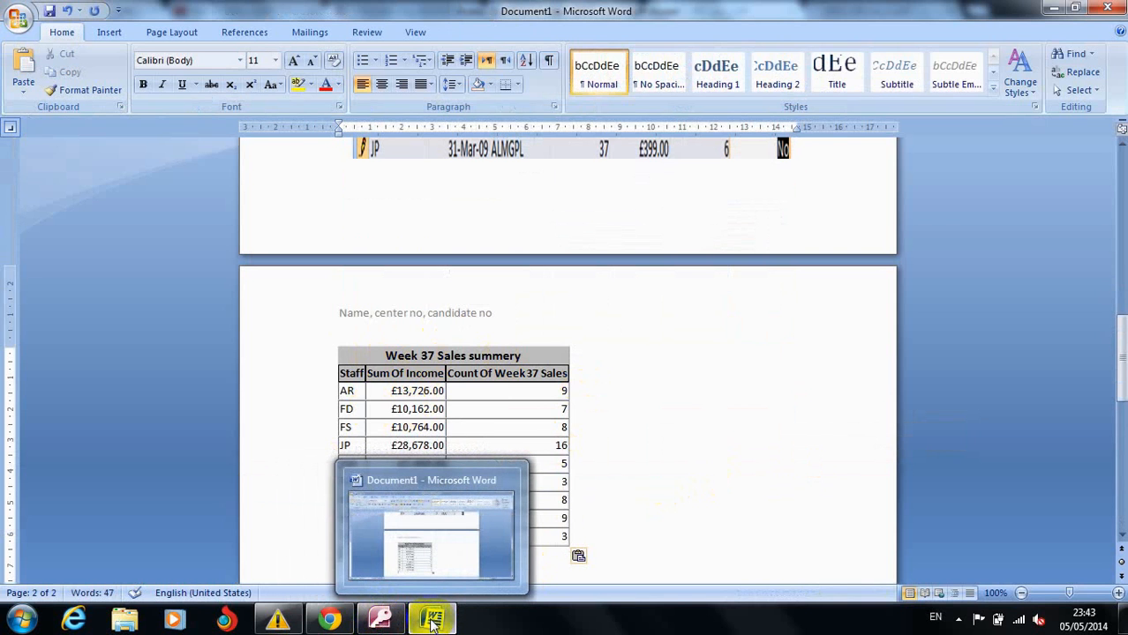
{"action": "left_click", "coordinate": [328, 621]}
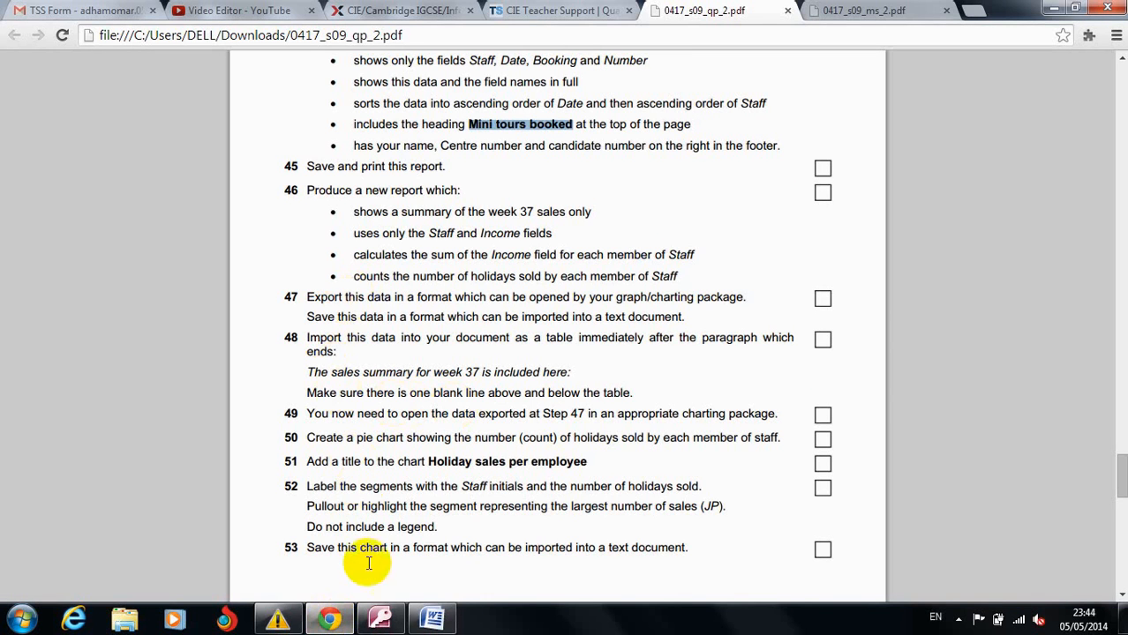
{"action": "left_click", "coordinate": [380, 619]}
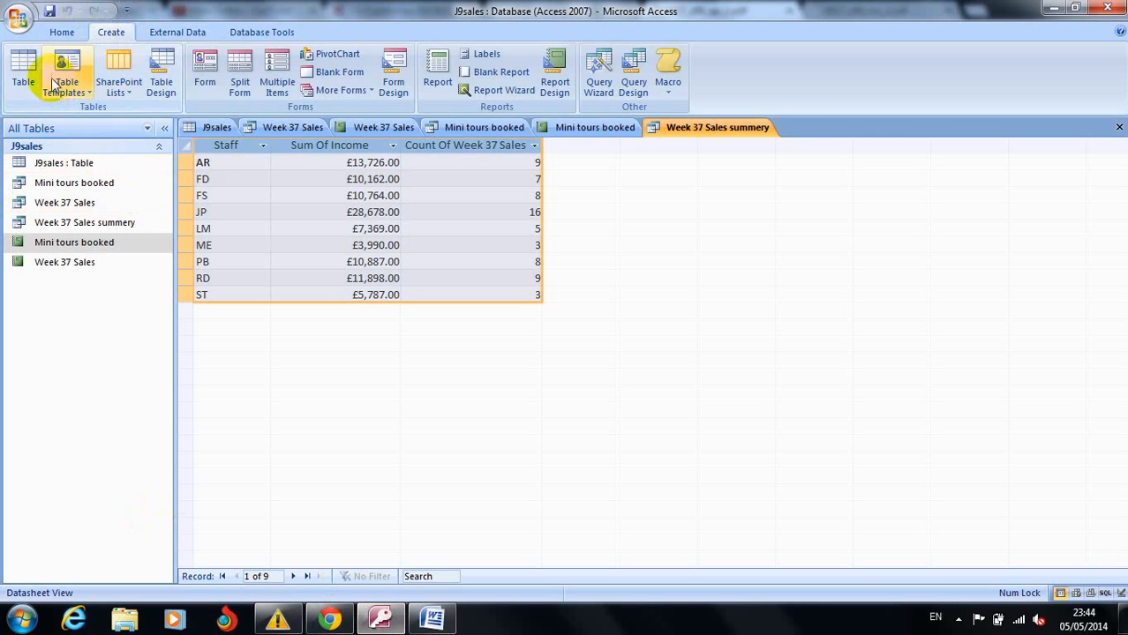
Export the Week 37 Sales summery query as an Excel Workbook (*.xlsx) to E:\ICT\0417_s09_sf_2, without saving the export steps.
{"action": "left_click", "coordinate": [175, 32]}
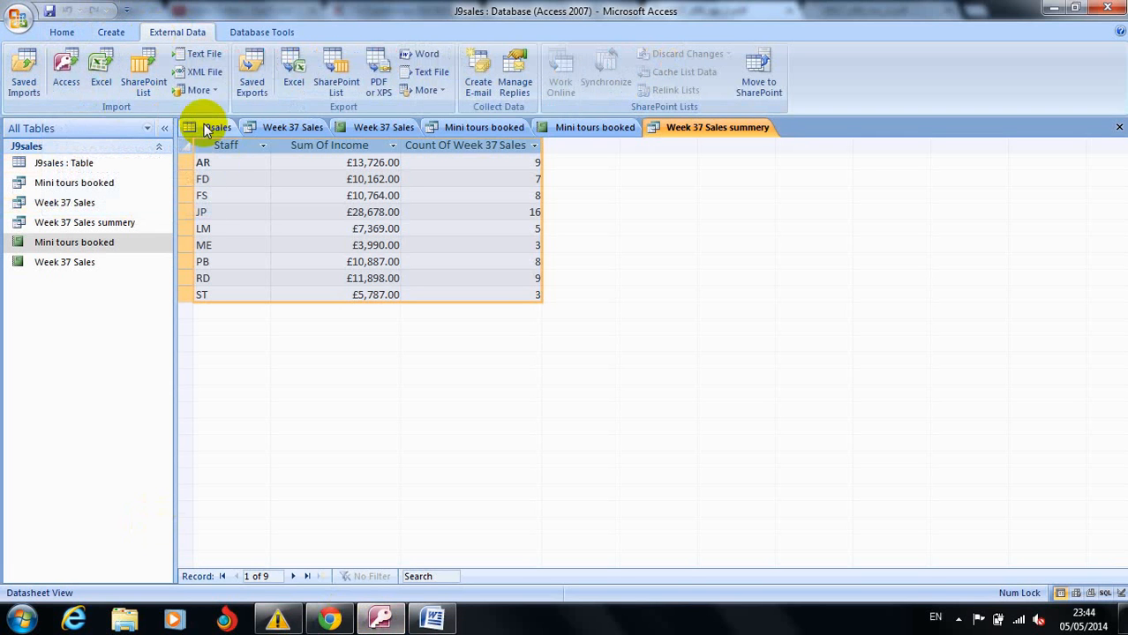
{"action": "left_click", "coordinate": [294, 70]}
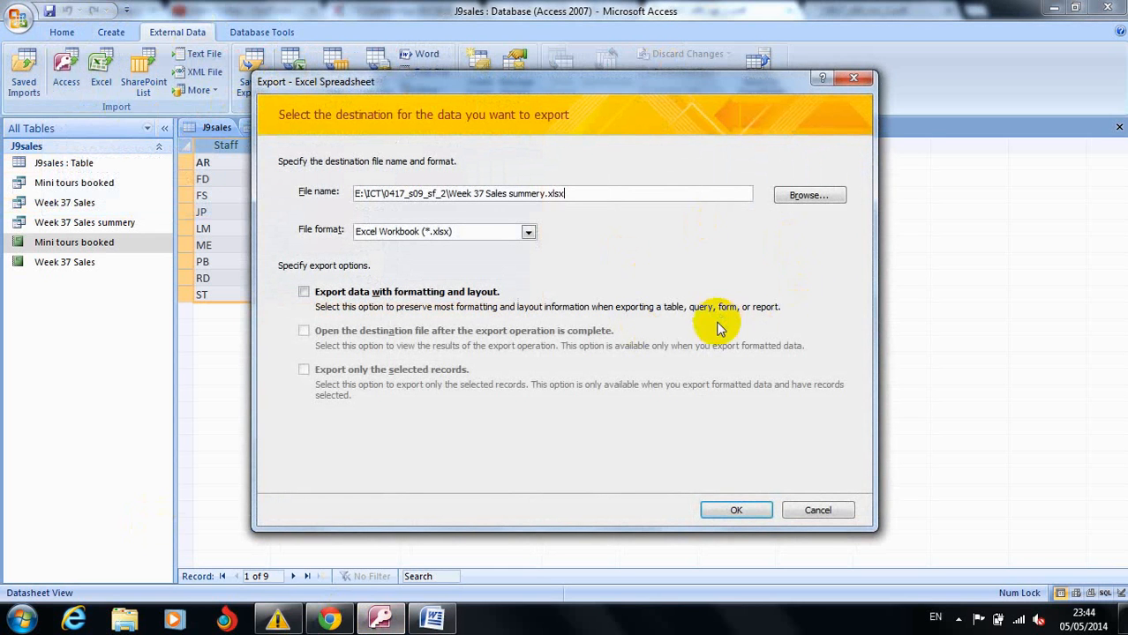
{"action": "left_click", "coordinate": [738, 512]}
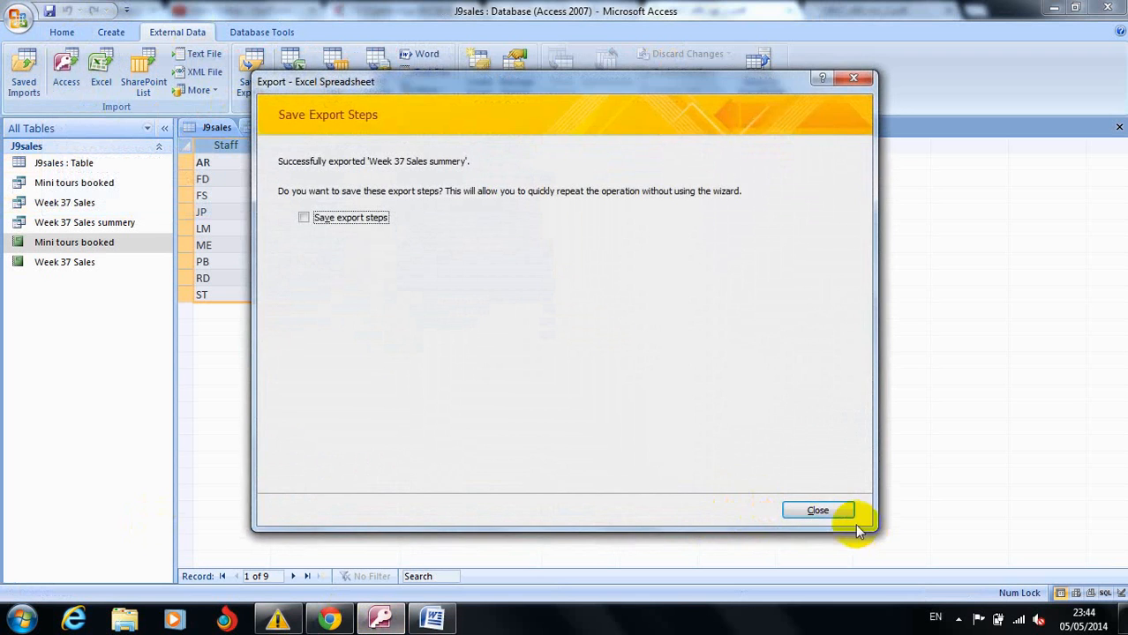
{"action": "left_click", "coordinate": [820, 511]}
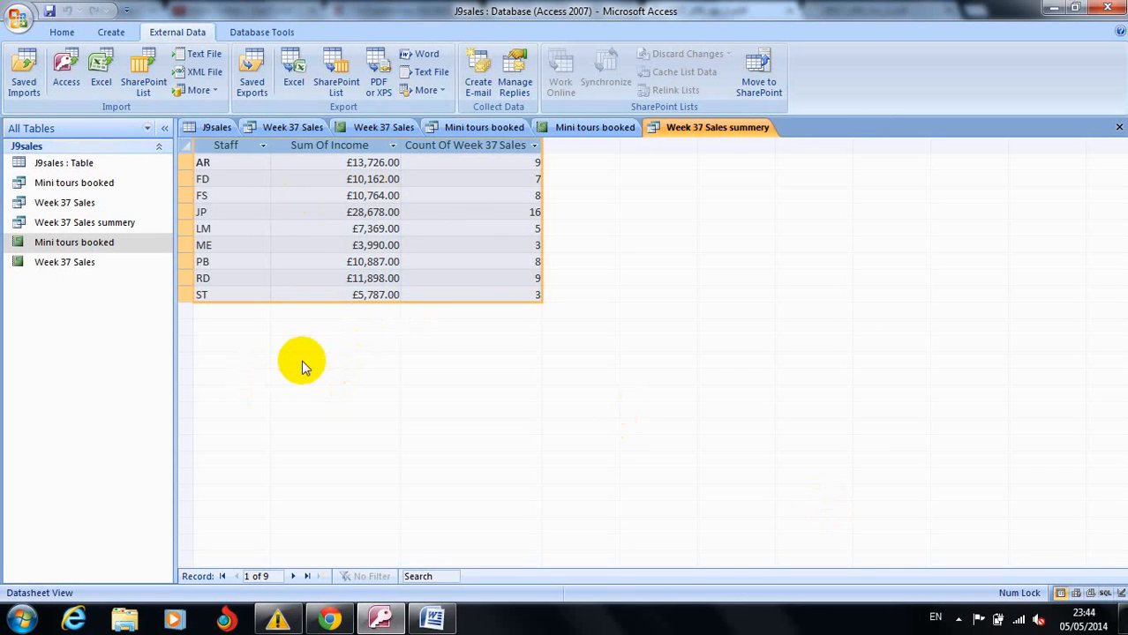
Open the exported Week 37 Sales summery workbook from the 0417_s09_sf_2 folder under ICT on drive E.
{"action": "left_click", "coordinate": [125, 621]}
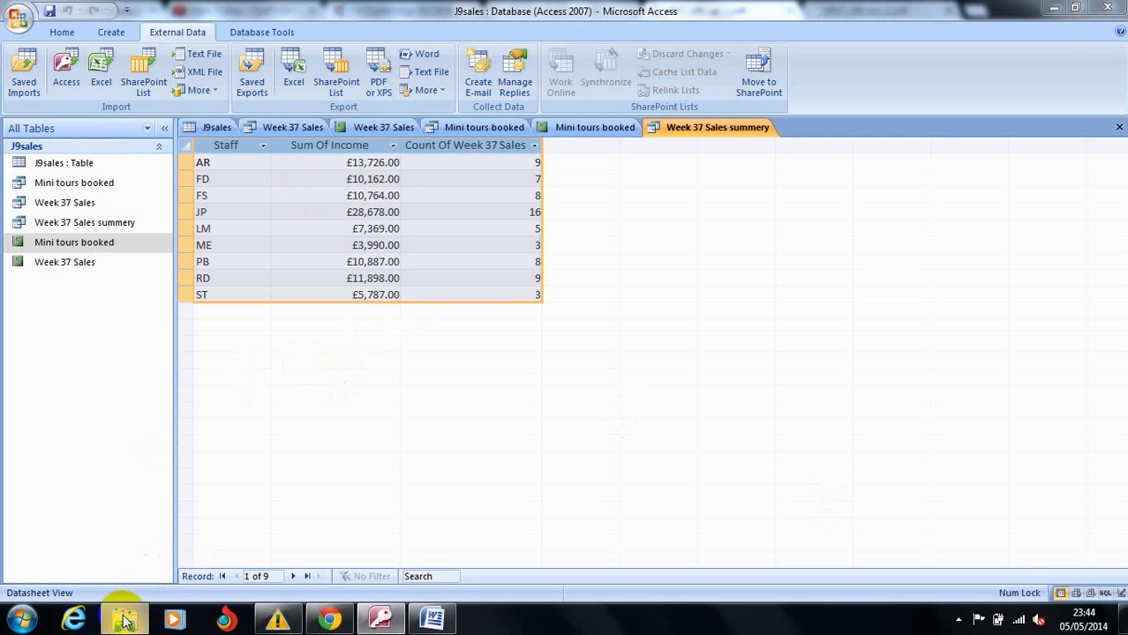
{"action": "left_click", "coordinate": [777, 394]}
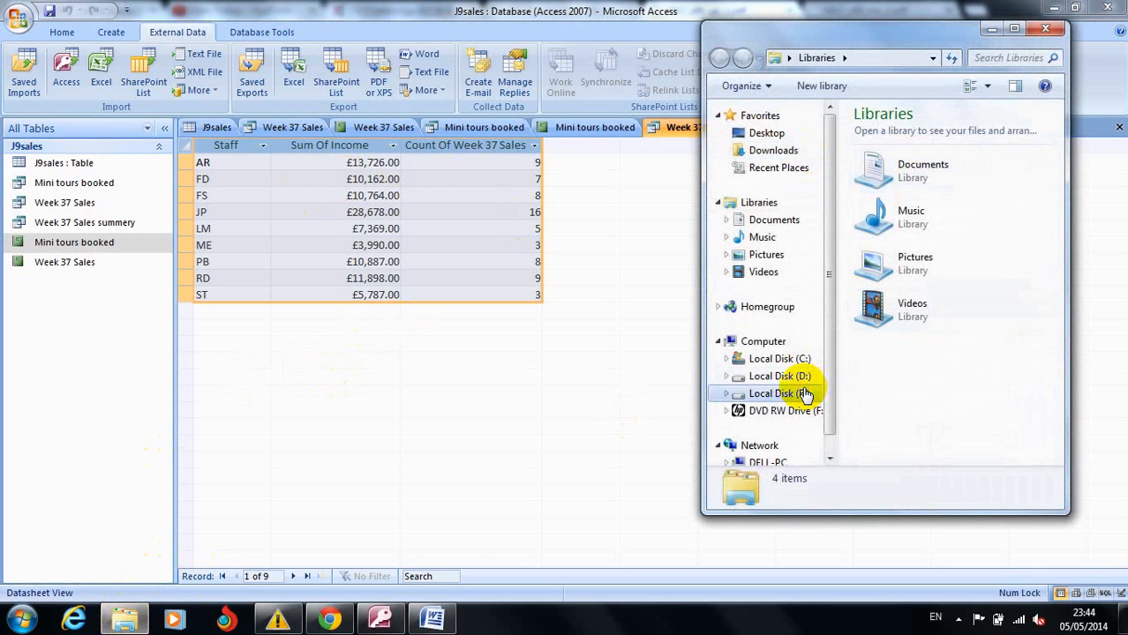
{"action": "double_click", "coordinate": [900, 219]}
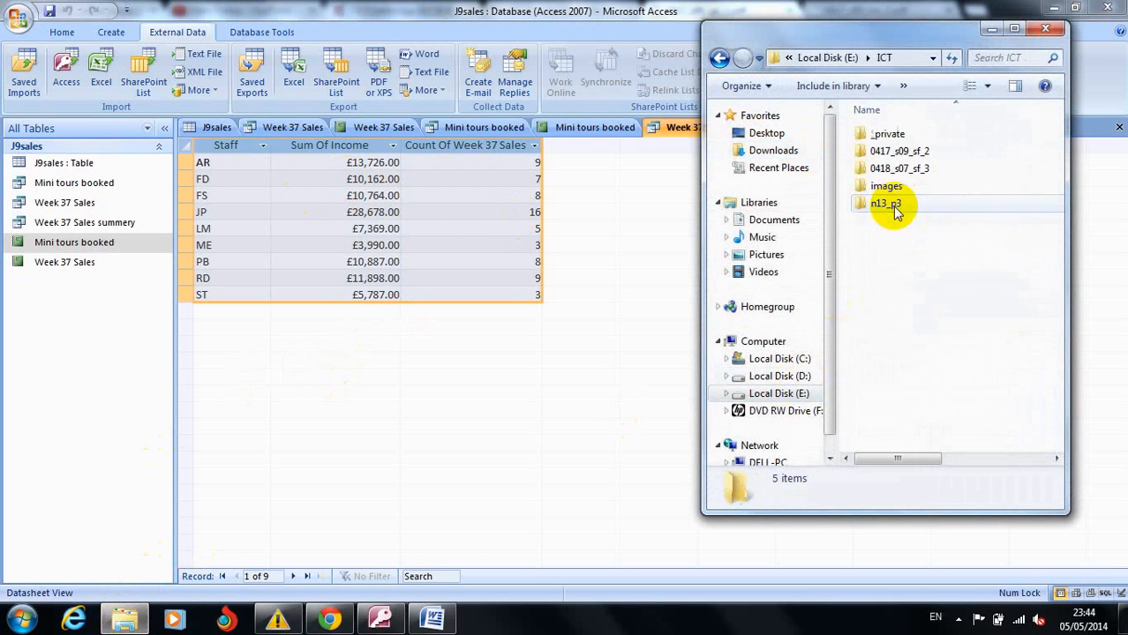
{"action": "double_click", "coordinate": [900, 151]}
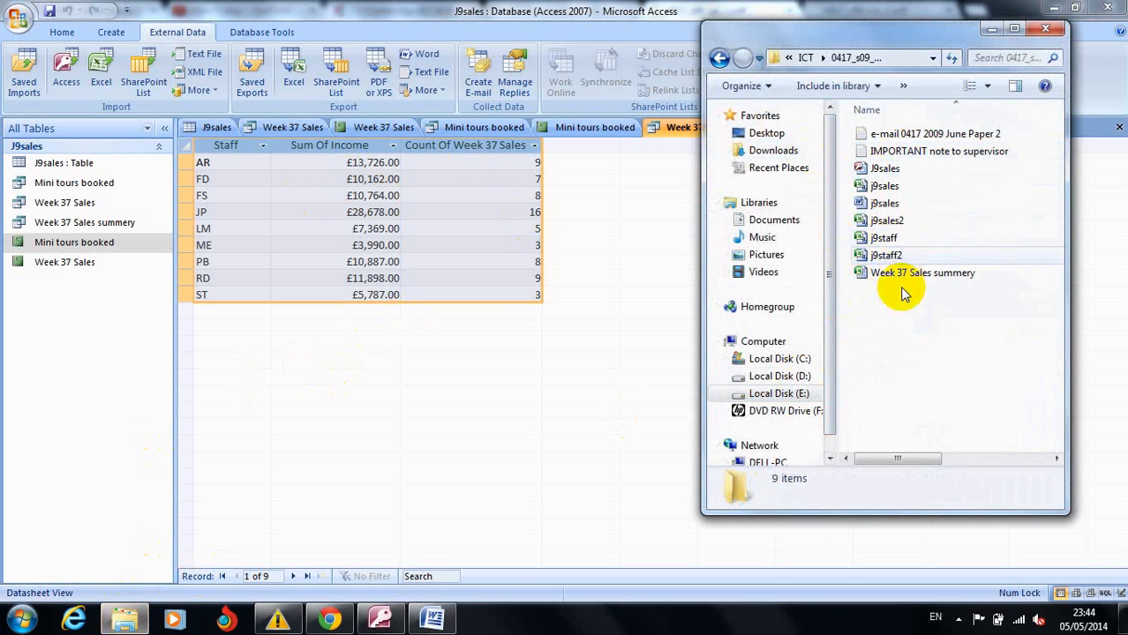
{"action": "left_click", "coordinate": [900, 273]}
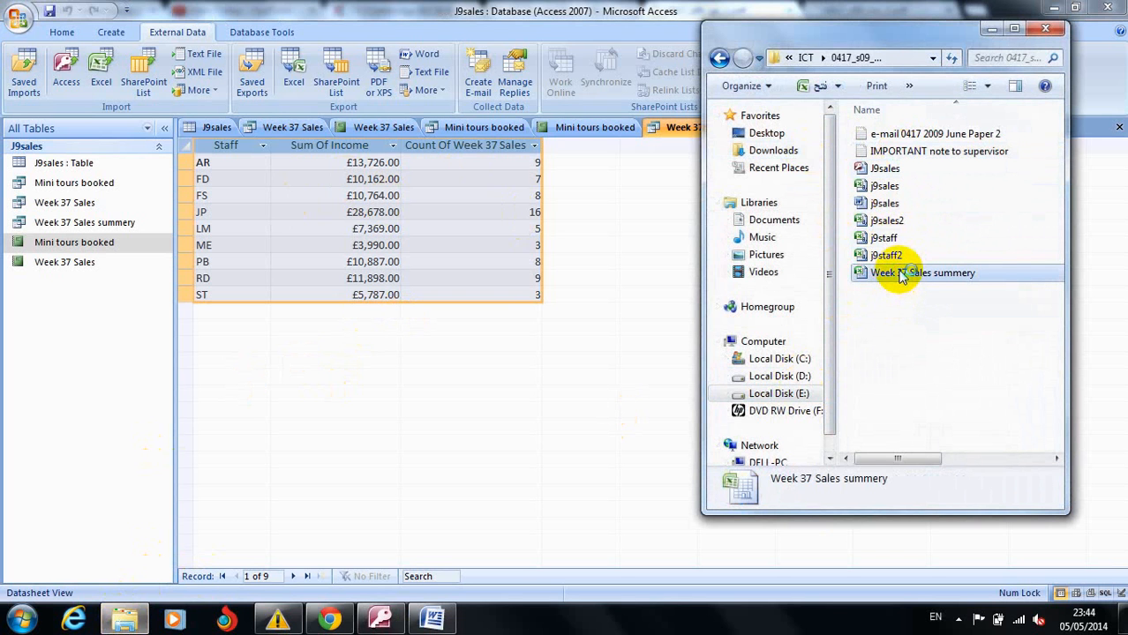
{"action": "double_click", "coordinate": [900, 274]}
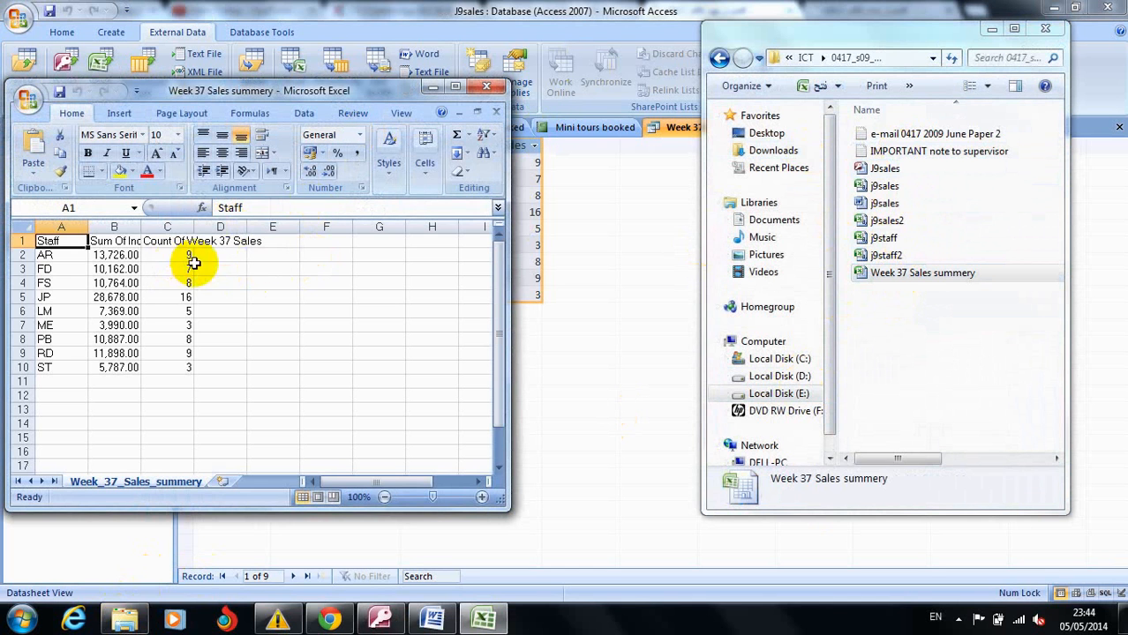
Autofit all column widths in the summary sheet, and close the workbook with its changes saved.
{"action": "left_click", "coordinate": [24, 232]}
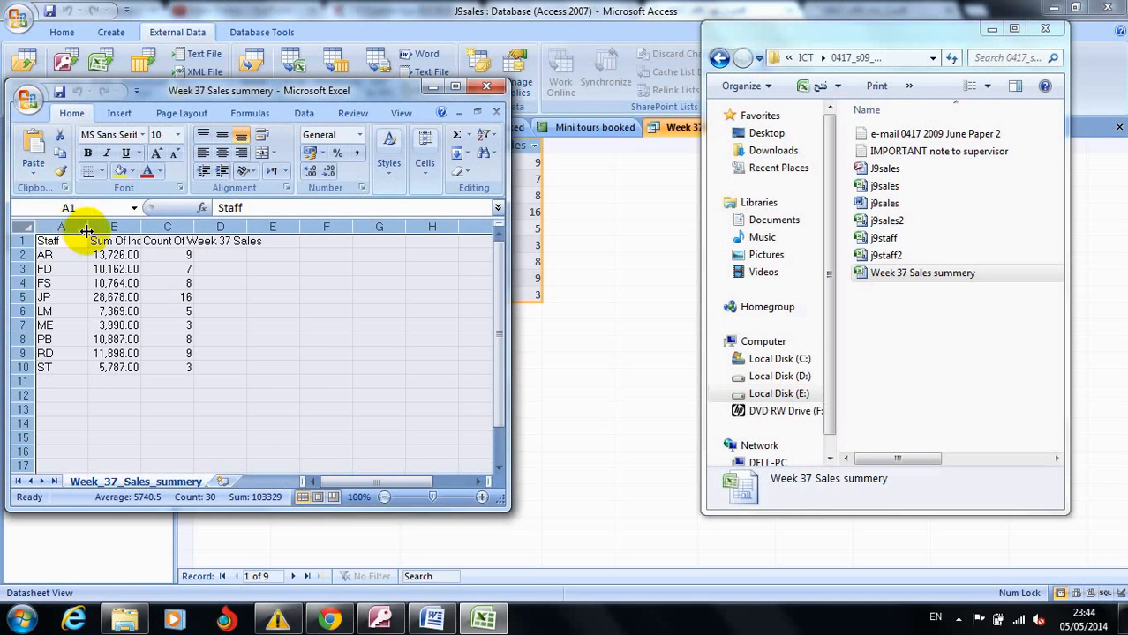
{"action": "double_click", "coordinate": [87, 227]}
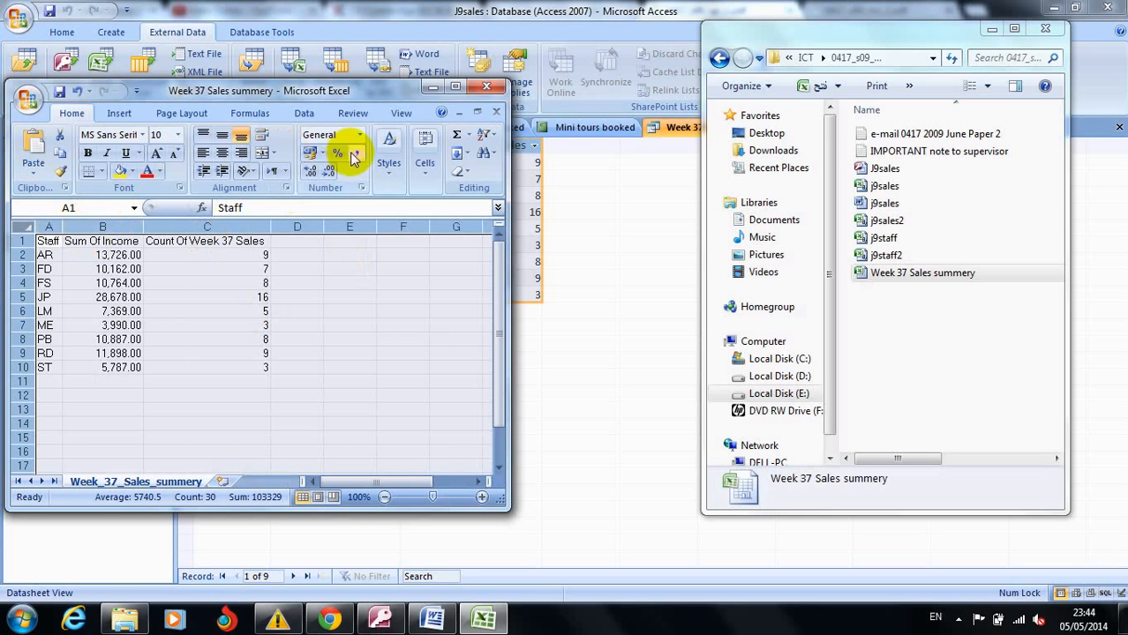
{"action": "left_click", "coordinate": [484, 90]}
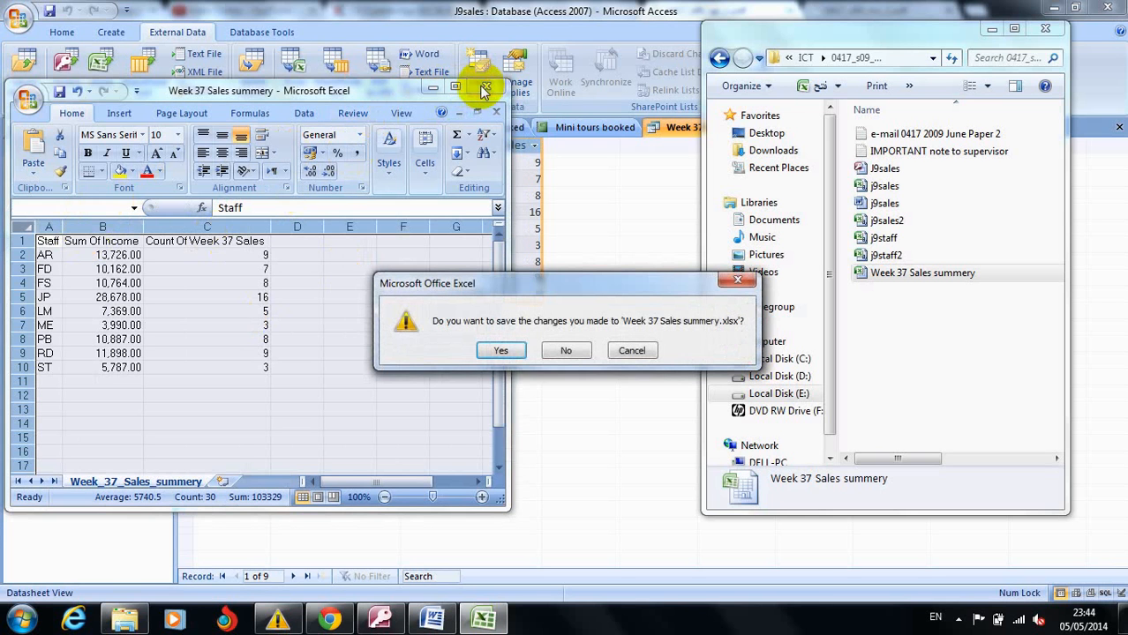
{"action": "left_click", "coordinate": [500, 350]}
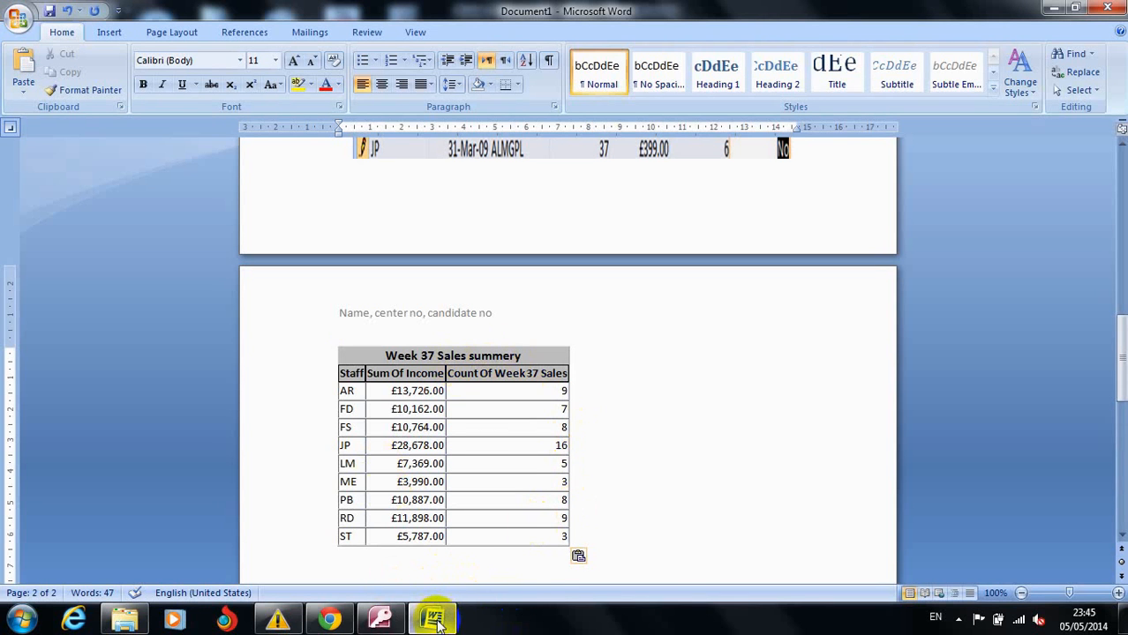
Compare questions 47 to 53 in Chrome with the summary table in the Word document, and return to Chrome.
{"action": "left_click", "coordinate": [328, 620]}
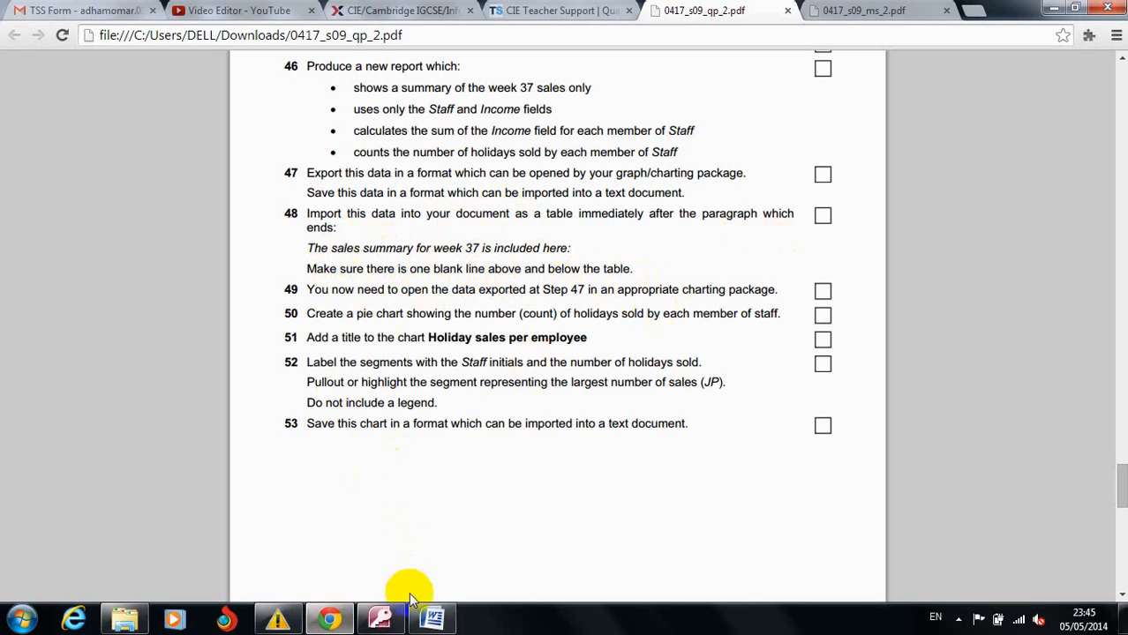
{"action": "left_click", "coordinate": [430, 620]}
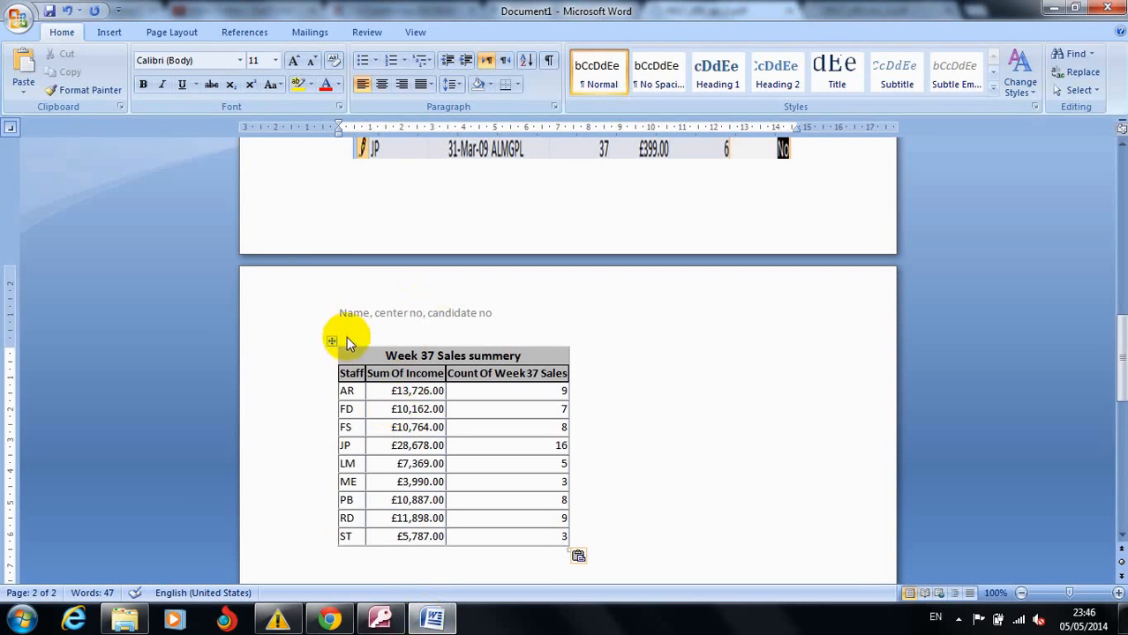
{"action": "left_click", "coordinate": [354, 565]}
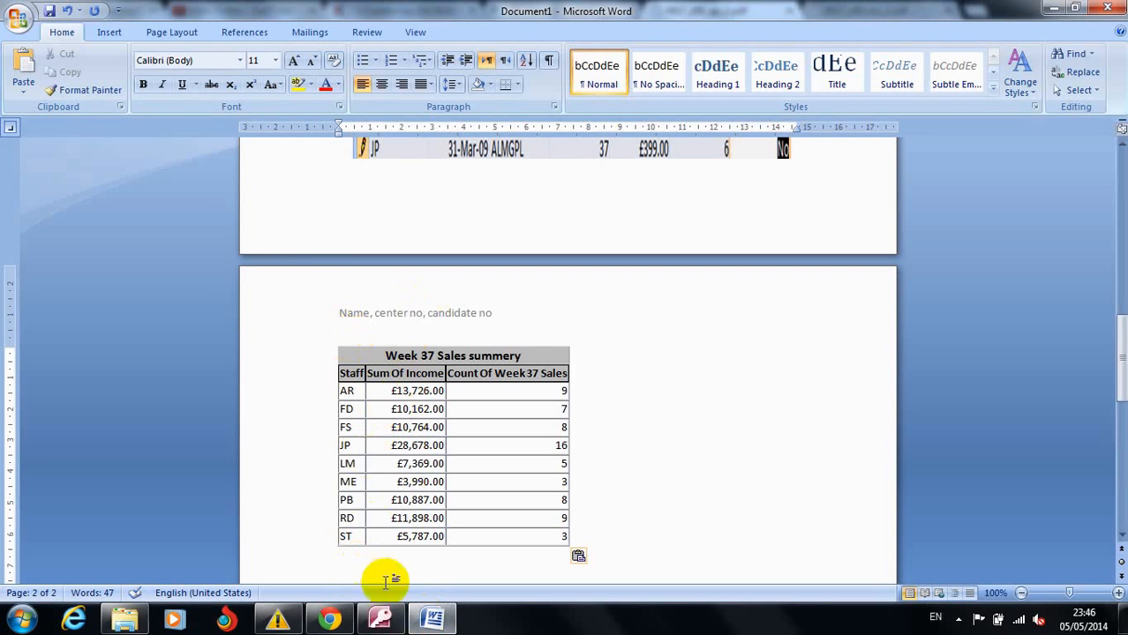
{"action": "left_click", "coordinate": [333, 620]}
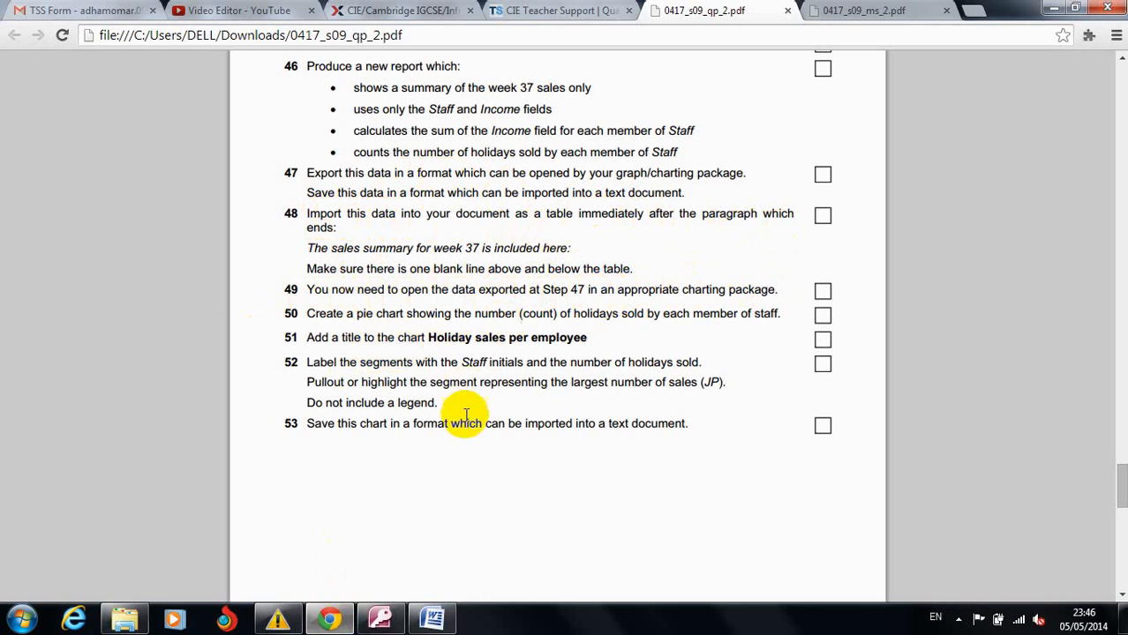
Reopen the Week 37 Sales summery workbook from its folder, close the folder window and maximize Excel.
{"action": "left_click", "coordinate": [125, 618]}
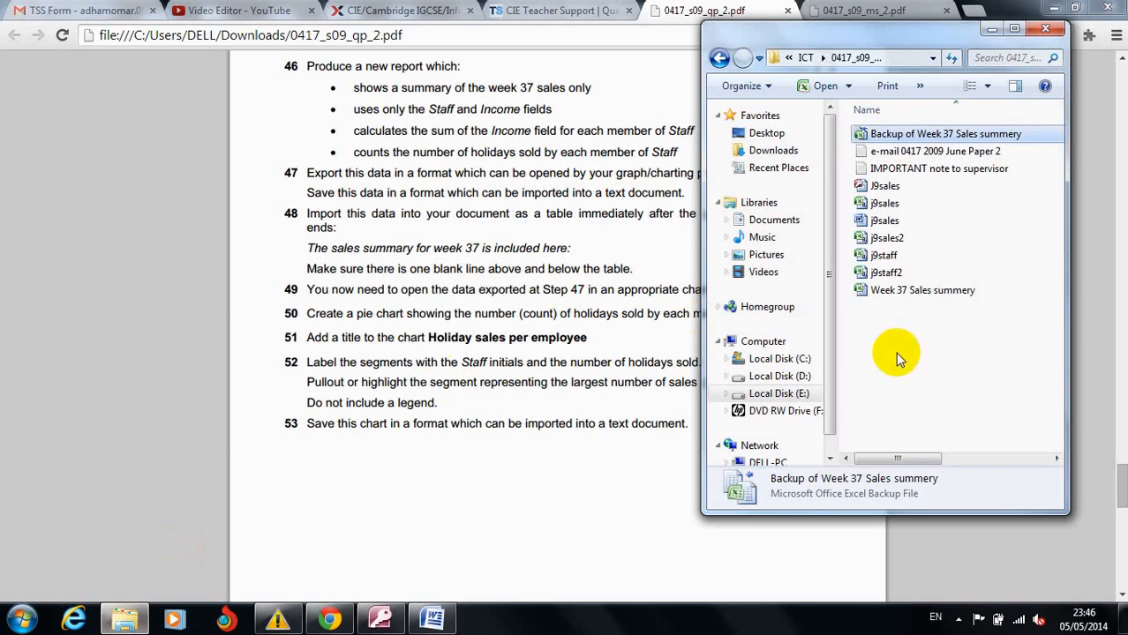
{"action": "left_click", "coordinate": [891, 294]}
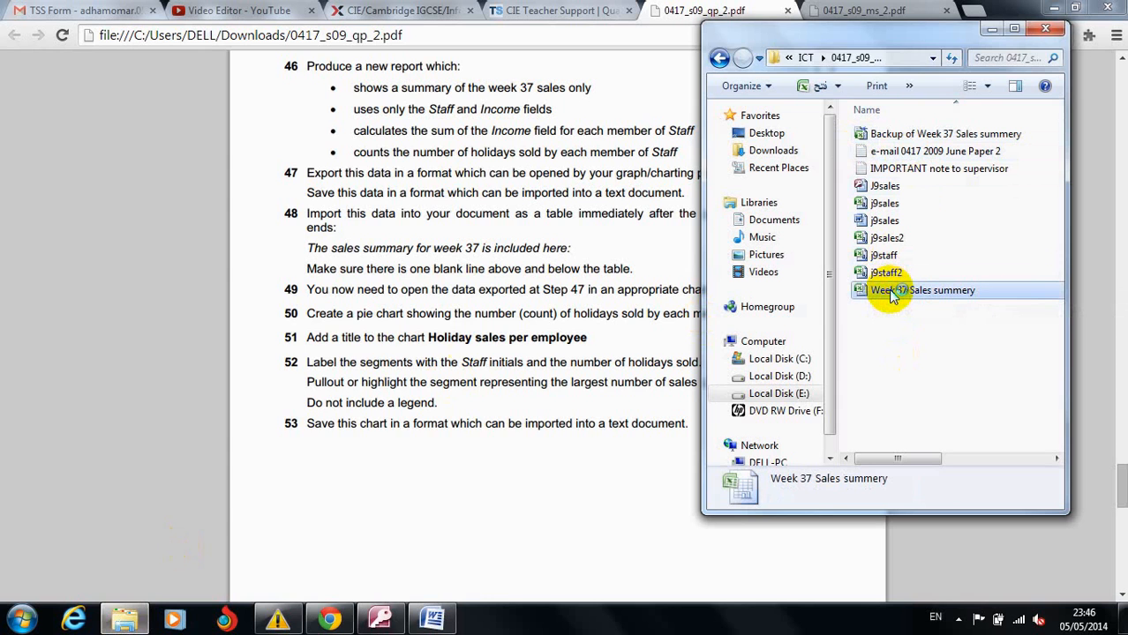
{"action": "double_click", "coordinate": [891, 294]}
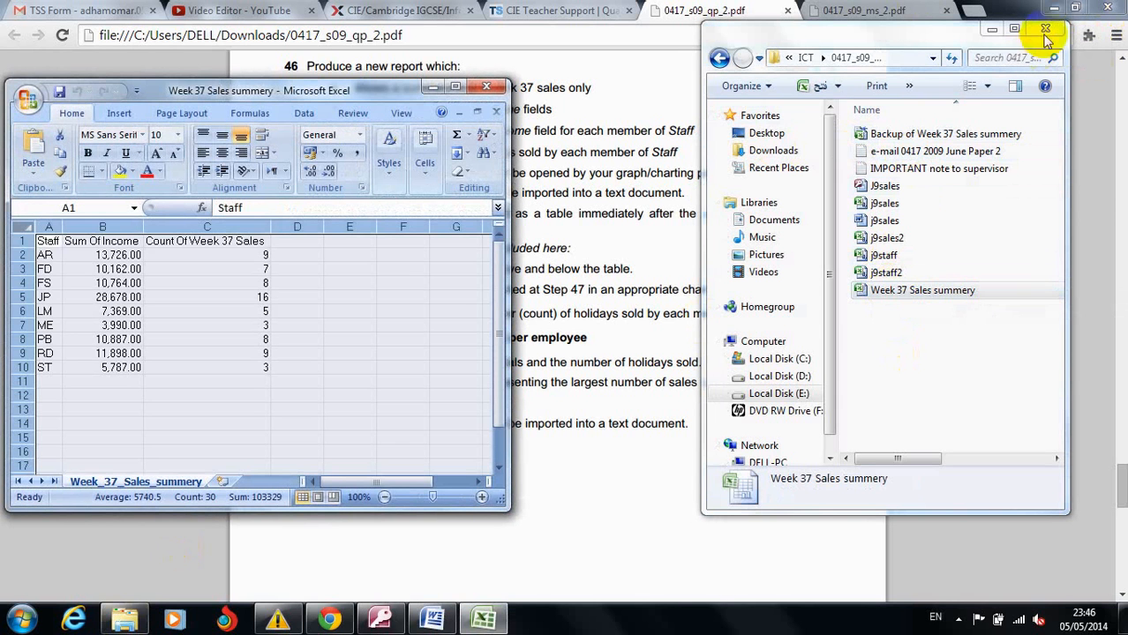
{"action": "left_click", "coordinate": [1050, 30]}
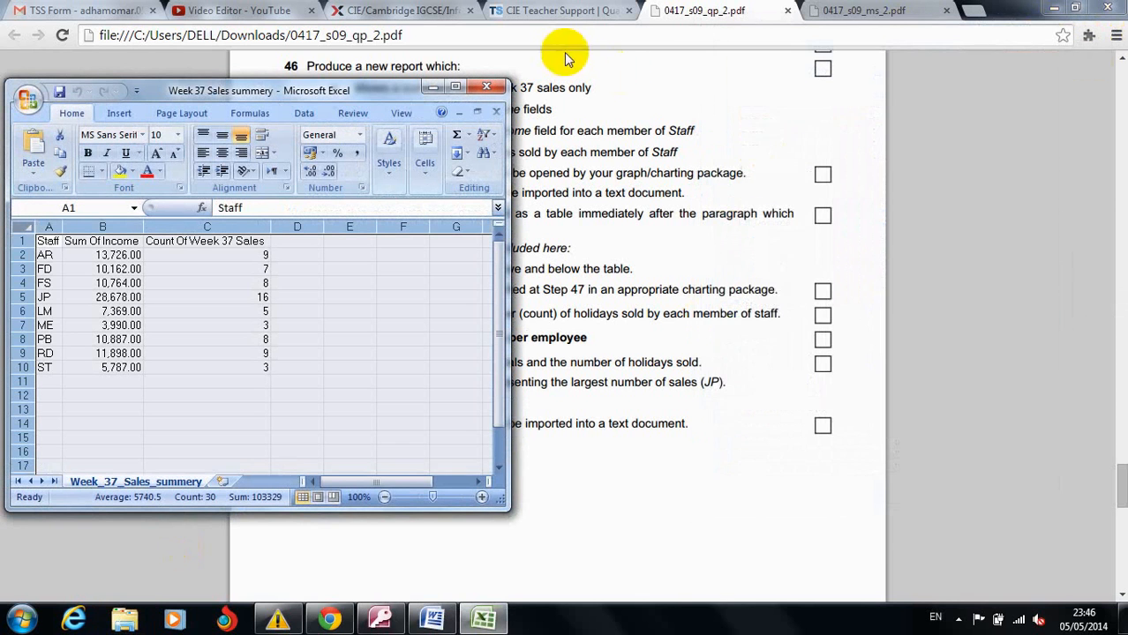
{"action": "left_click", "coordinate": [455, 87]}
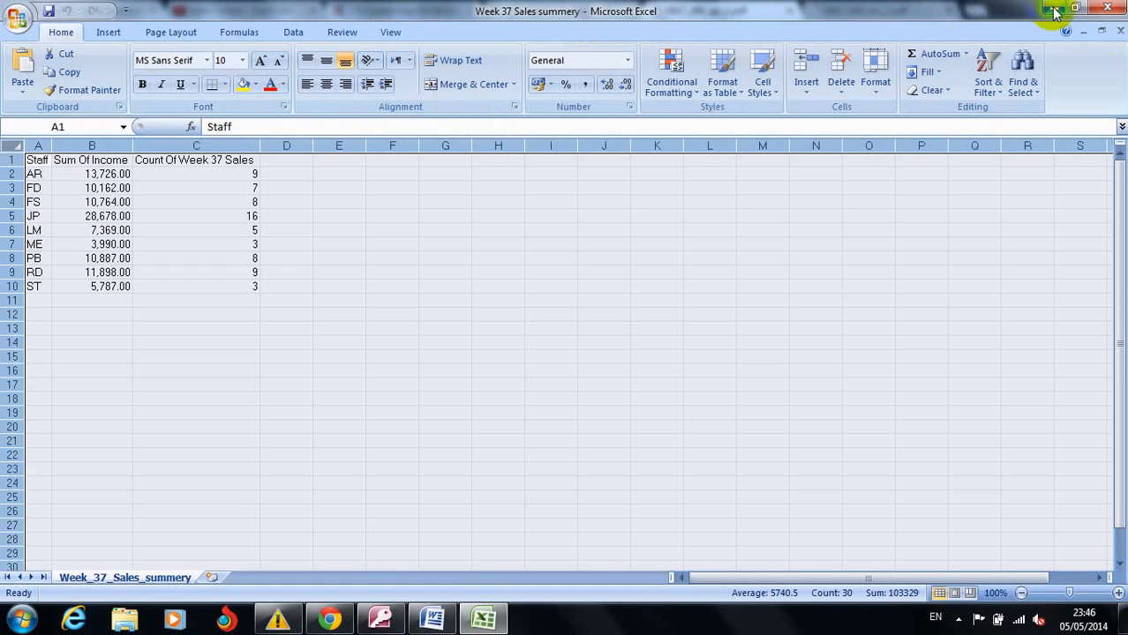
Check the chart instructions in Chrome, return to Excel and select the Staff and Count Of Week 37 Sales columns together.
{"action": "left_click", "coordinate": [1052, 9]}
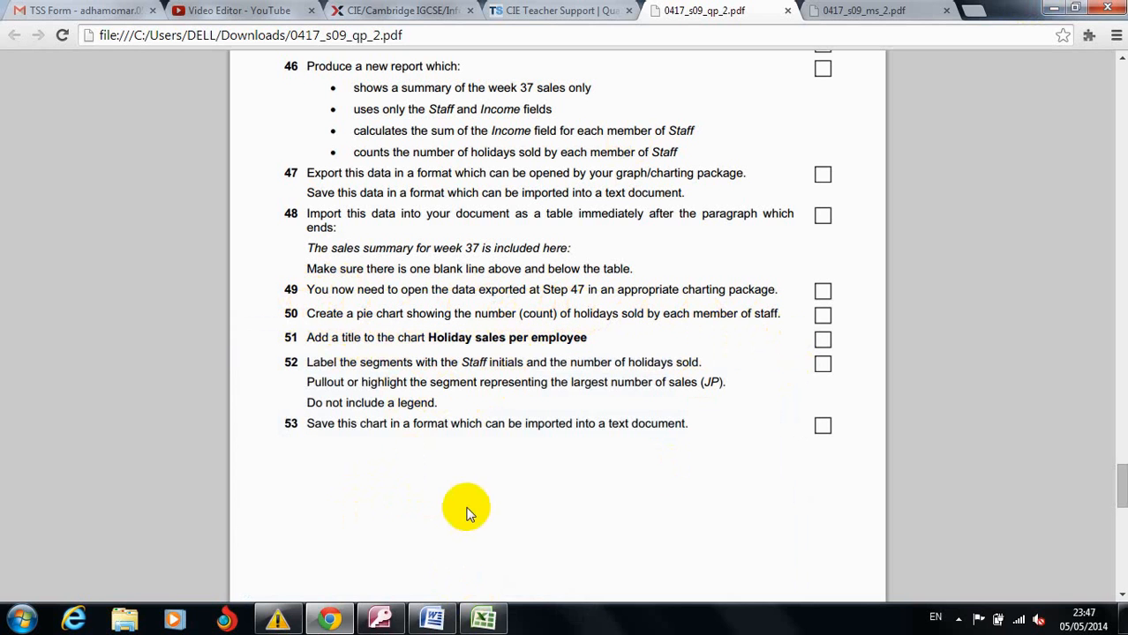
{"action": "left_click", "coordinate": [482, 622]}
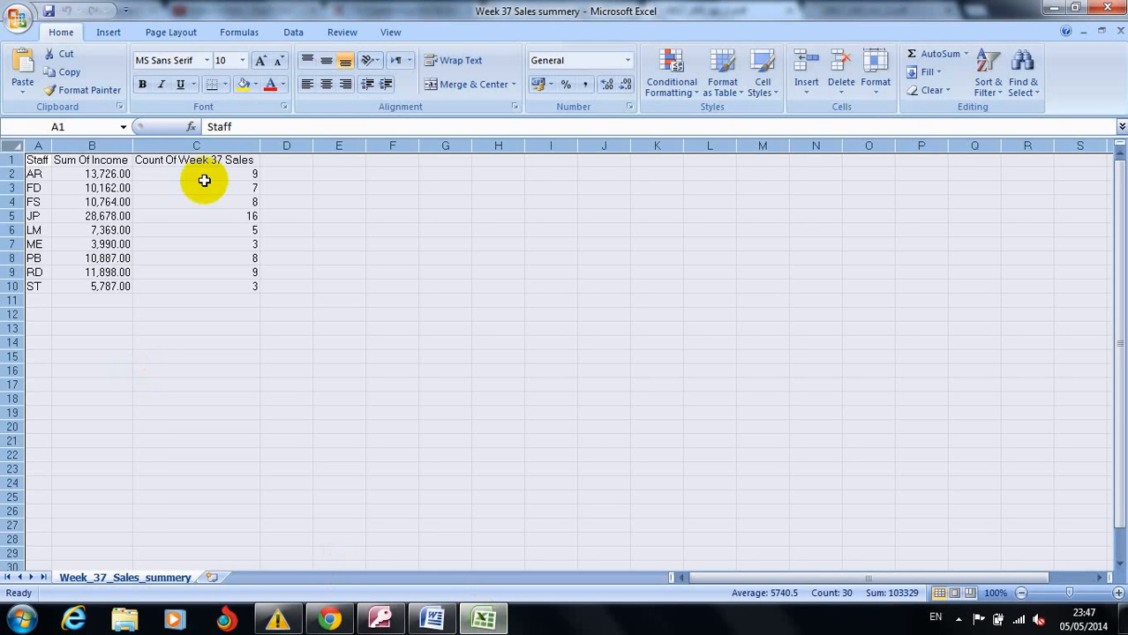
{"action": "left_click", "coordinate": [164, 185]}
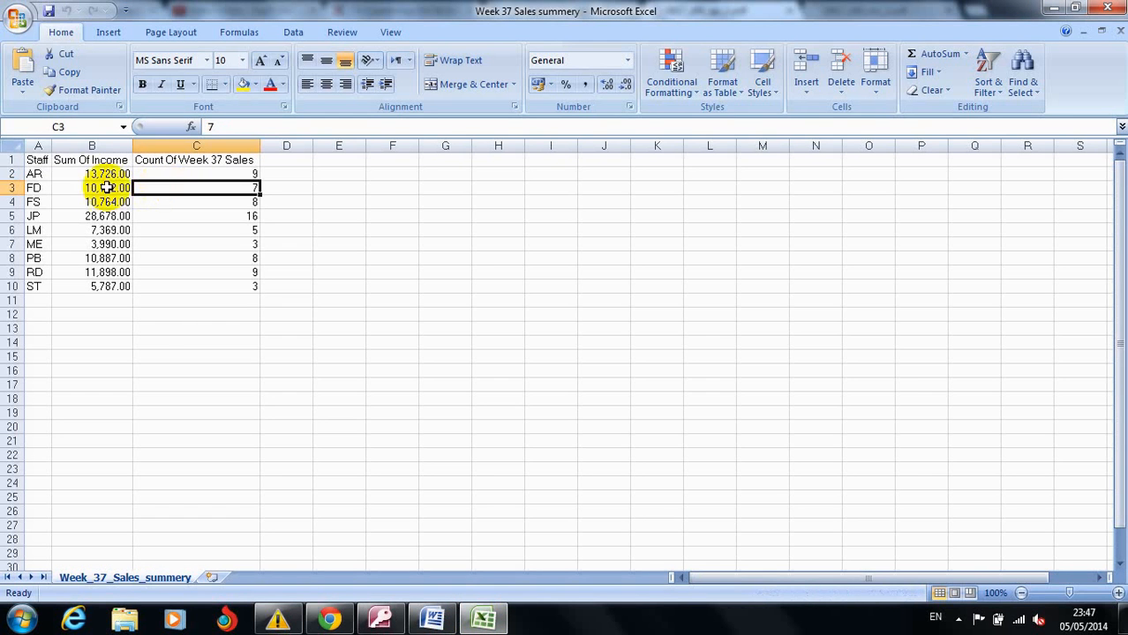
{"action": "left_click", "coordinate": [39, 145]}
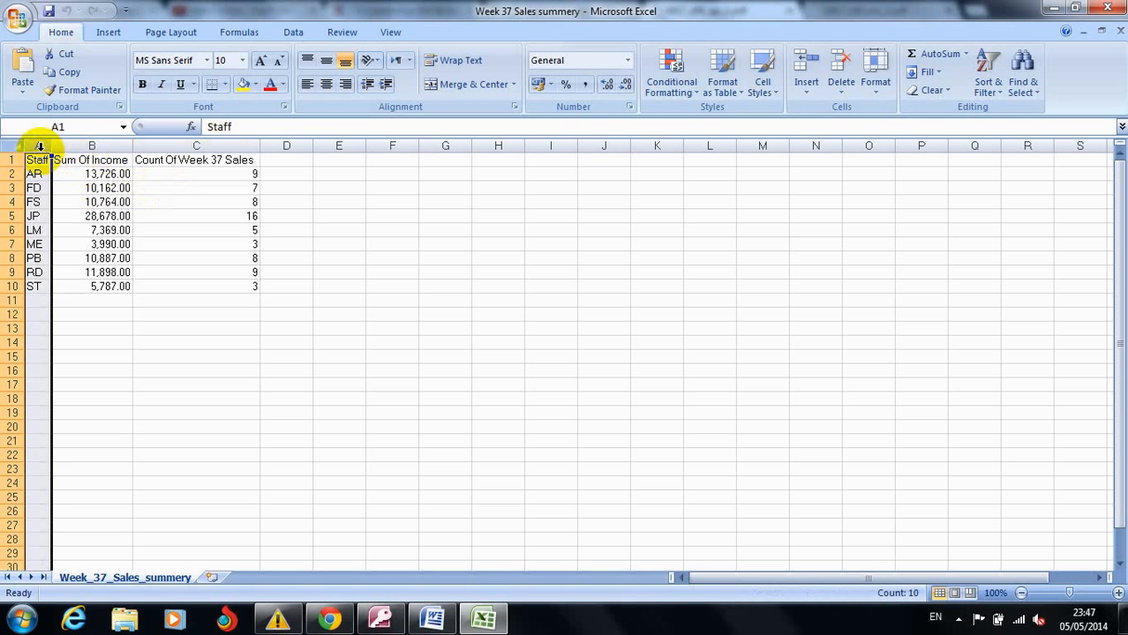
{"action": "left_click", "coordinate": [200, 143]}
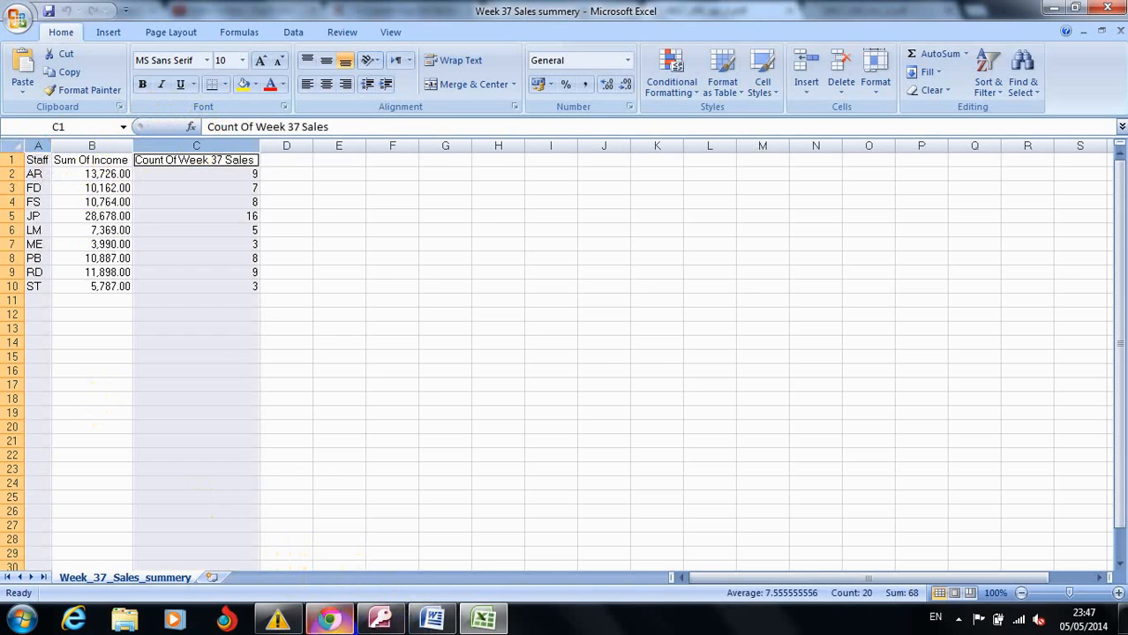
Recheck question 50 in Chrome, and insert a basic 2-D pie chart in Excel from the selected Staff and Count Of Week 37 Sales columns.
{"action": "left_click", "coordinate": [329, 620]}
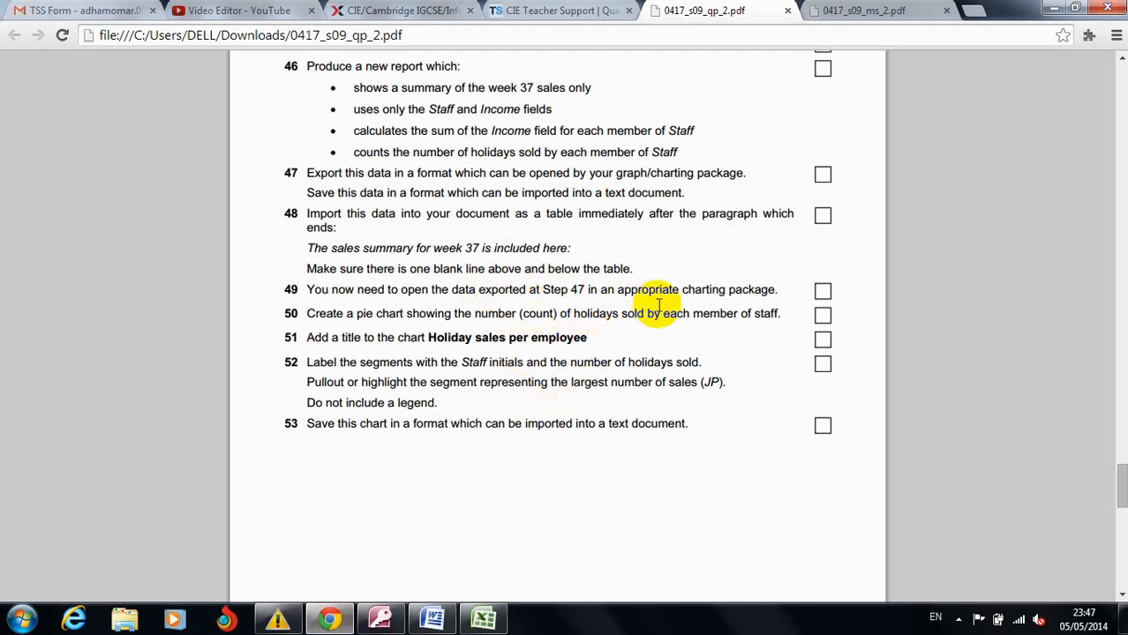
{"action": "left_click", "coordinate": [481, 617]}
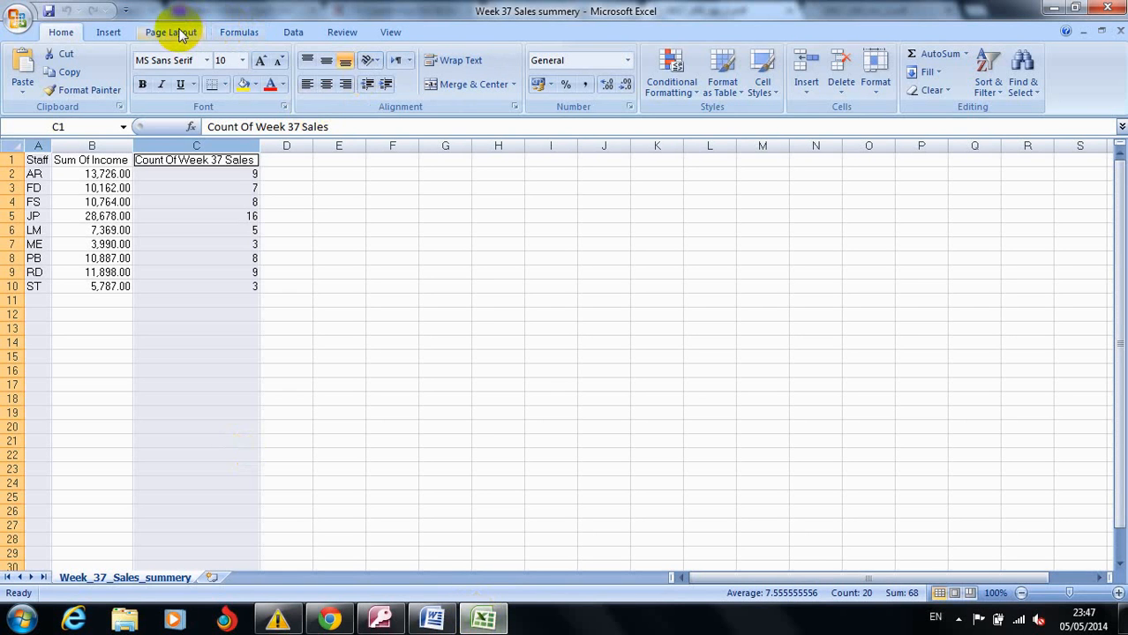
{"action": "left_click", "coordinate": [294, 33]}
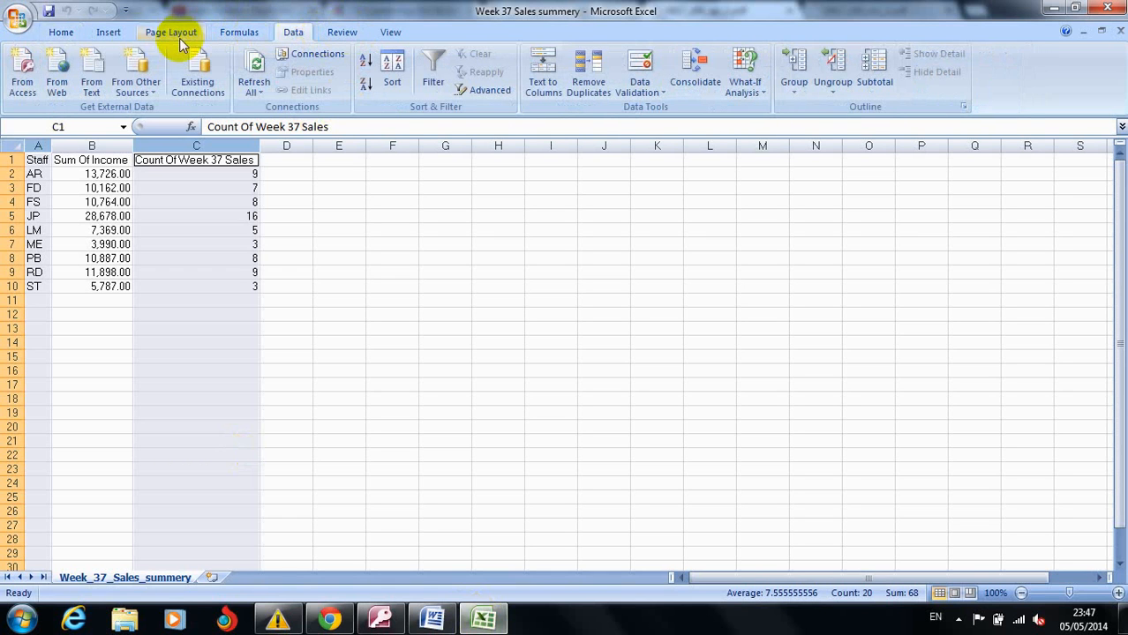
{"action": "left_click", "coordinate": [109, 32]}
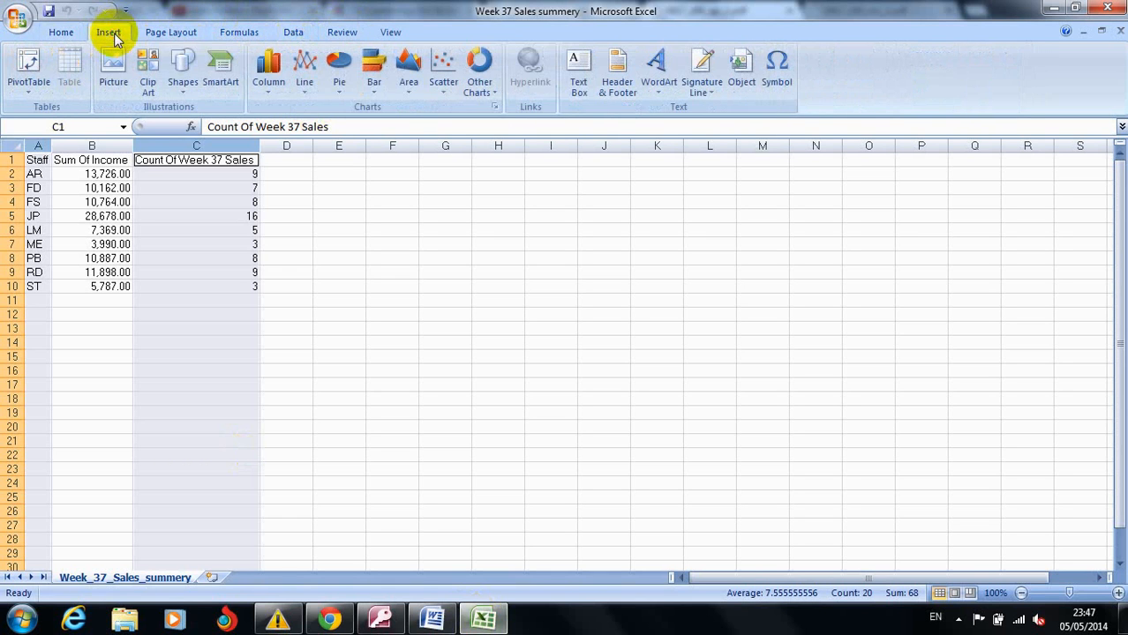
{"action": "left_click", "coordinate": [340, 92]}
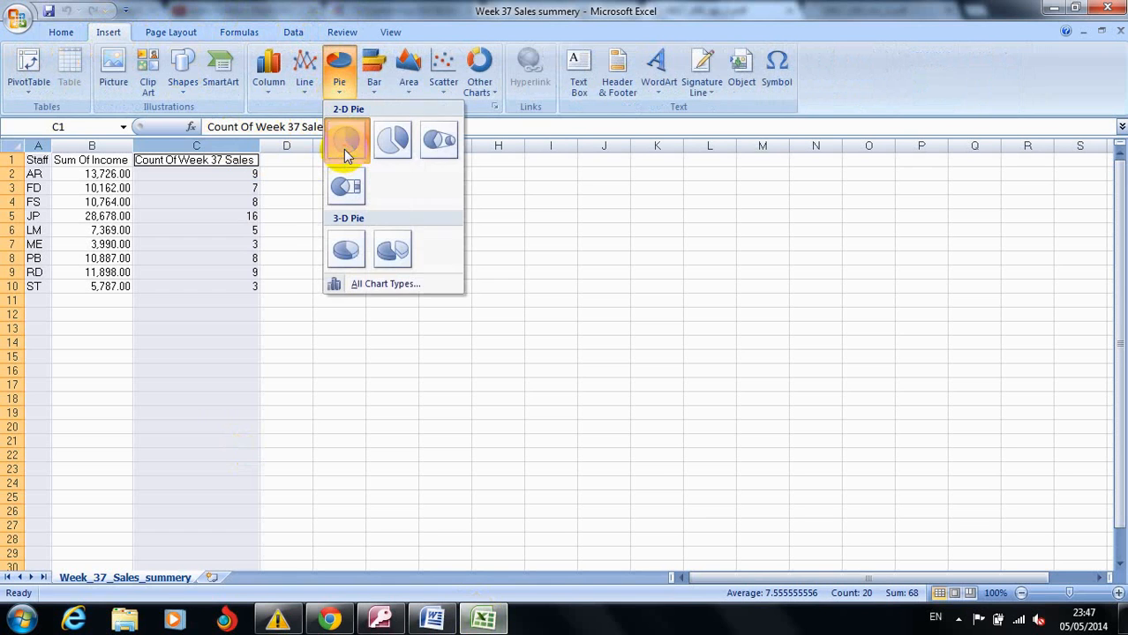
{"action": "left_click", "coordinate": [345, 150]}
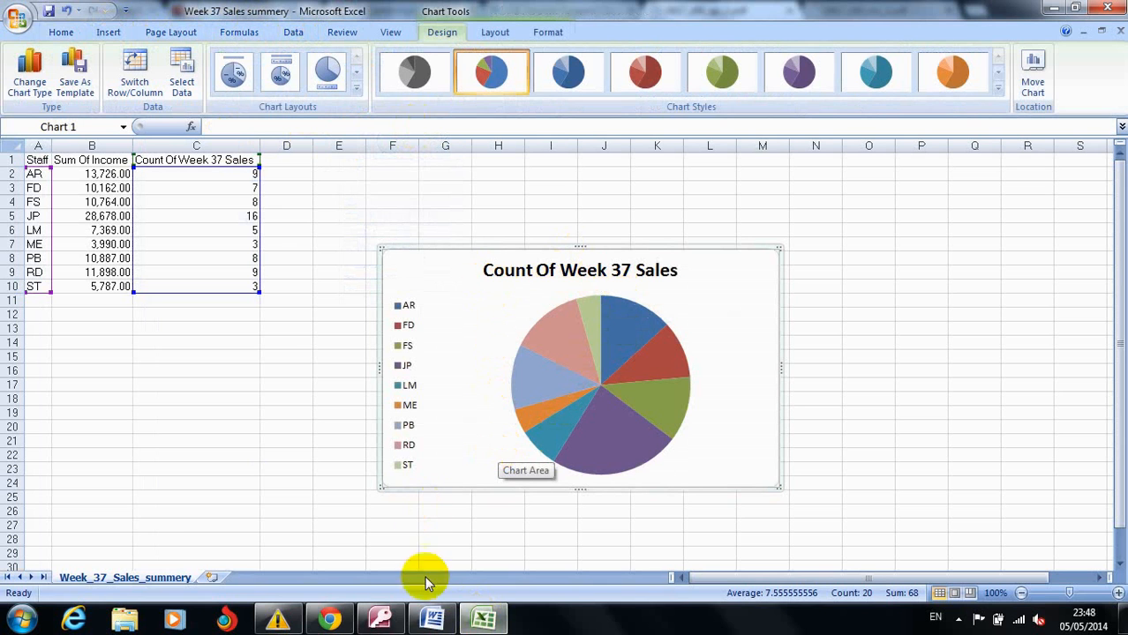
Copy the title text from question 51 in Chrome and replace the Excel pie chart's title with "Holiday sales per employee".
{"action": "left_click", "coordinate": [330, 621]}
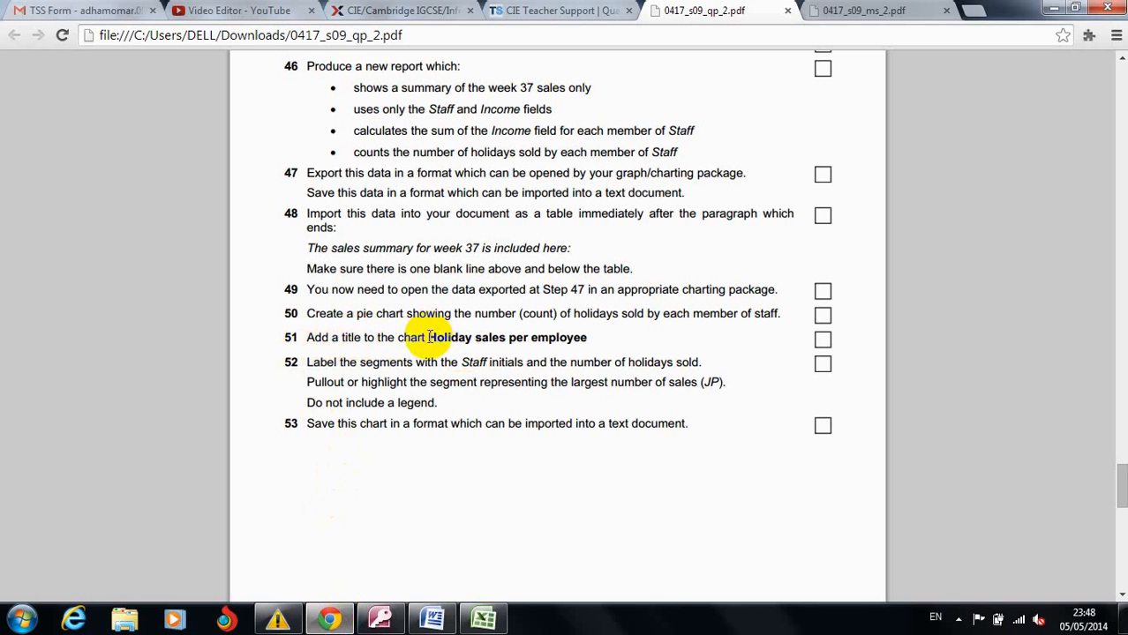
{"action": "left_click_drag", "start_coordinate": [429, 338], "coordinate": [587, 337]}
{"action": "key", "text": "ctrl+c"}
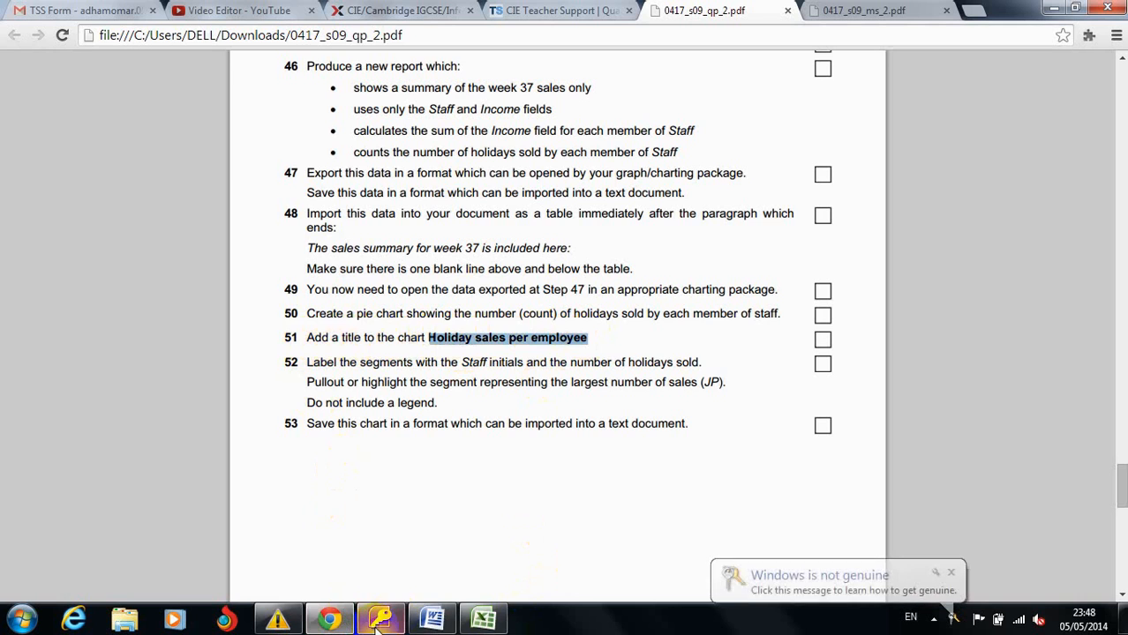
{"action": "left_click", "coordinate": [482, 620]}
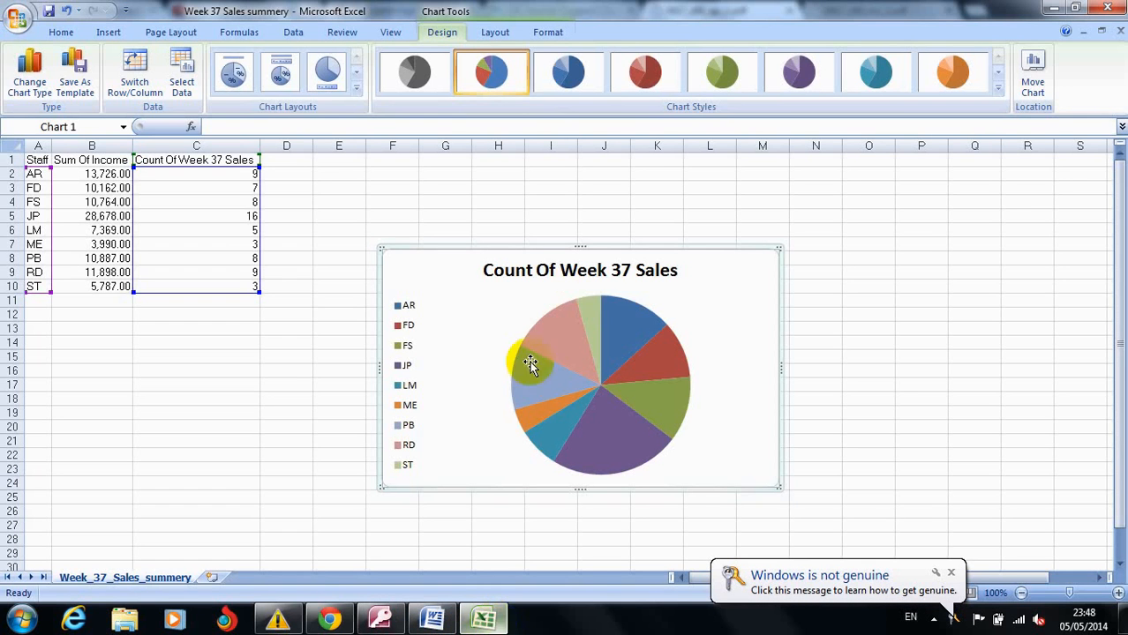
{"action": "left_click", "coordinate": [558, 272]}
{"action": "left_click_drag", "start_coordinate": [481, 268], "coordinate": [657, 271]}
{"action": "key", "text": "ctrl+v"}
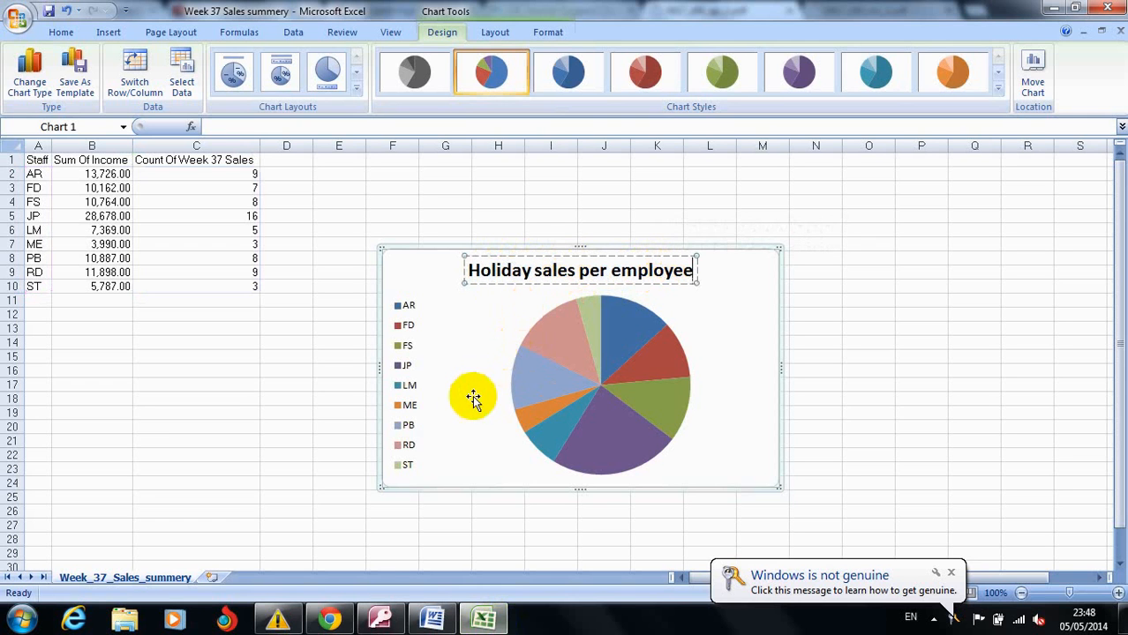
Check the labelling instructions in Chrome, return to Excel and add a data label at Outside End to the RD segment only.
{"action": "left_click", "coordinate": [329, 620]}
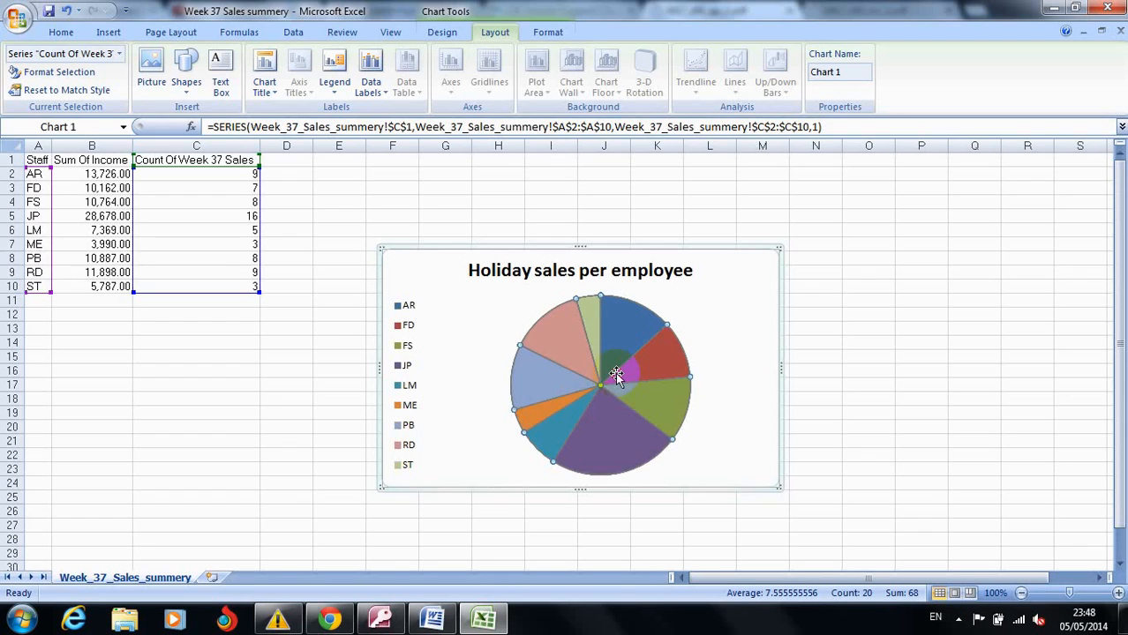
{"action": "left_click", "coordinate": [616, 377]}
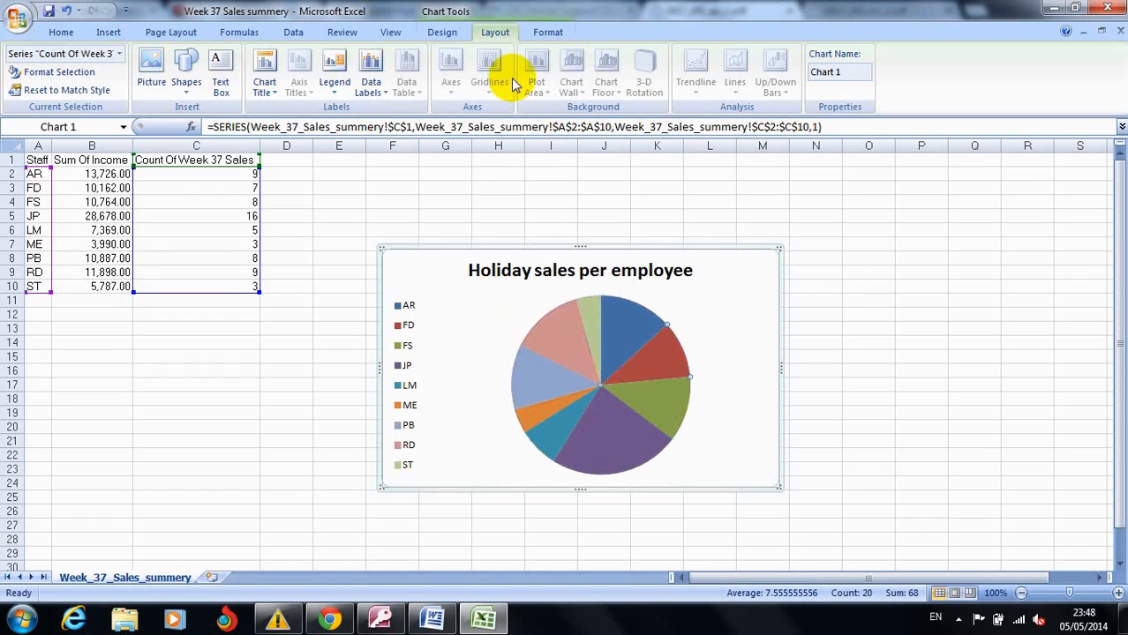
{"action": "left_click", "coordinate": [562, 332]}
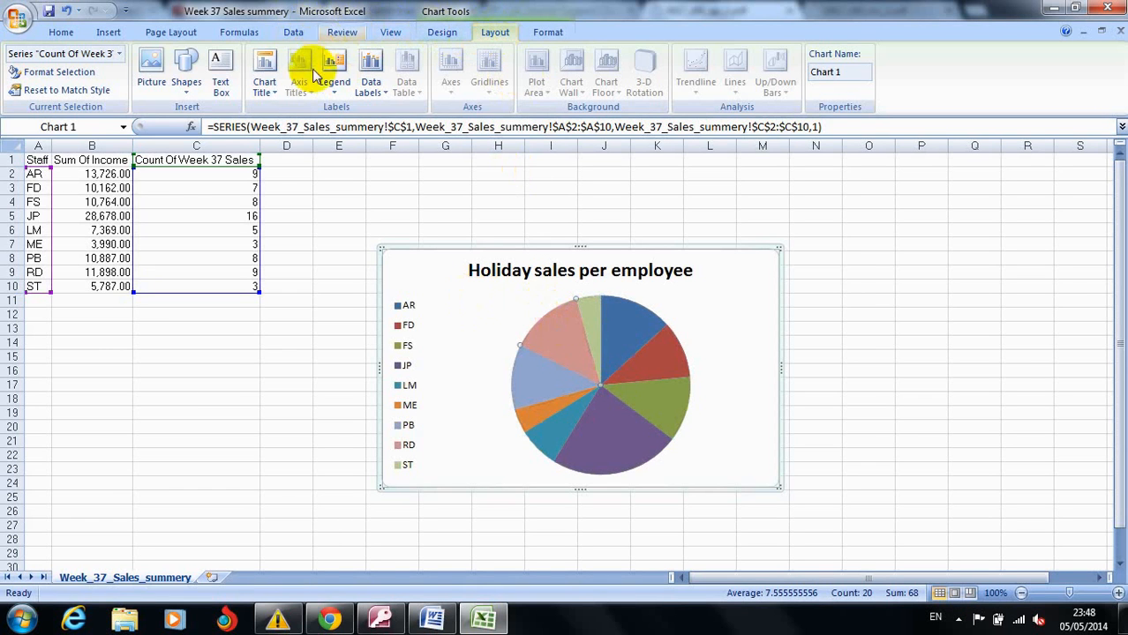
{"action": "left_click", "coordinate": [382, 96]}
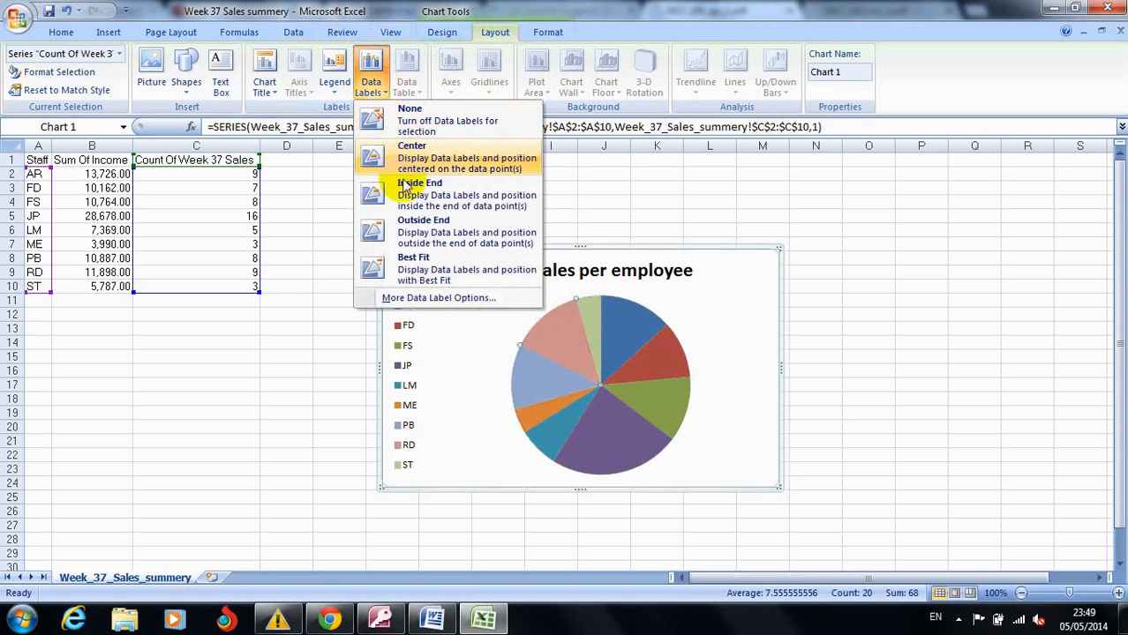
{"action": "left_click", "coordinate": [404, 267]}
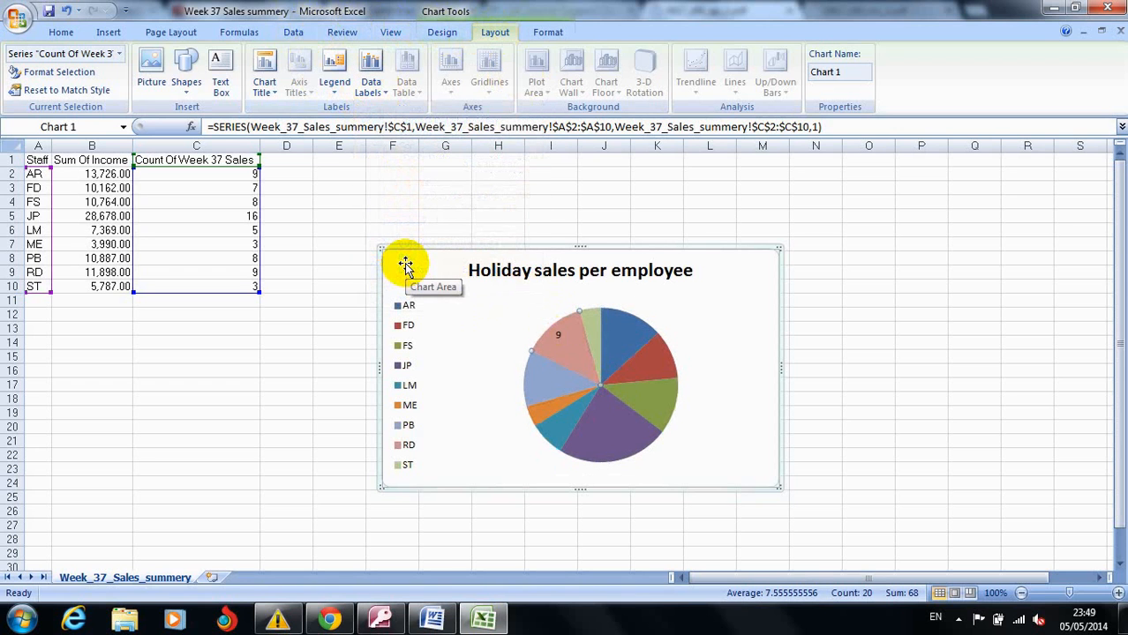
{"action": "left_click", "coordinate": [375, 88]}
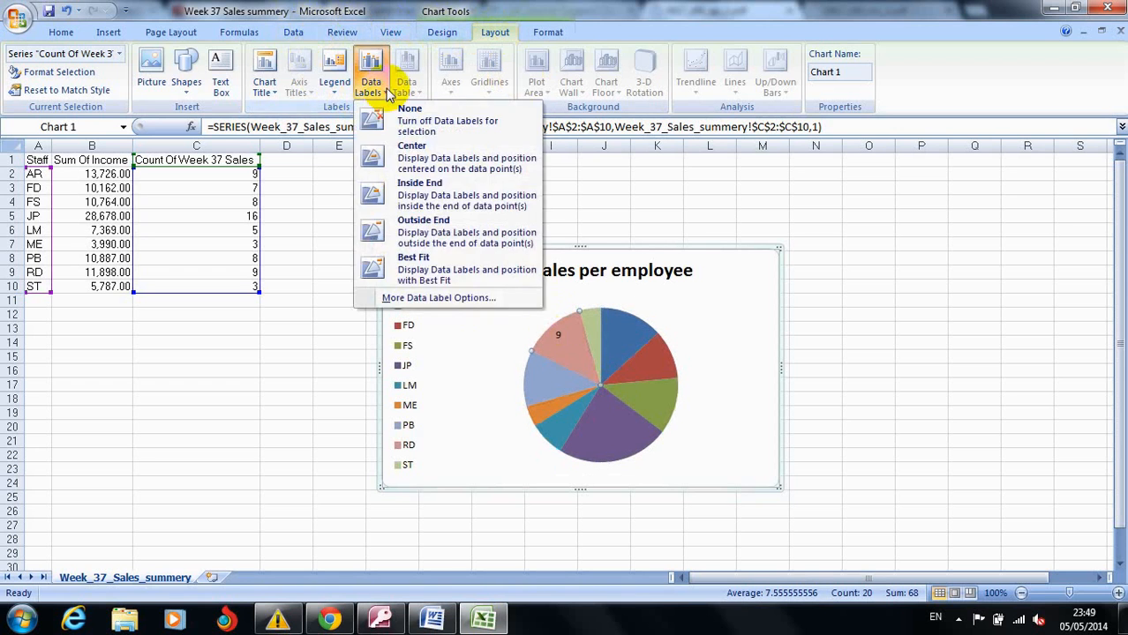
{"action": "left_click", "coordinate": [402, 231]}
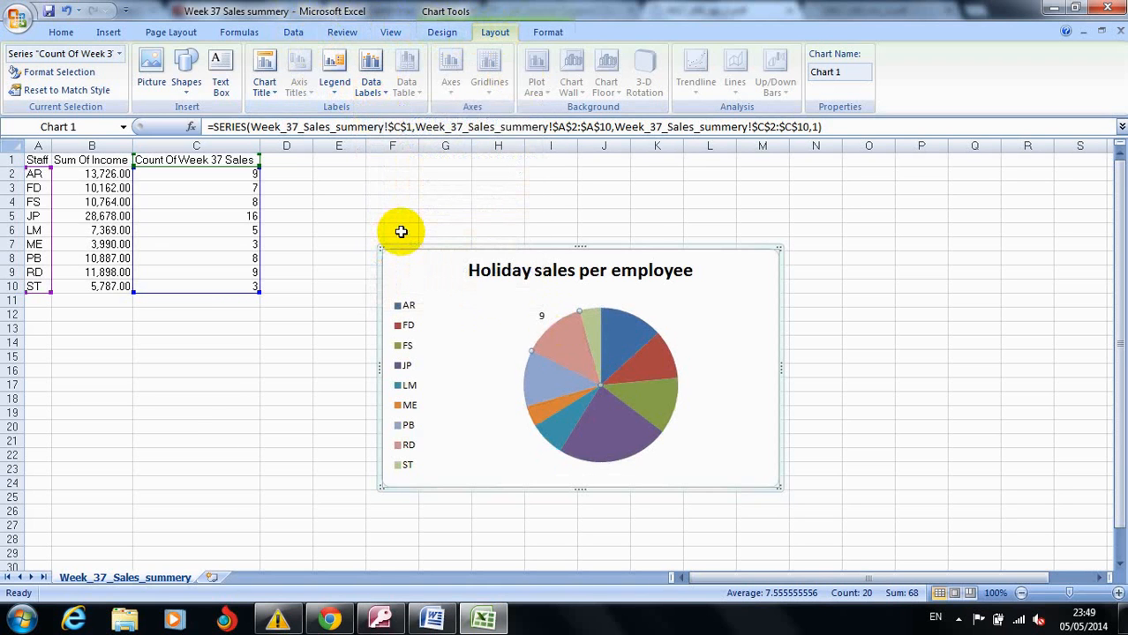
Add value data labels at Outside End to every segment of the pie chart.
{"action": "left_click", "coordinate": [509, 430]}
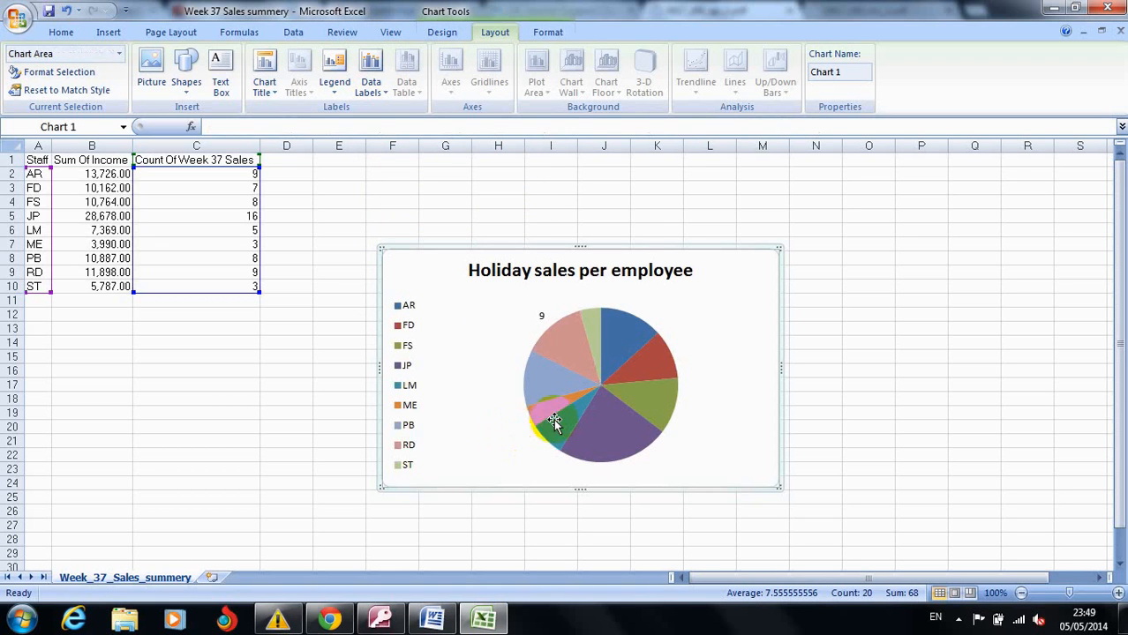
{"action": "left_click", "coordinate": [589, 422]}
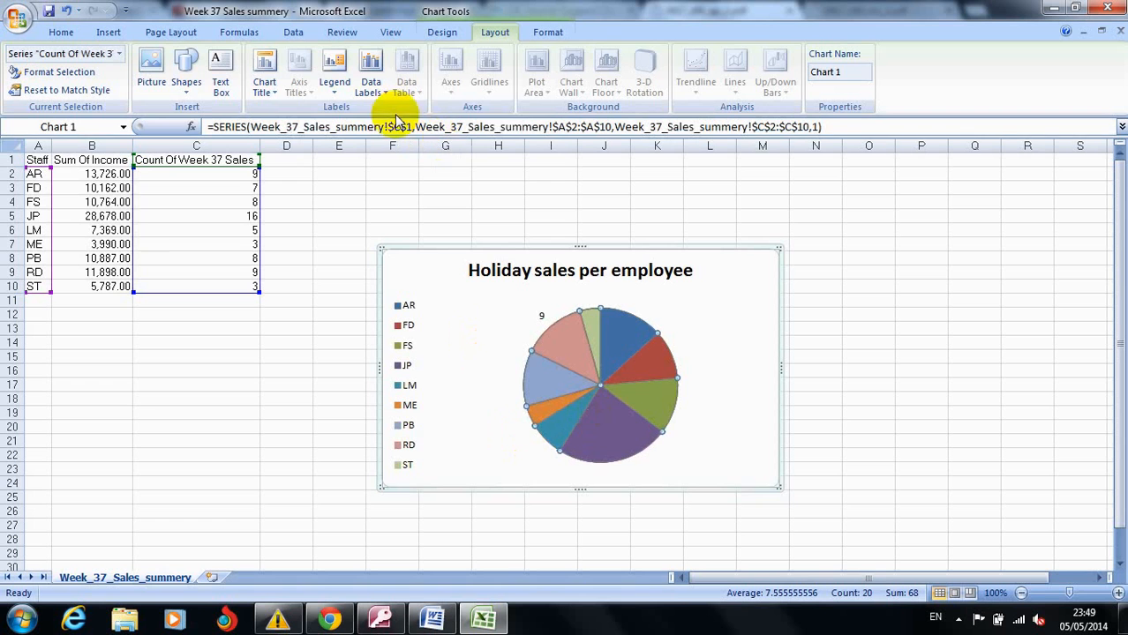
{"action": "left_click", "coordinate": [371, 87]}
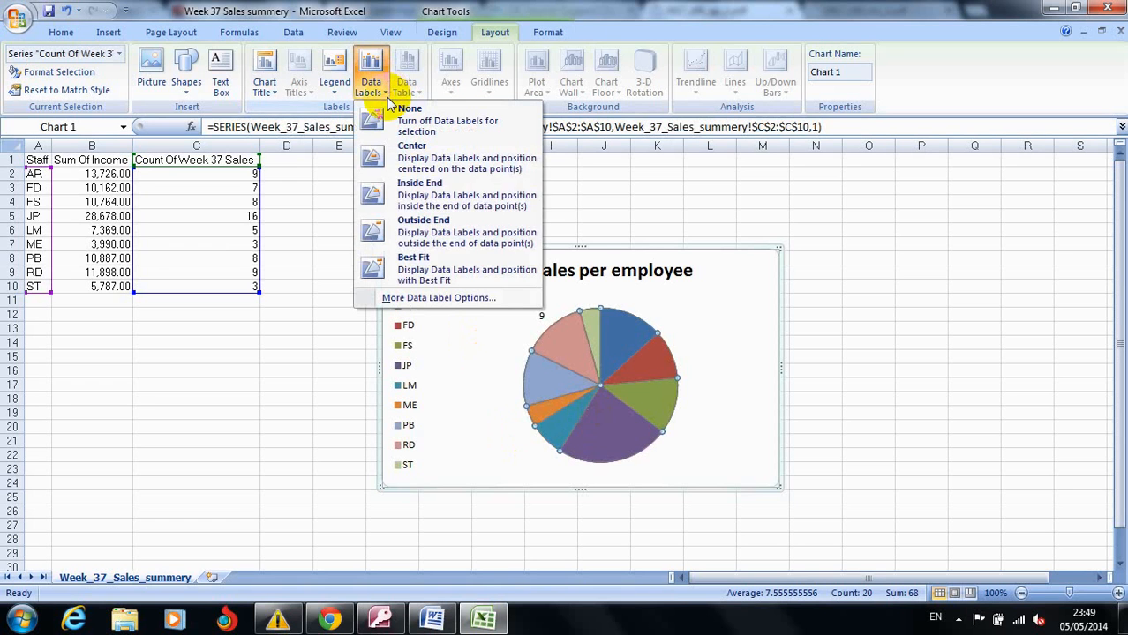
{"action": "left_click", "coordinate": [406, 245]}
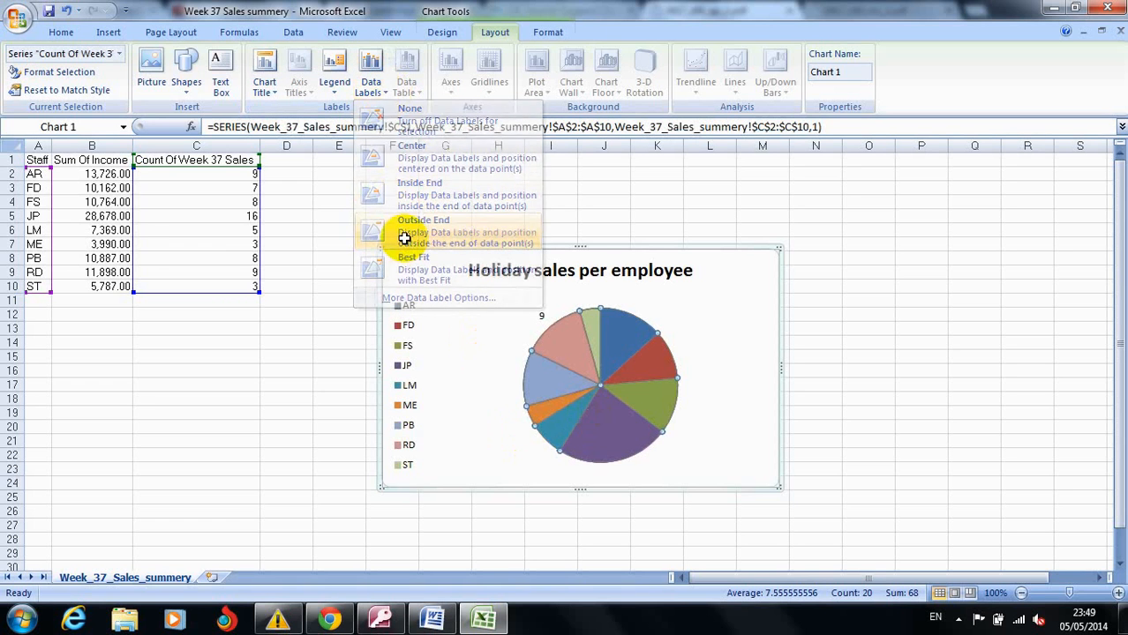
{"action": "left_click", "coordinate": [385, 99]}
{"action": "left_click", "coordinate": [406, 228]}
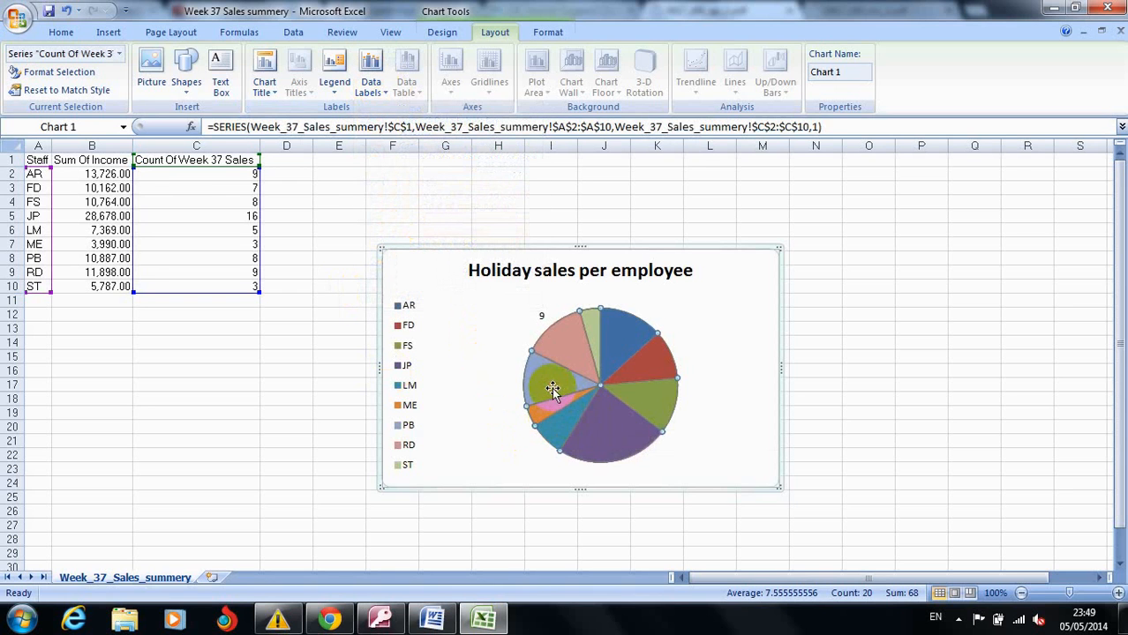
{"action": "left_click", "coordinate": [381, 95]}
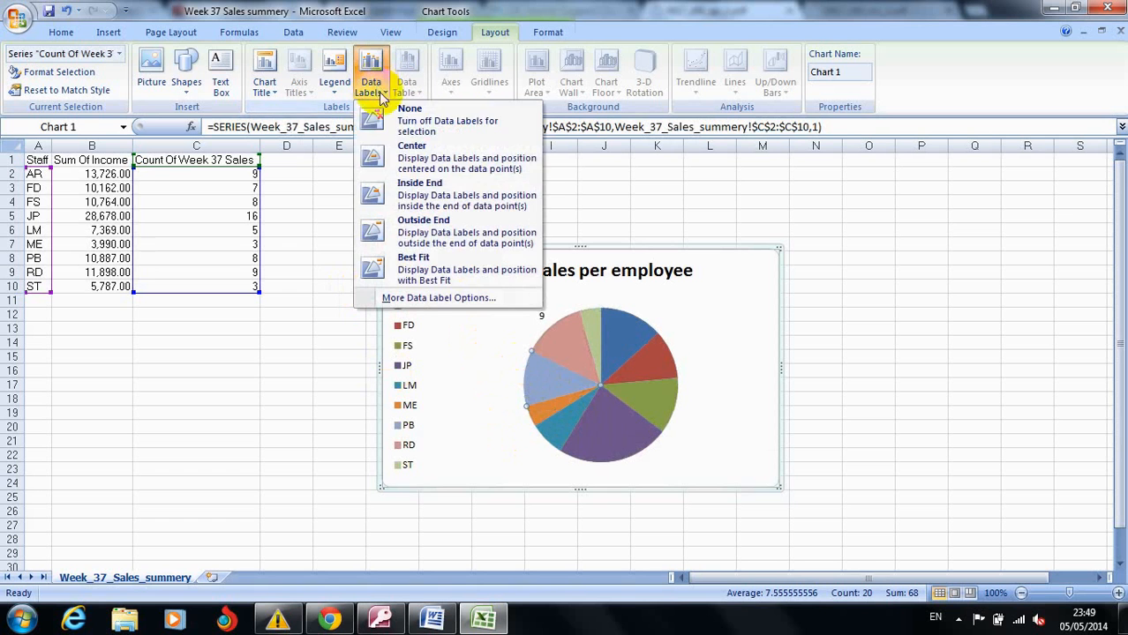
{"action": "left_click", "coordinate": [404, 233]}
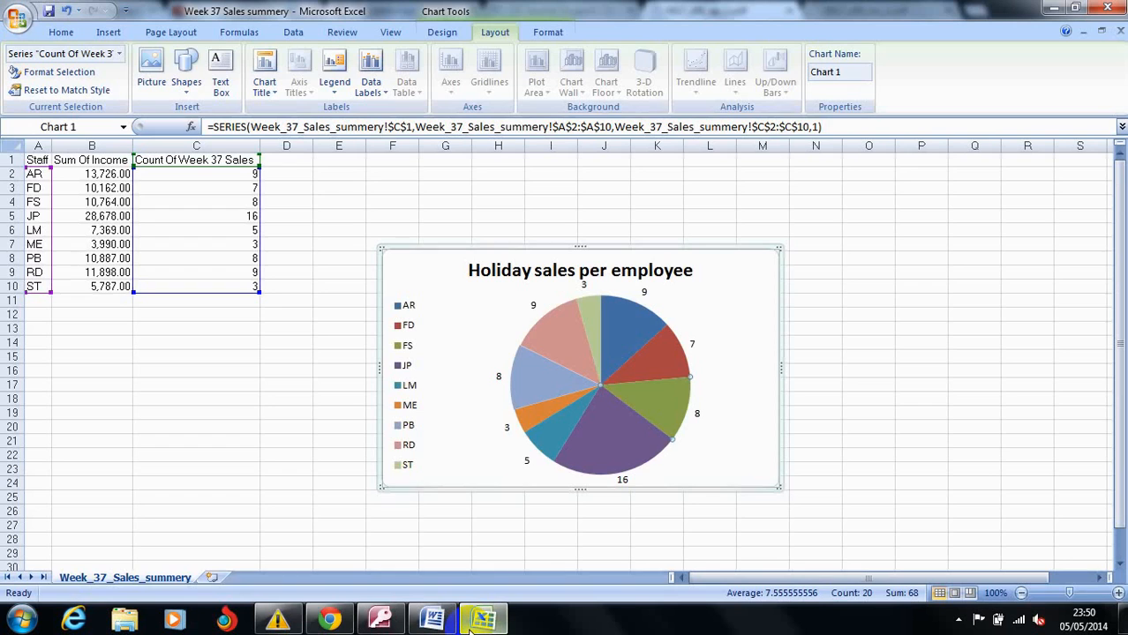
{"action": "left_click", "coordinate": [678, 362]}
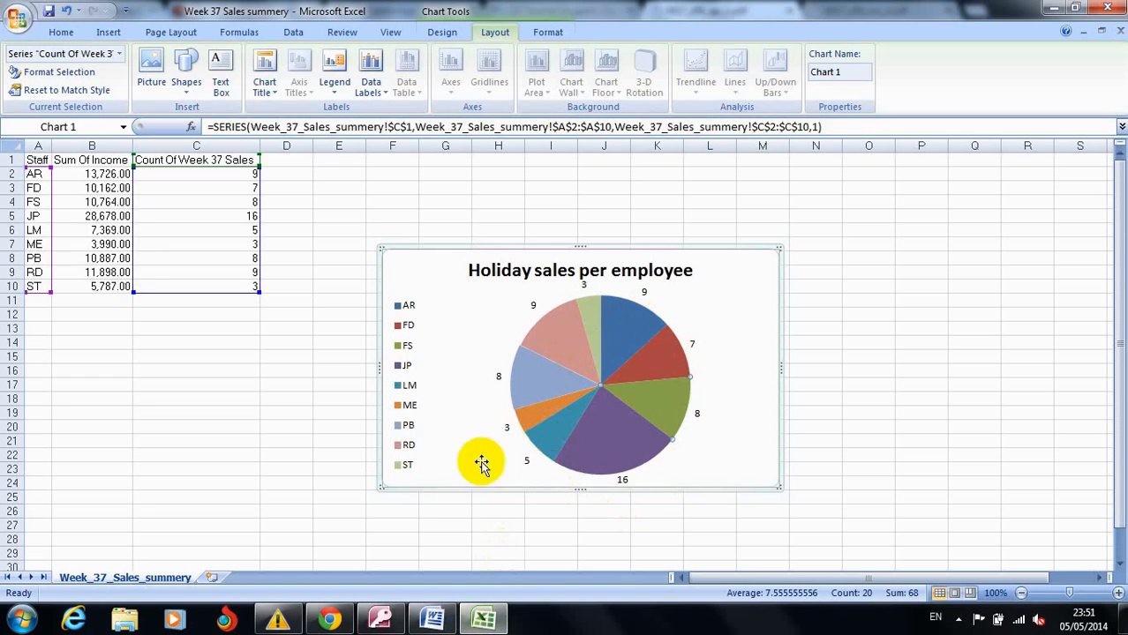
{"action": "mouse_move", "coordinate": [386, 624]}
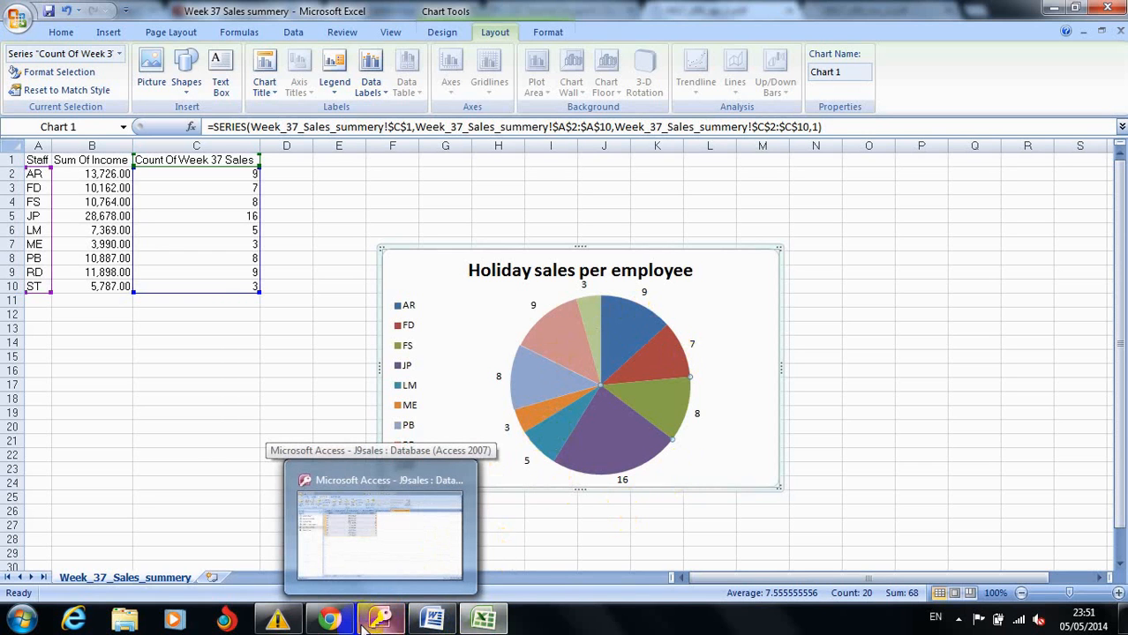
{"action": "left_click", "coordinate": [379, 517]}
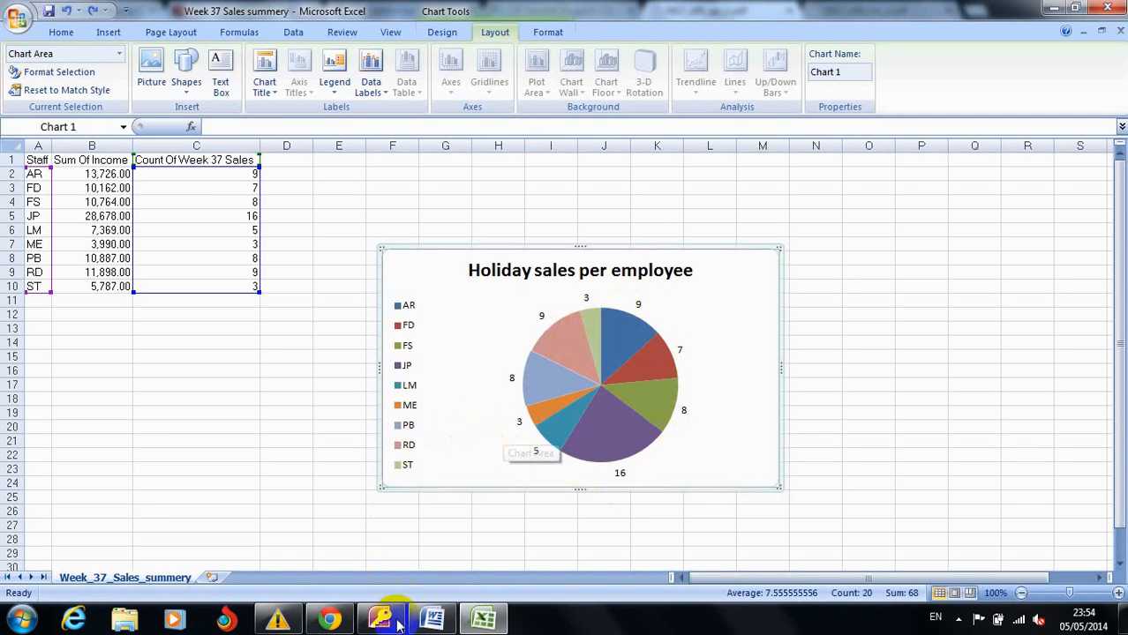
Recheck question 52 in Chrome, return to Excel and turn off the pie chart's legend.
{"action": "left_click", "coordinate": [329, 620]}
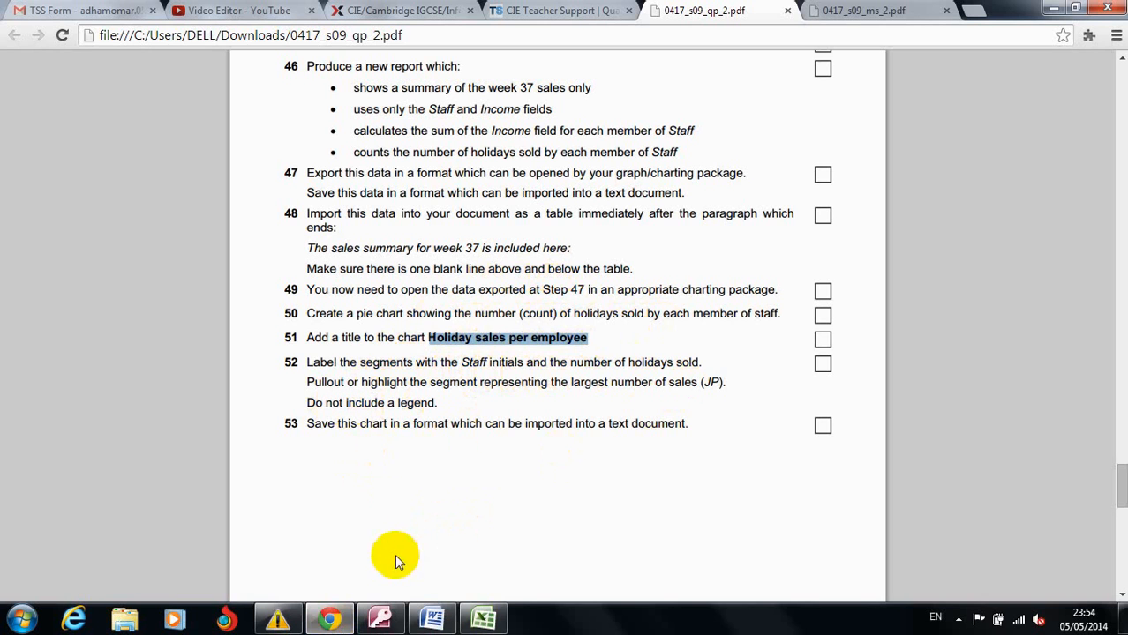
{"action": "mouse_move", "coordinate": [385, 625]}
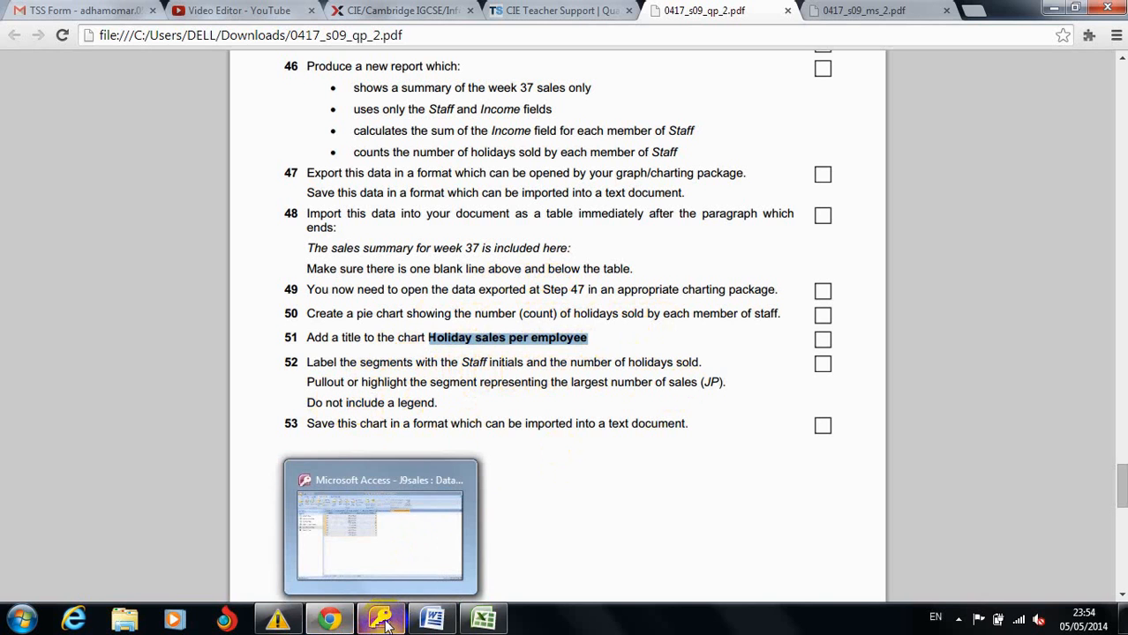
{"action": "left_click", "coordinate": [484, 619]}
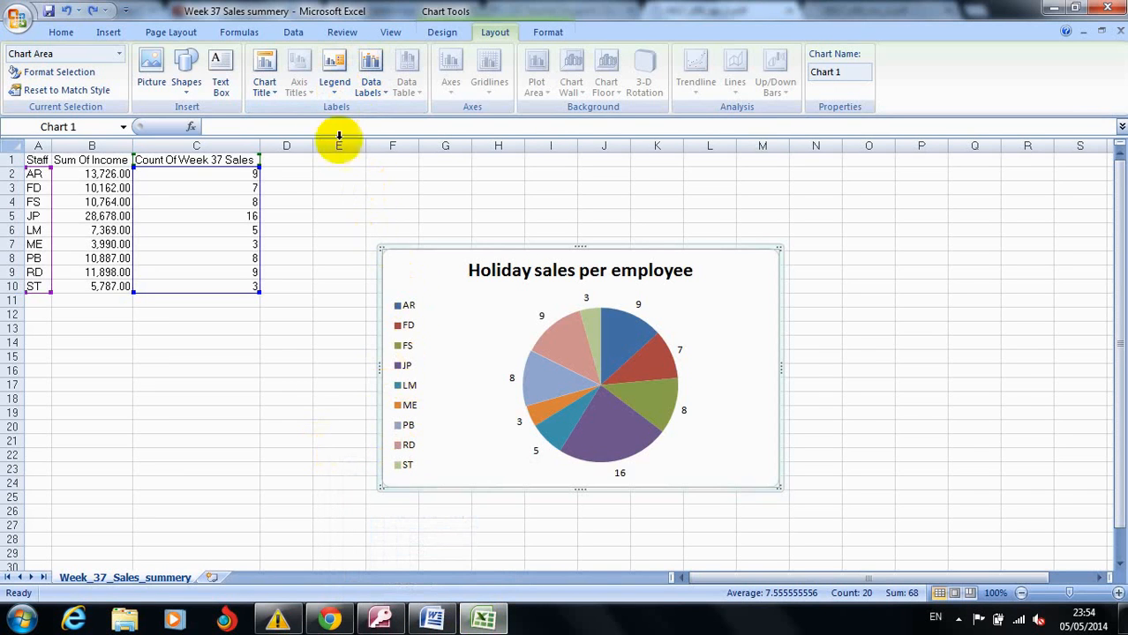
{"action": "left_click", "coordinate": [335, 93]}
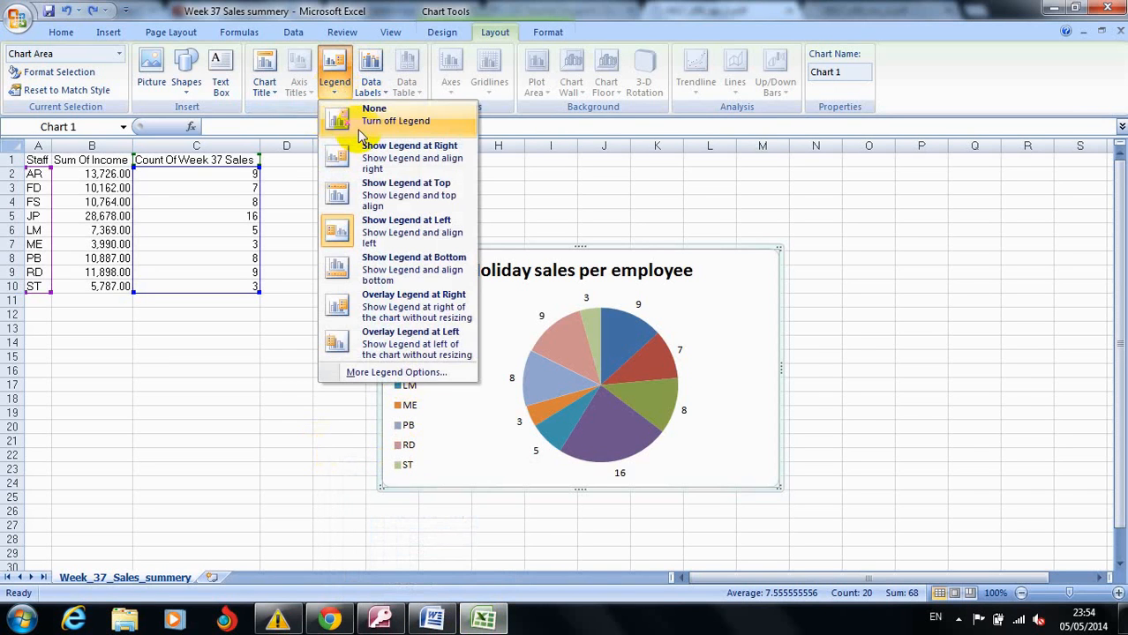
{"action": "left_click", "coordinate": [362, 122]}
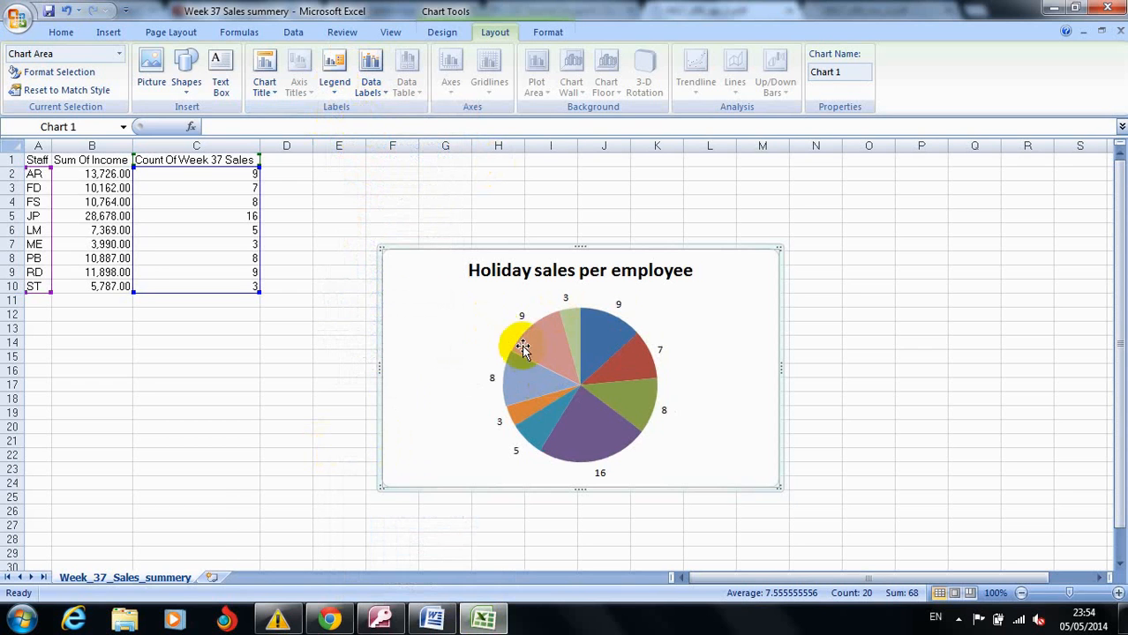
Set the pie's data labels to show category name and value without leader lines, and extend the chart area slightly downward.
{"action": "left_click", "coordinate": [547, 365]}
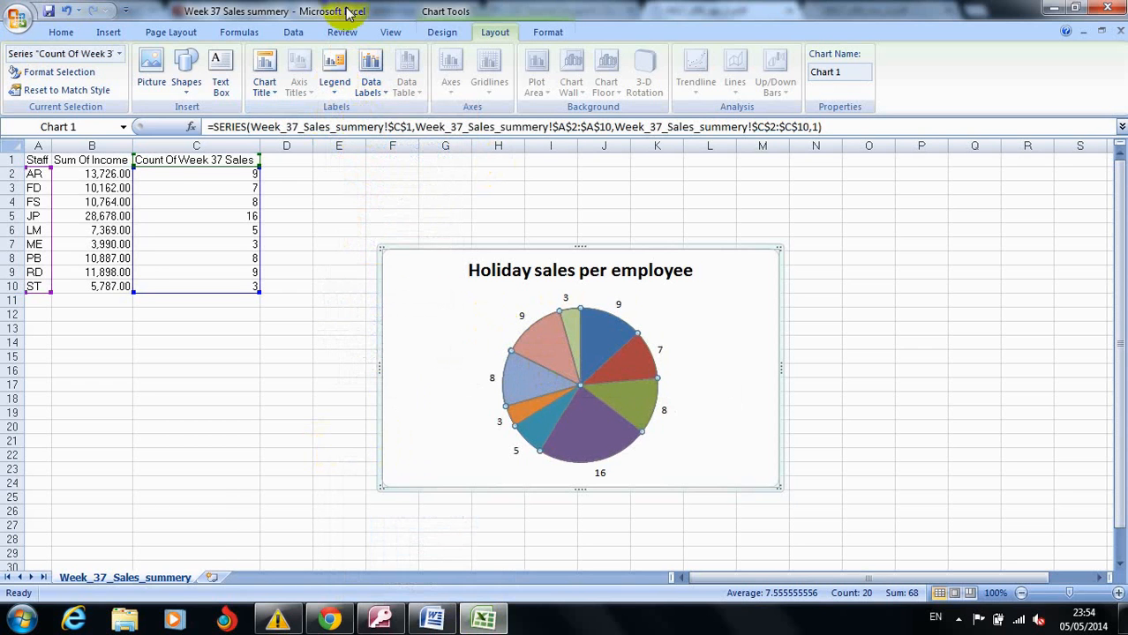
{"action": "left_click", "coordinate": [377, 90]}
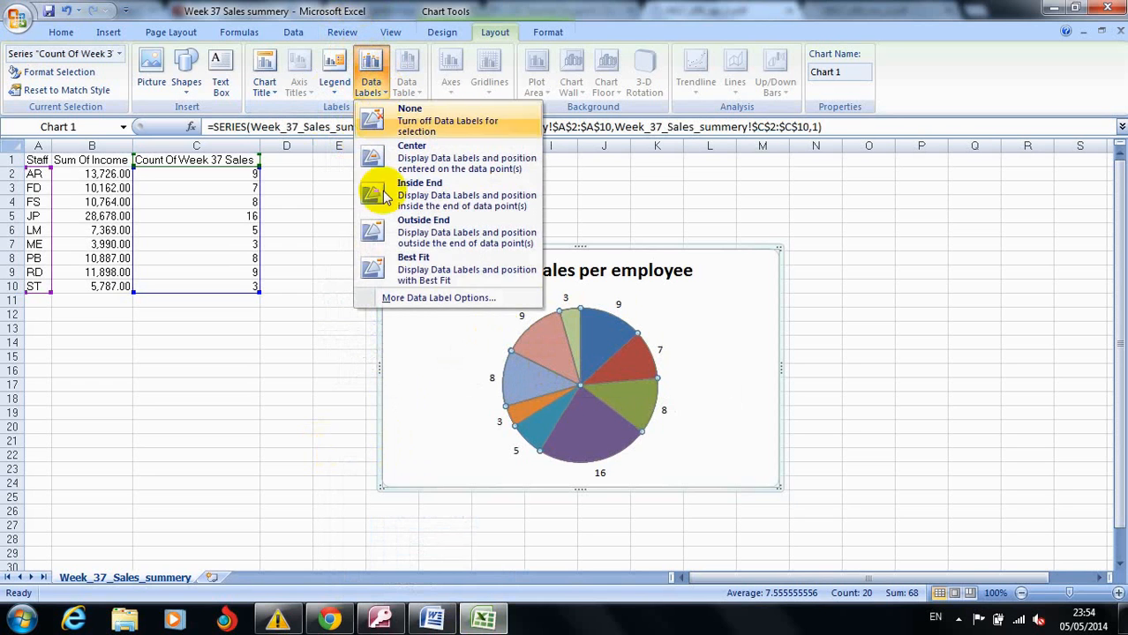
{"action": "left_click", "coordinate": [412, 297]}
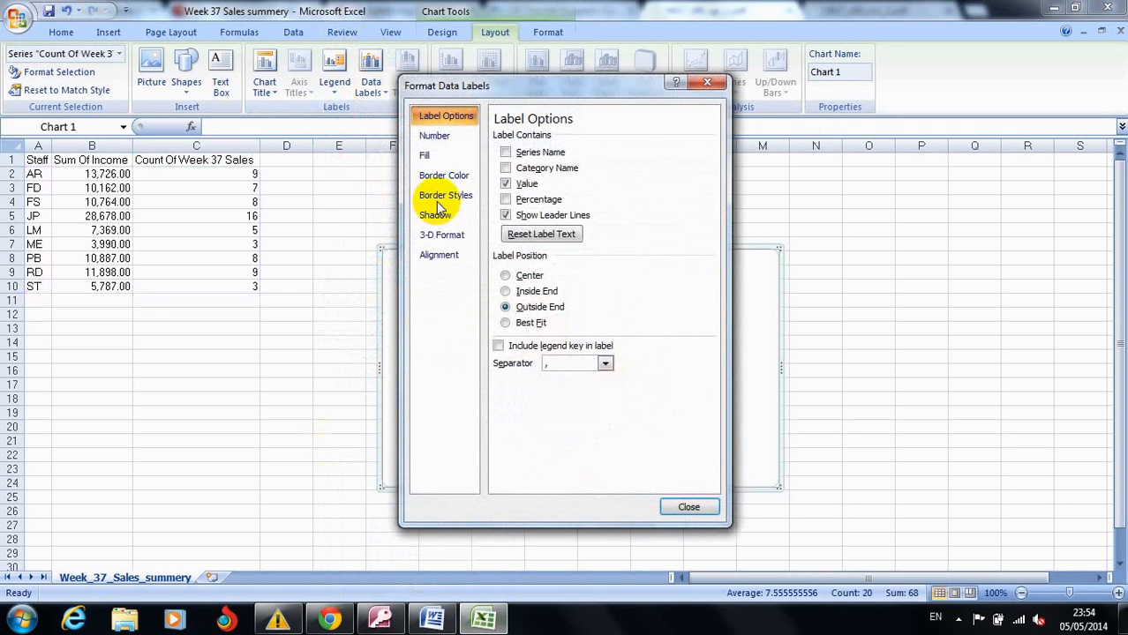
{"action": "left_click", "coordinate": [506, 182]}
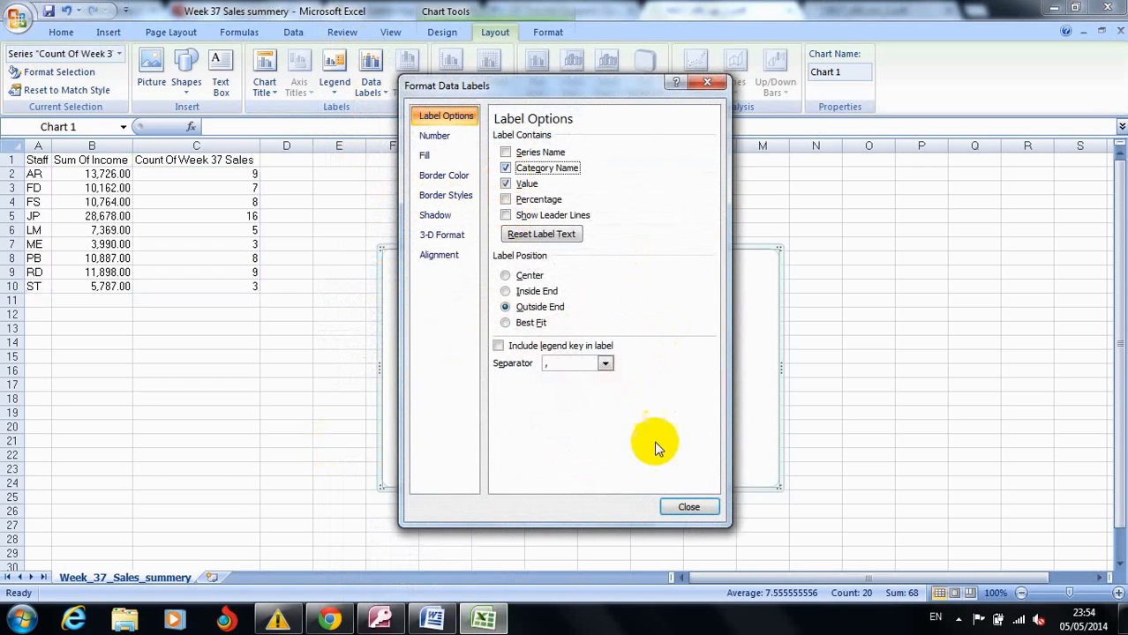
{"action": "left_click", "coordinate": [681, 510]}
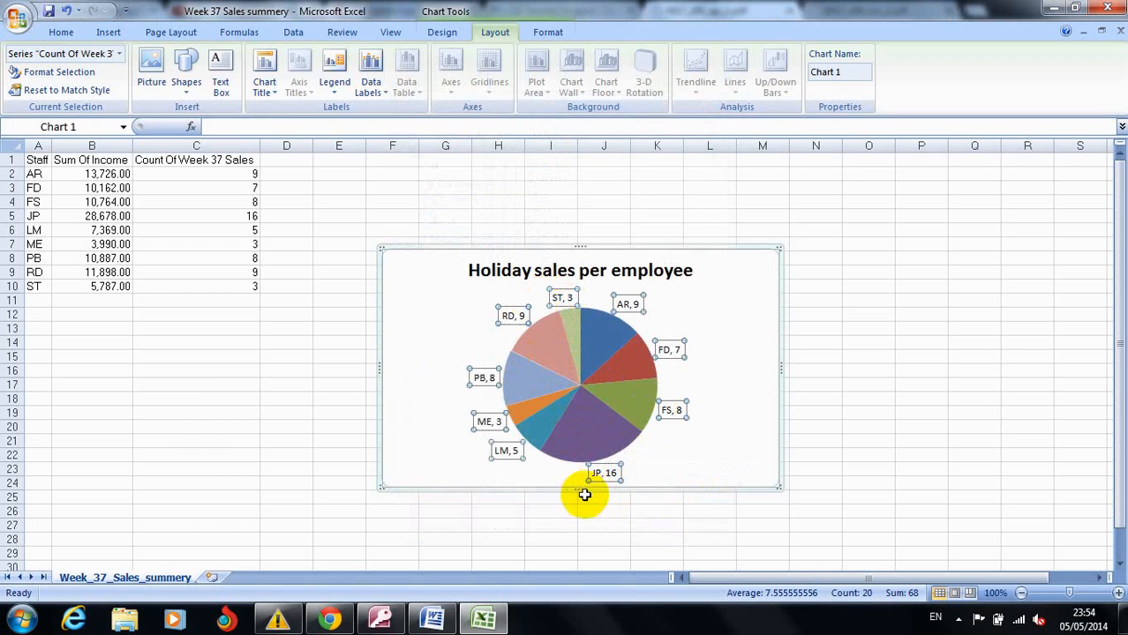
{"action": "left_click_drag", "start_coordinate": [582, 492], "coordinate": [585, 516]}
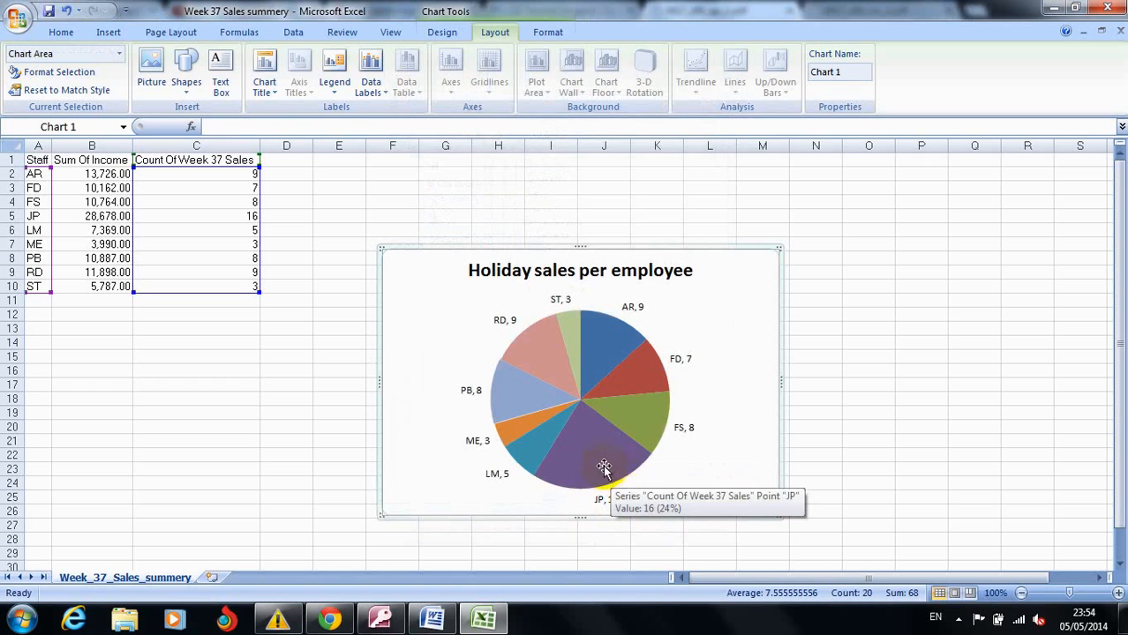
{"action": "left_click", "coordinate": [329, 617]}
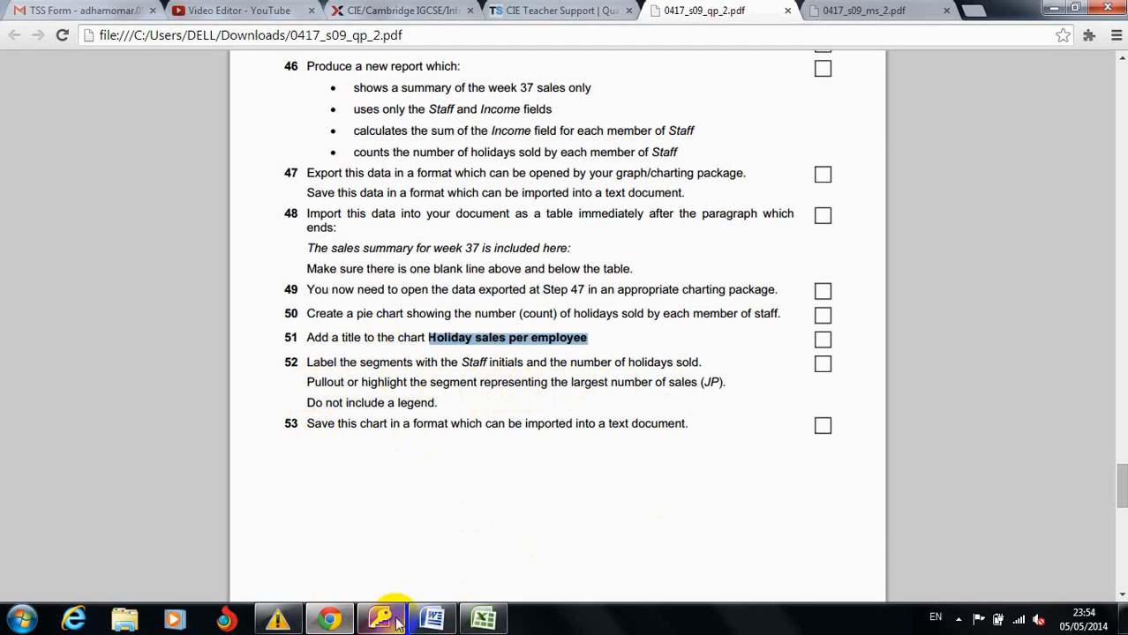
{"action": "left_click", "coordinate": [485, 617]}
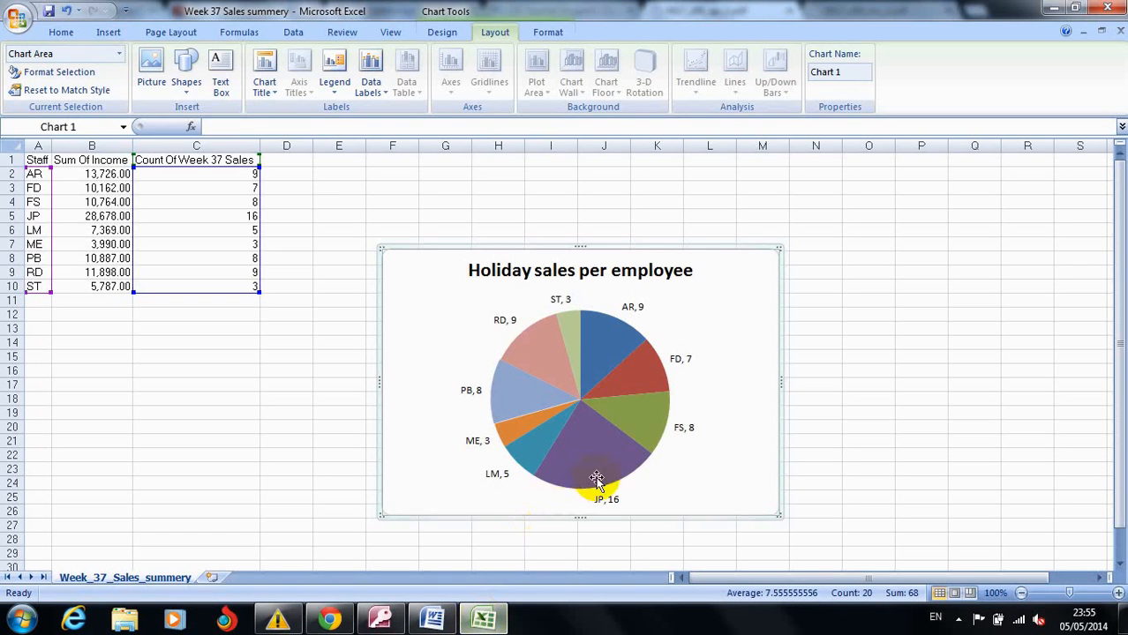
{"action": "left_click", "coordinate": [592, 474]}
{"action": "left_click_drag", "start_coordinate": [592, 474], "coordinate": [595, 487]}
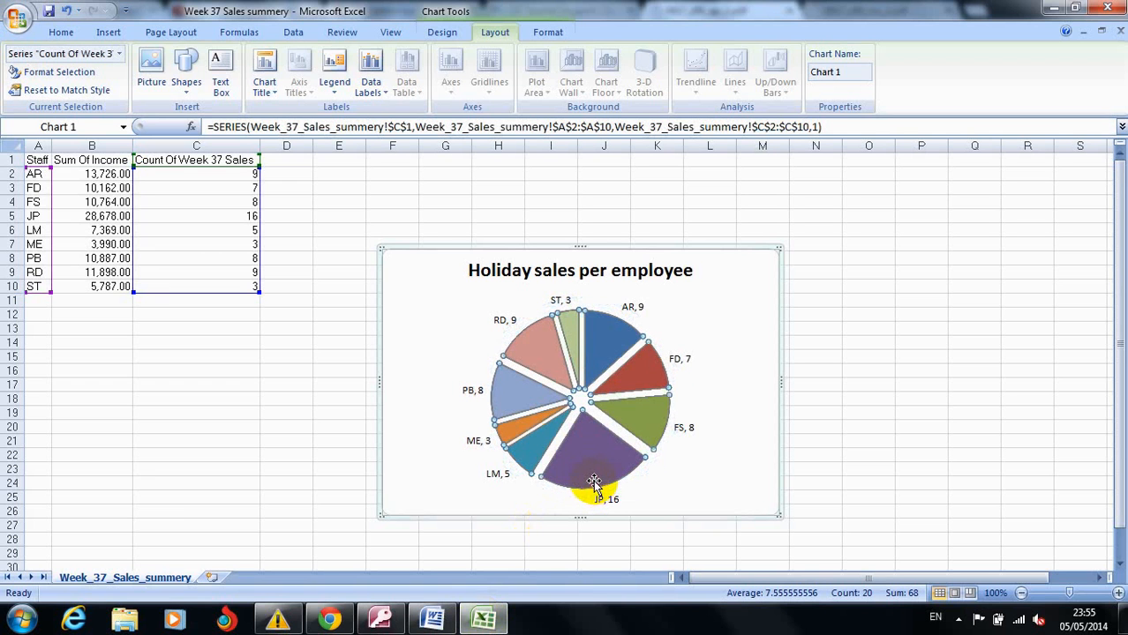
{"action": "left_click", "coordinate": [65, 10]}
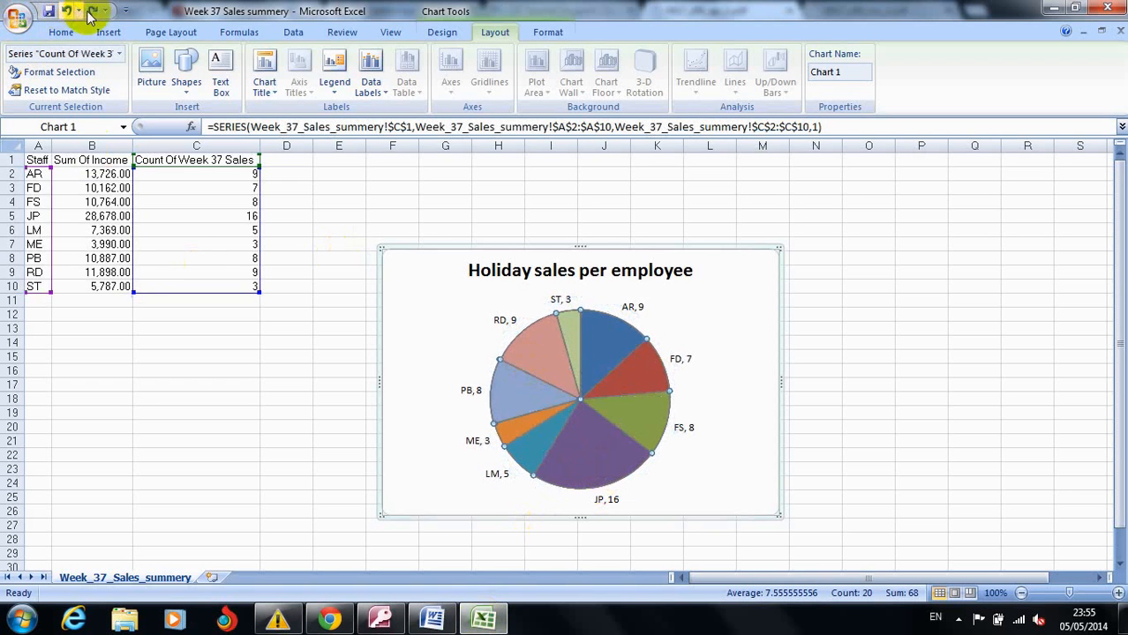
Pull only the JP segment slightly out of the pie chart, leaving the other segments together.
{"action": "left_click", "coordinate": [623, 479]}
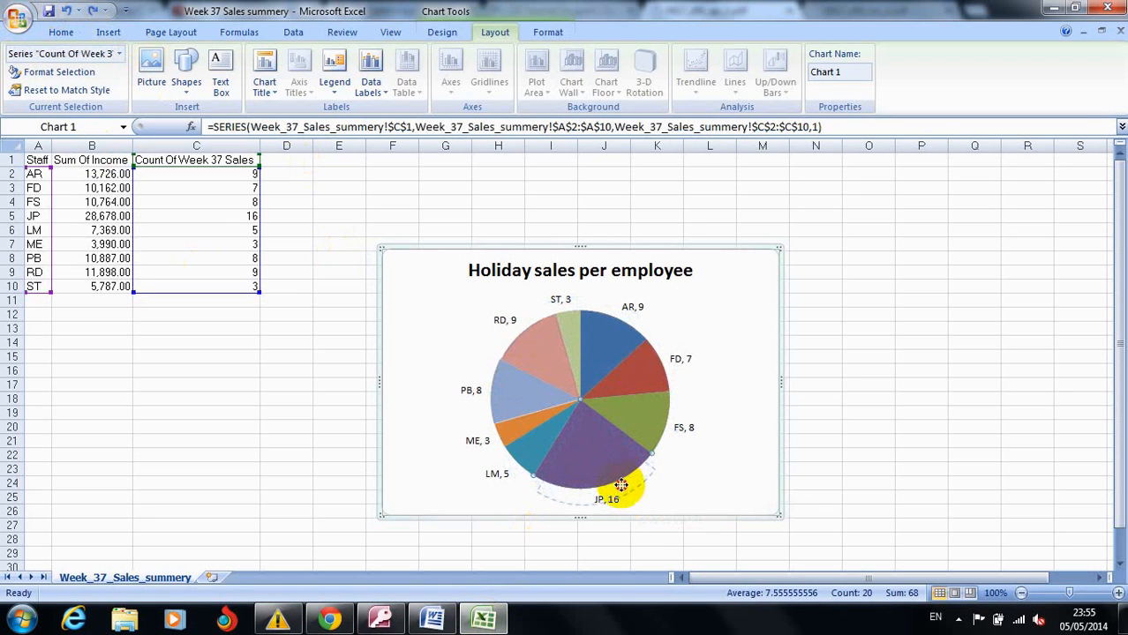
{"action": "left_click_drag", "start_coordinate": [621, 484], "coordinate": [621, 487]}
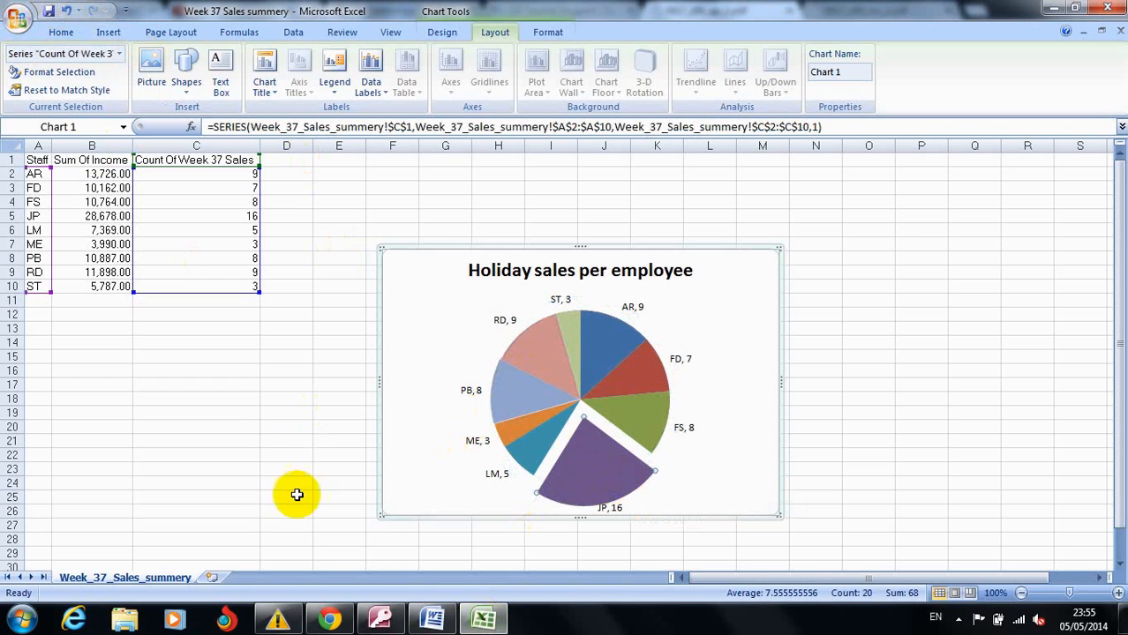
Check question 53 in Chrome, return to Excel and copy the whole pie chart.
{"action": "left_click", "coordinate": [331, 622]}
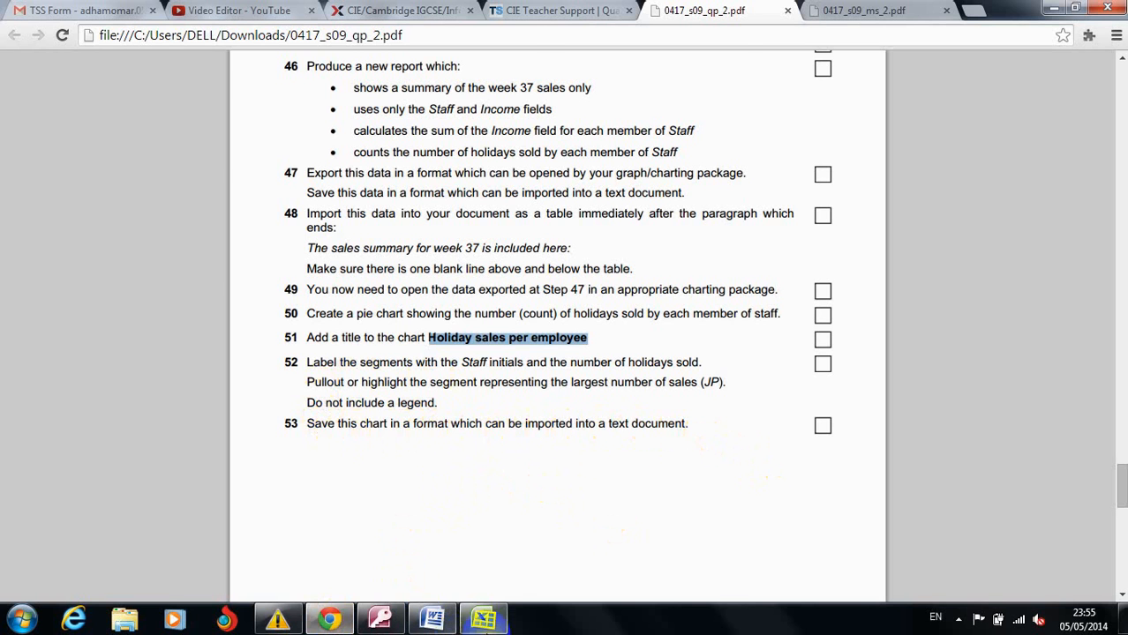
{"action": "left_click", "coordinate": [484, 622]}
{"action": "left_click", "coordinate": [389, 307]}
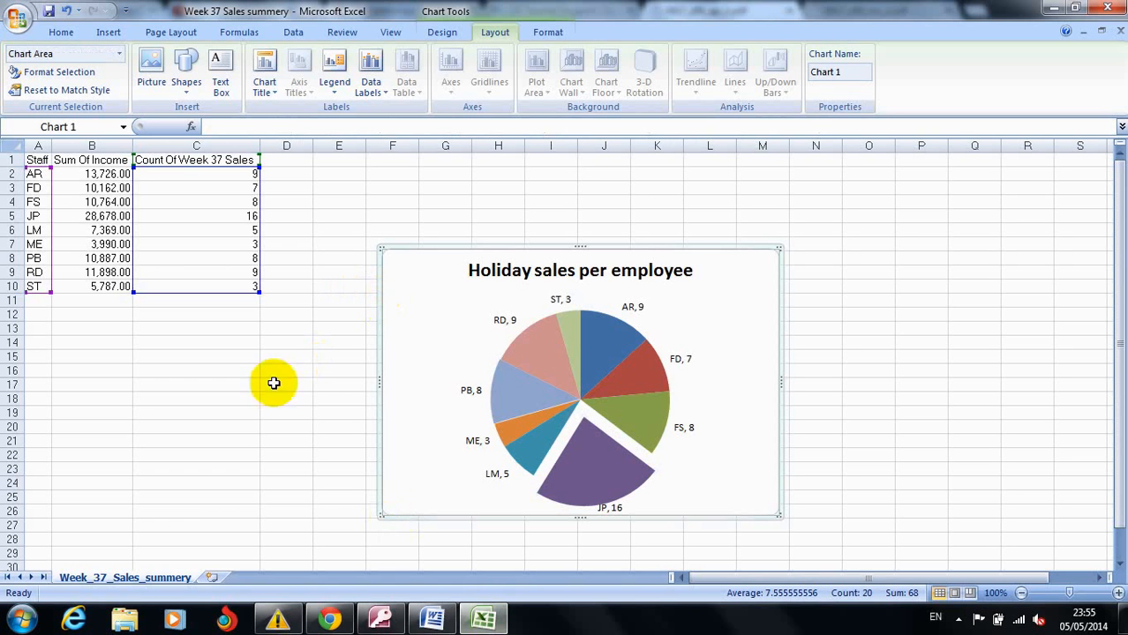
Read question 54 in Chrome, switch to Word and paste the pie chart on a new line below the Week 37 Sales summery table.
{"action": "left_click", "coordinate": [336, 622]}
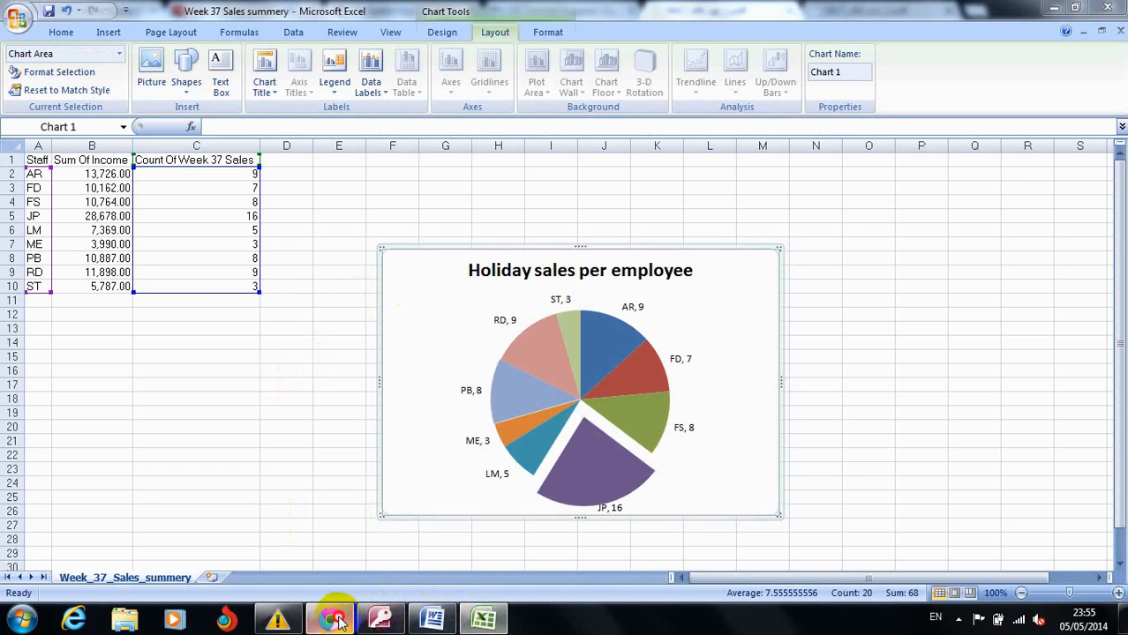
{"action": "left_click_drag", "start_coordinate": [1122, 481], "coordinate": [1122, 520]}
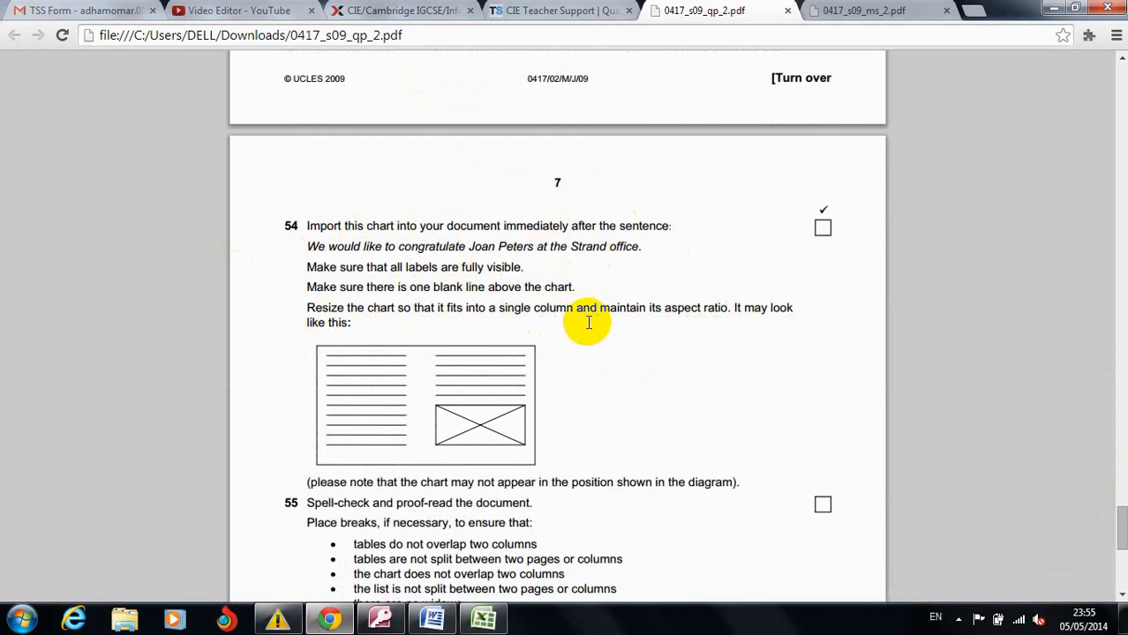
{"action": "left_click", "coordinate": [431, 620]}
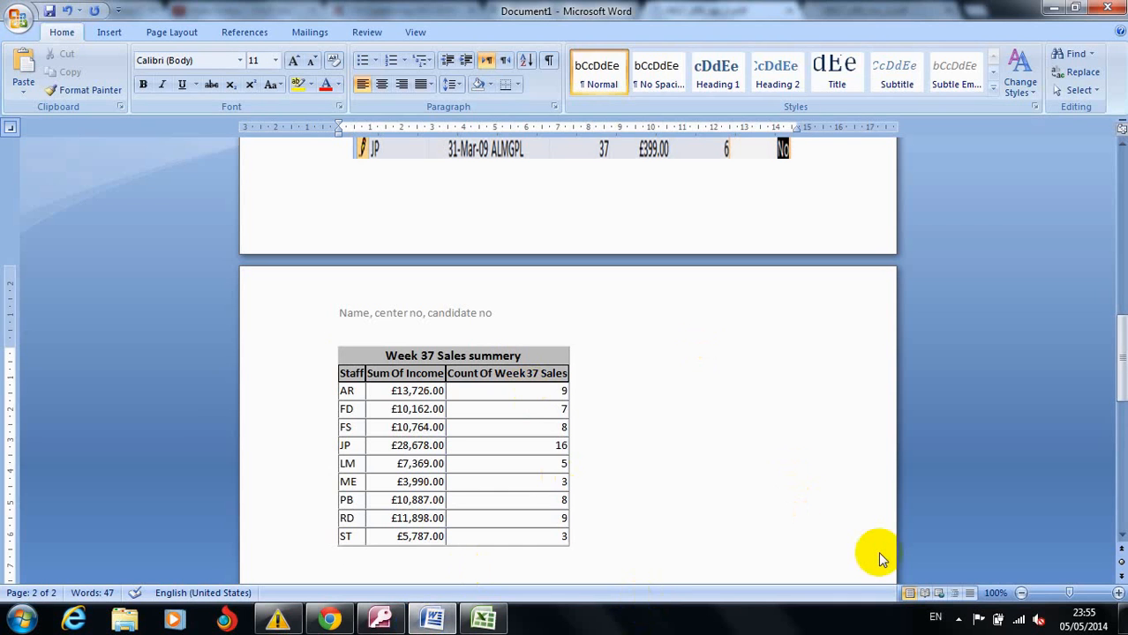
{"action": "key", "text": "Return"}
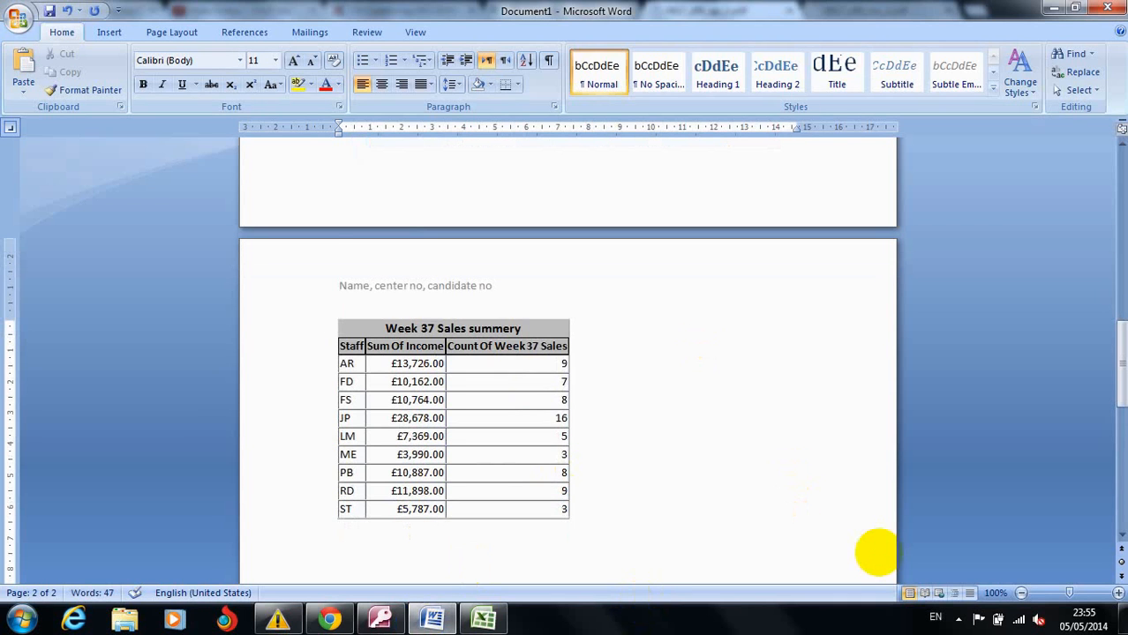
{"action": "key", "text": "ctrl+v"}
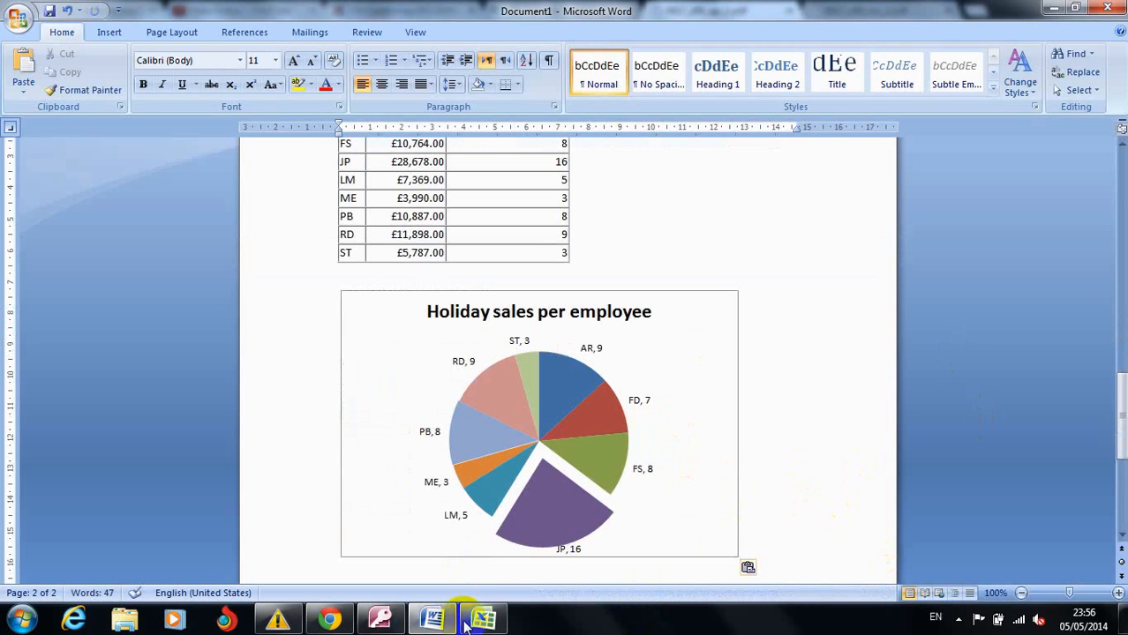
Switch to Chrome and read exam questions 55 to 59 on proof-reading, saving and e-mailing the document.
{"action": "left_click", "coordinate": [329, 620]}
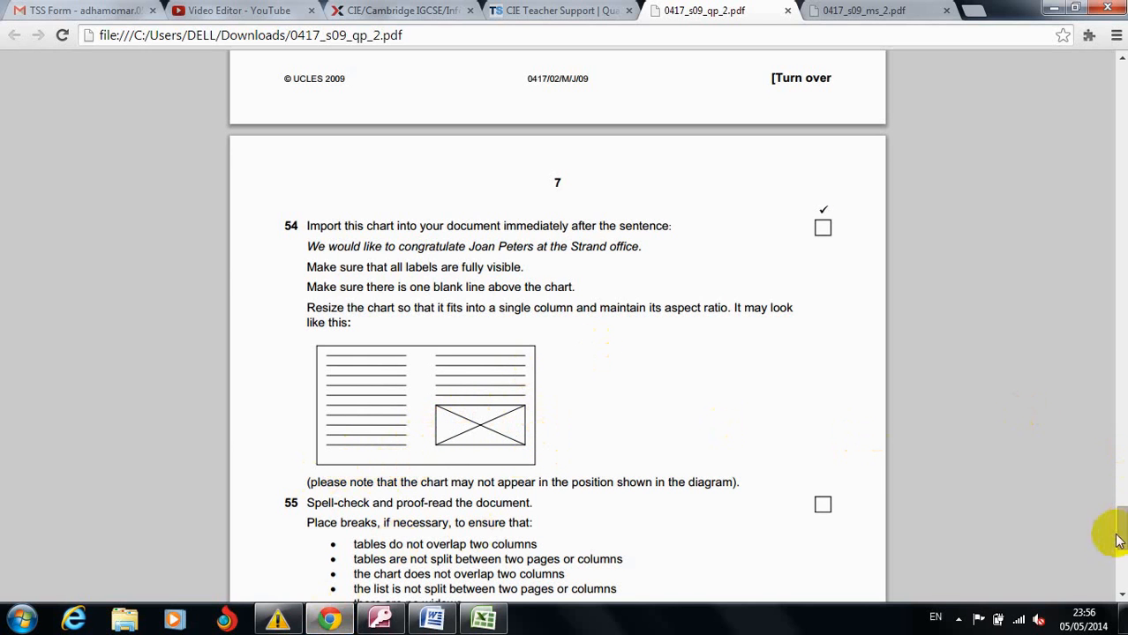
{"action": "left_click_drag", "start_coordinate": [1119, 536], "coordinate": [1120, 557]}
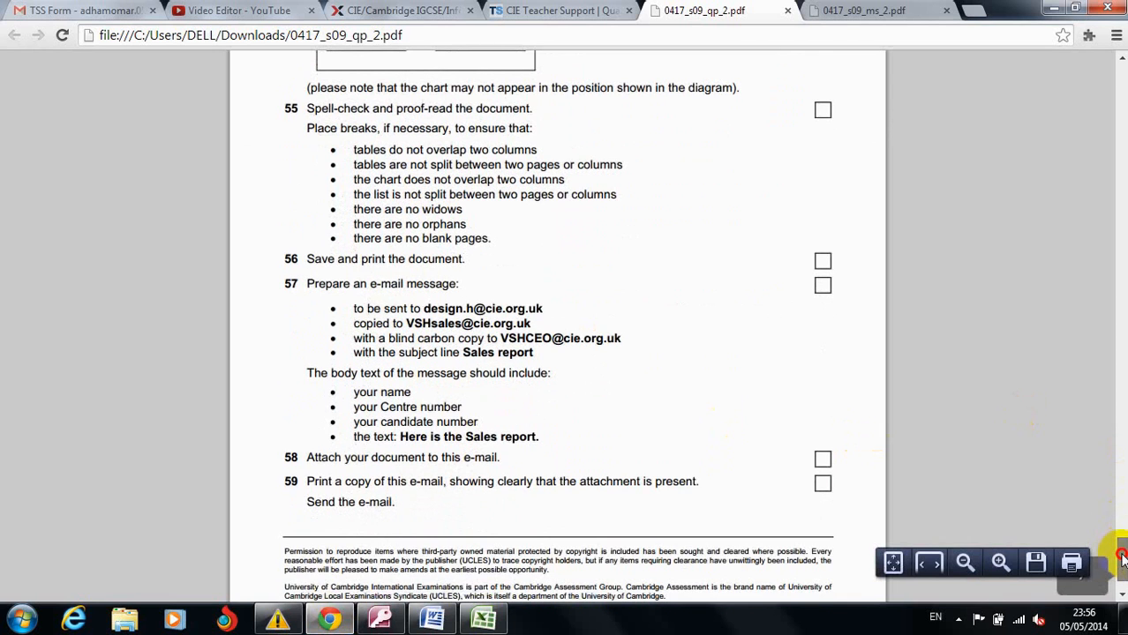